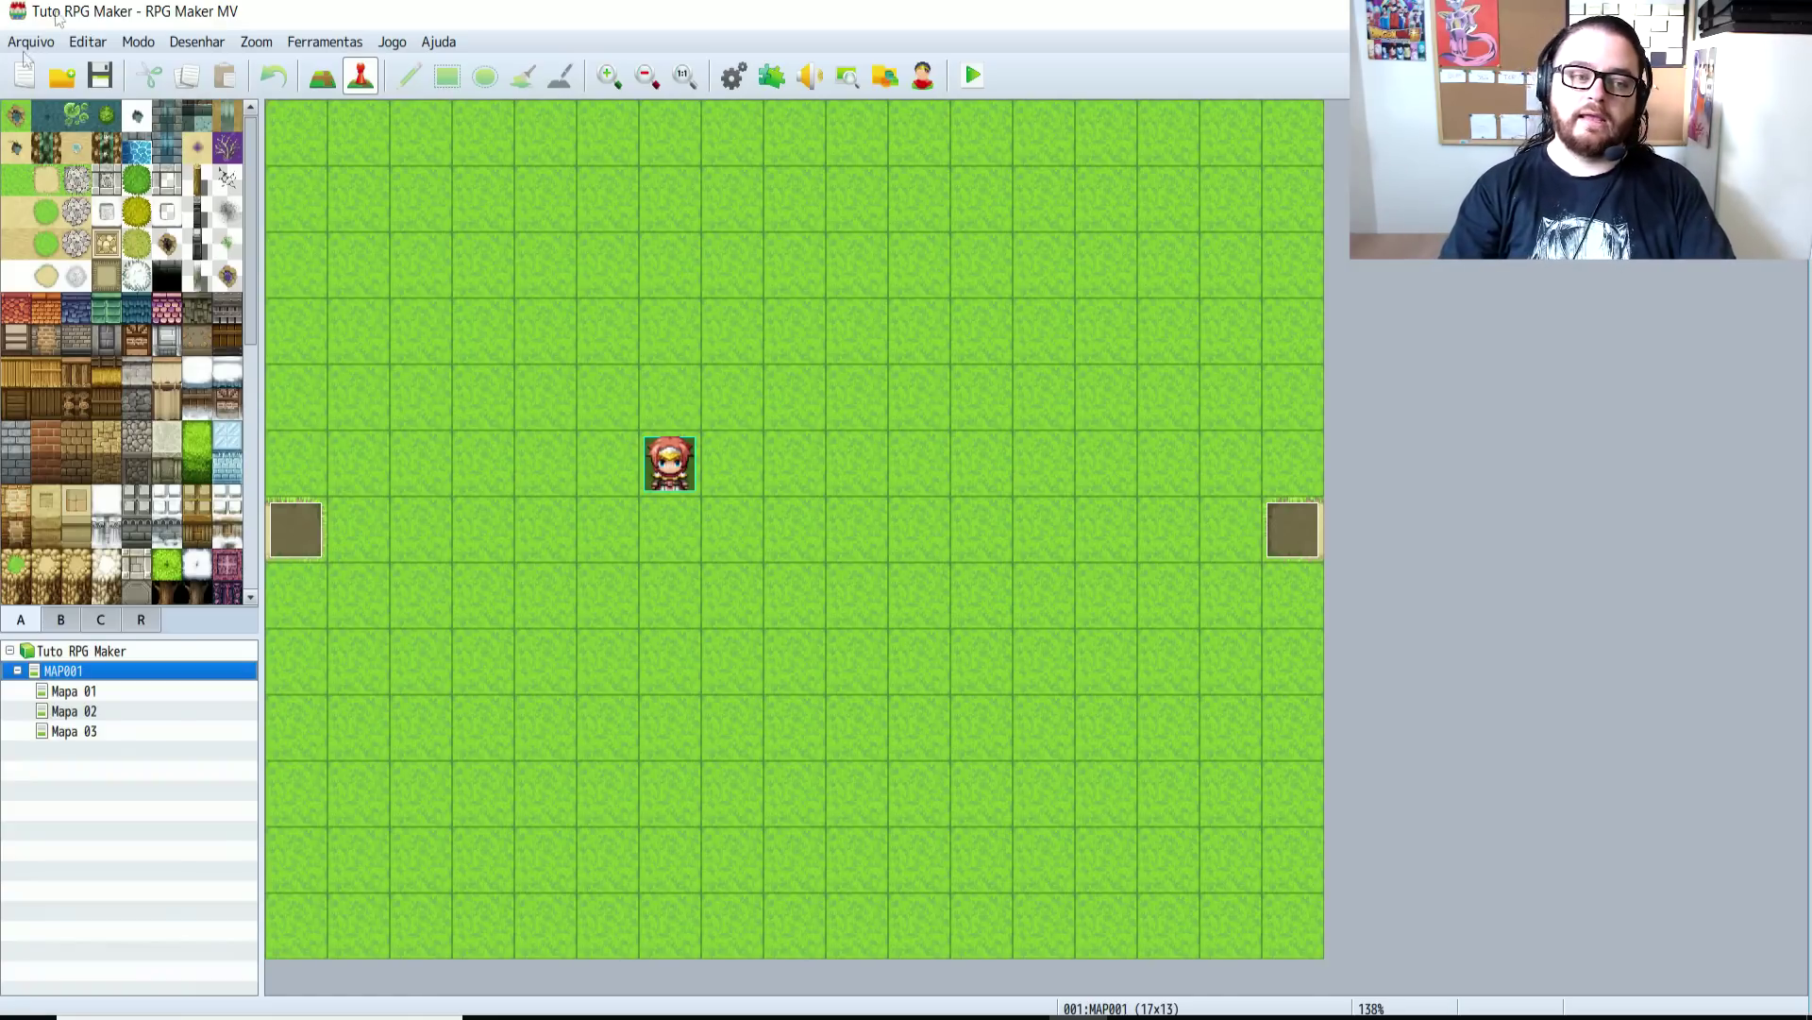
Look up the character Teresa and her images in the database's Personagens section
double_click(428, 201)
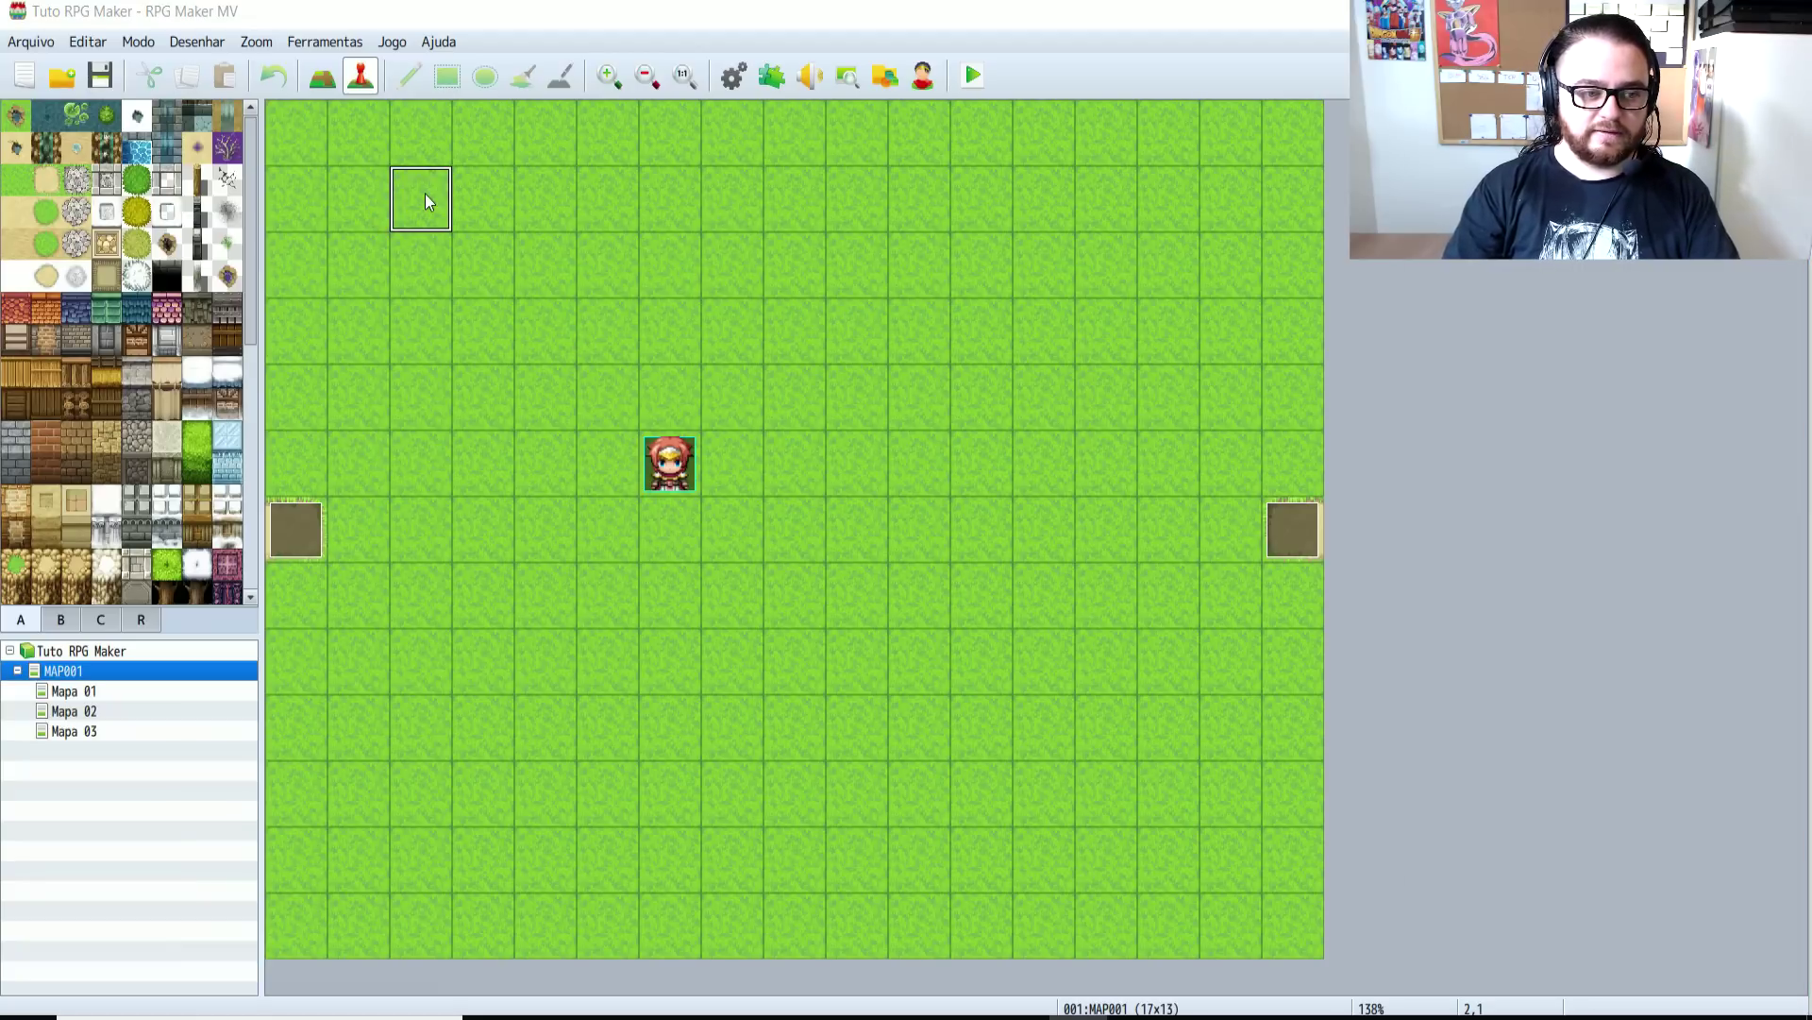
key(Escape)
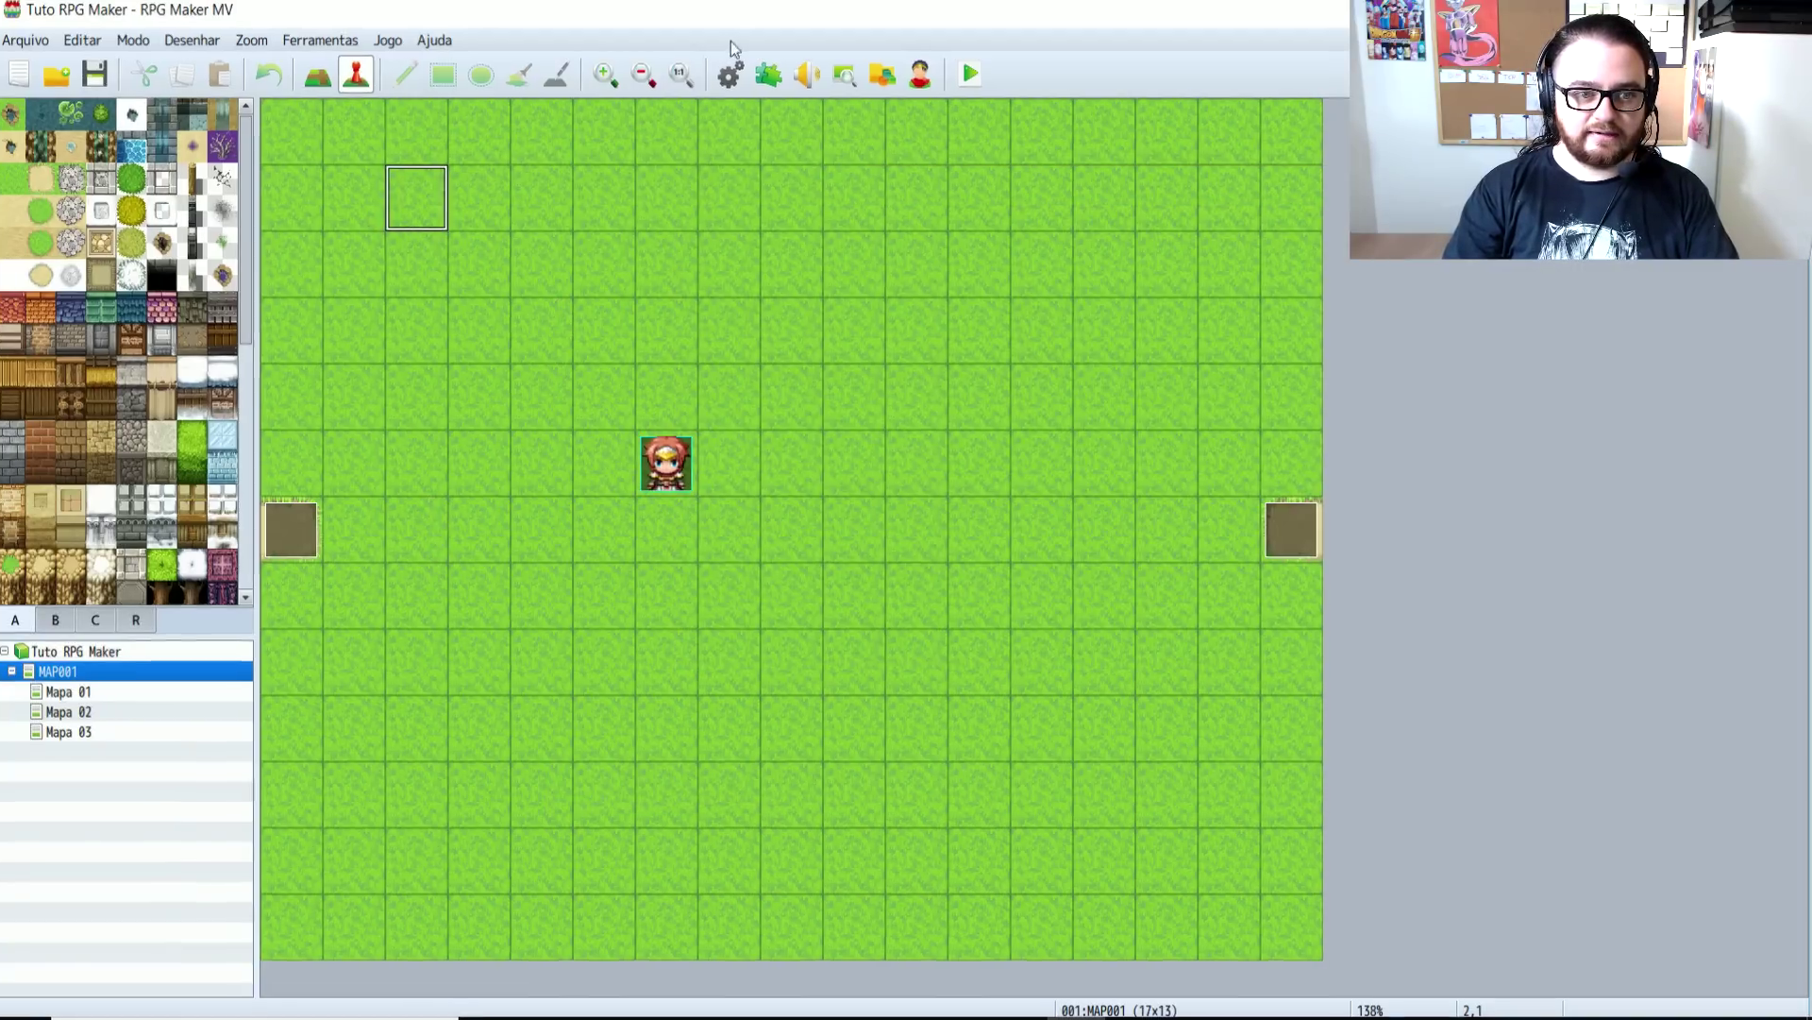
click(734, 75)
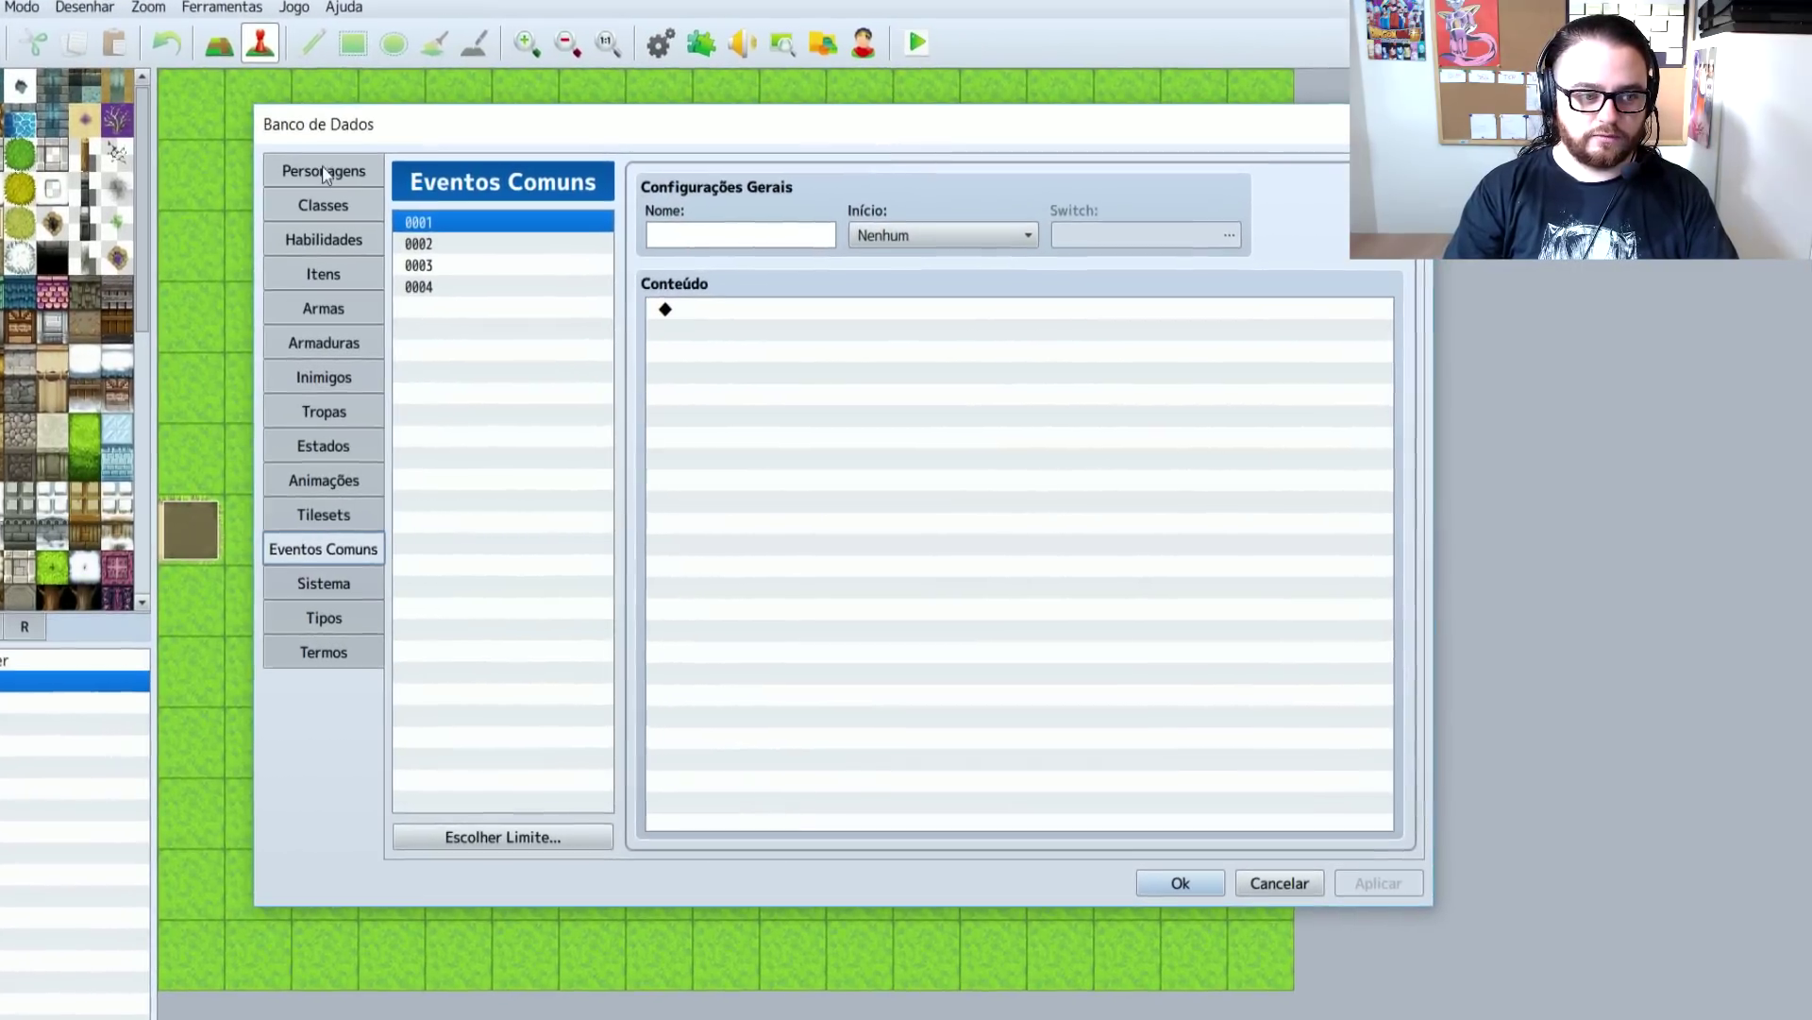
click(349, 176)
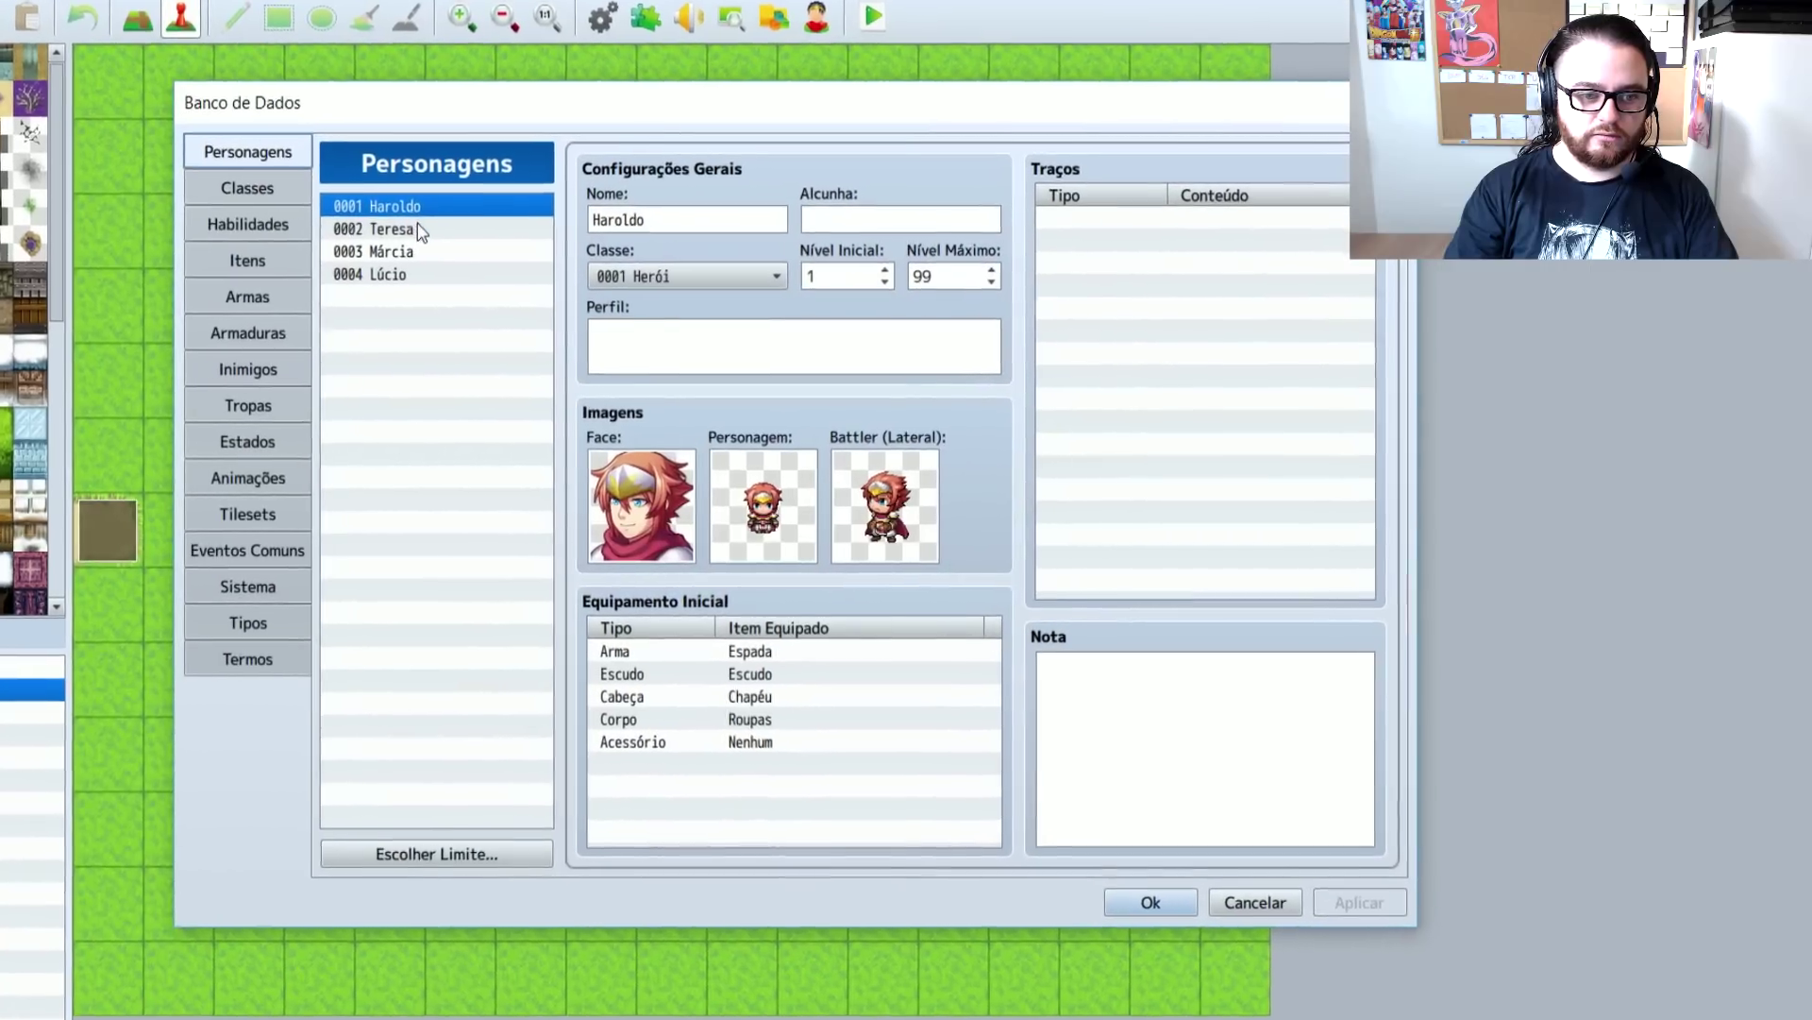
click(420, 229)
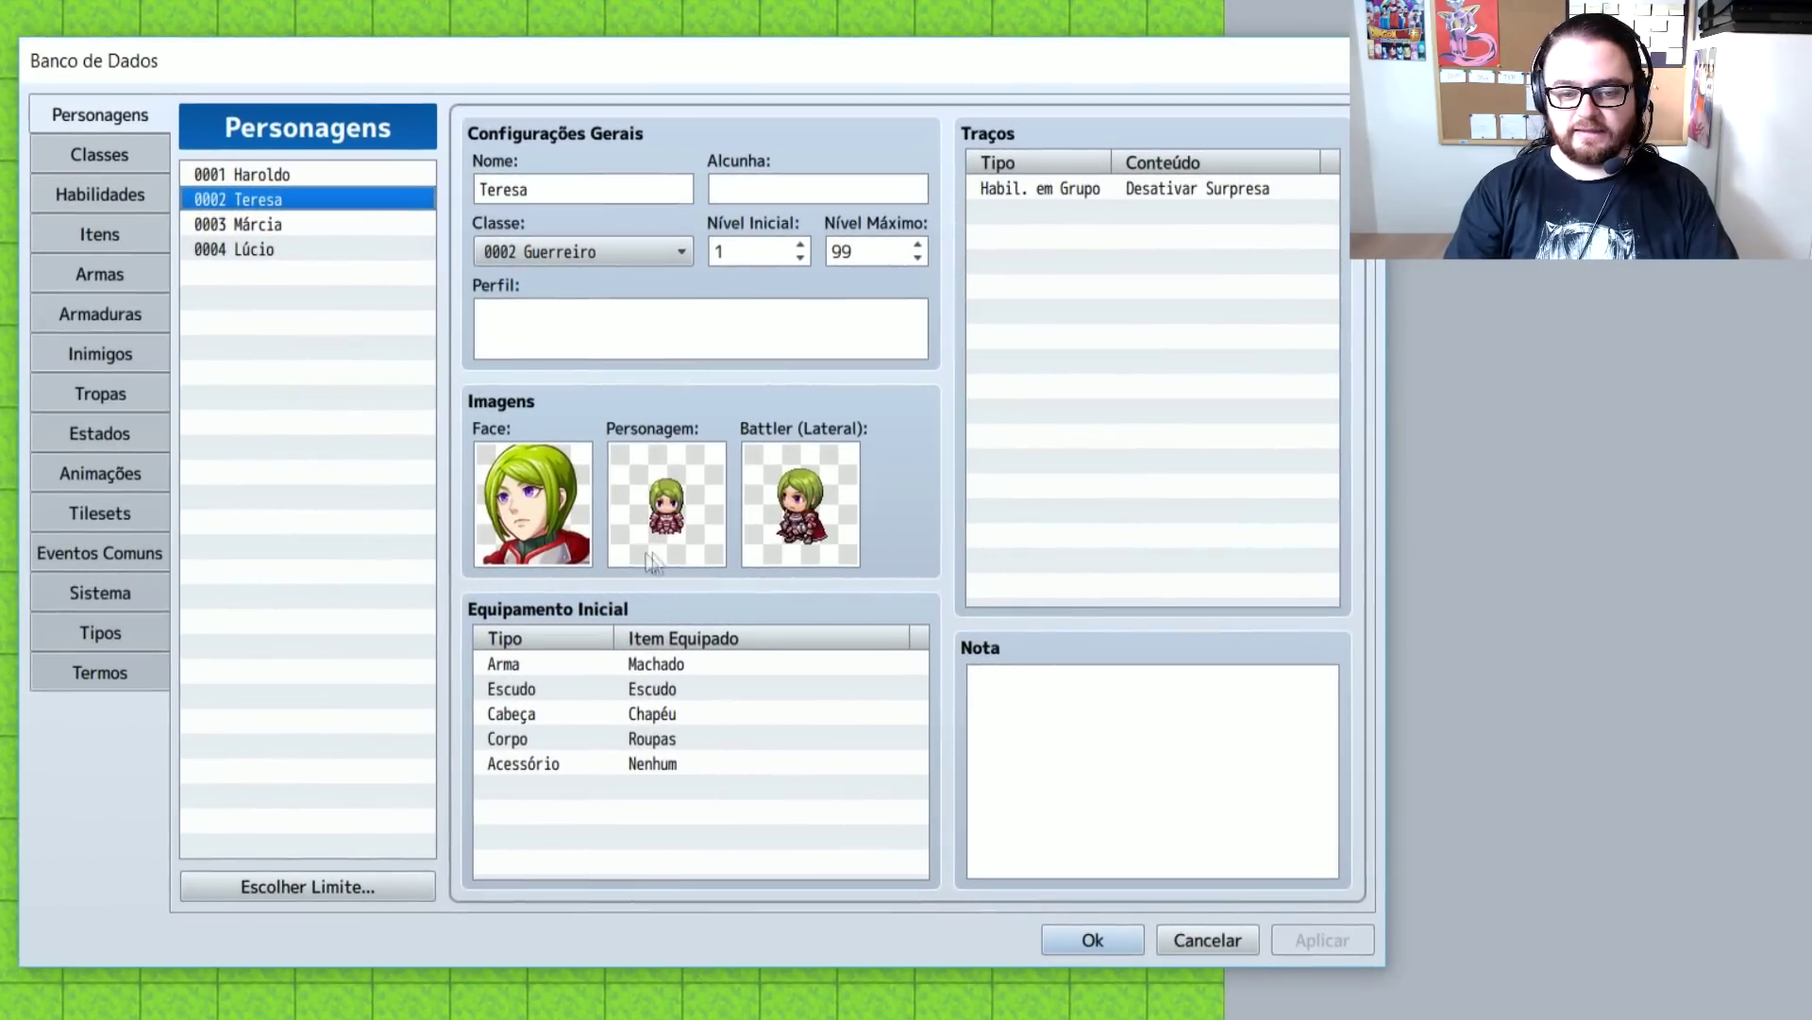
click(1344, 59)
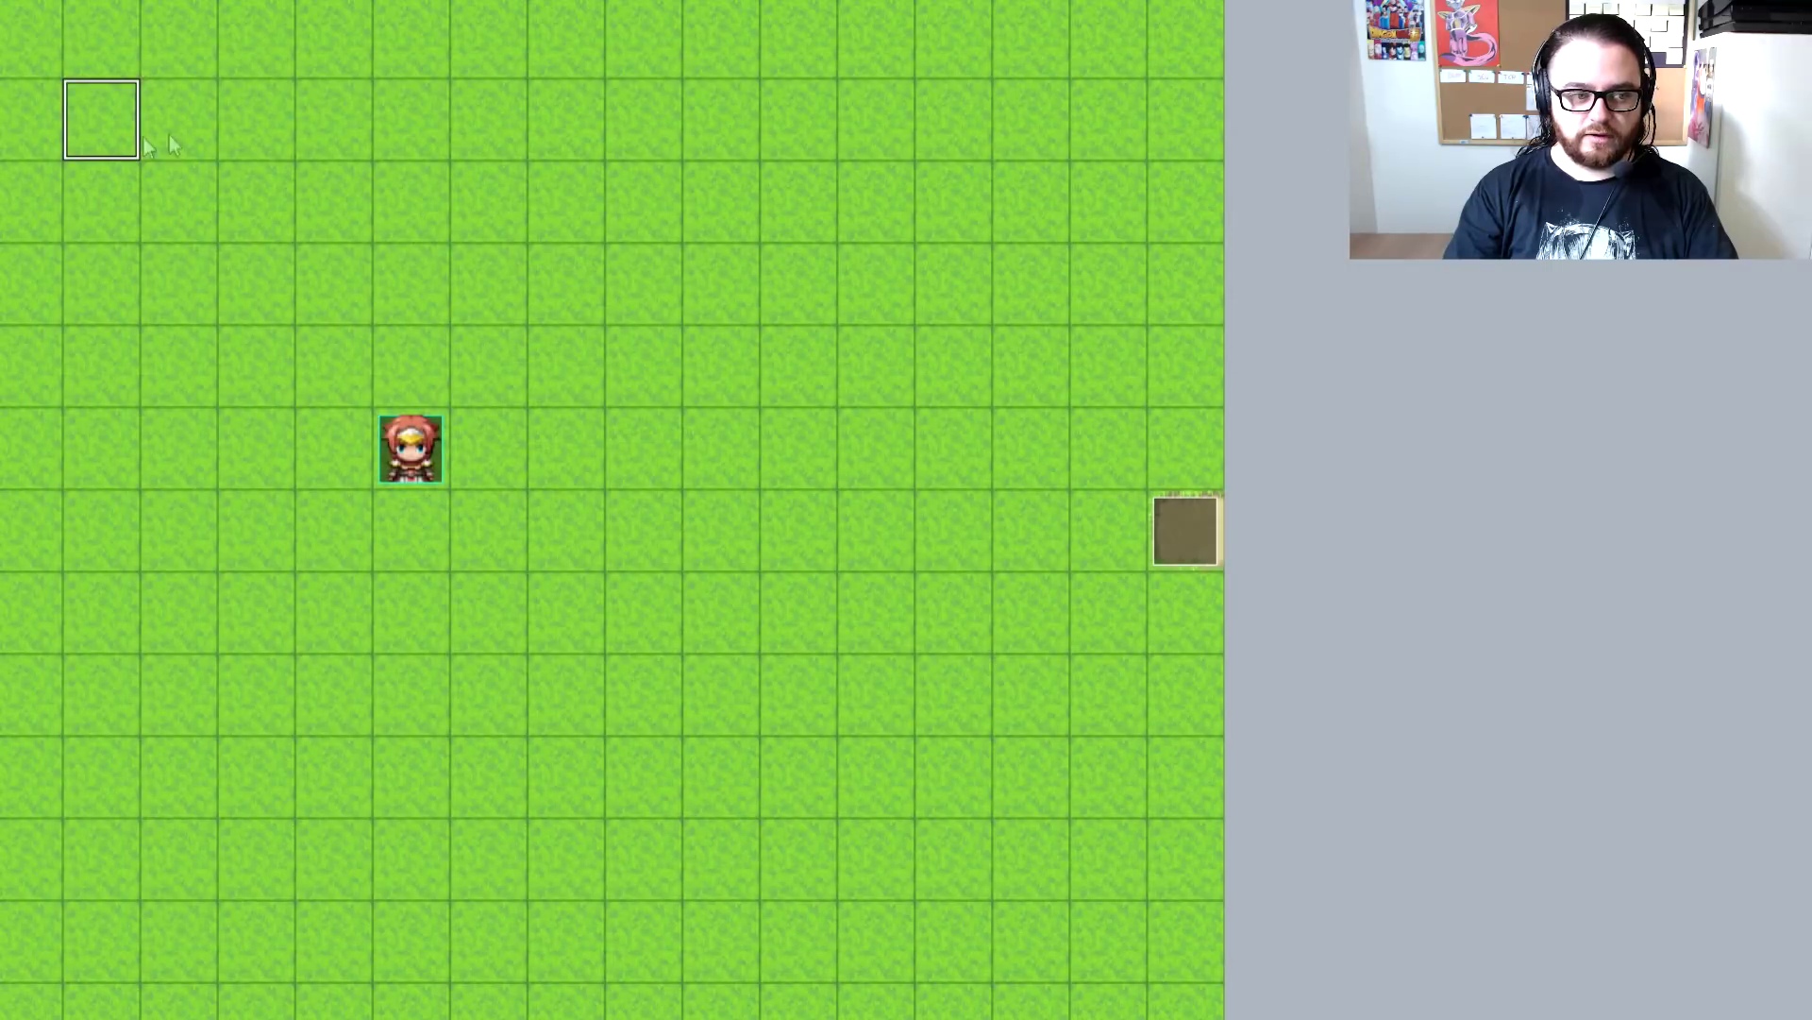
Create an event at map tile 2,1 using the green-haired character's front-facing sprite from Actor1
double_click(108, 116)
double_click(139, 681)
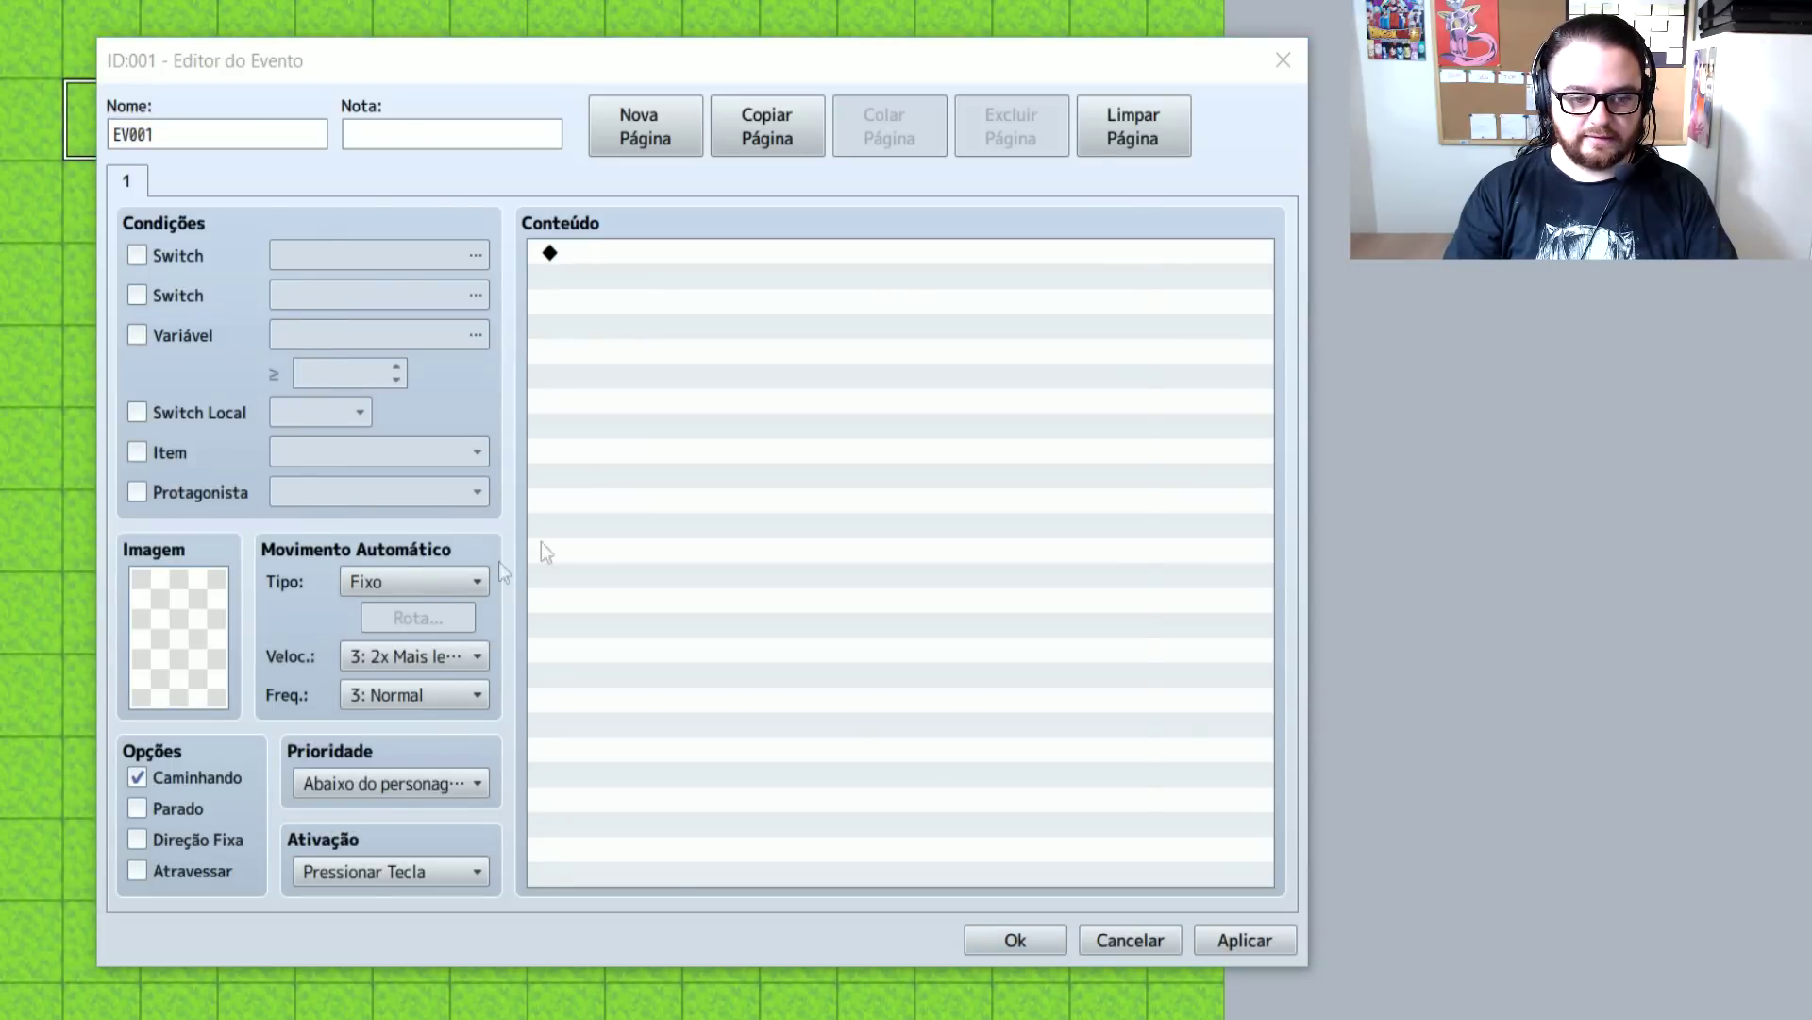
click(388, 294)
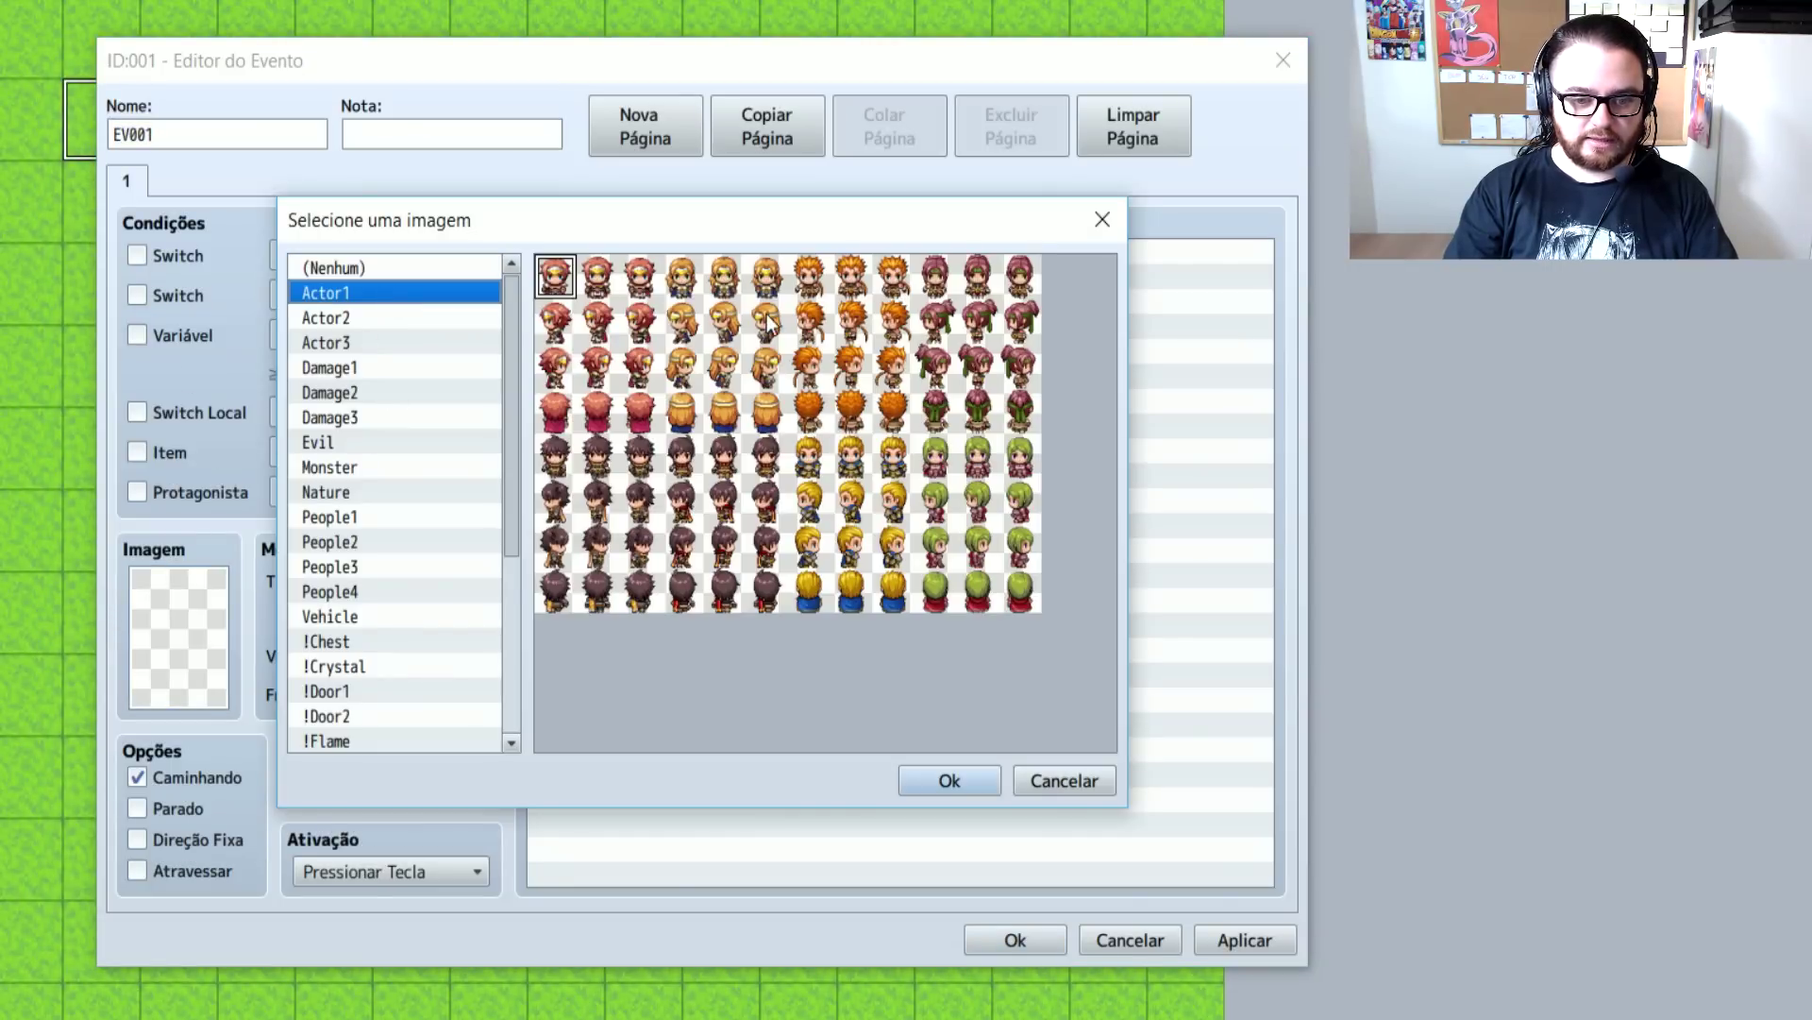
double_click(987, 462)
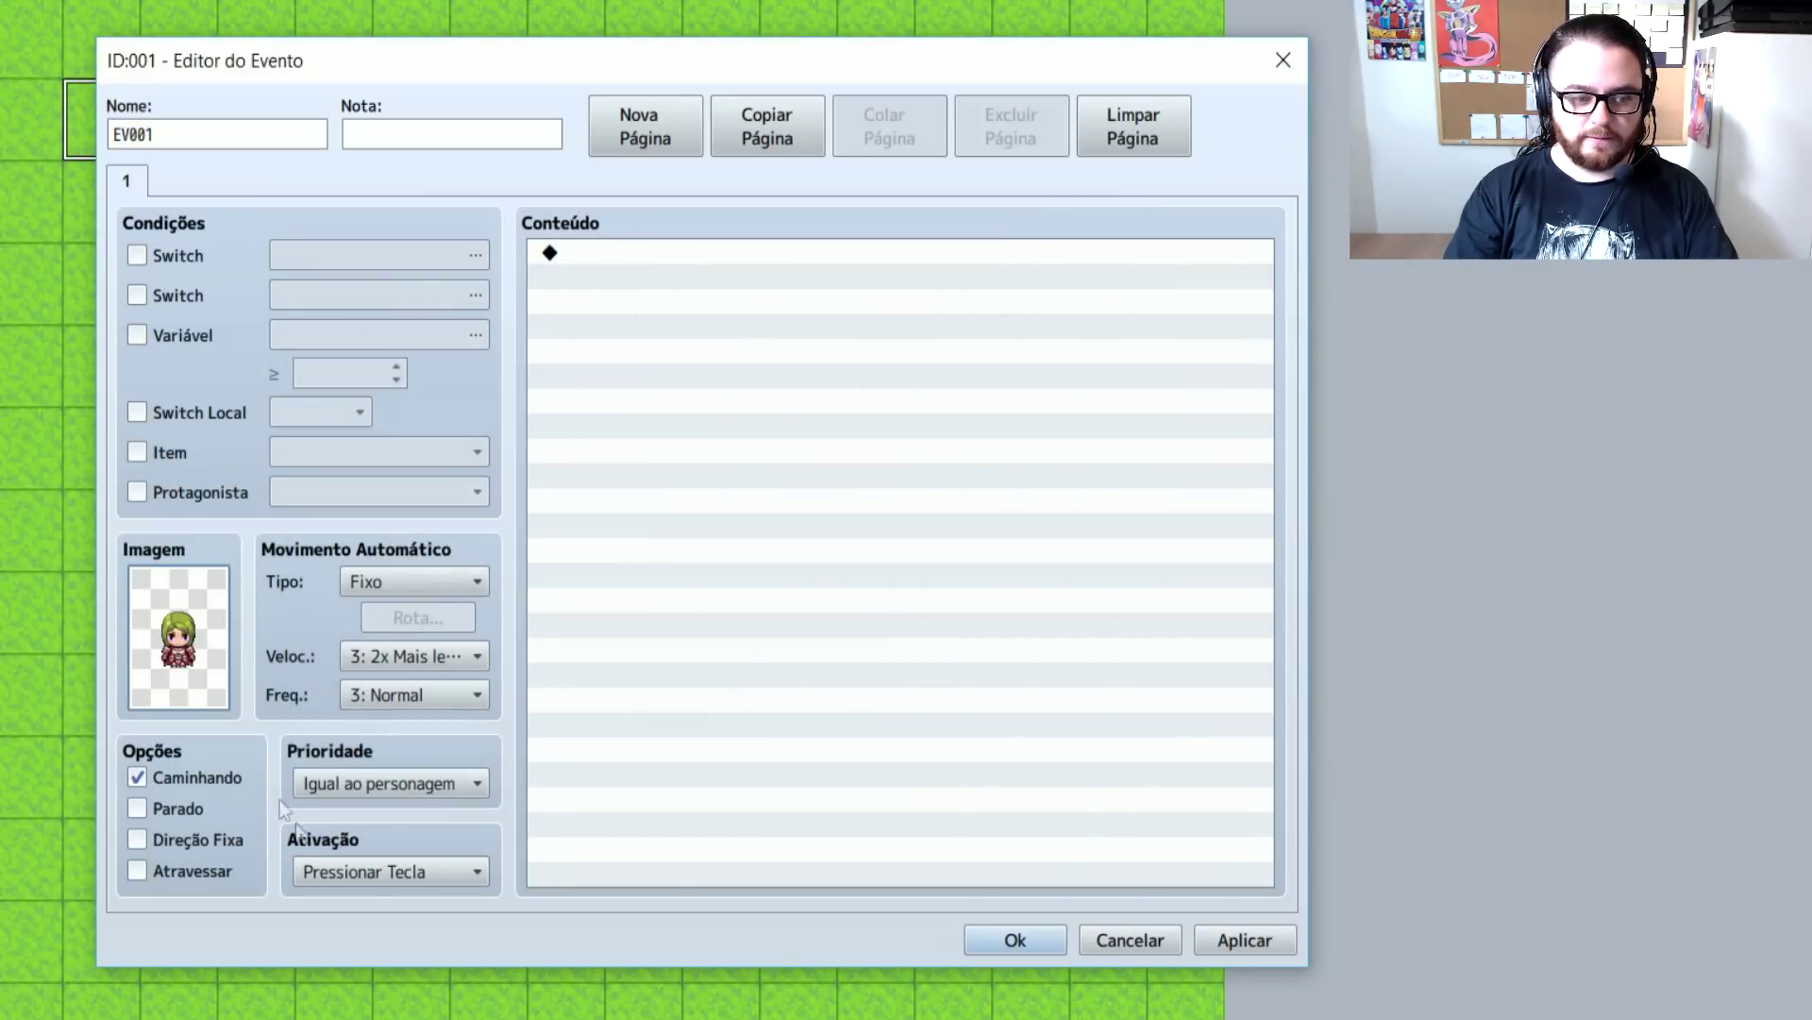
Name the event "Teresa" and enter "Teresa, mercenário" as its note
double_click(195, 142)
text(Teresa)
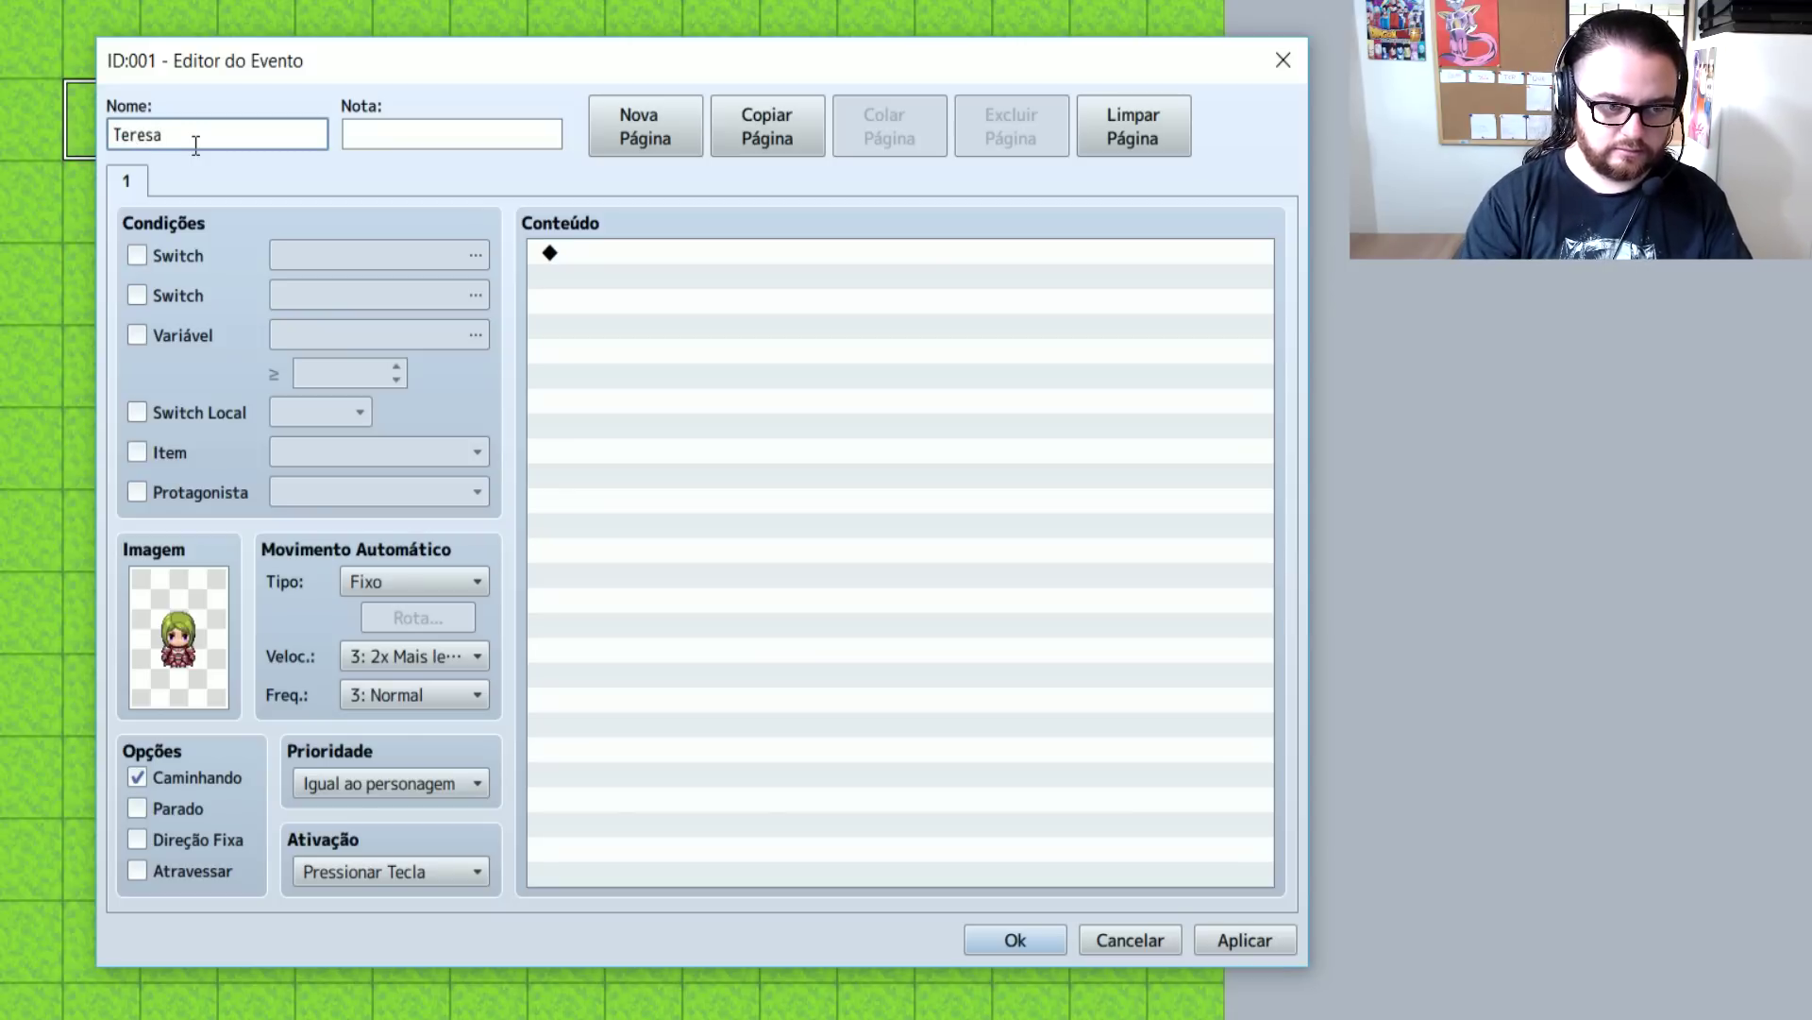
key(Tab)
text(Teresa)
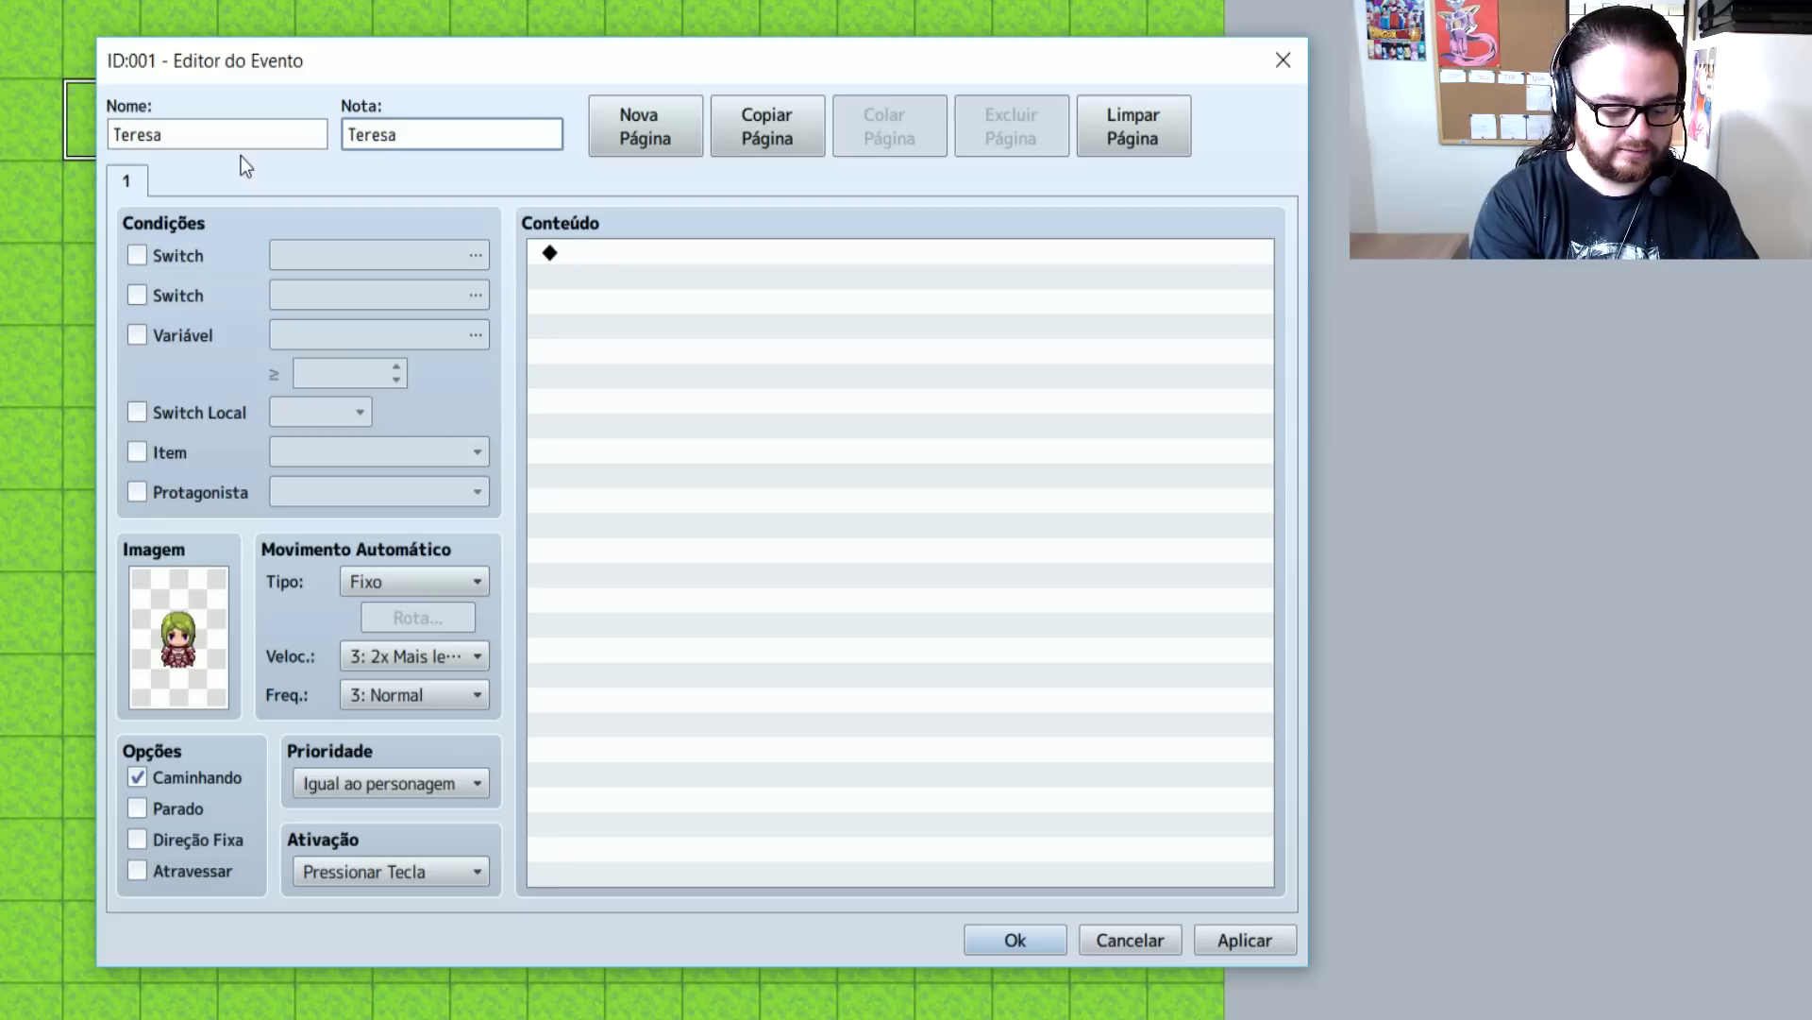
text(, mercen)
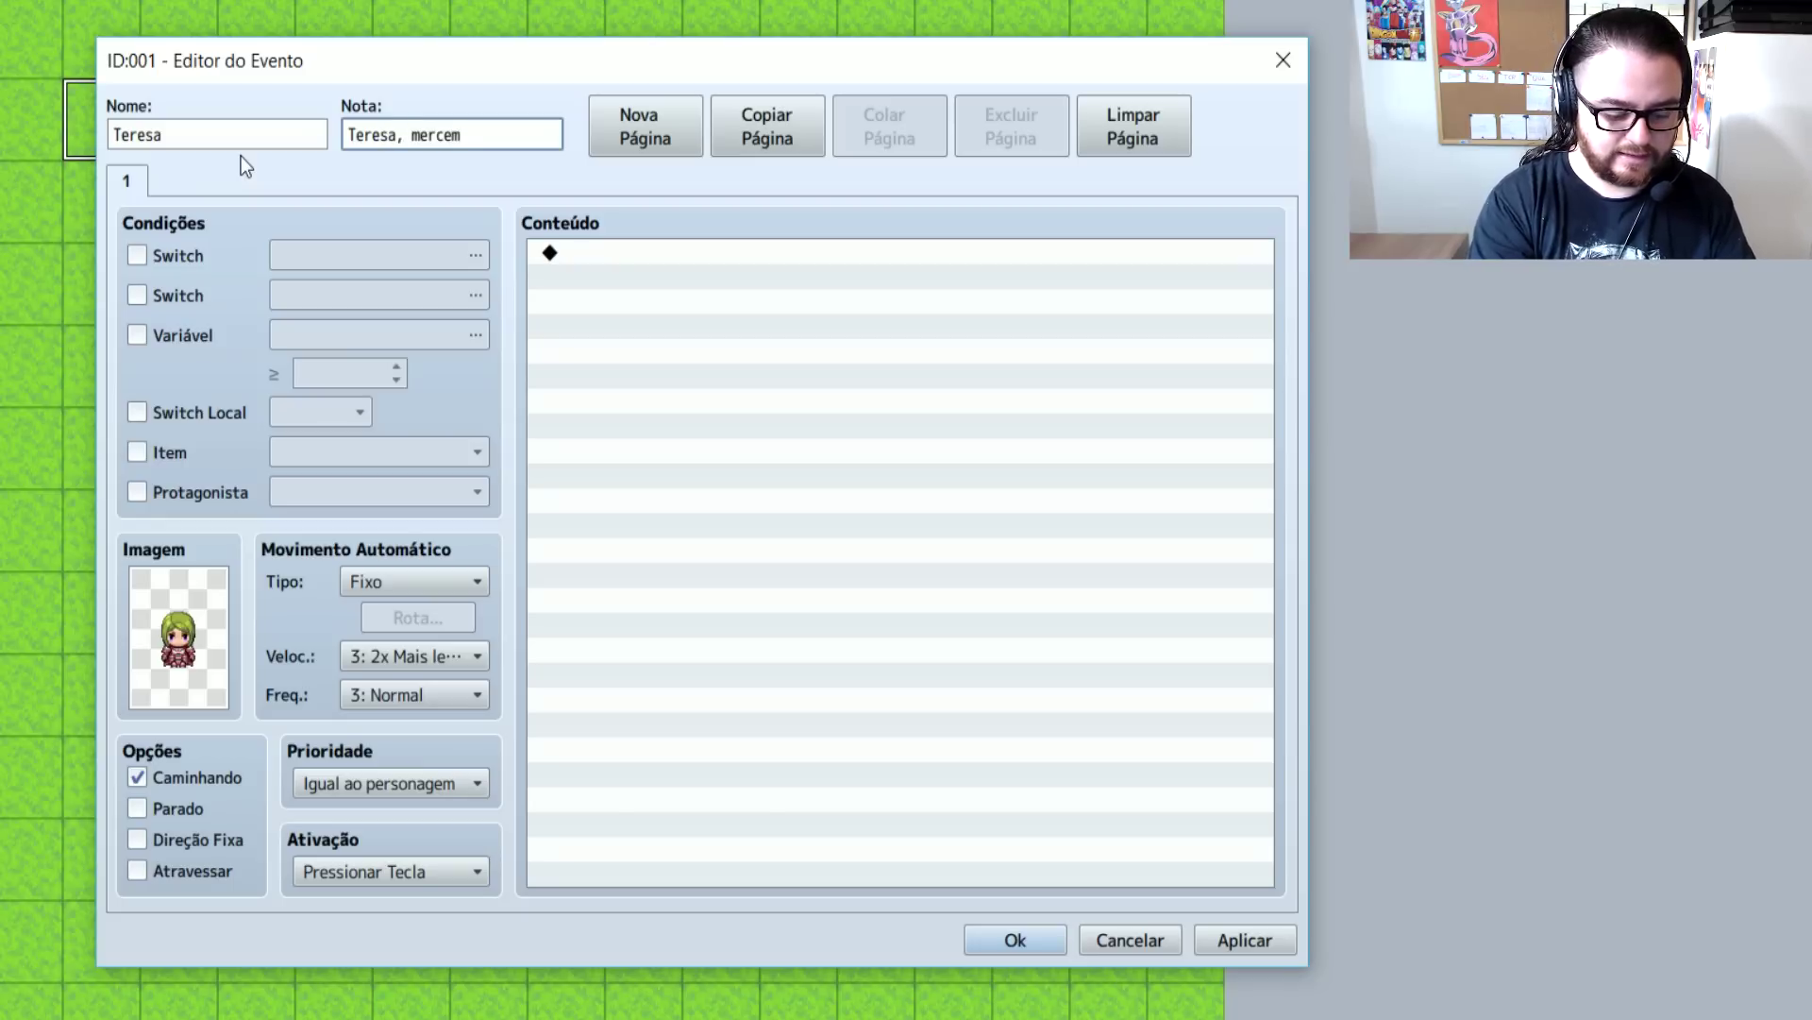
text(ária)
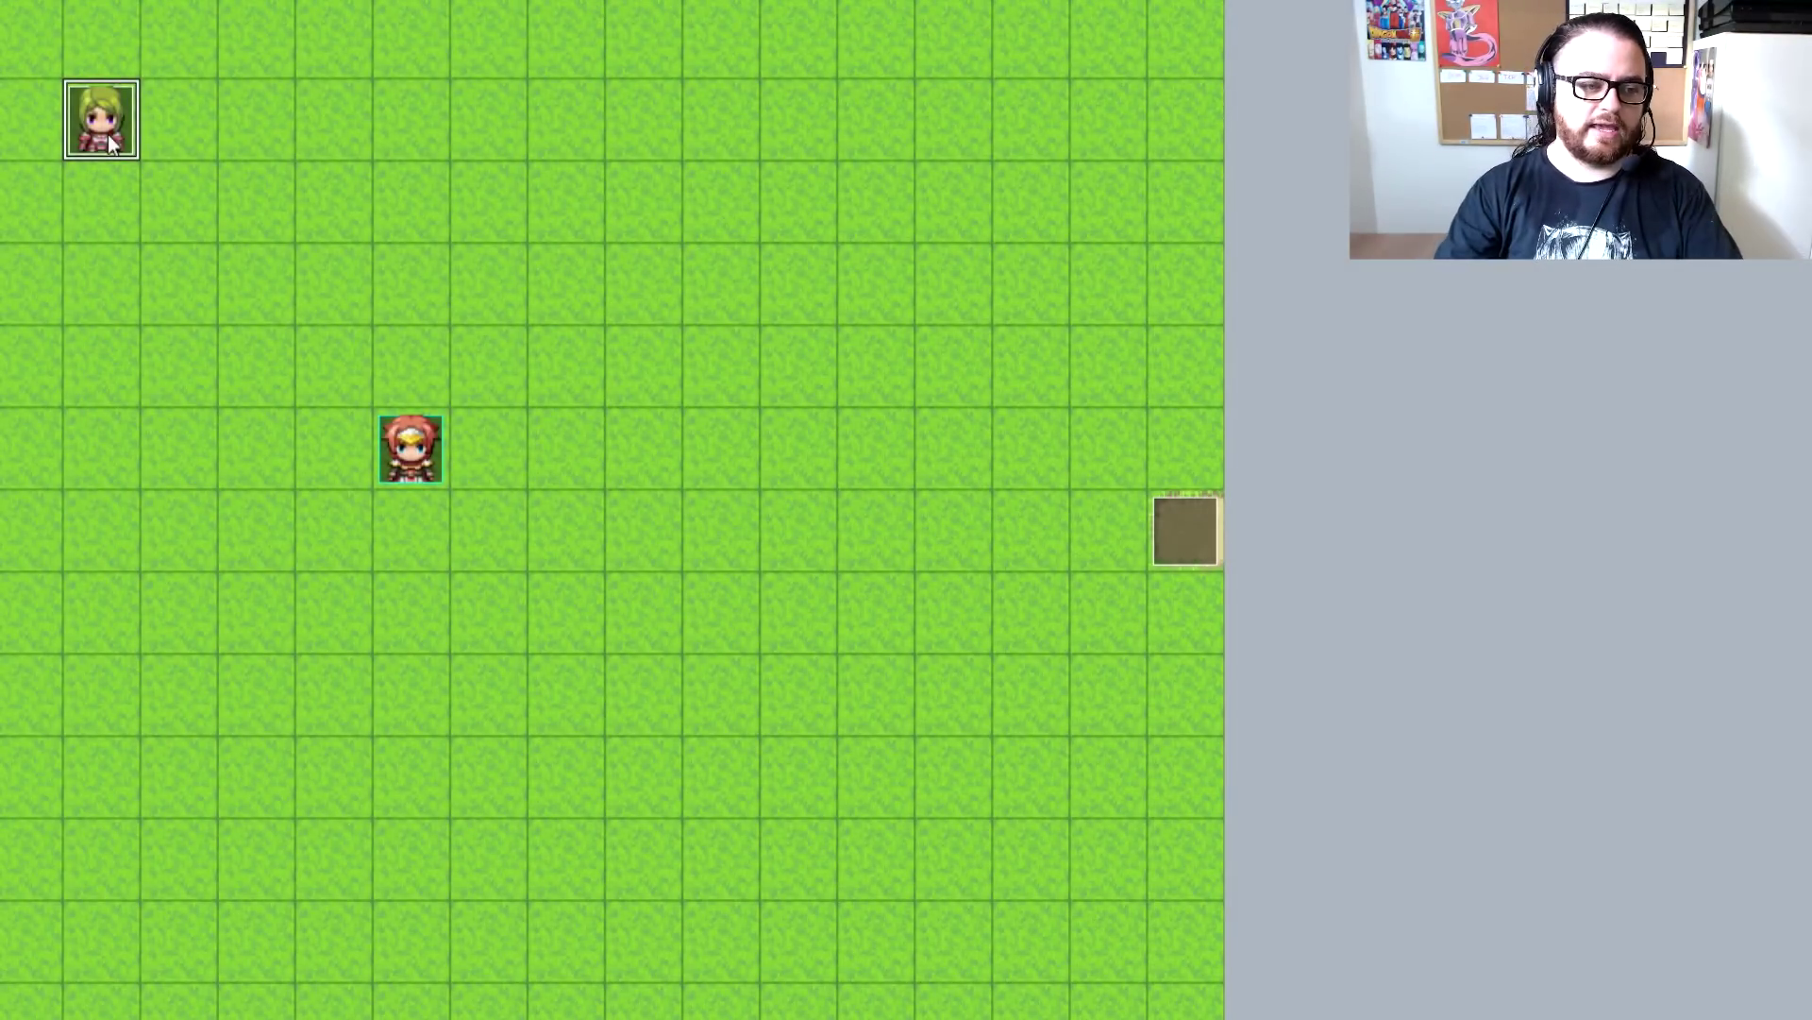
Add a Controlar Variáveis command to Teresa's event, using single variable 0001 named "Passos"
double_click(101, 119)
click(858, 257)
double_click(858, 259)
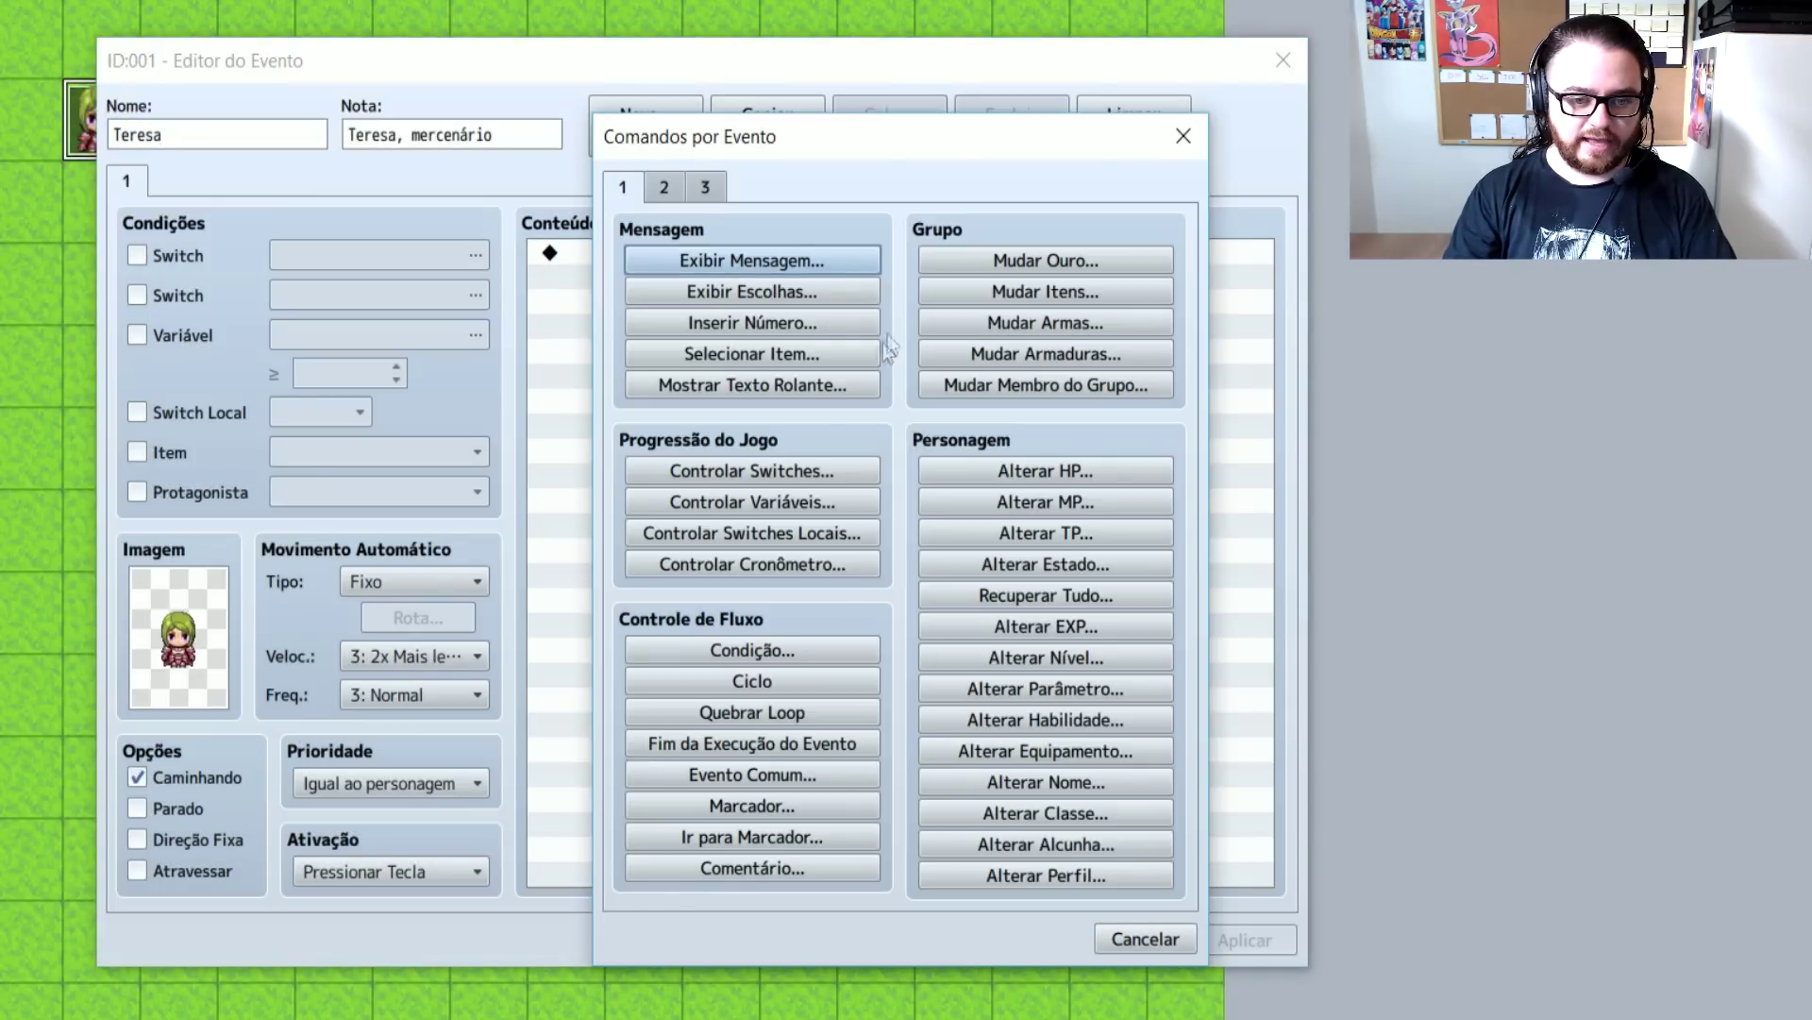
click(832, 503)
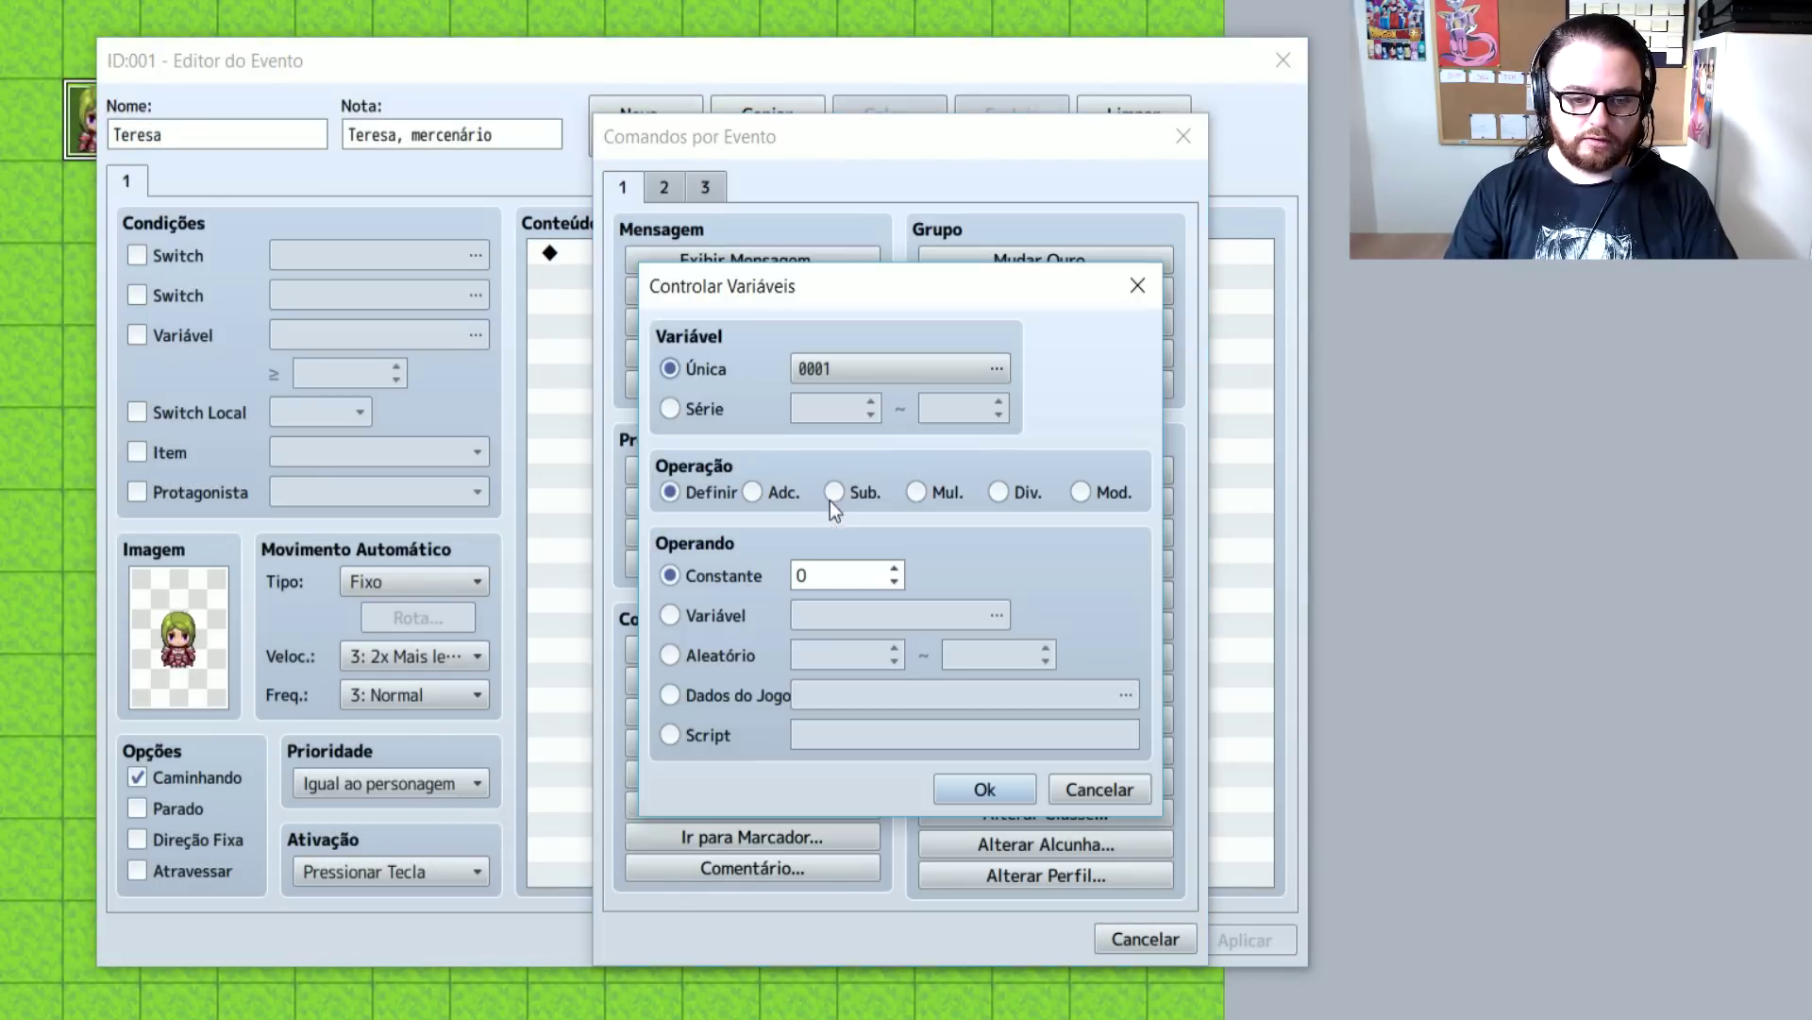
click(878, 378)
click(1027, 793)
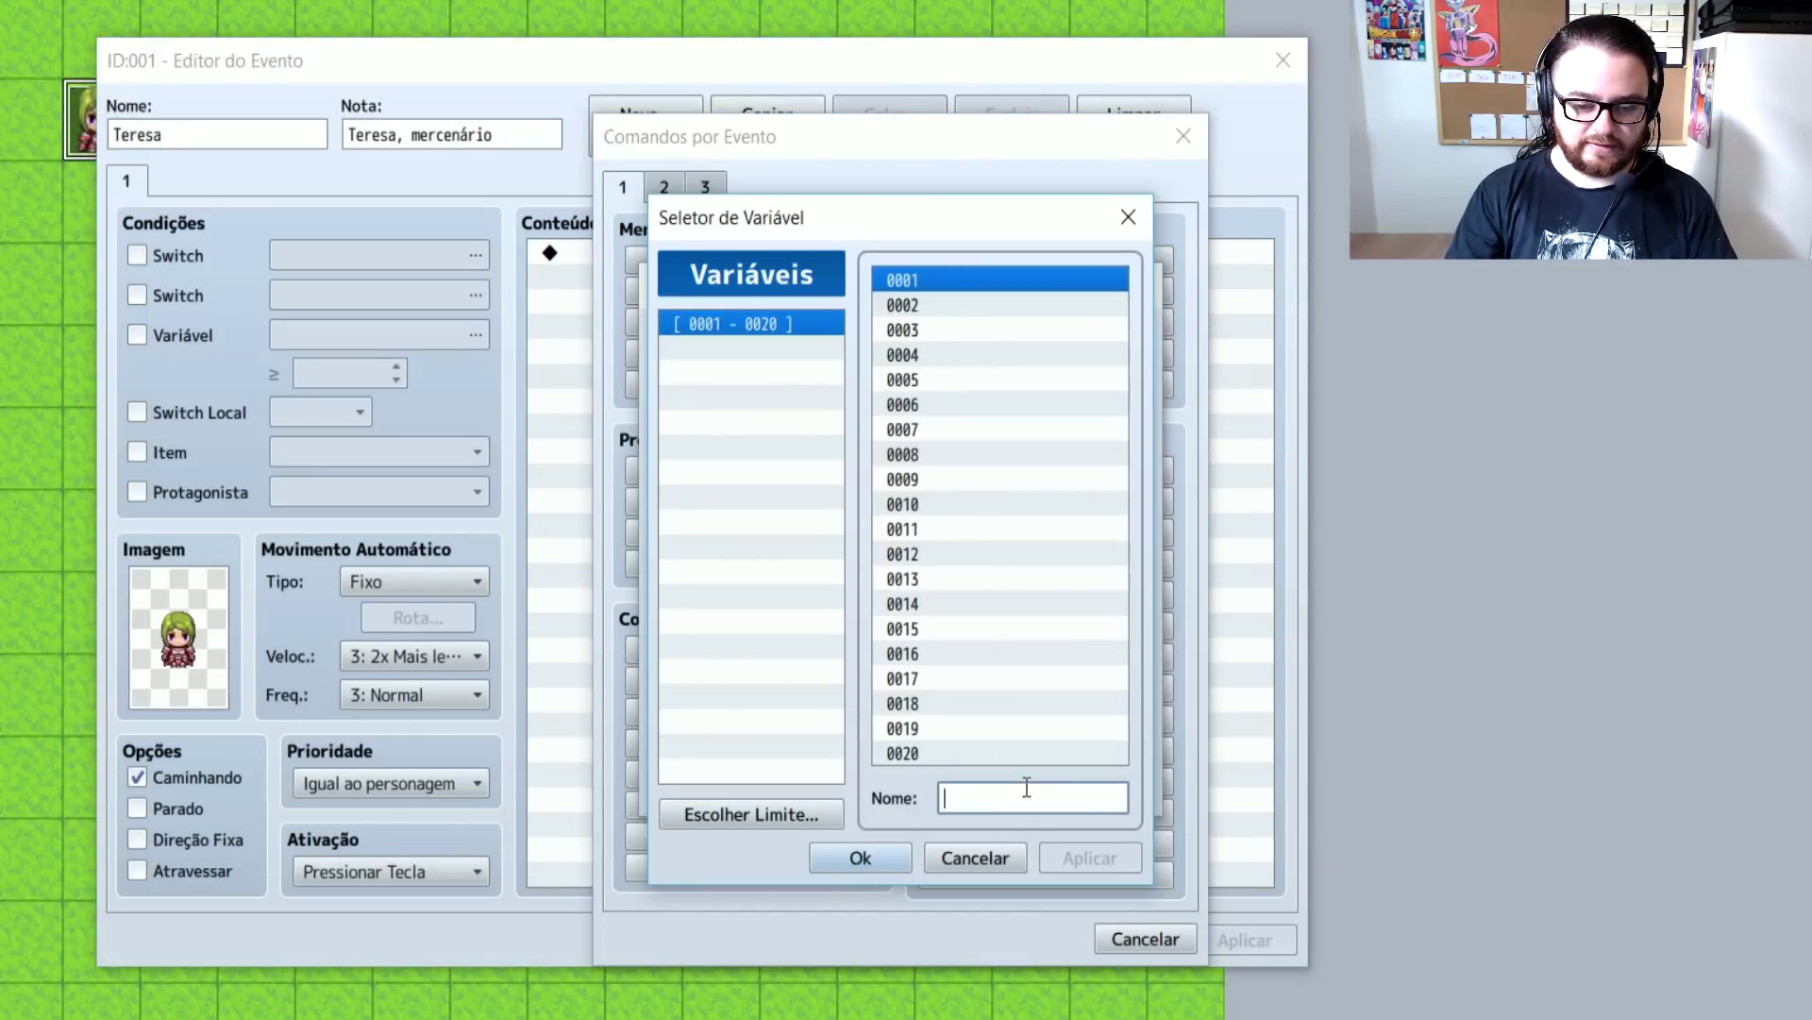
text(Passos)
key(Return)
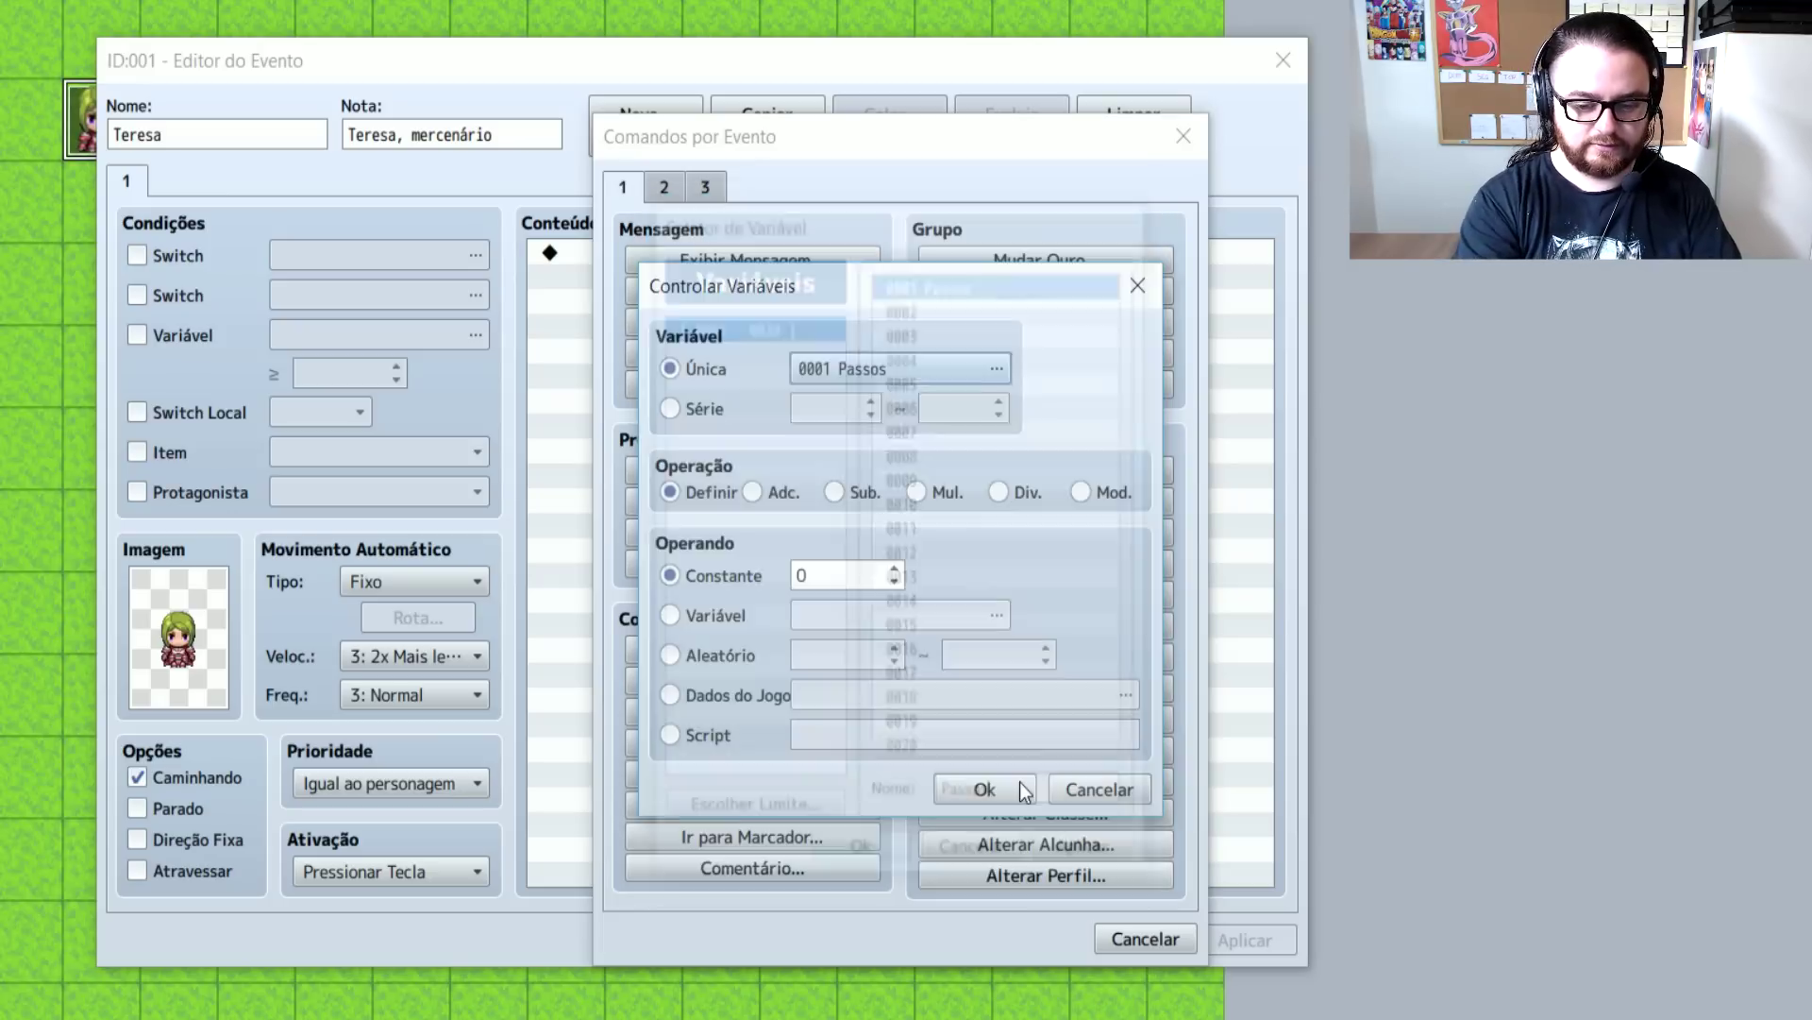
Define the variable's value from the game data entry Passos and insert the command into the event
click(749, 694)
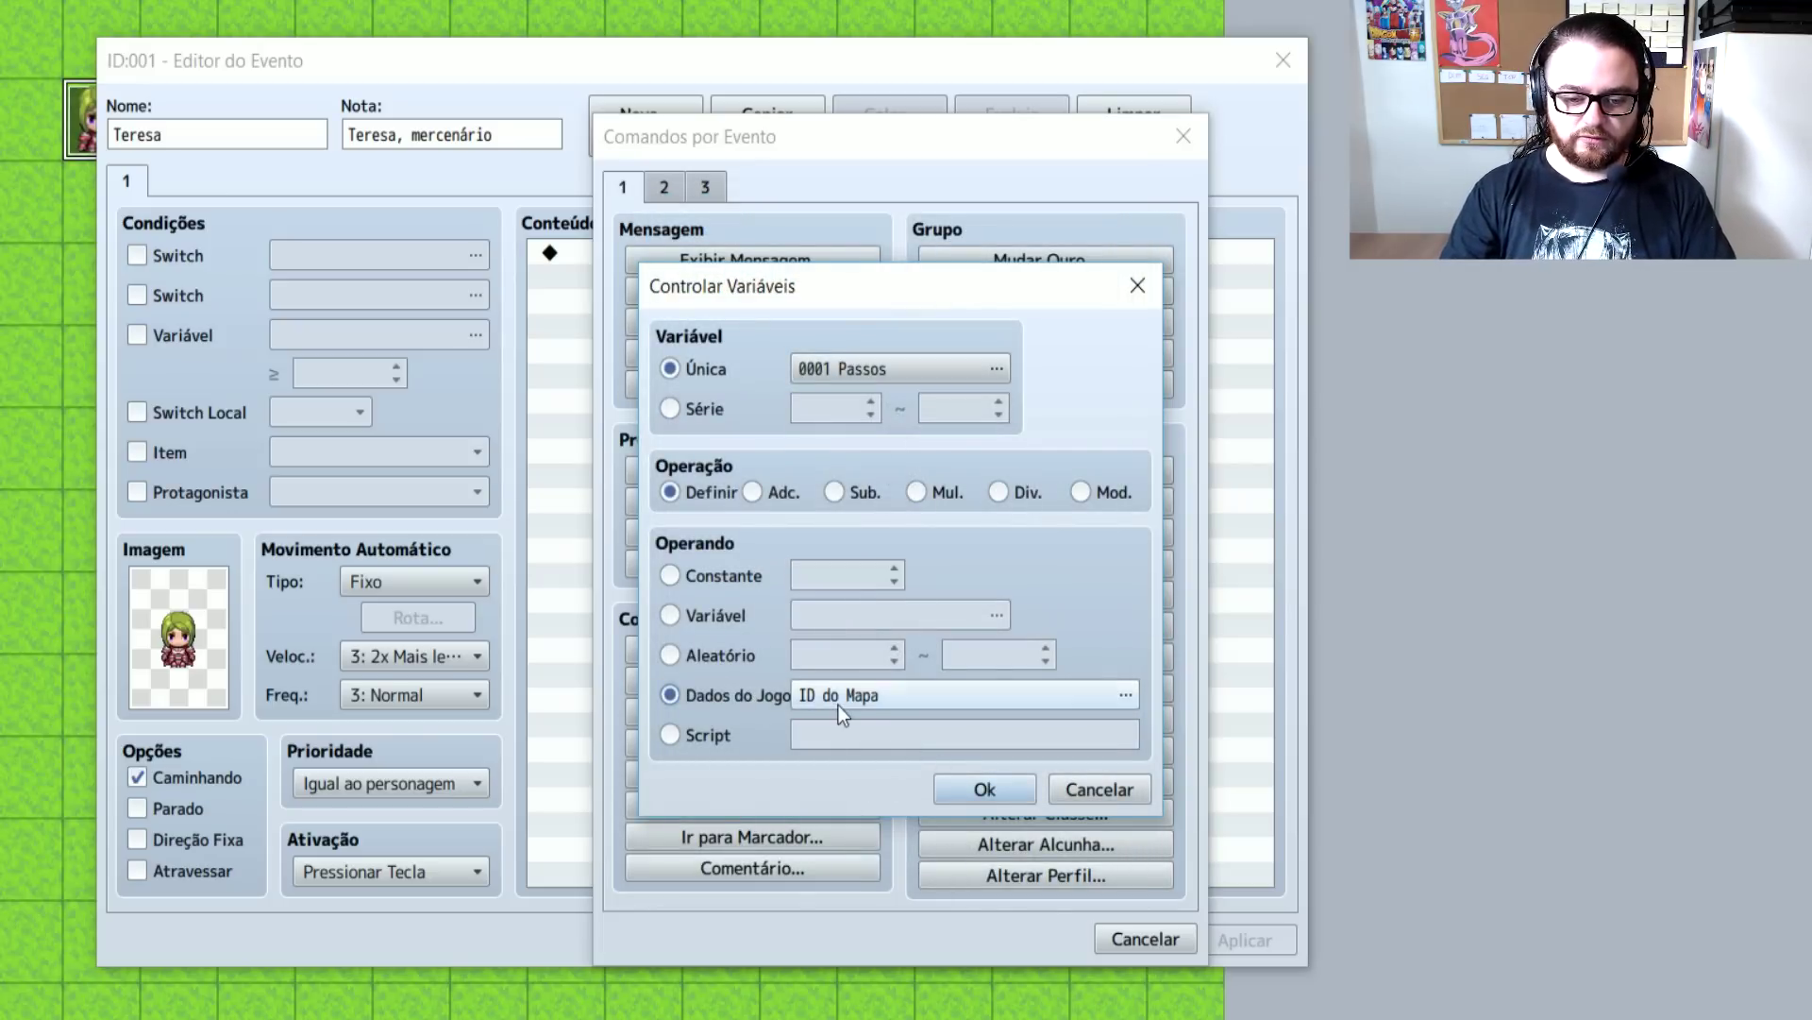
click(839, 704)
click(840, 698)
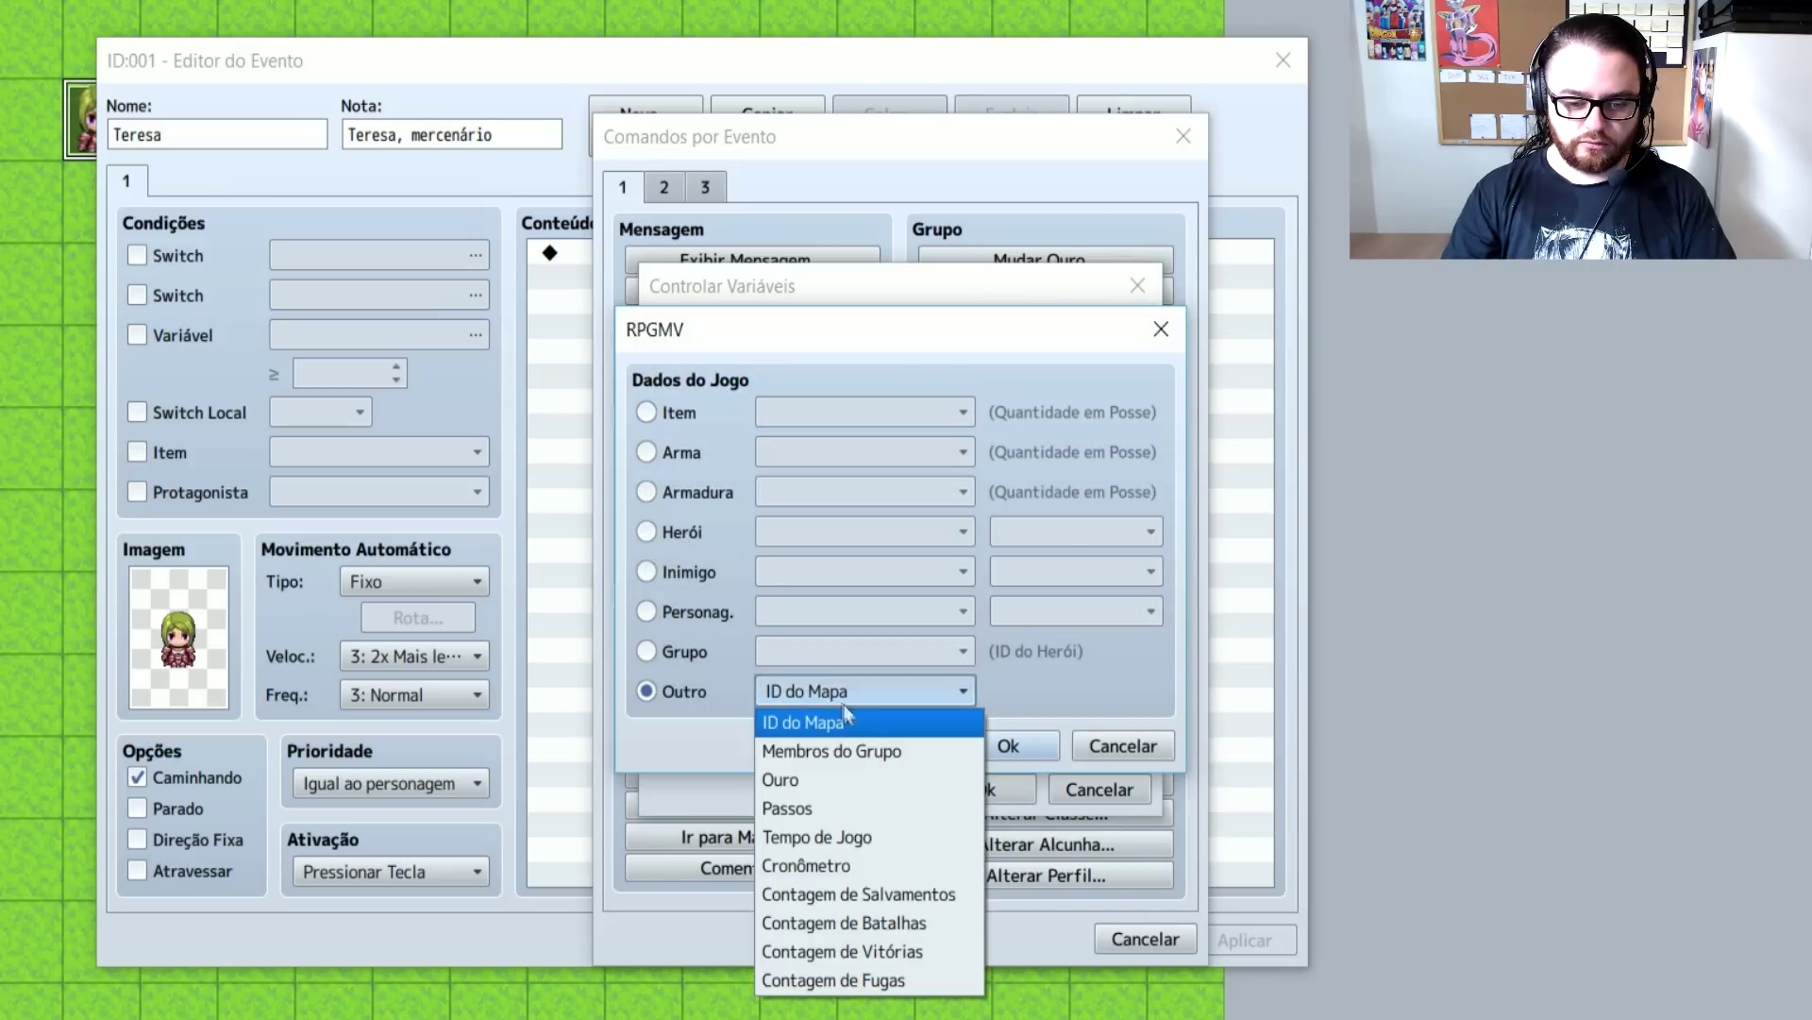
click(803, 808)
click(991, 747)
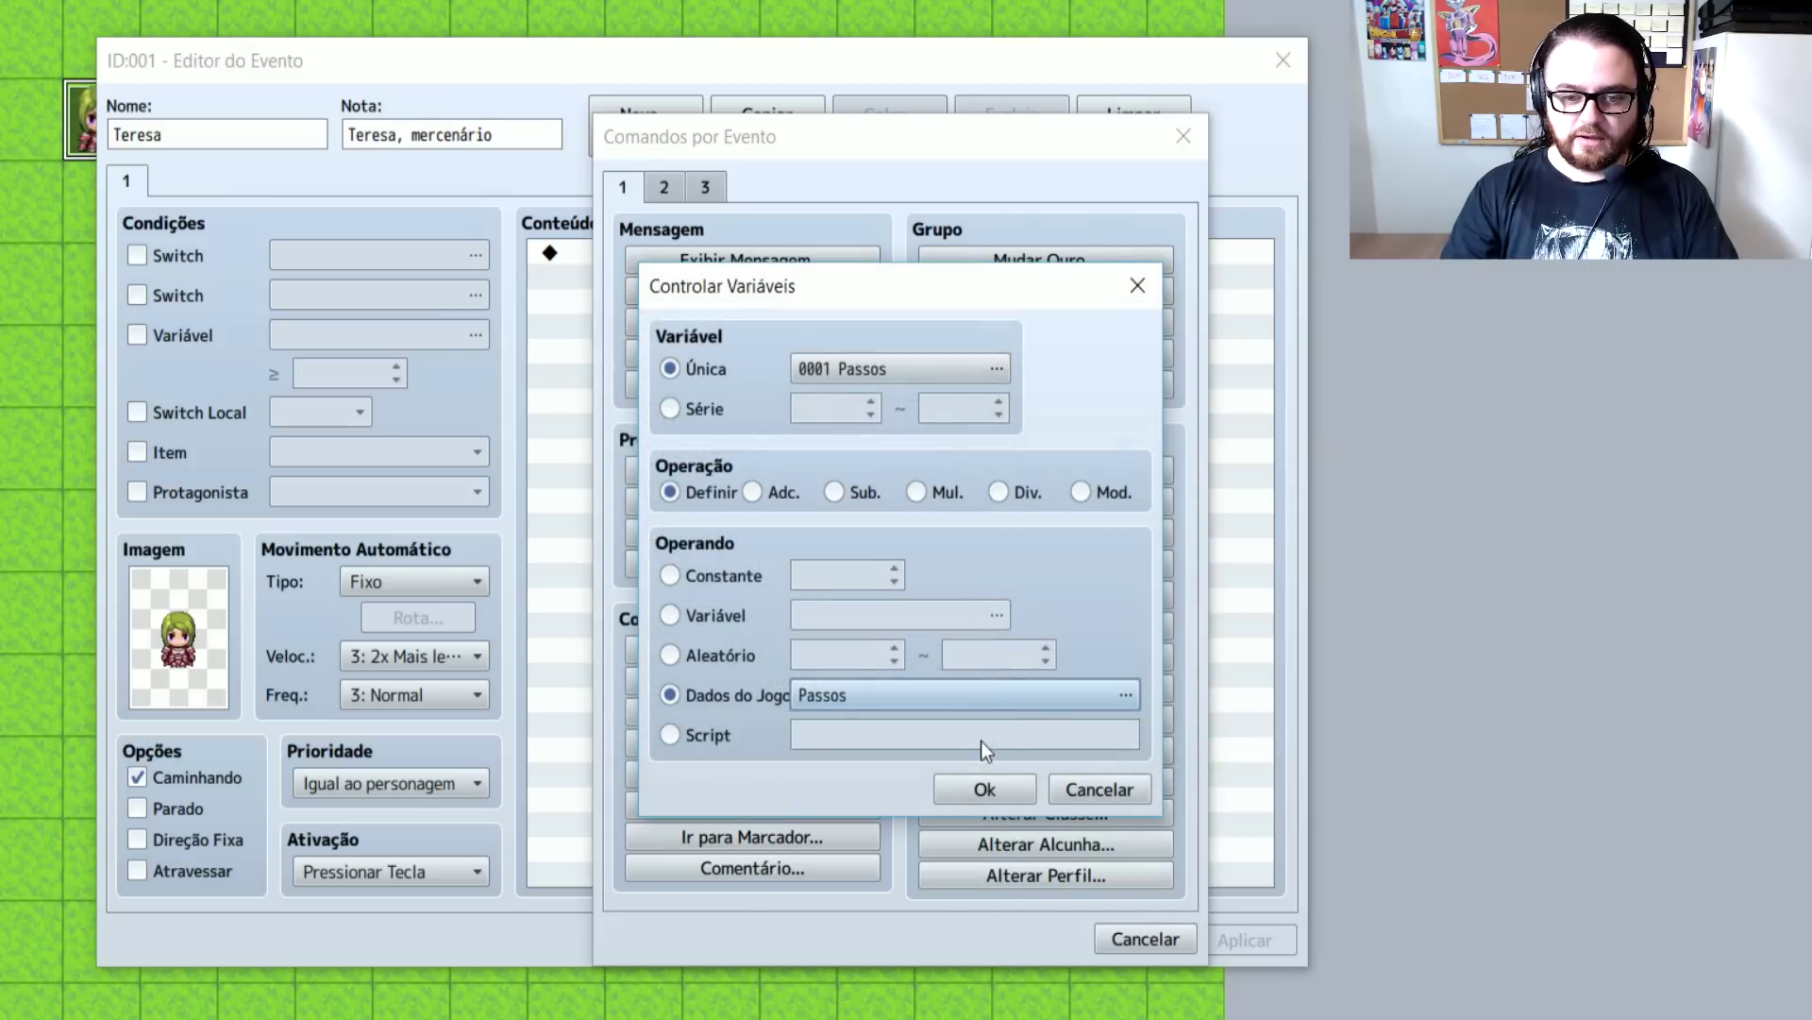
click(985, 789)
click(887, 262)
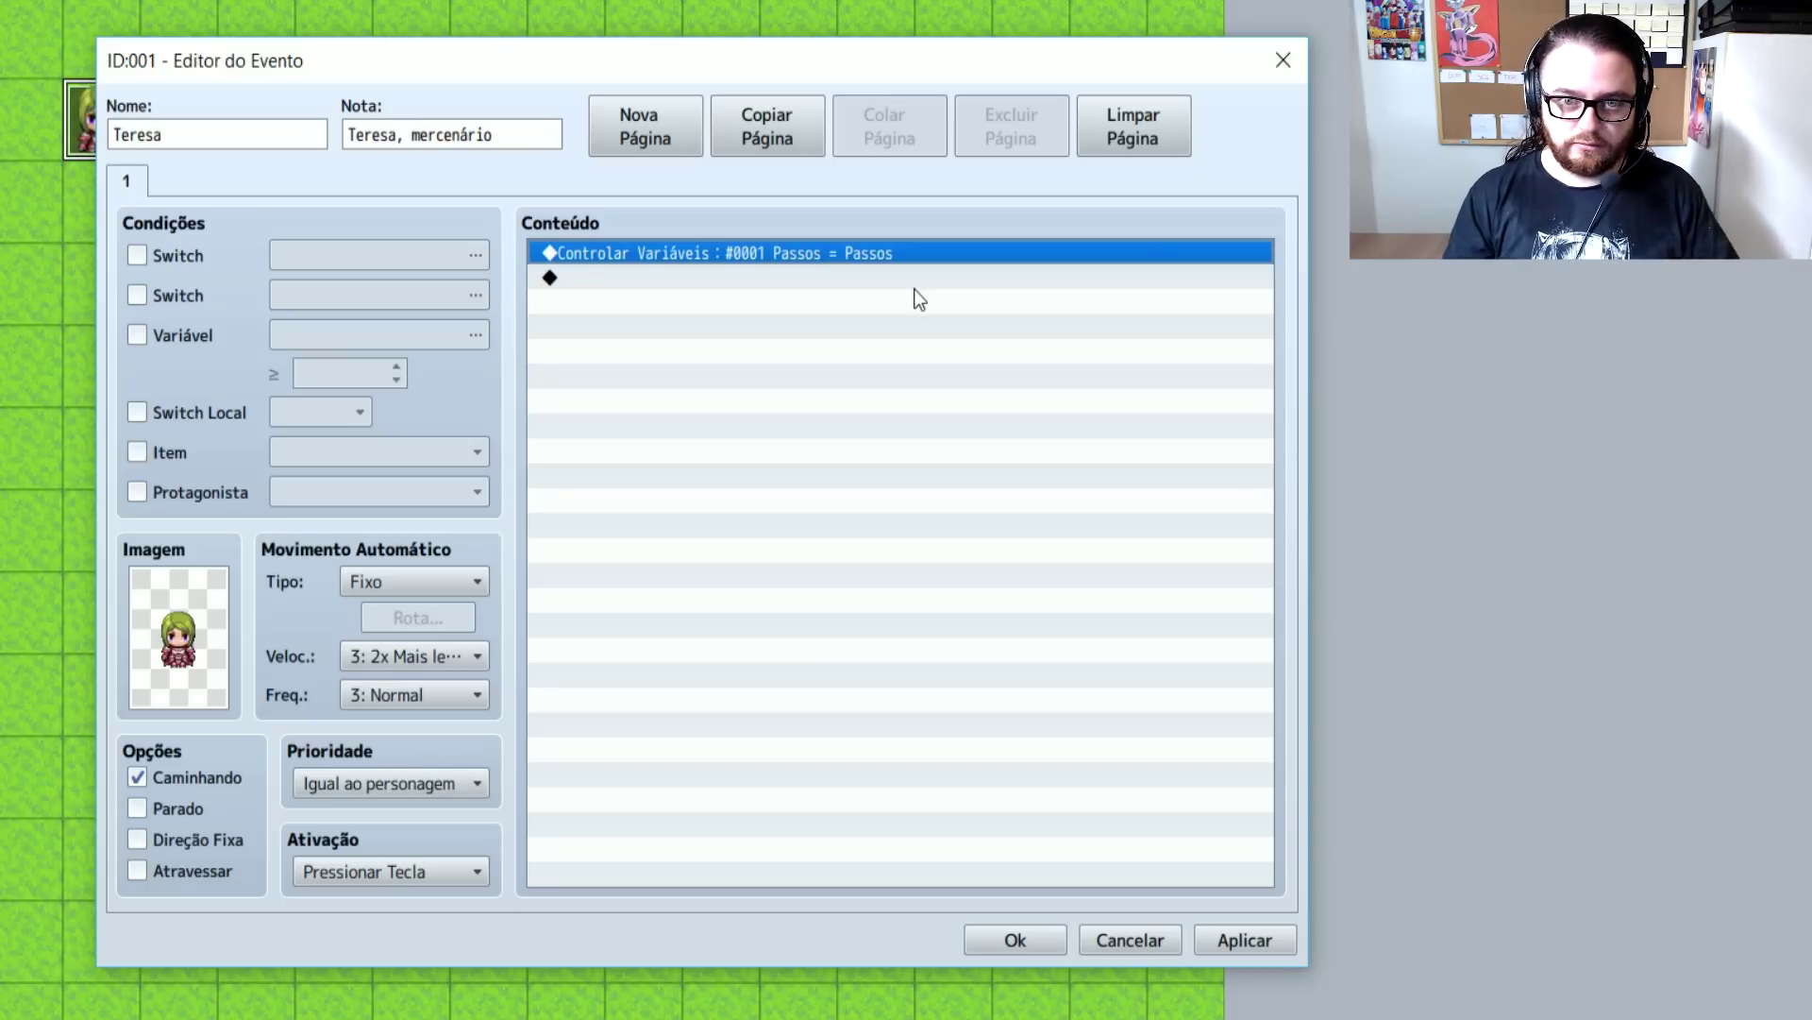
Add two messages with Teresa's Actor1 face: "Olá aventureiro, vejo está viajando sozinho..." offering guidance for coins, and "Então, quer fechar um contrato? Já ia esquecendo, me chamo Teresa."
click(819, 279)
double_click(762, 274)
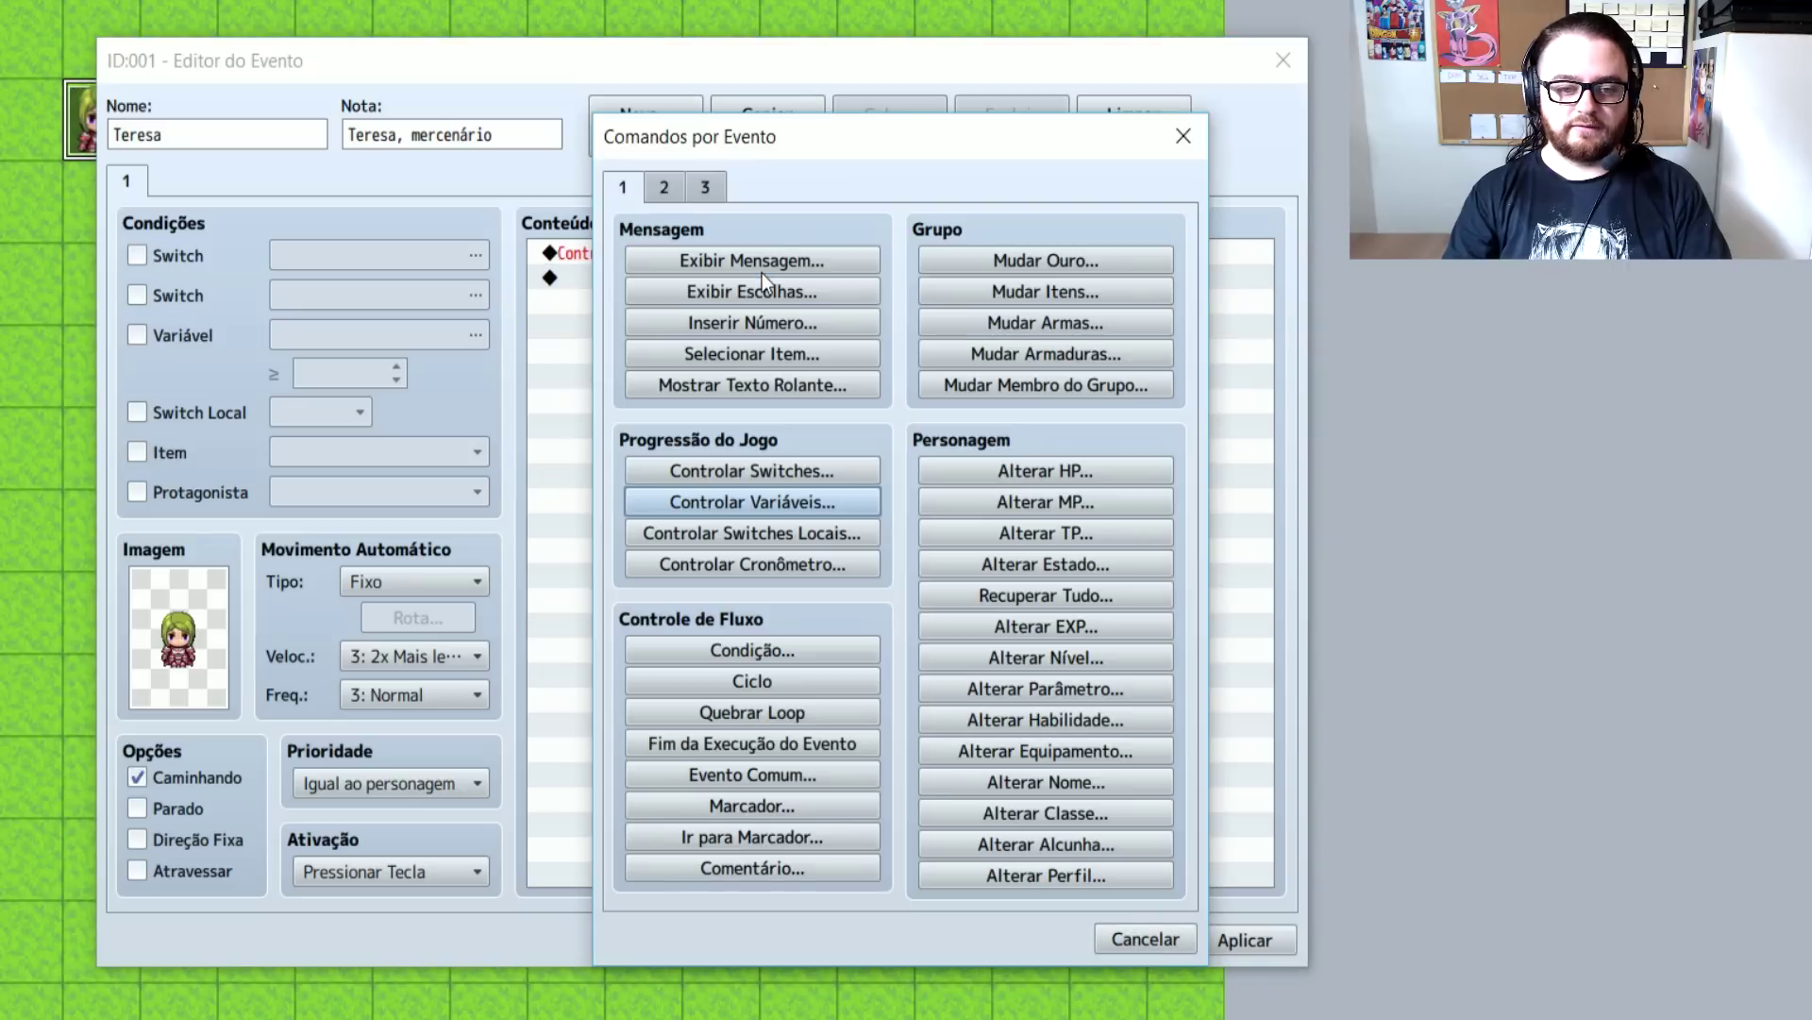
click(762, 268)
double_click(607, 506)
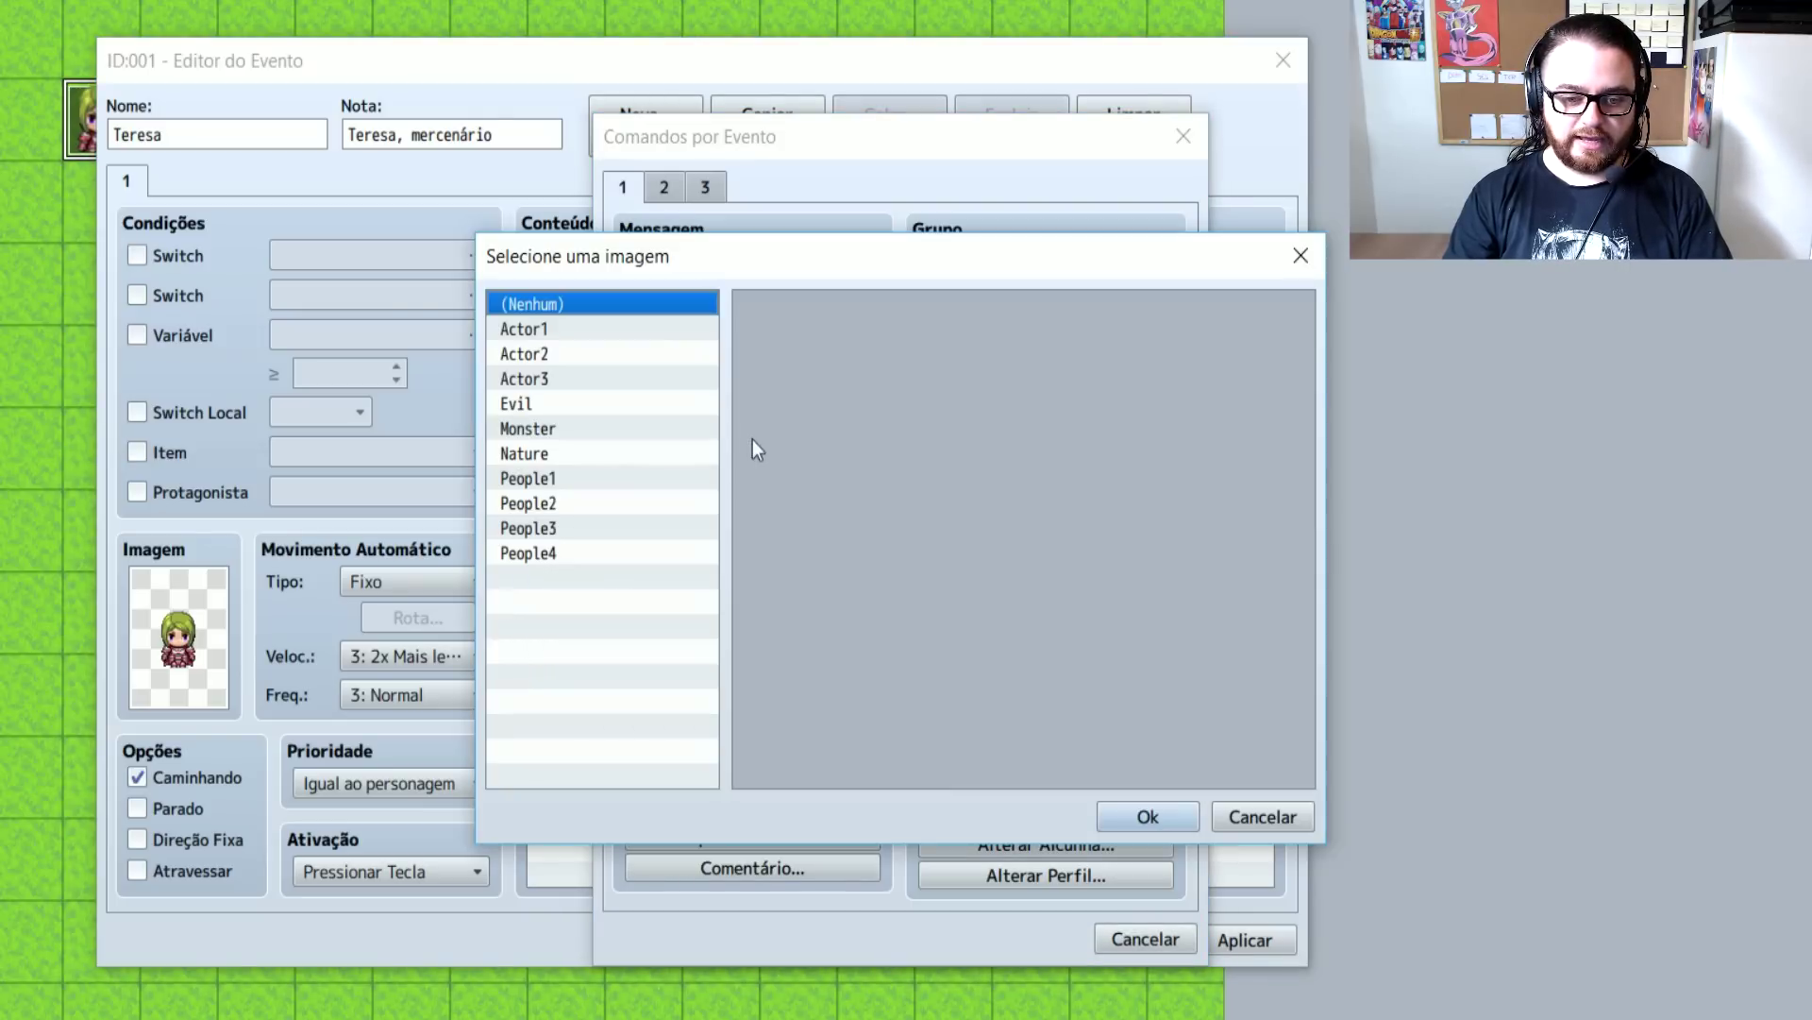
click(563, 327)
double_click(1123, 500)
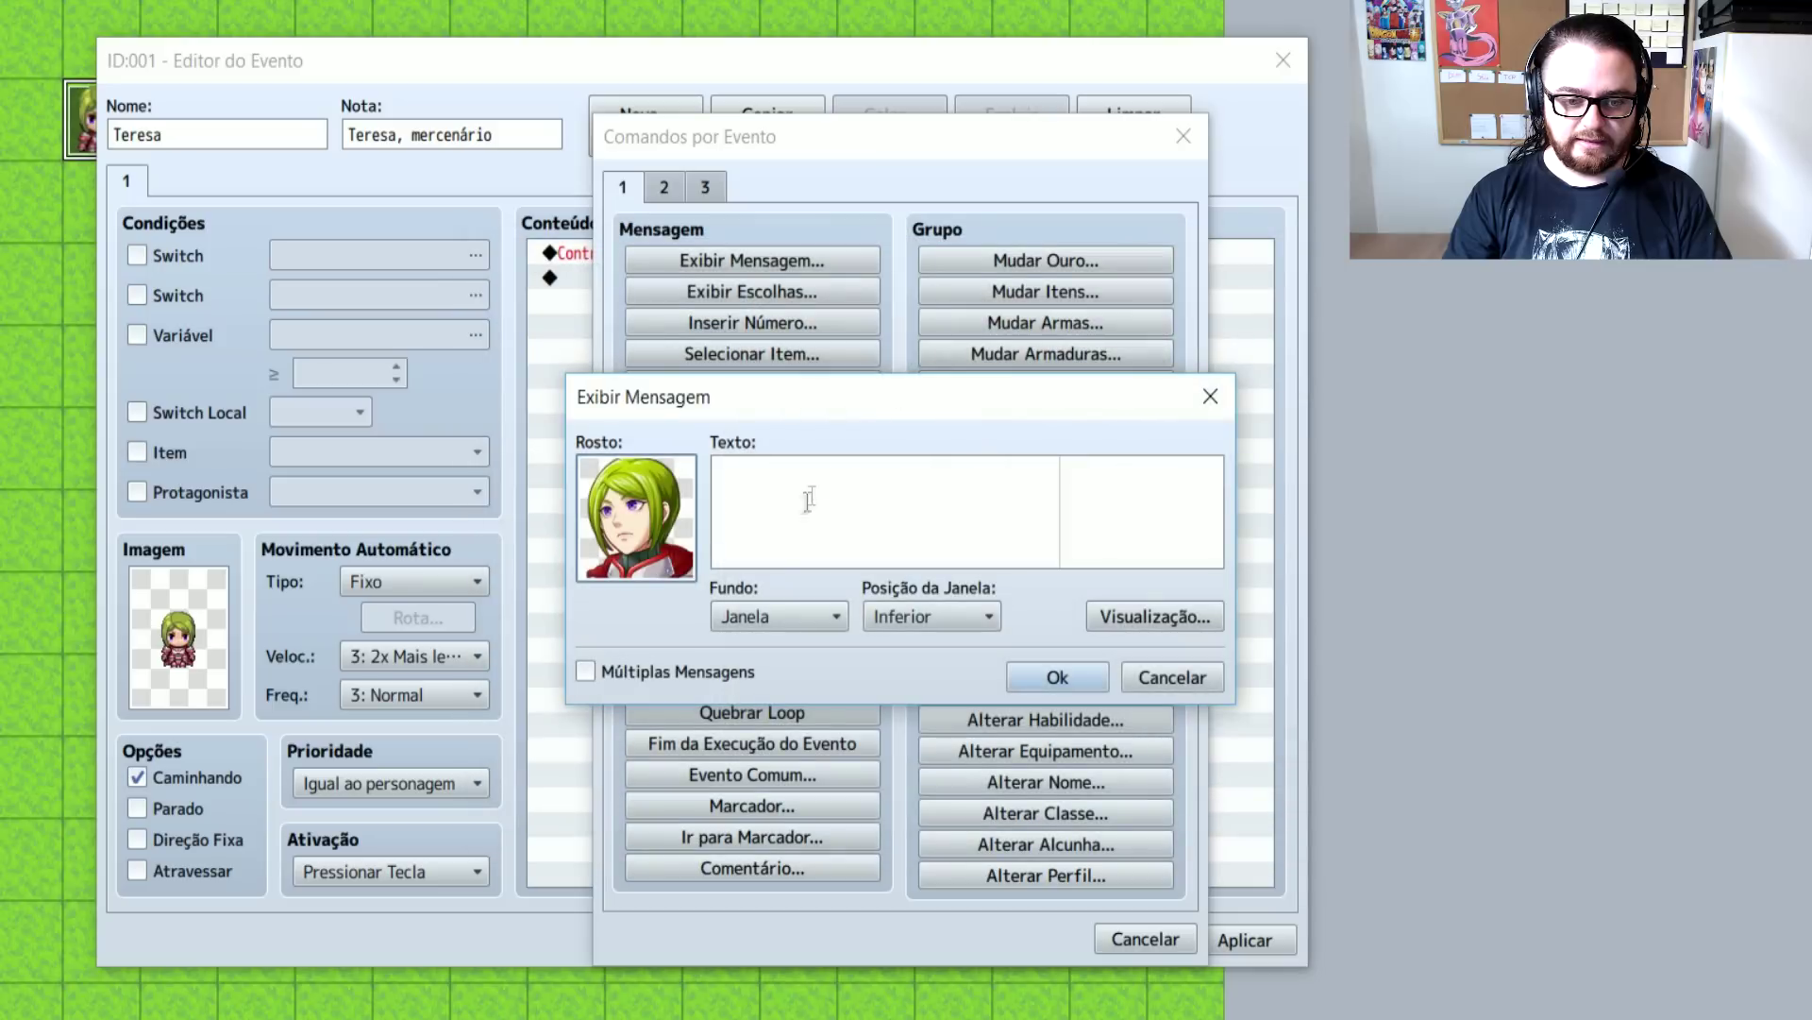
text(Olá aventur)
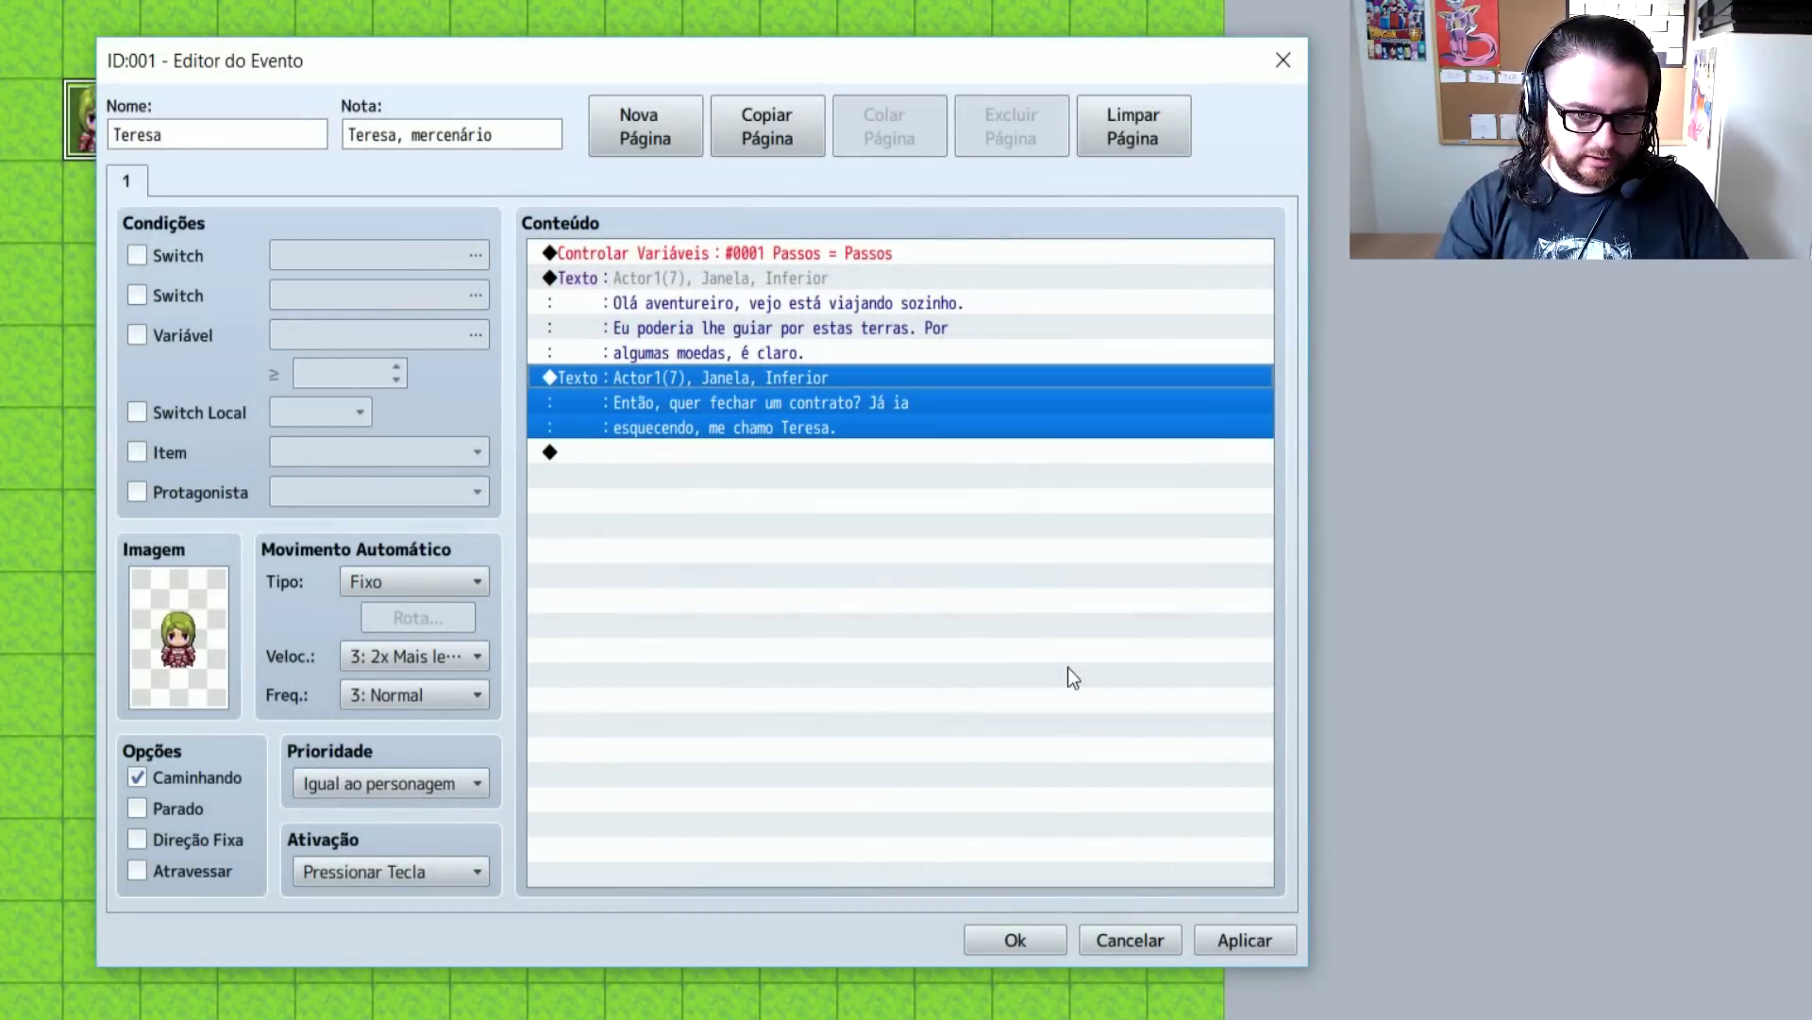
Add an Exibir Escolhas command with the choices Sim and Não after the contract message
click(862, 455)
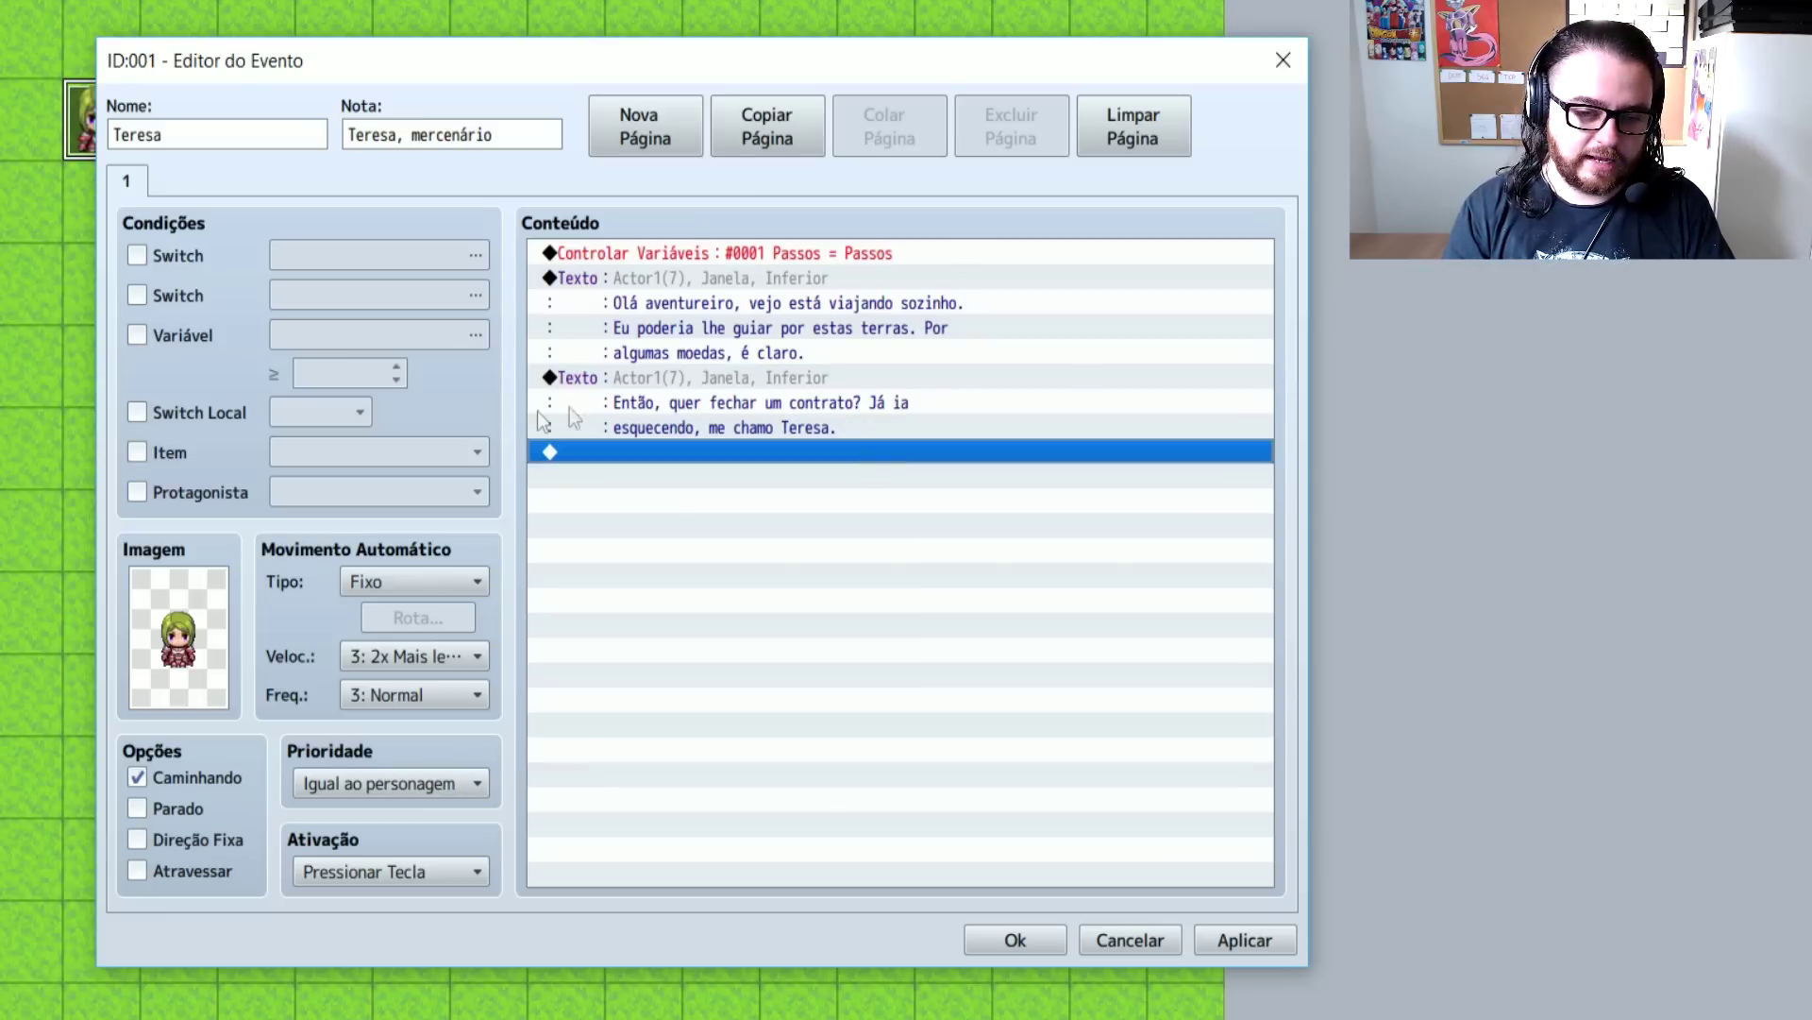
double_click(587, 453)
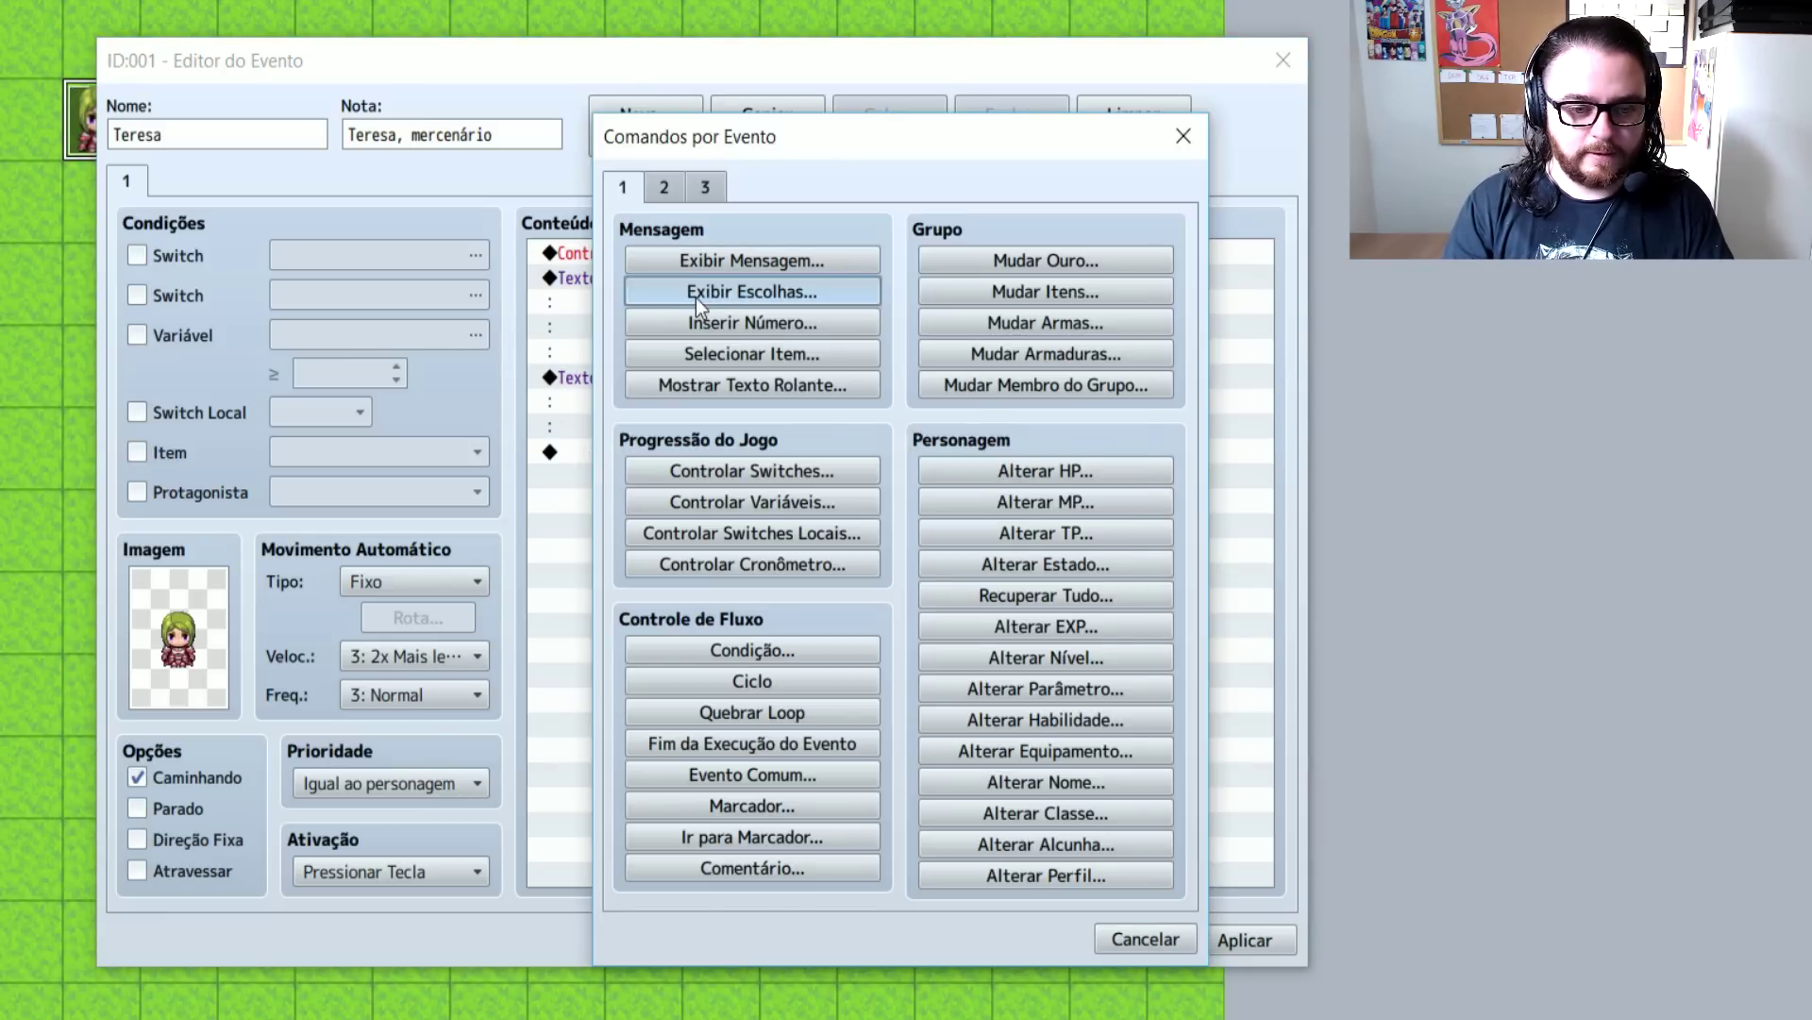
click(695, 298)
click(953, 713)
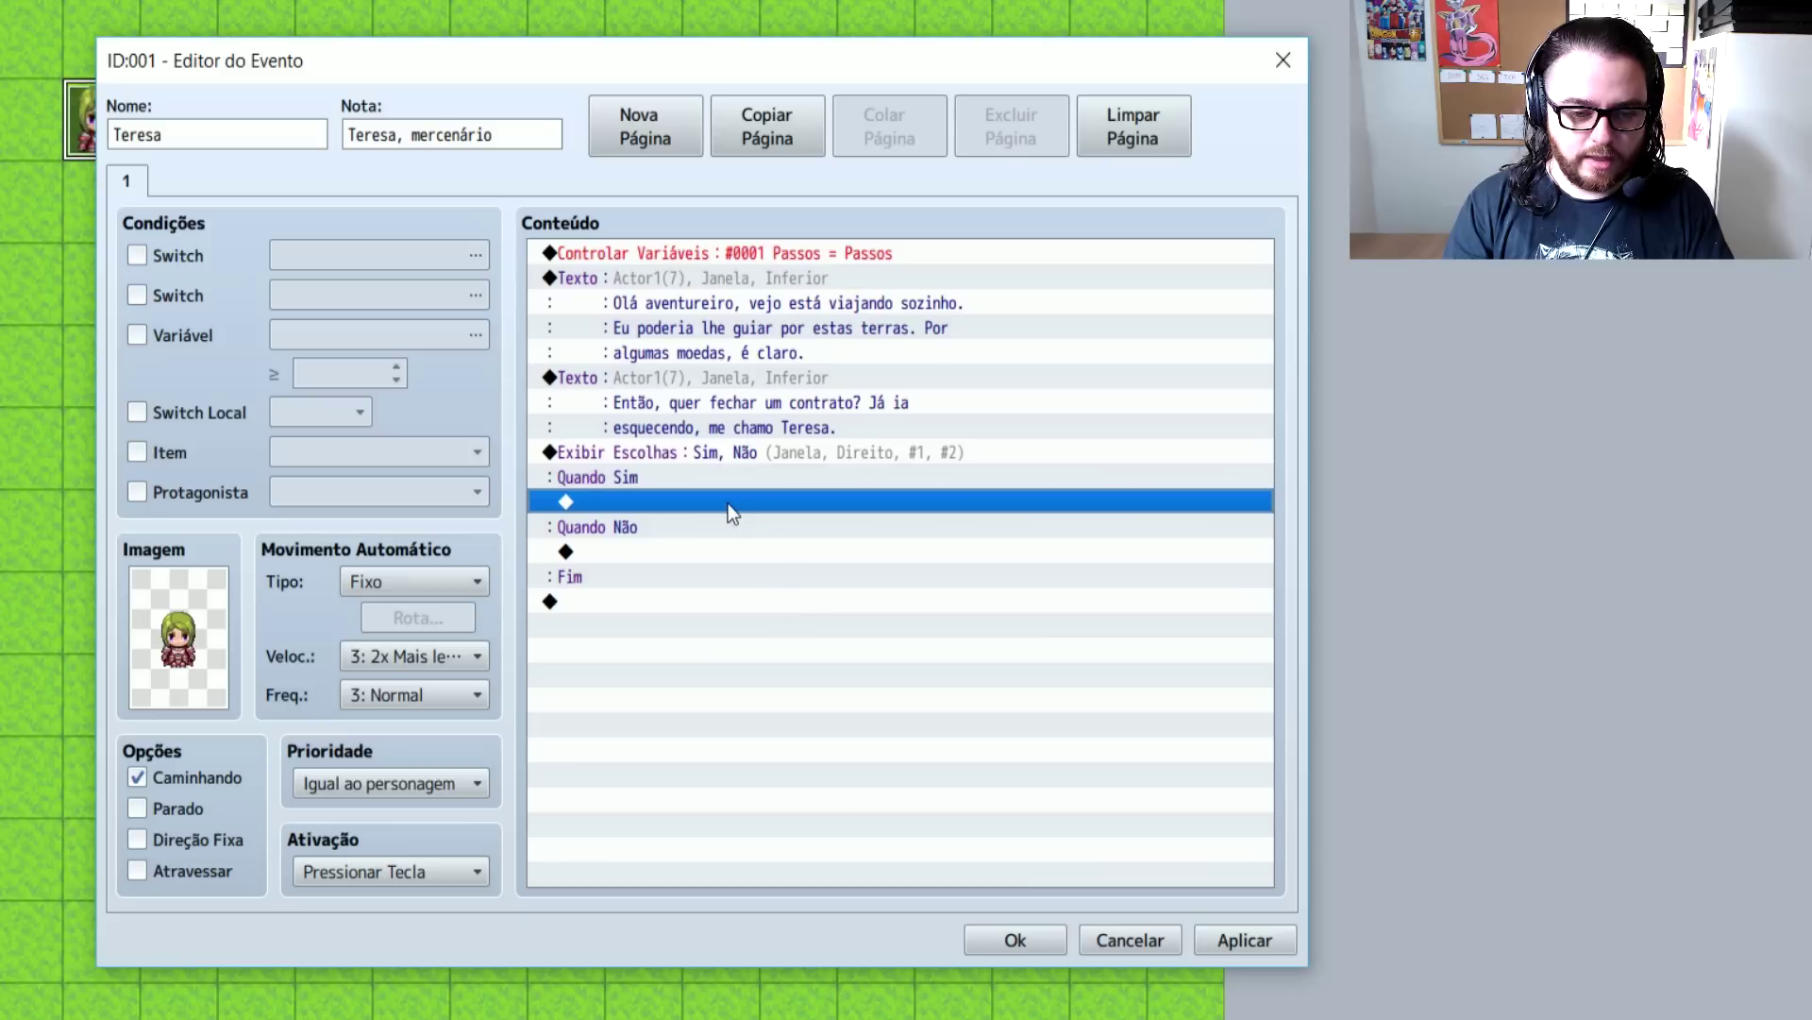
Copy the contract message into the Não branch, with the text "Ok, mas saiba que, caso precise, estarei aqui para ajudar."
click(688, 551)
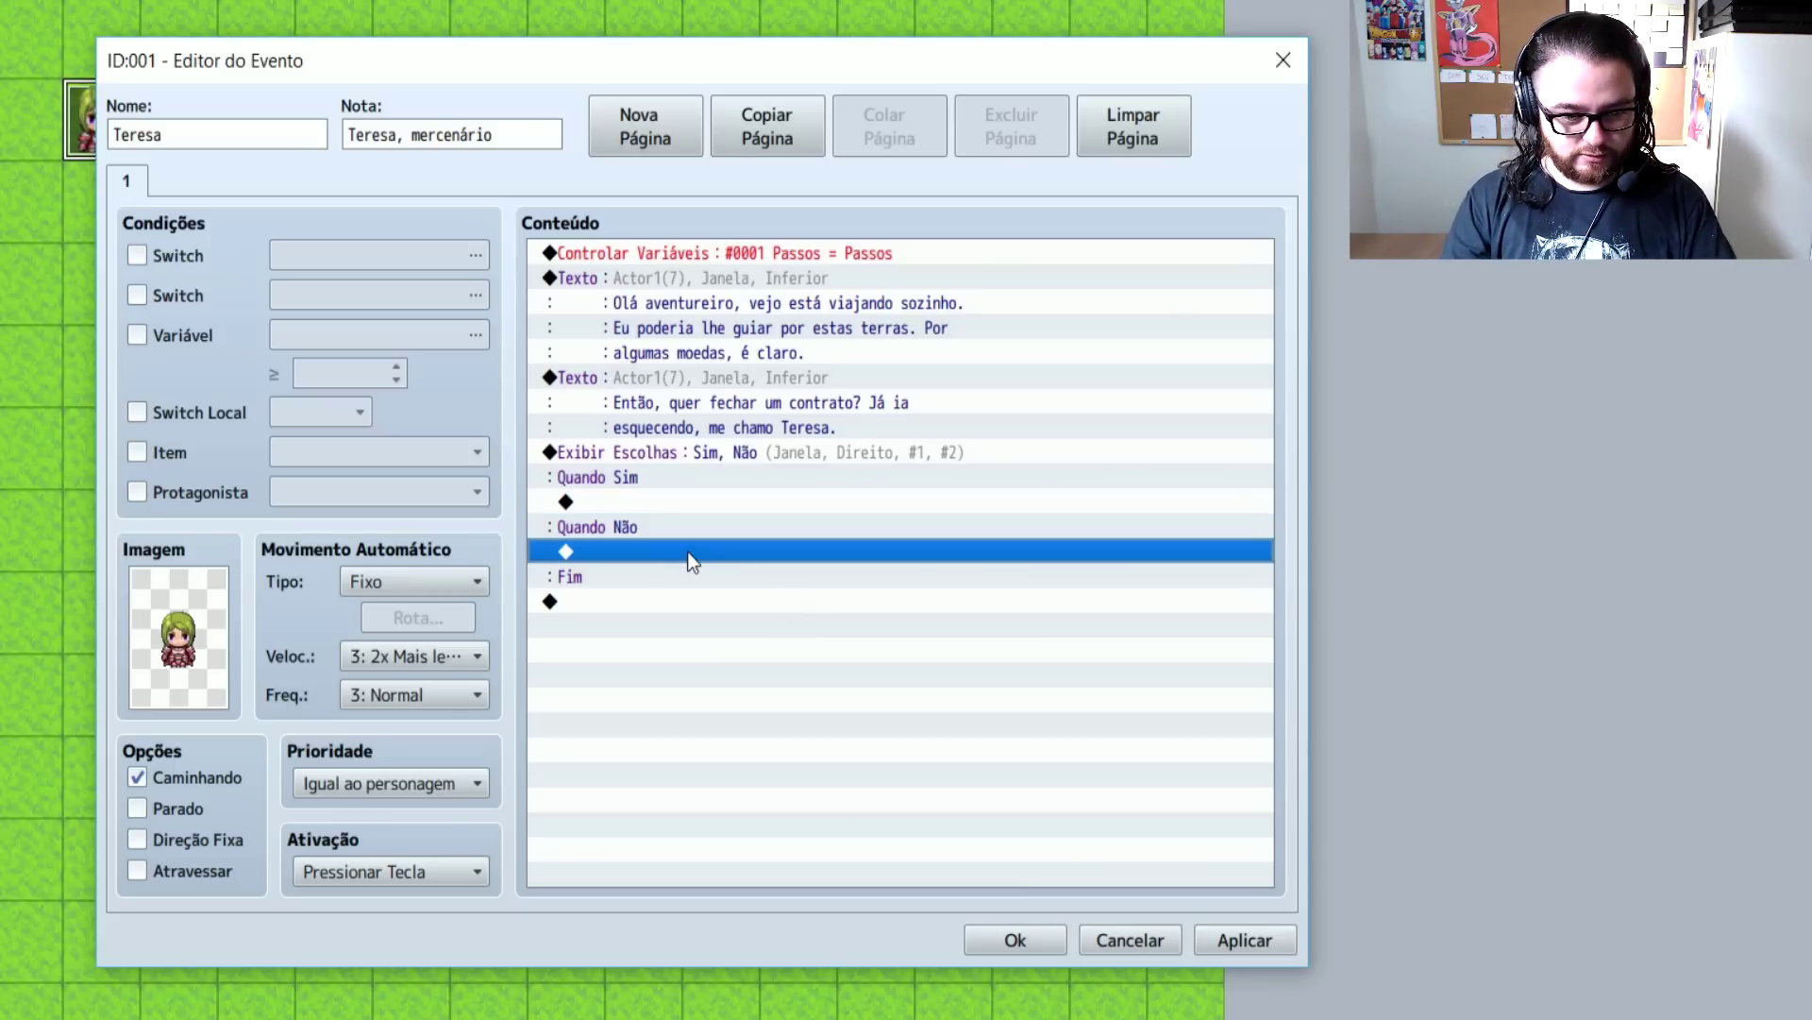
click(682, 387)
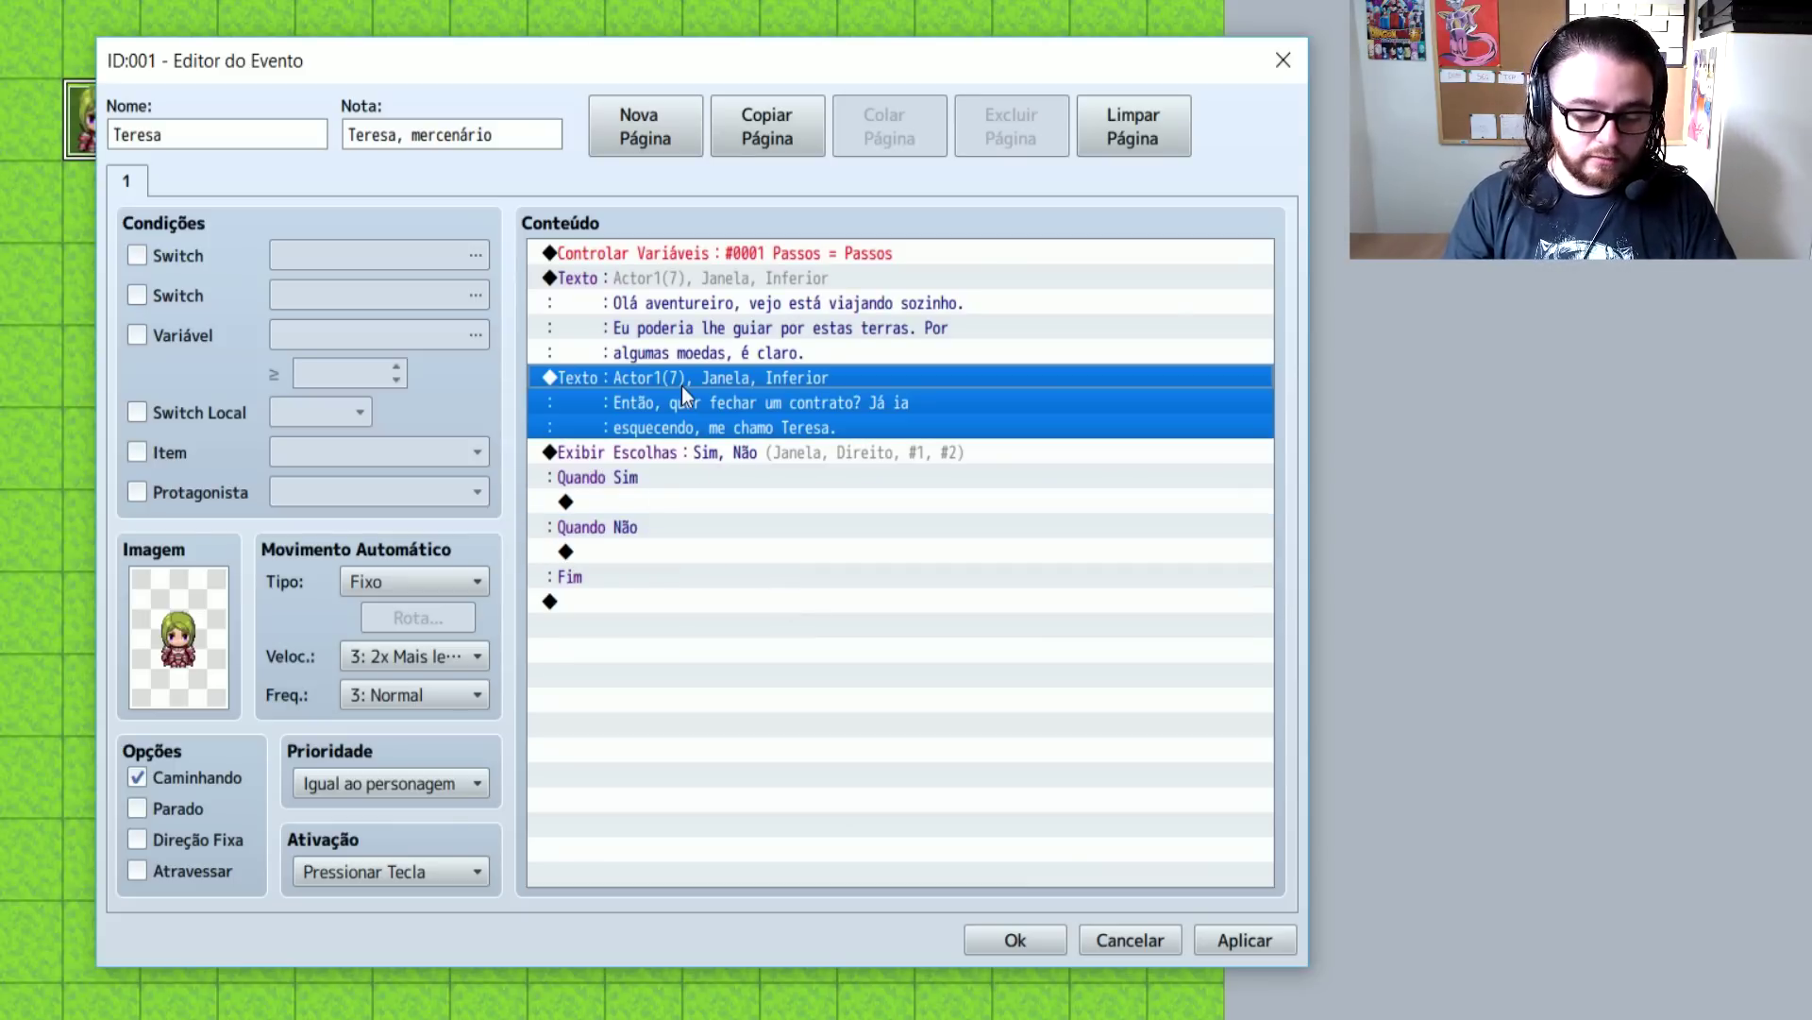
click(632, 551)
key(ctrl+v)
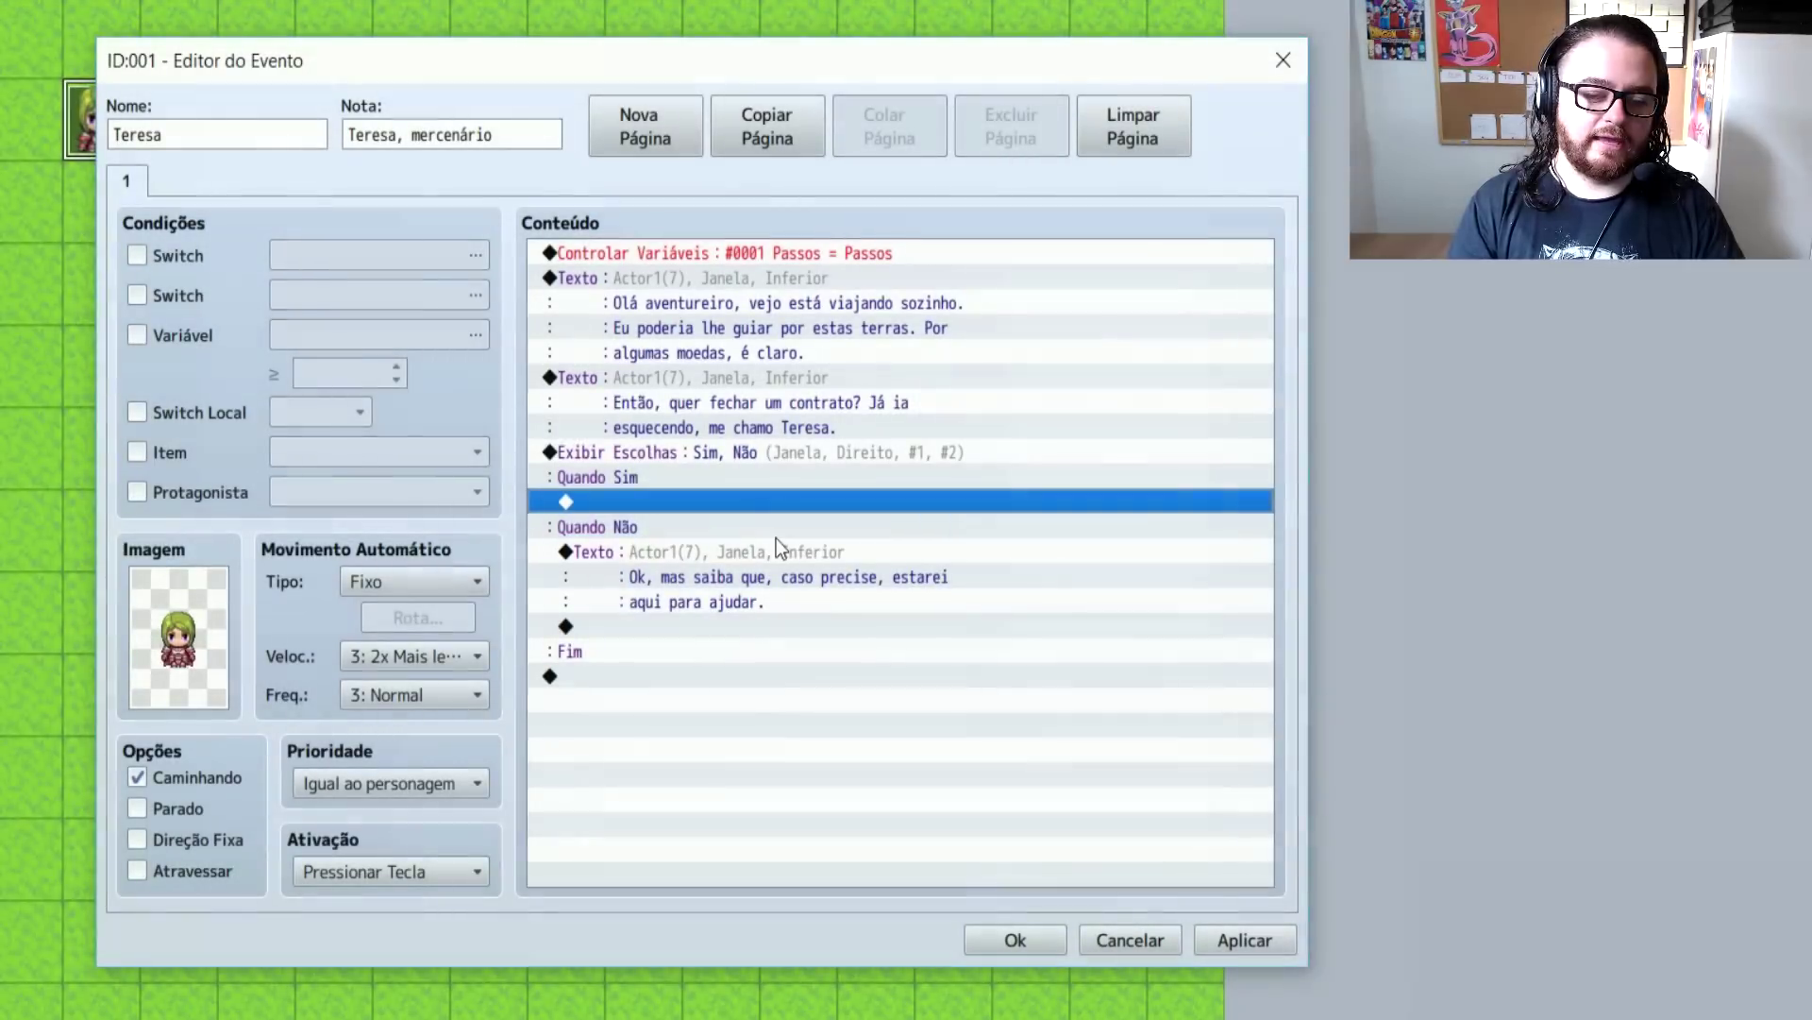
Add a message with Teresa's Actor1 face to the Sim branch: "Então, até onde pretende ir? dependendo da distância, terei de cobrar mais..."
click(770, 551)
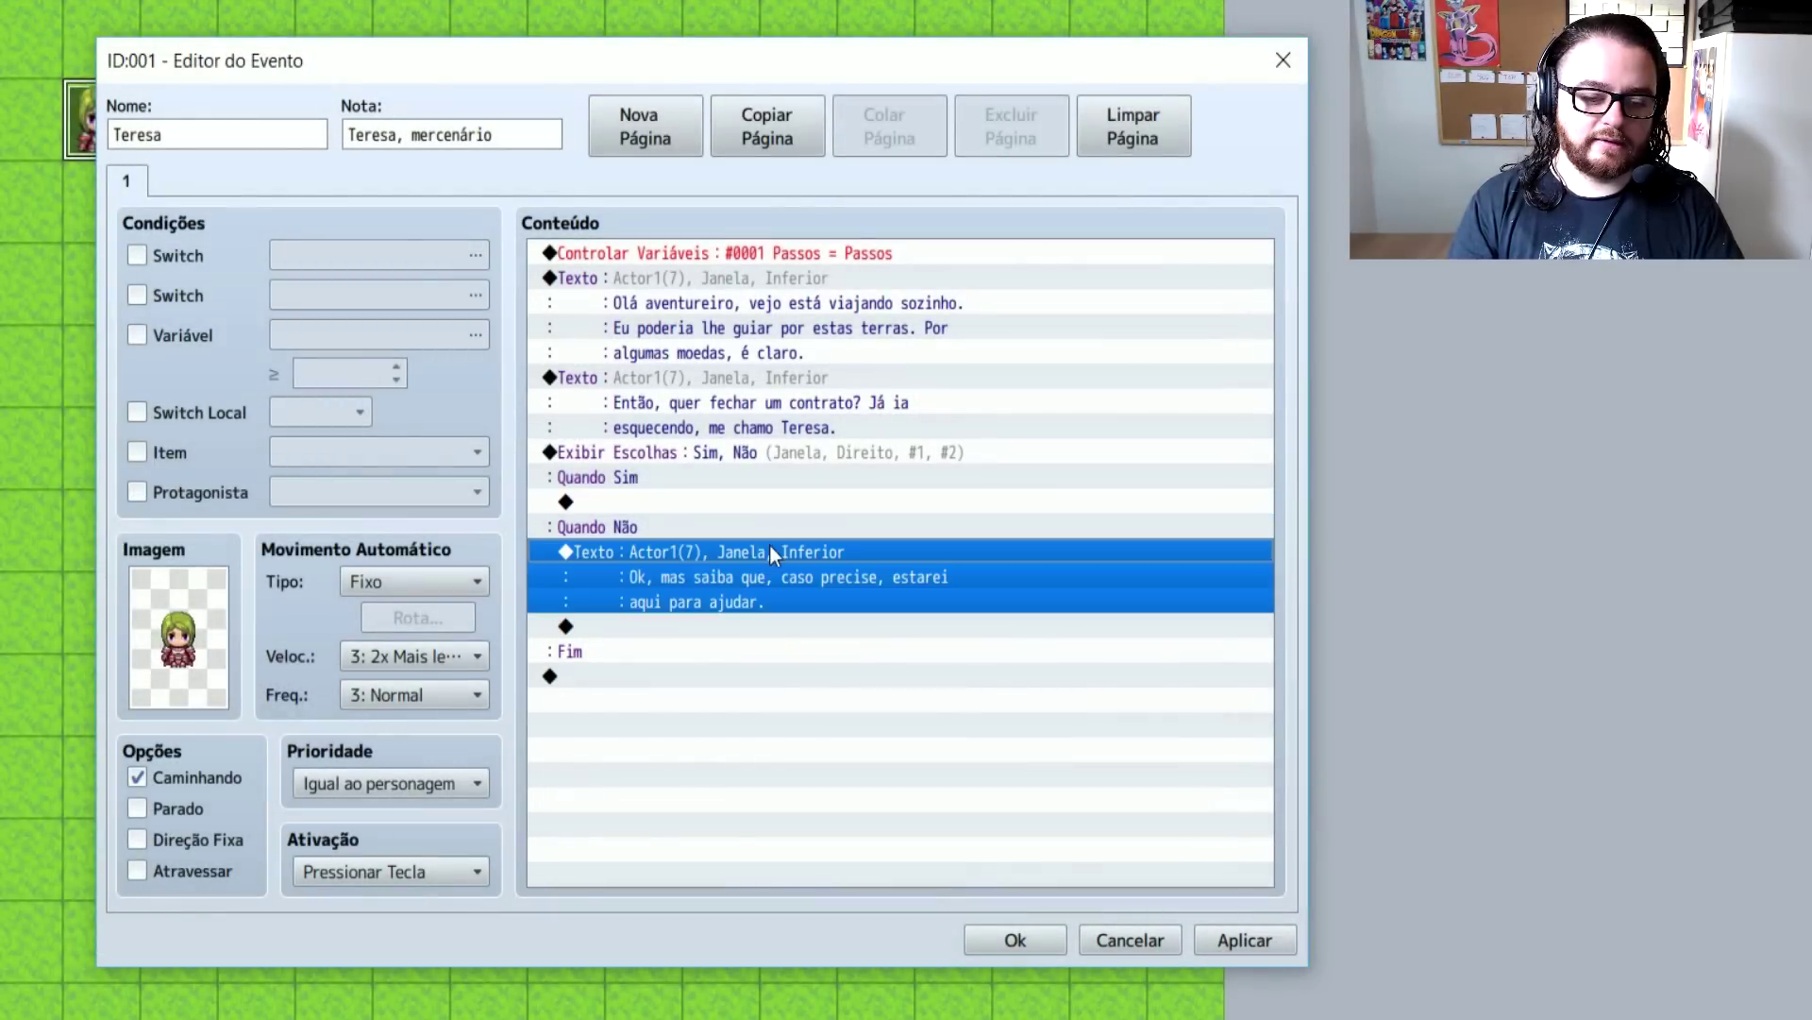
click(642, 500)
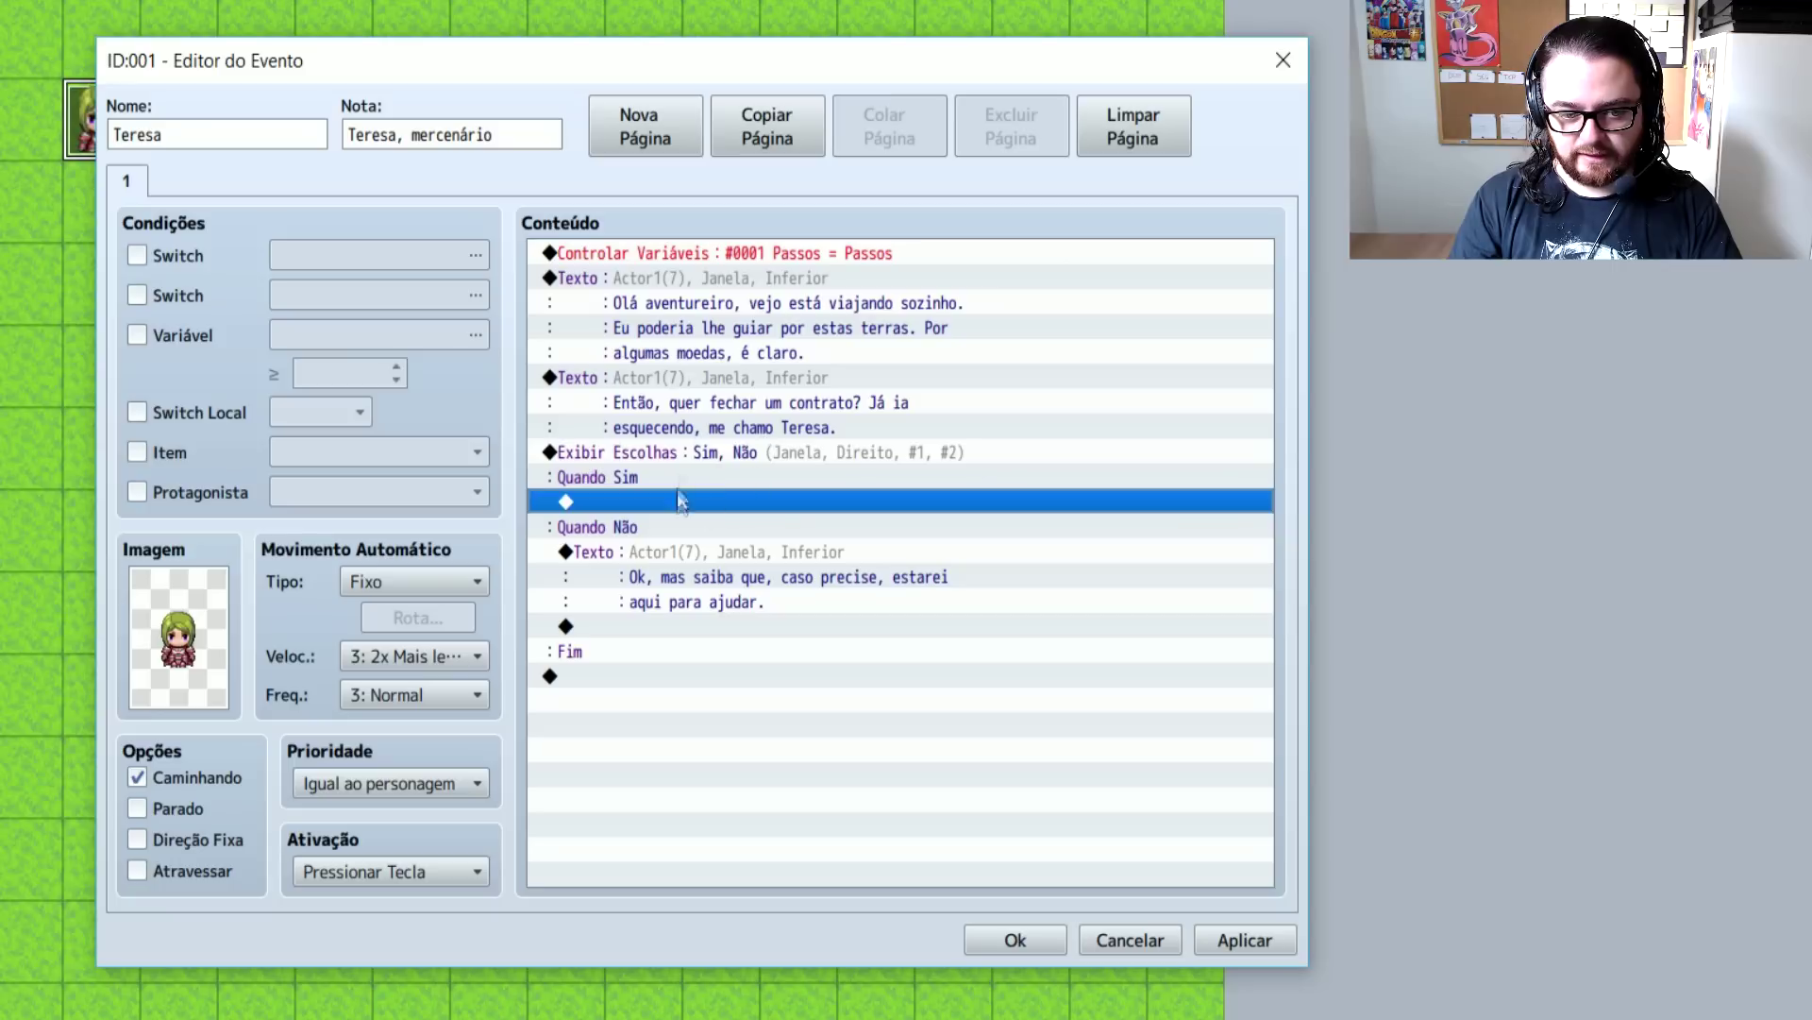
click(680, 378)
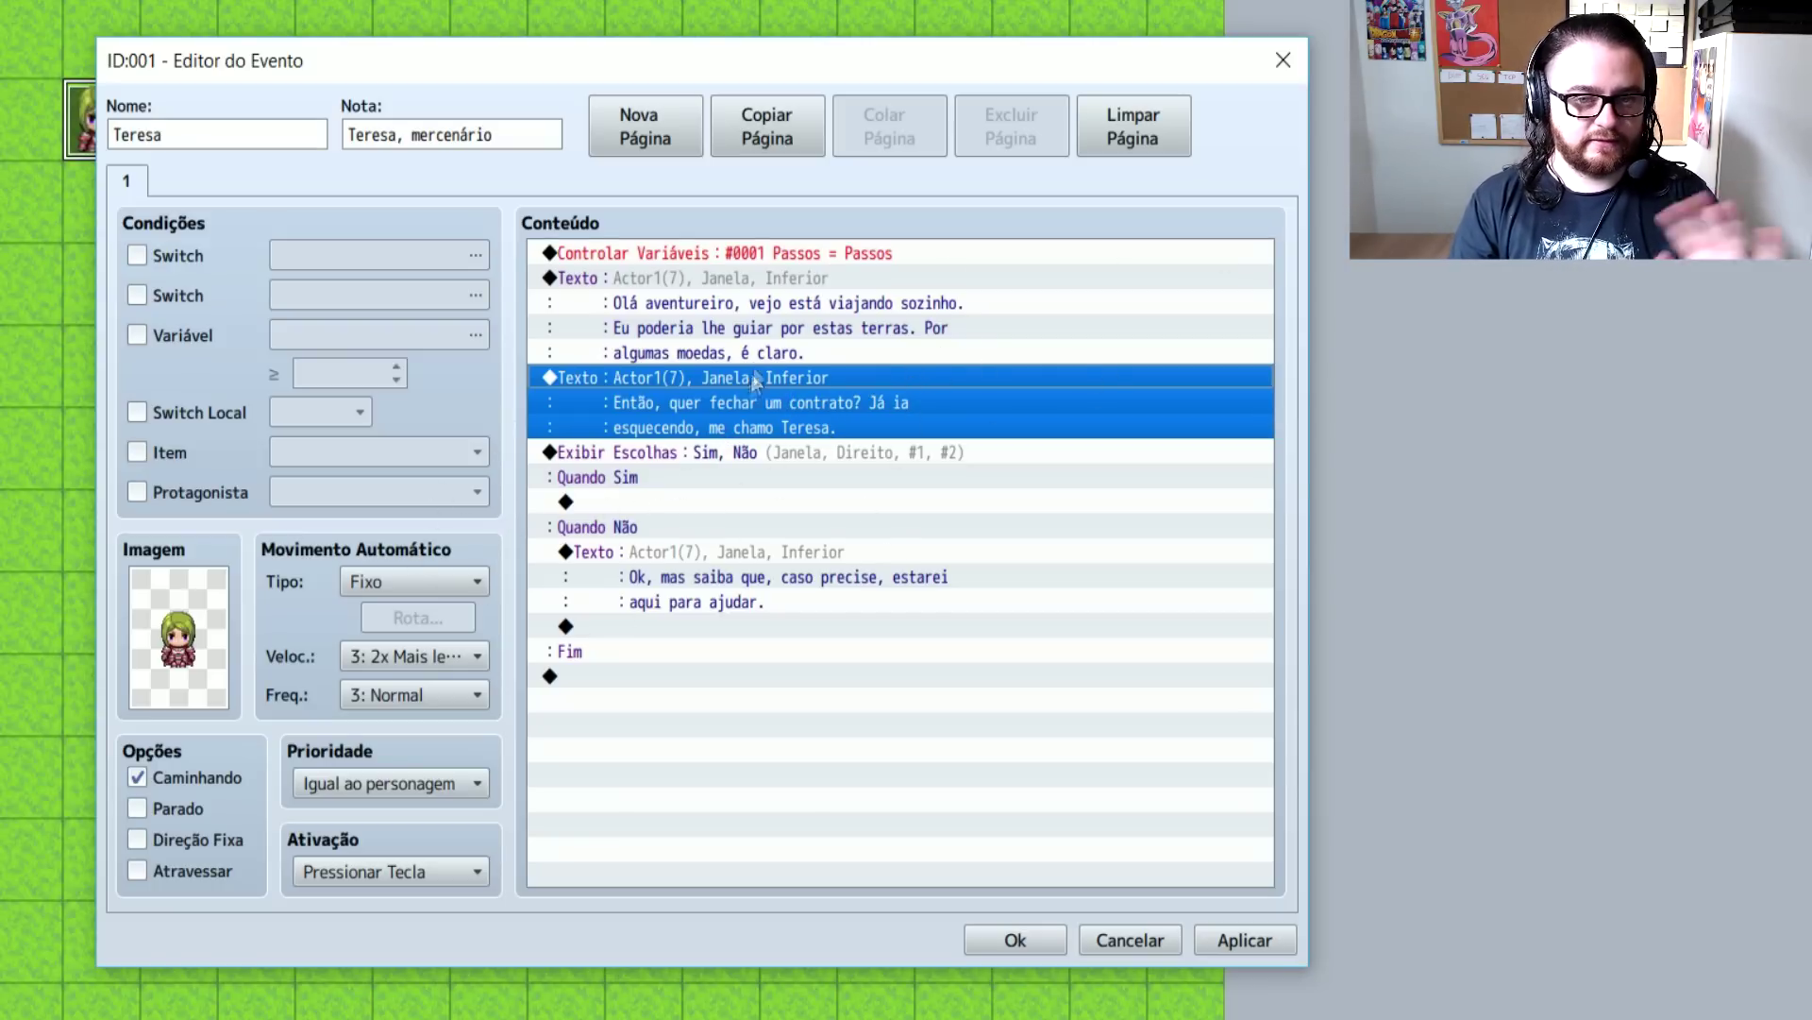
click(640, 501)
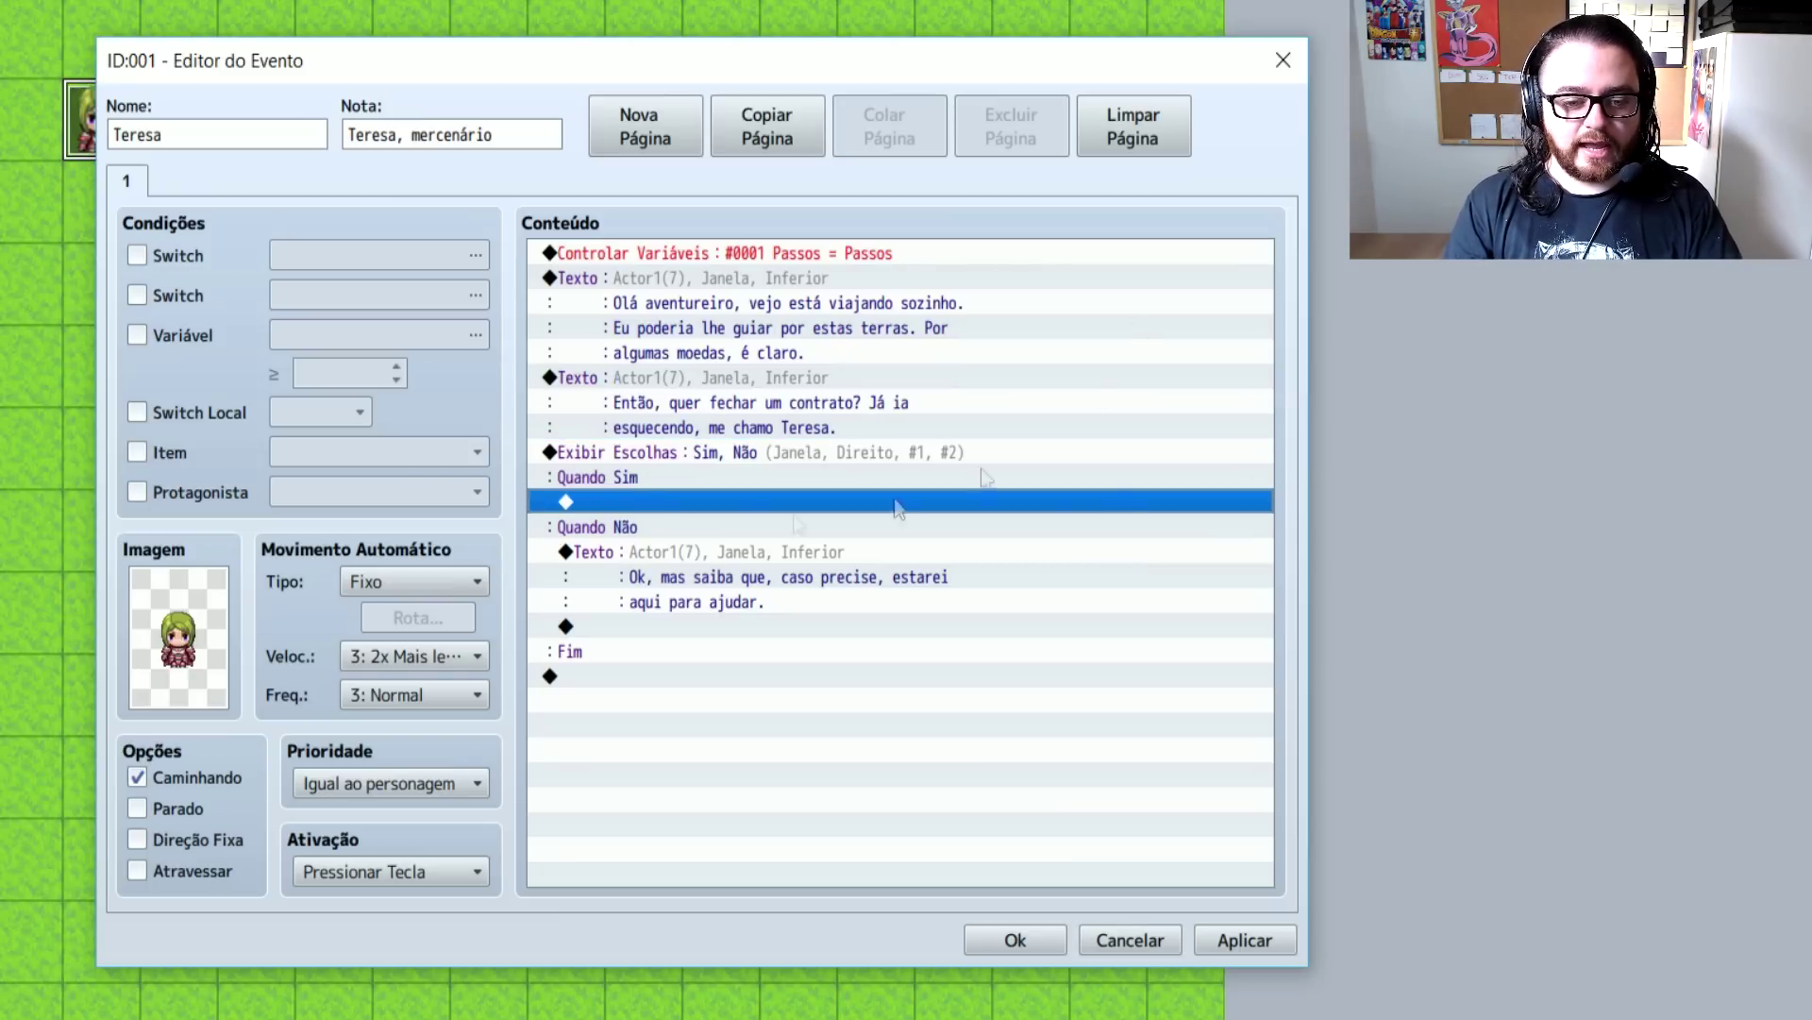
double_click(623, 499)
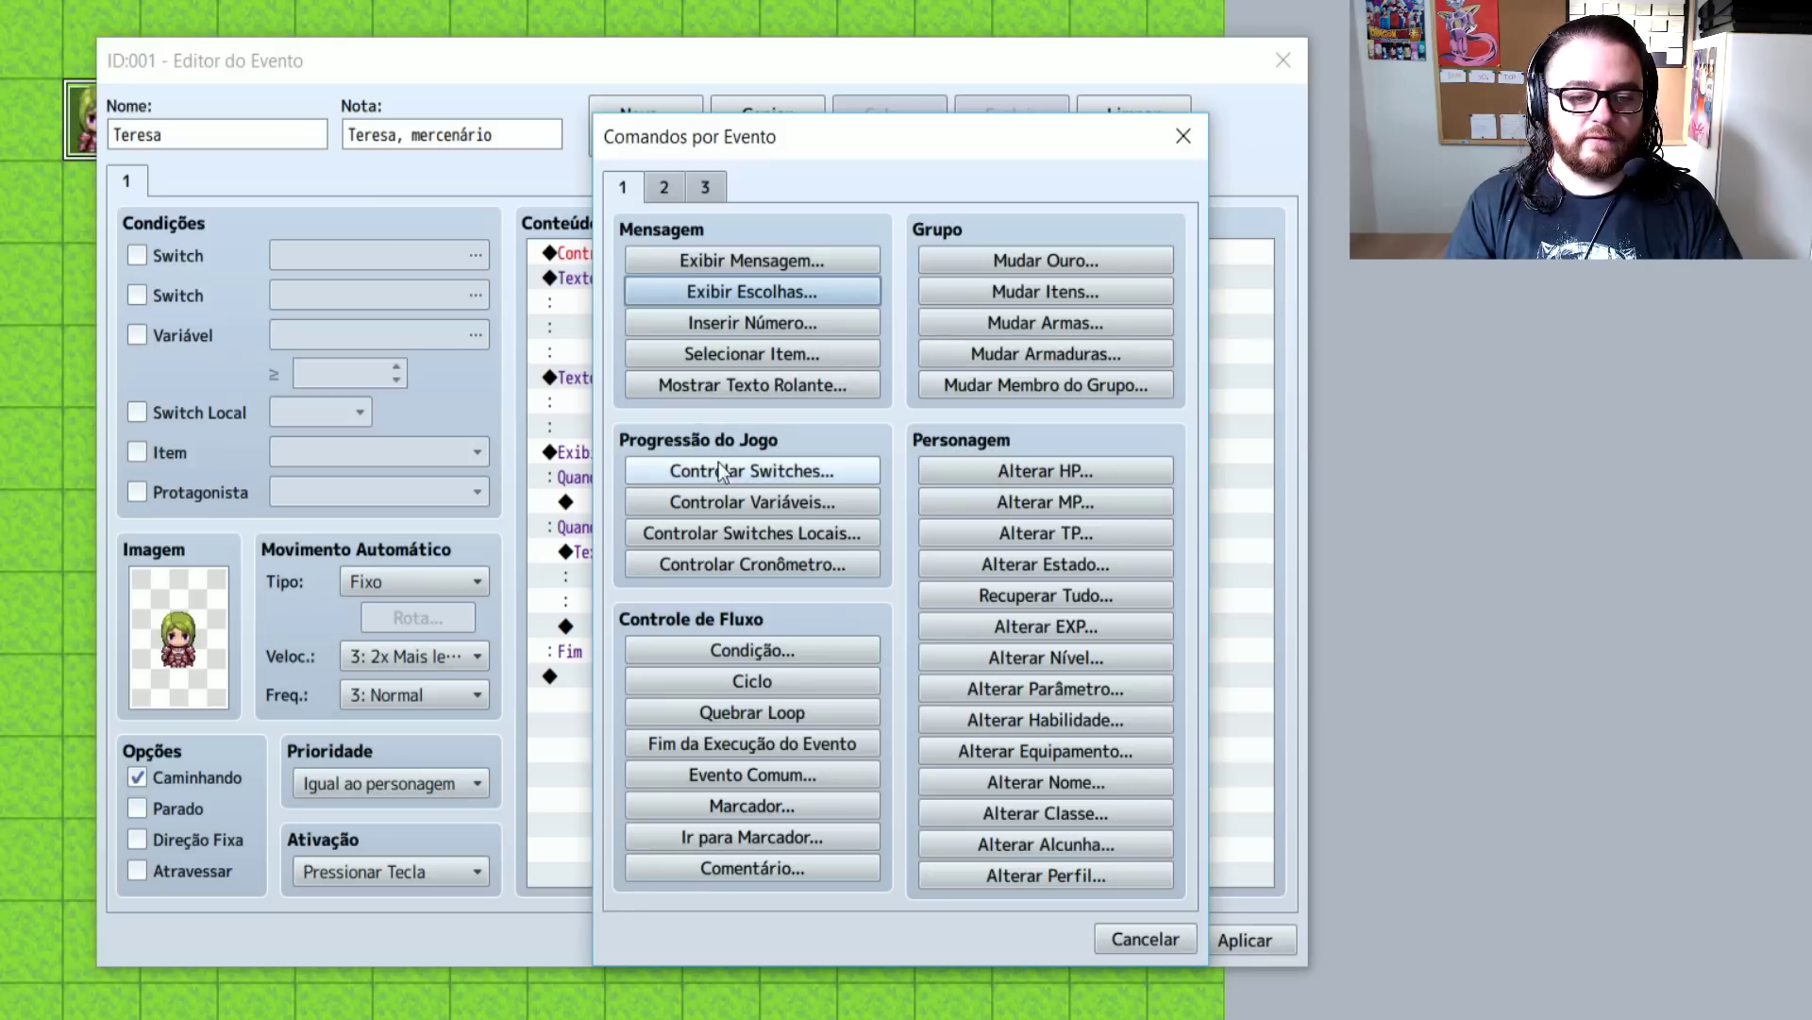
click(774, 263)
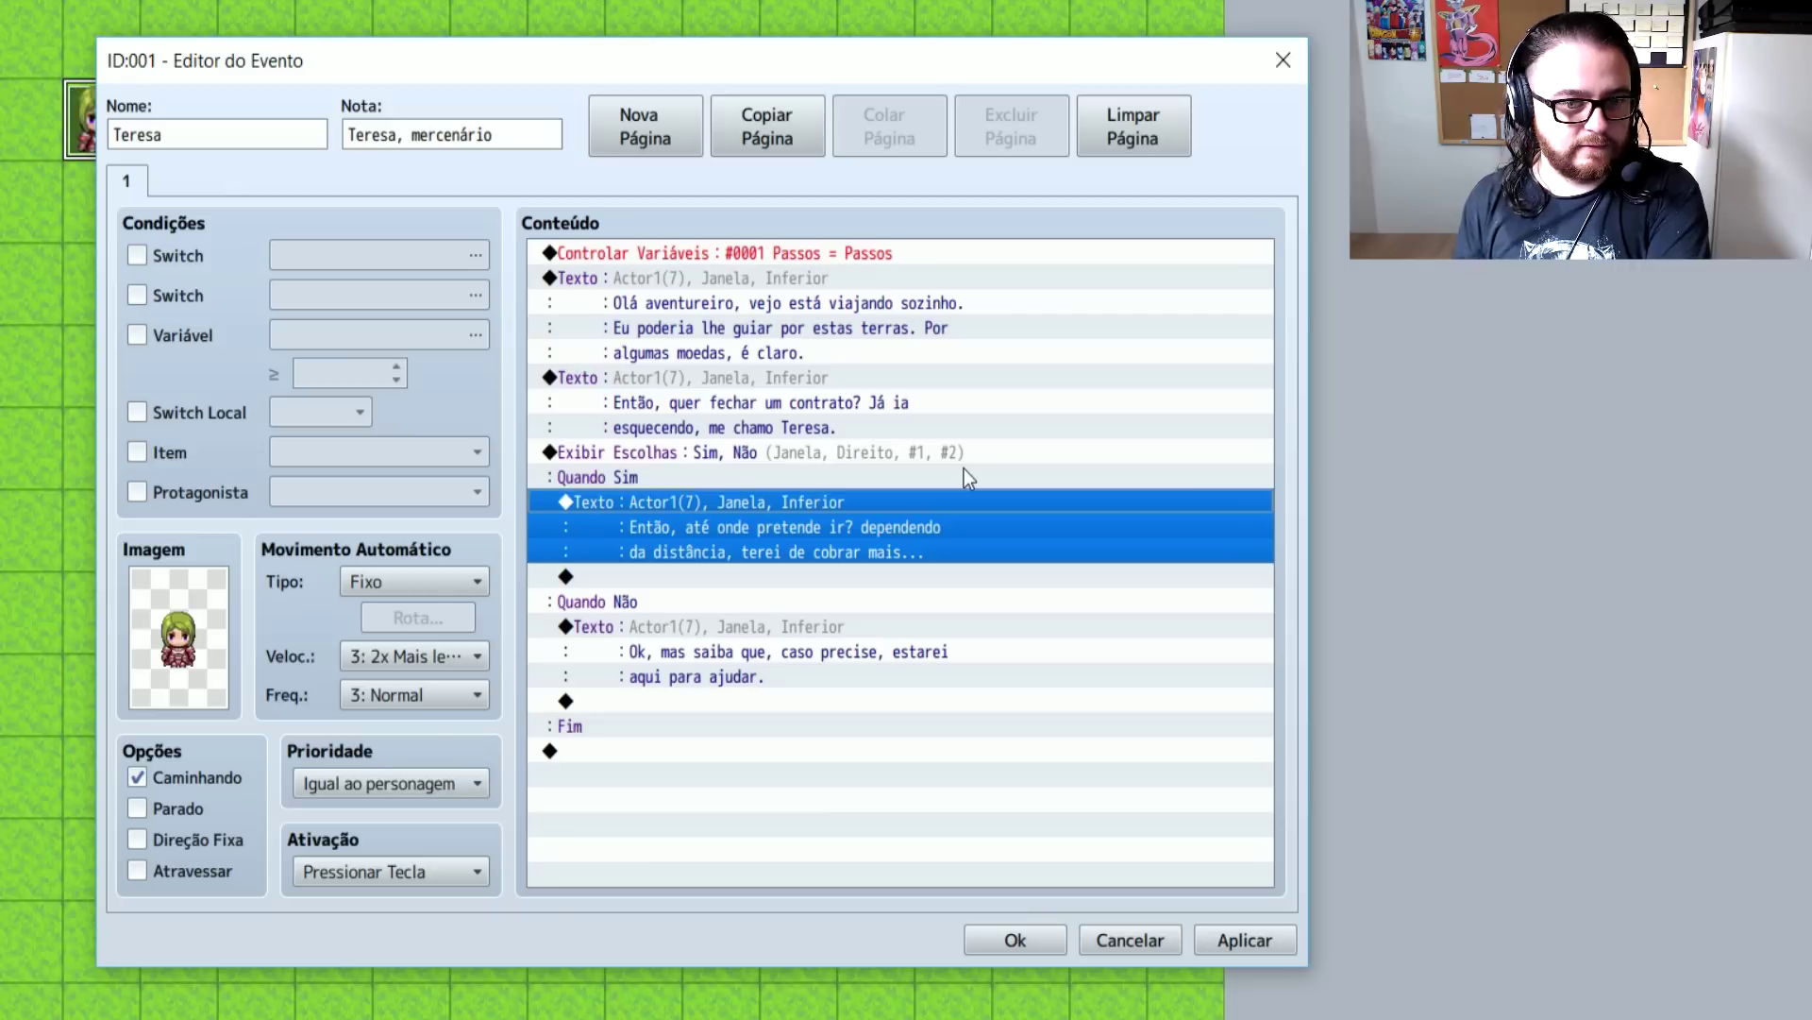
Start an Exibir Escolhas command after the Sim branch's message and set its first choice to "É próximo daqui."
mouse_move(873, 561)
mouse_down()
mouse_move(859, 591)
mouse_move(855, 568)
mouse_up()
click(855, 570)
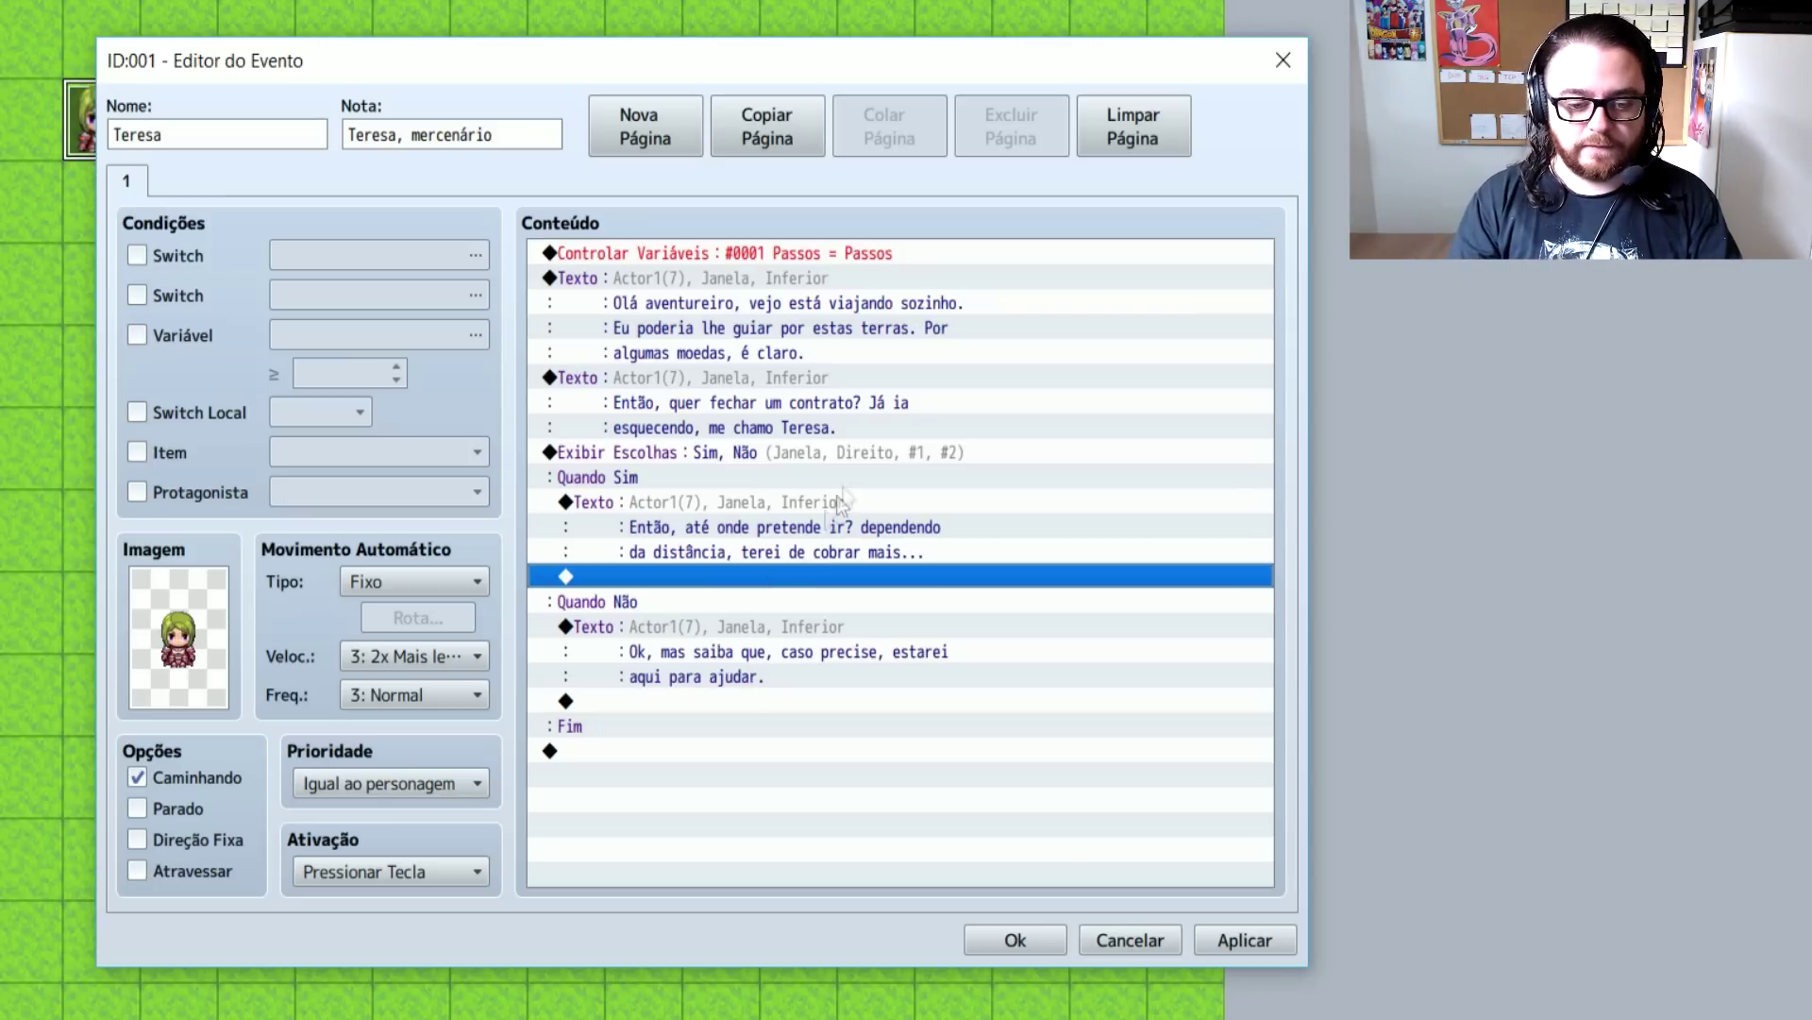
double_click(762, 575)
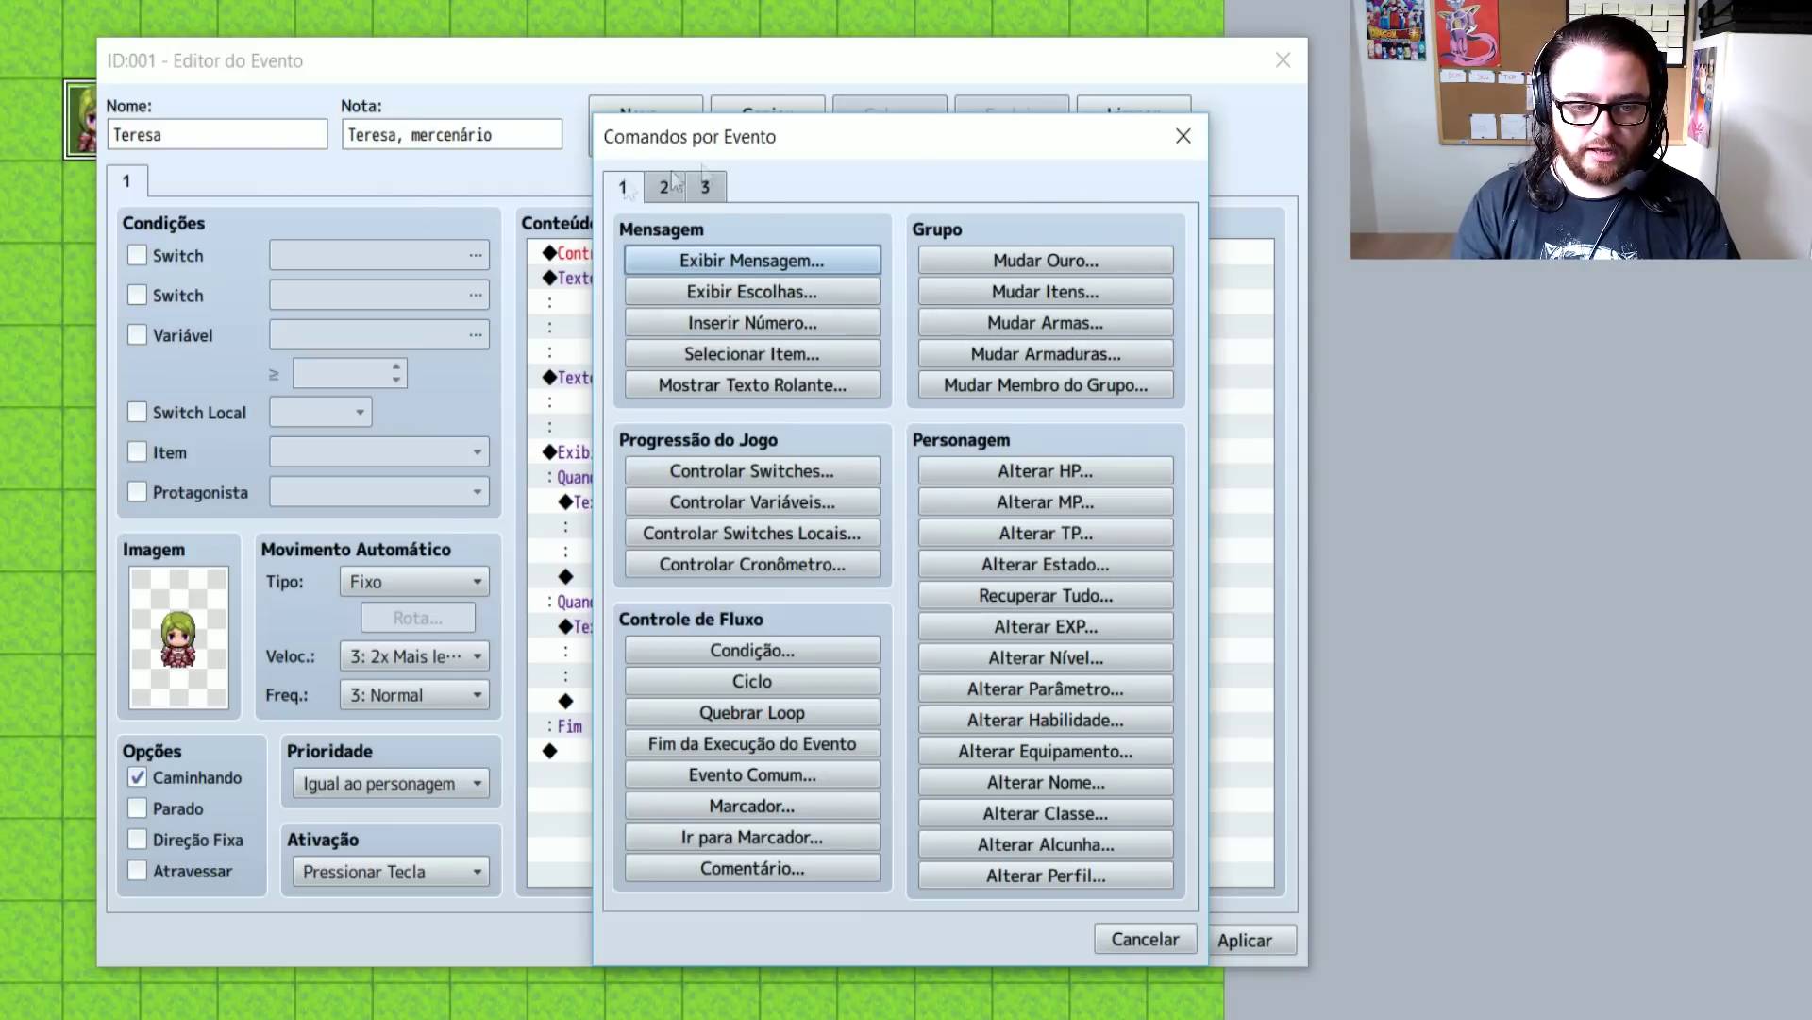
click(729, 287)
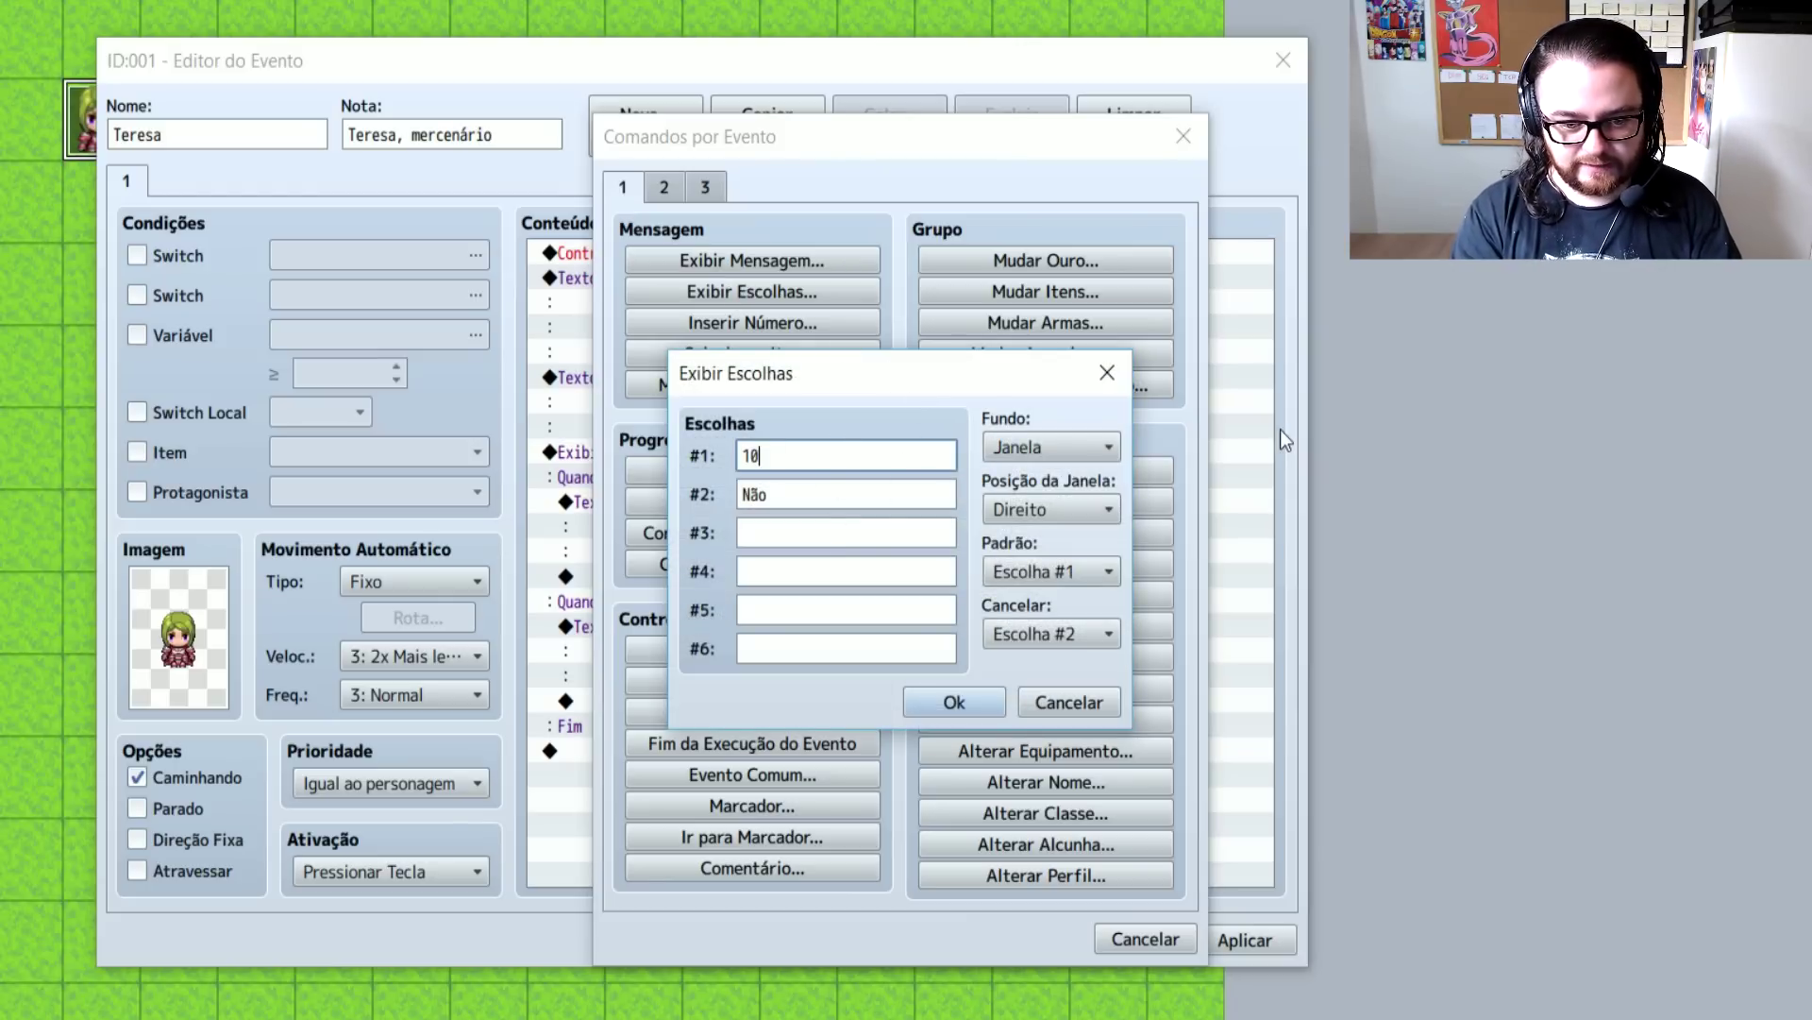
key(BackSpace)
key(BackSpace)
key(BackSpace)
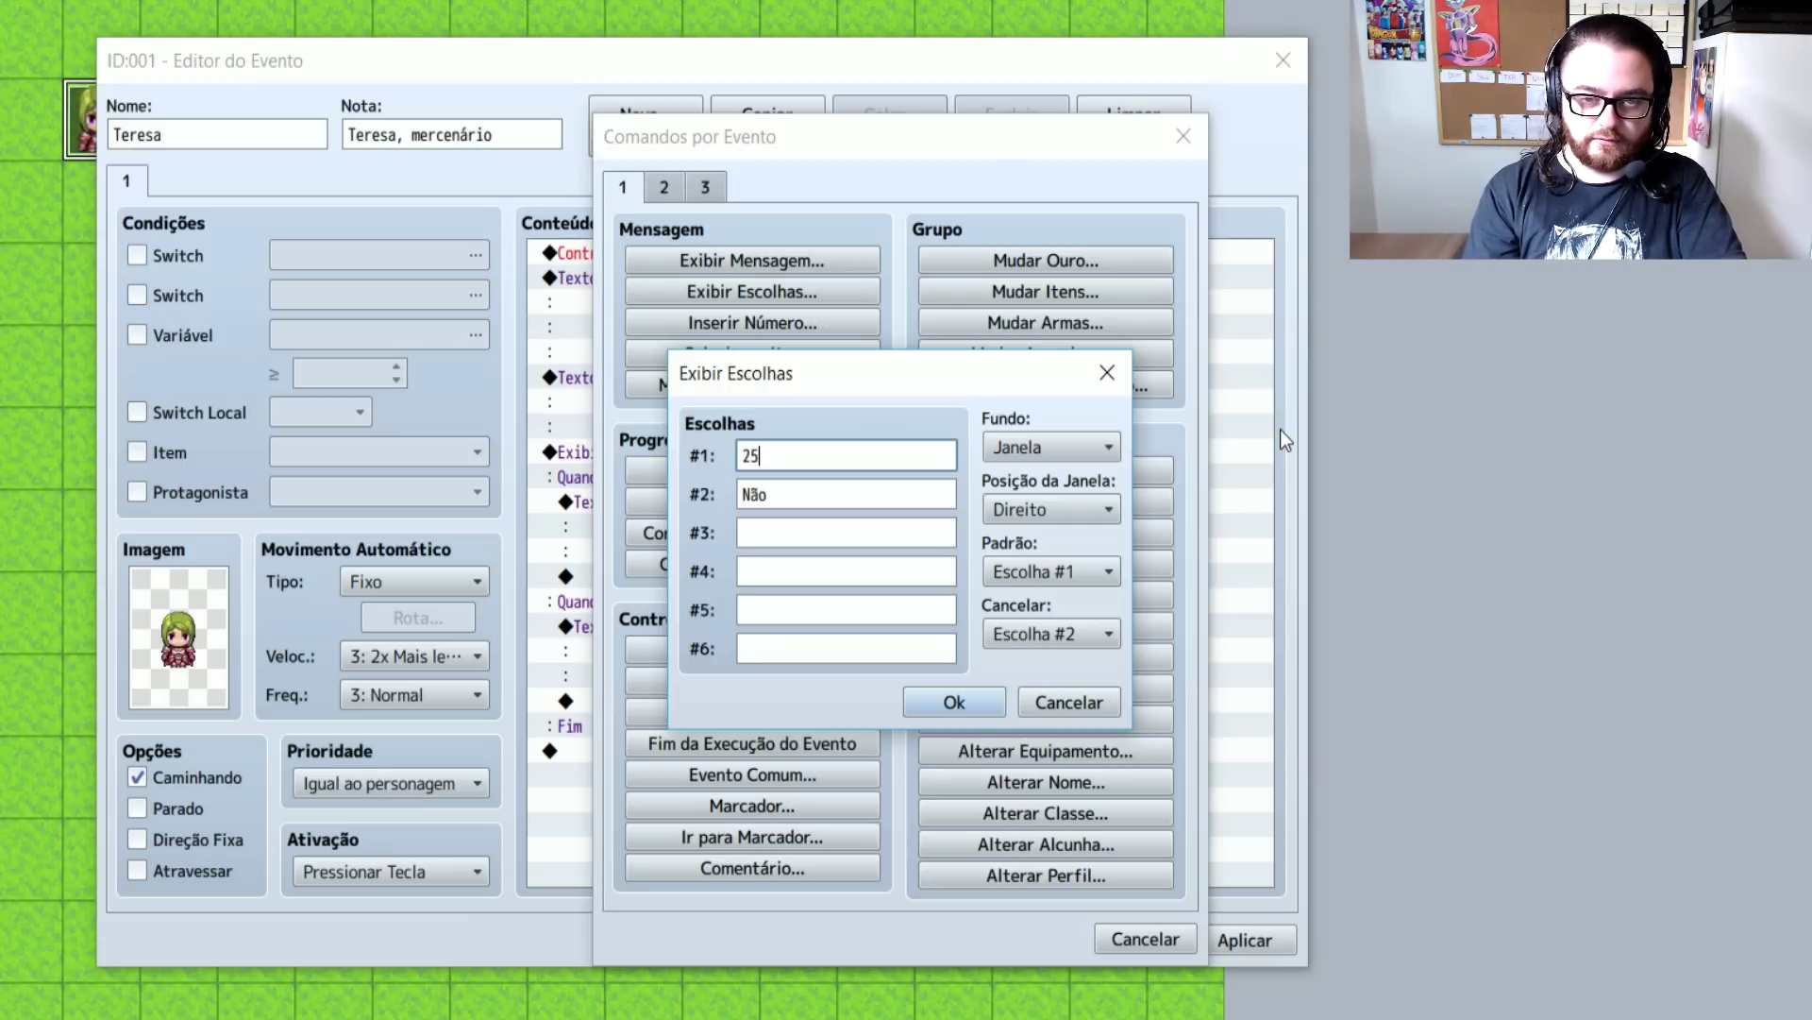
key(BackSpace)
key(BackSpace)
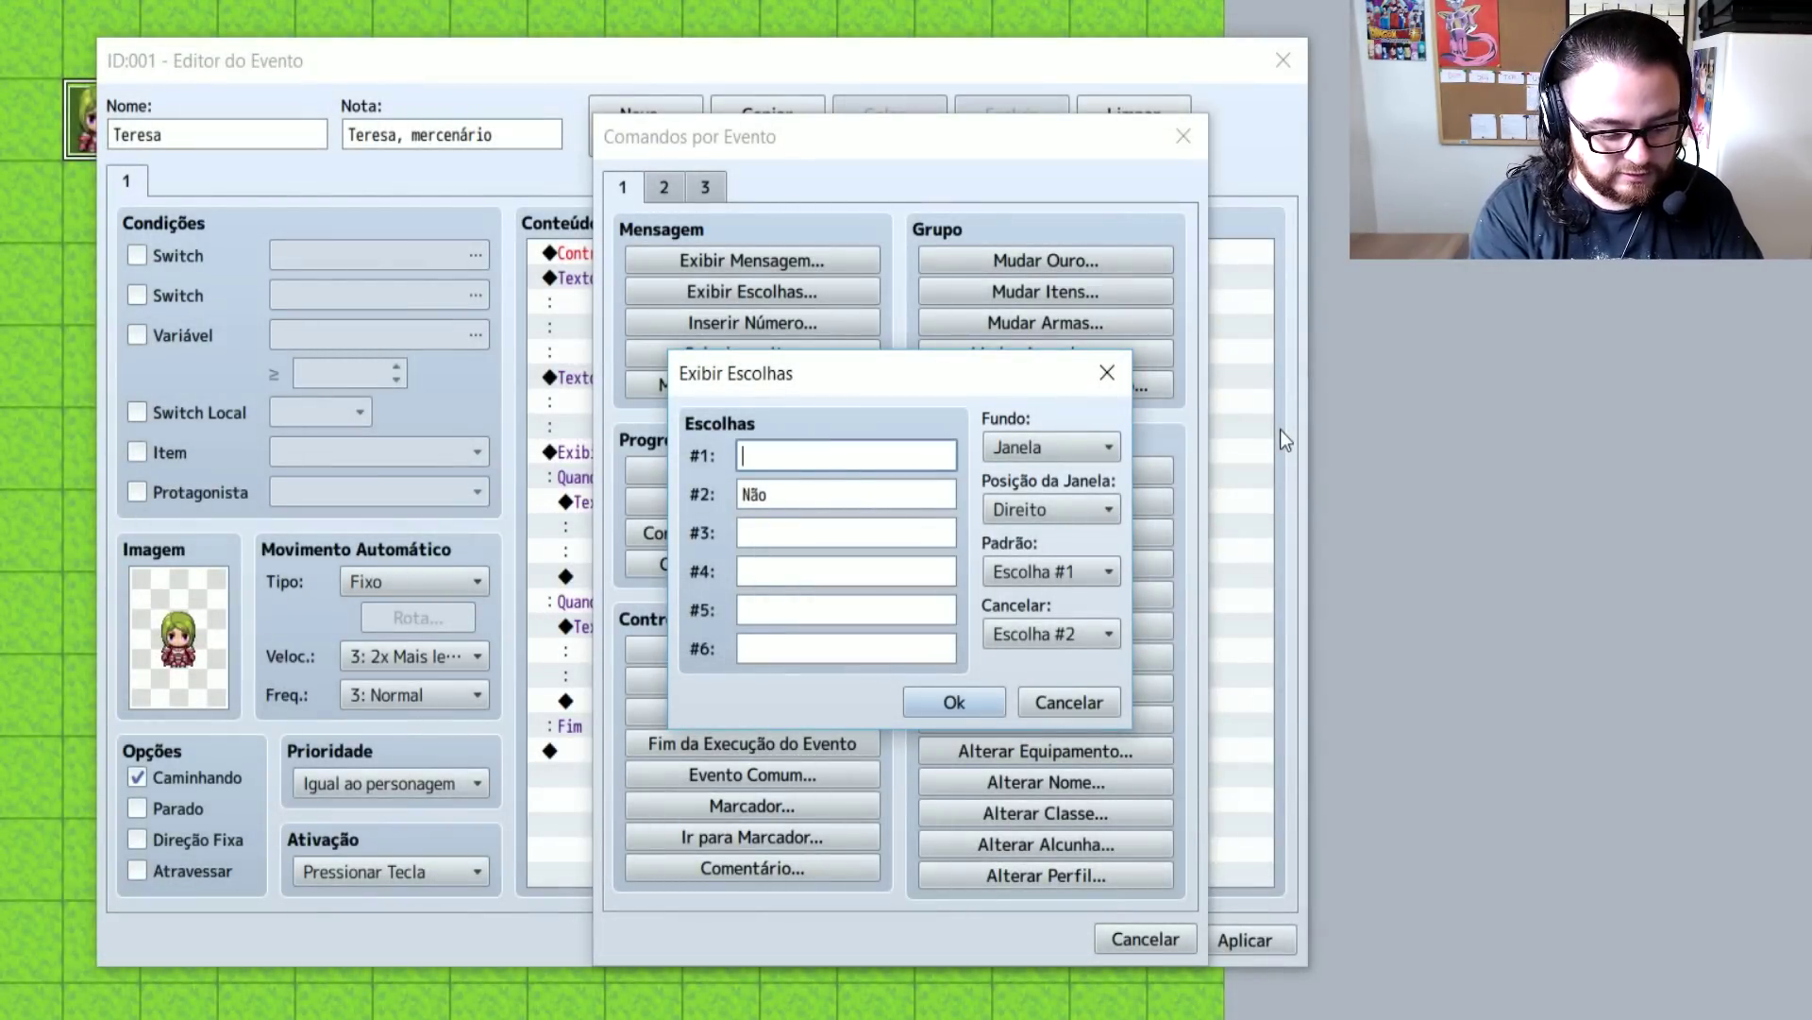
text(É pr)
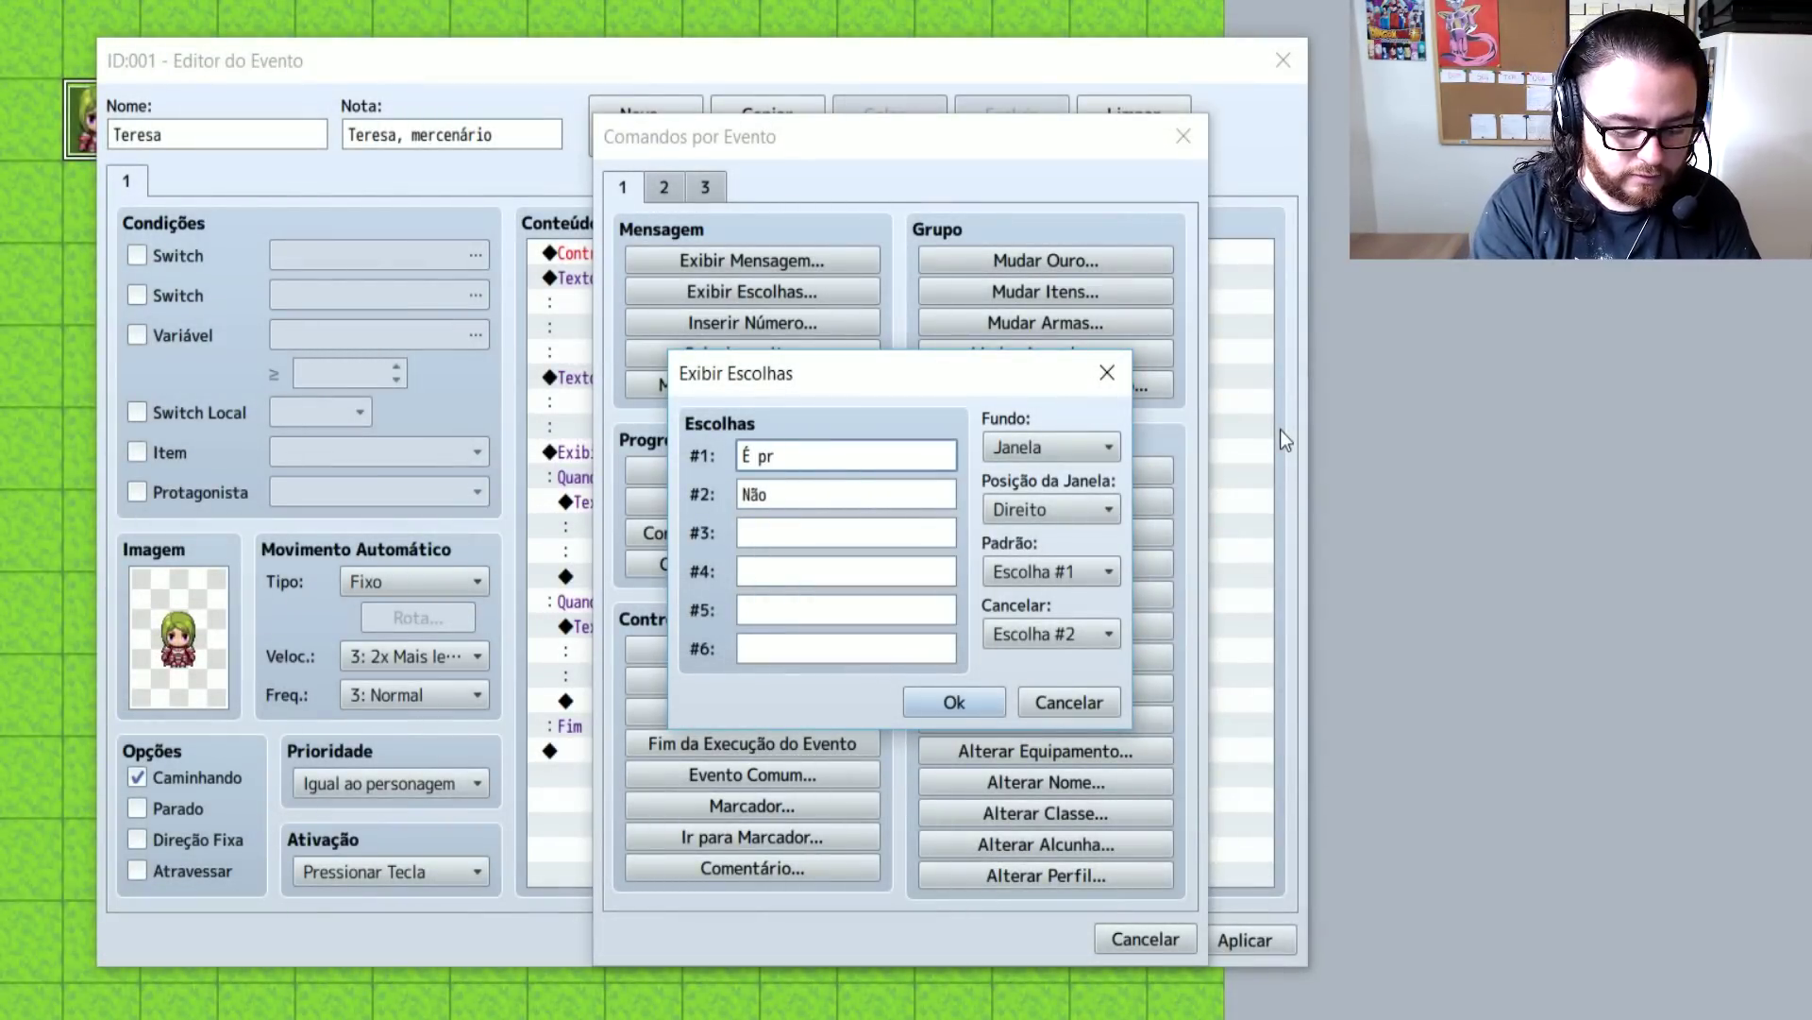
text(óxi)
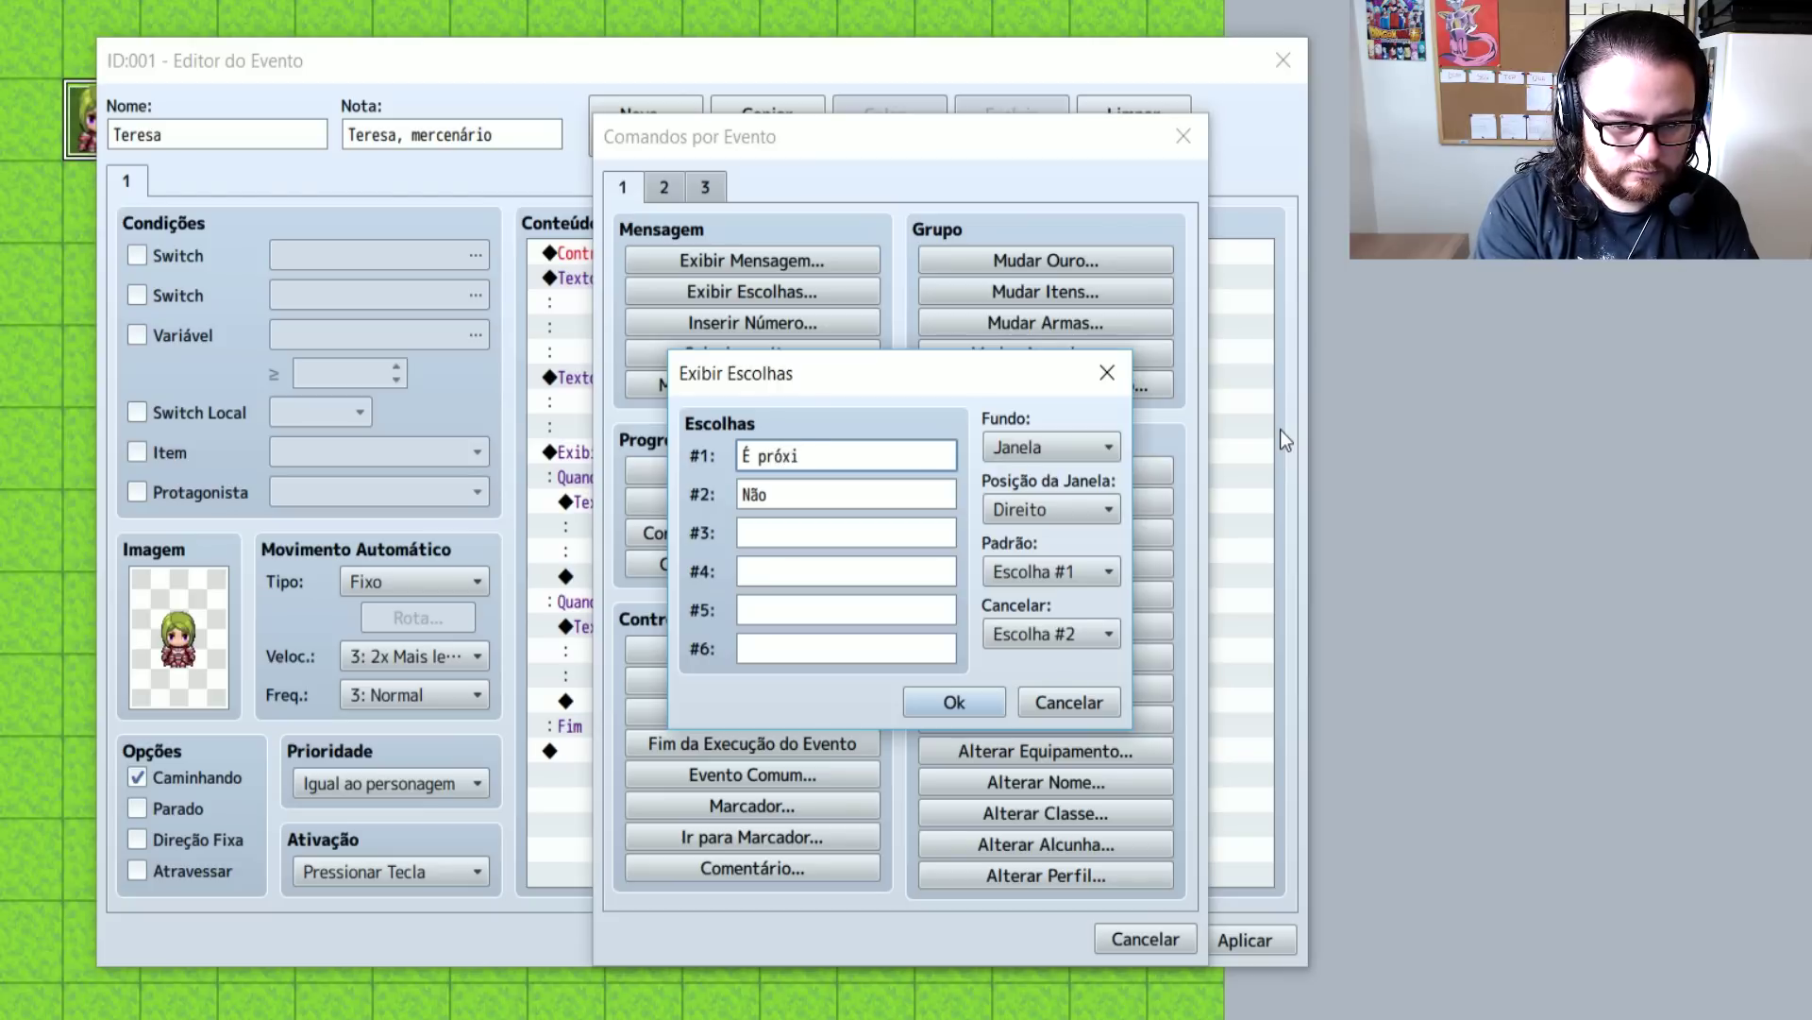
text(mo daqui.)
Set the second, third and fourth choices to "É meio longe.", "É muito longe." and "Não,Melhor deixar pra lá."
key(Tab)
text(É meio longe.)
key(Tab)
text(É muito longe.)
key(Tab)
text(Melhor deixar pra lá.)
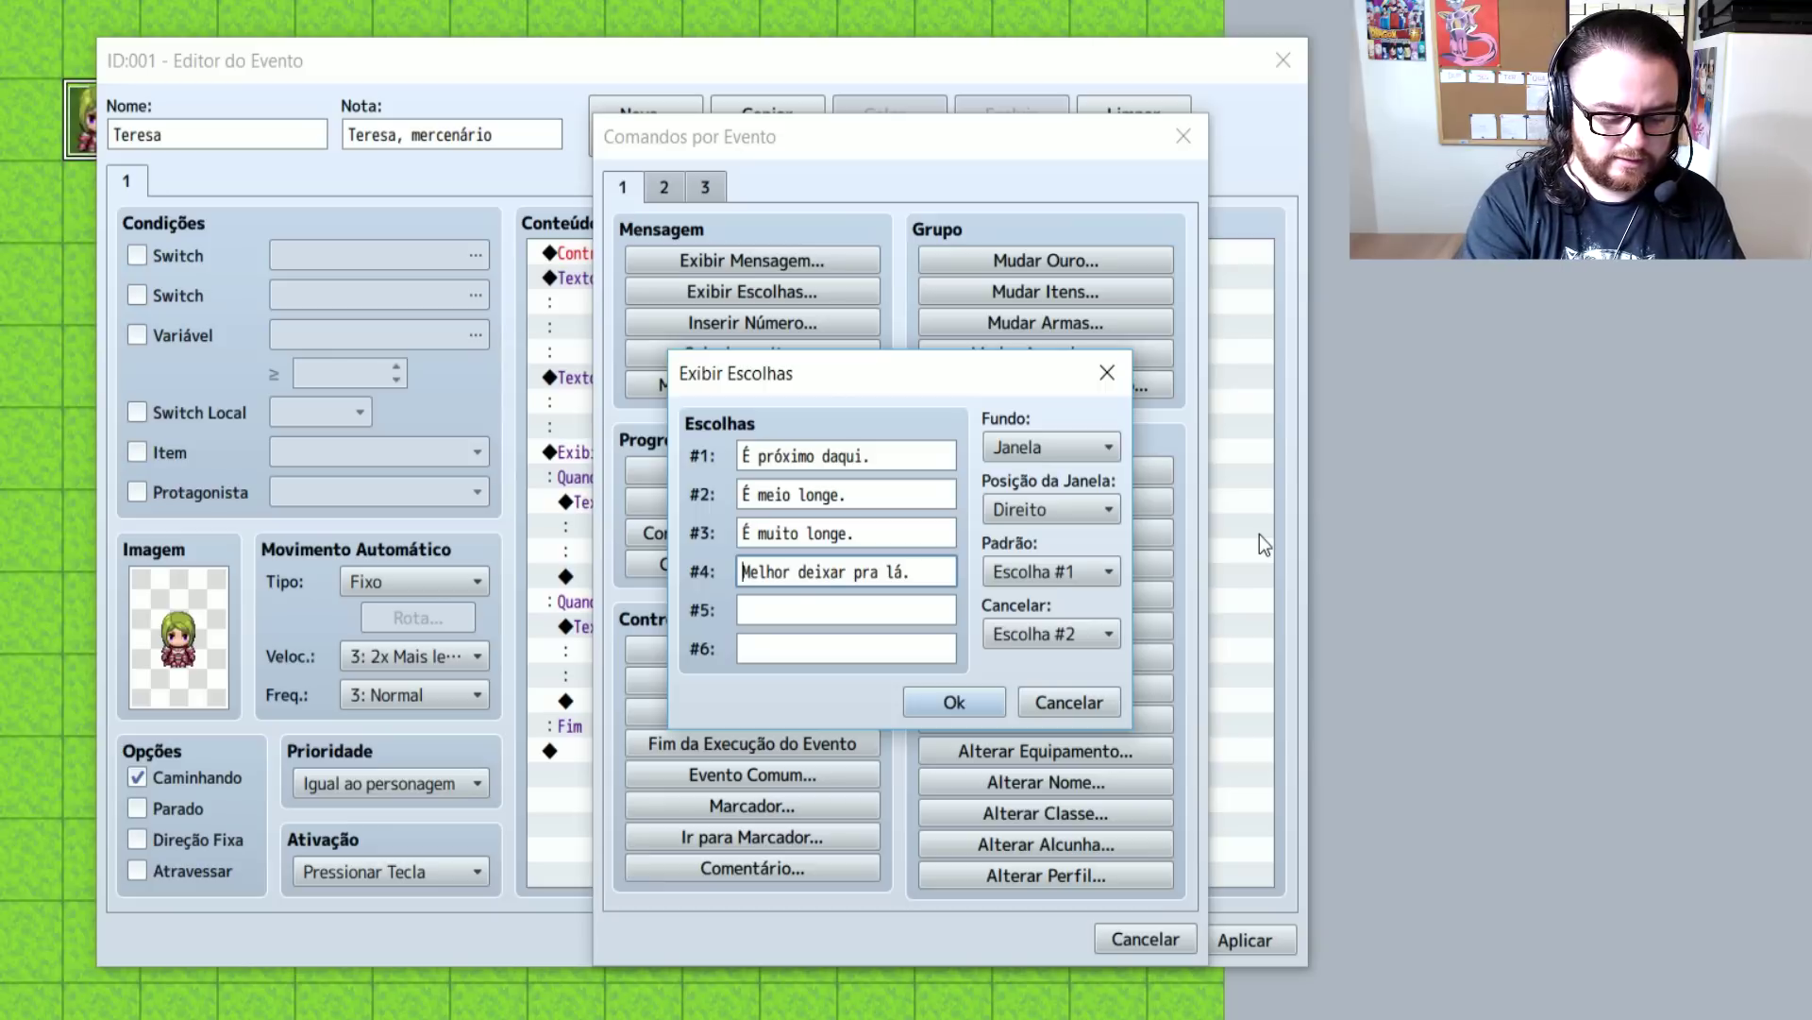
text(N)
text(ão,)
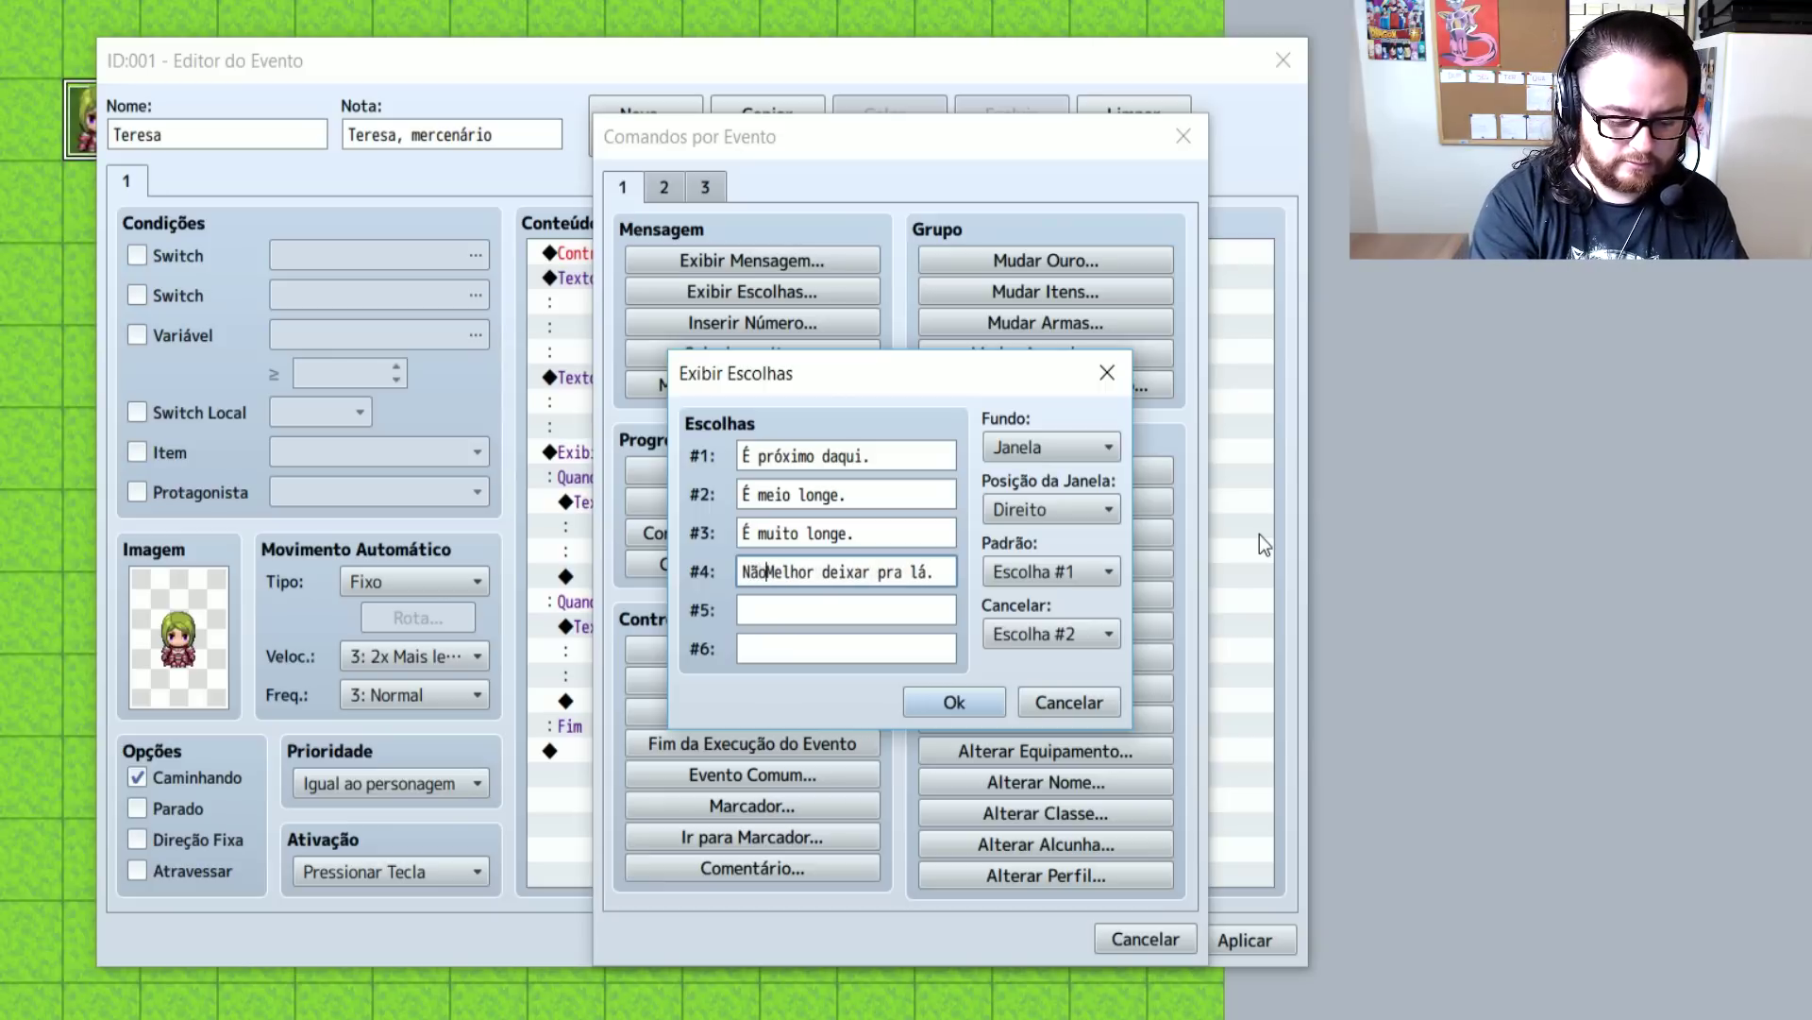
Extend the first choice, "É próximo daqui.", with padding spaces followed by the text colour code \c[5]
click(928, 462)
click(928, 463)
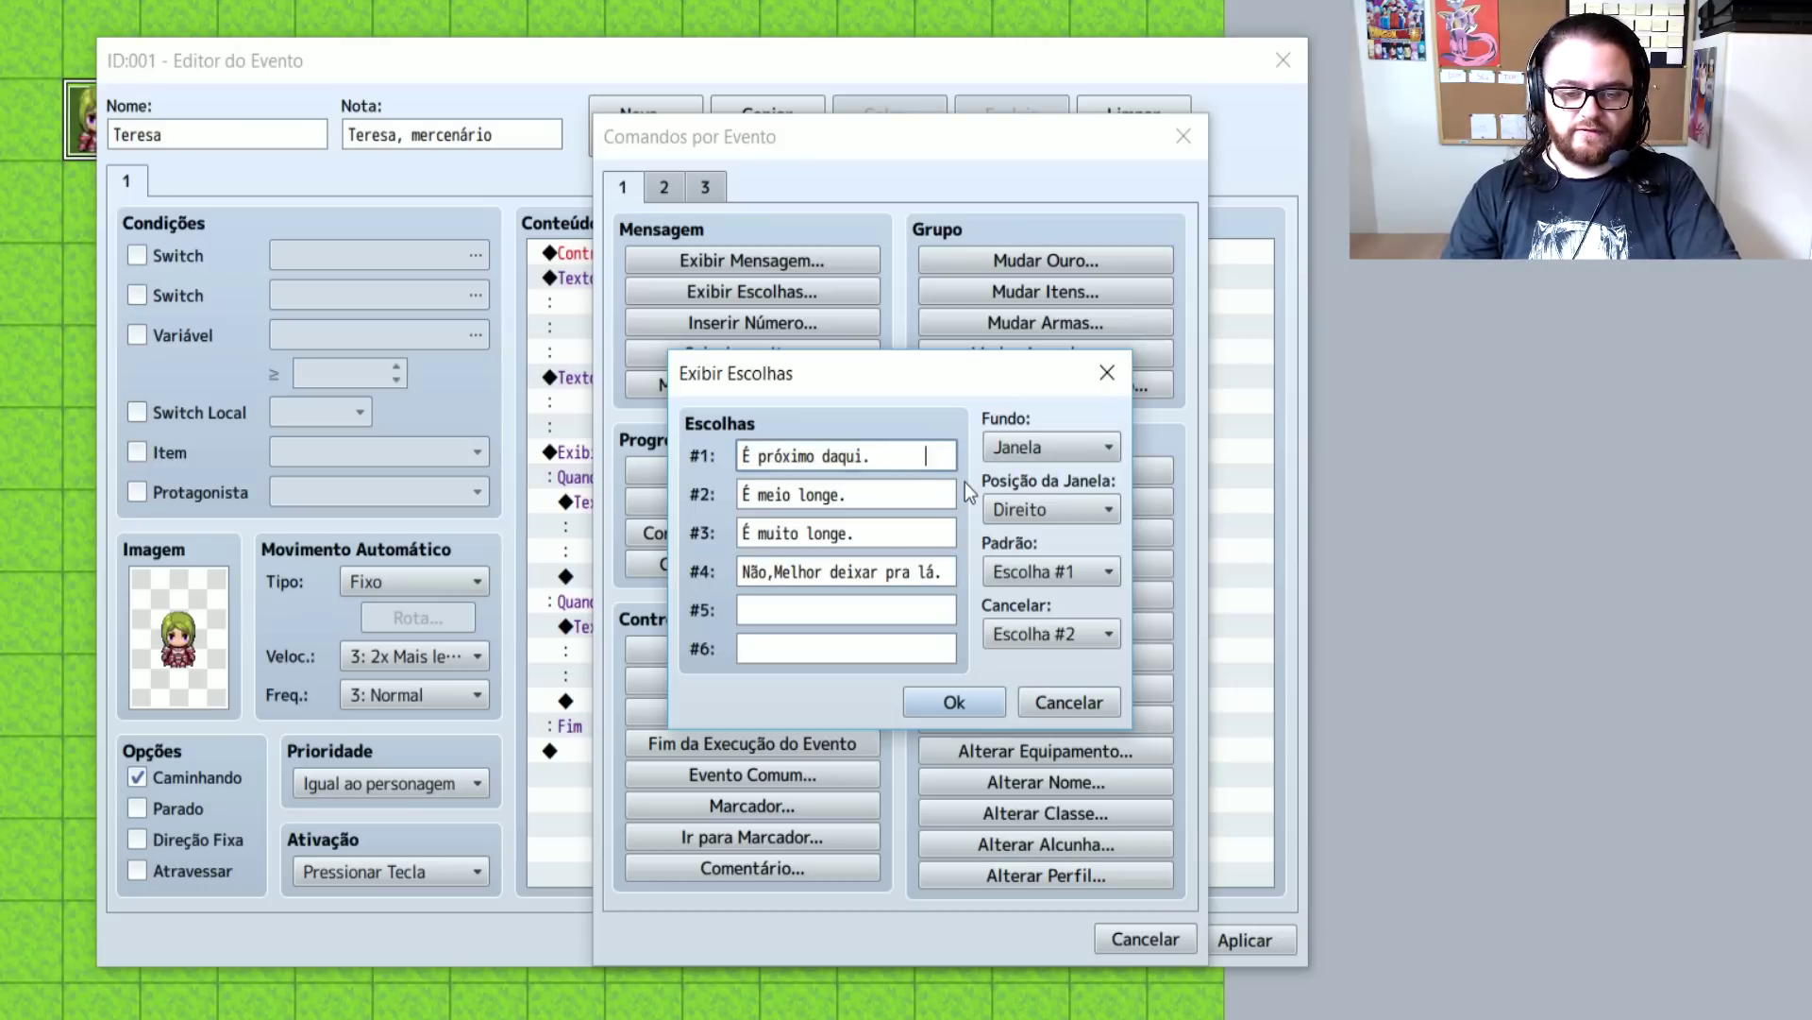
key(Home)
key(Delete)
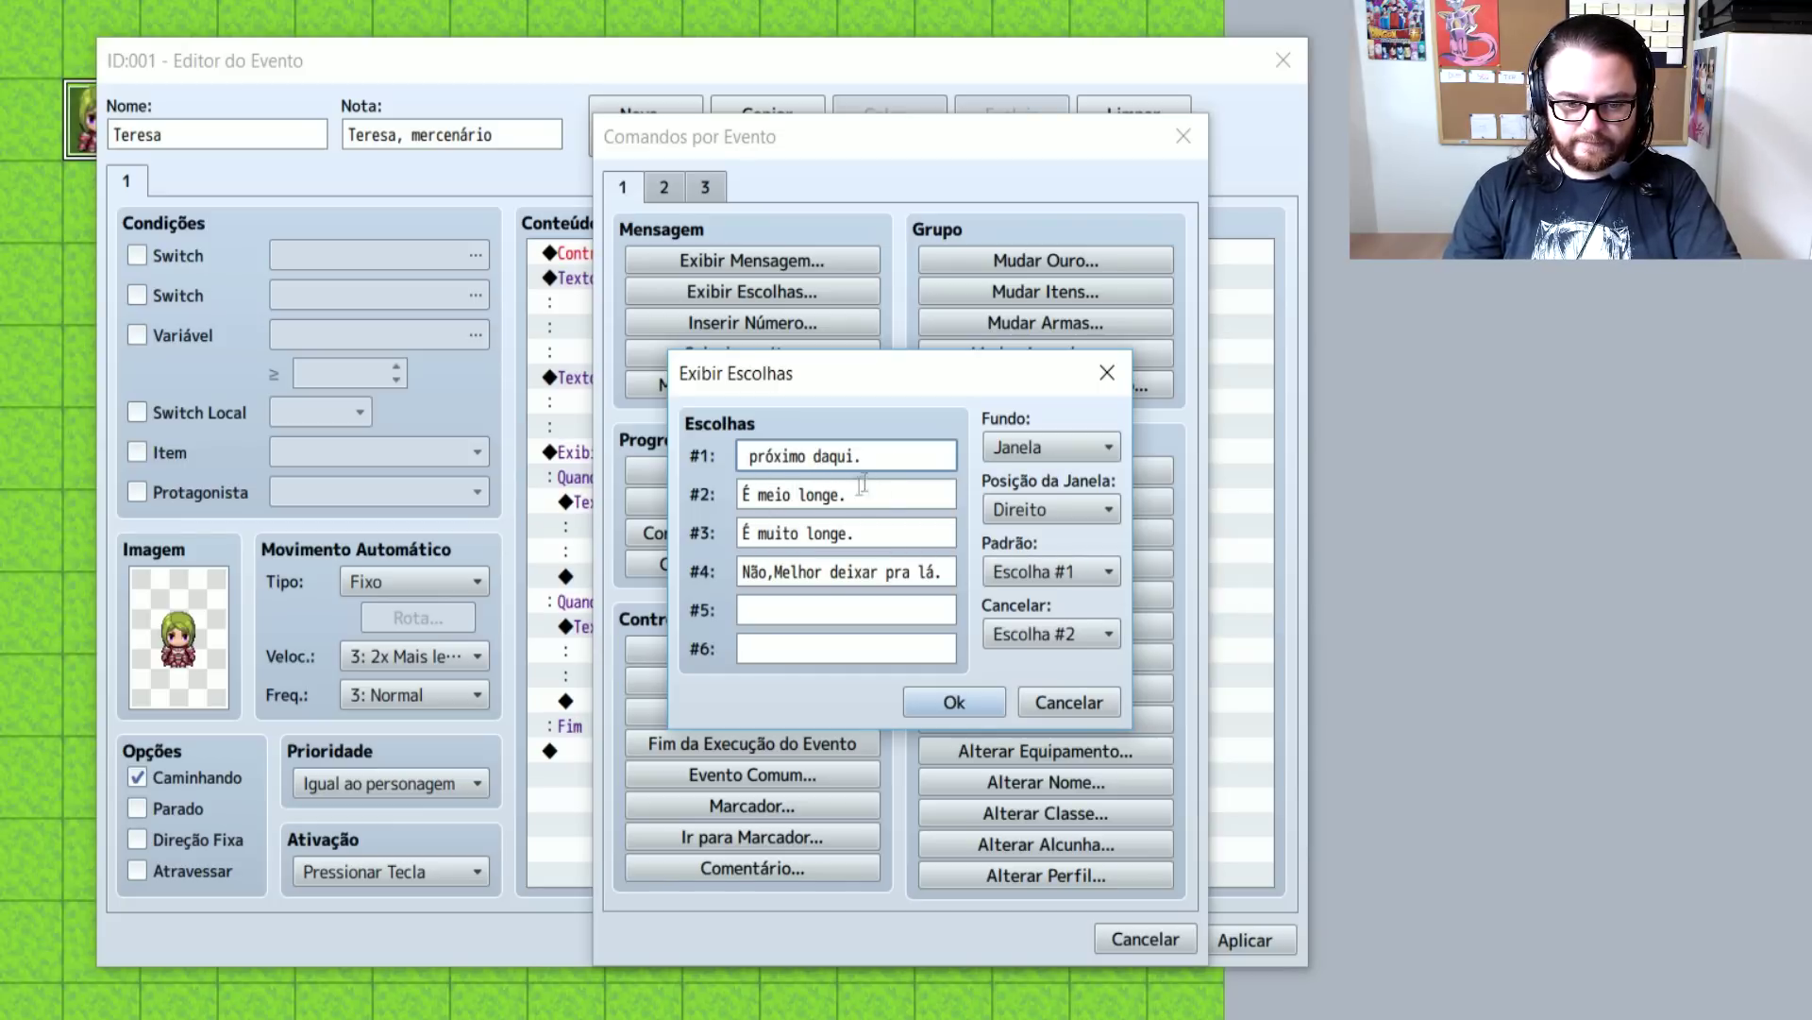
click(749, 456)
text(É)
key(End)
key(BackSpace)
key(BackSpace)
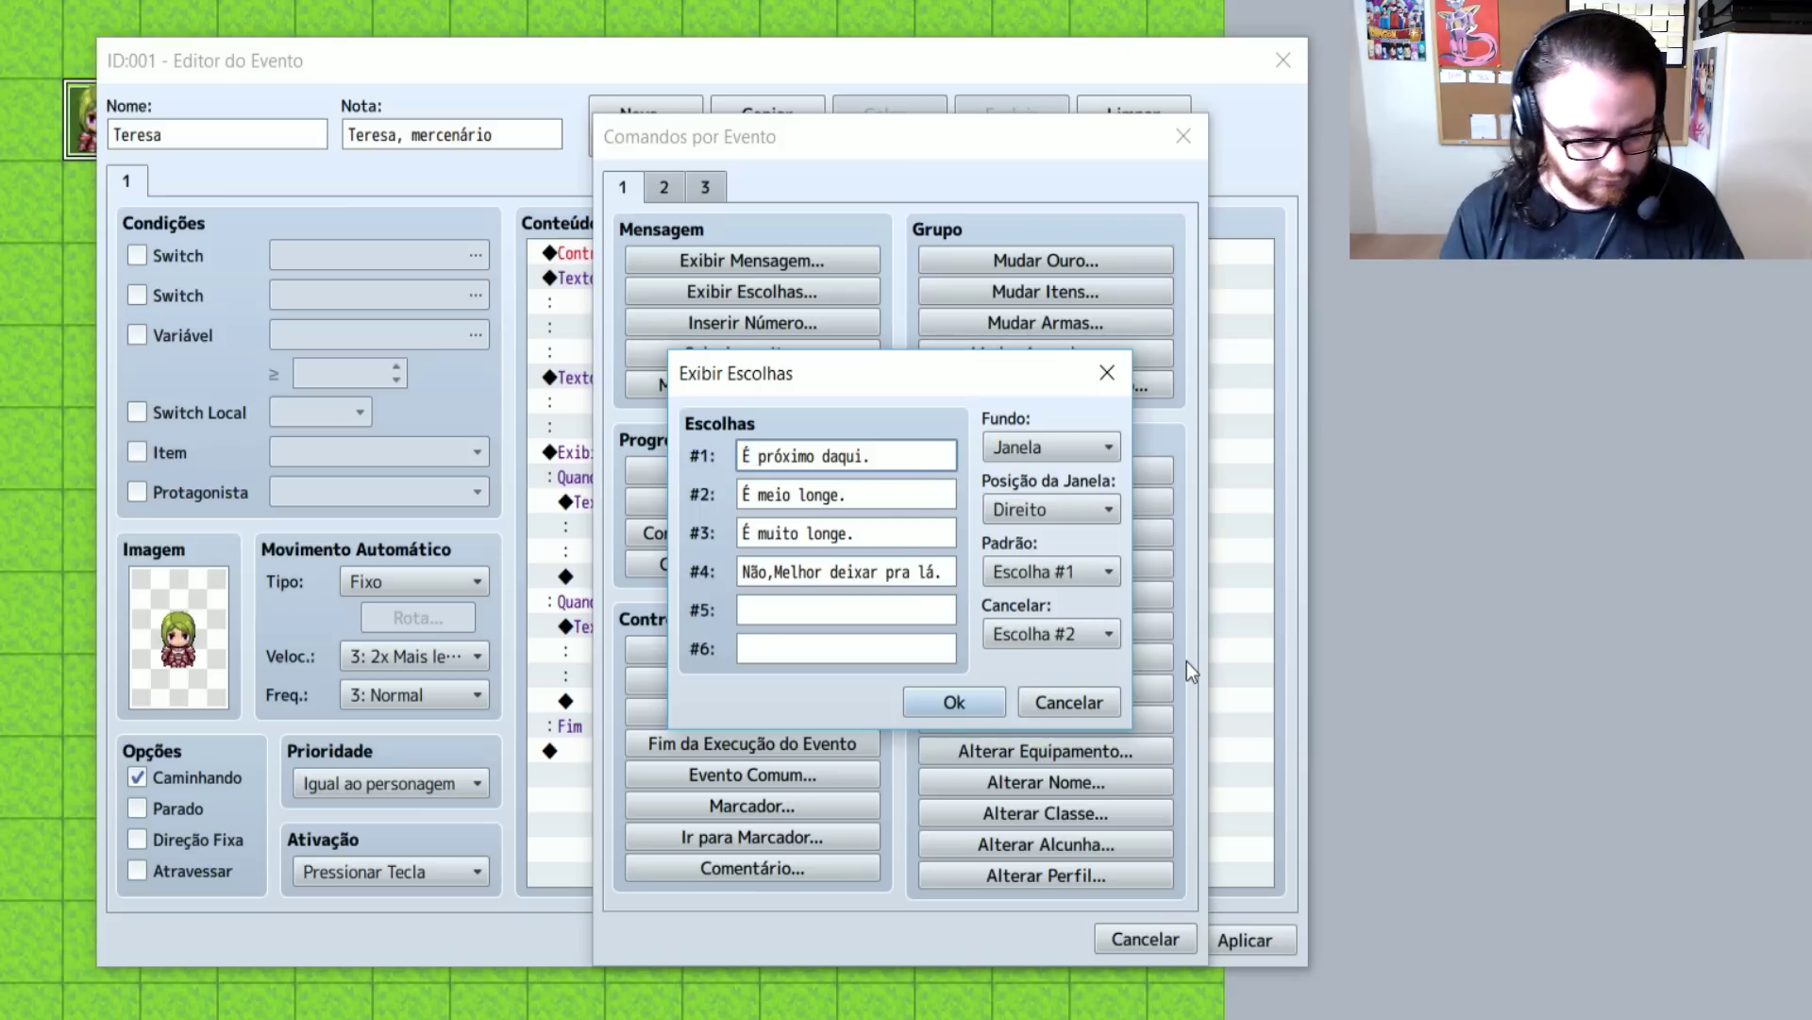
text(\c[)
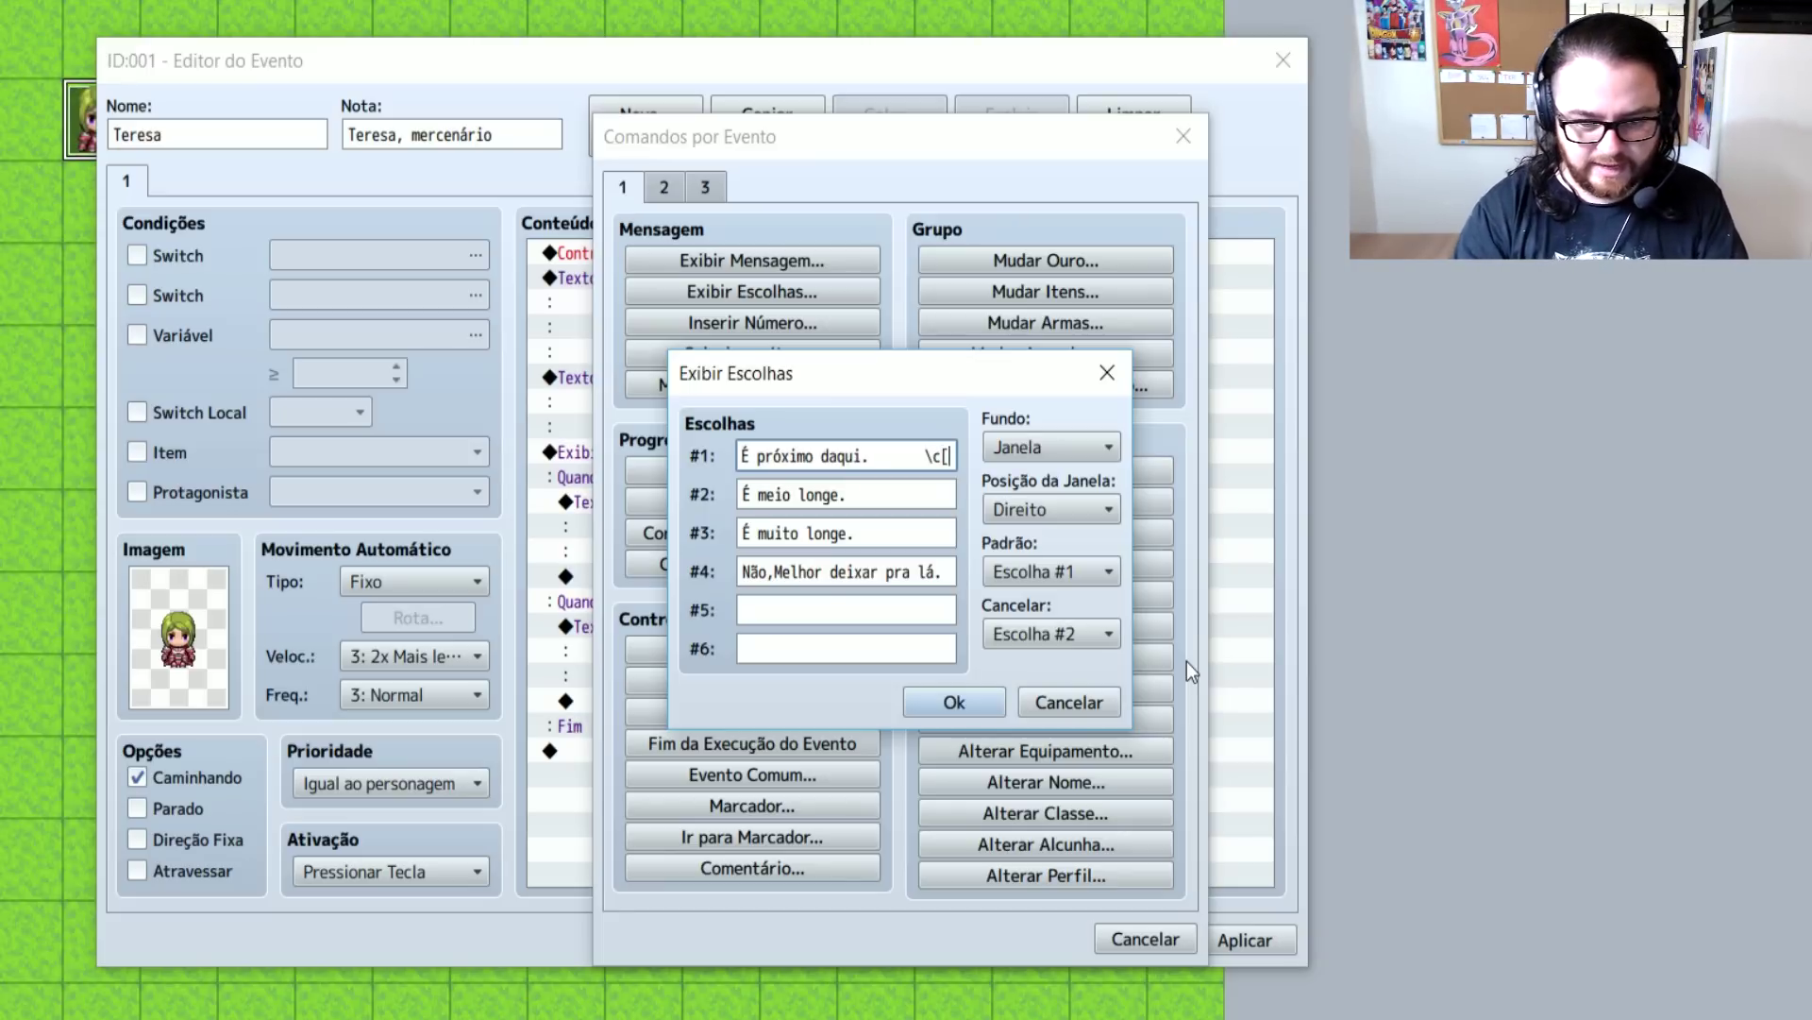
text(5)
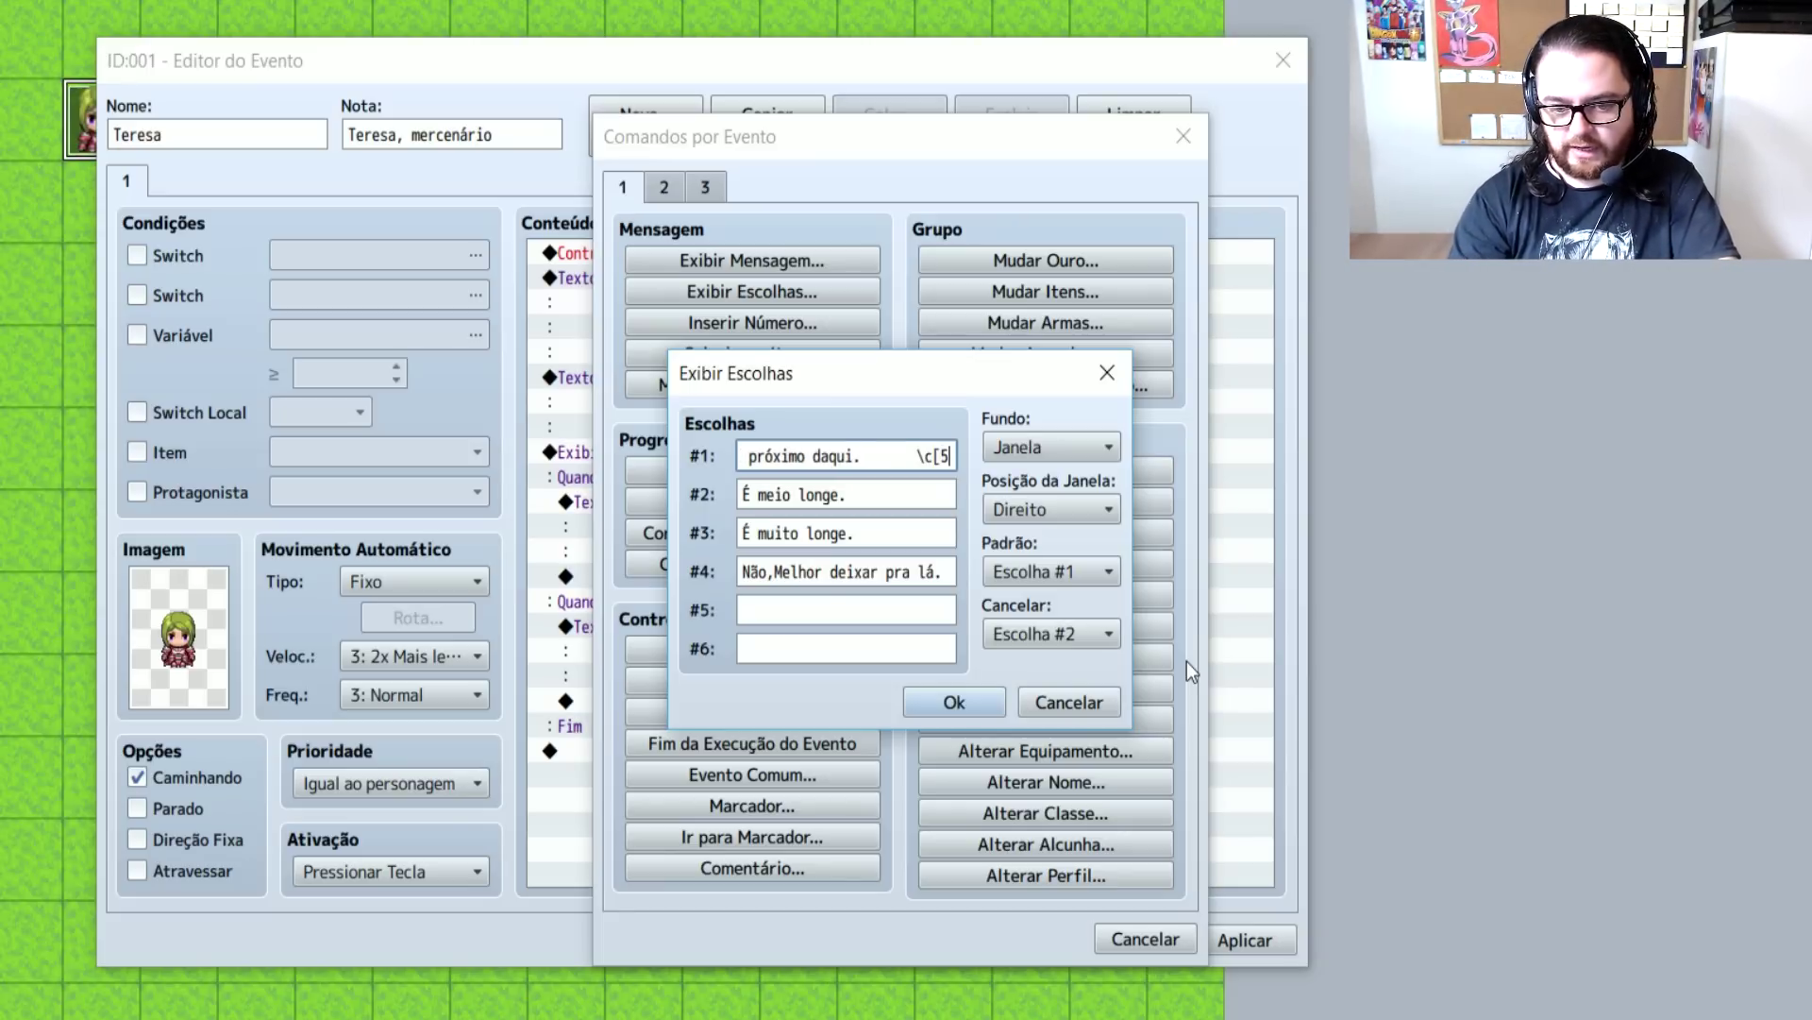
text(])
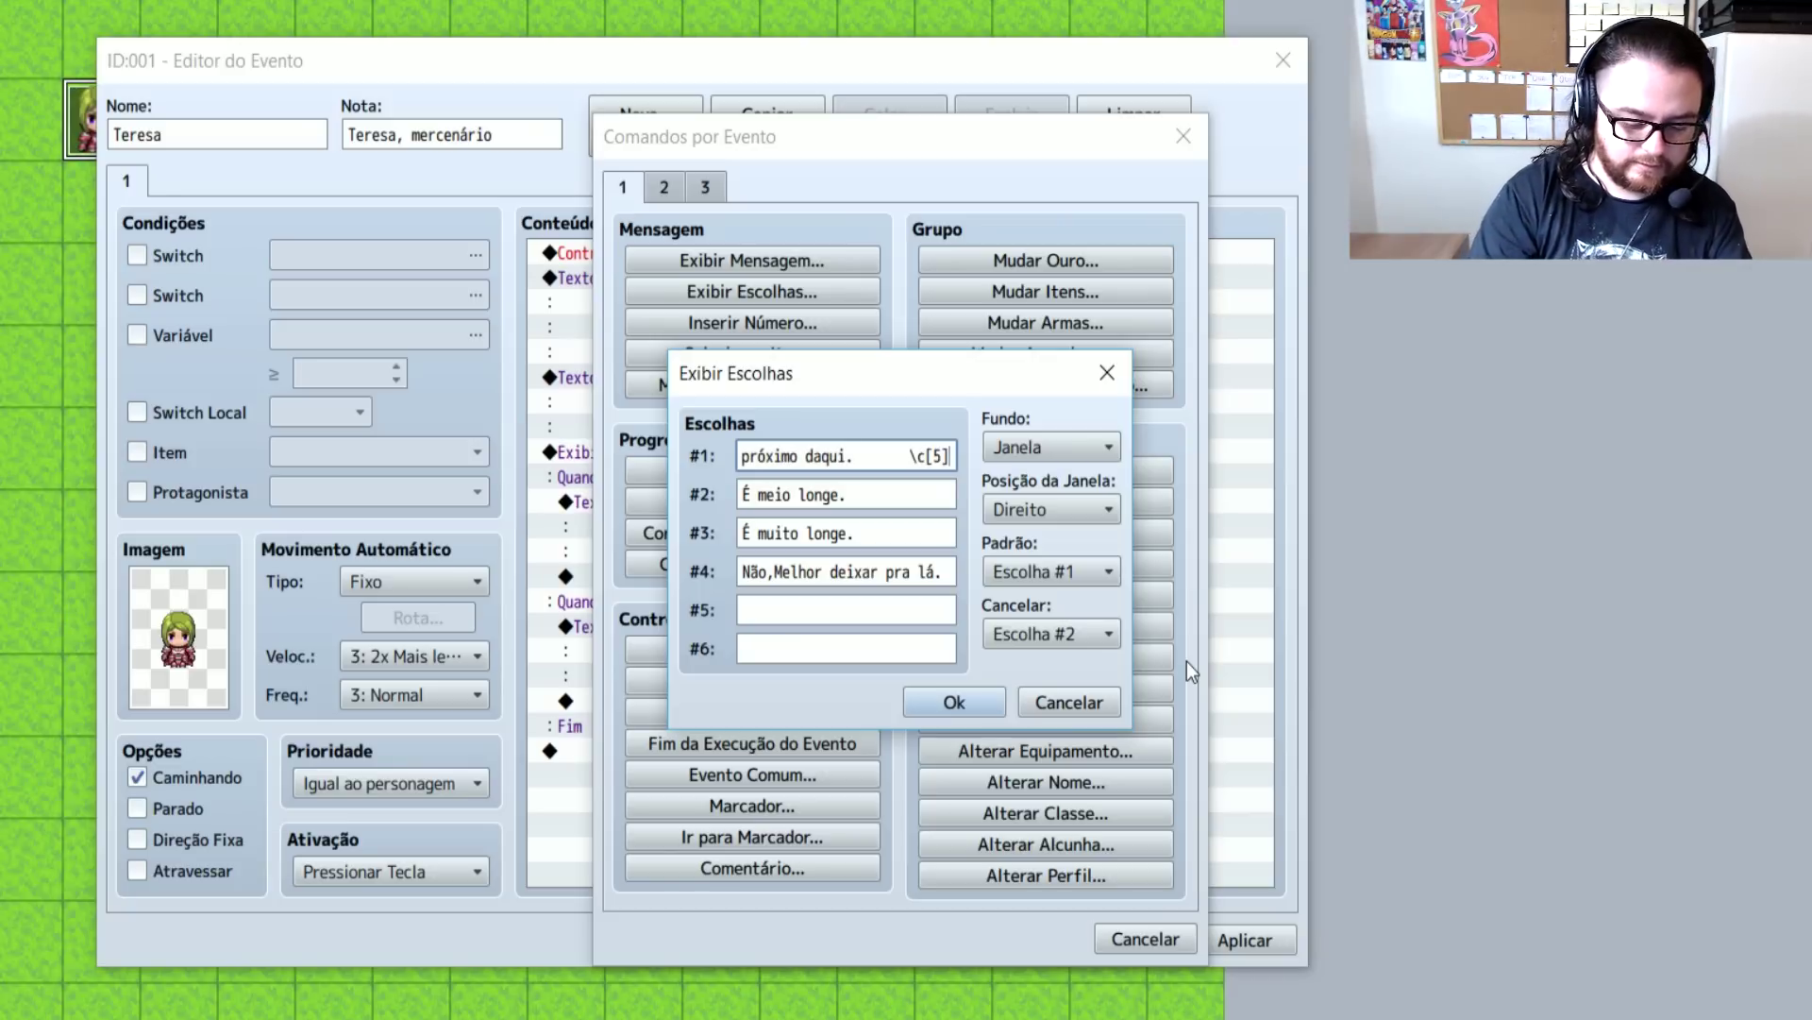
Append "25 passos" and the colour reset code \c[0] to the first choice
text(10)
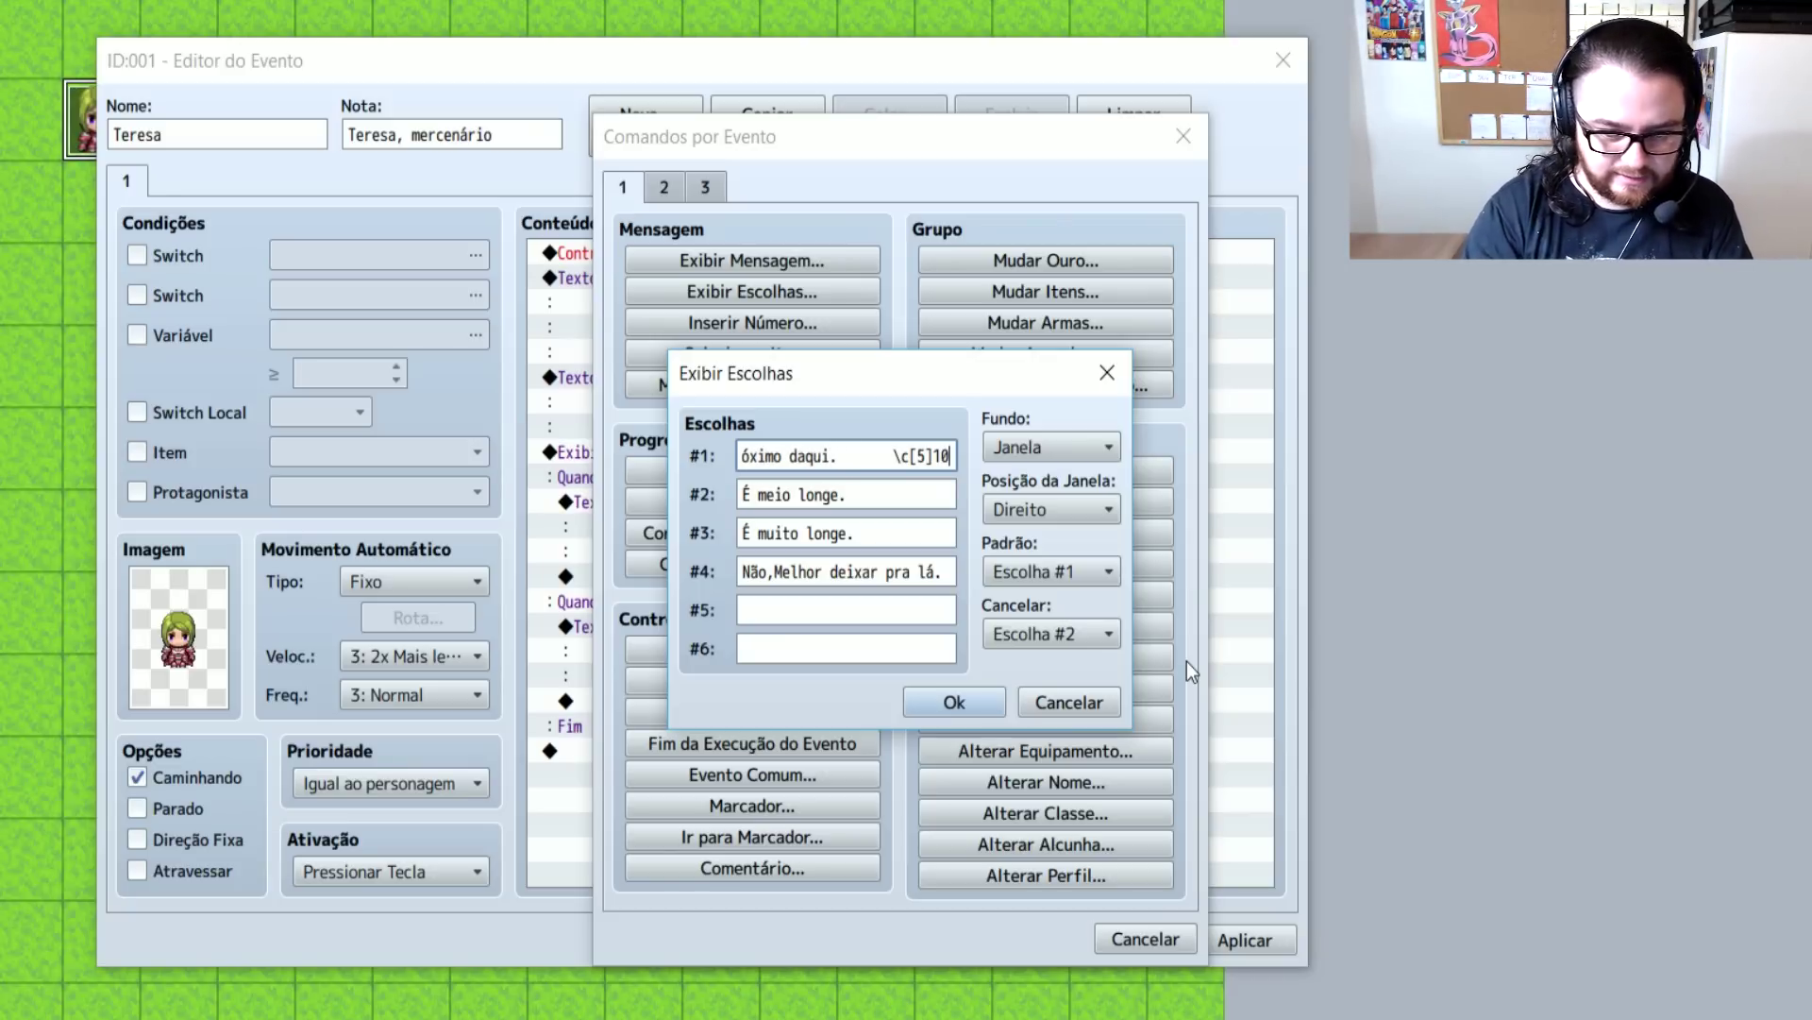
text( passos)
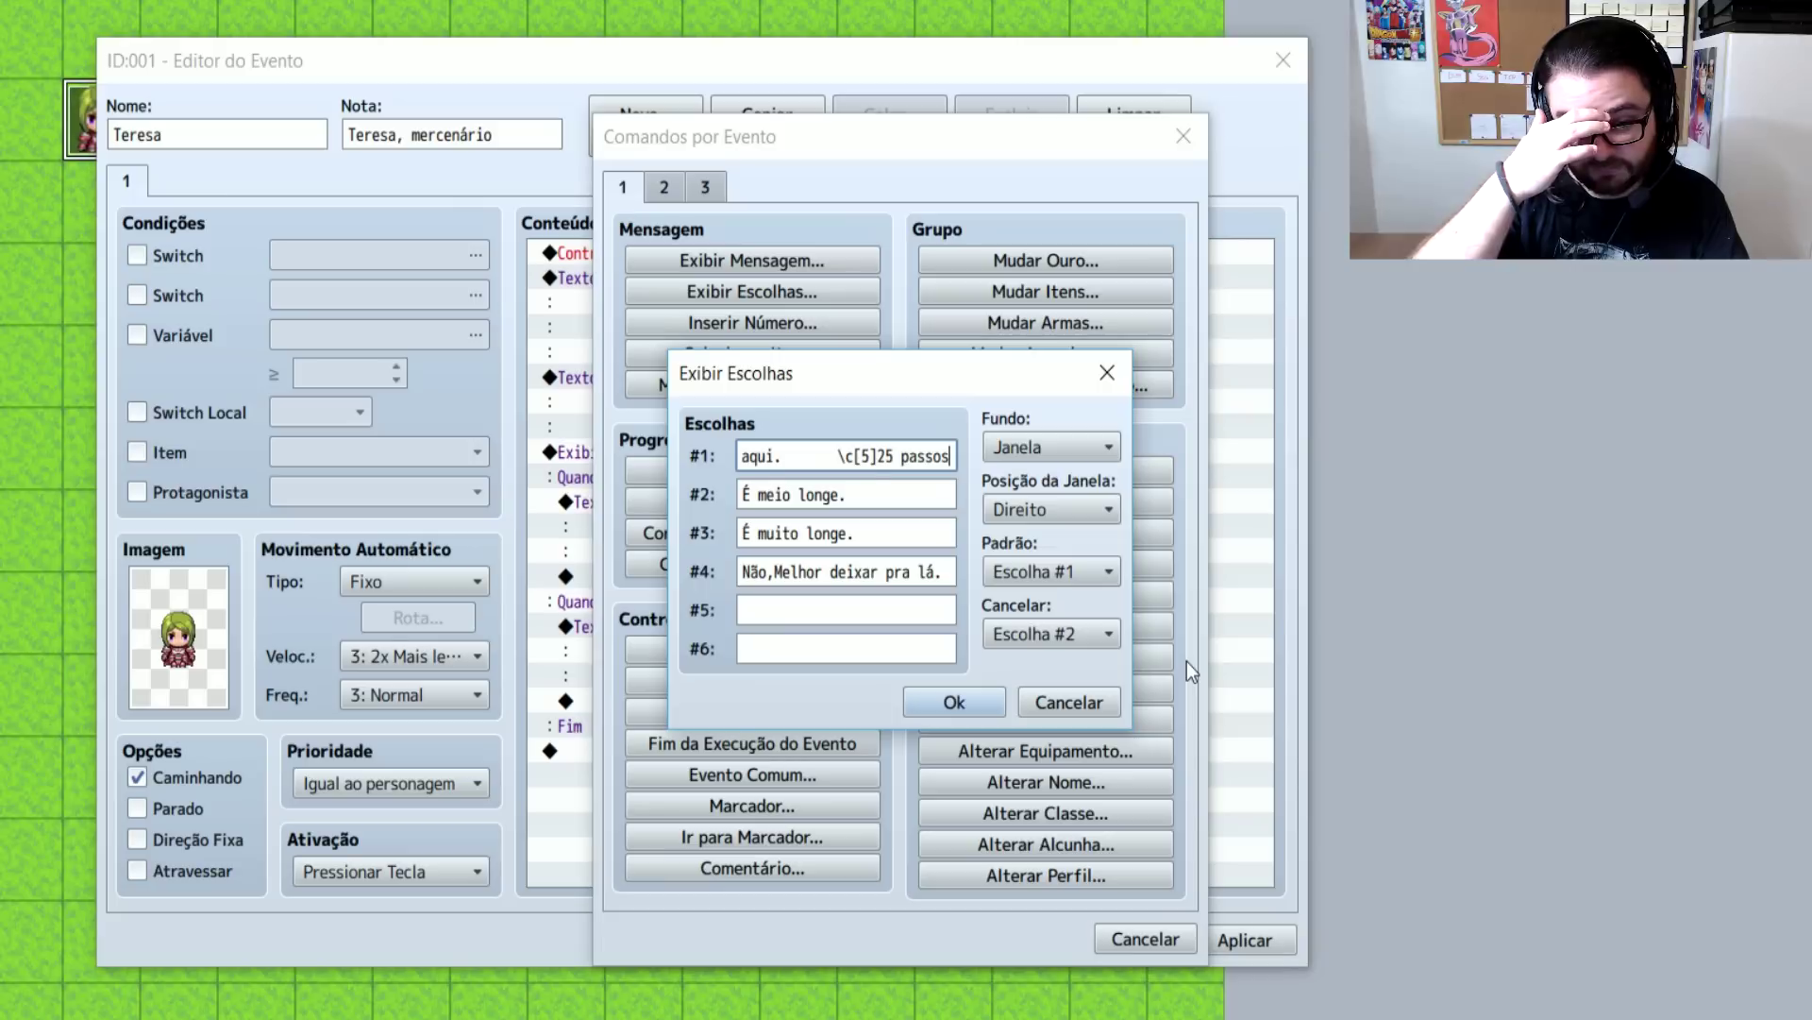
text(\)
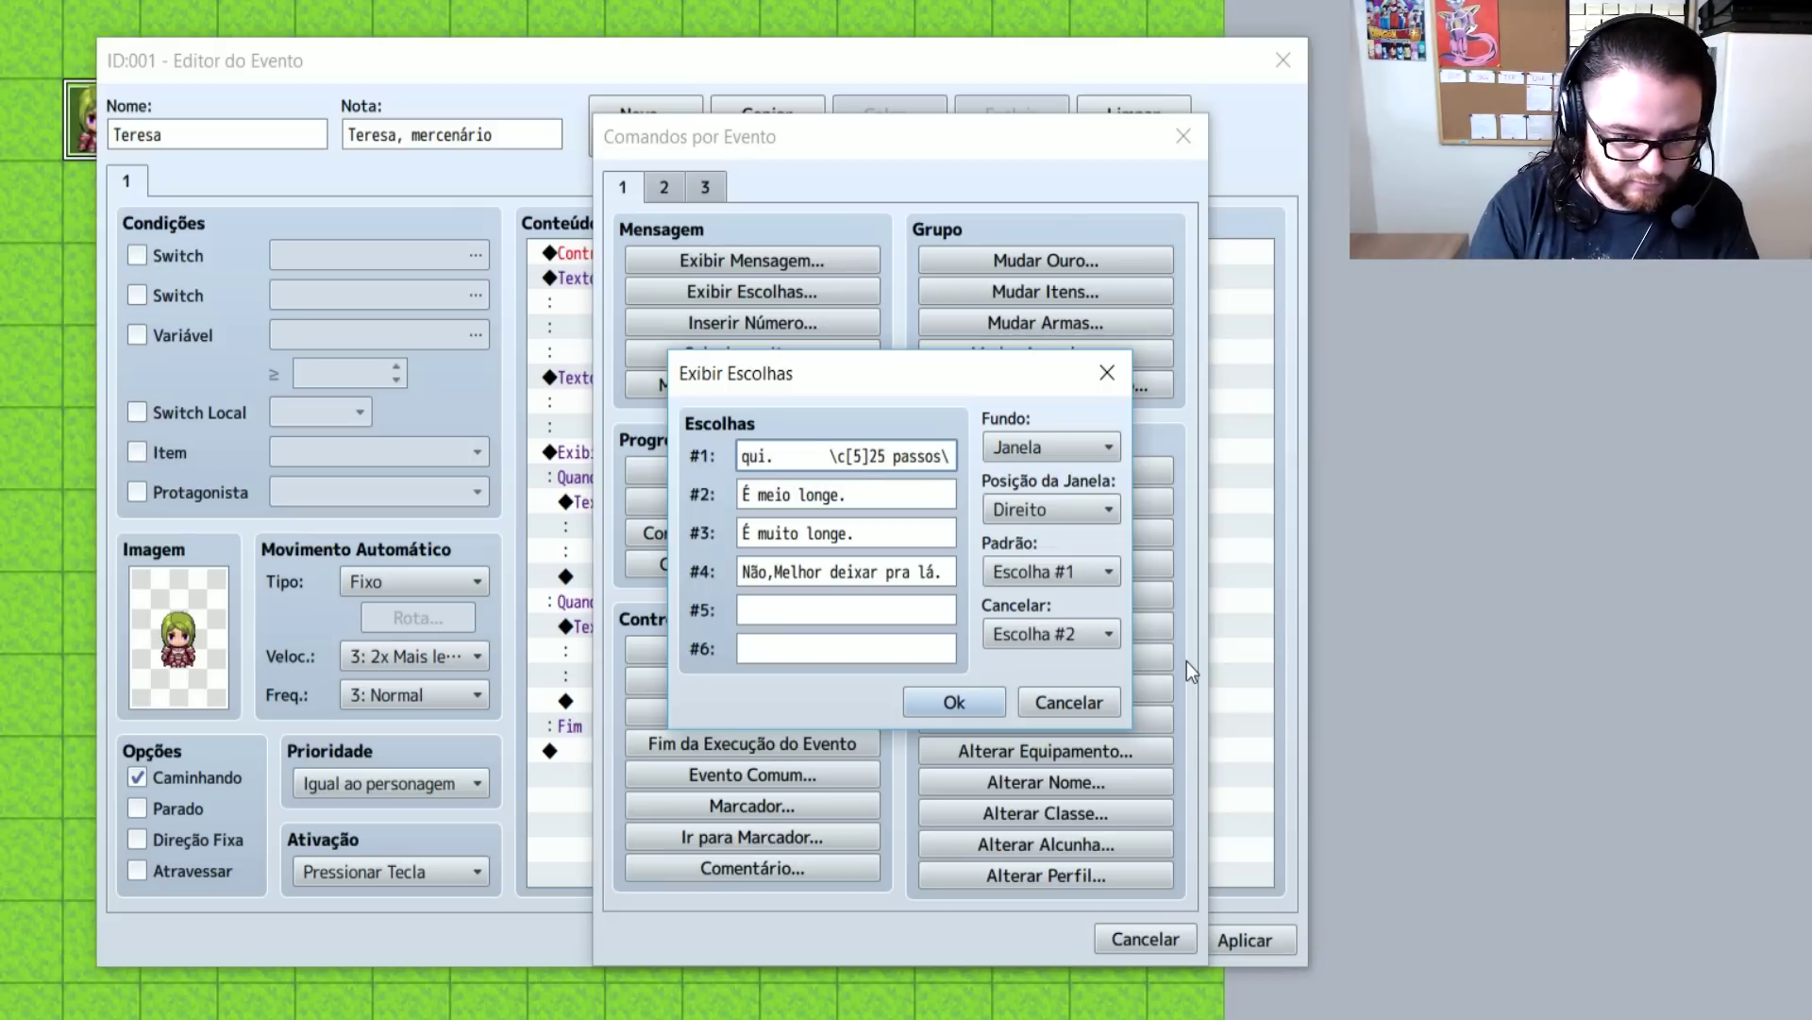
text(c)
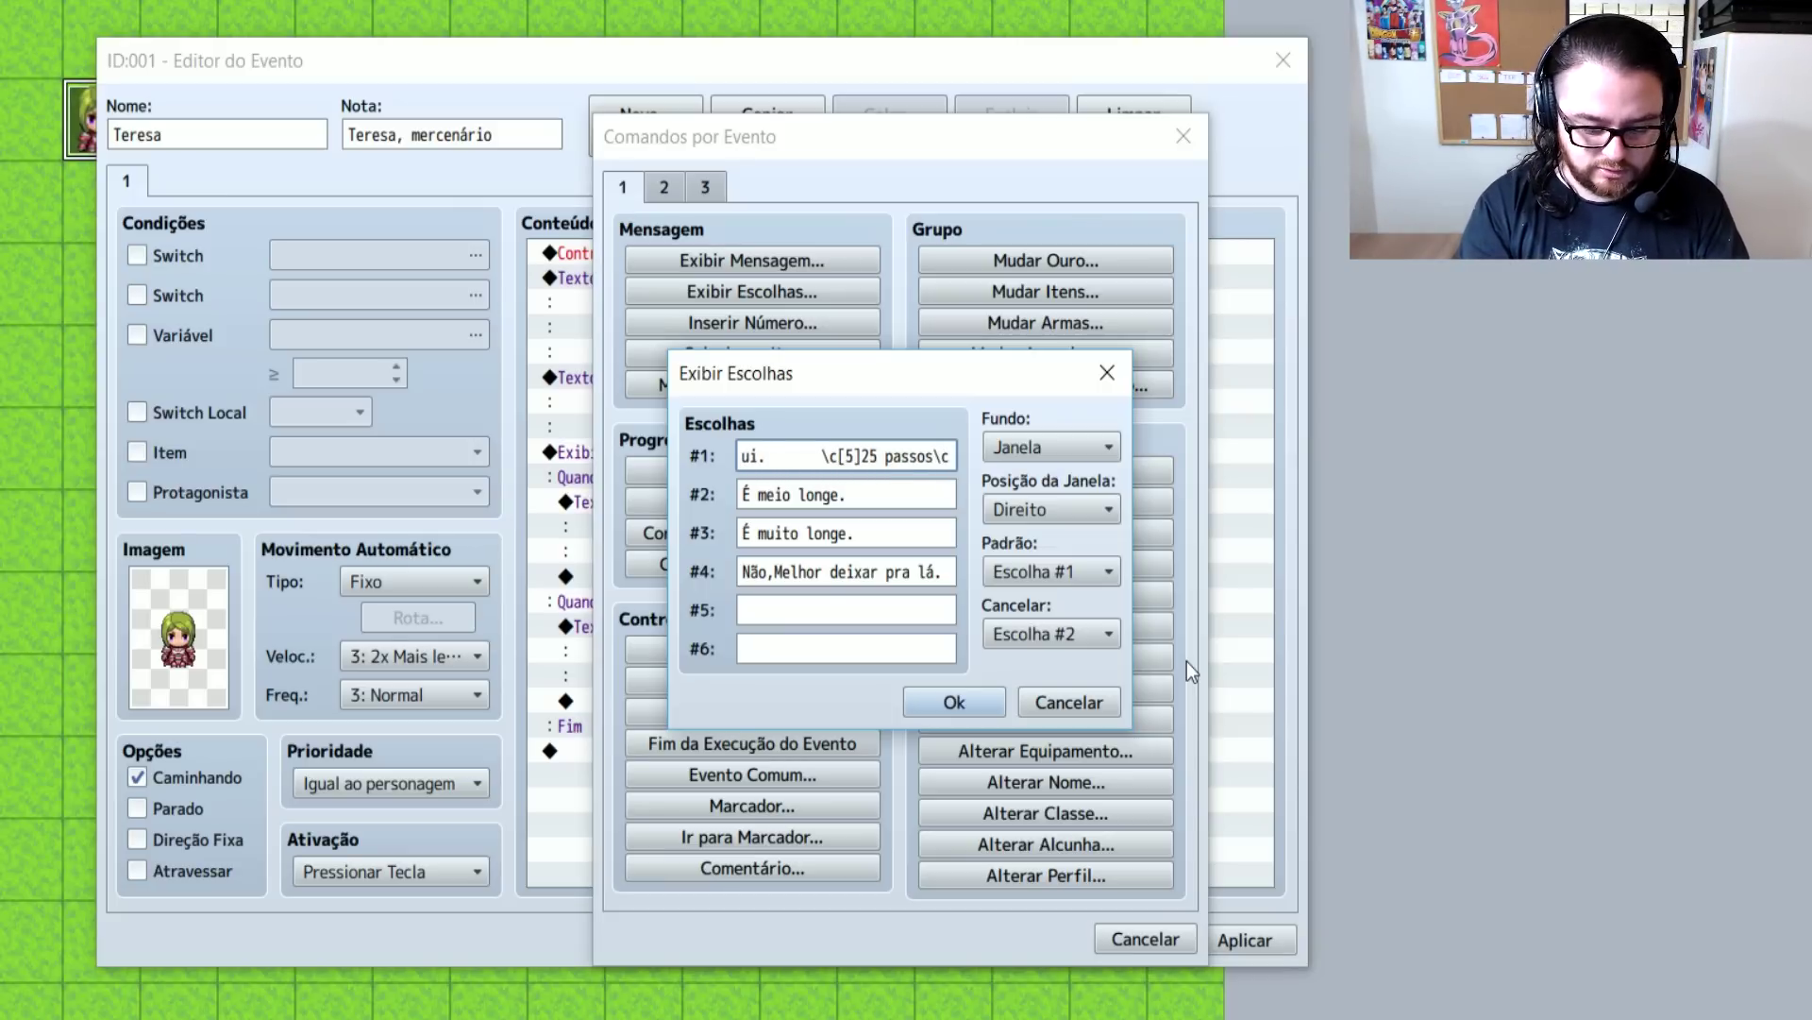
text([0])
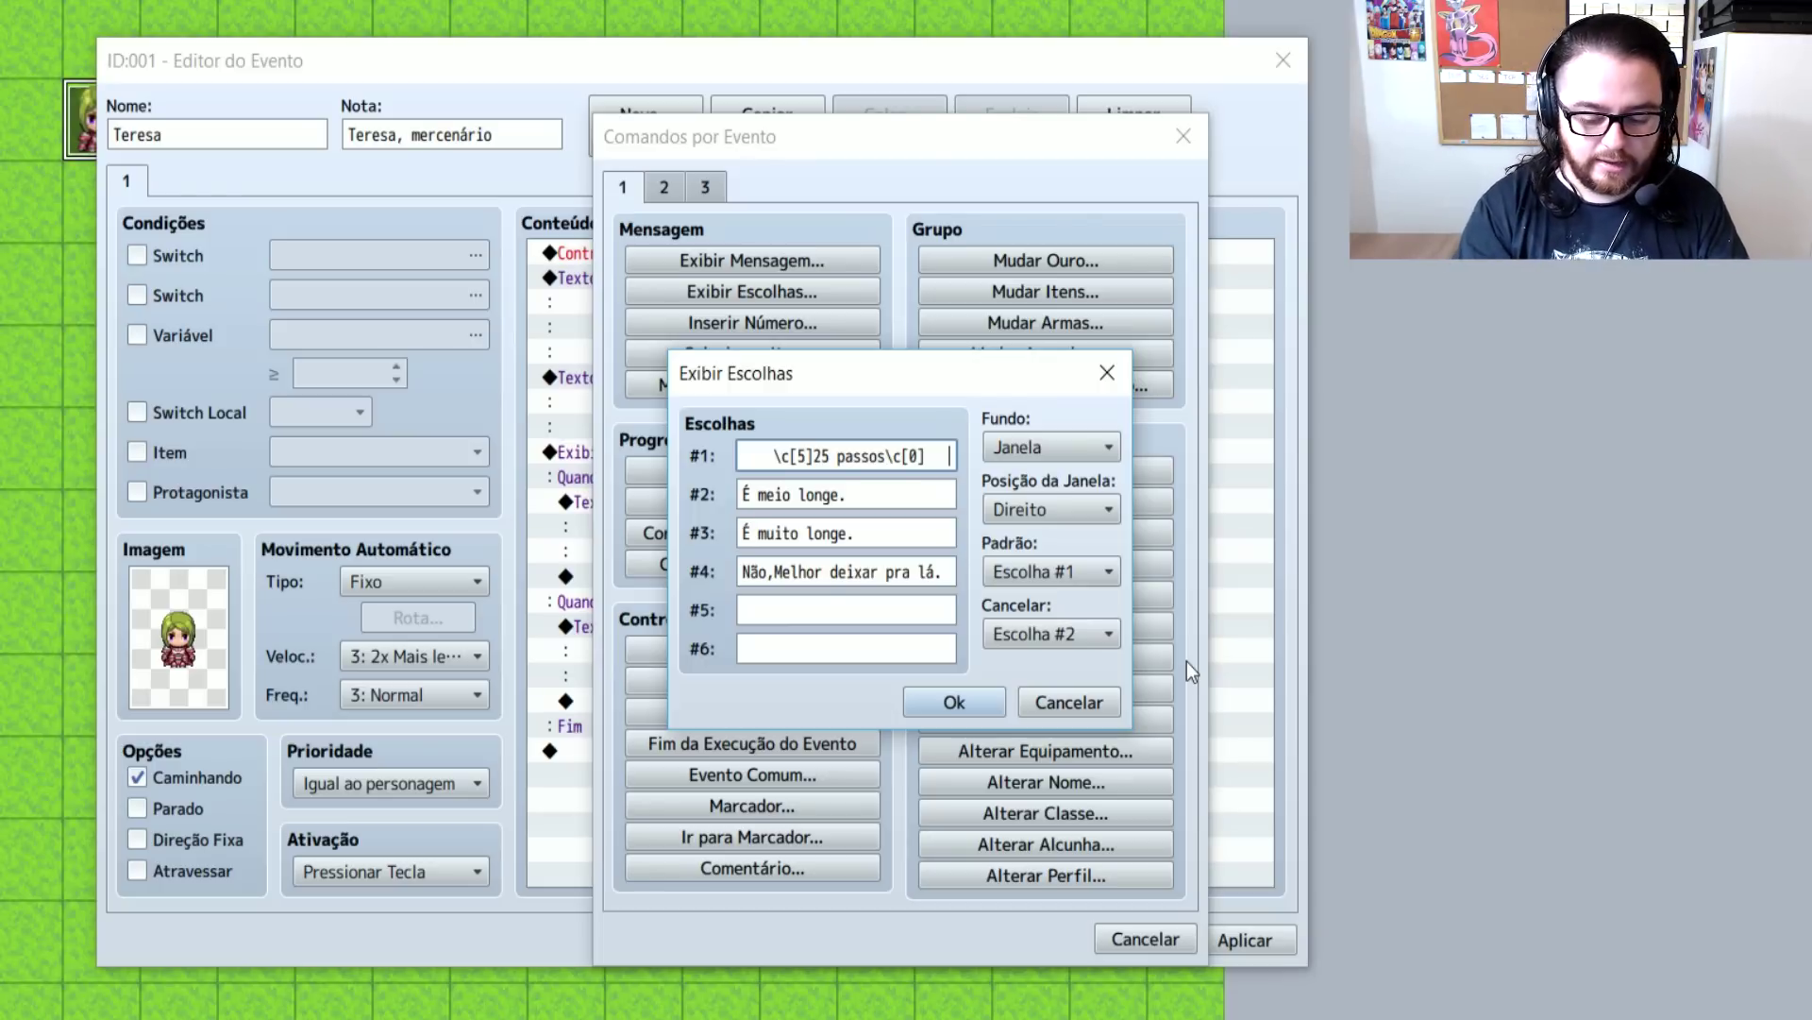
Add the price "10 moedas" with the icon code \I[208] at the end of the first choice
text(10)
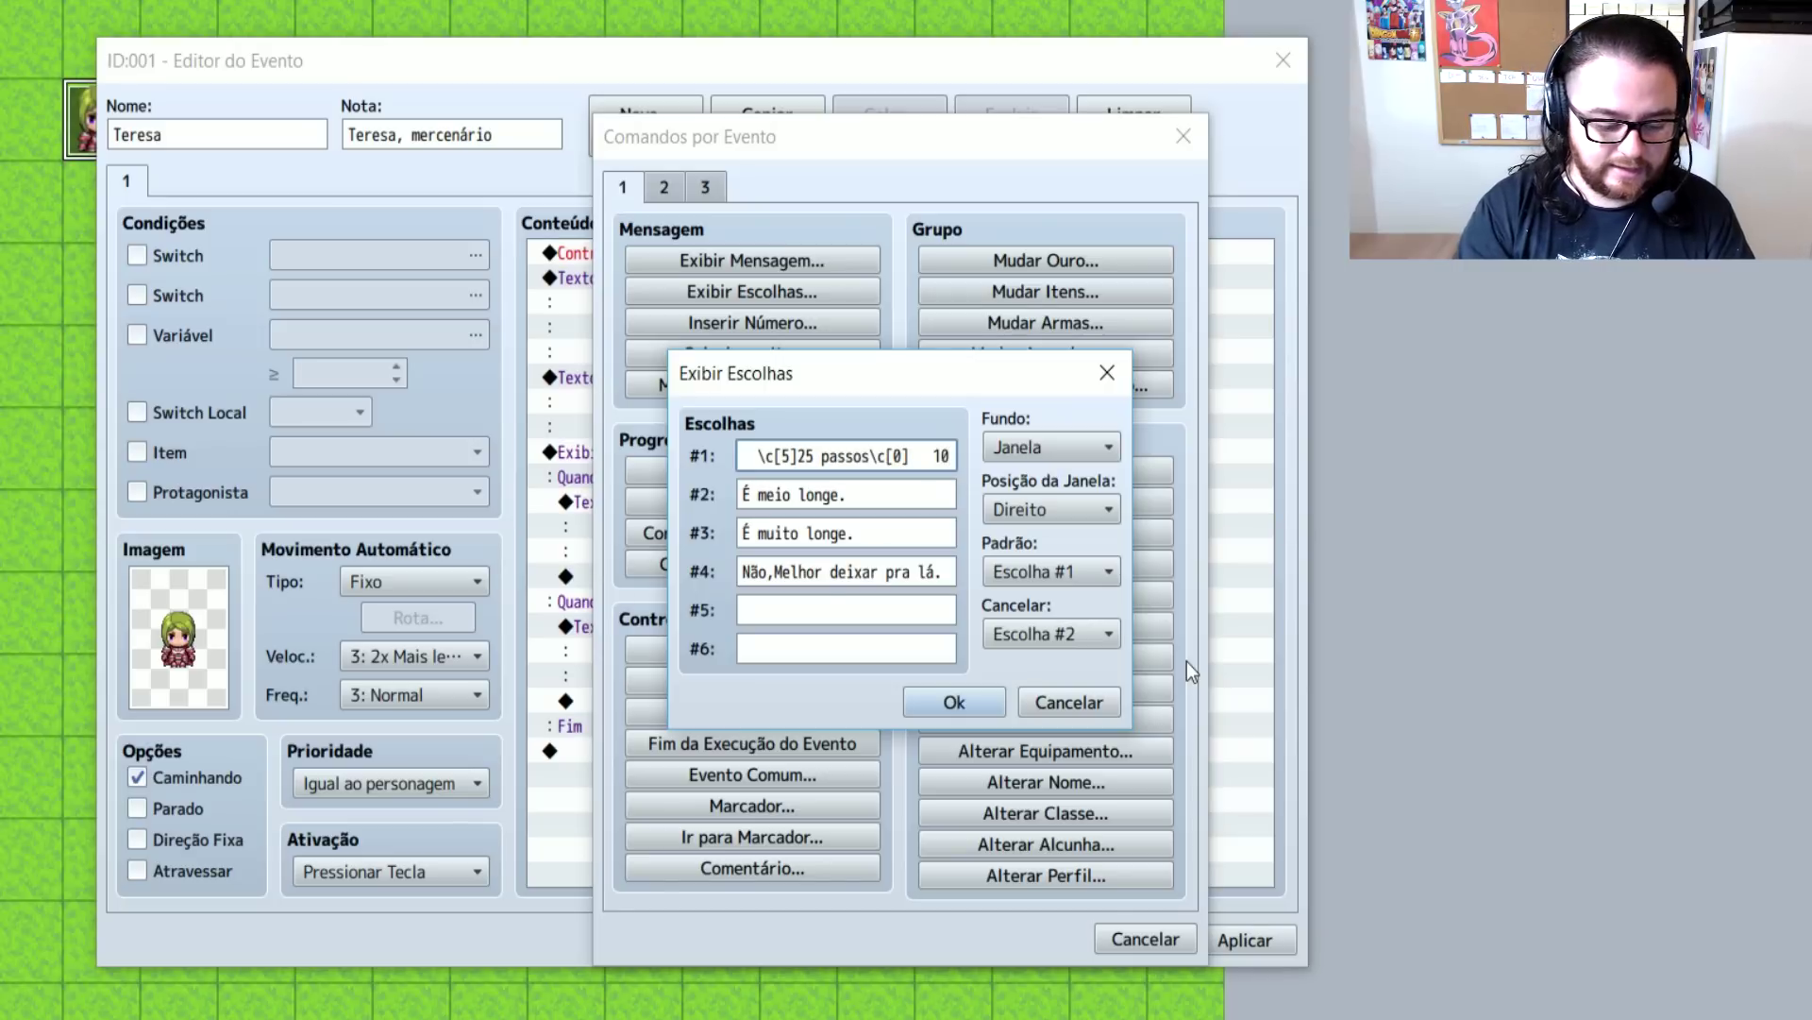
text( moedas)
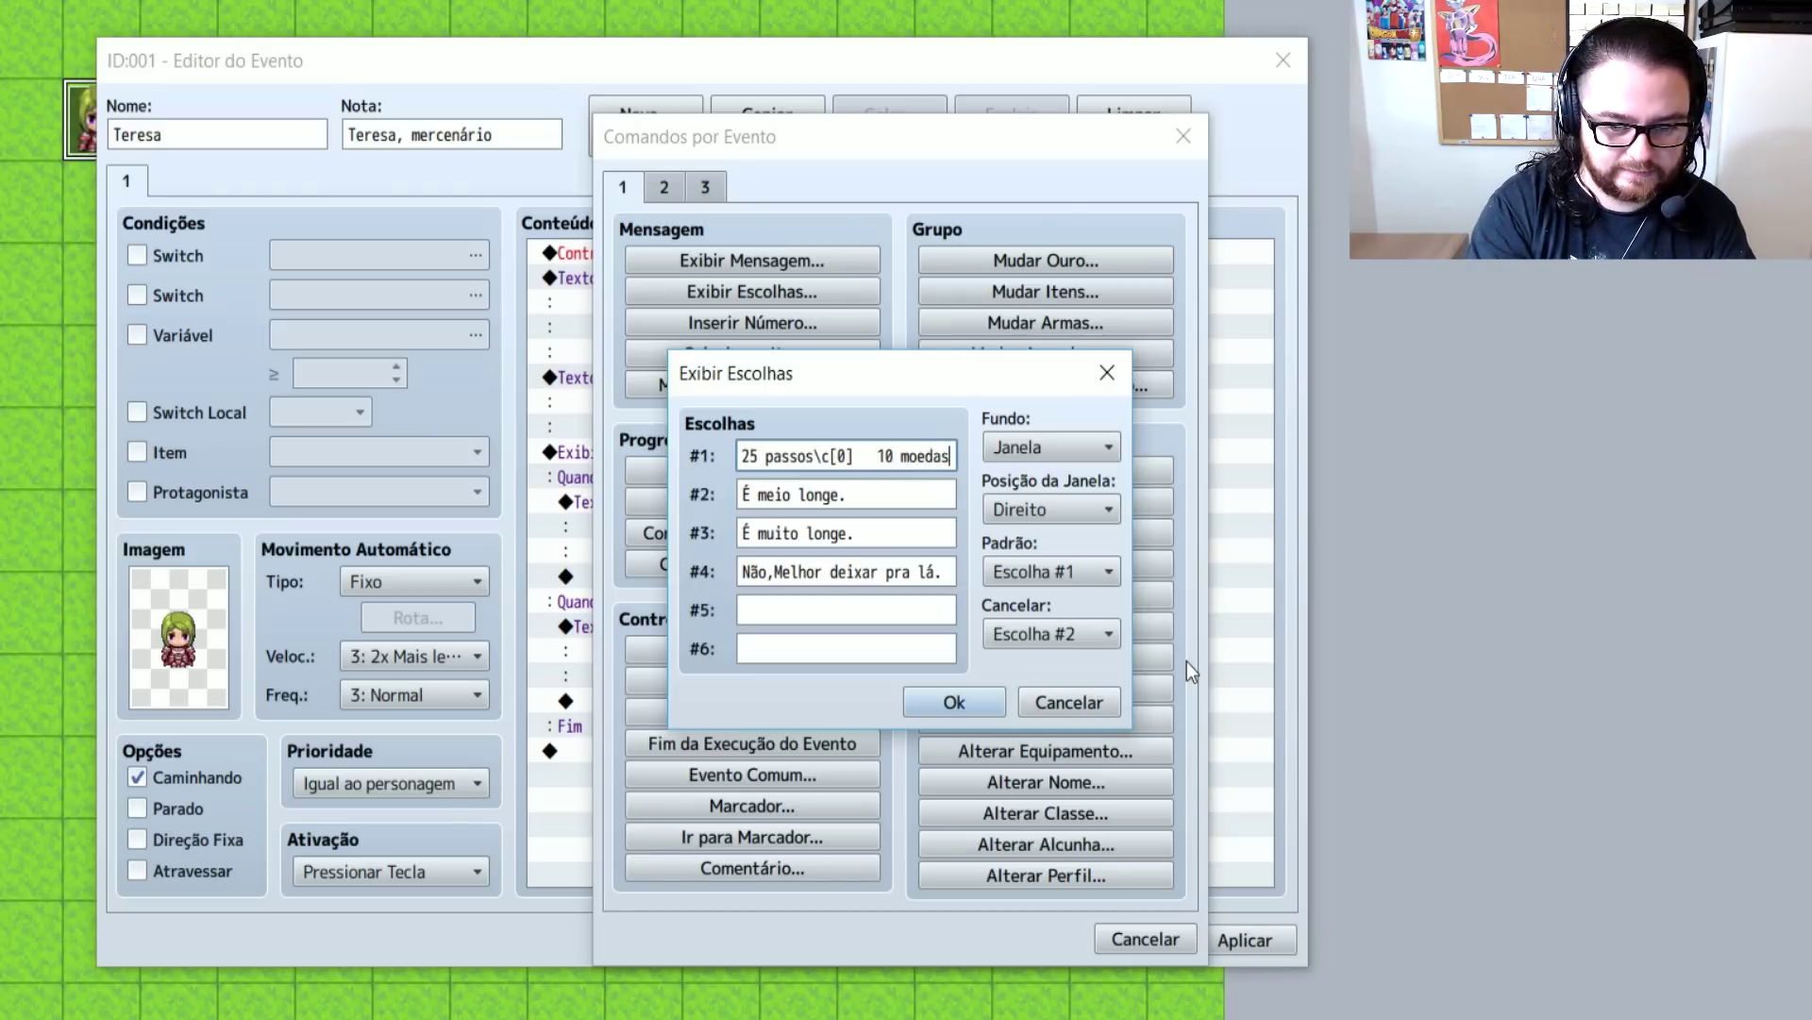
text(\I[)
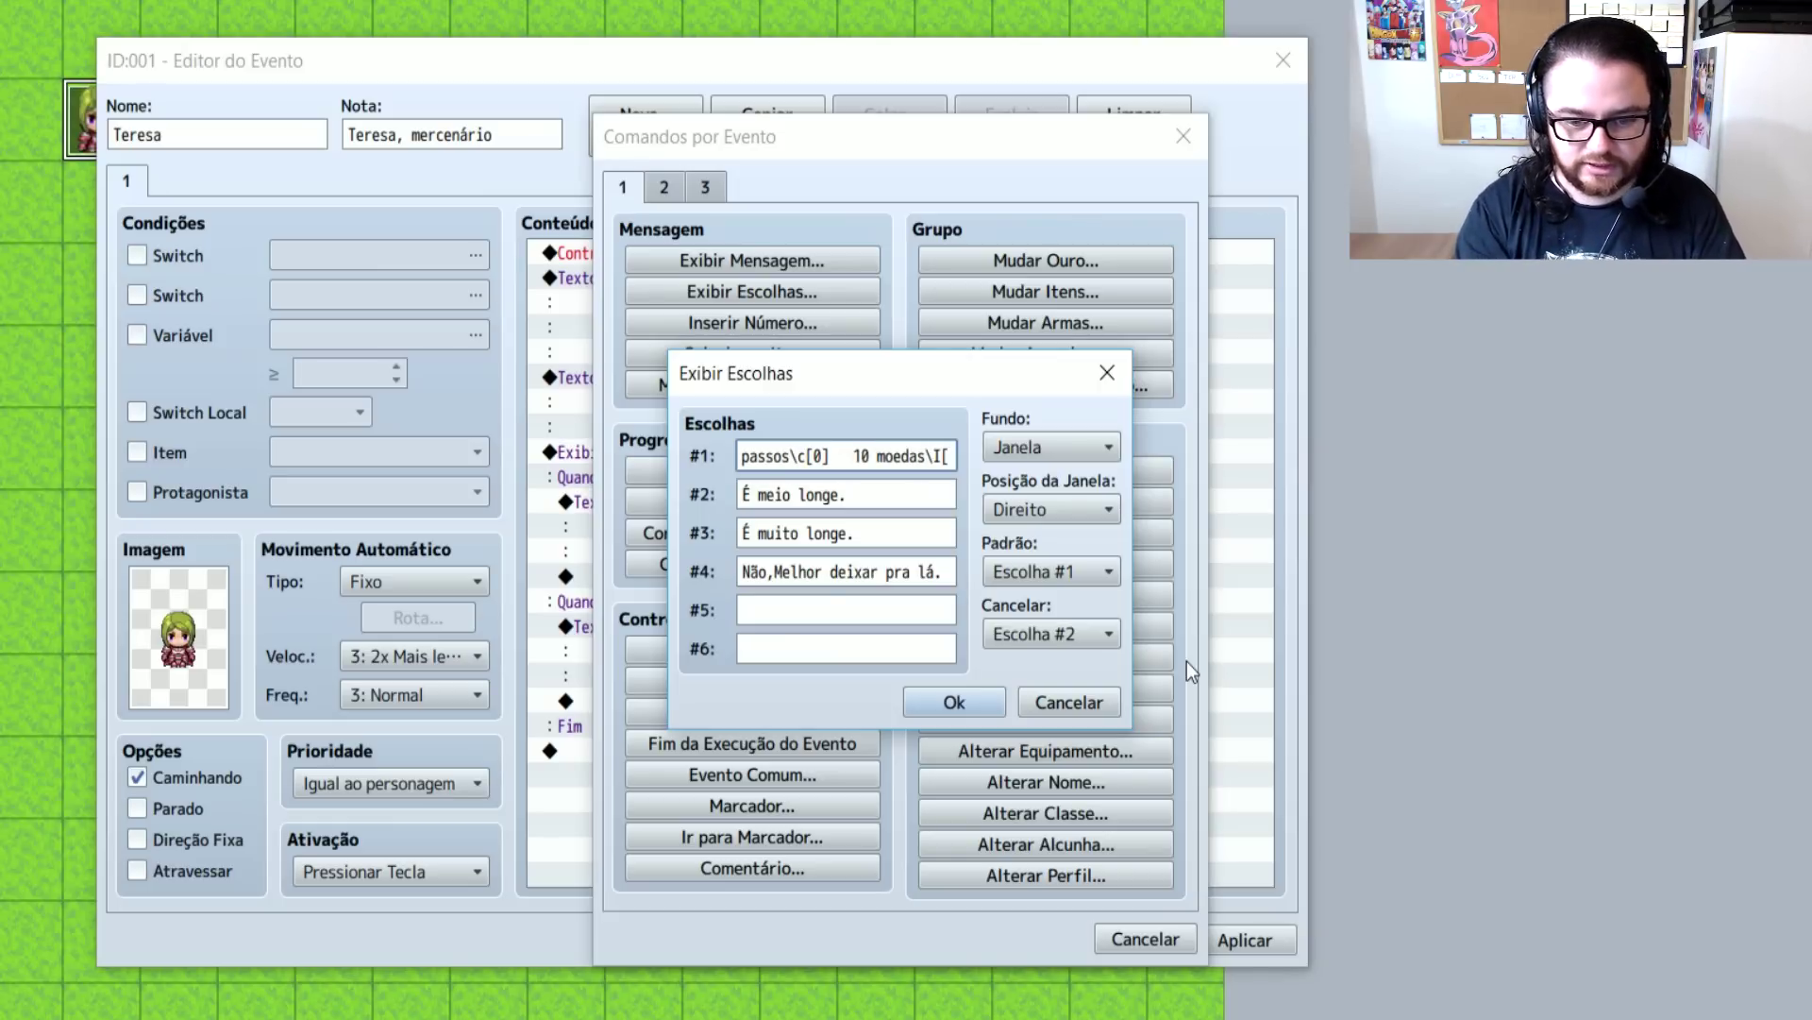
text(208])
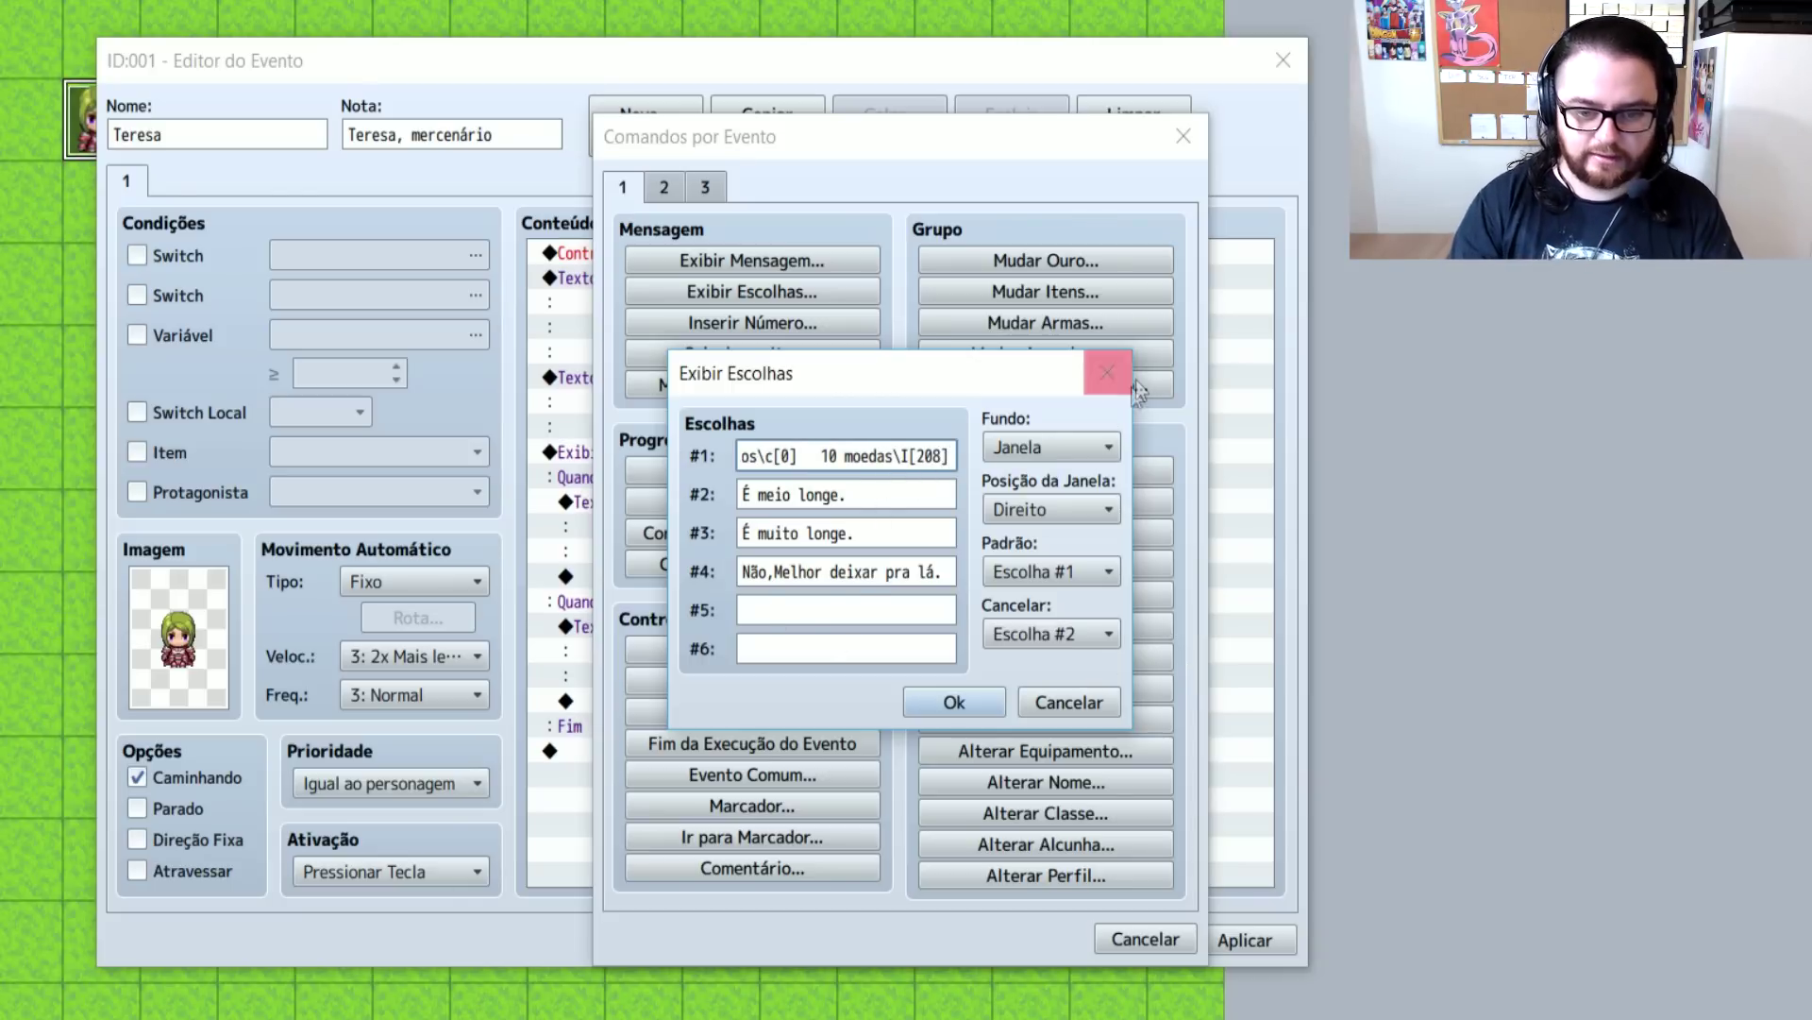
Copy the spacing, step count and price text from the first choice to the end of the second and third choices
drag(942, 456, 866, 460)
click(867, 460)
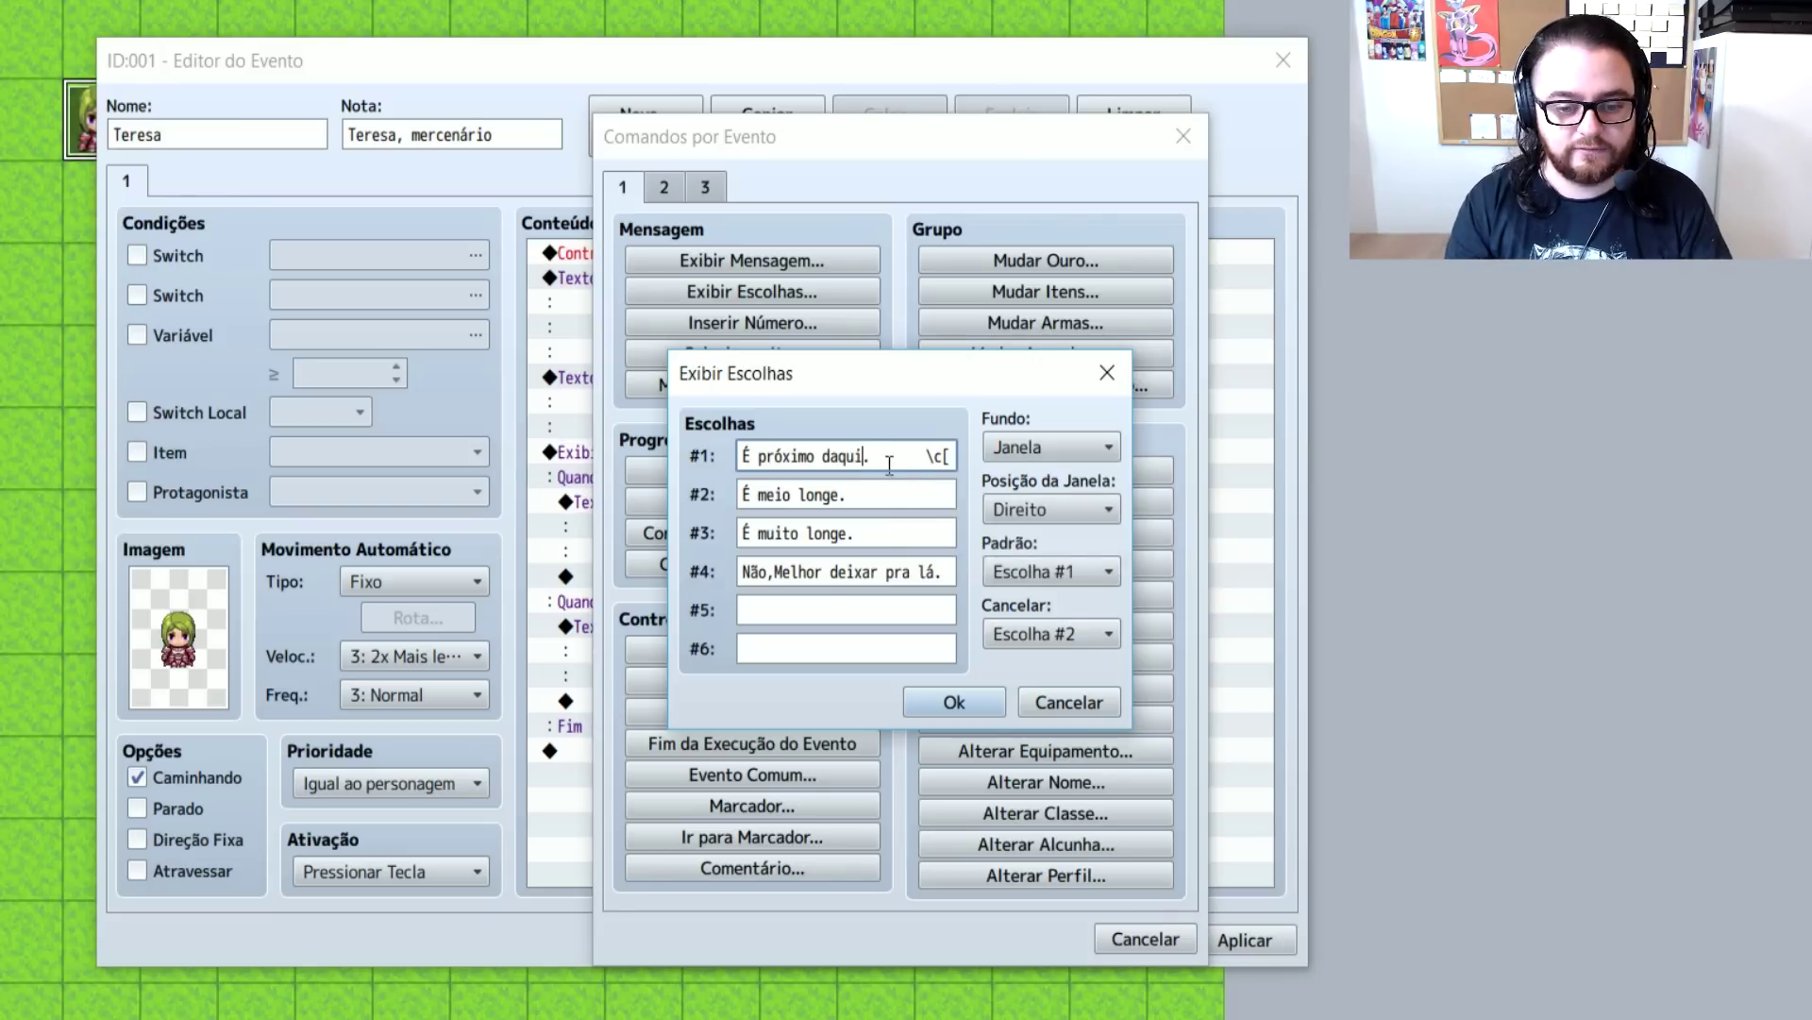
key(End)
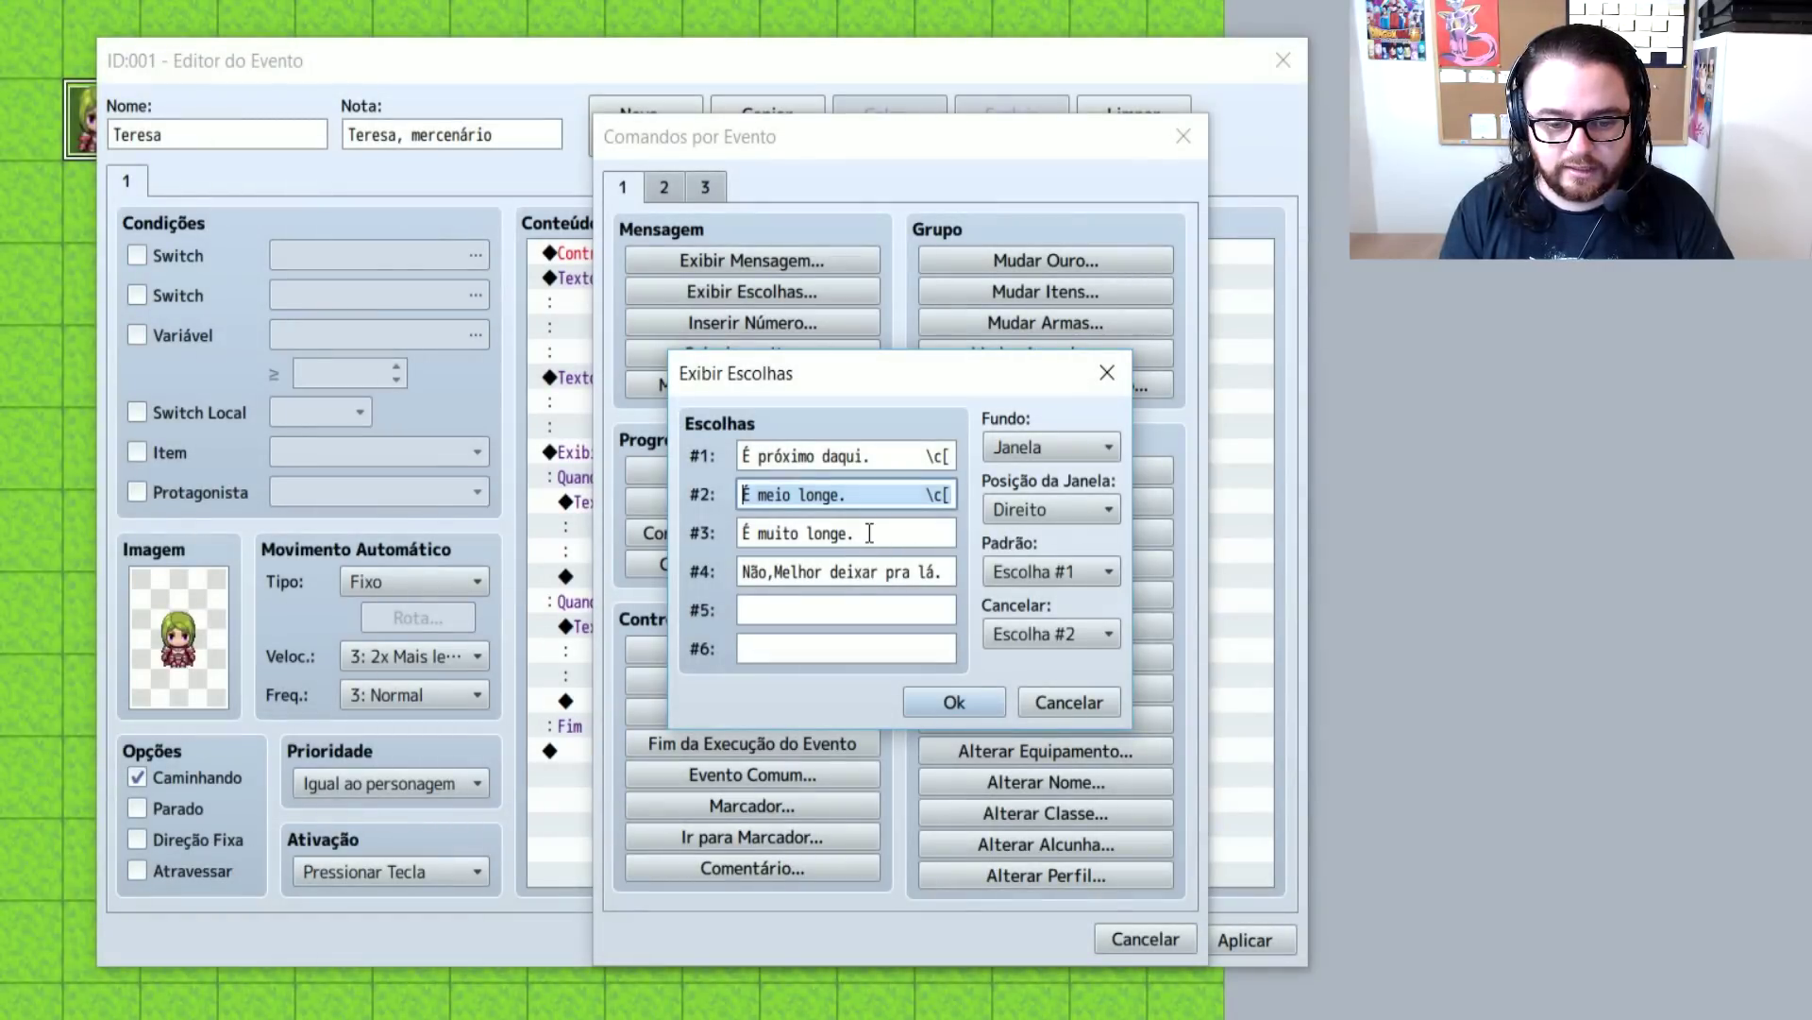
key(Tab)
key(End)
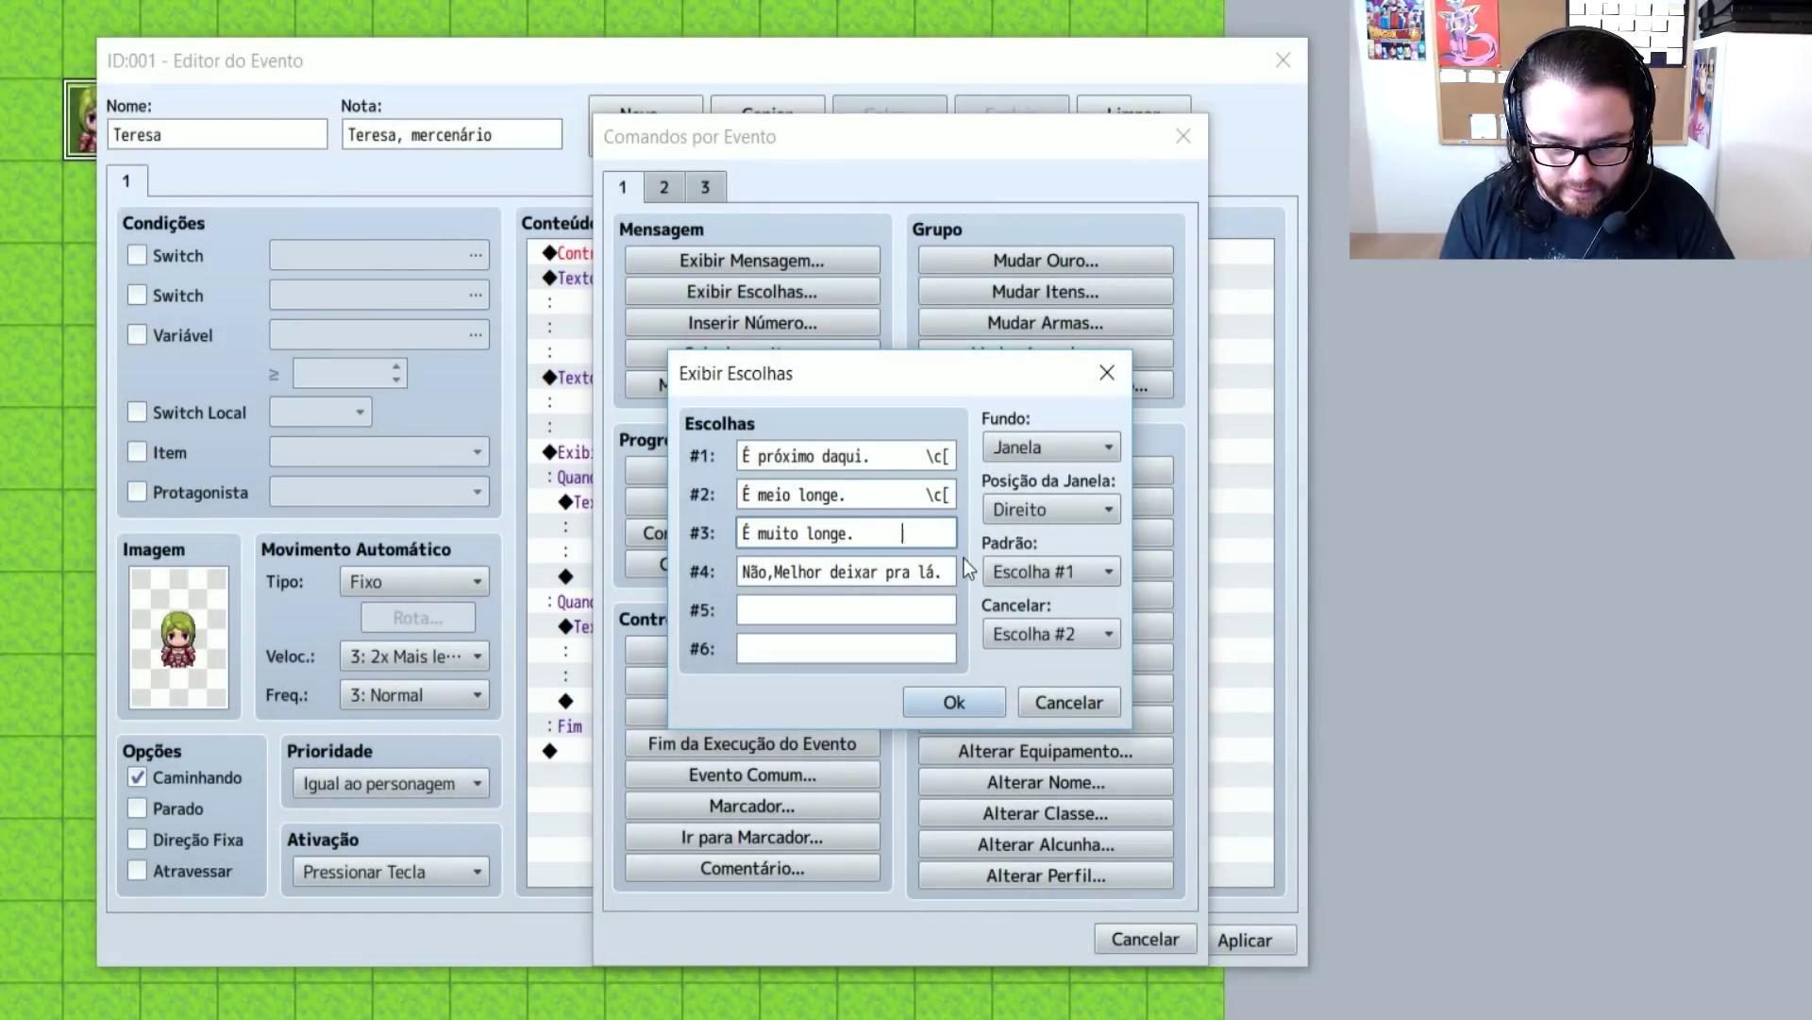
key(ctrl+v)
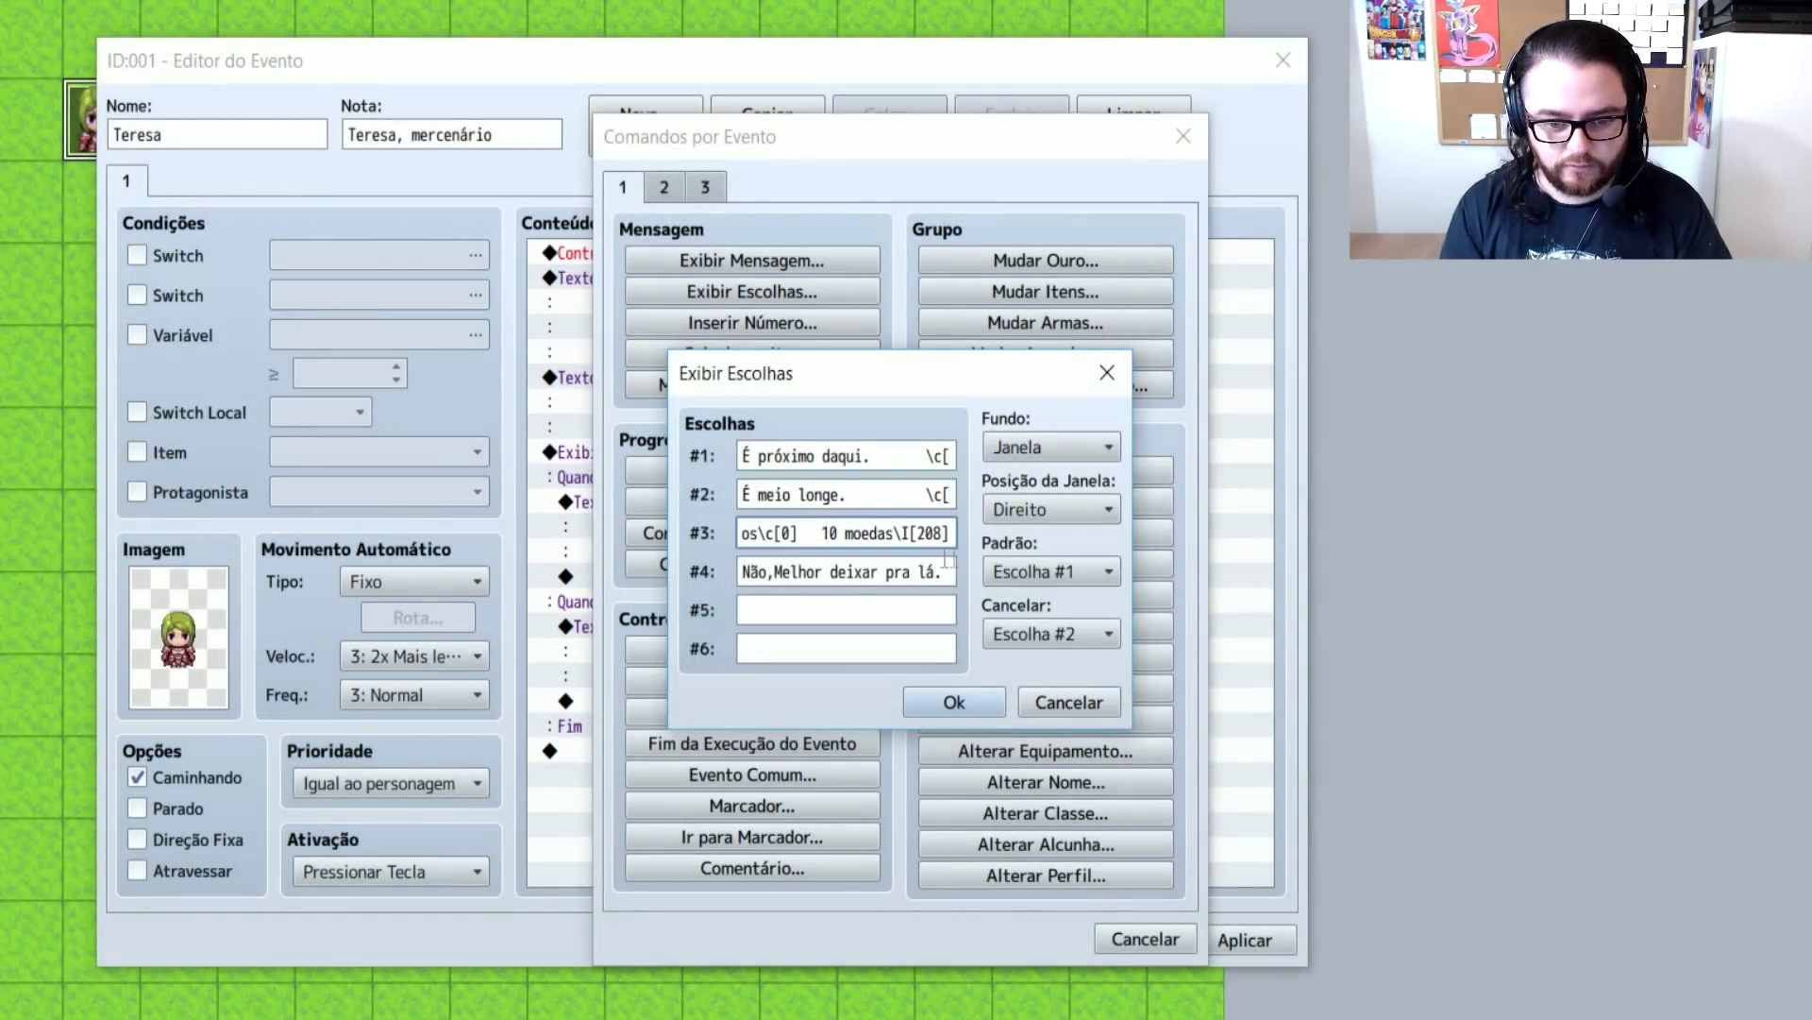
Change the step count in the second choice, "É meio longe.", to 50 passos
triple_click(839, 540)
key(shift+Tab)
key(End)
text(5]25 pas)
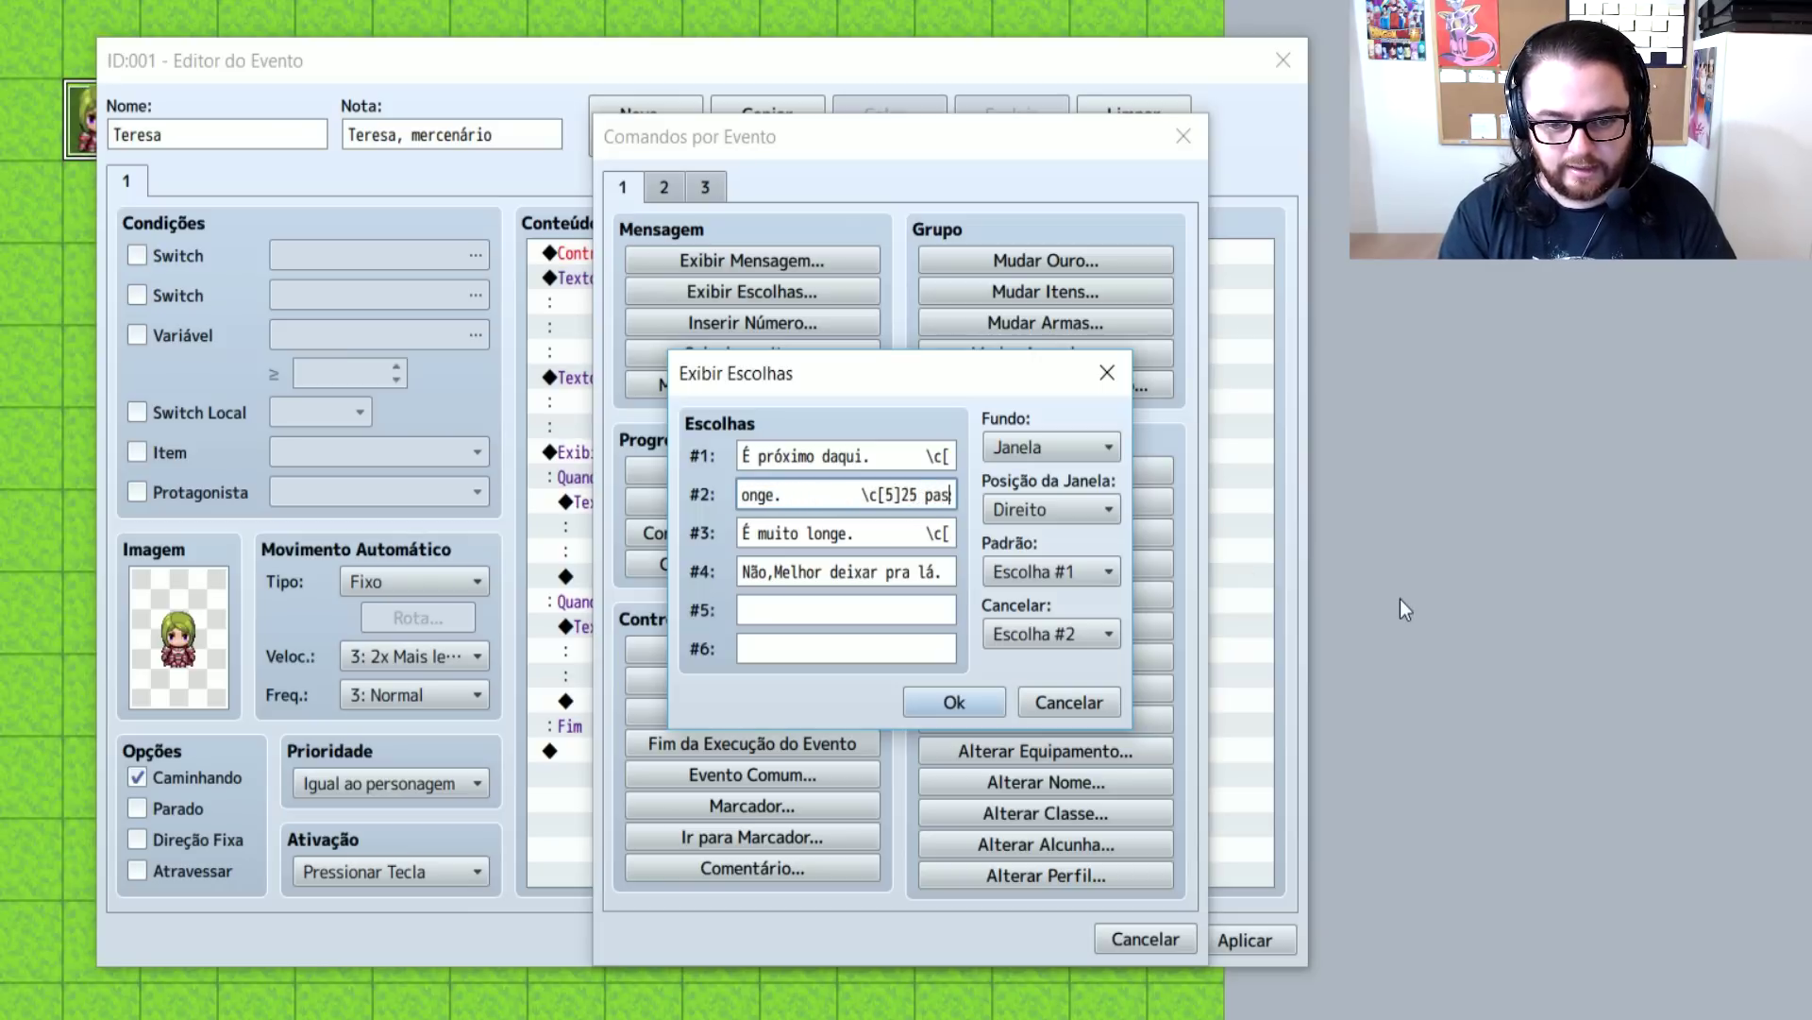
key(Left)
key(Left)
key(Left)
key(Left)
key(BackSpace)
key(BackSpace)
text(50)
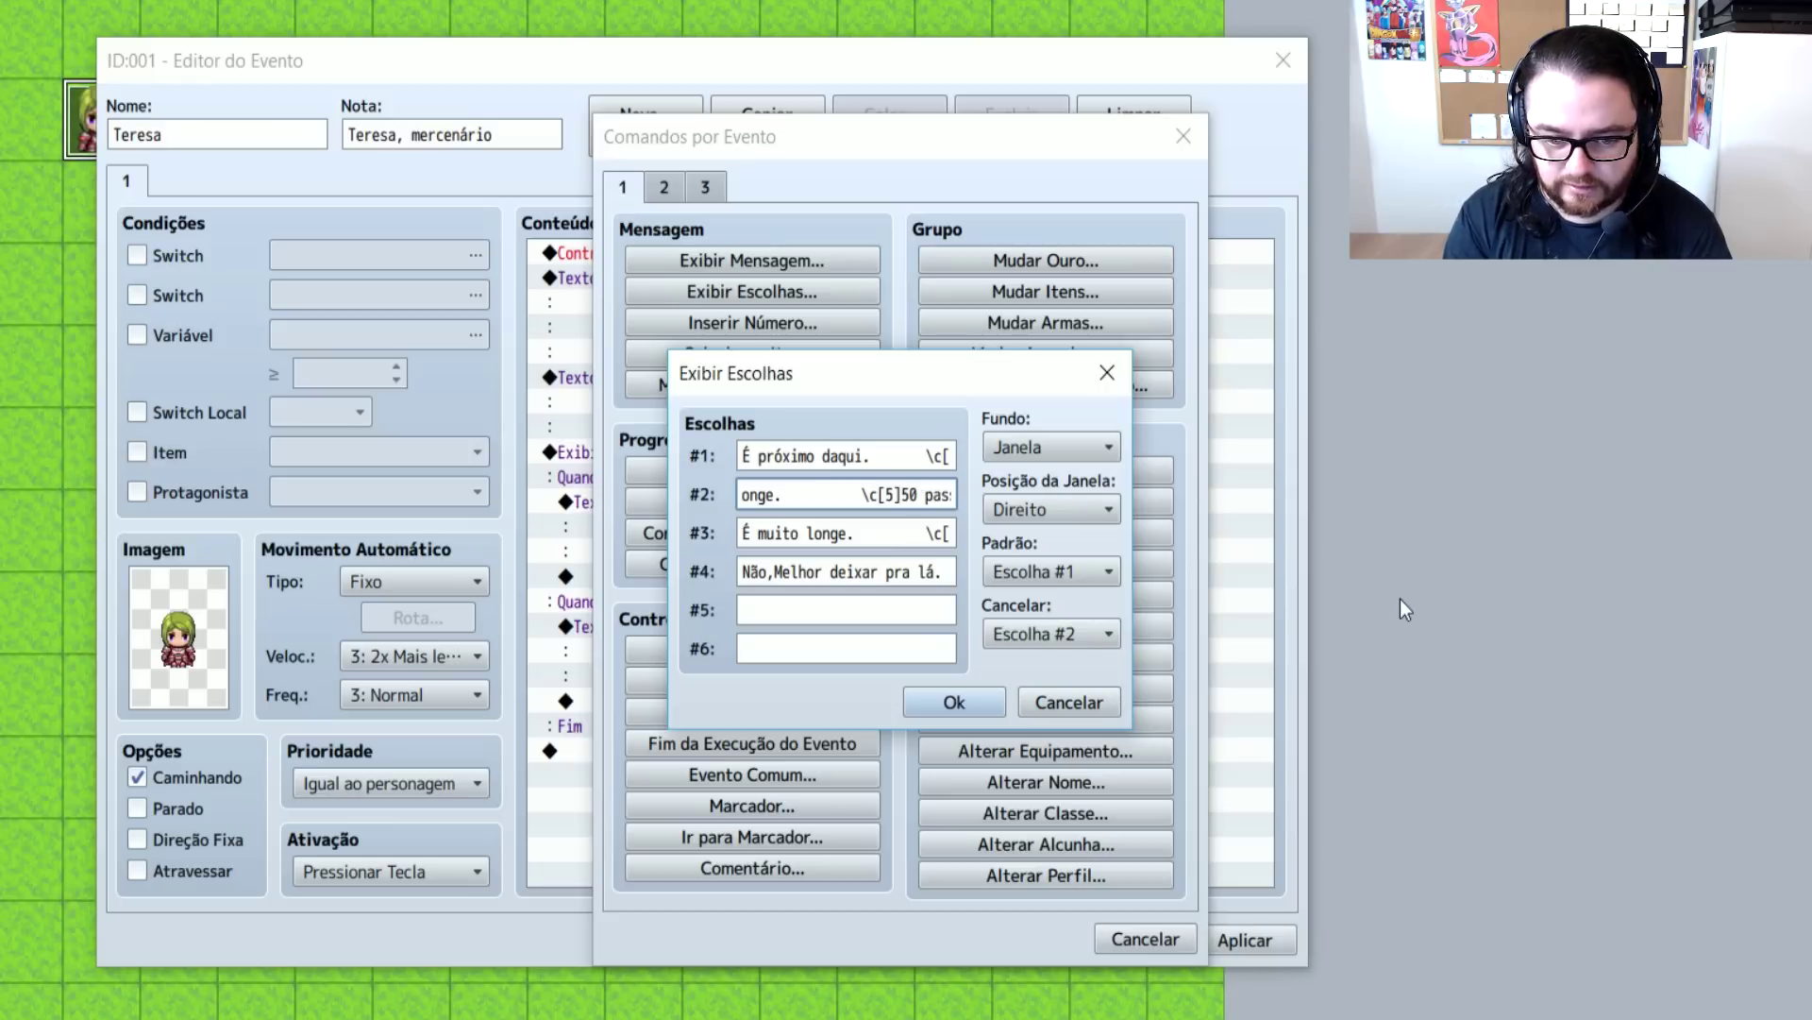
Set the price in the second choice to 20 moedas
key(End)
text(sos\c[0]   10 moedas\I[)
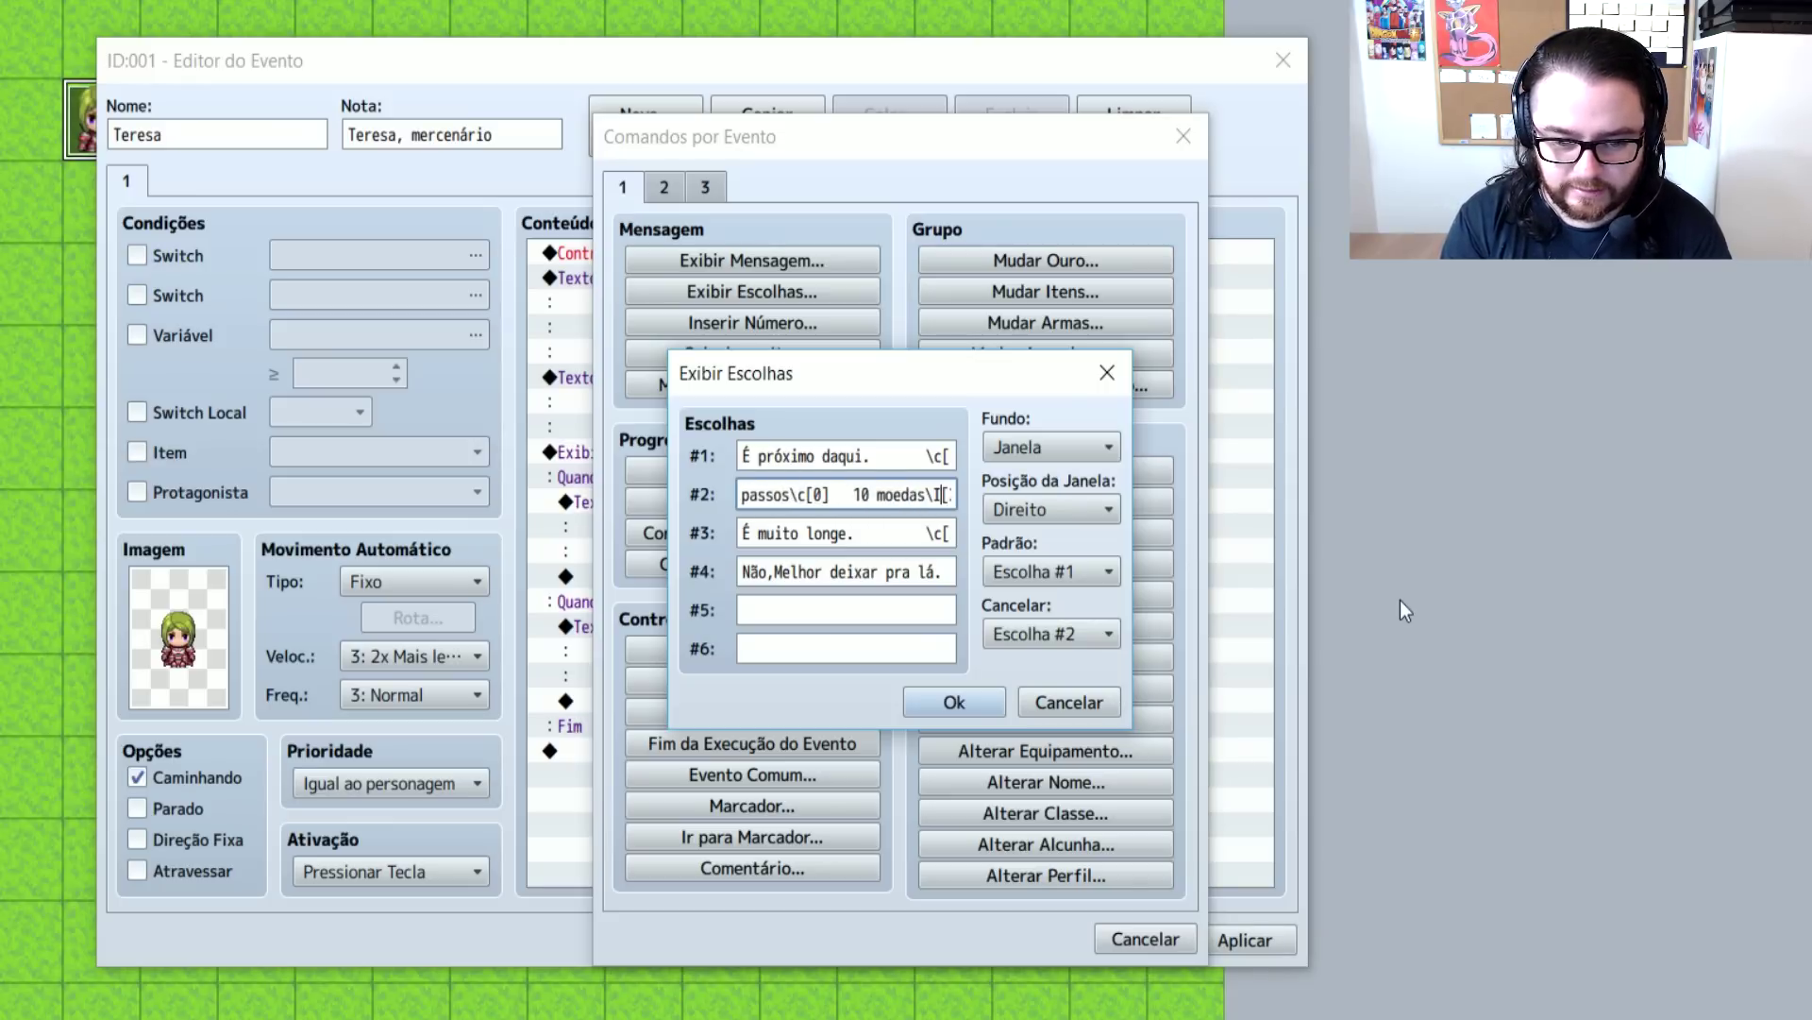
key(Left)
key(Left)
key(Left)
key(Left)
key(Left)
key(Left)
key(Left)
key(Left)
key(Left)
key(BackSpace)
text(2)
Set the price in the third choice, "É muito longe.", to 30 moedas
key(Tab)
key(End)
key(Left)
key(Left)
key(Left)
key(Left)
key(Left)
key(Right)
key(BackSpace)
text(3)
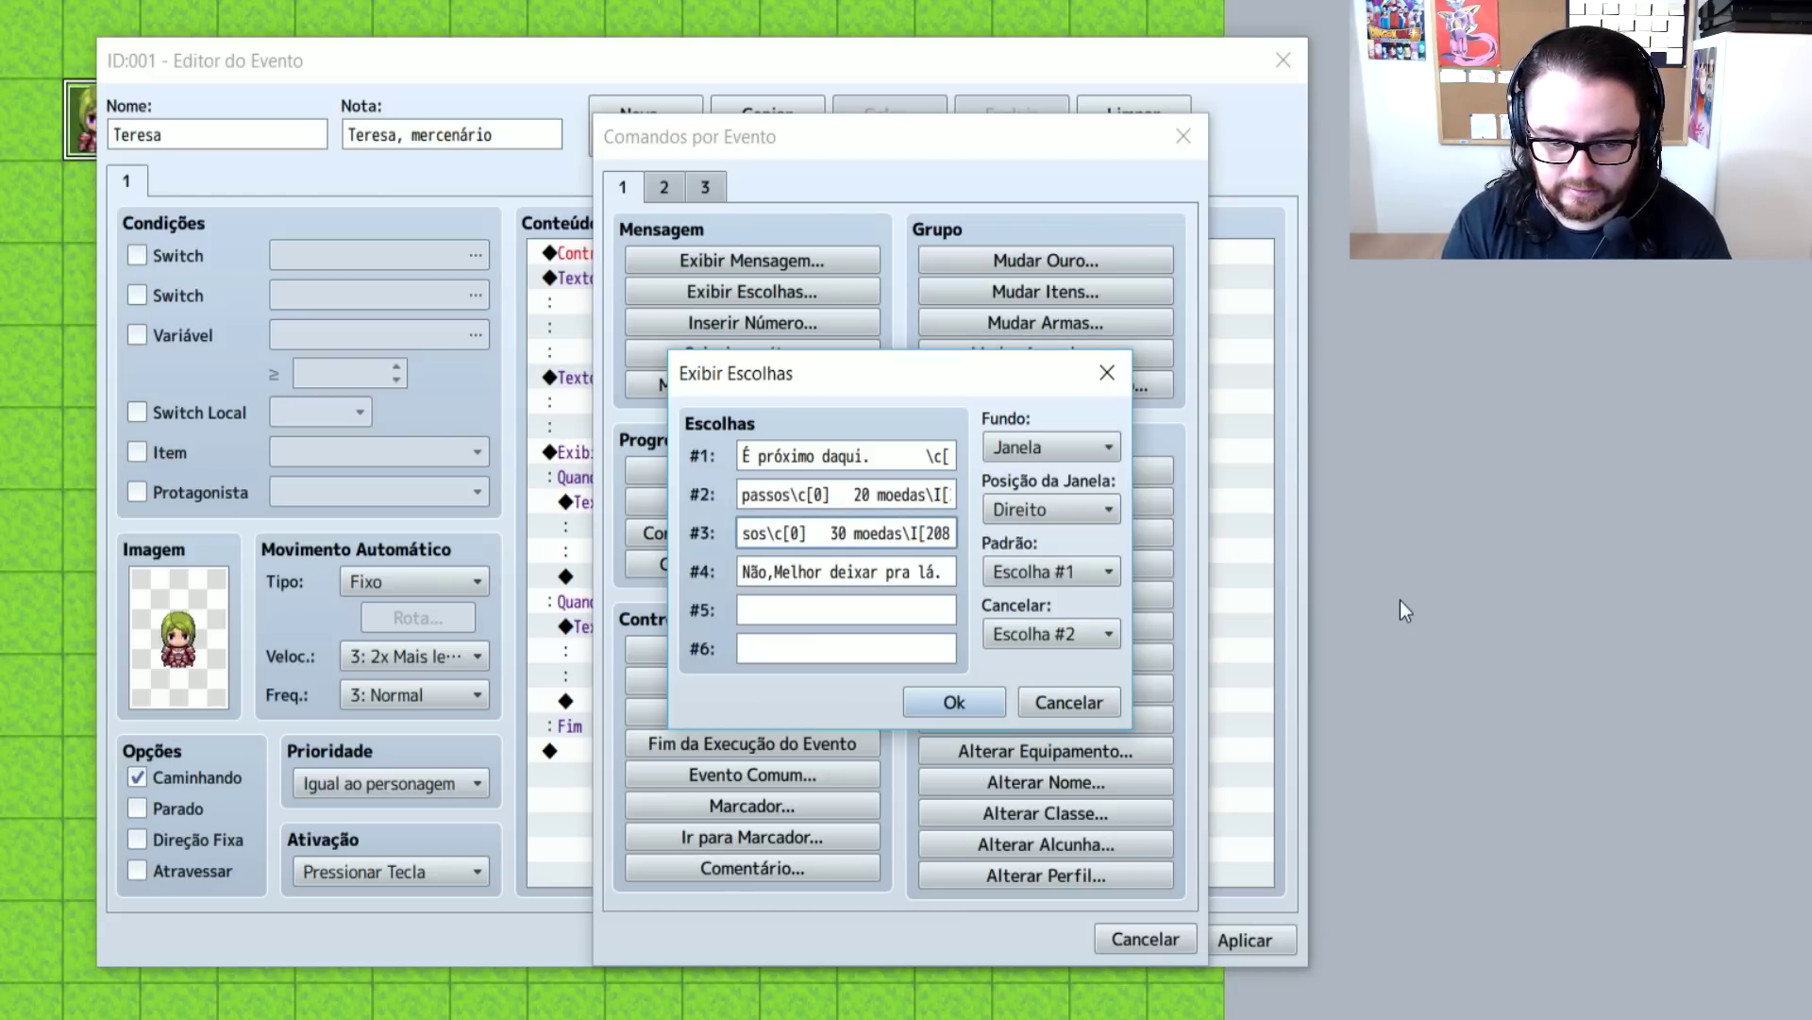
Change the third choice's step count to 75 passos, then confirm the choices and the event
key(Home)
key(BackSpace)
key(Delete)
text(75)
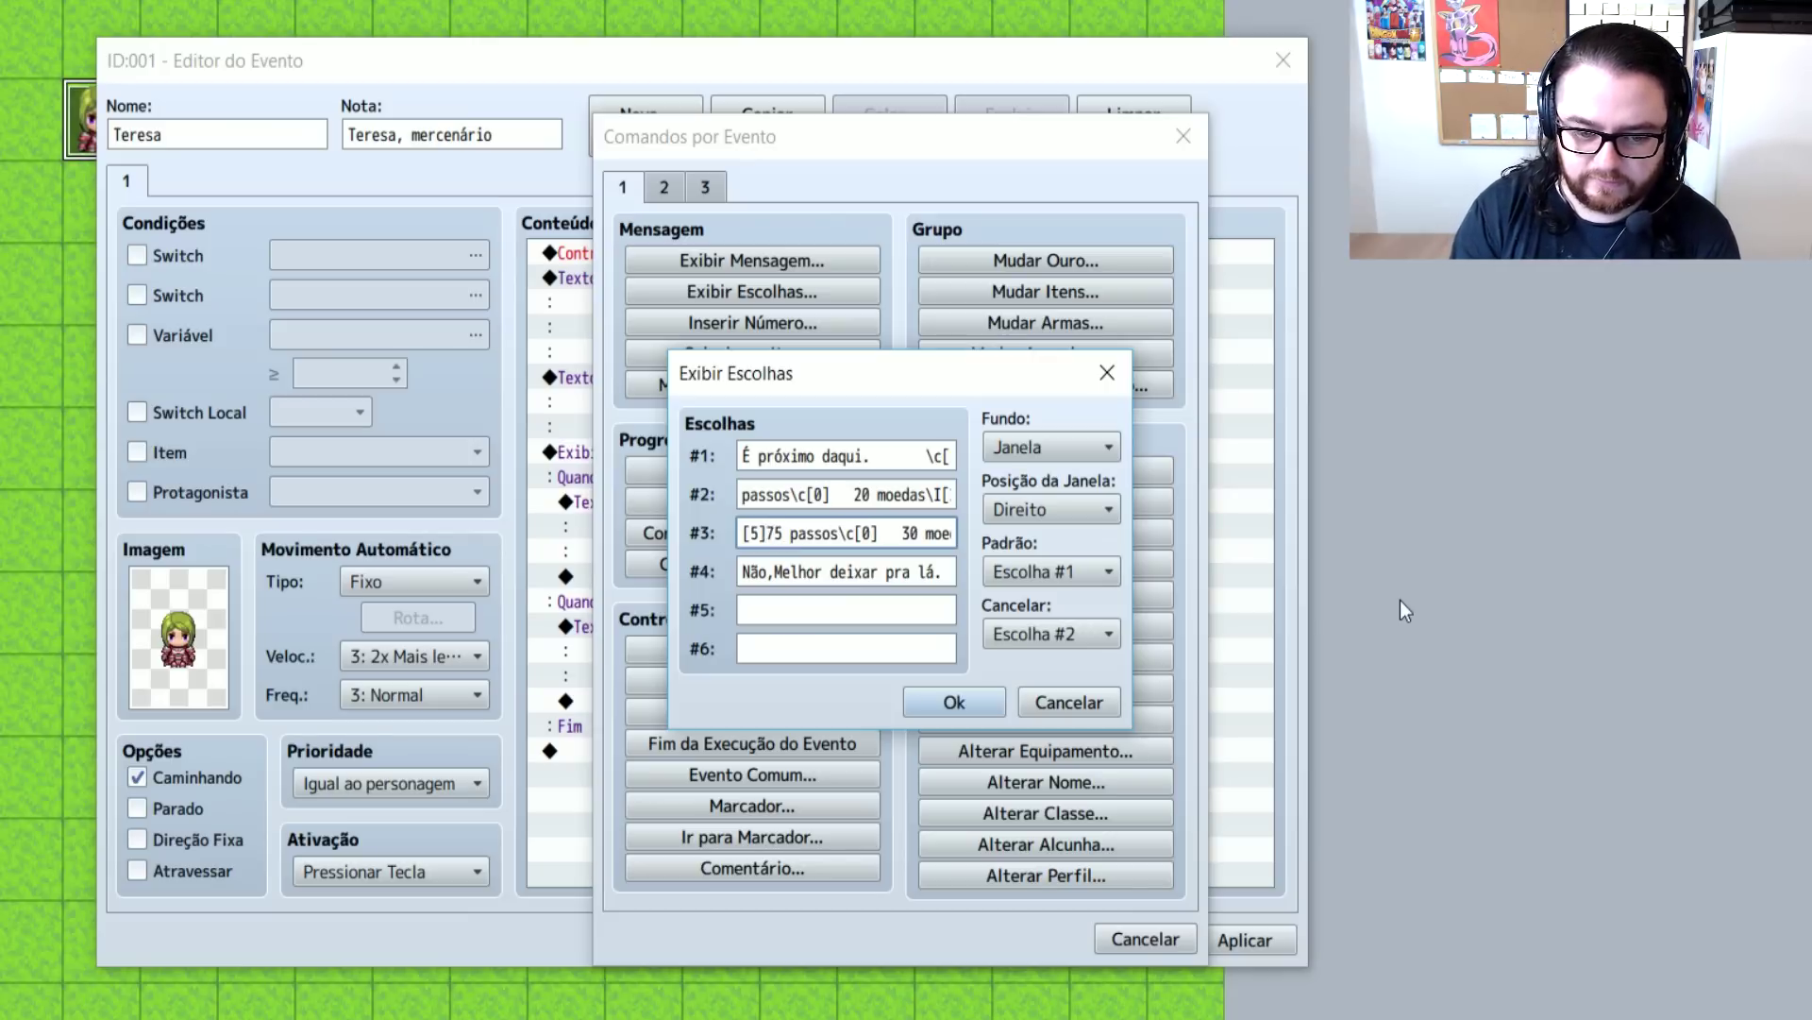
key(Left)
key(Left)
key(Left)
key(Left)
key(Left)
key(Left)
key(Left)
key(Left)
key(Left)
key(Left)
key(Left)
key(Left)
key(Left)
key(Left)
key(Left)
key(Left)
key(Left)
key(Left)
key(Left)
key(Left)
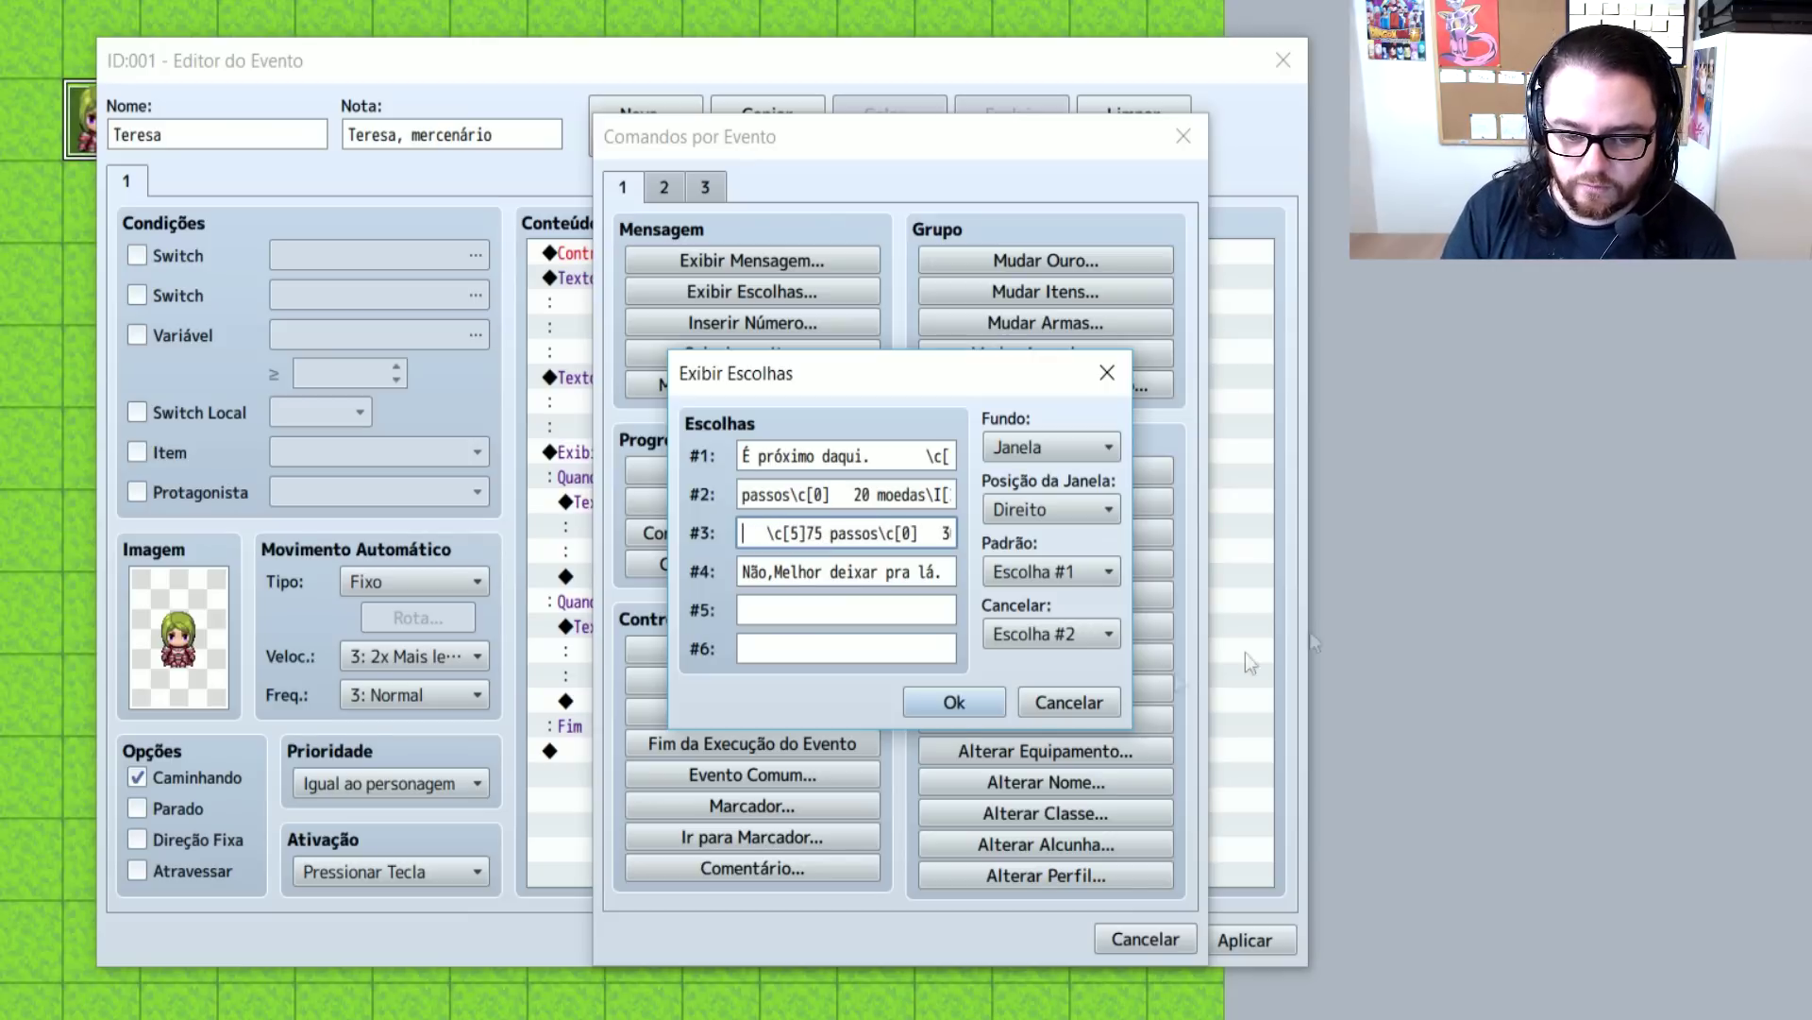
click(804, 500)
key(Home)
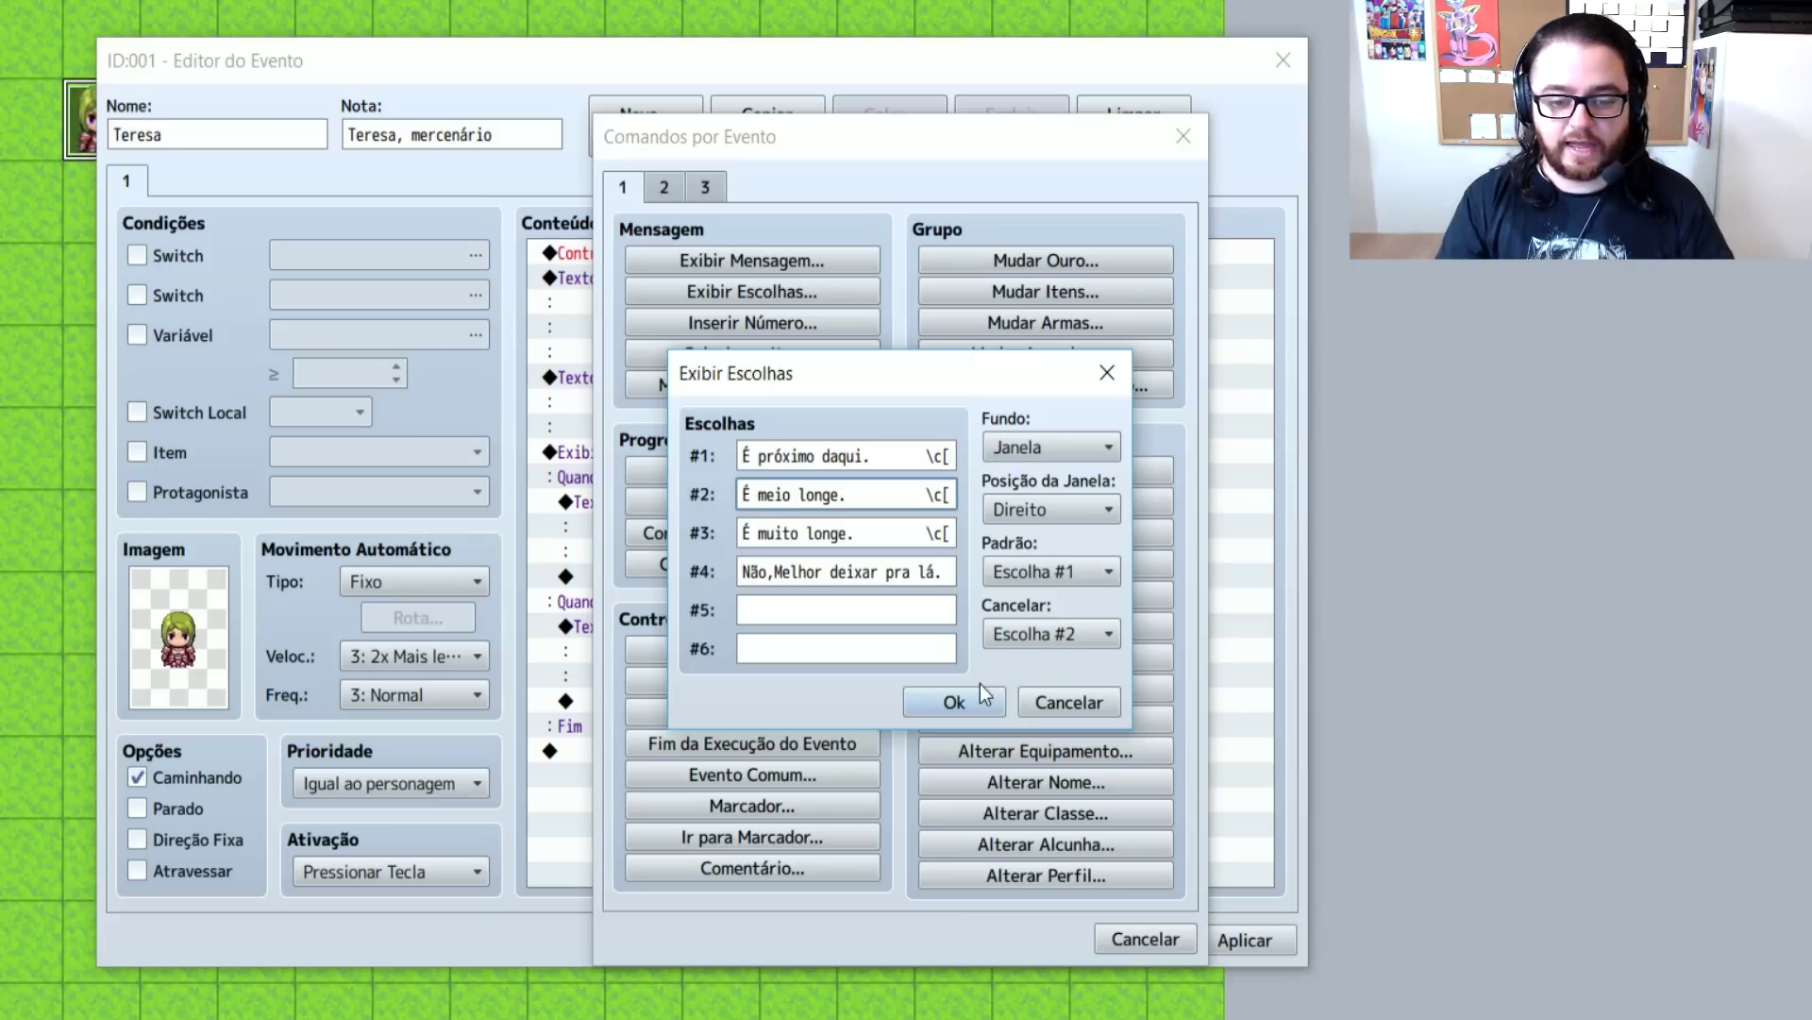
click(949, 702)
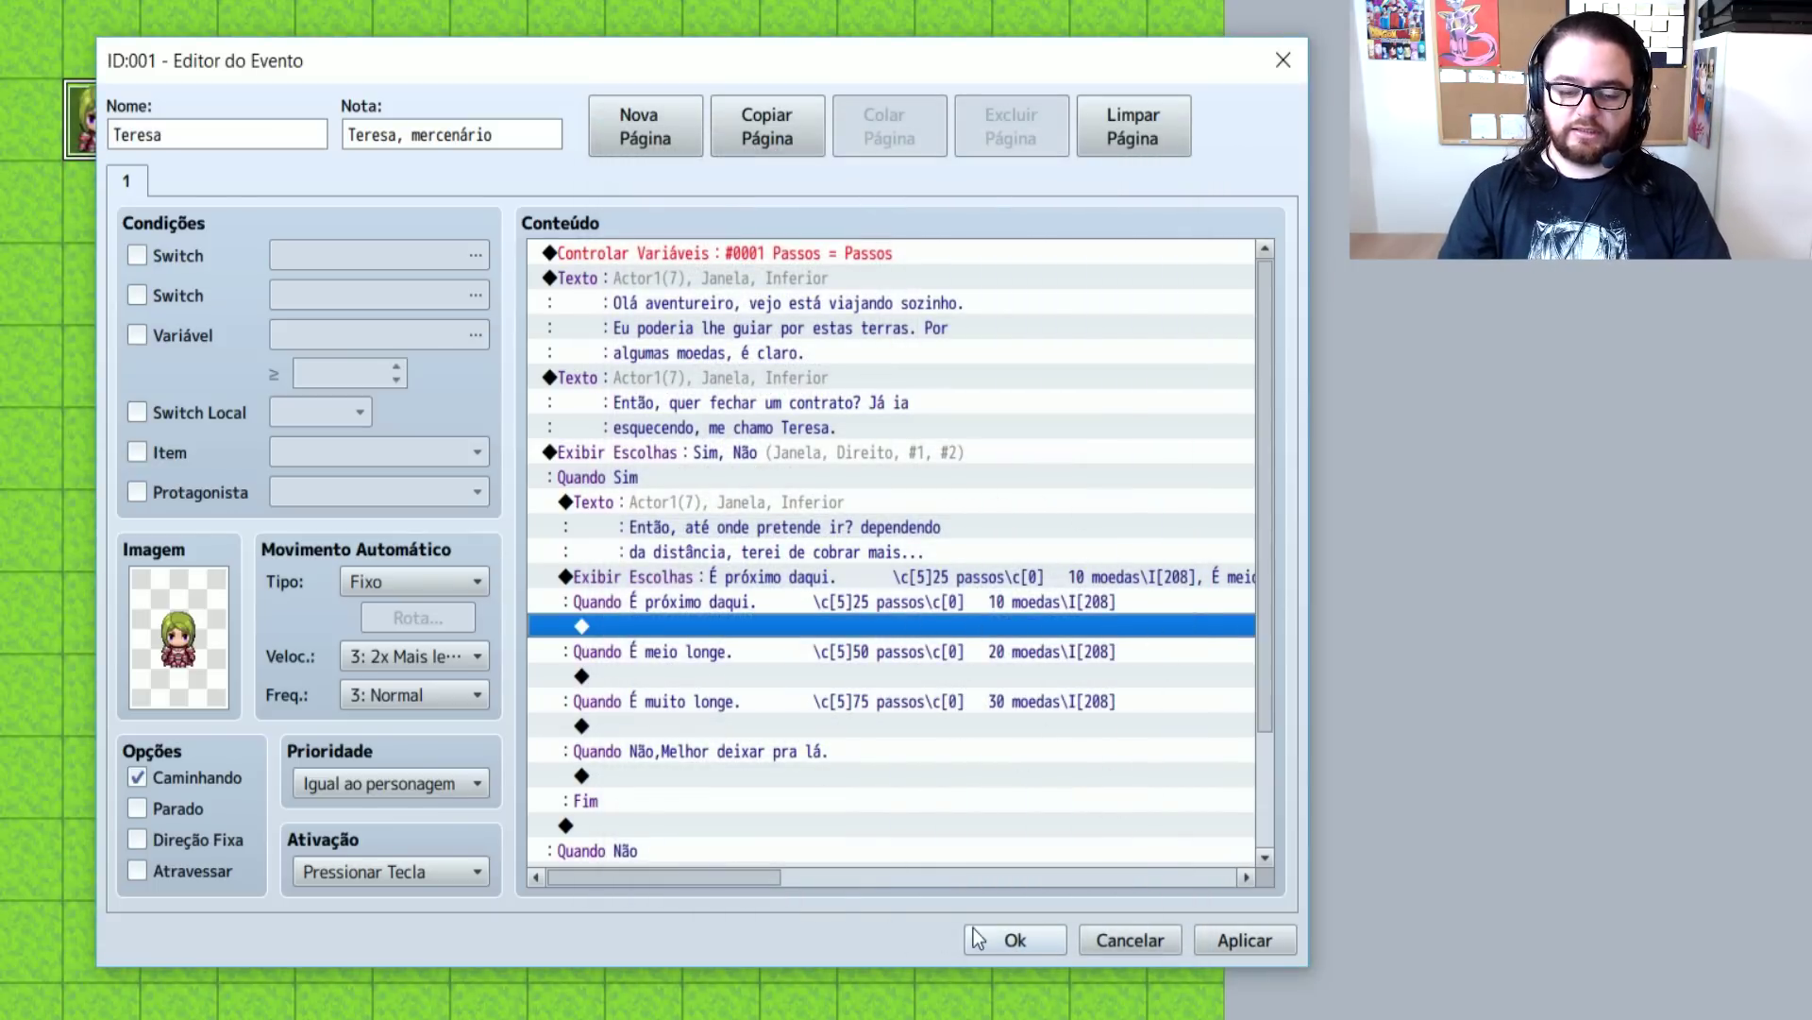
click(1012, 949)
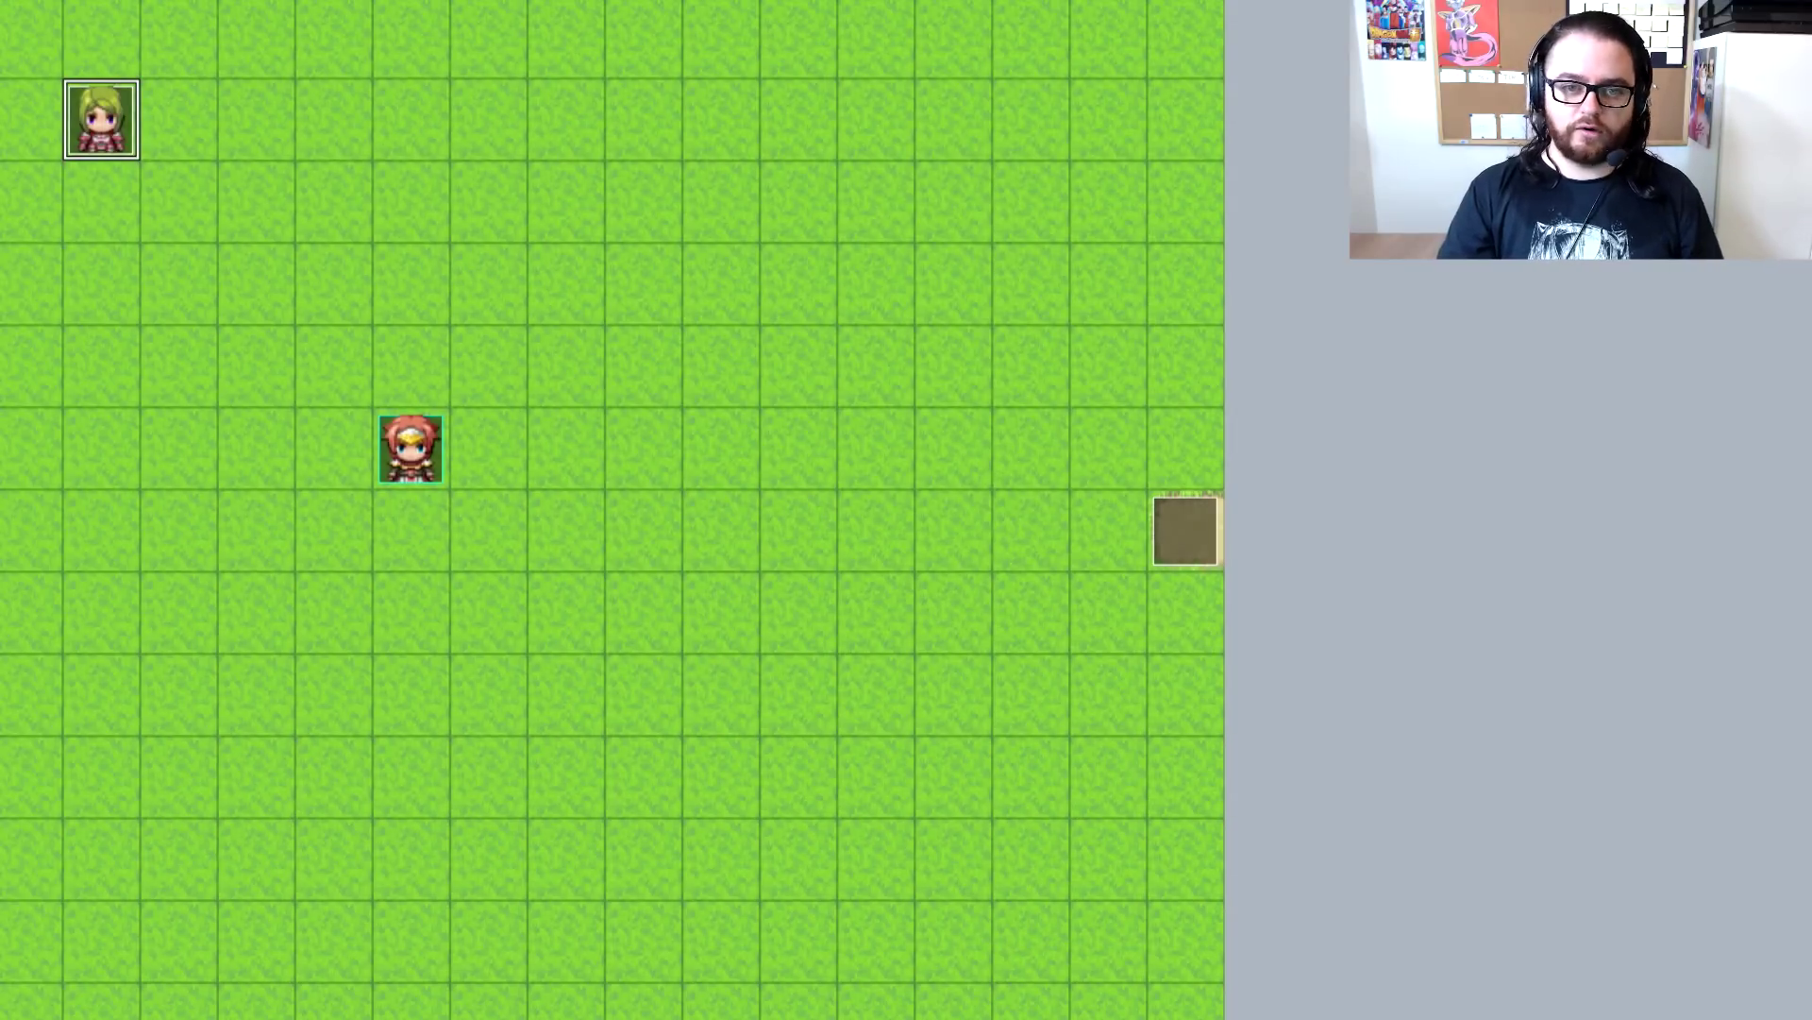
Playtest Teresa's contract choices in the game and close the test window
click(566, 564)
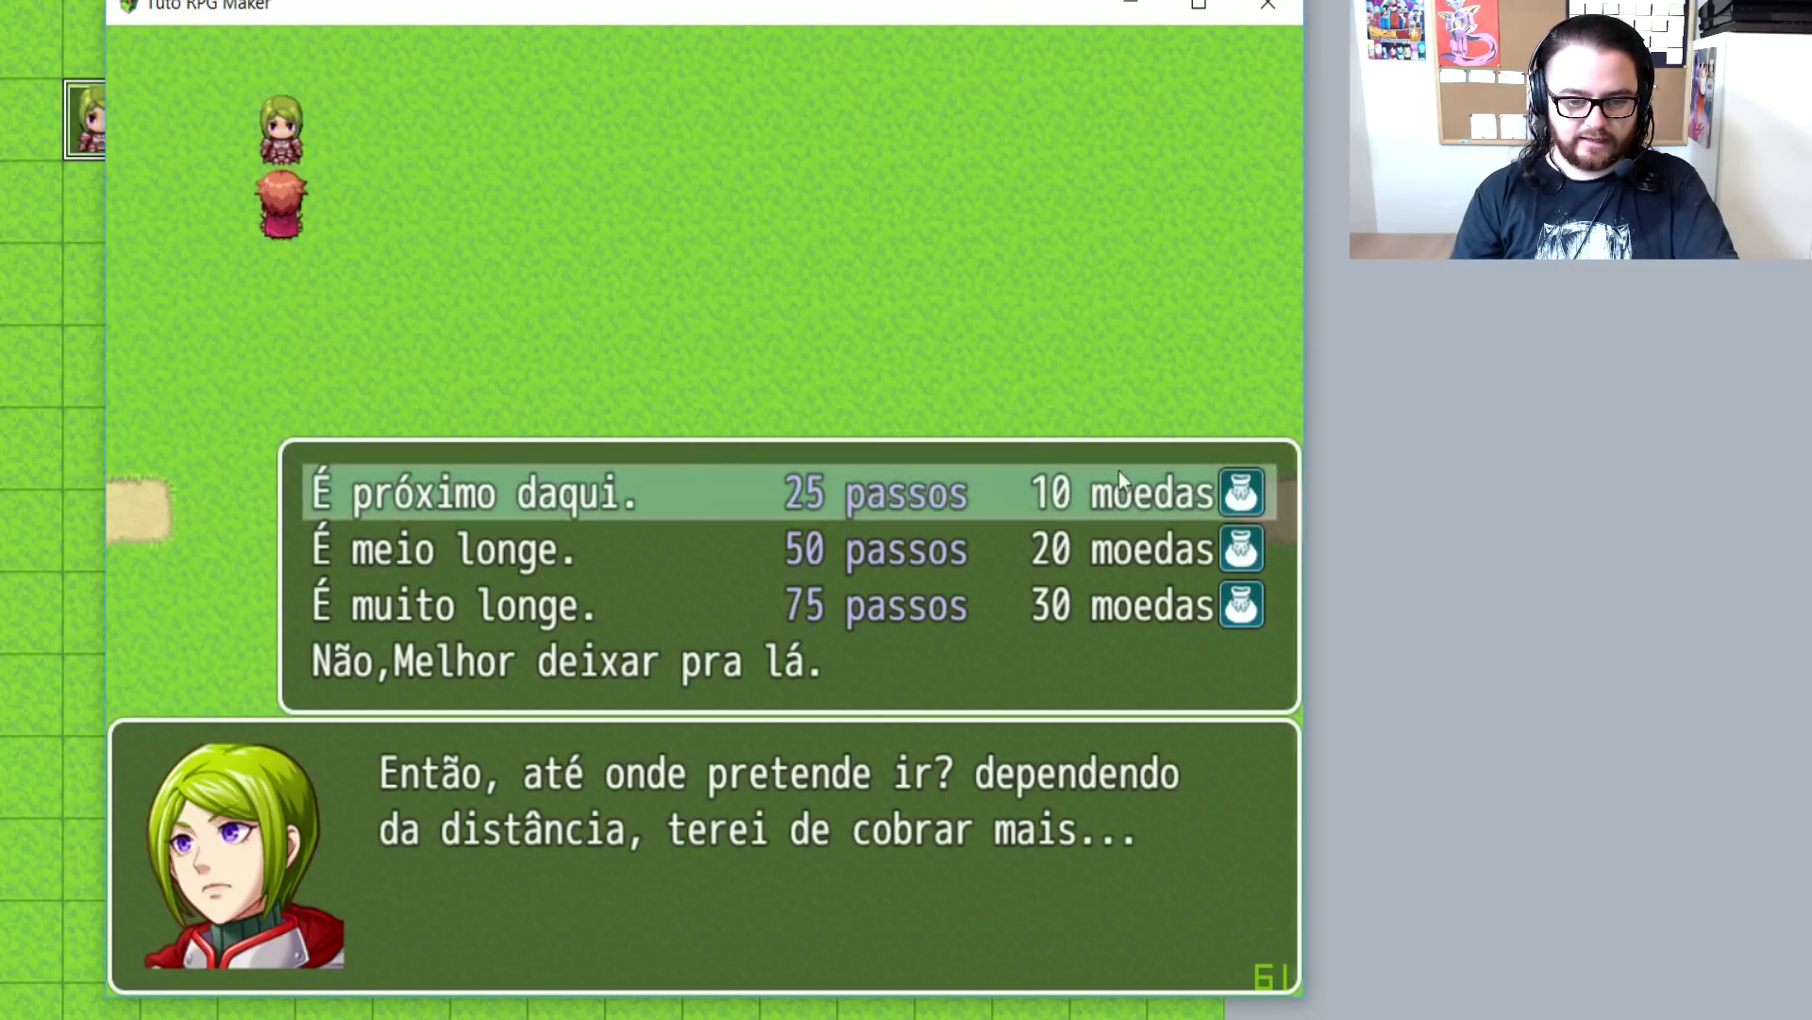
click(1268, 4)
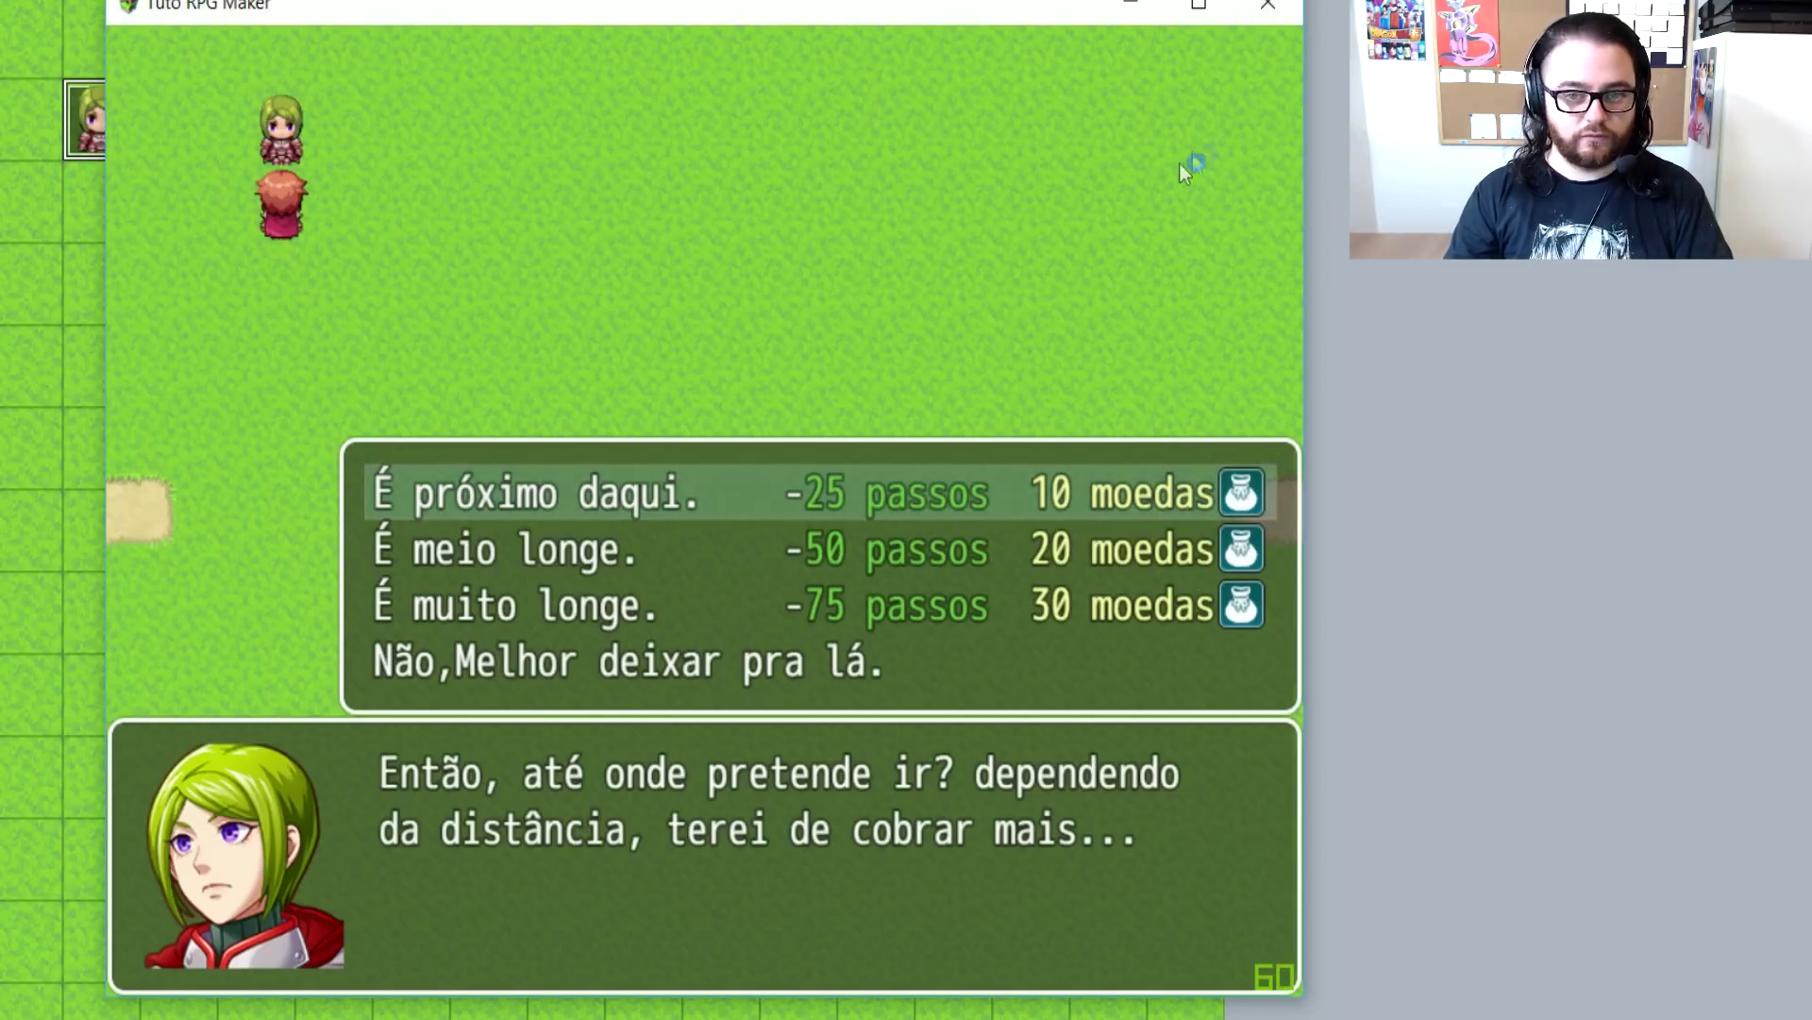
click(1250, 22)
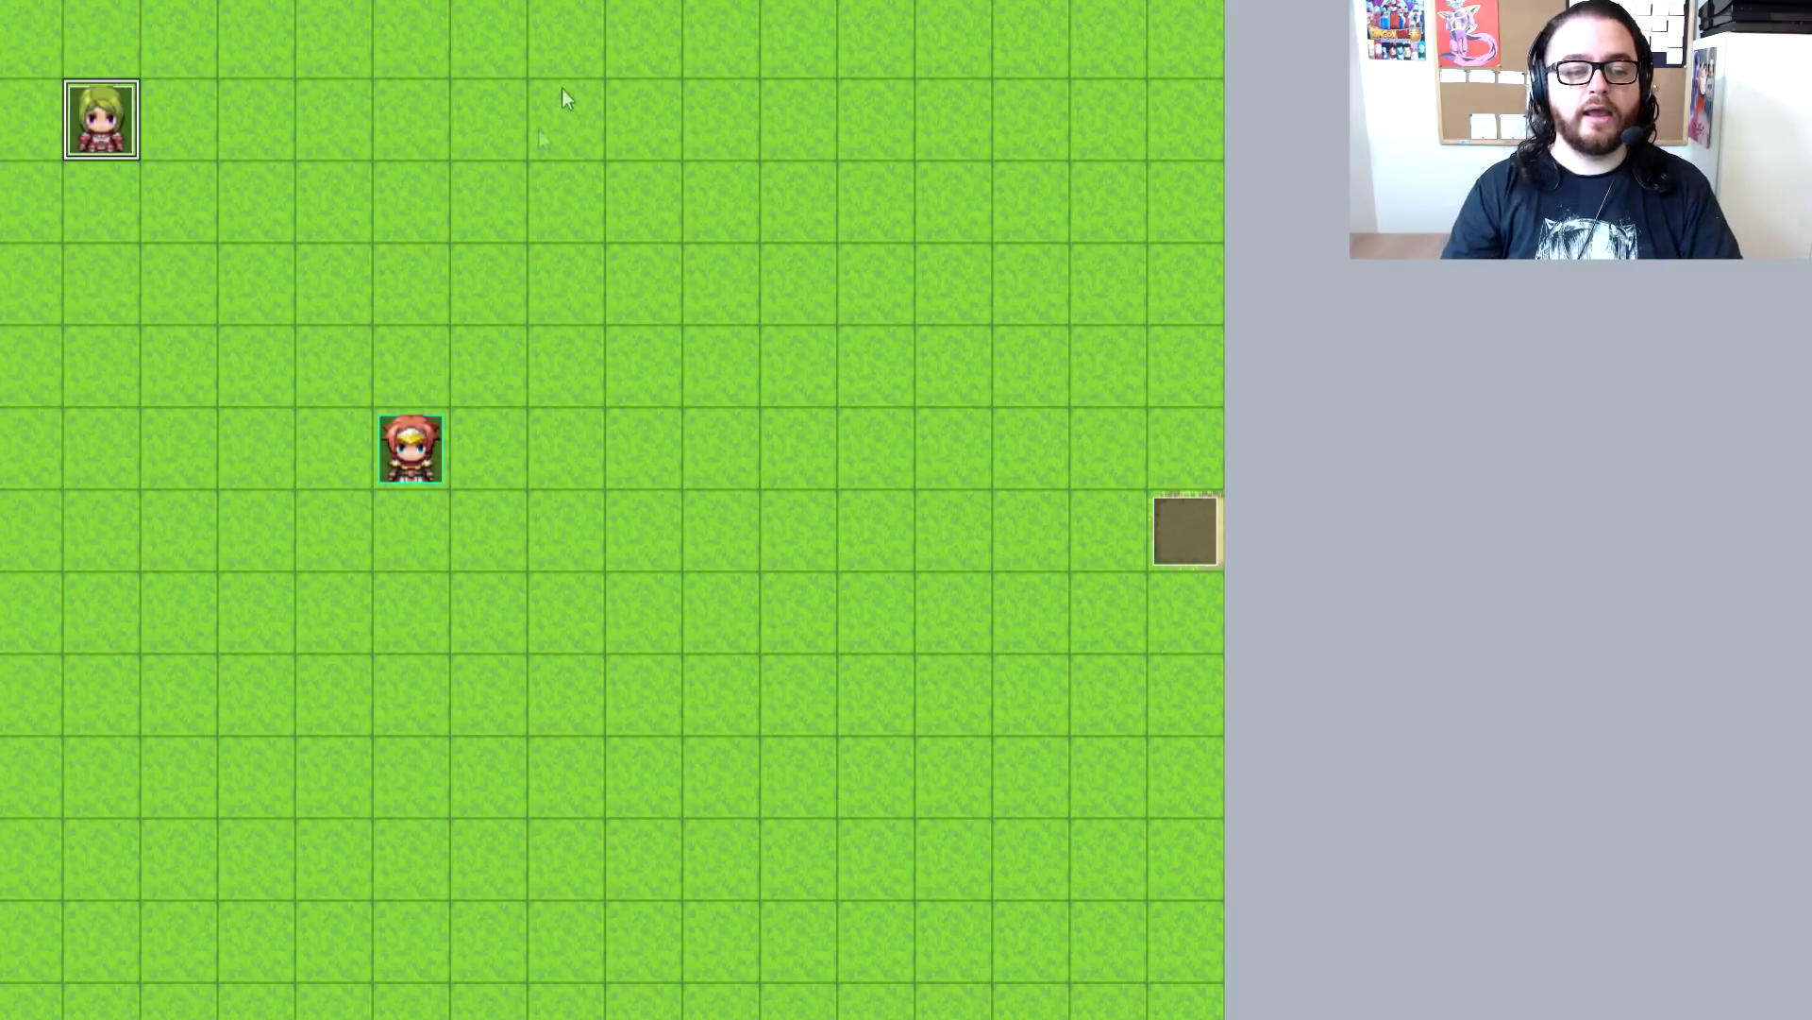
Reopen Teresa's event and correct the last distance choice to "Não, melhor deixar pra lá."
double_click(100, 153)
scroll(736, 524, down, 2)
click(772, 480)
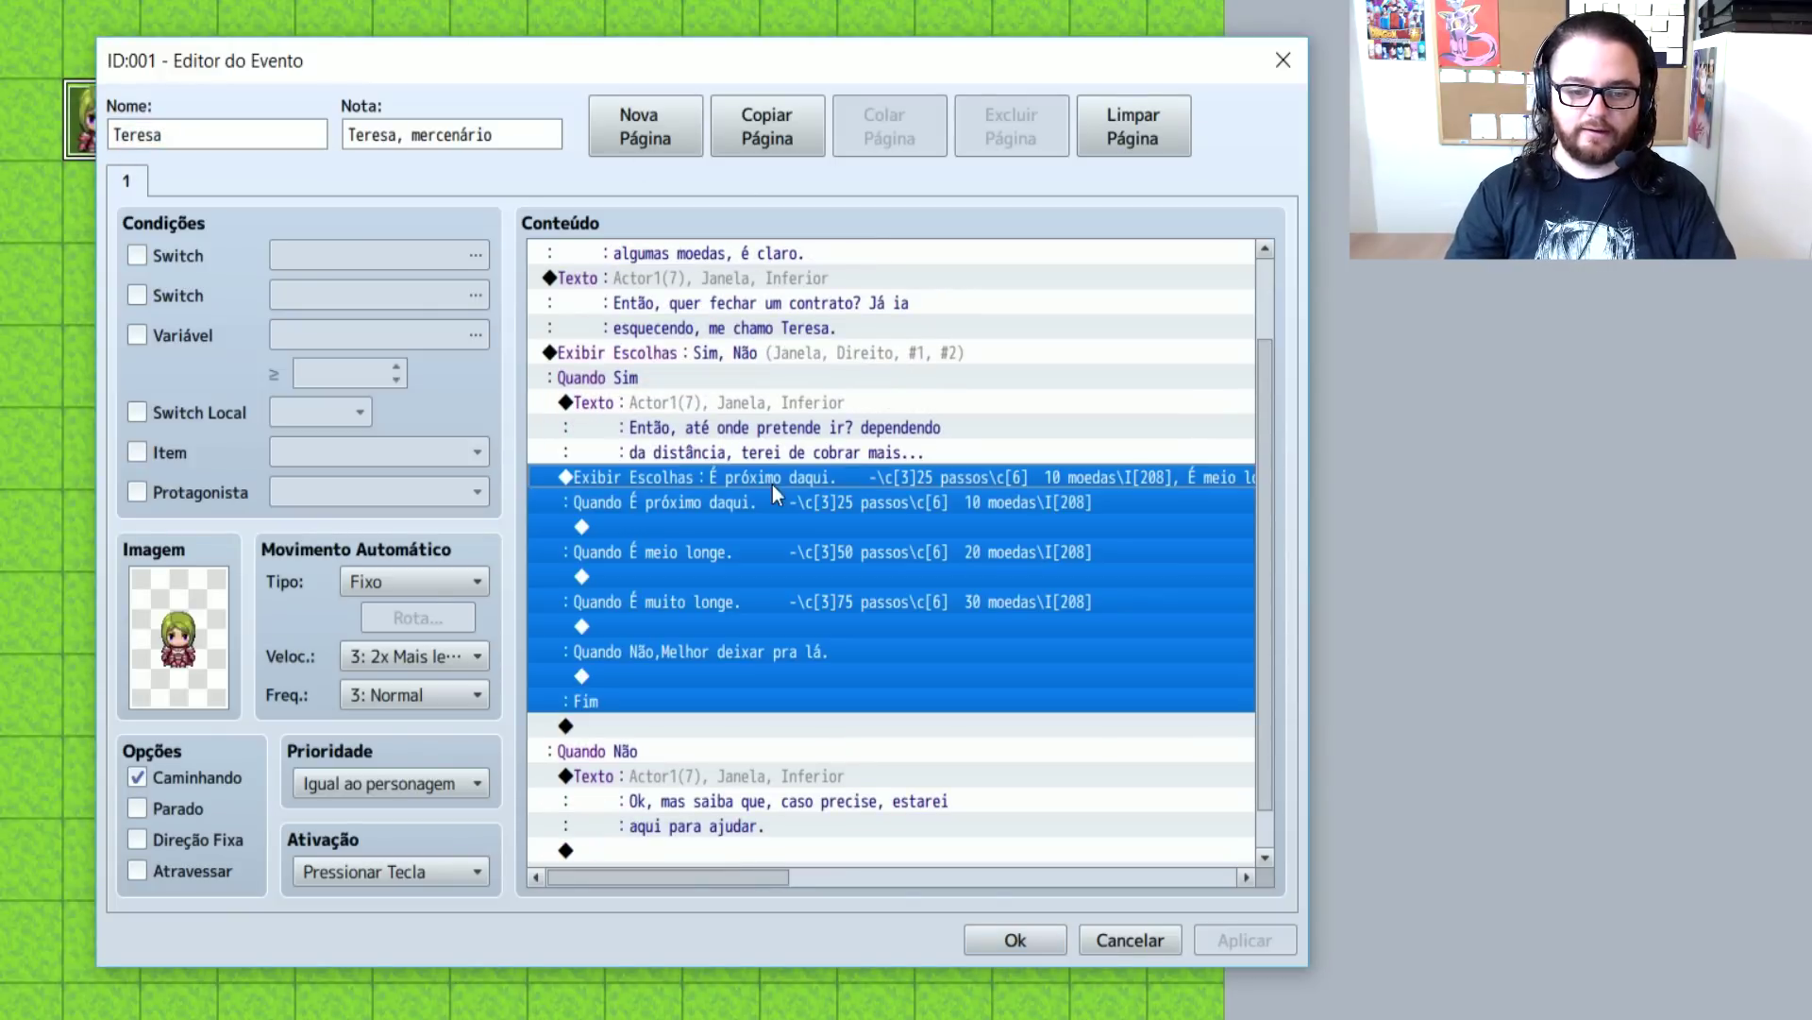
click(829, 507)
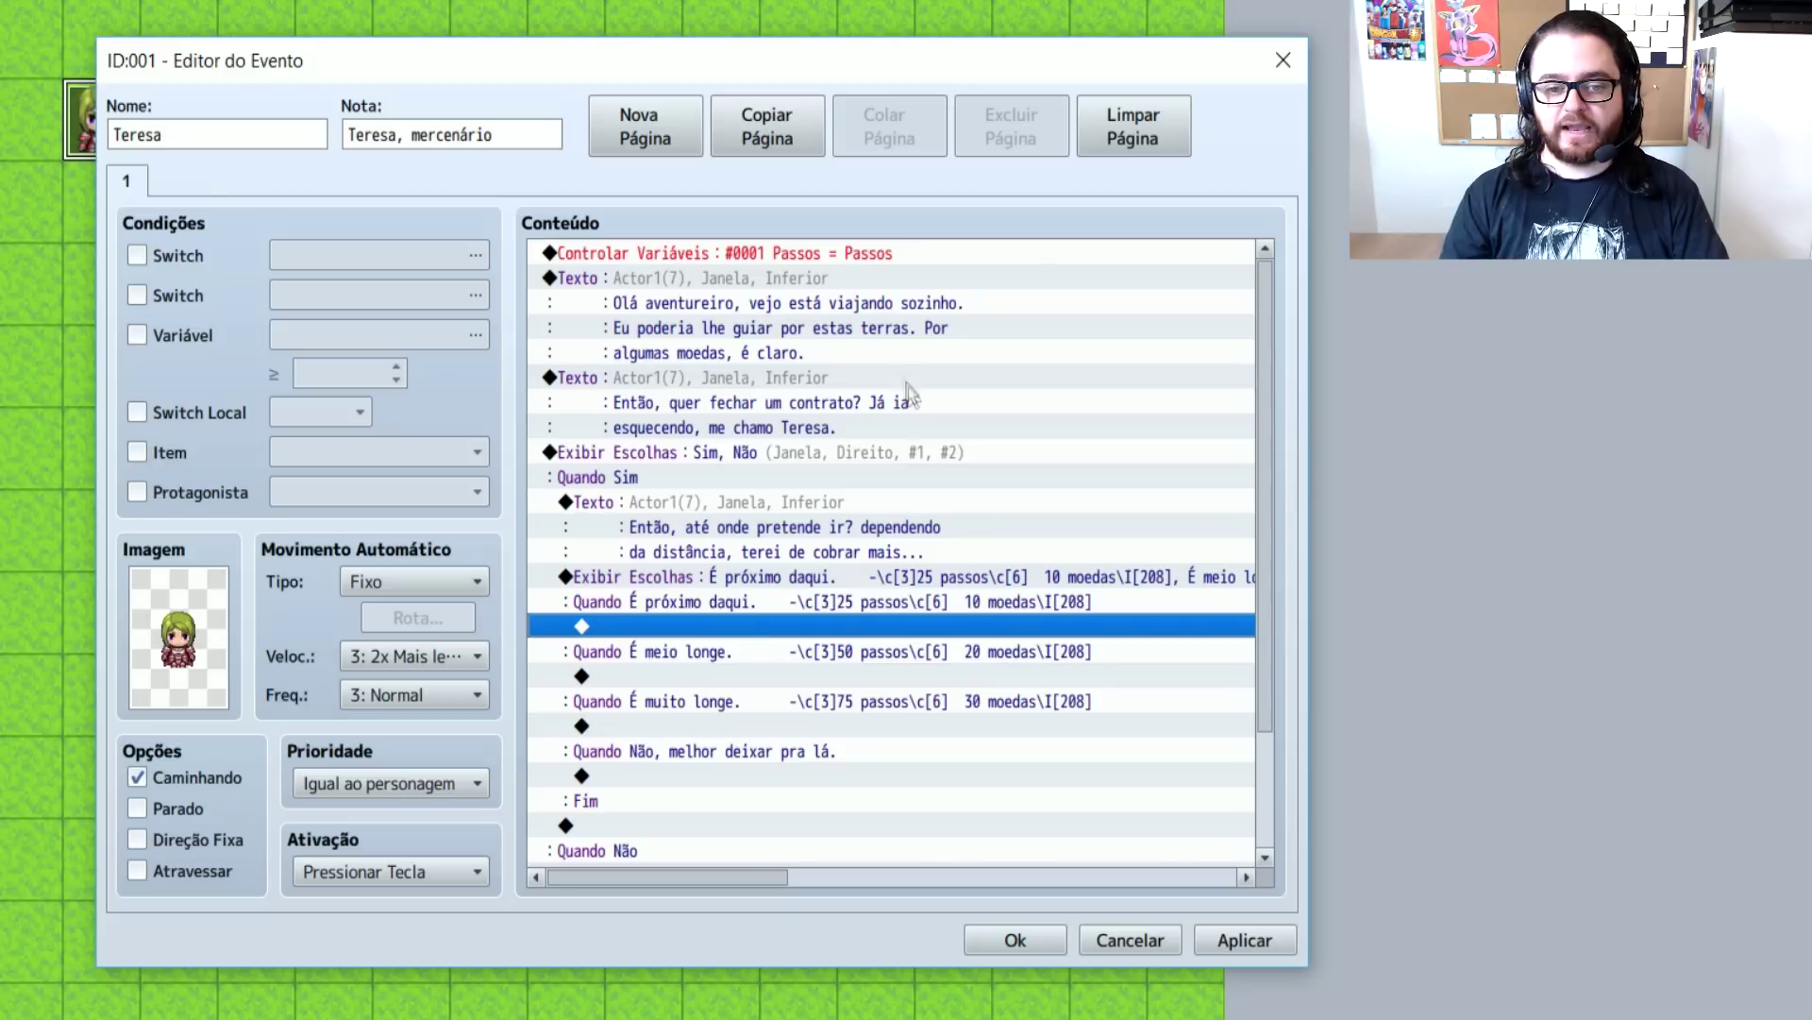
Copy the Passos variable command from the start of the event into the "É próximo daqui." branch
click(853, 261)
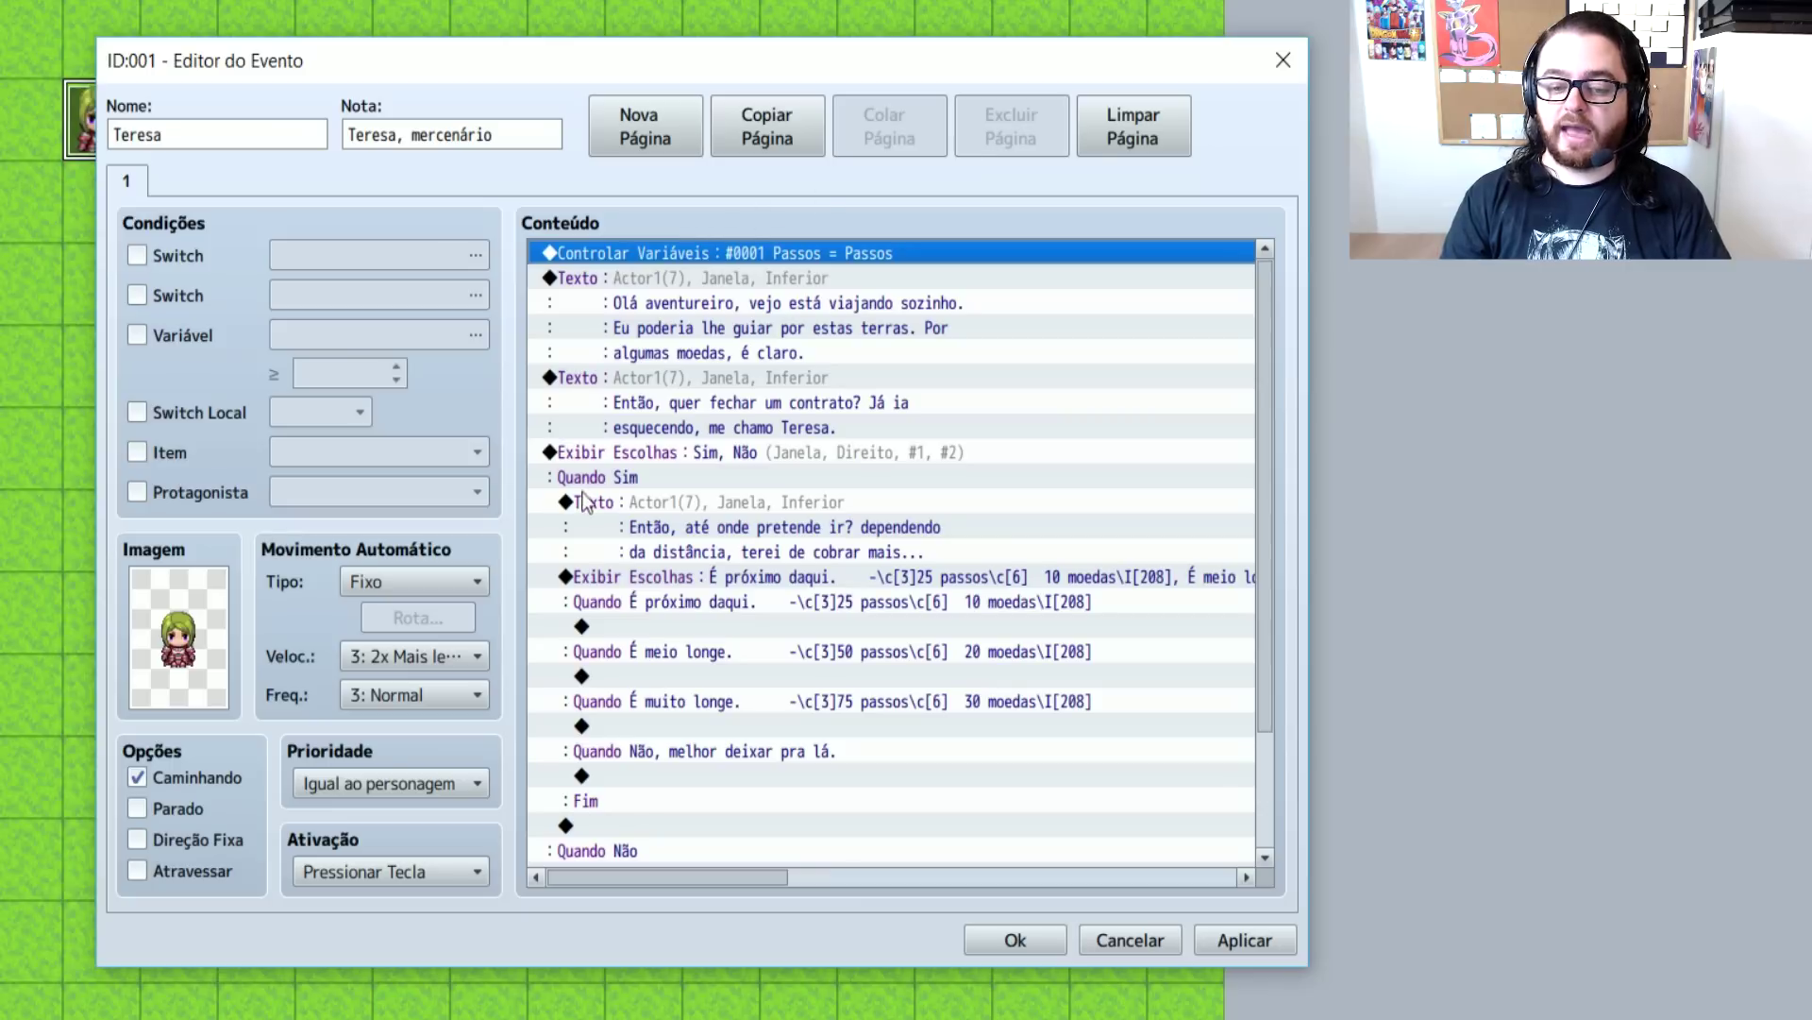
click(838, 601)
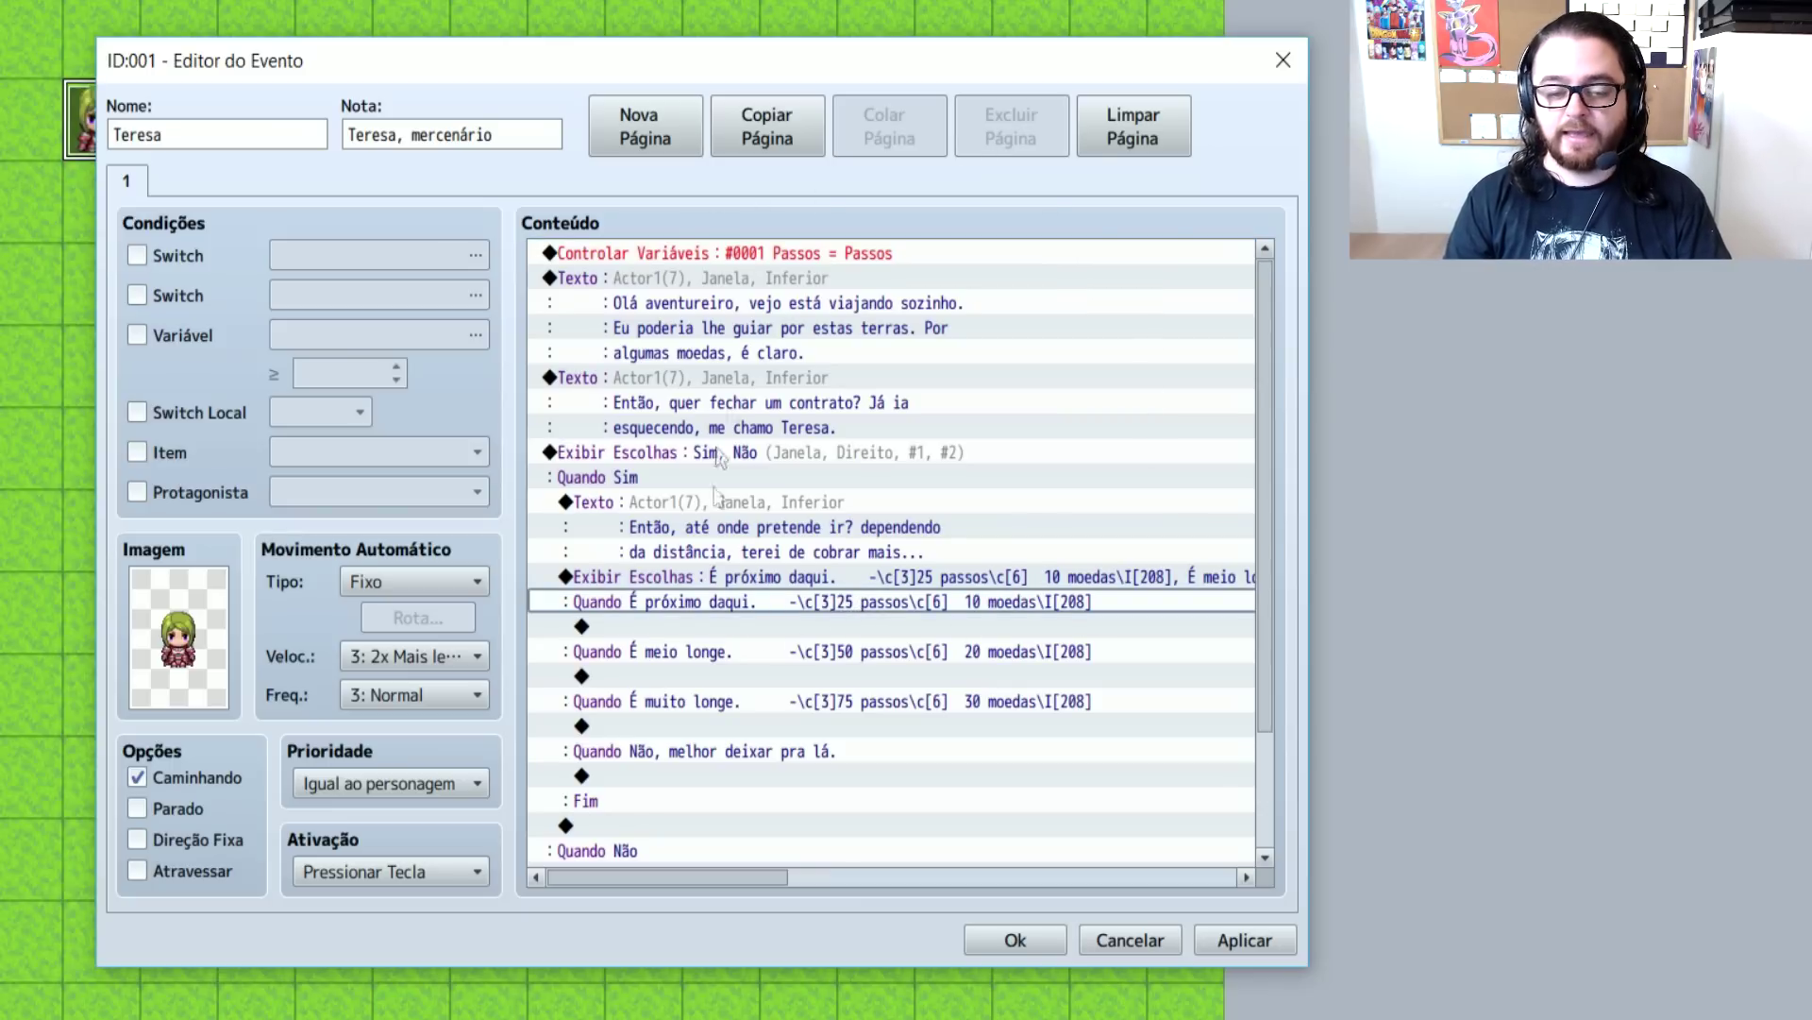
click(719, 259)
click(803, 628)
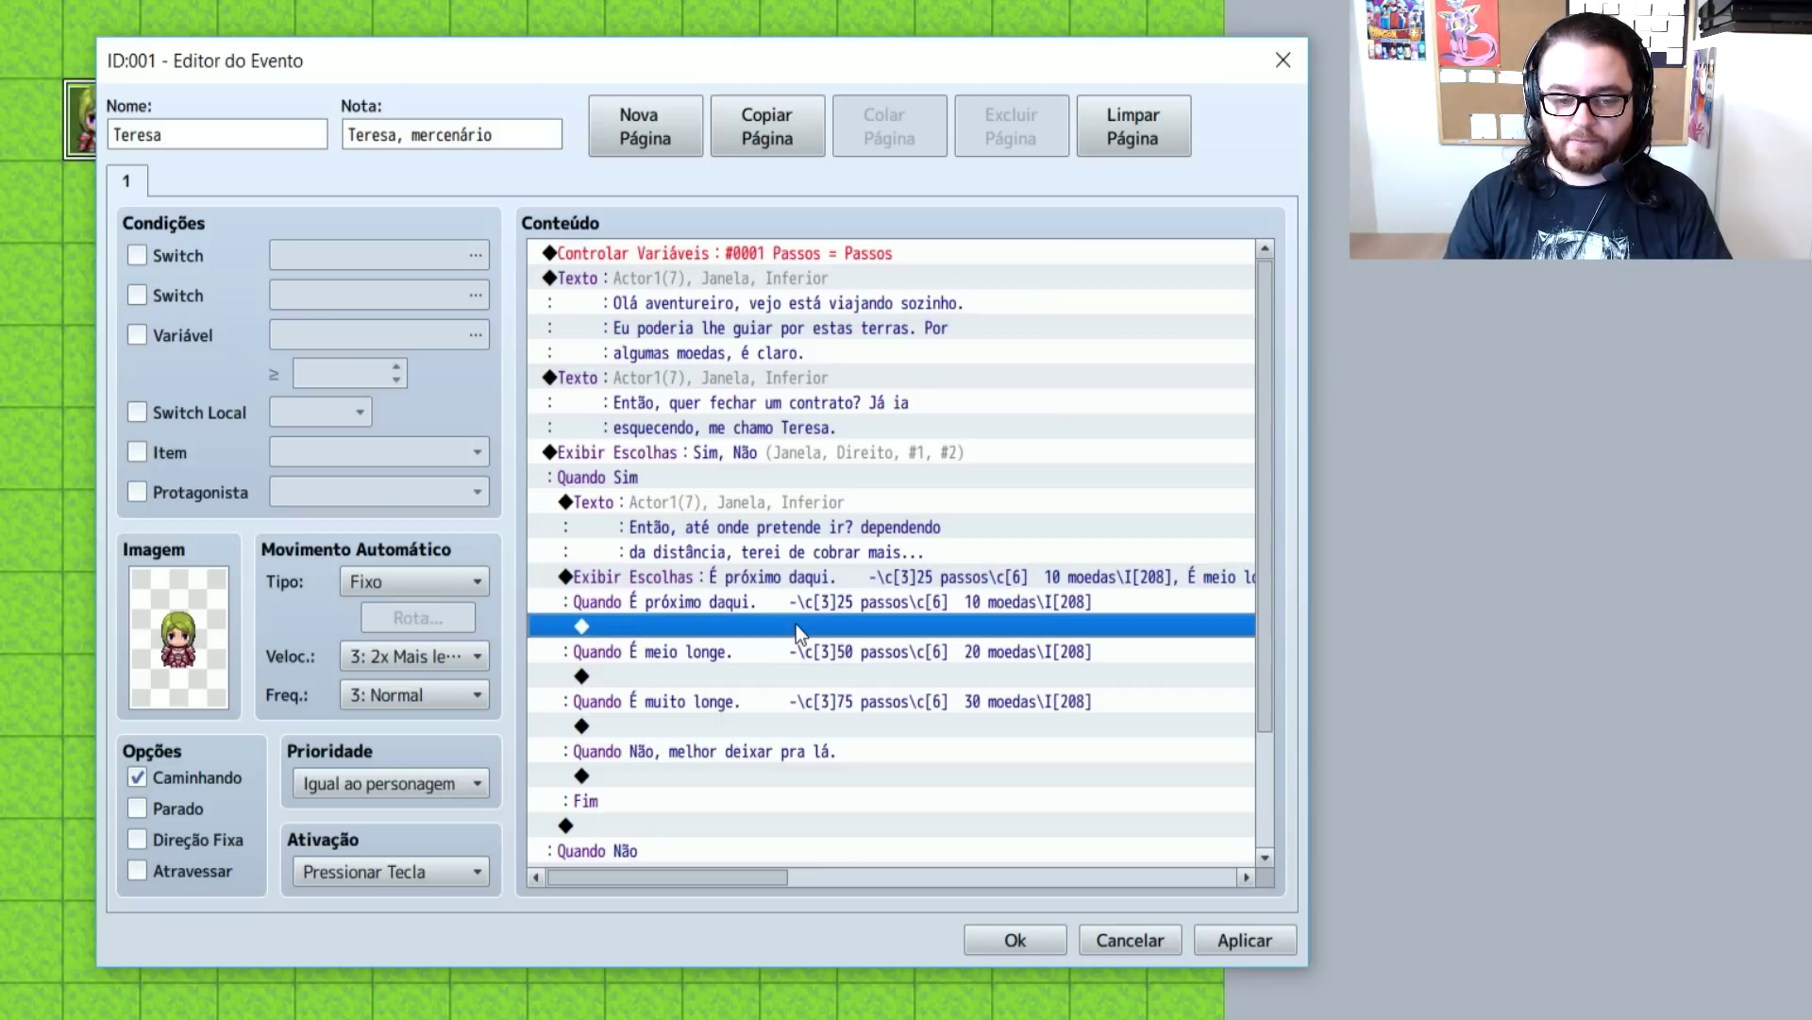
click(784, 247)
click(728, 618)
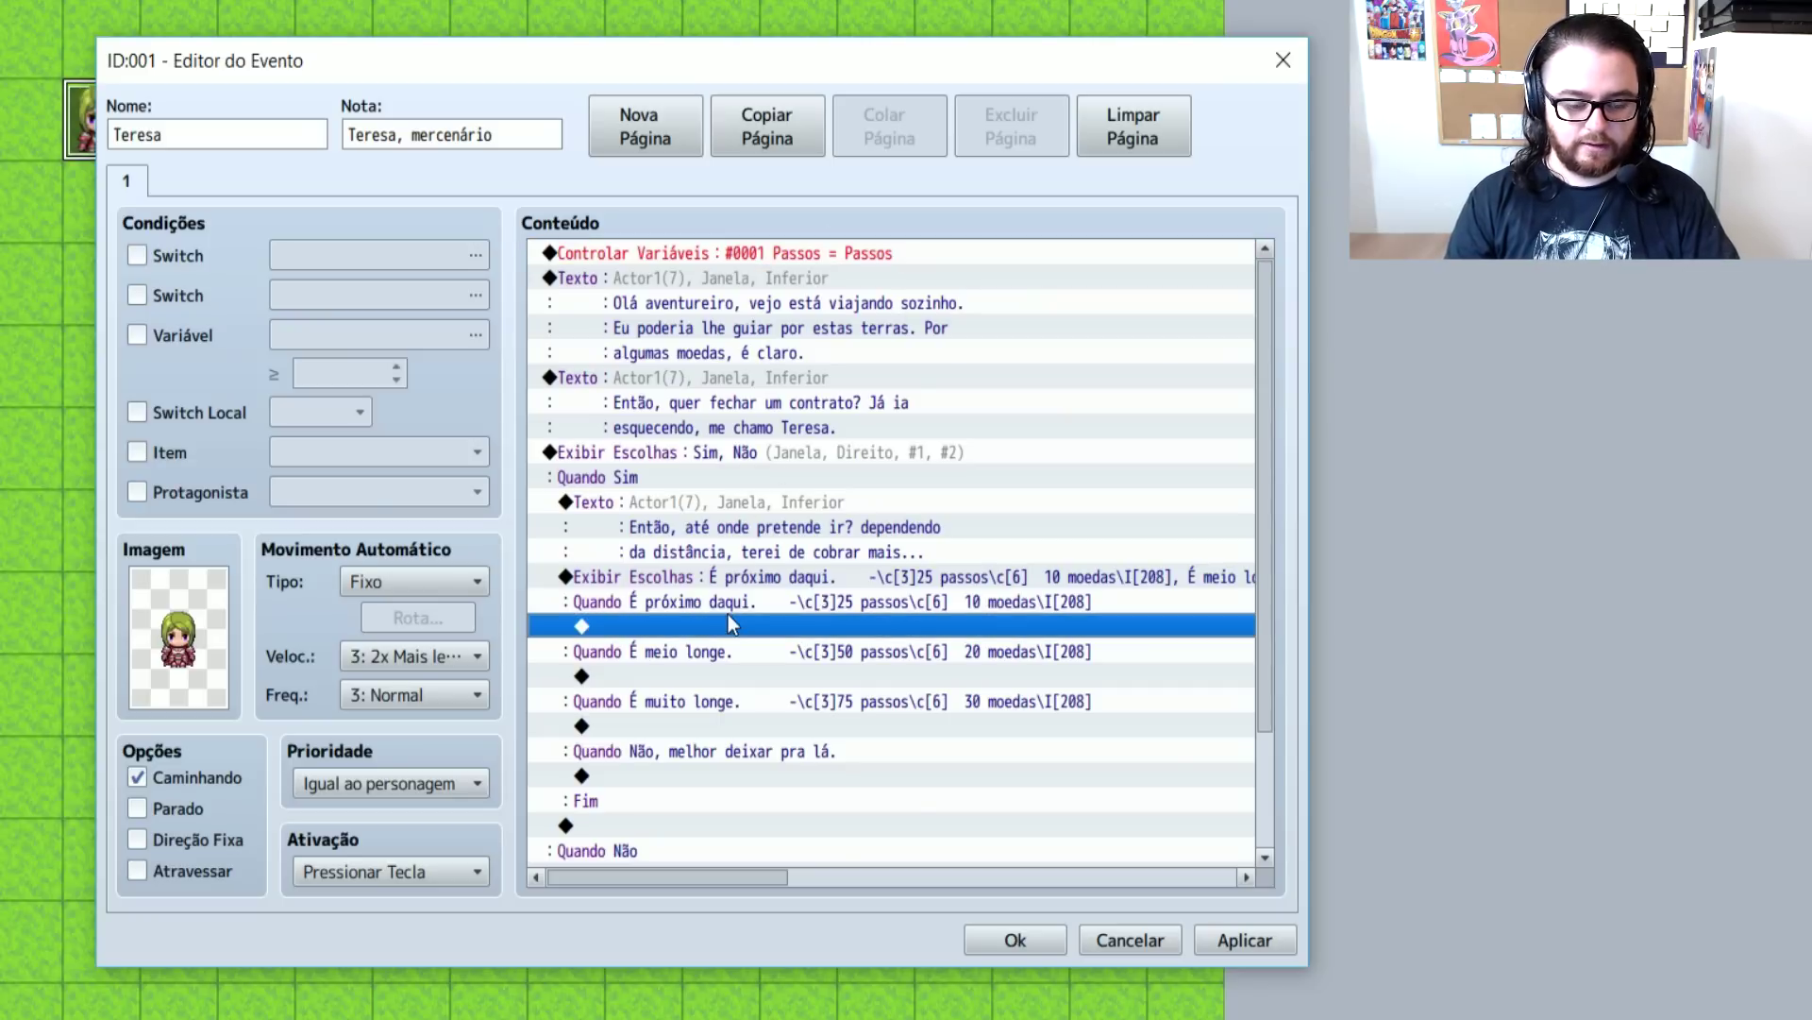
key(ctrl+v)
Change the copied command in the "É próximo daqui." branch to add a constant of 25 to Passos
double_click(735, 625)
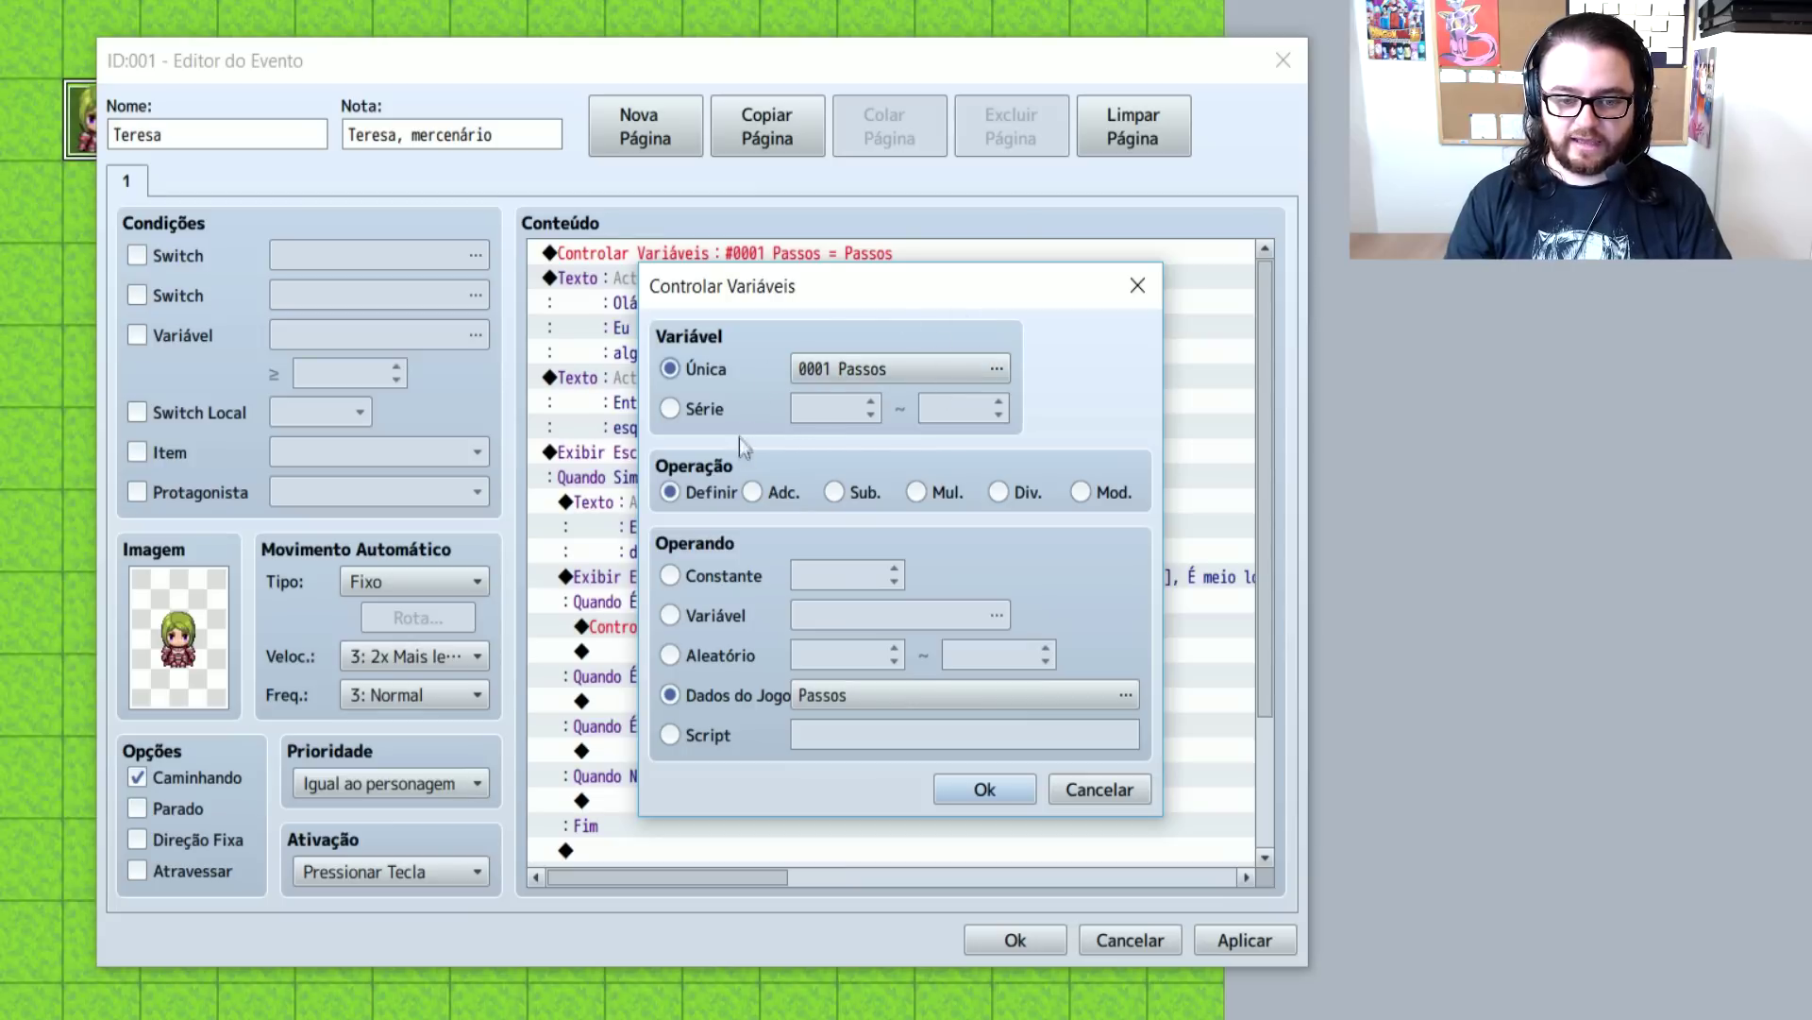
click(753, 491)
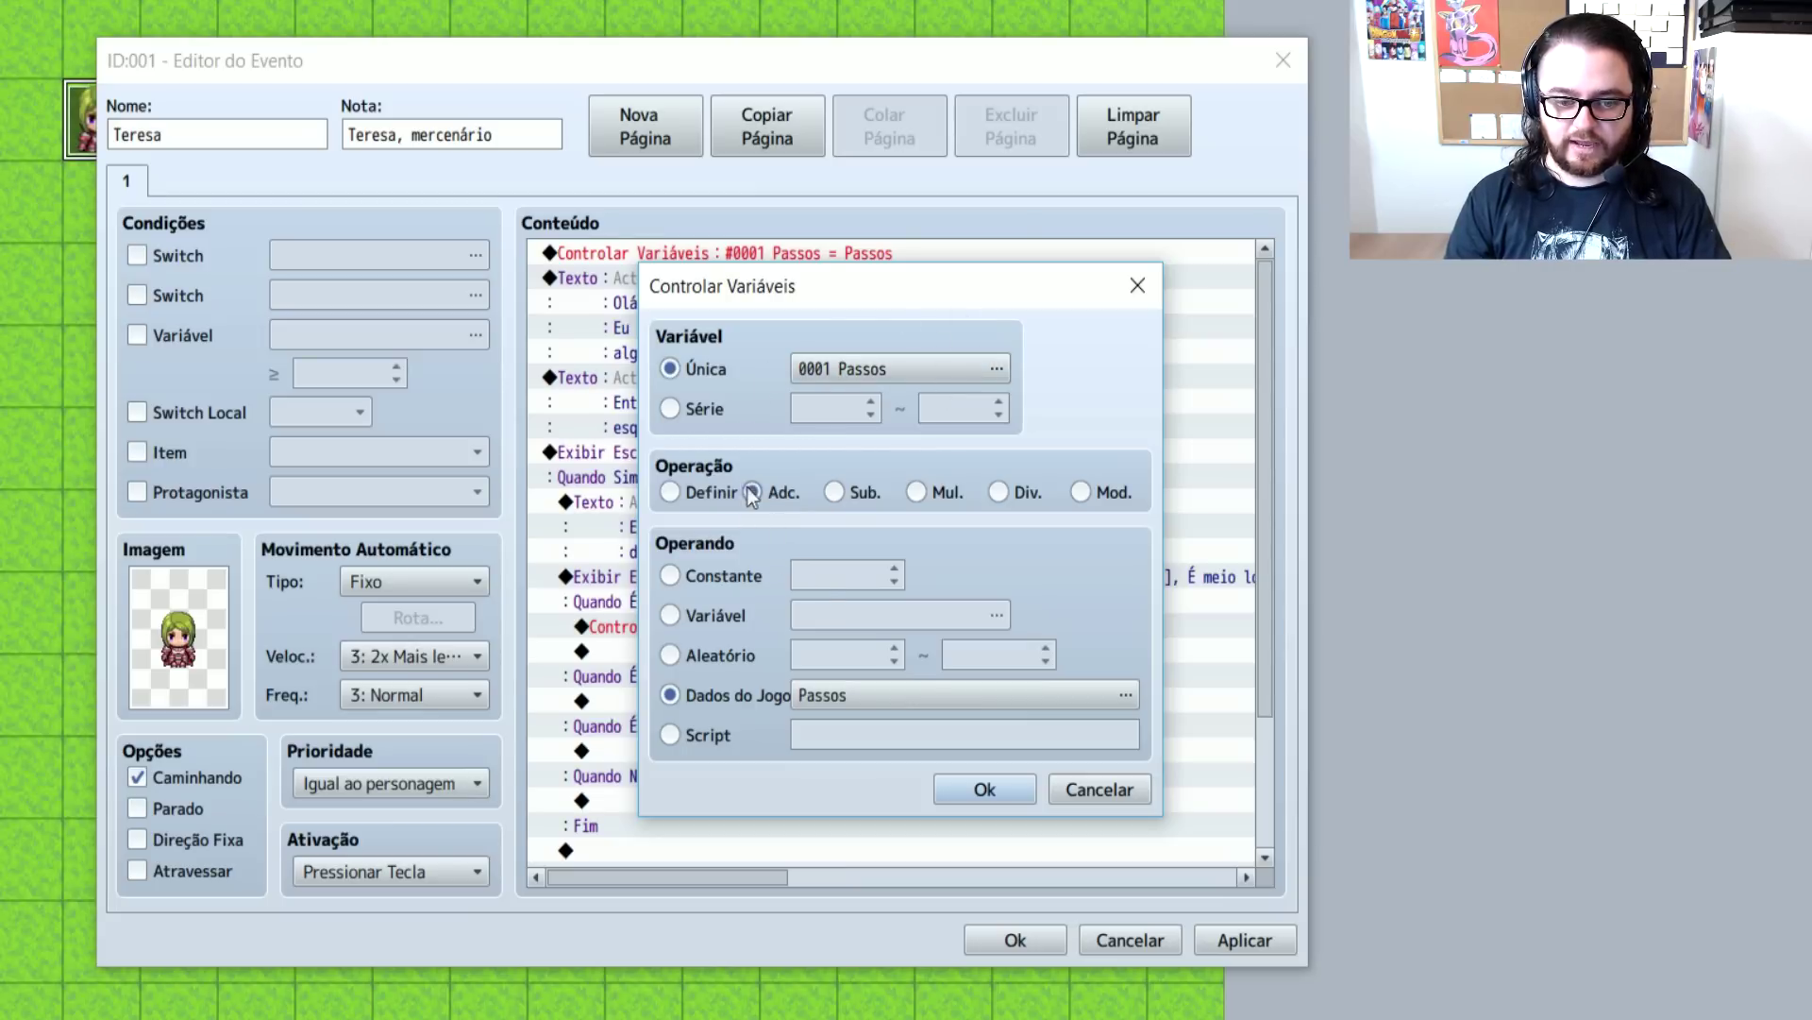
click(708, 575)
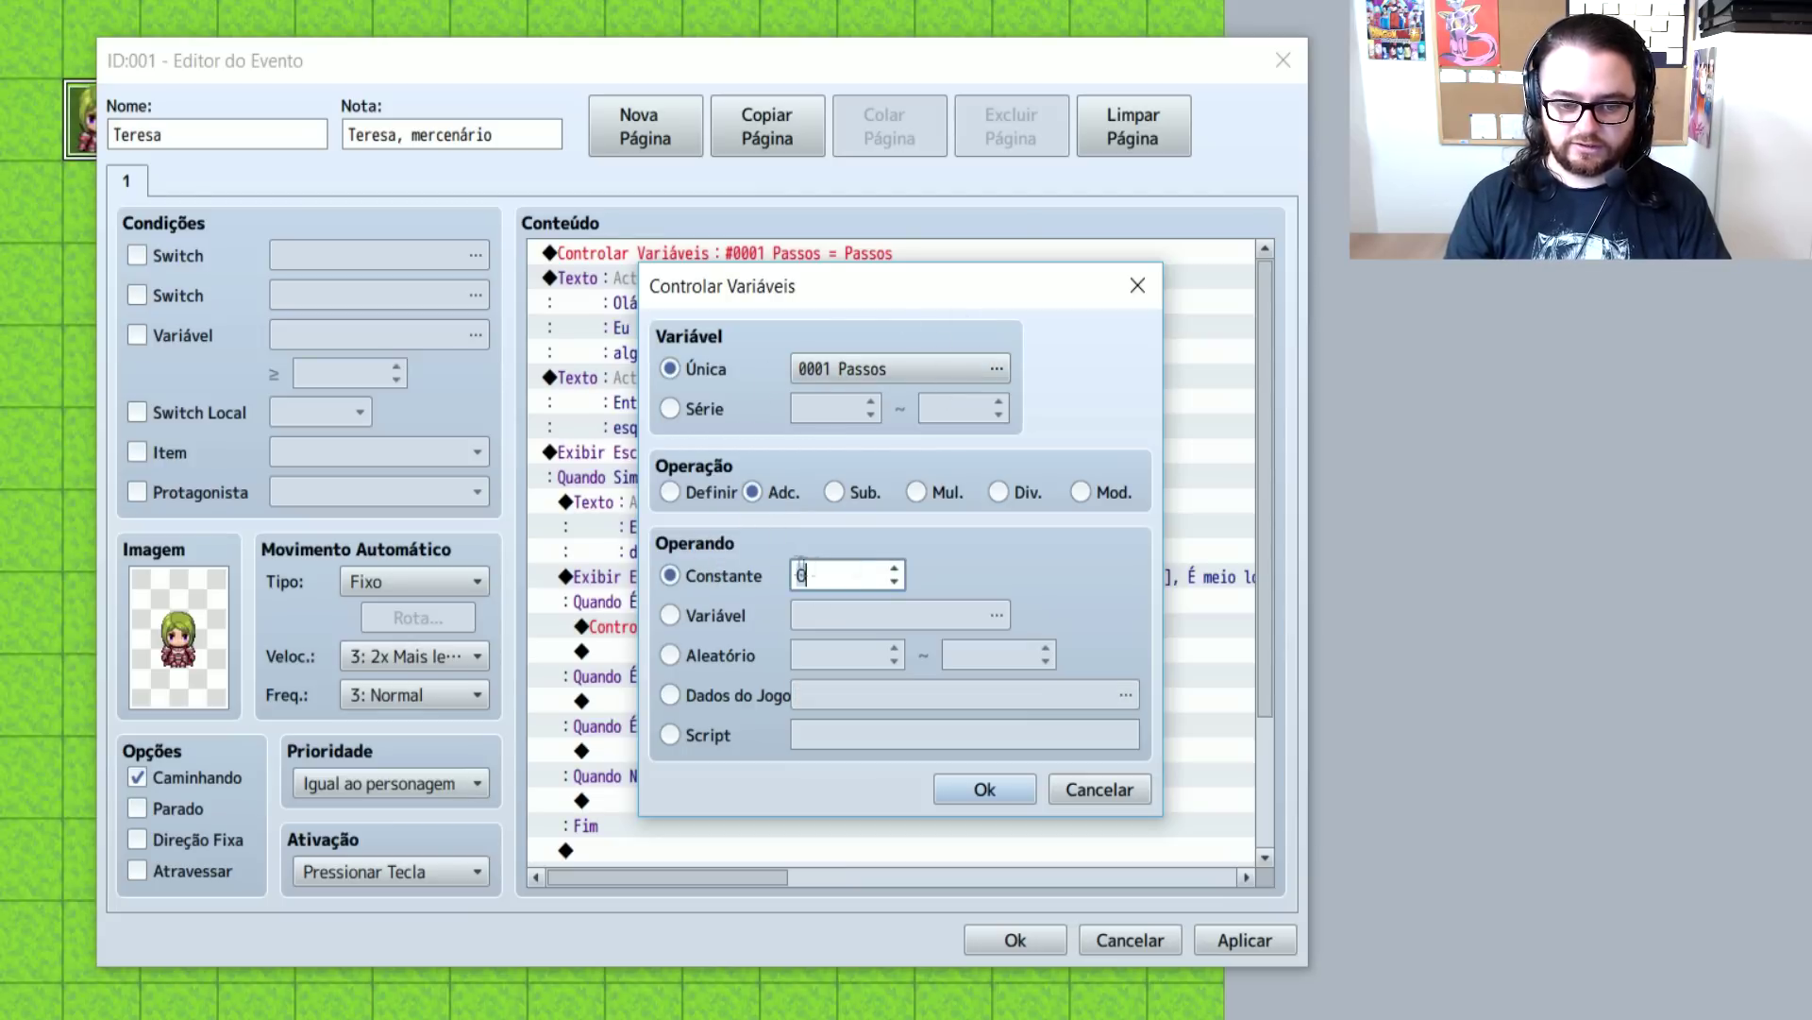
text(25)
key(Return)
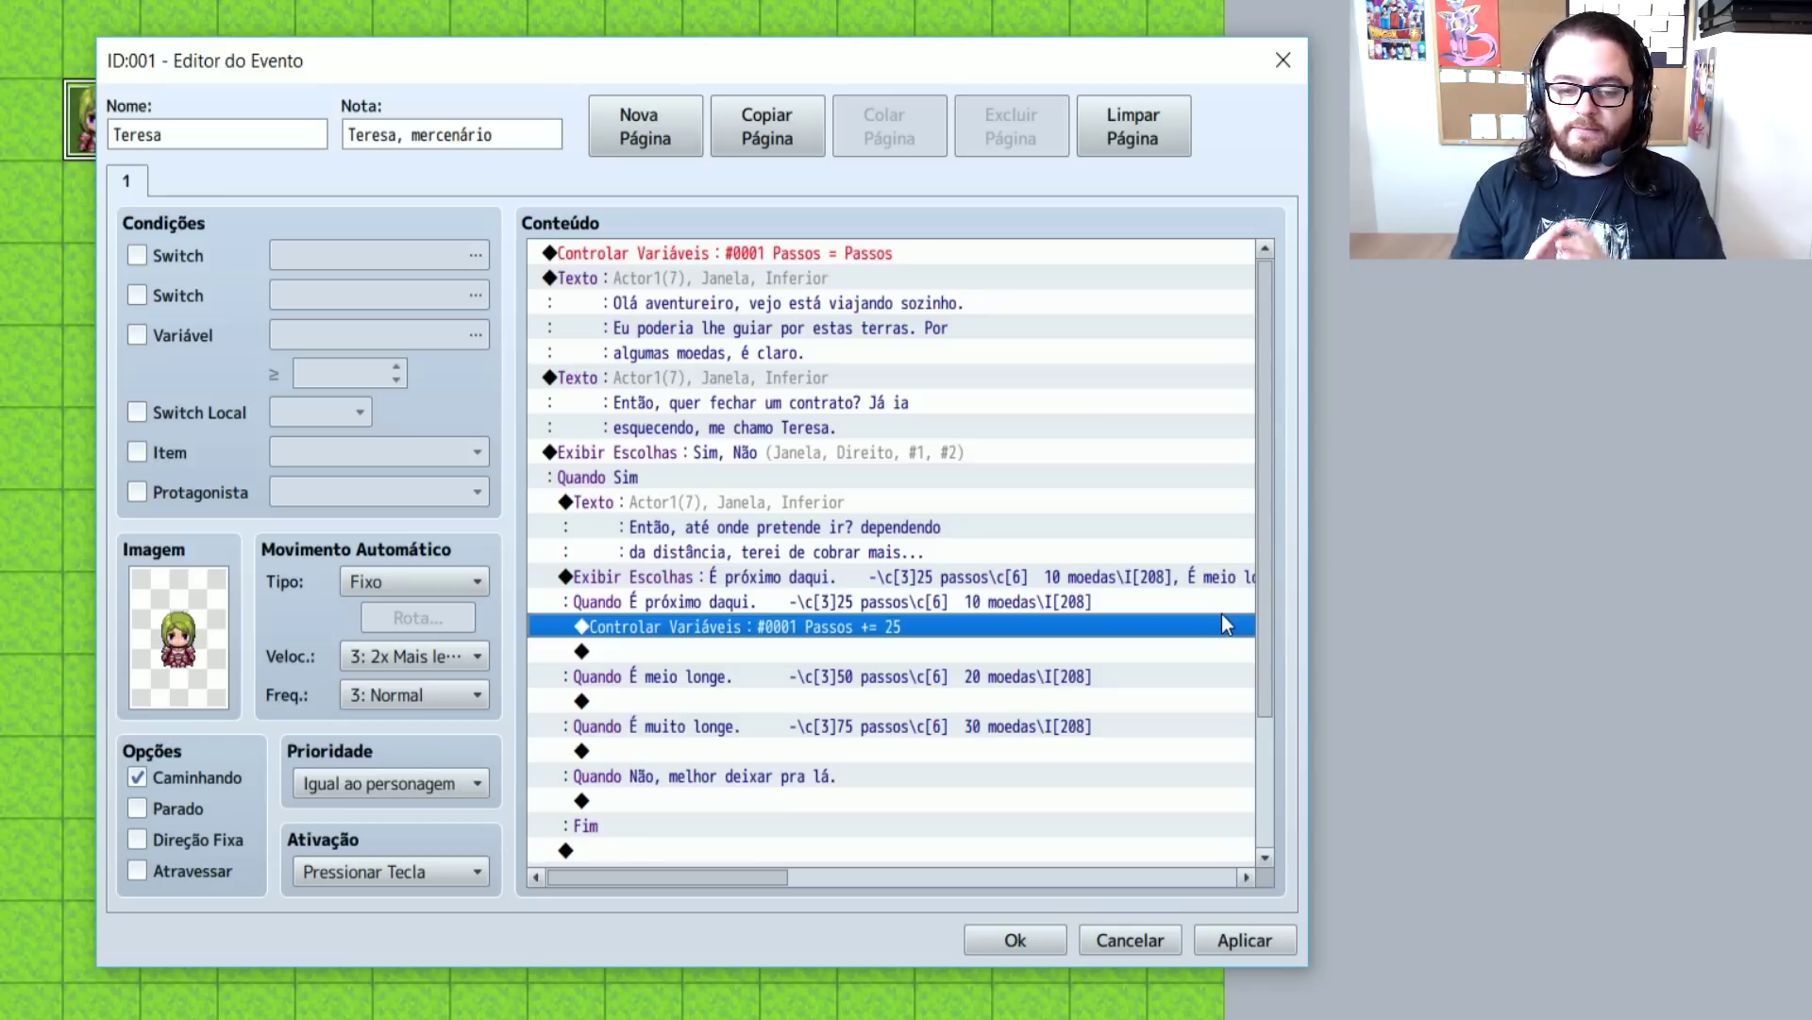
Paste the command adding 25 to Passos into the "É meio longe." and "É muito longe." branches
click(910, 703)
key(ctrl+v)
click(875, 775)
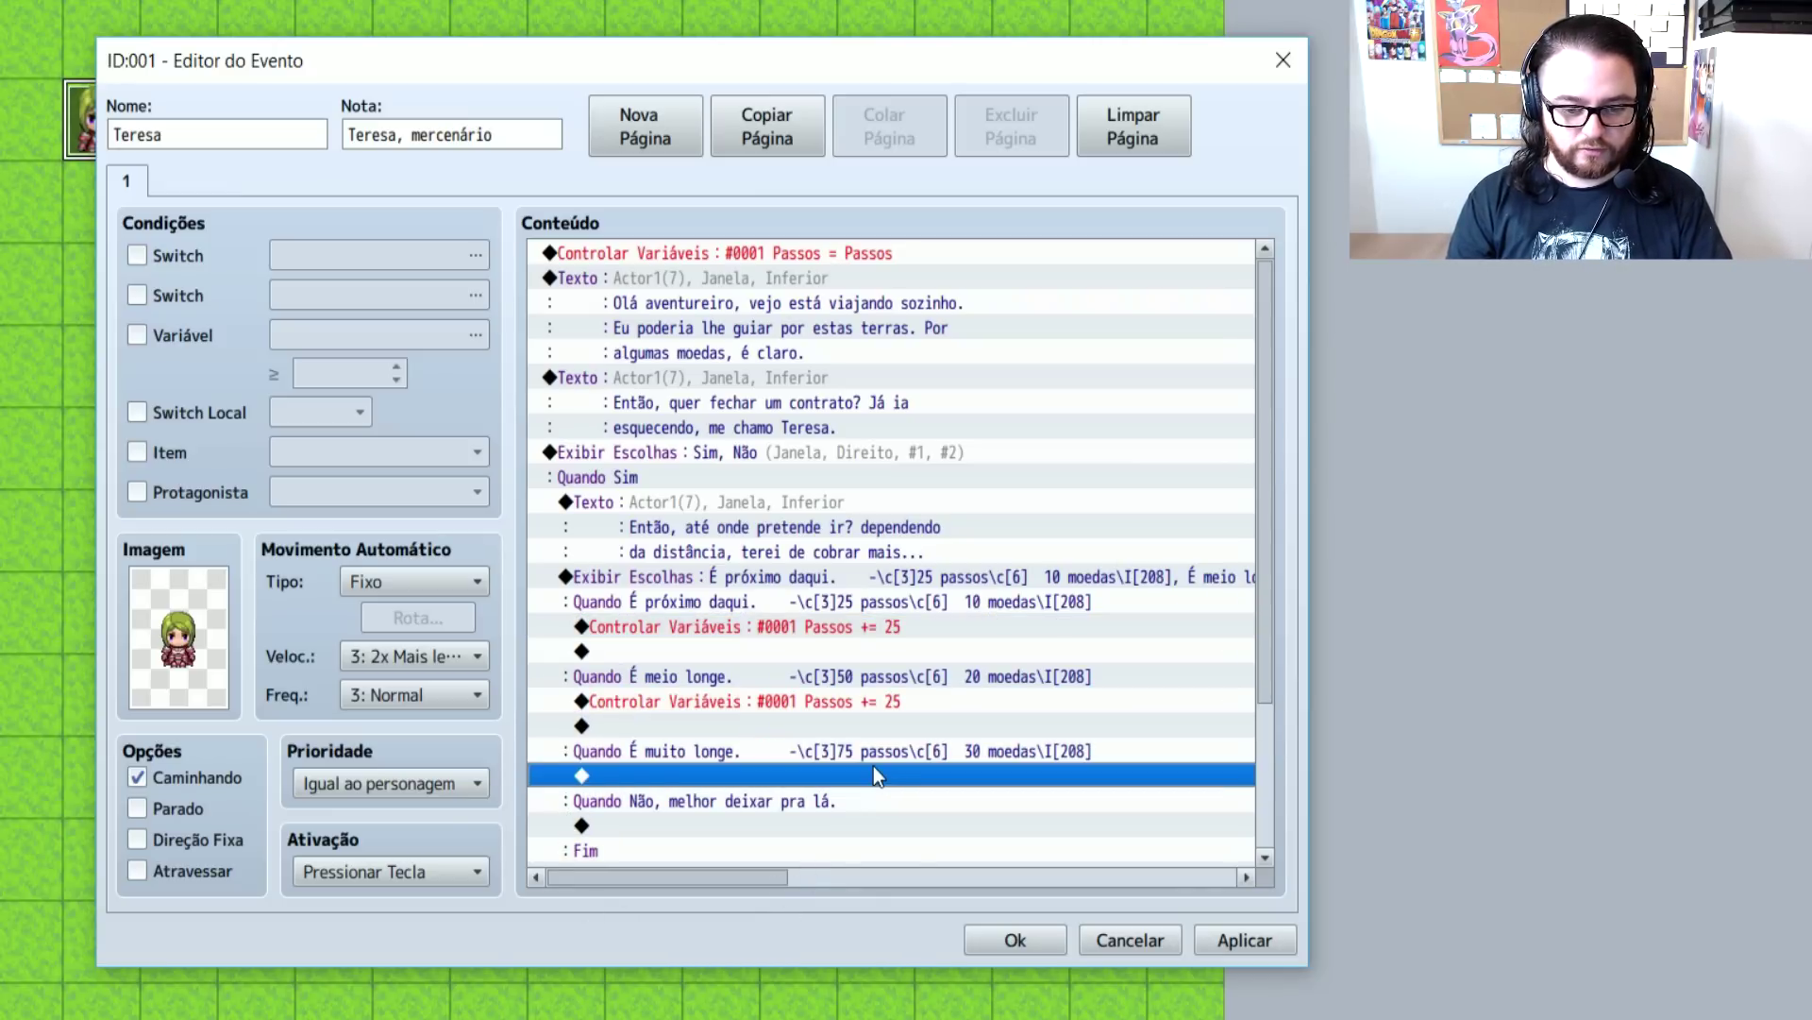
key(ctrl+v)
Set the constant added to Passos in the "É meio longe." branch to 50
click(882, 708)
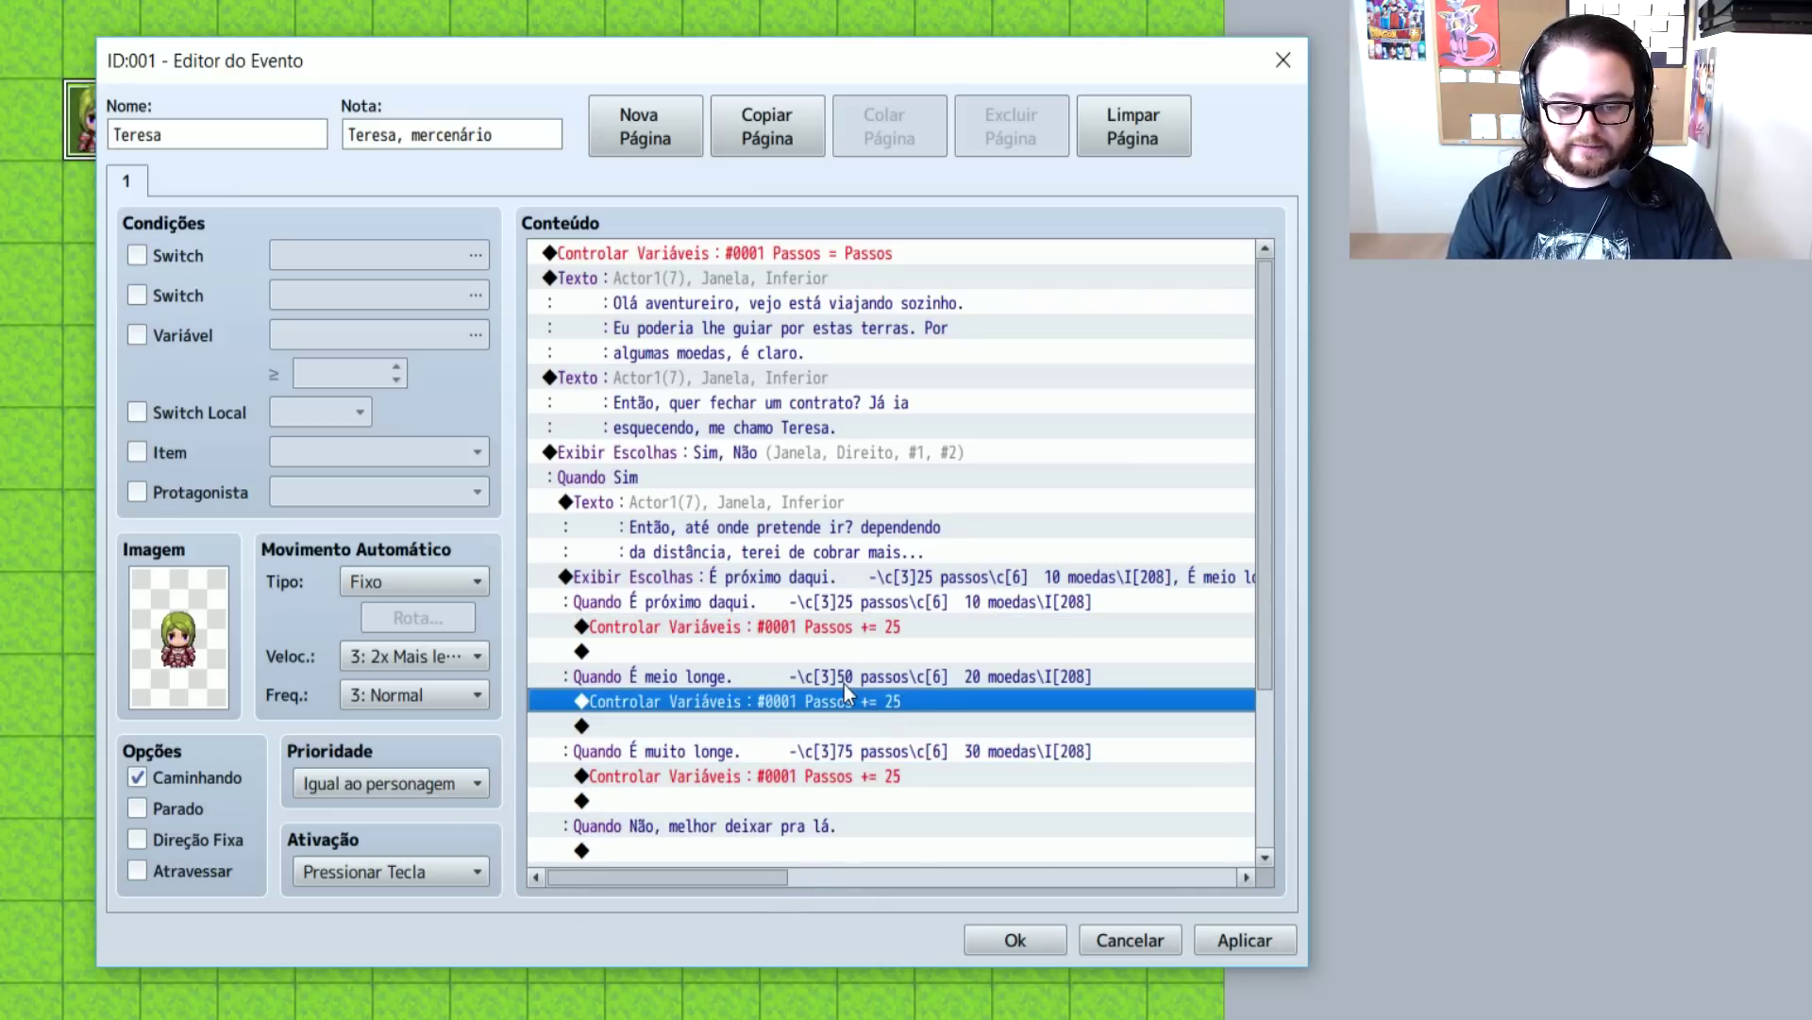
double_click(855, 701)
double_click(868, 573)
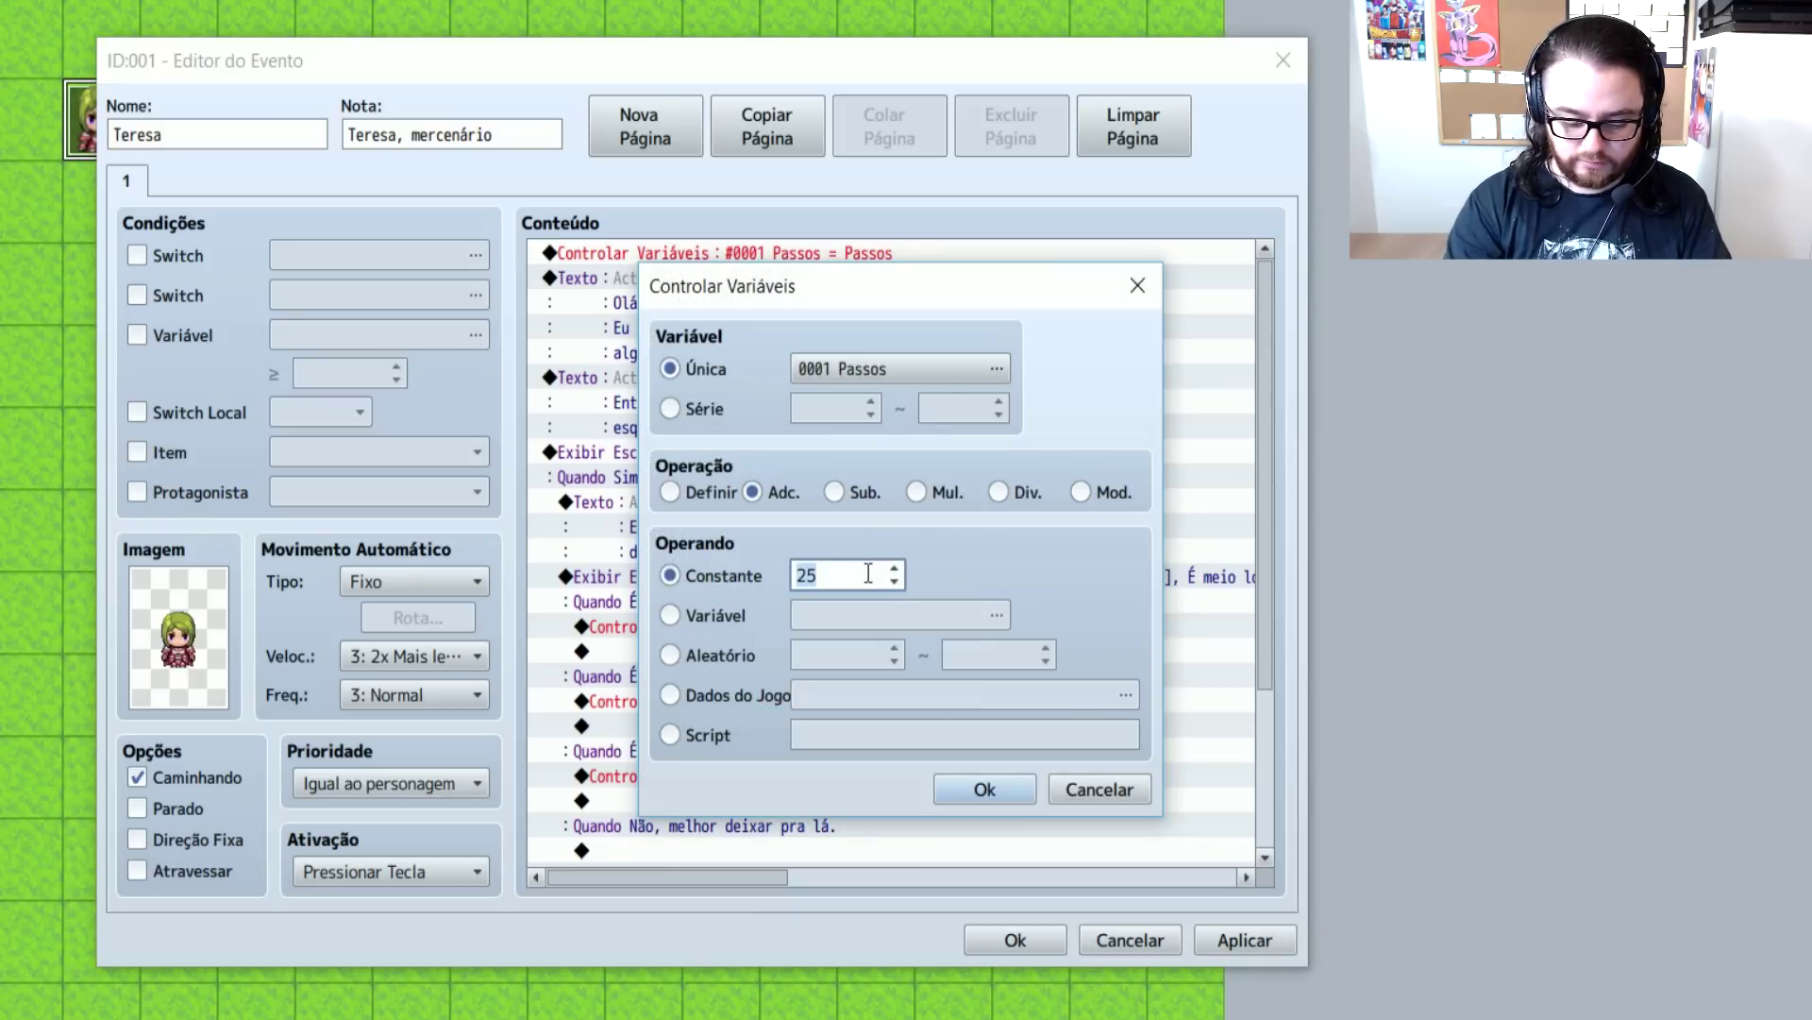
text(50)
key(Return)
Set the constant added to Passos in the "É muito longe." branch to 75
double_click(797, 775)
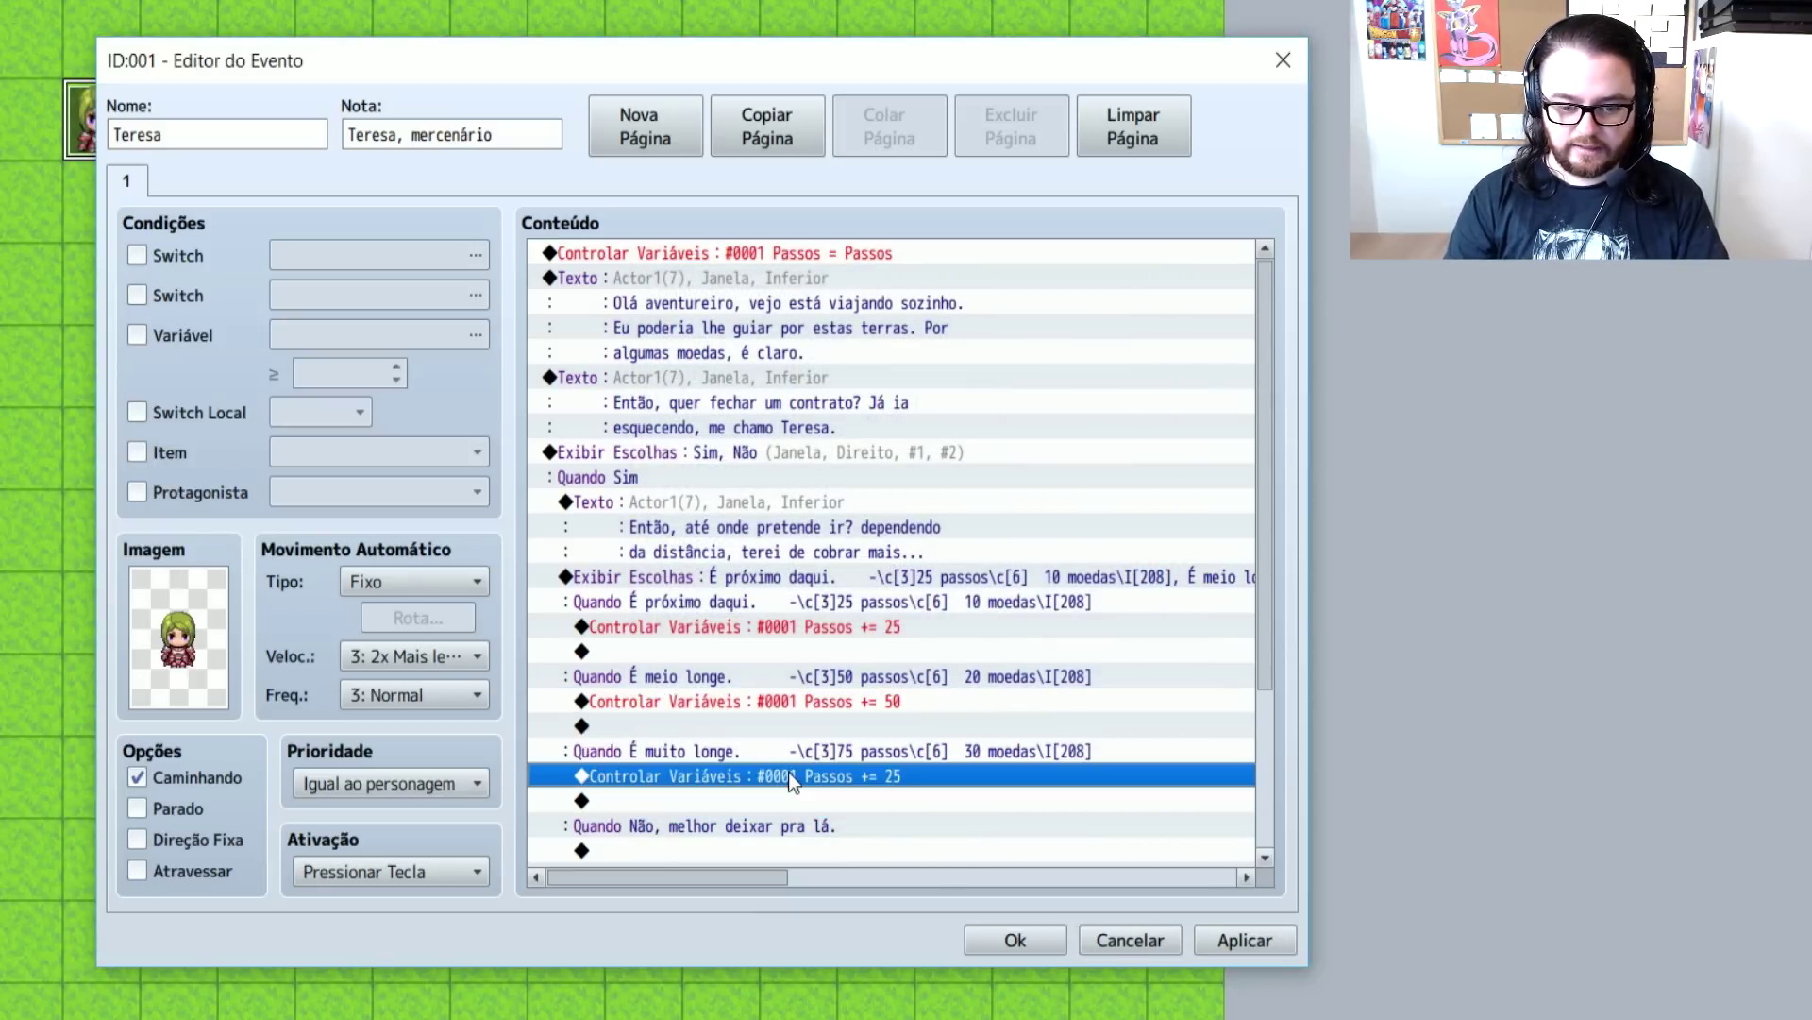
double_click(868, 573)
text(75)
key(Return)
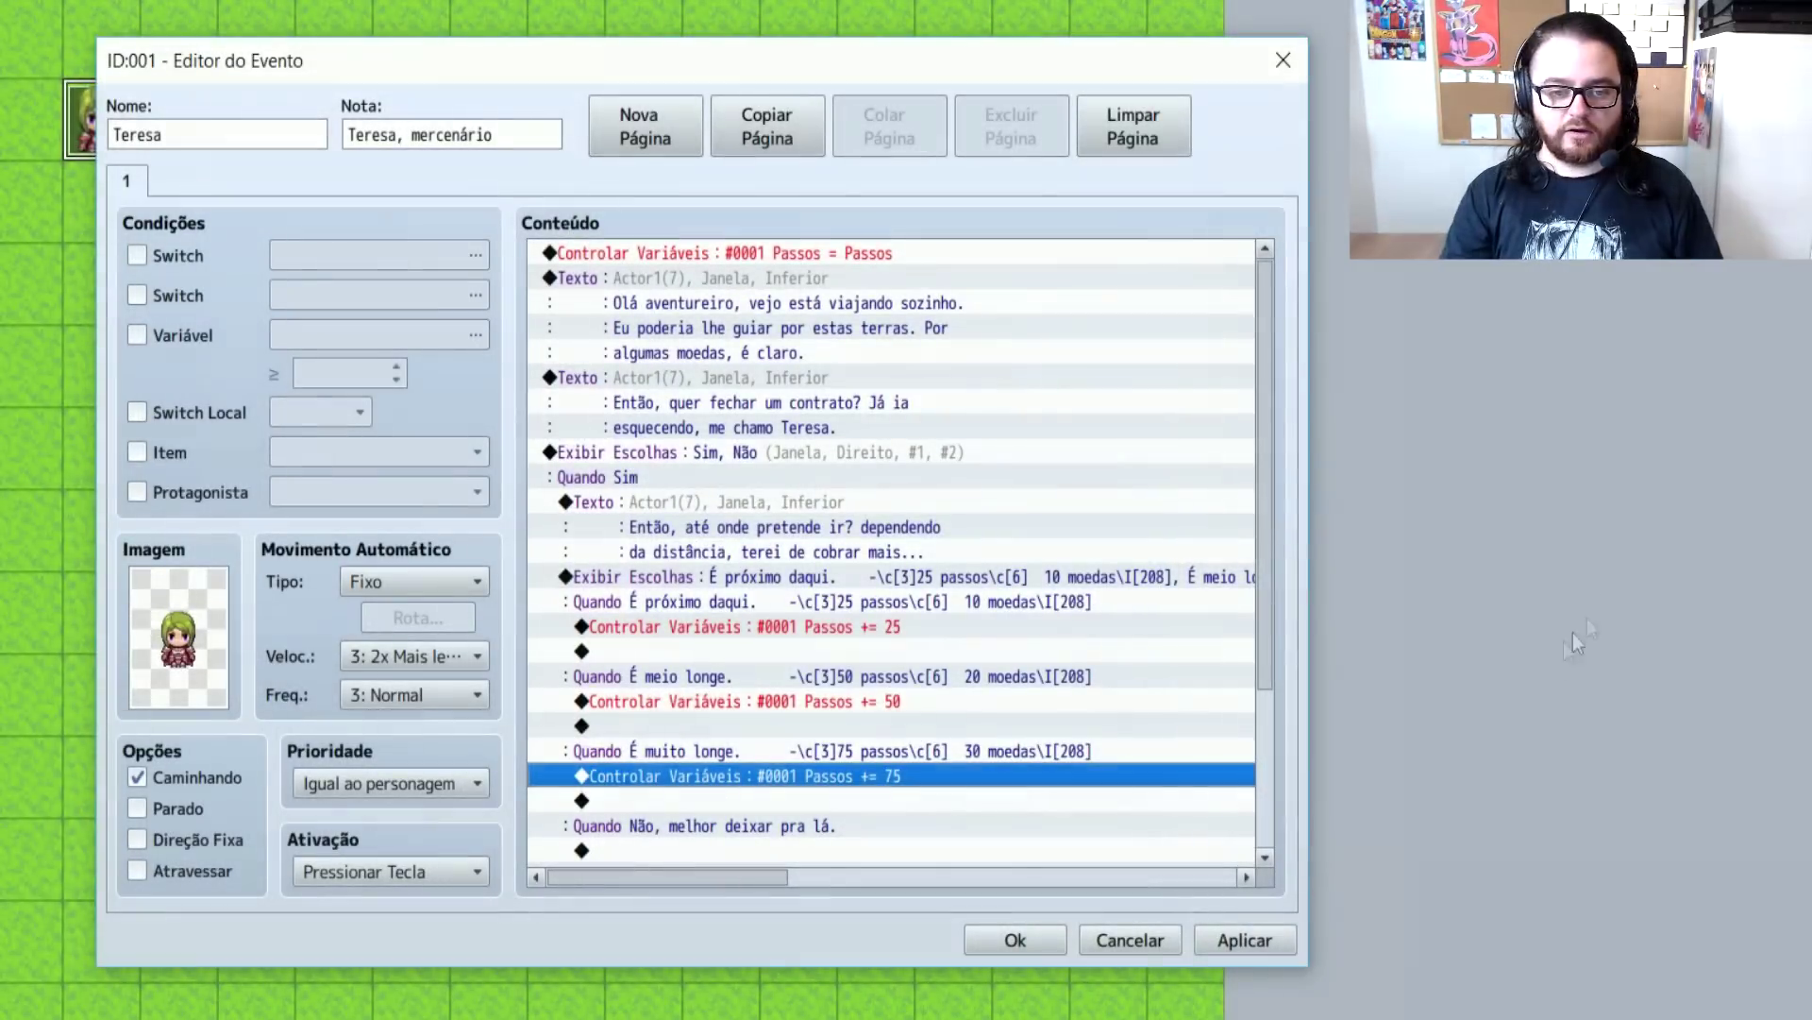
Review the Passos variable commands at the start of the event and in the three distance branches
click(871, 625)
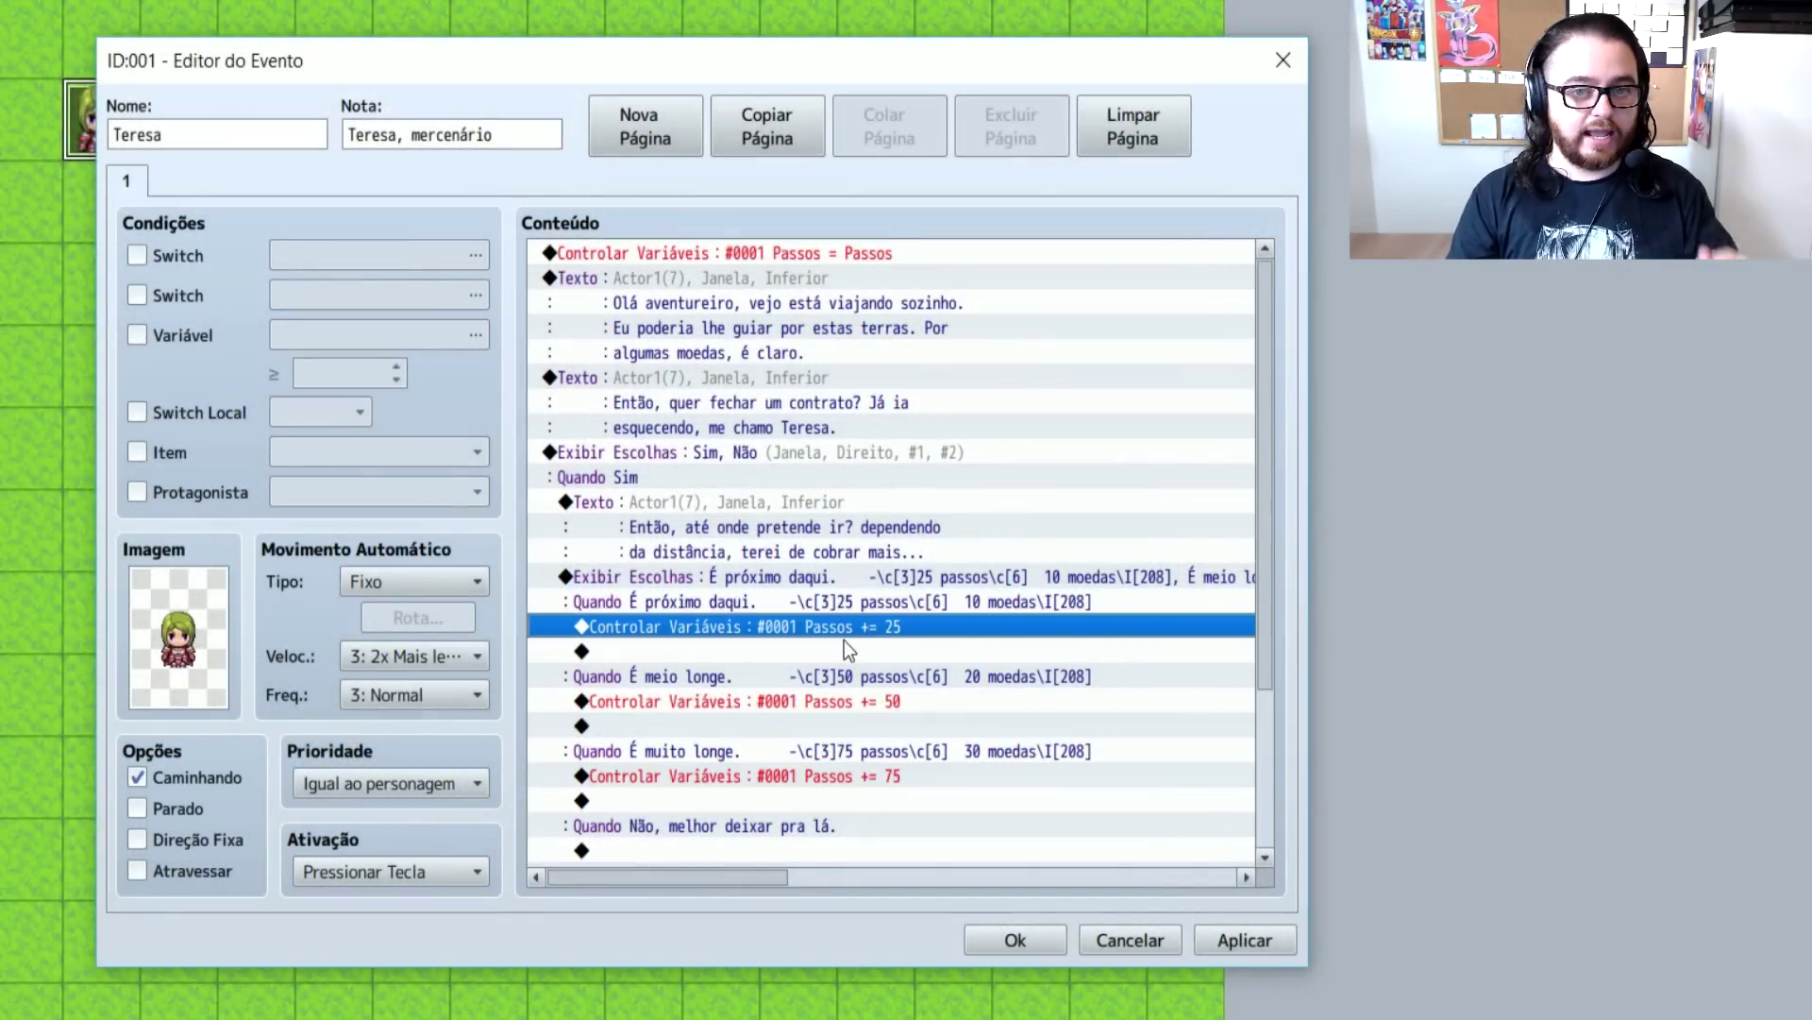
click(852, 684)
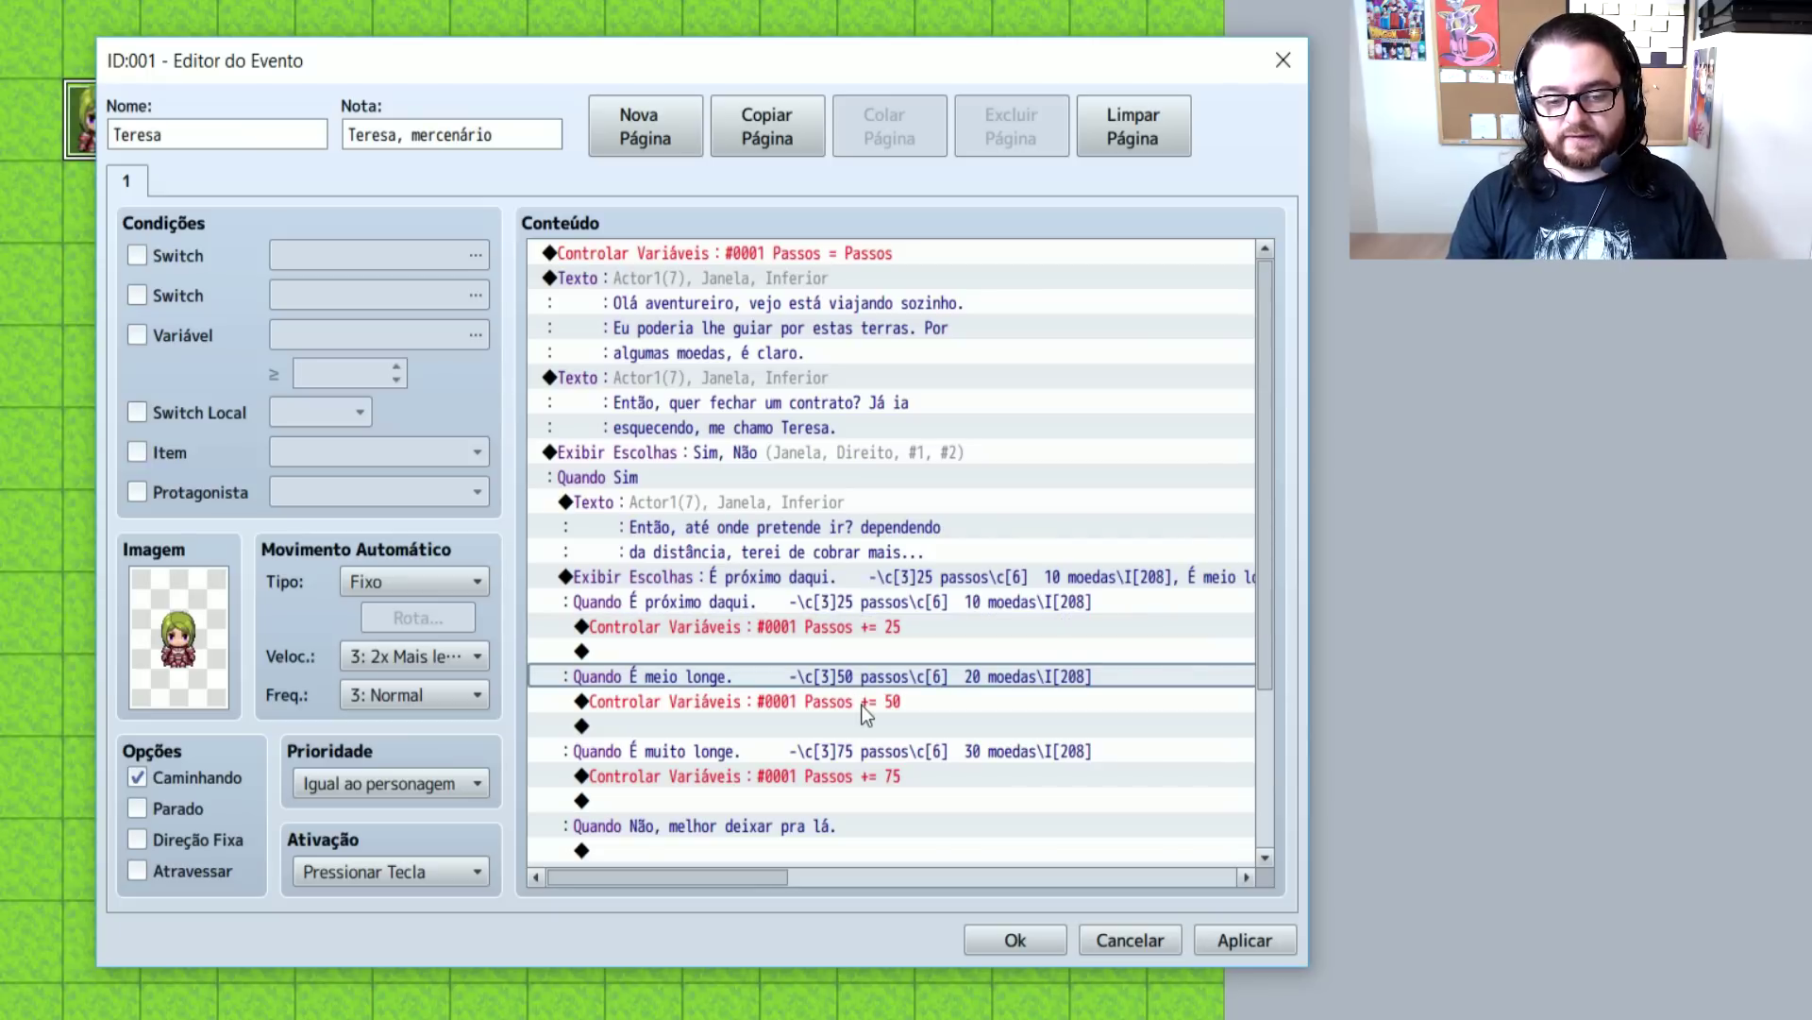
click(861, 706)
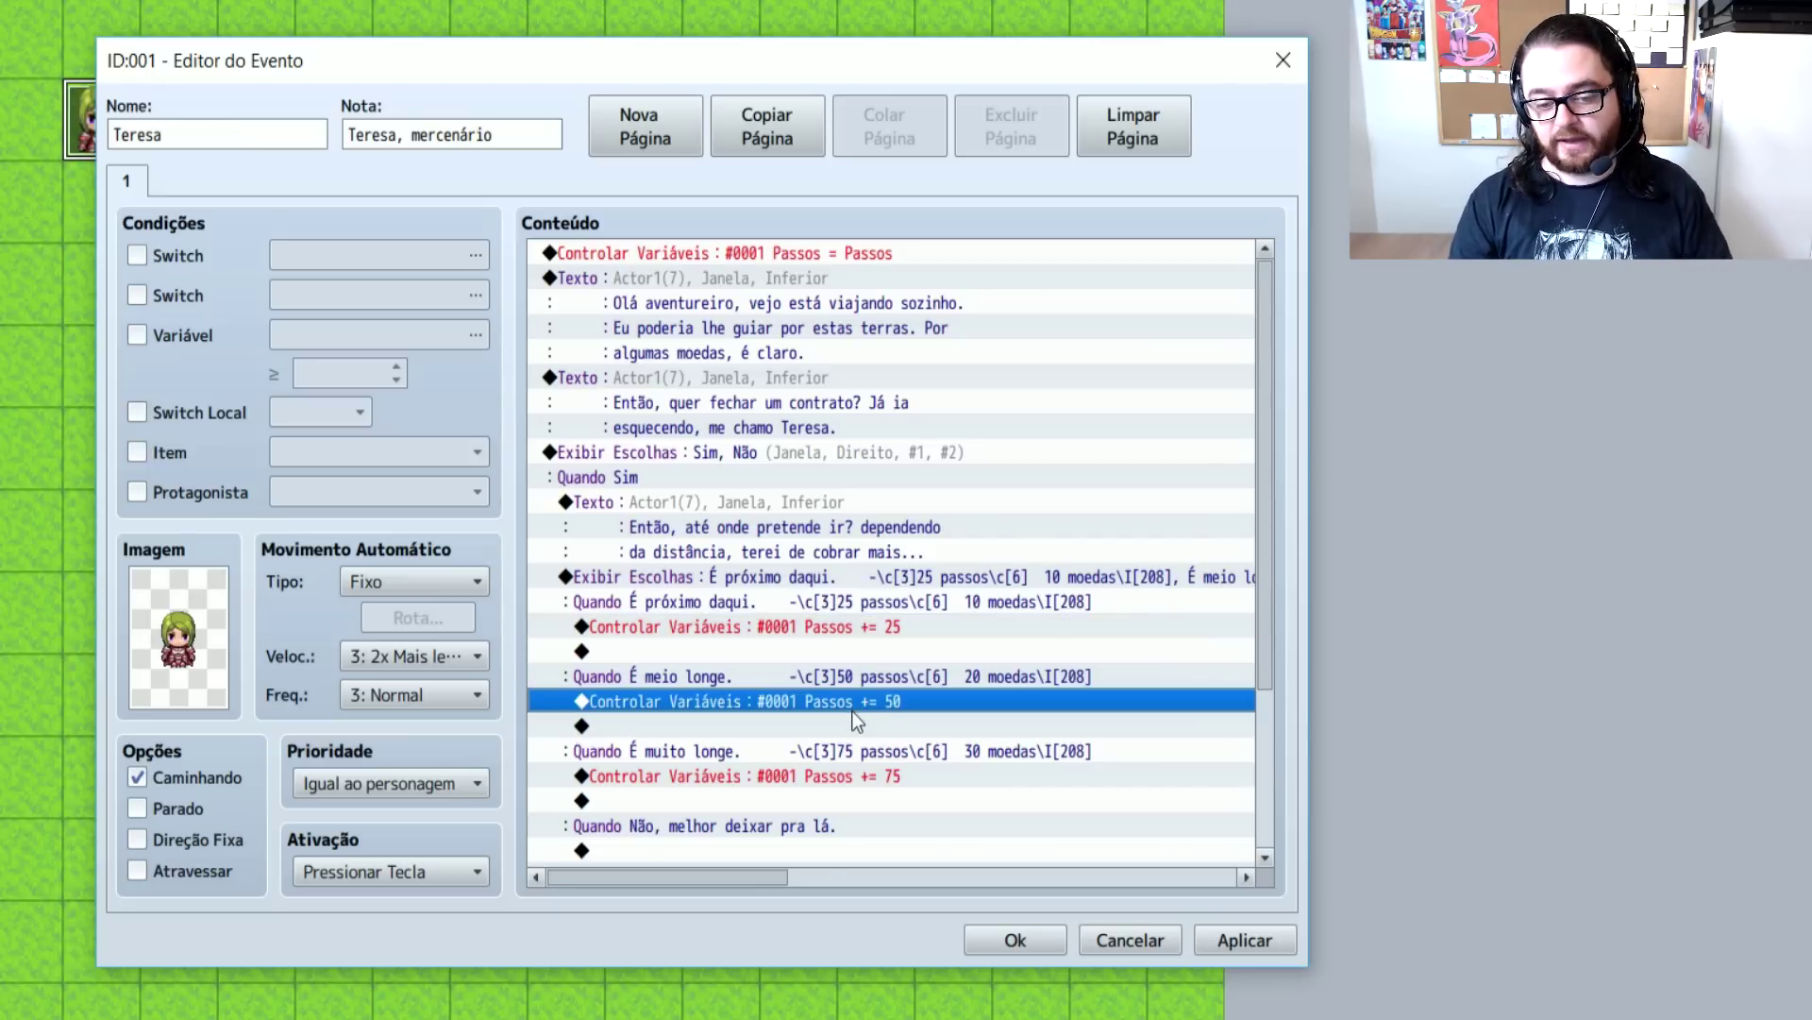
click(854, 783)
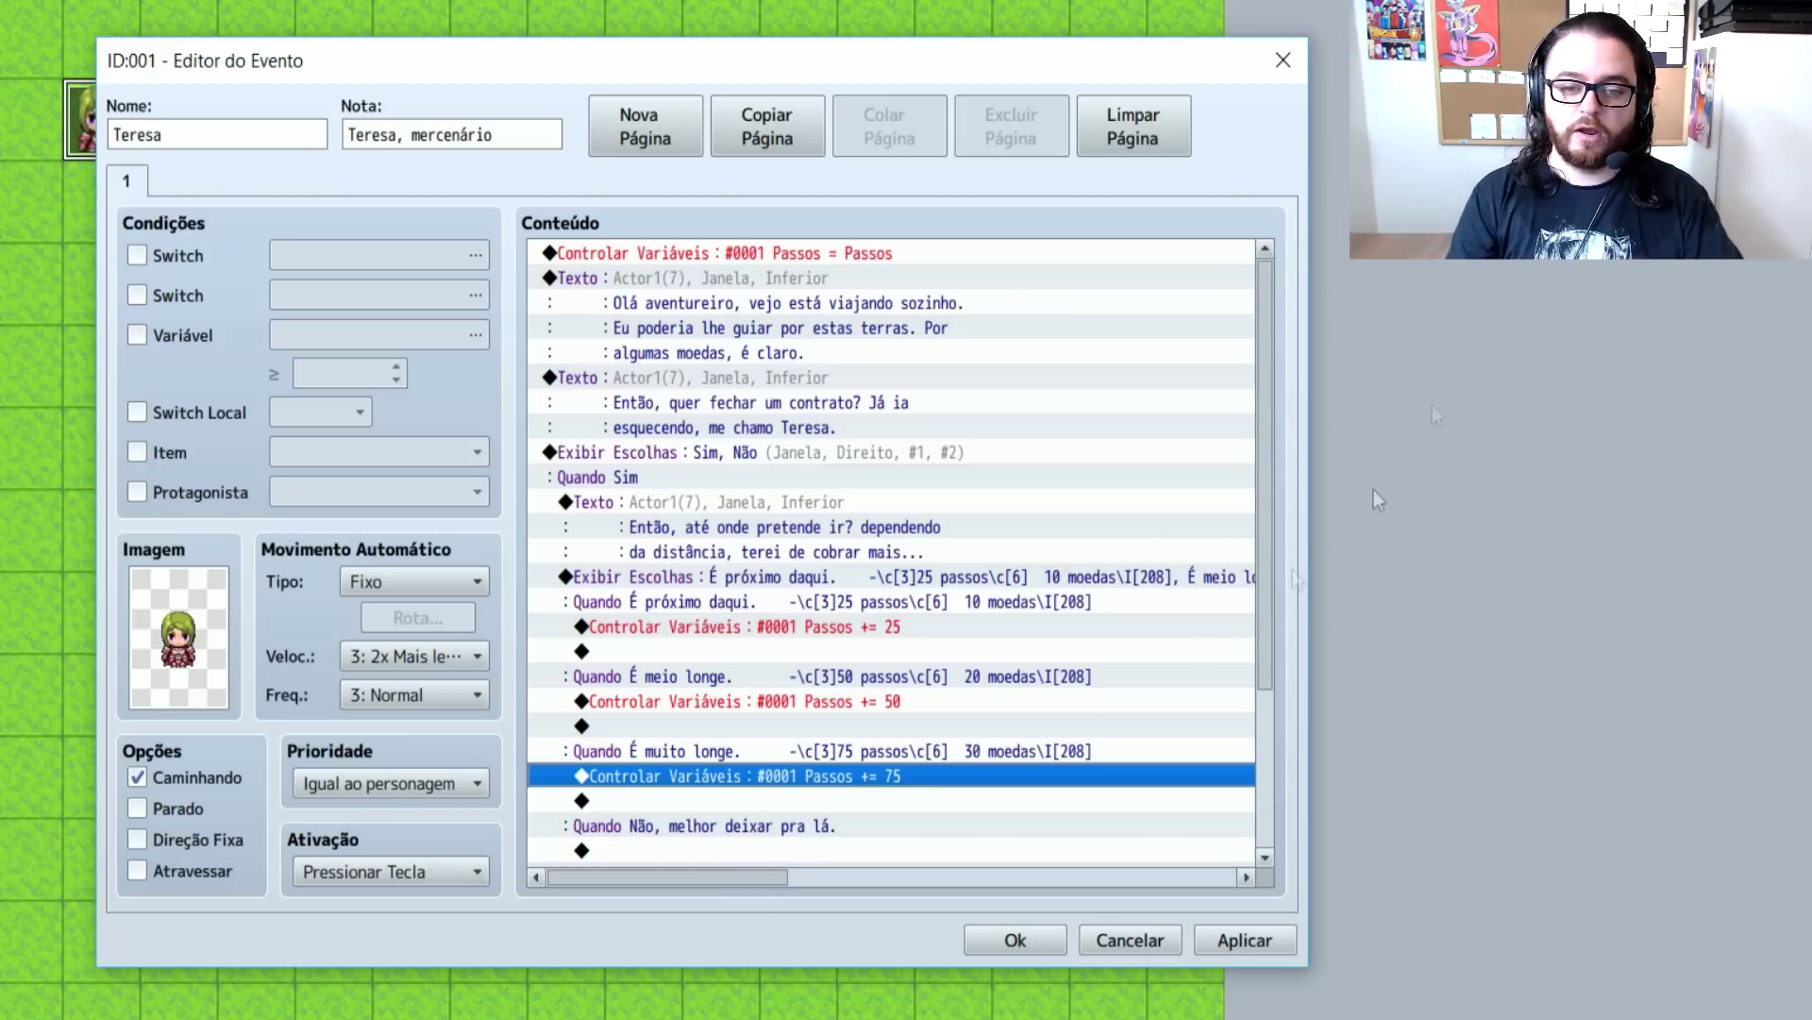
click(929, 259)
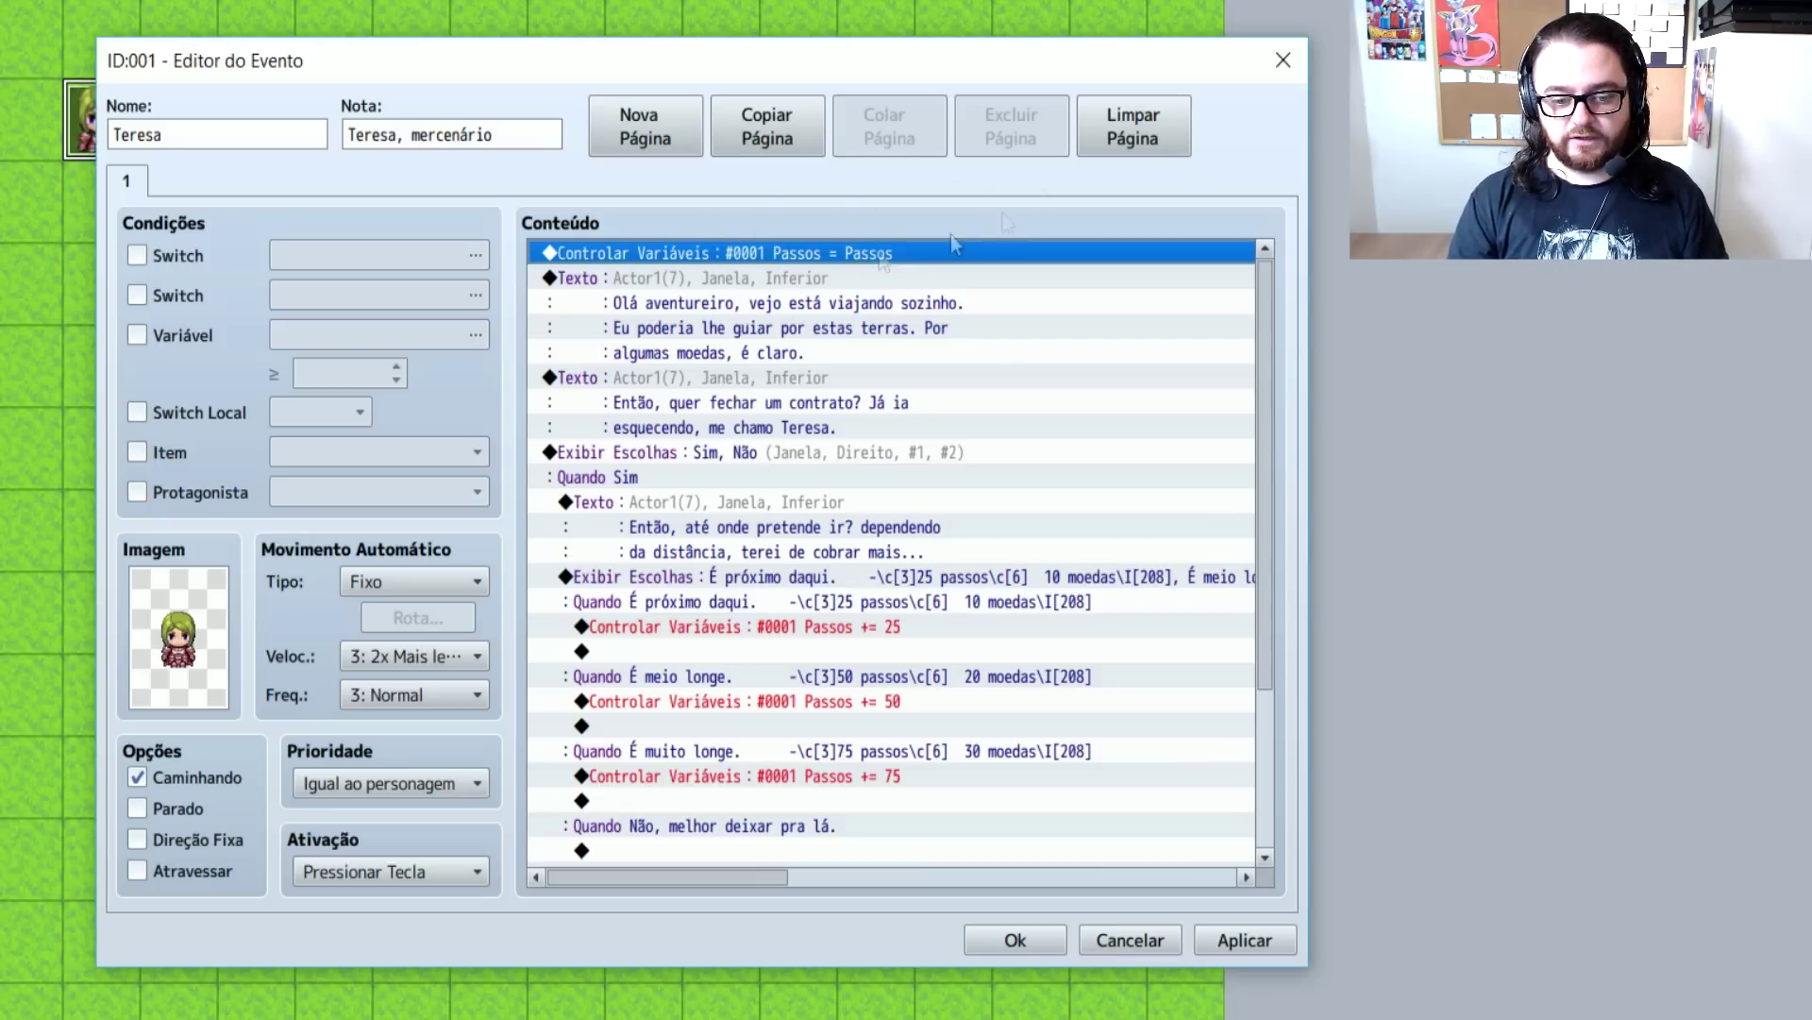
click(779, 627)
click(807, 702)
click(809, 776)
click(782, 249)
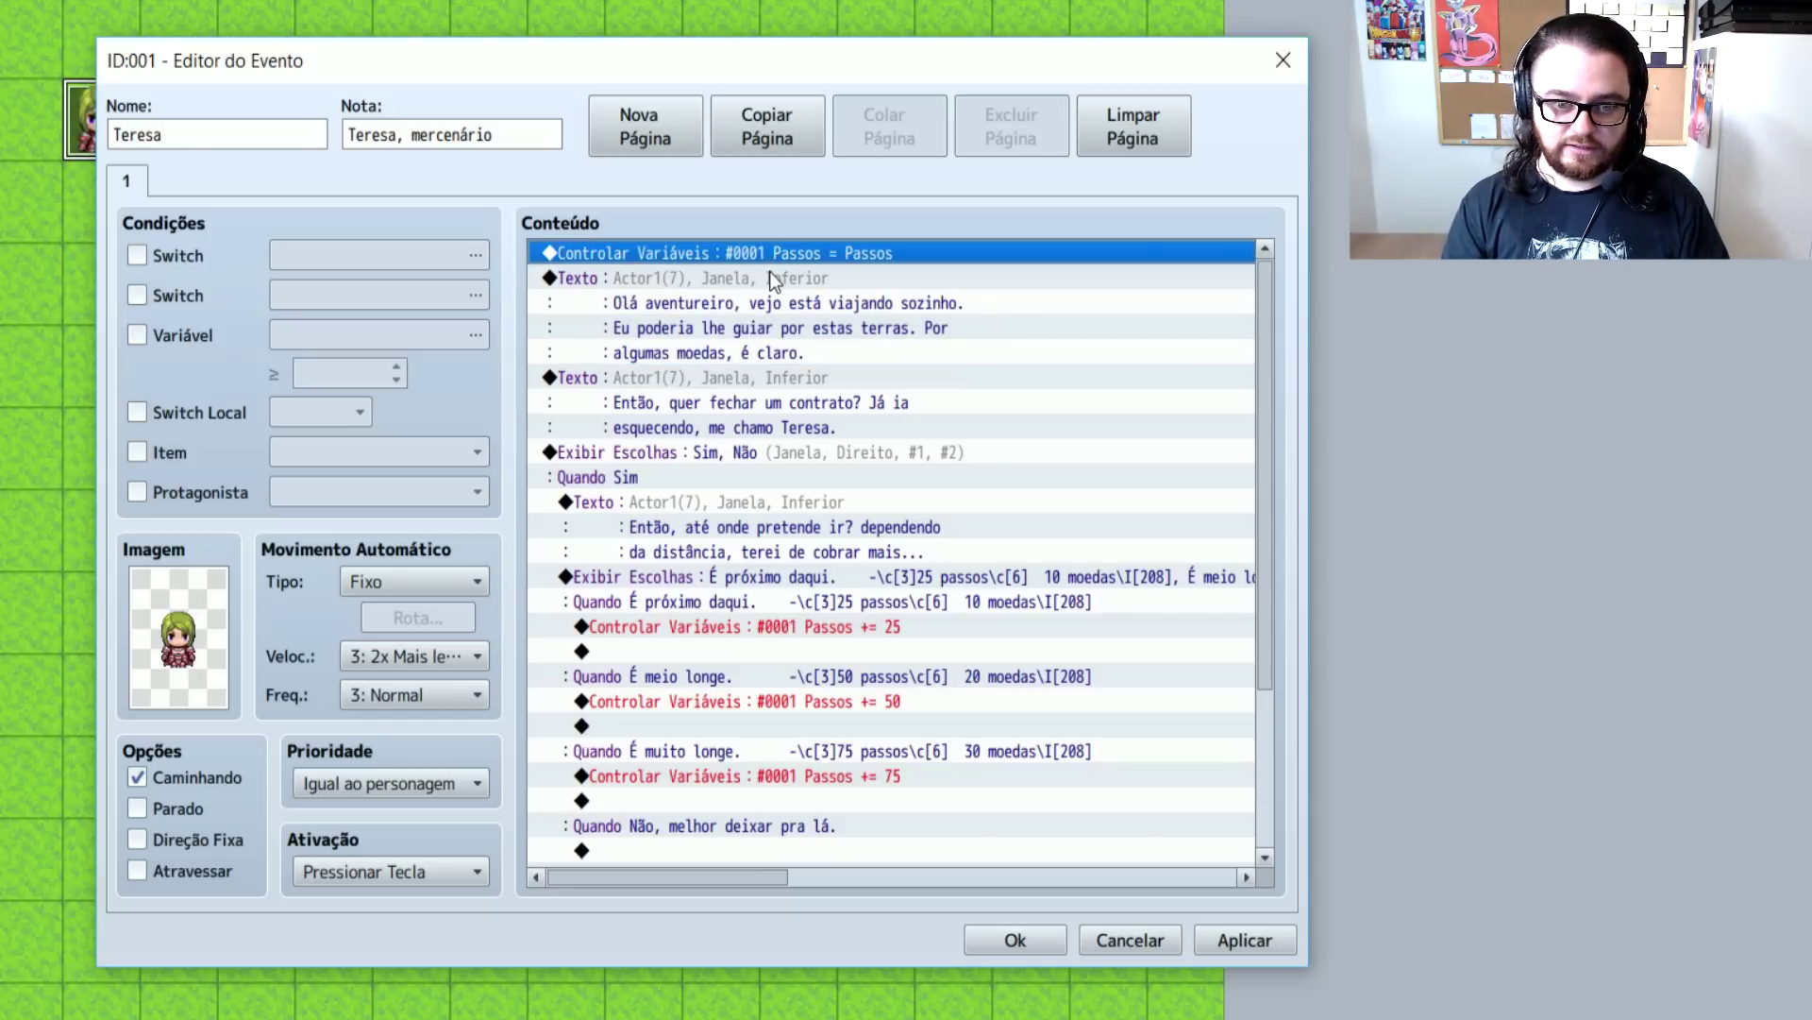
click(875, 630)
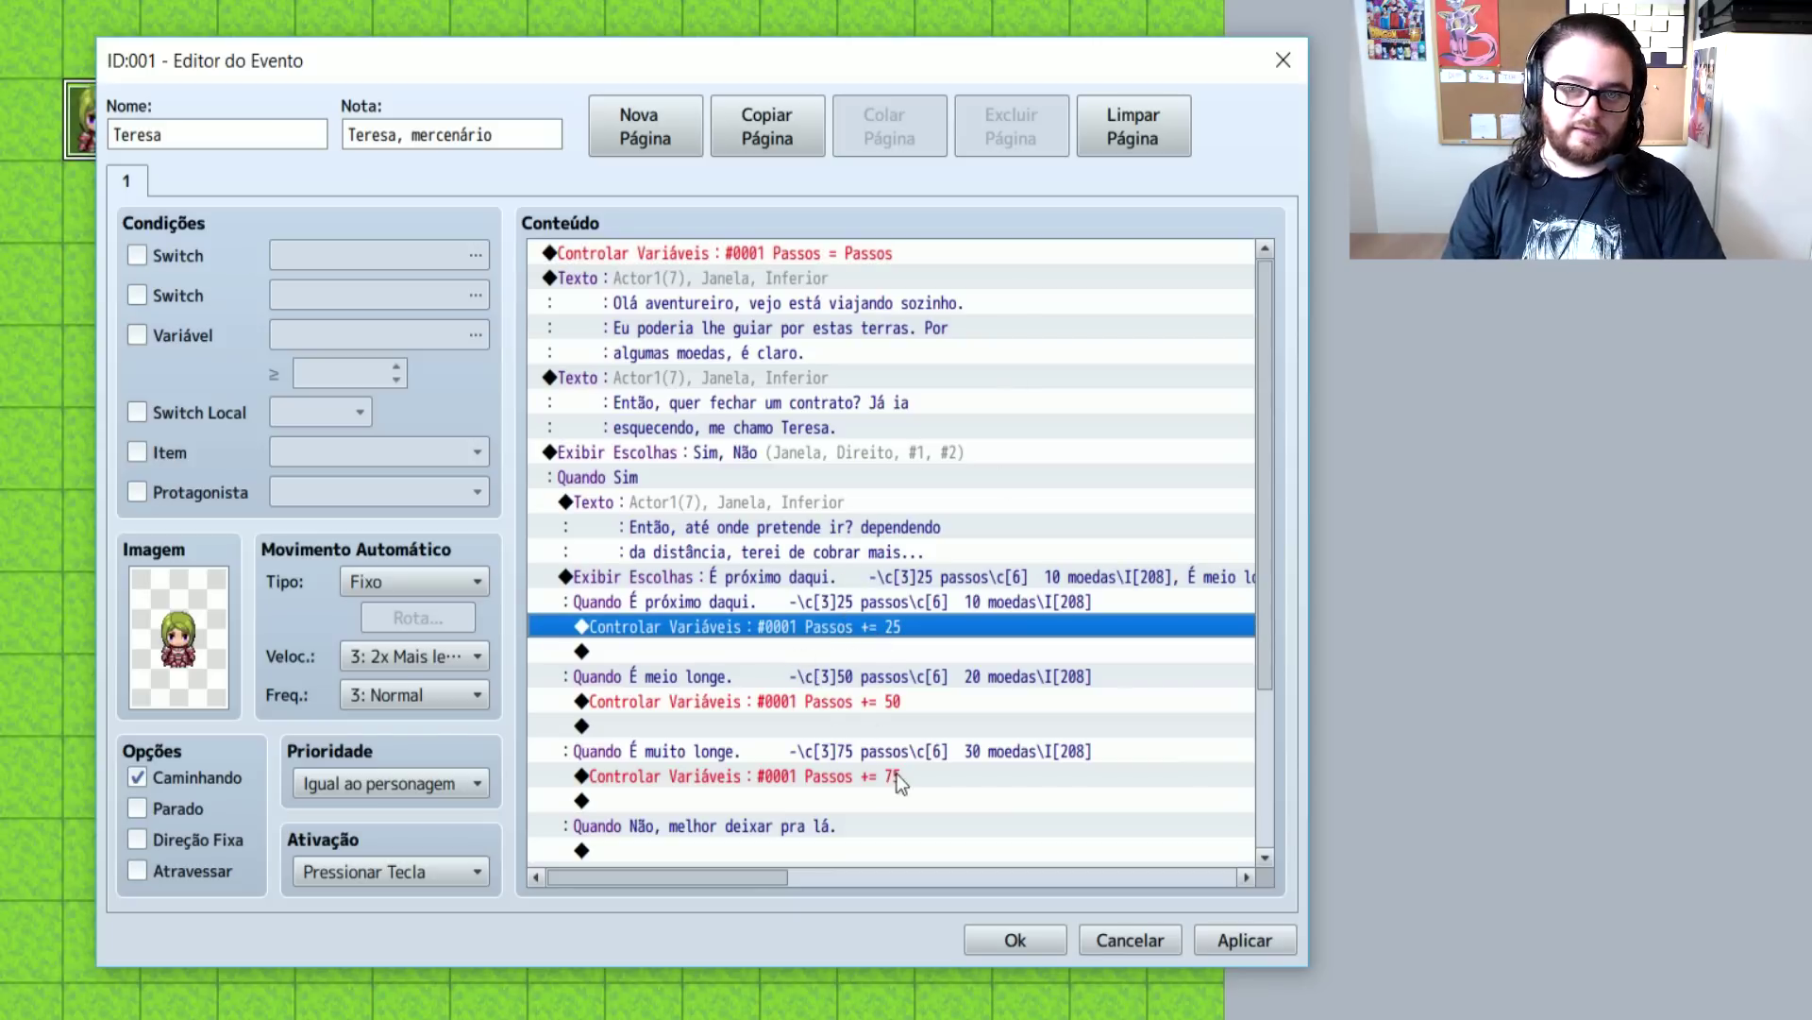
click(744, 653)
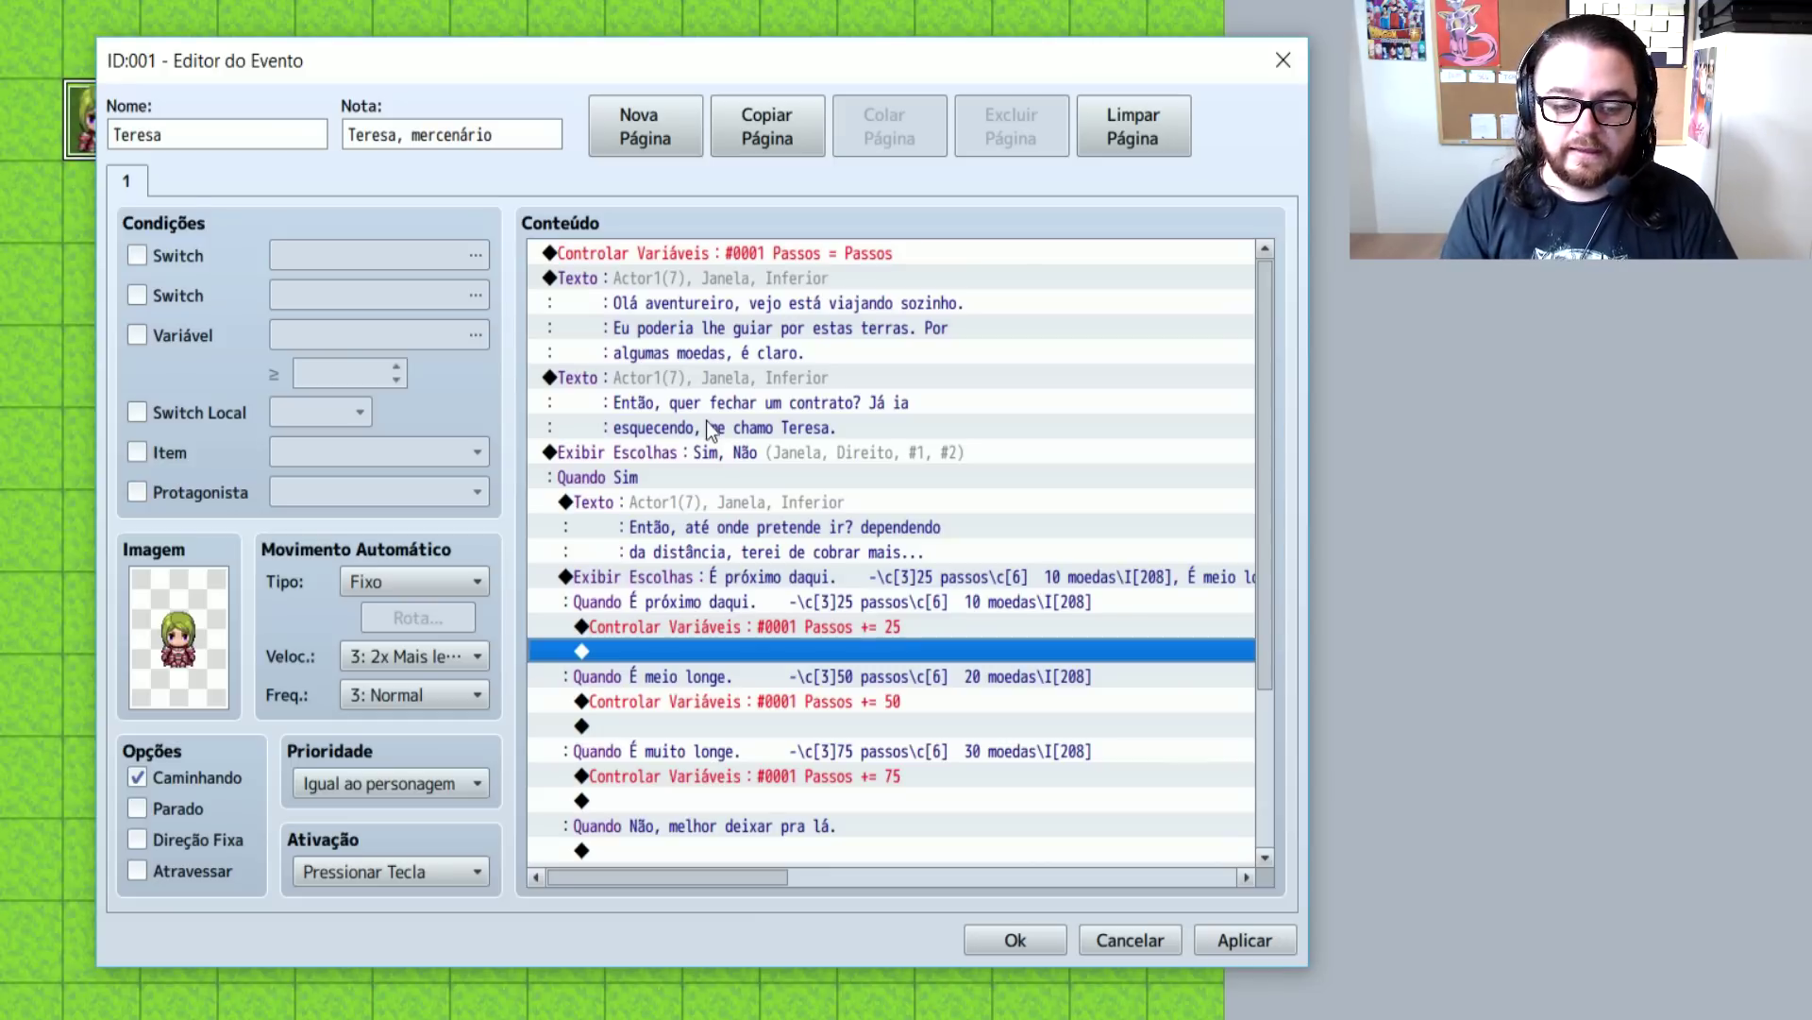
Insert a condition requiring Ouro ≥ 10 above the Passos command in the "É próximo daqui." branch
scroll(975, 488, down, 1)
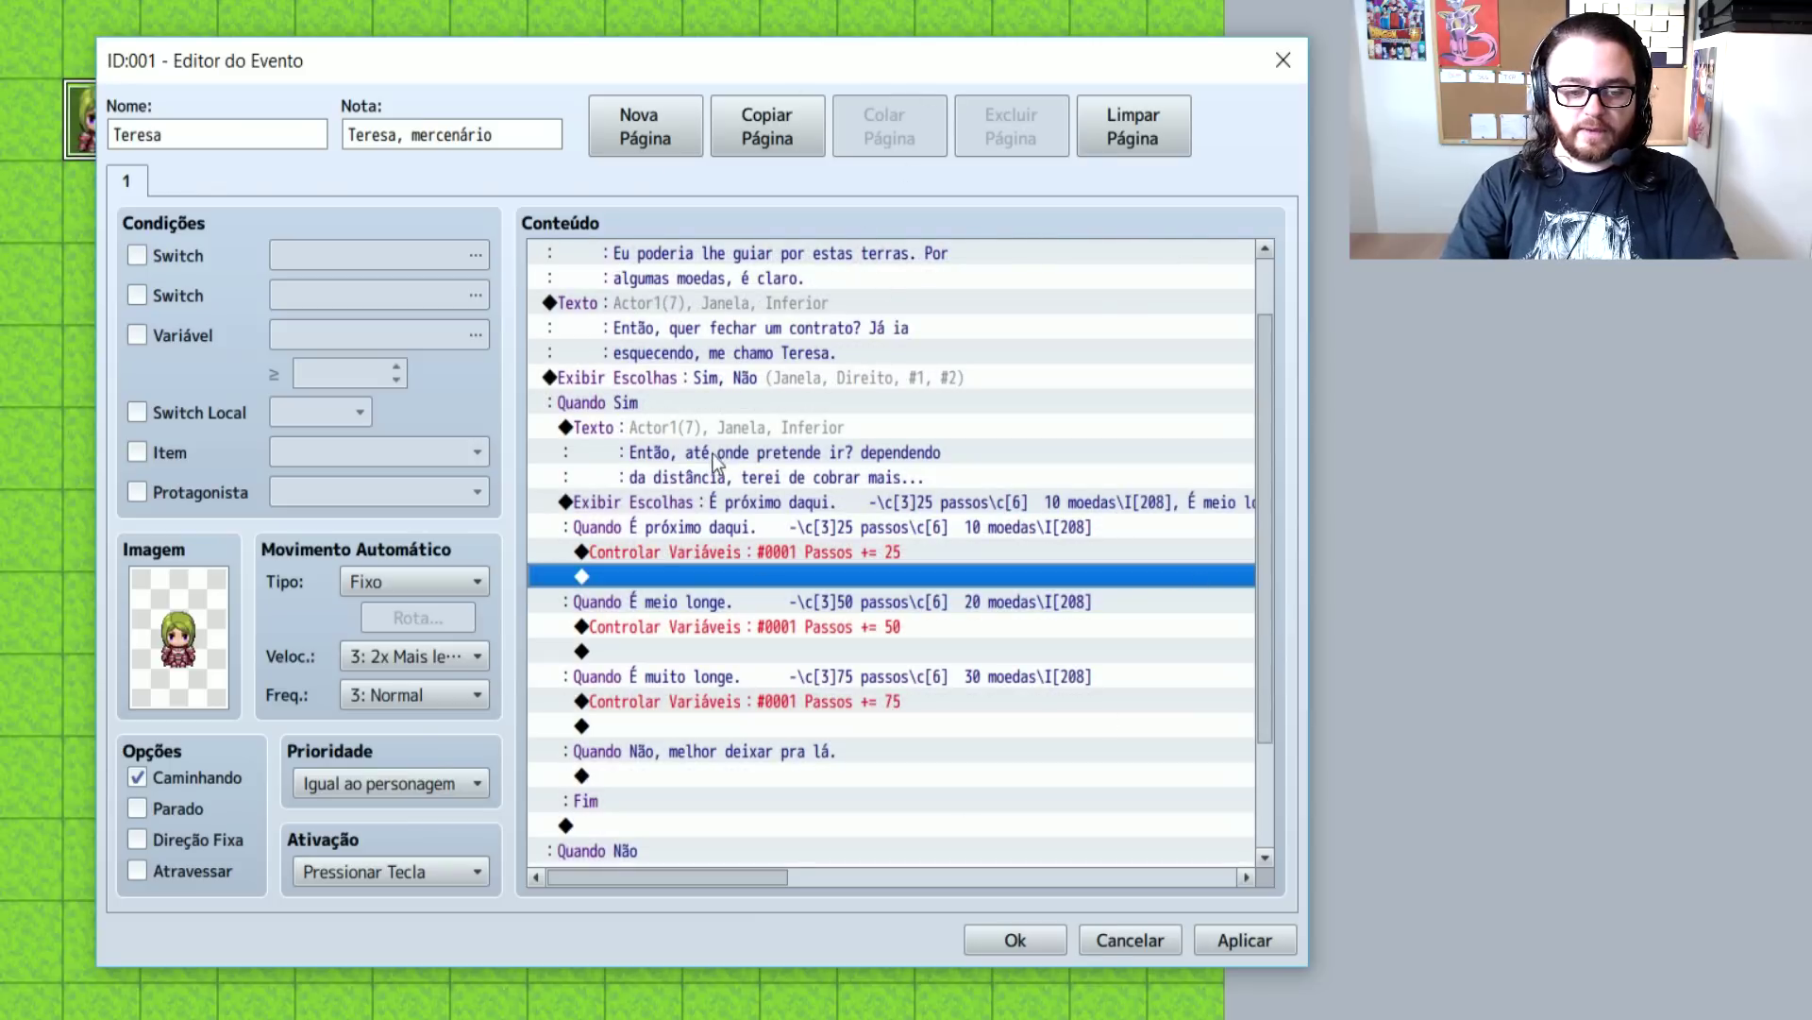
click(671, 552)
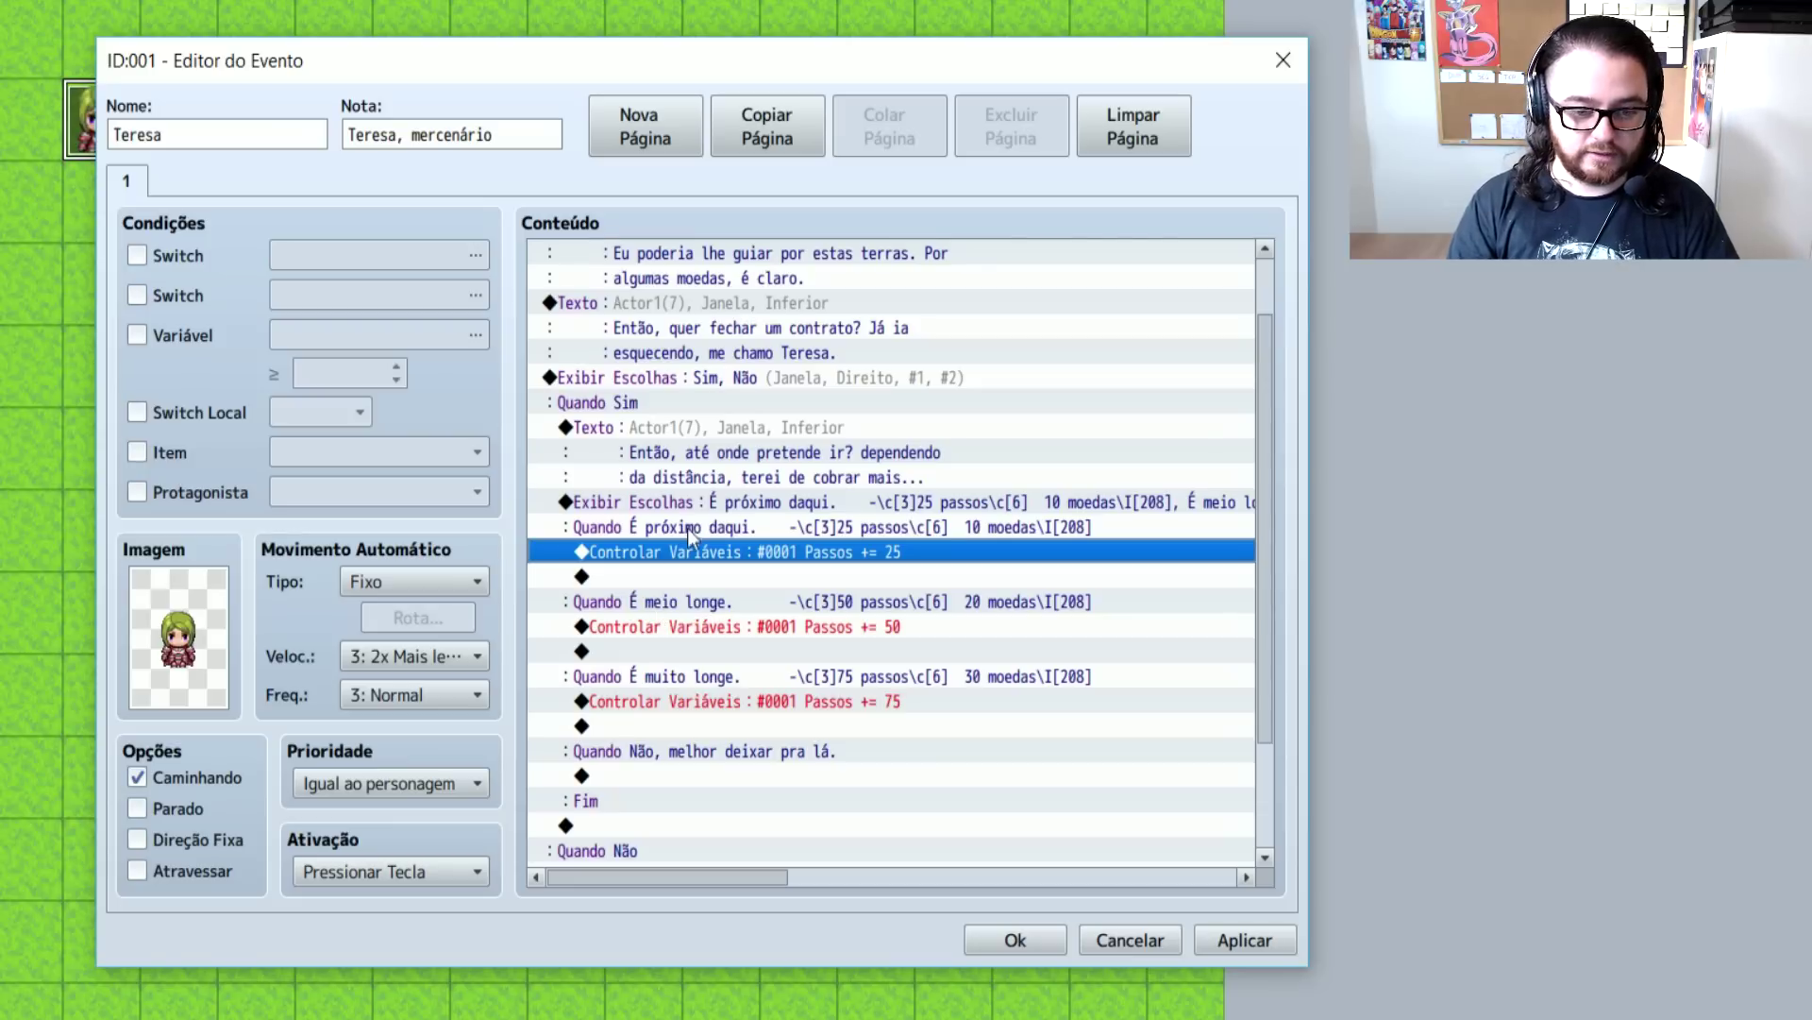
double_click(728, 558)
click(735, 653)
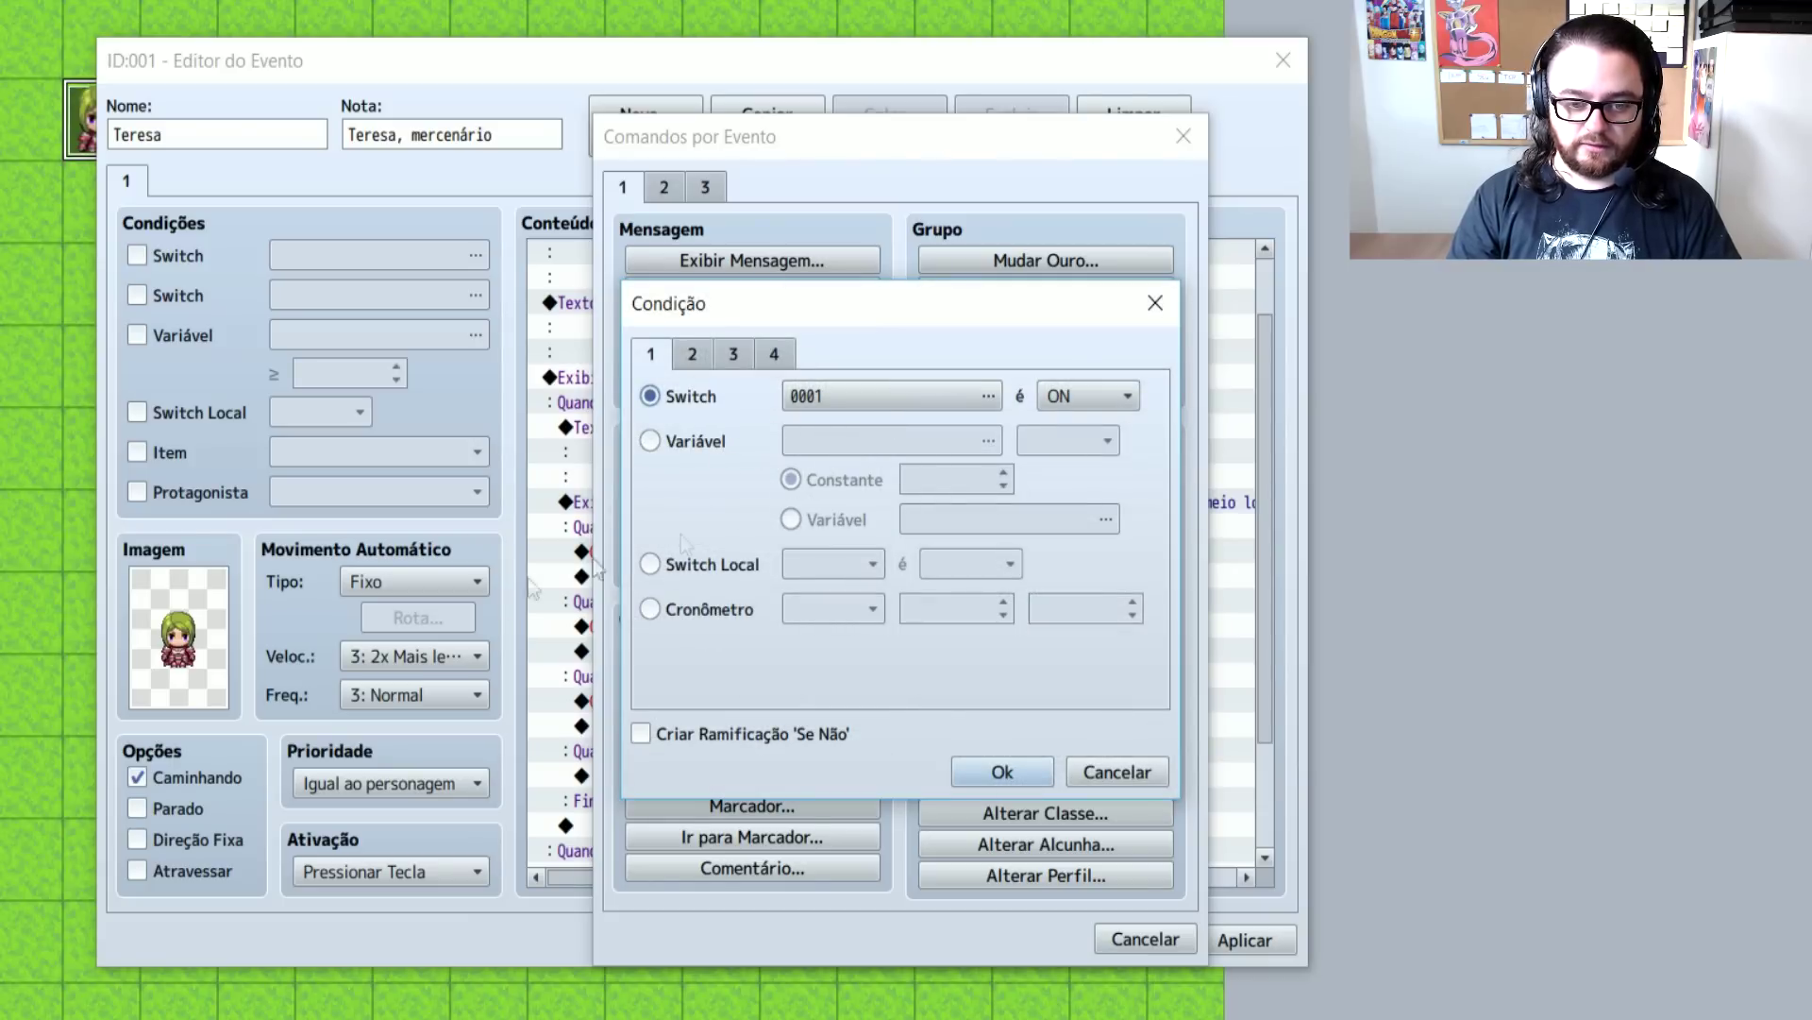
click(775, 356)
click(675, 402)
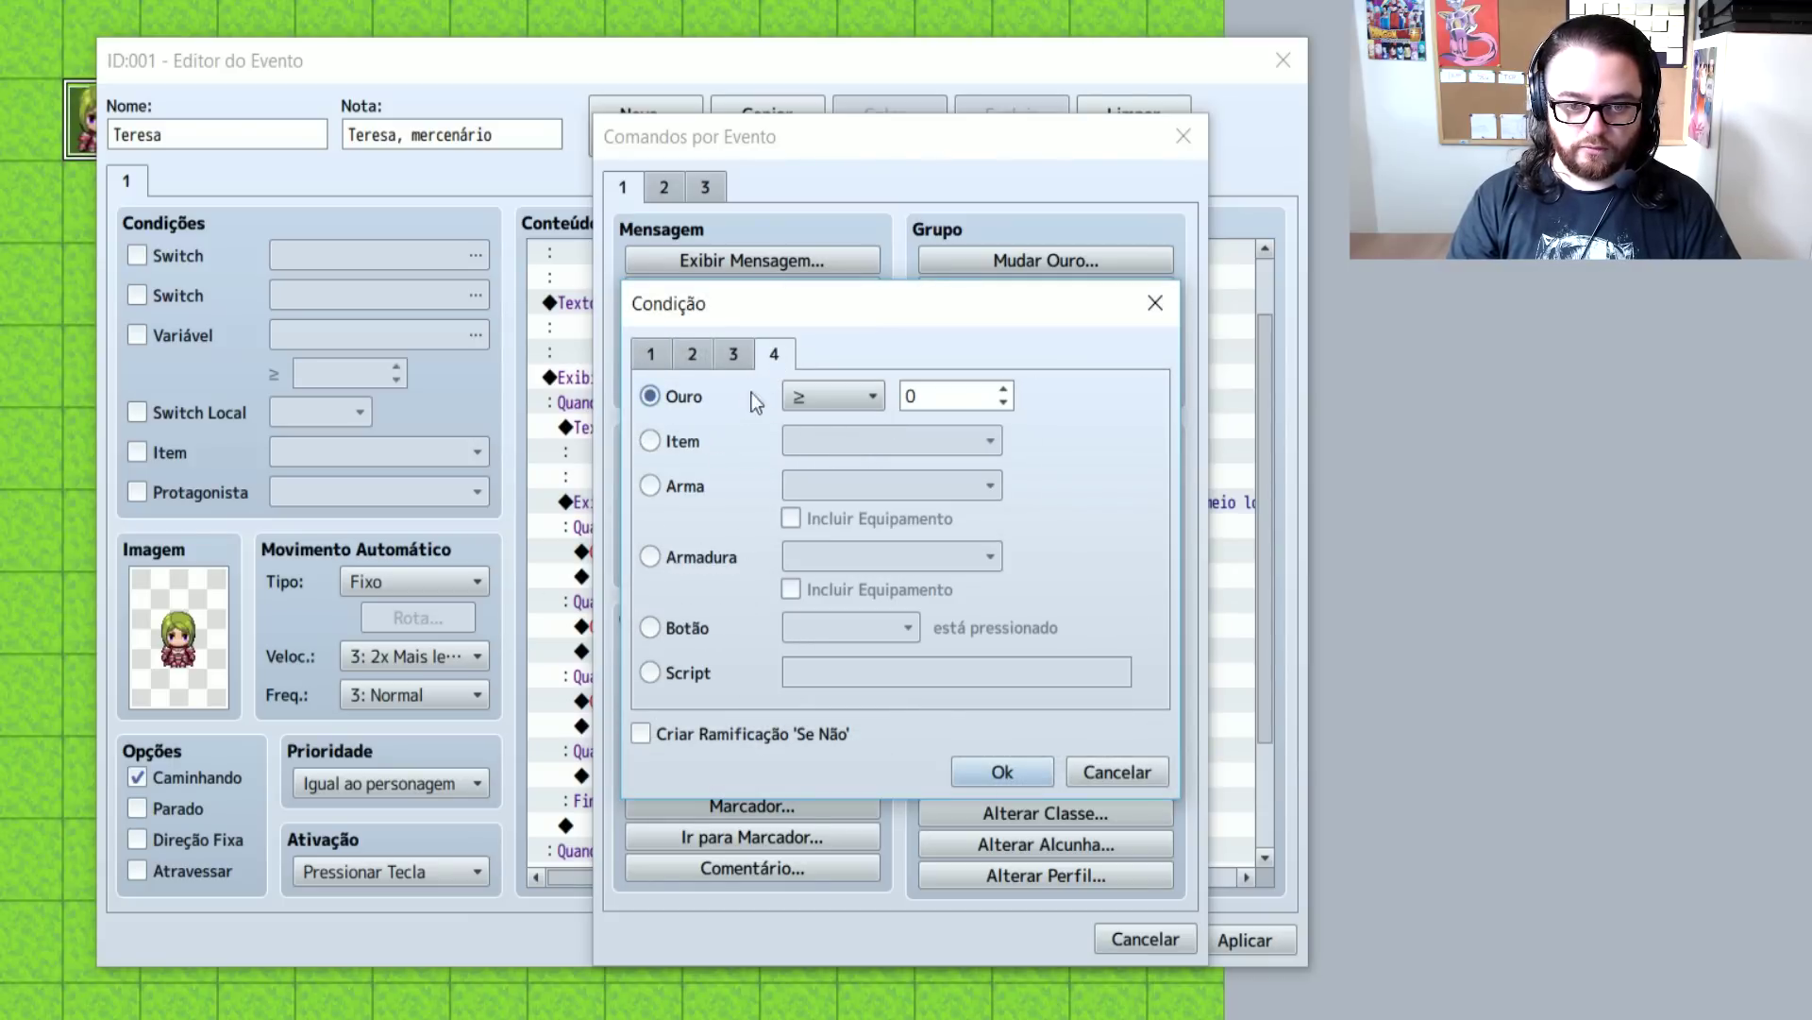
click(938, 400)
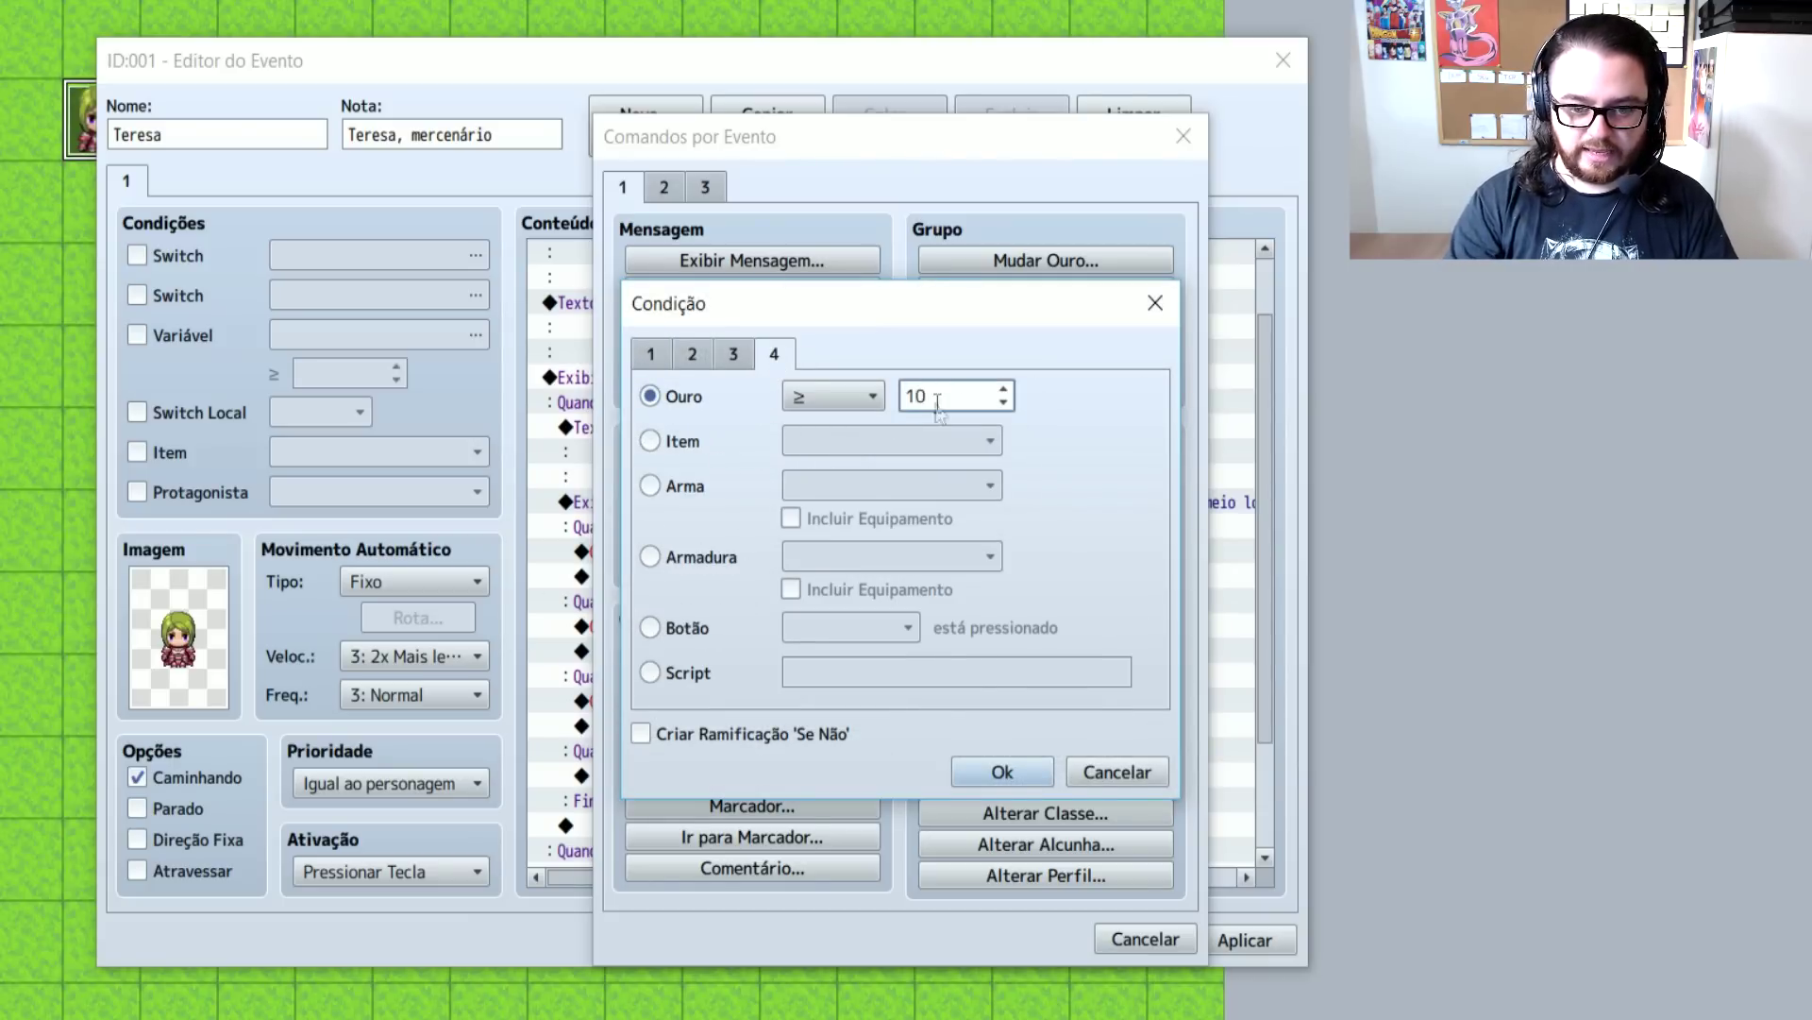
text(10)
key(Return)
Move the command adding 25 to Passos inside the Ouro ≥ 10 condition of the "É próximo daqui." branch
click(843, 626)
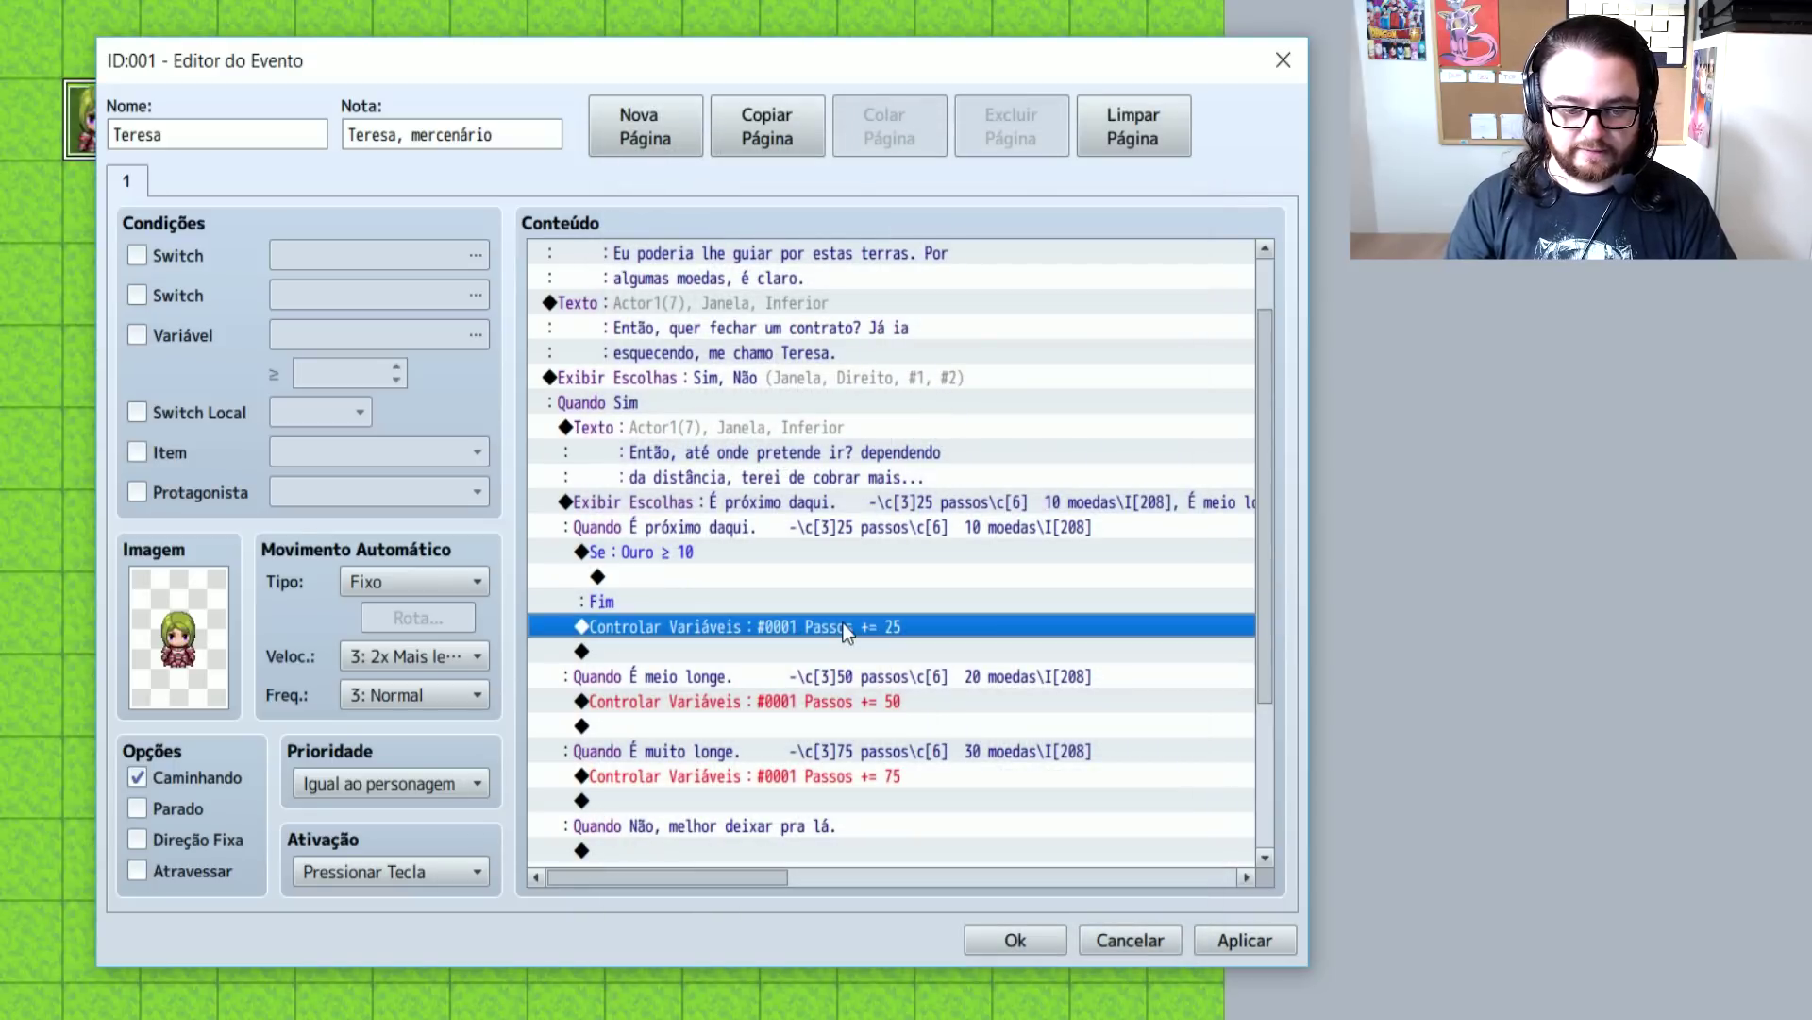
key(ctrl+x)
click(765, 576)
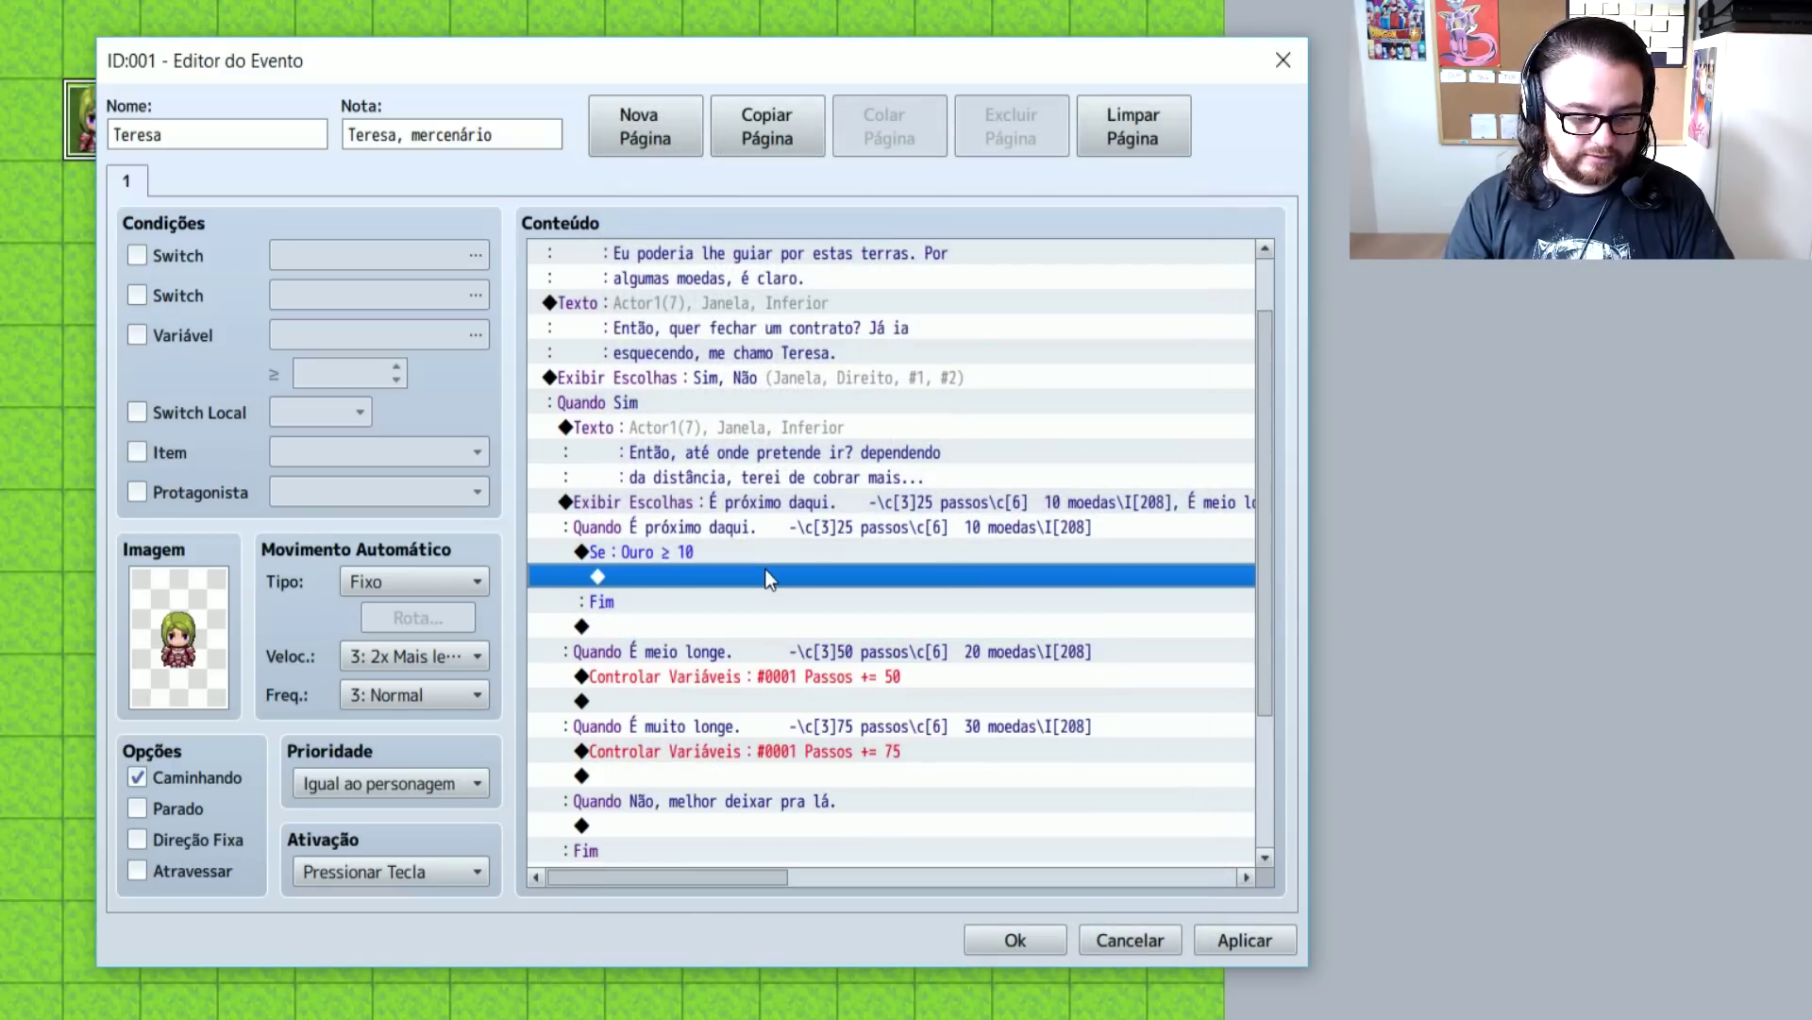
key(ctrl+v)
Copy the gold condition into the "É meio longe." branch and replace its inner command with the one adding 50 to Passos
click(685, 553)
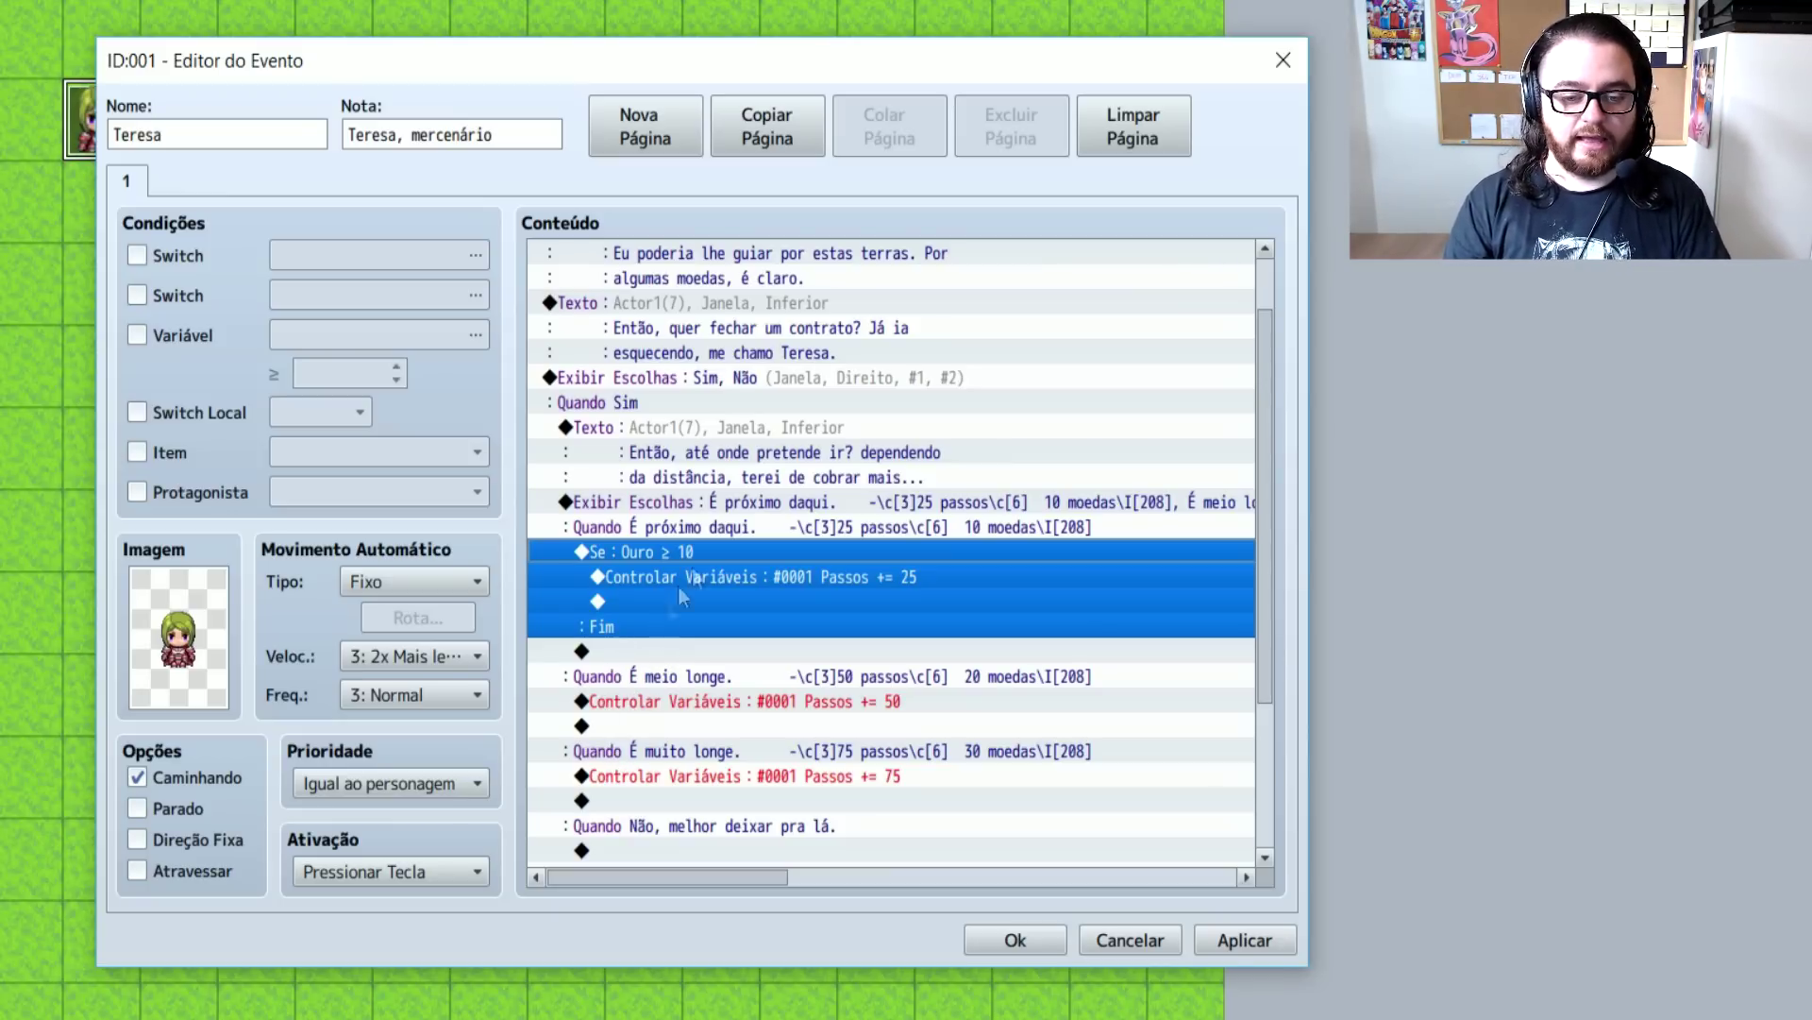
scroll(667, 603, down, 2)
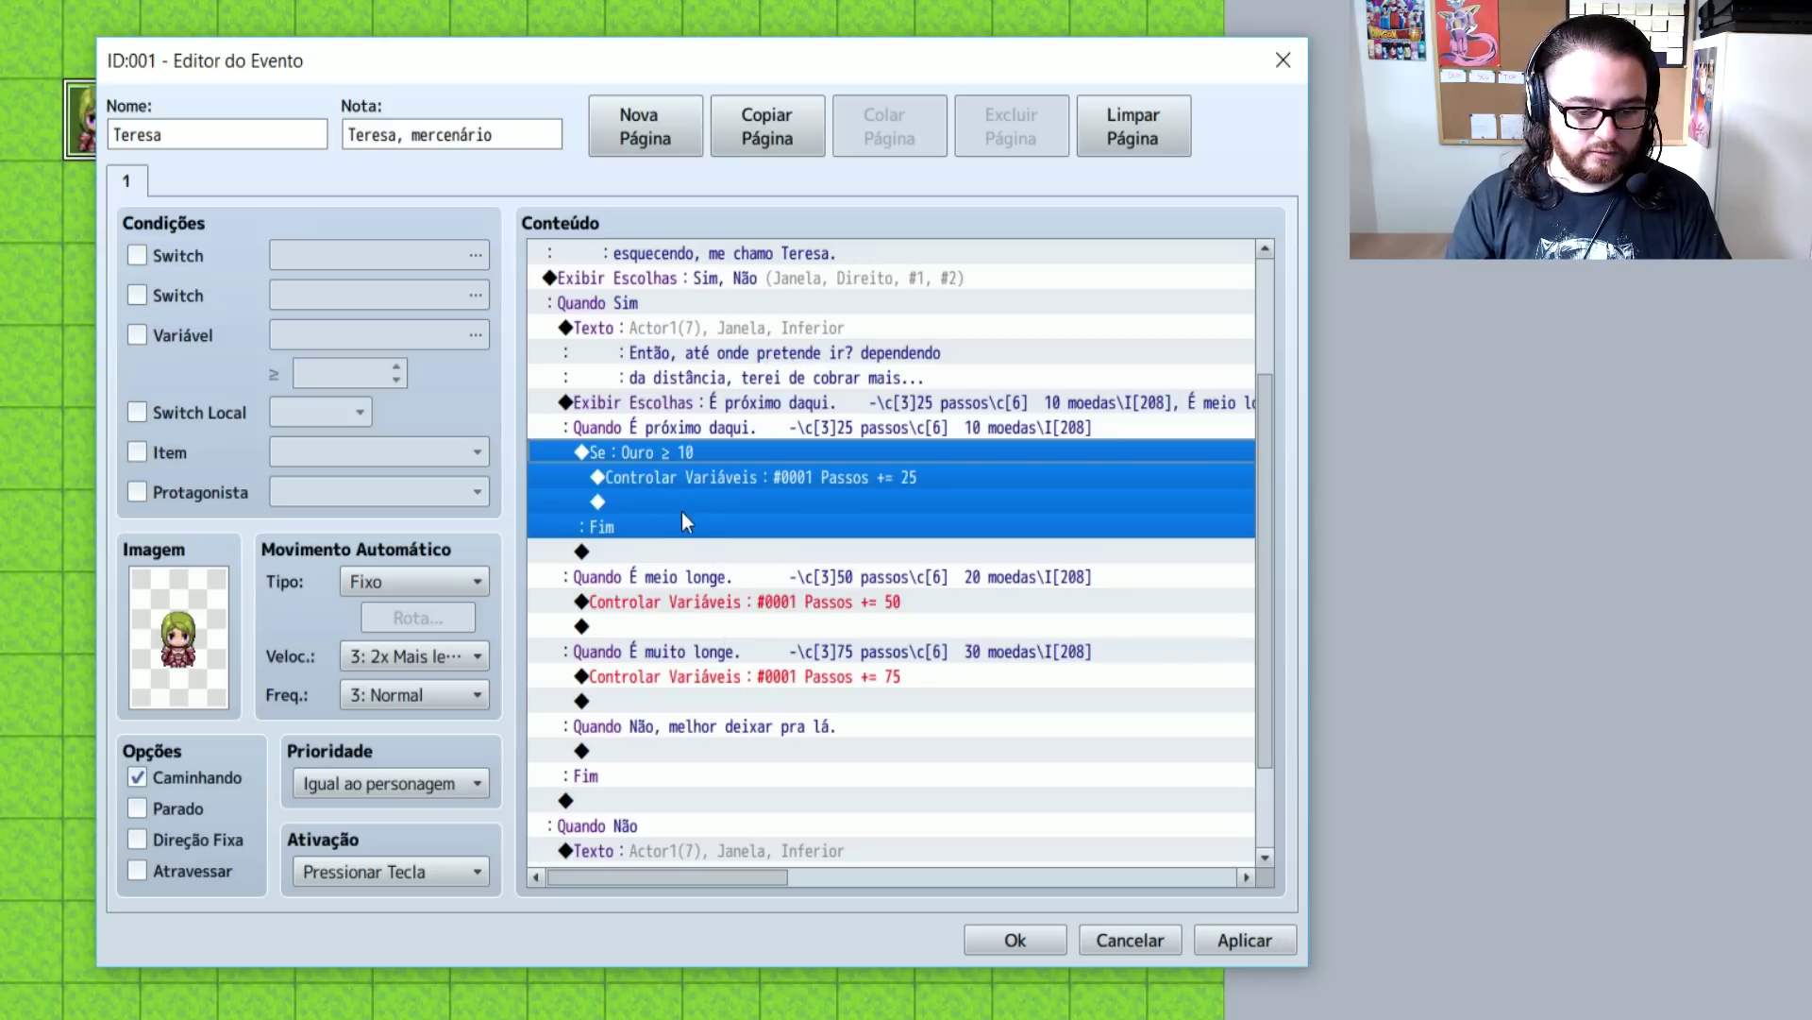
click(679, 624)
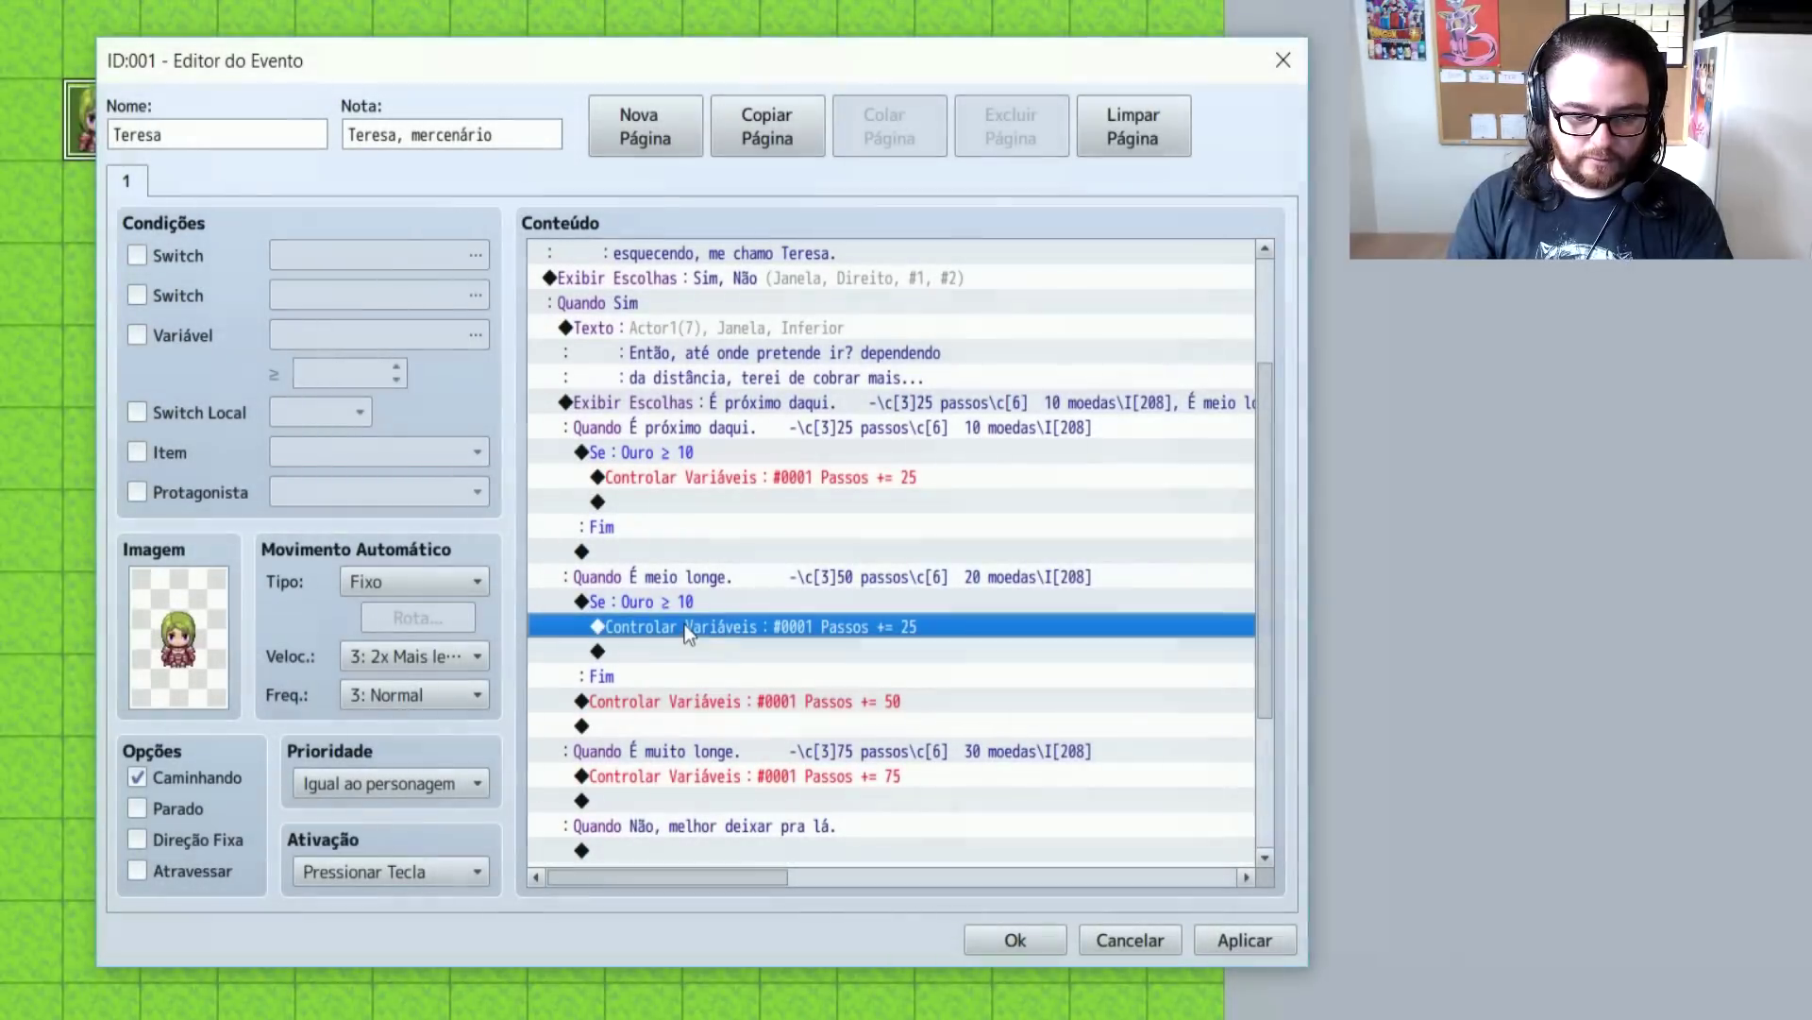
double_click(683, 627)
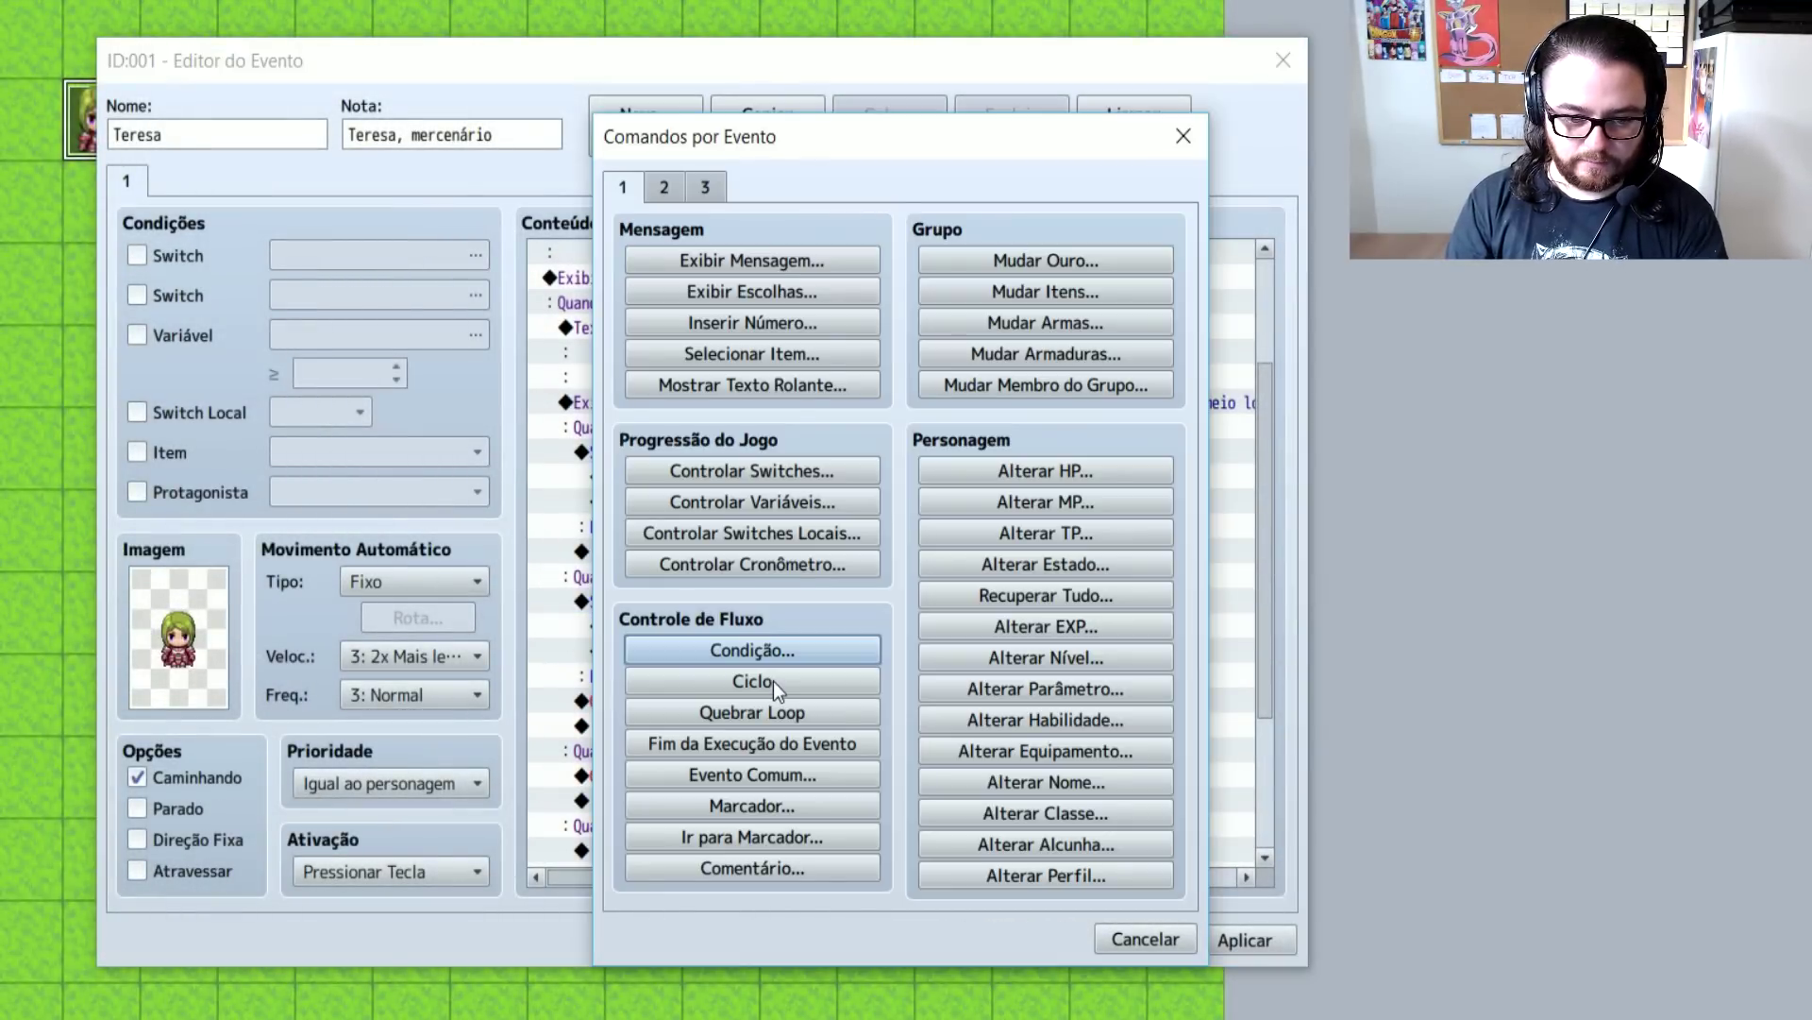
key(Escape)
click(779, 700)
click(773, 671)
key(ctrl+x)
click(762, 628)
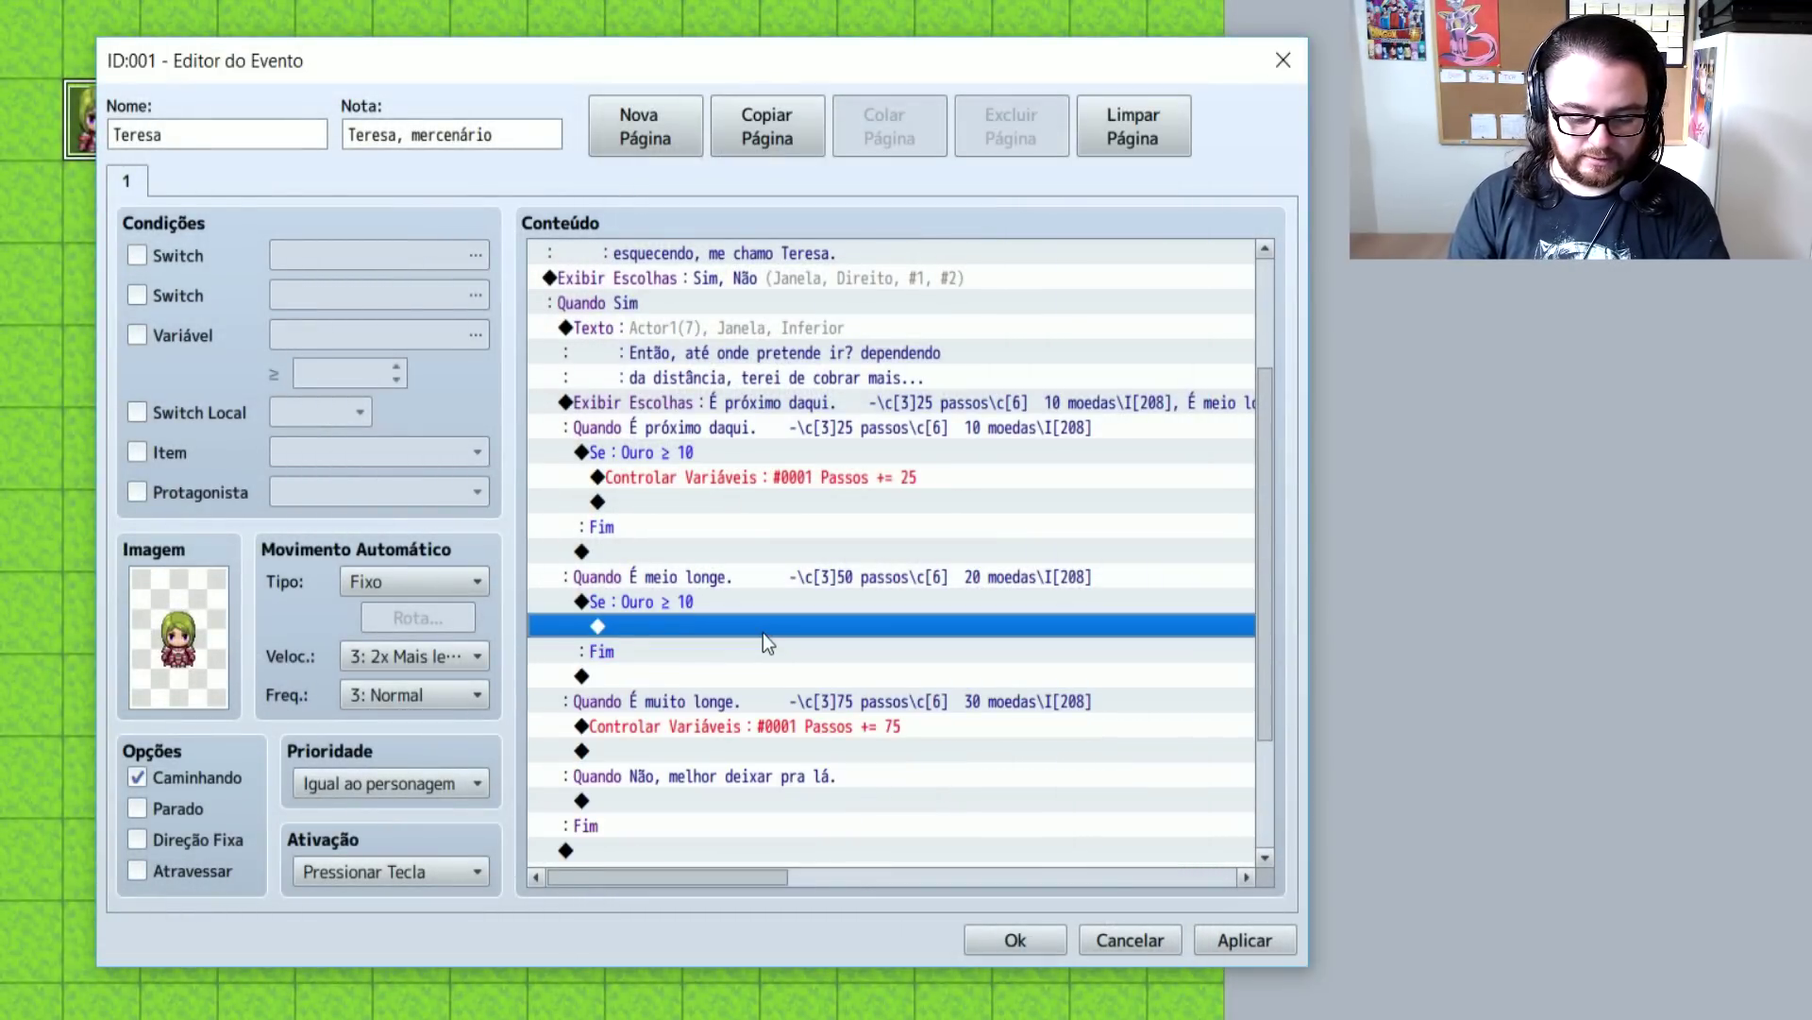
key(ctrl+v)
Set the gold required by the condition in the "É meio longe." branch to 20
double_click(733, 601)
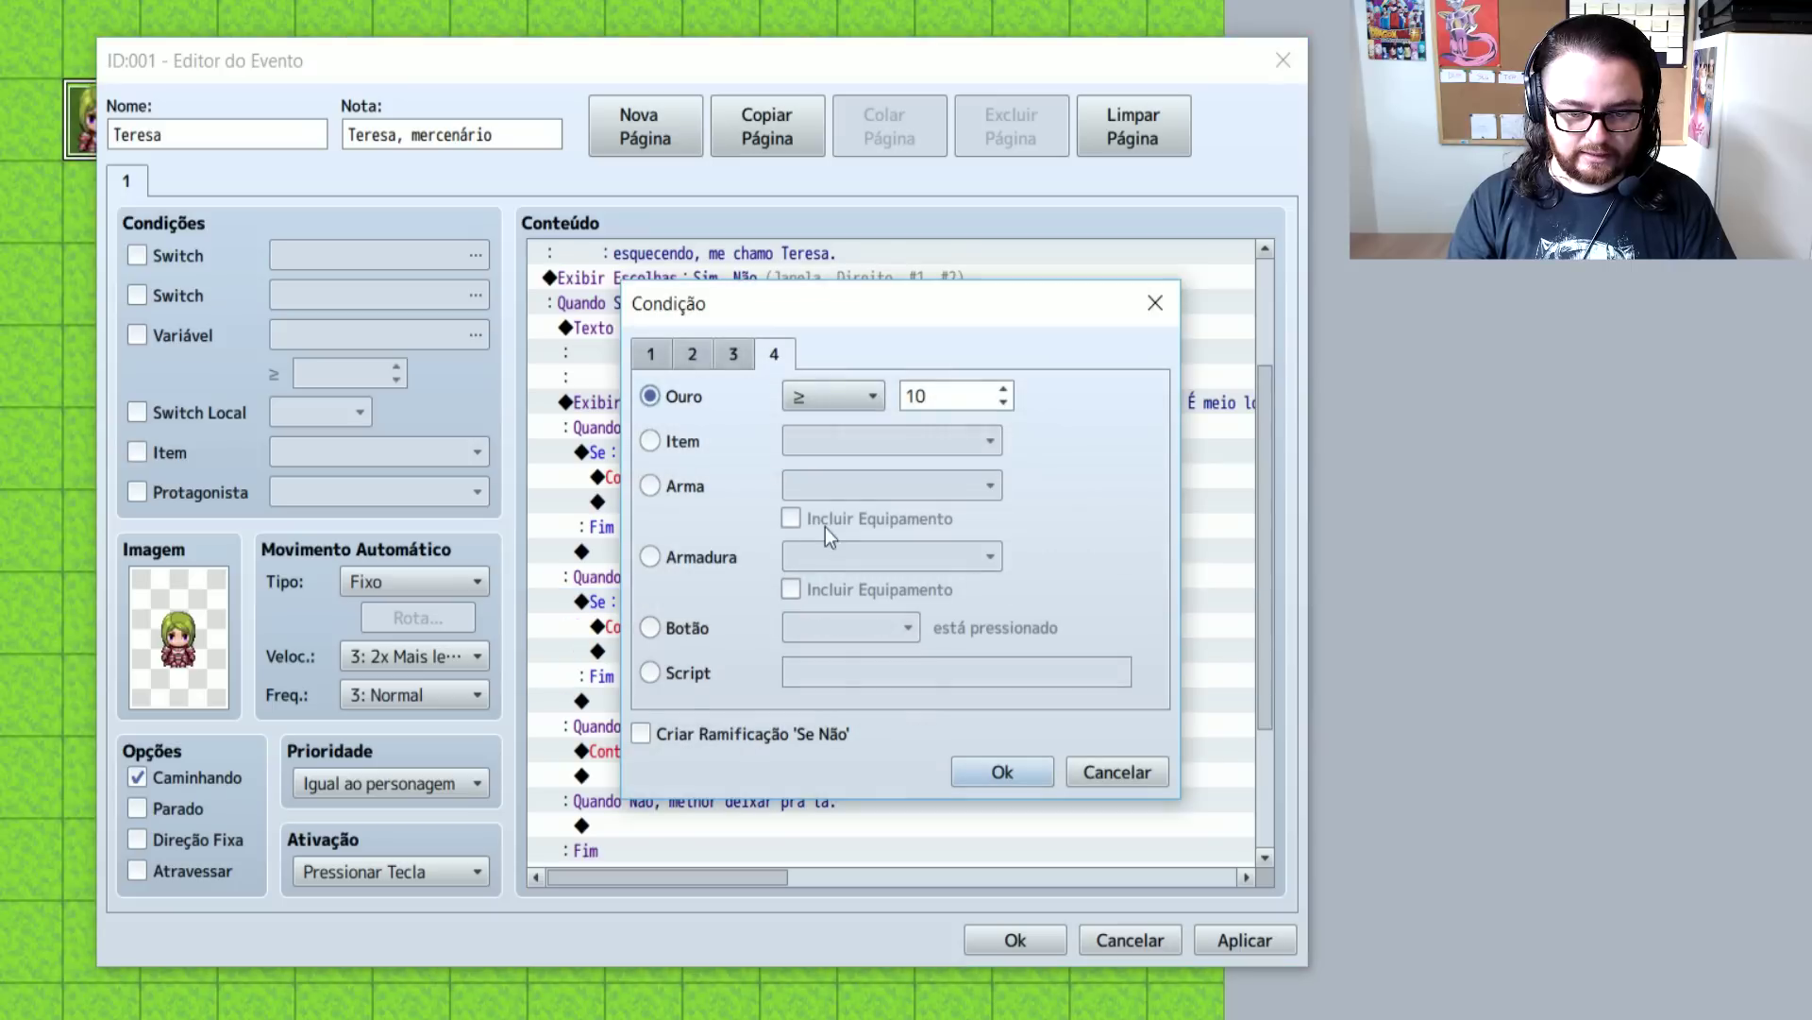
key(BackSpace)
key(BackSpace)
text(20)
key(Return)
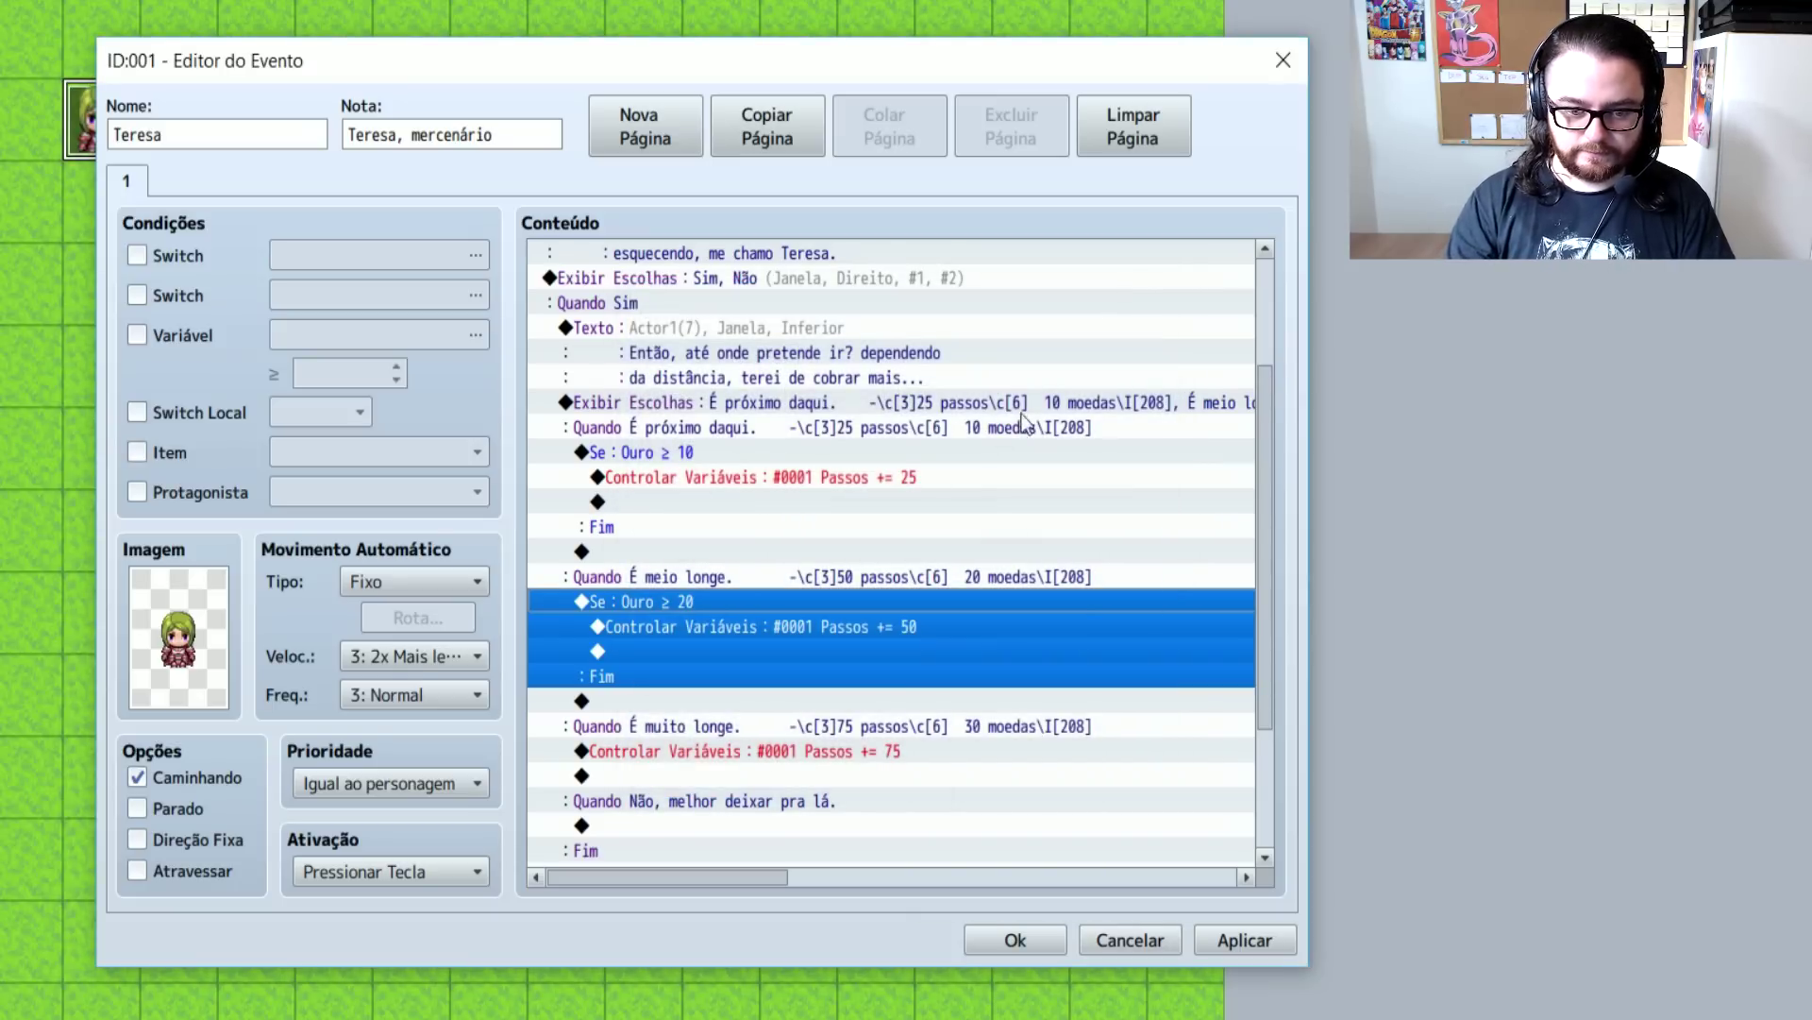
Review the gold conditions and the Passos commands nested in the three distance branches
scroll(821, 688, down, 2)
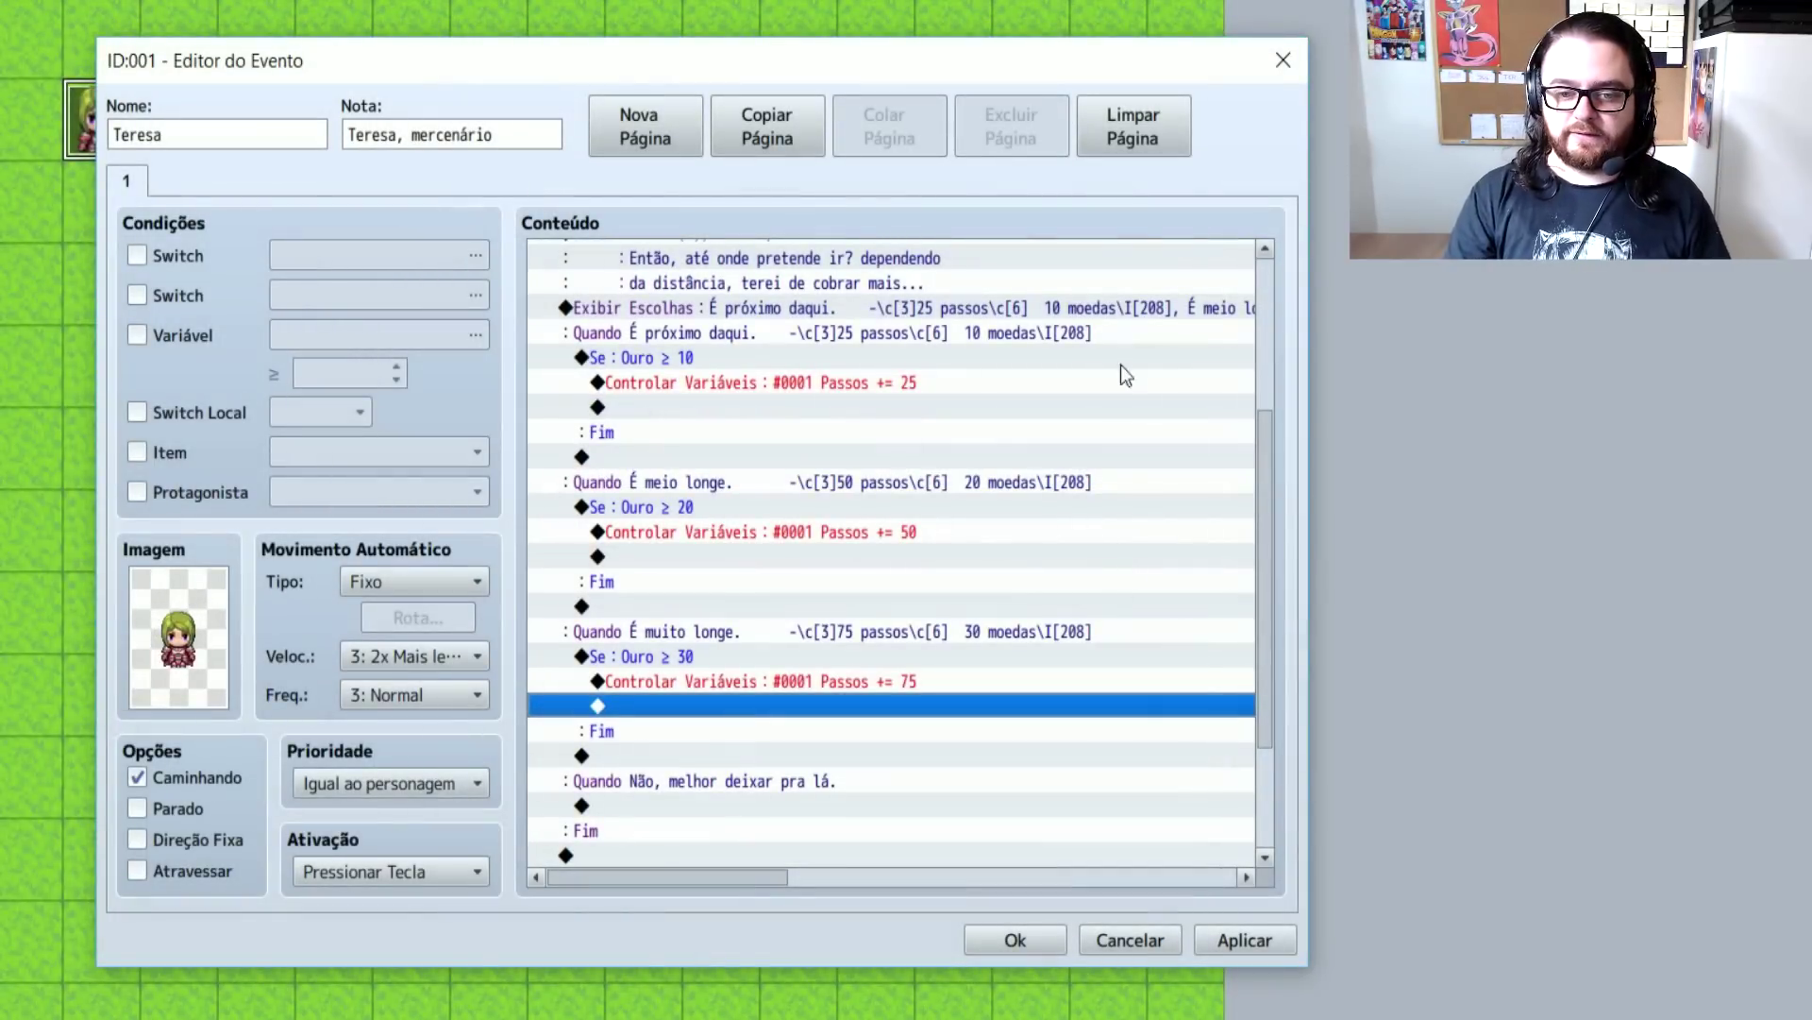
click(846, 329)
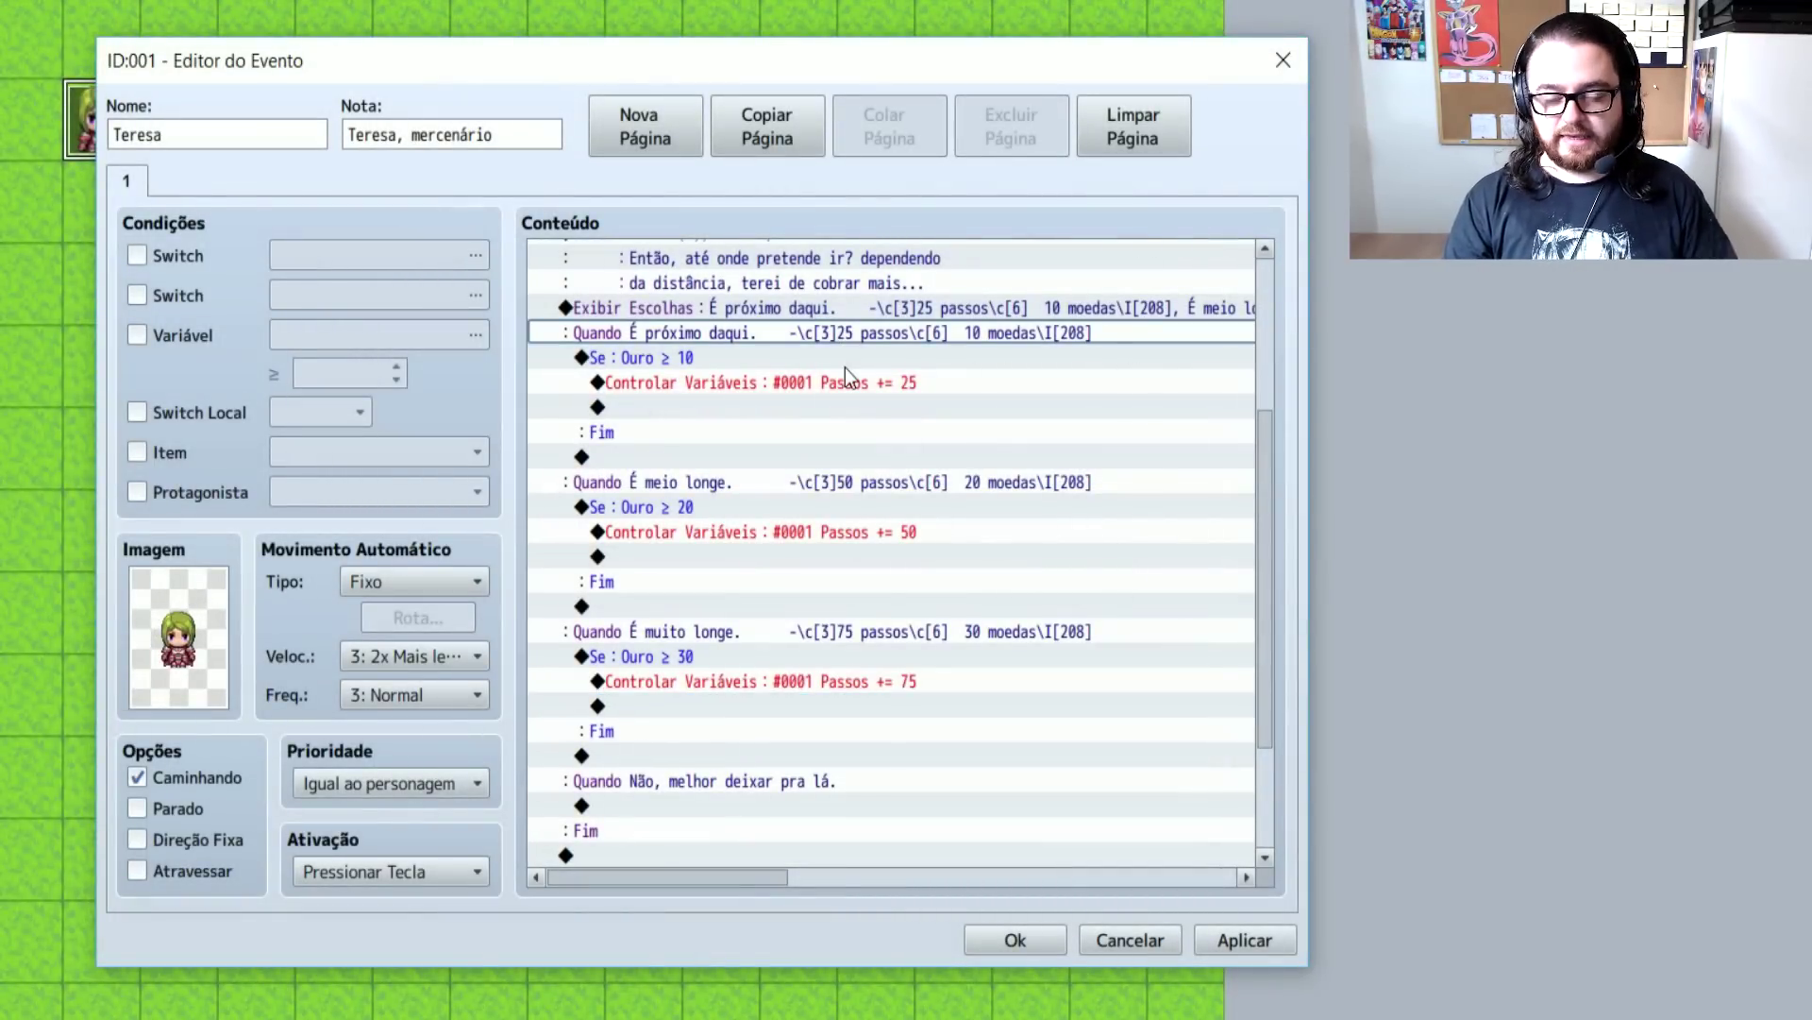
click(693, 357)
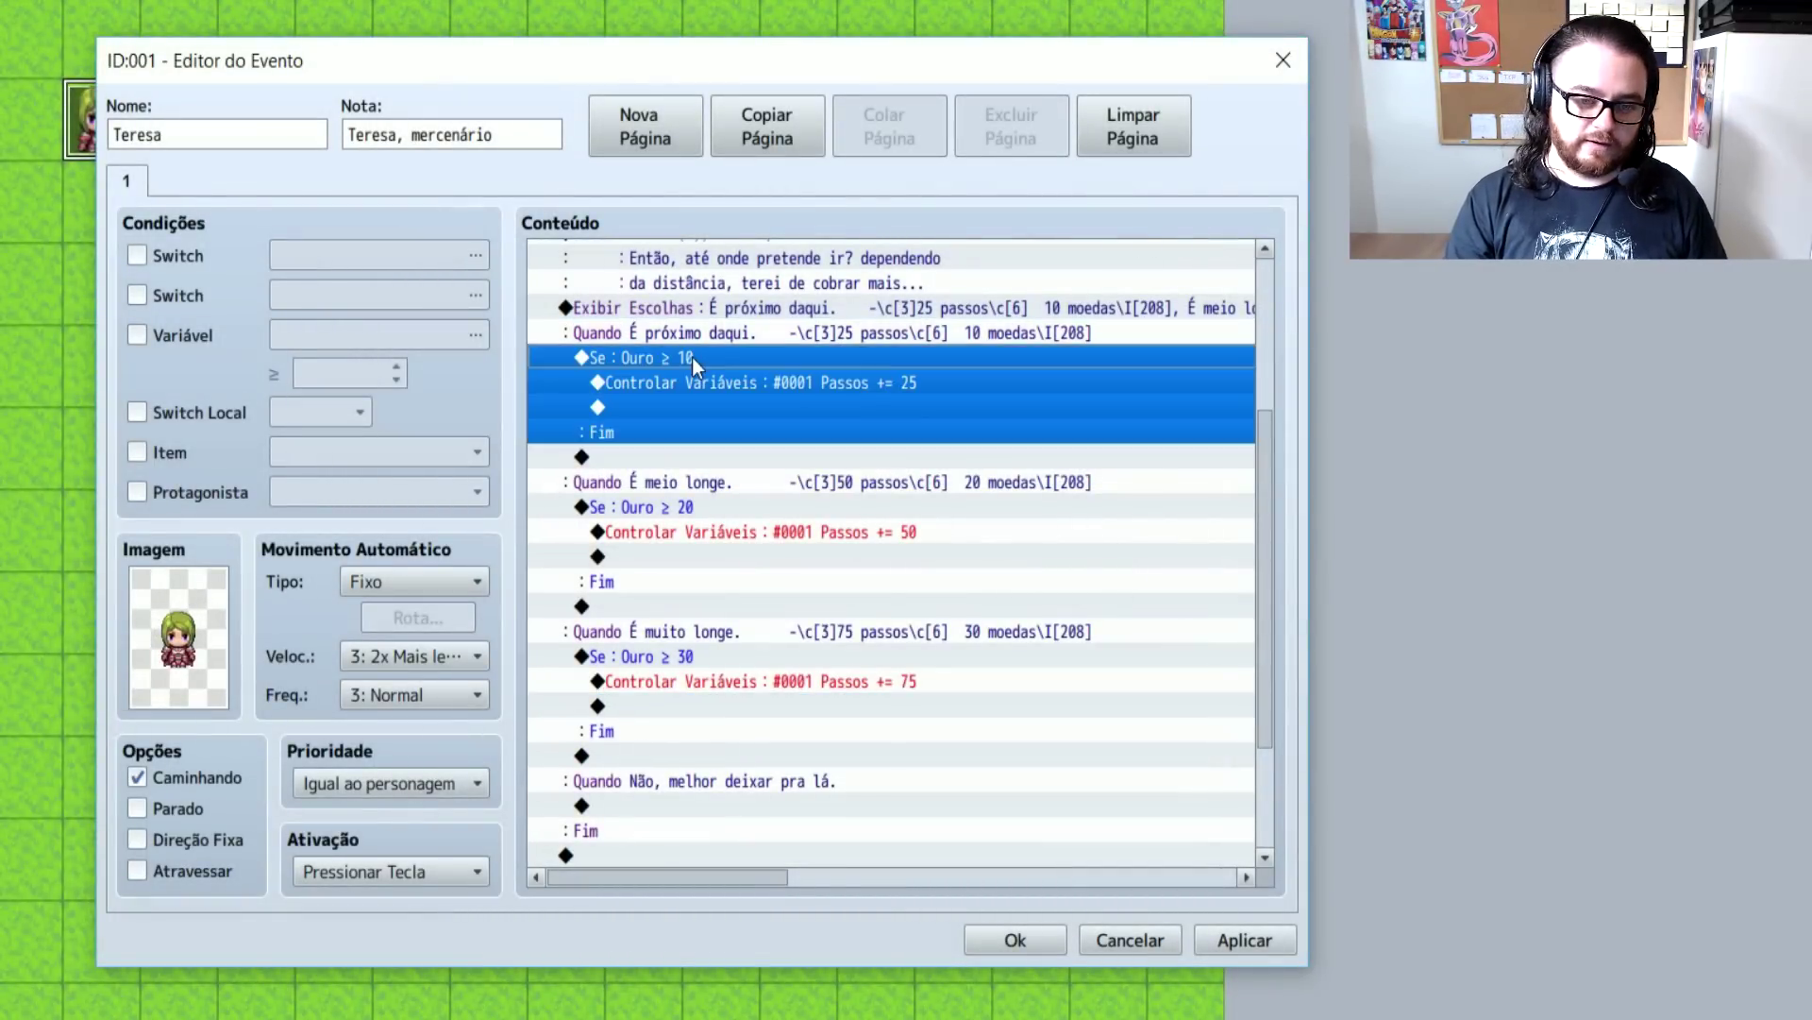
click(722, 400)
click(699, 381)
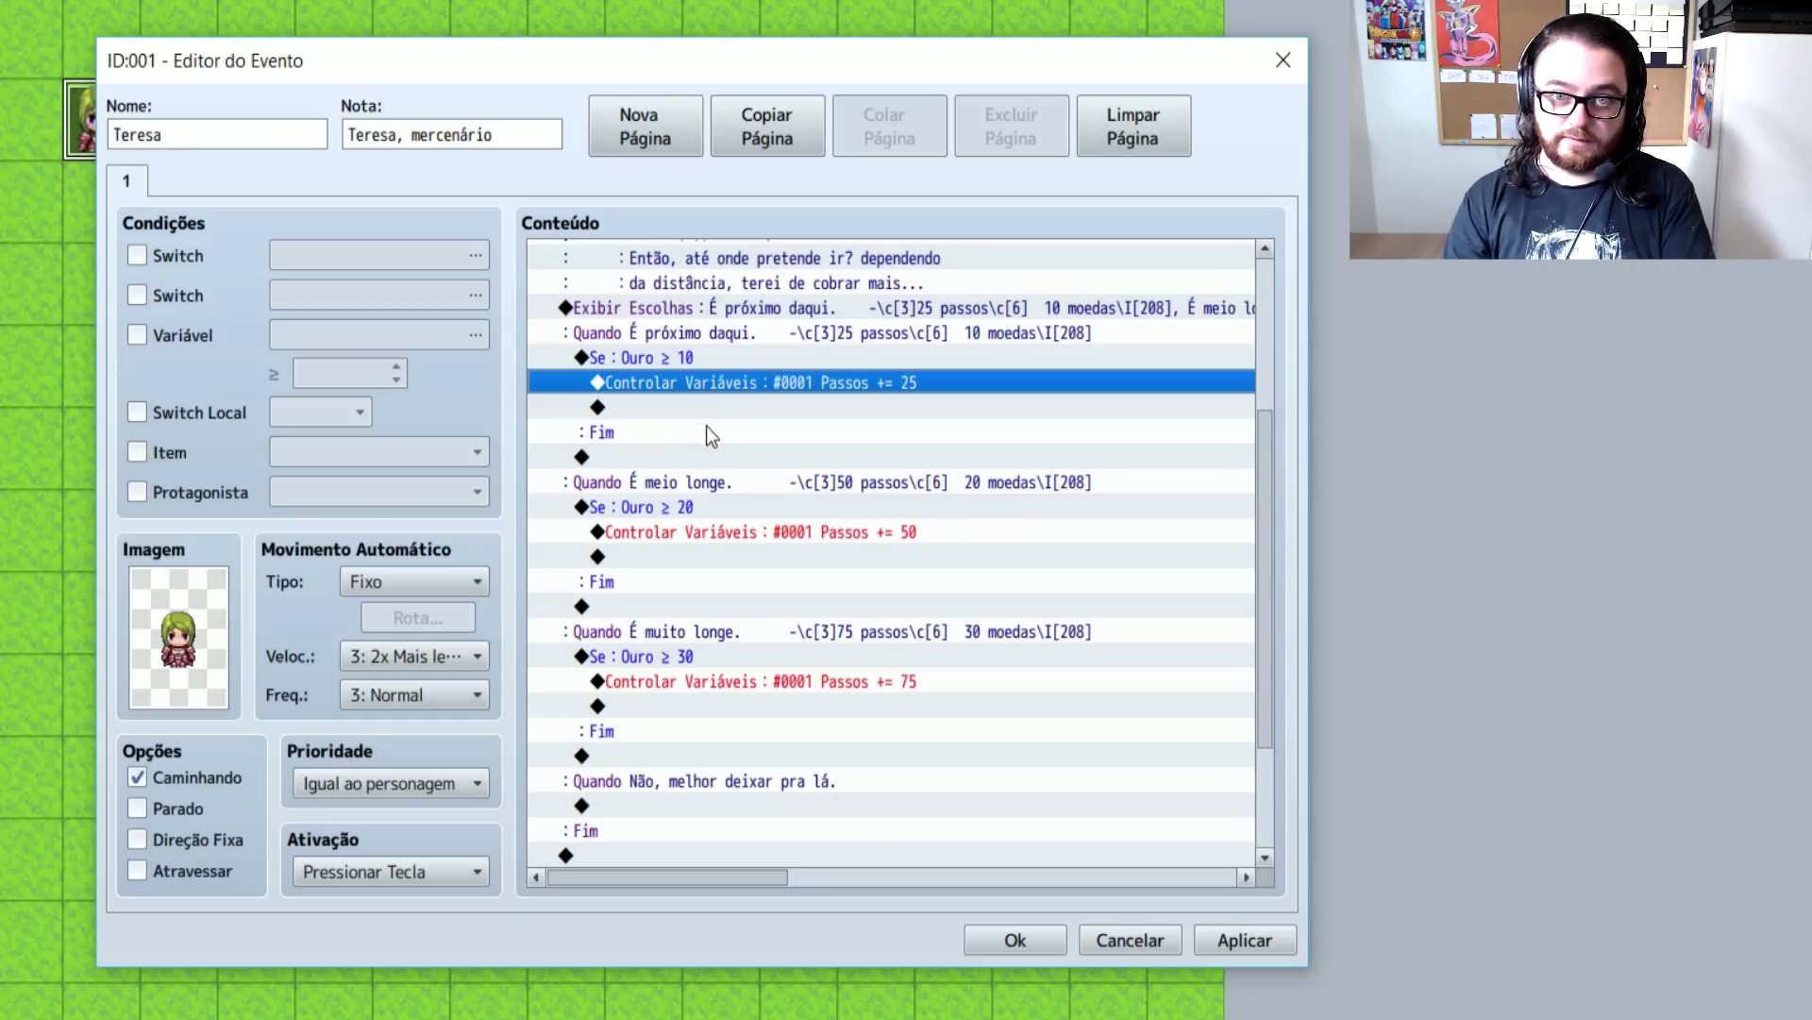
click(775, 498)
click(754, 531)
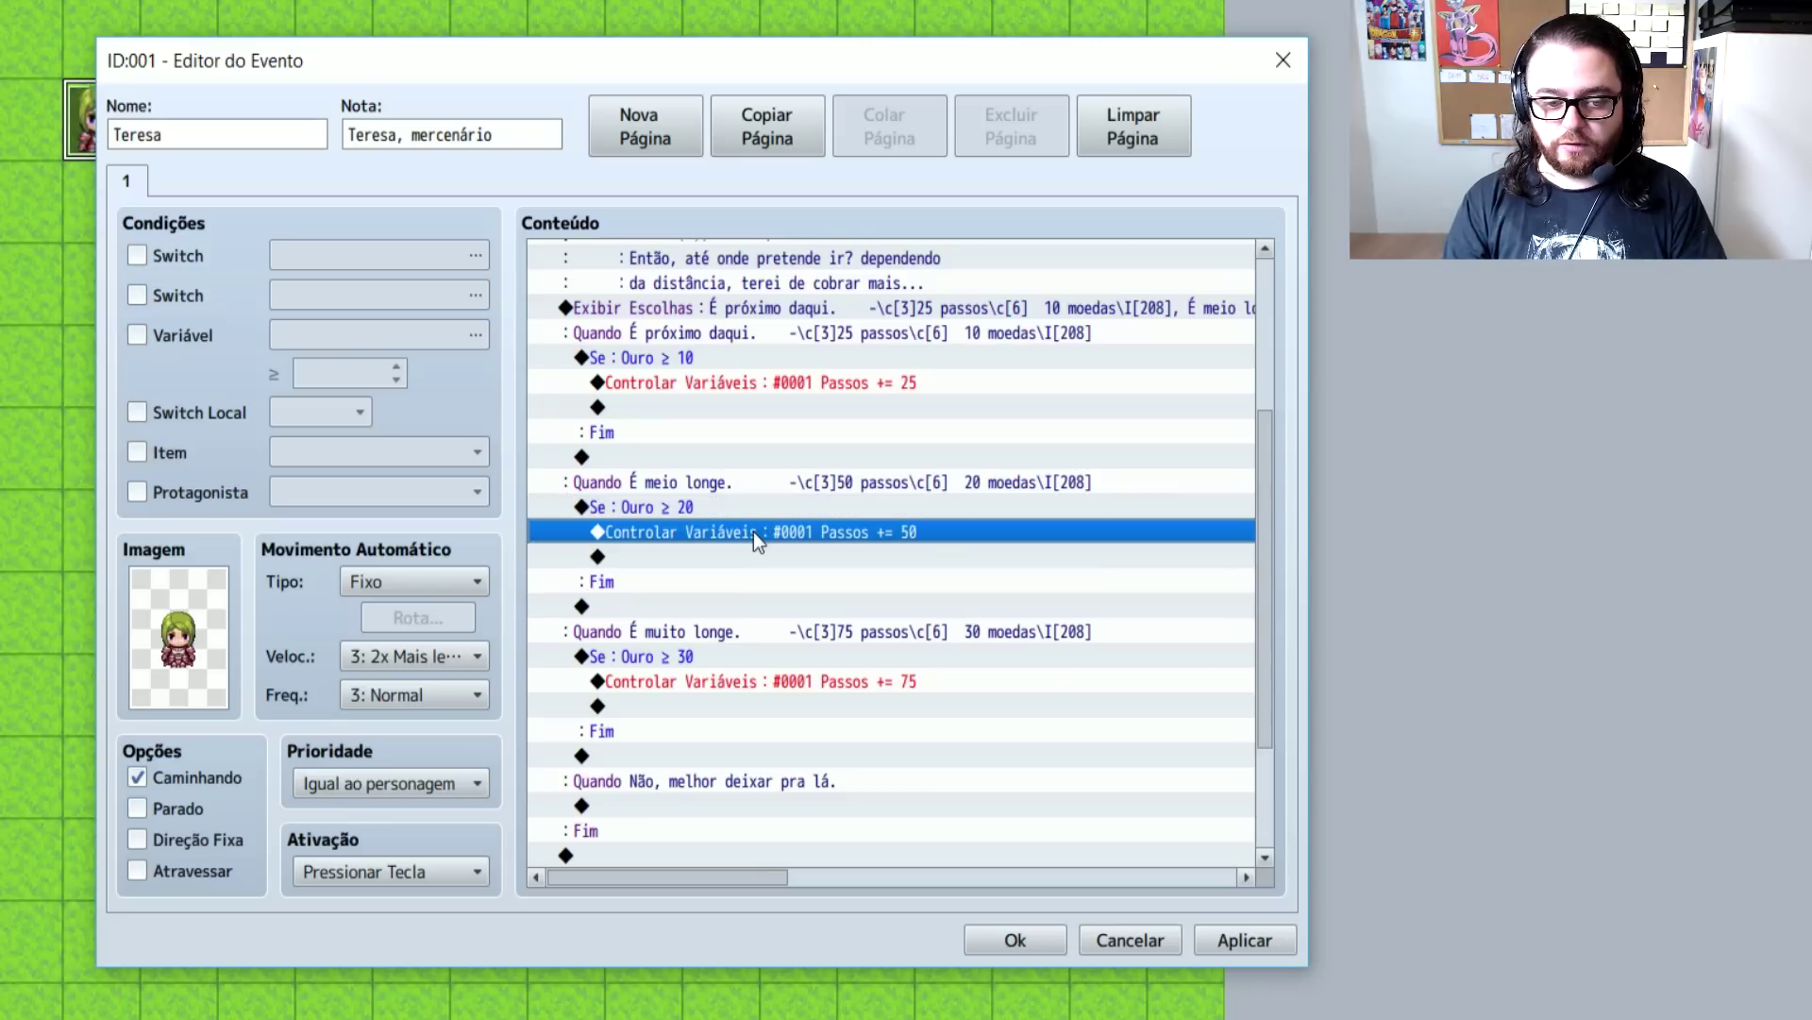
click(785, 661)
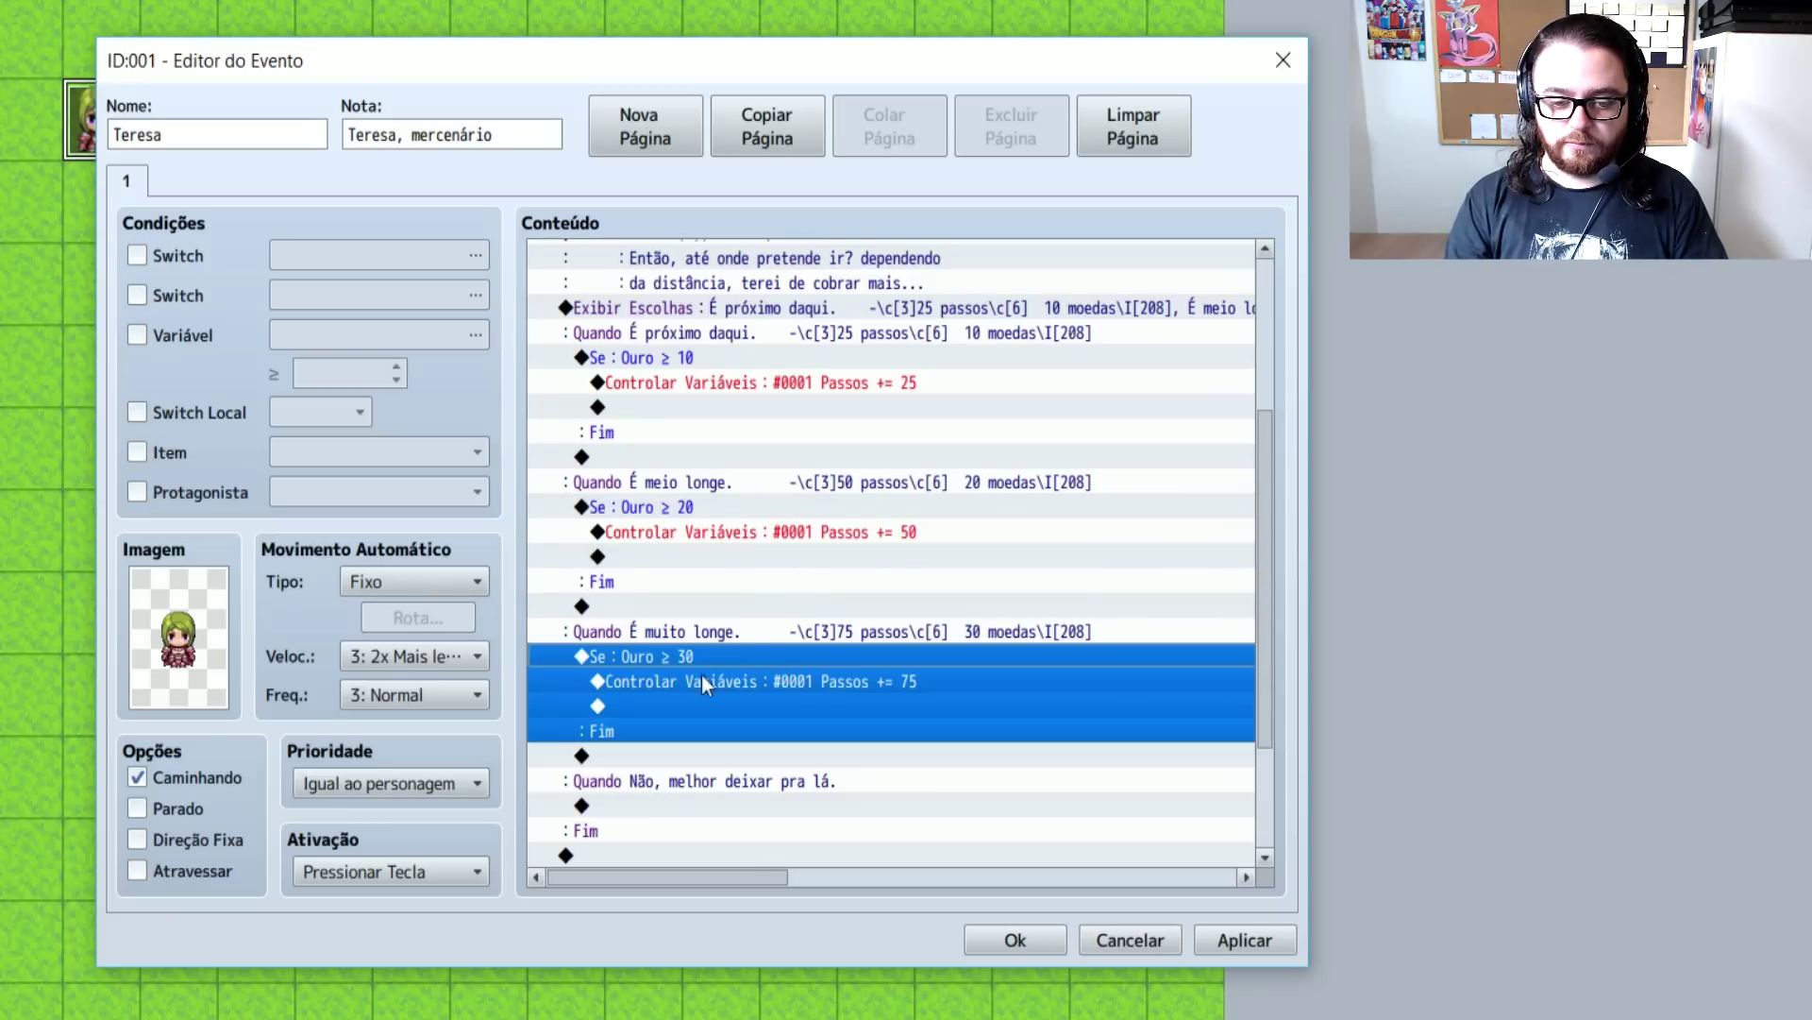
click(671, 681)
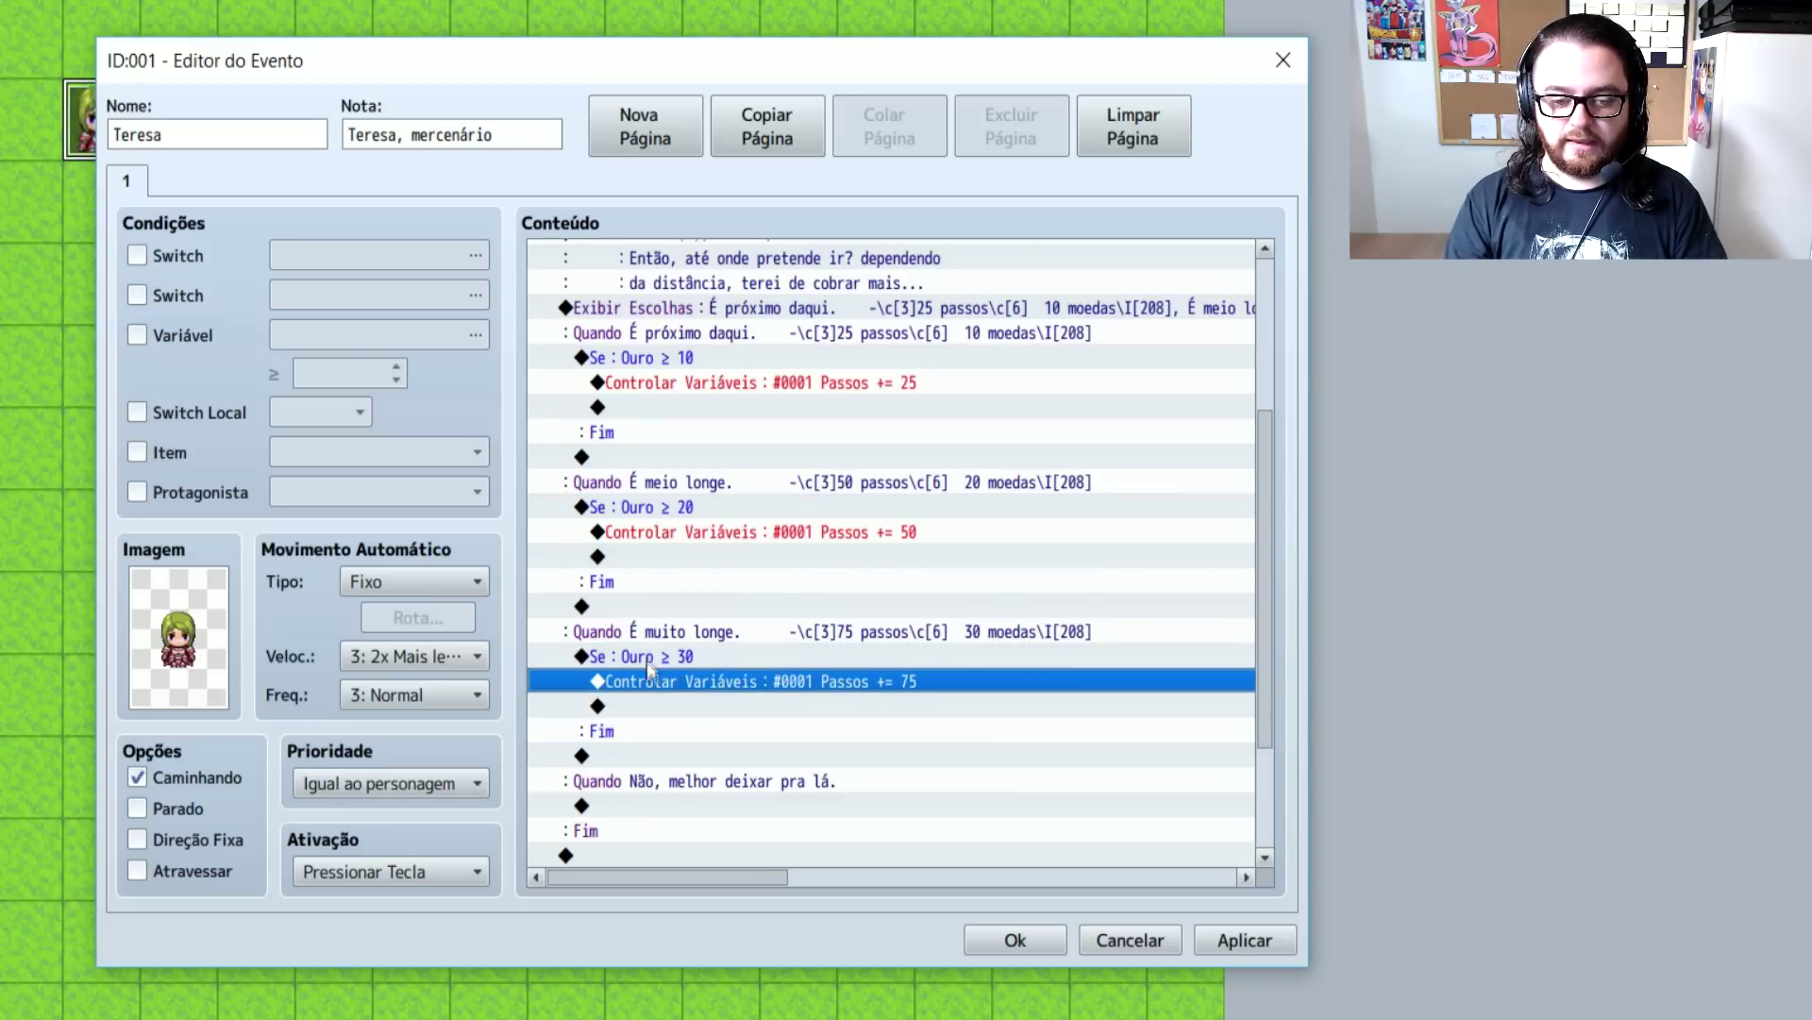
Insert a Mudar Ouro command decreasing gold by 10 before the Passos command inside the "É próximo daqui." condition
scroll(937, 525, up, 1)
scroll(936, 525, up, 1)
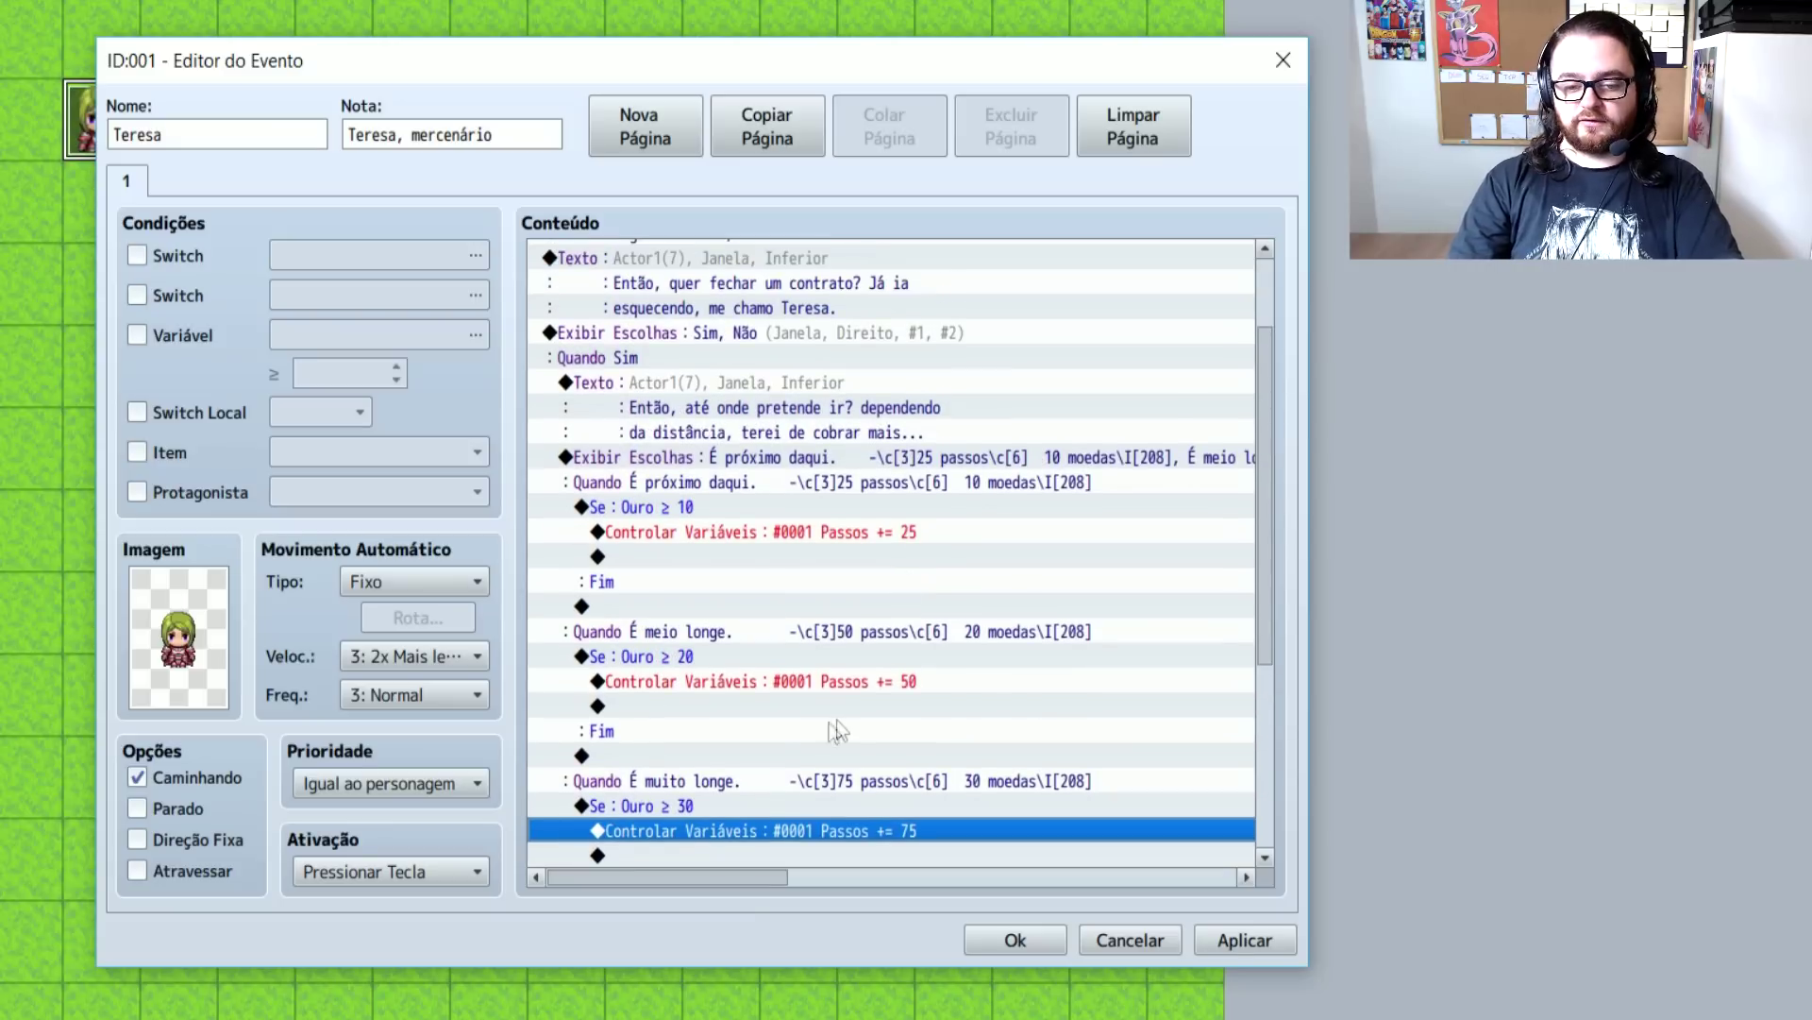
click(659, 531)
key(Insert)
click(1062, 271)
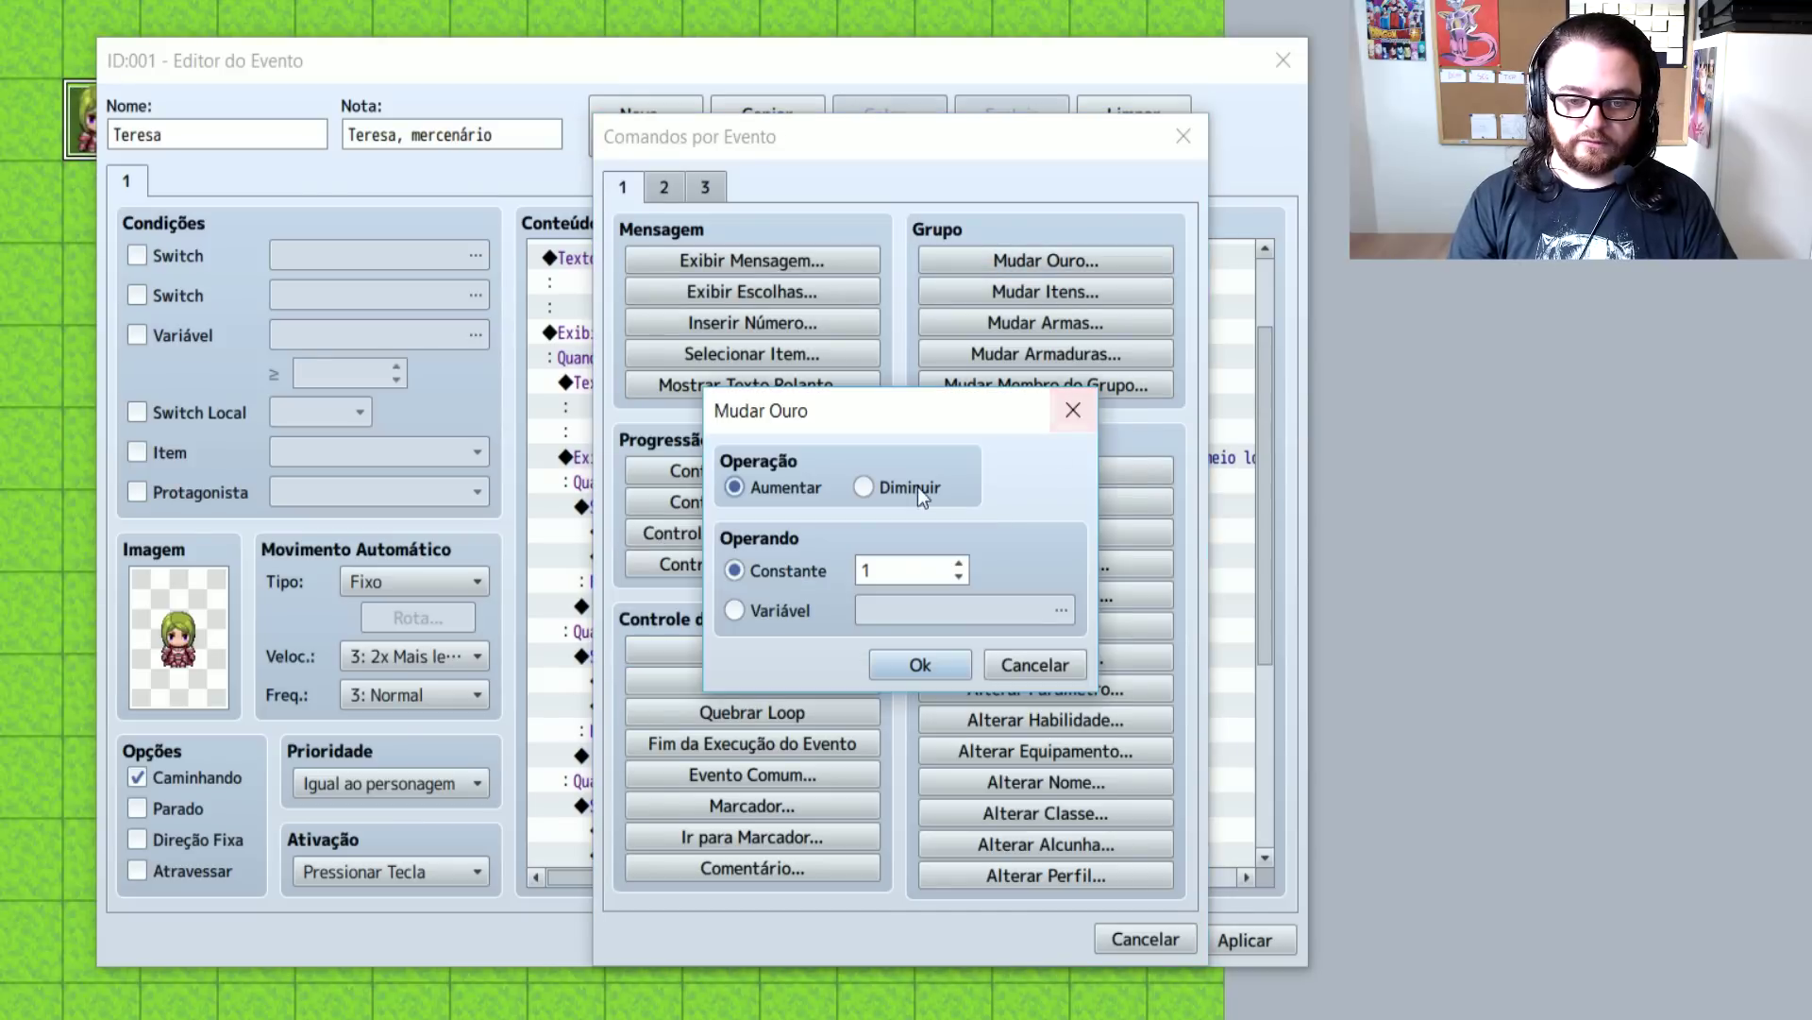
click(887, 488)
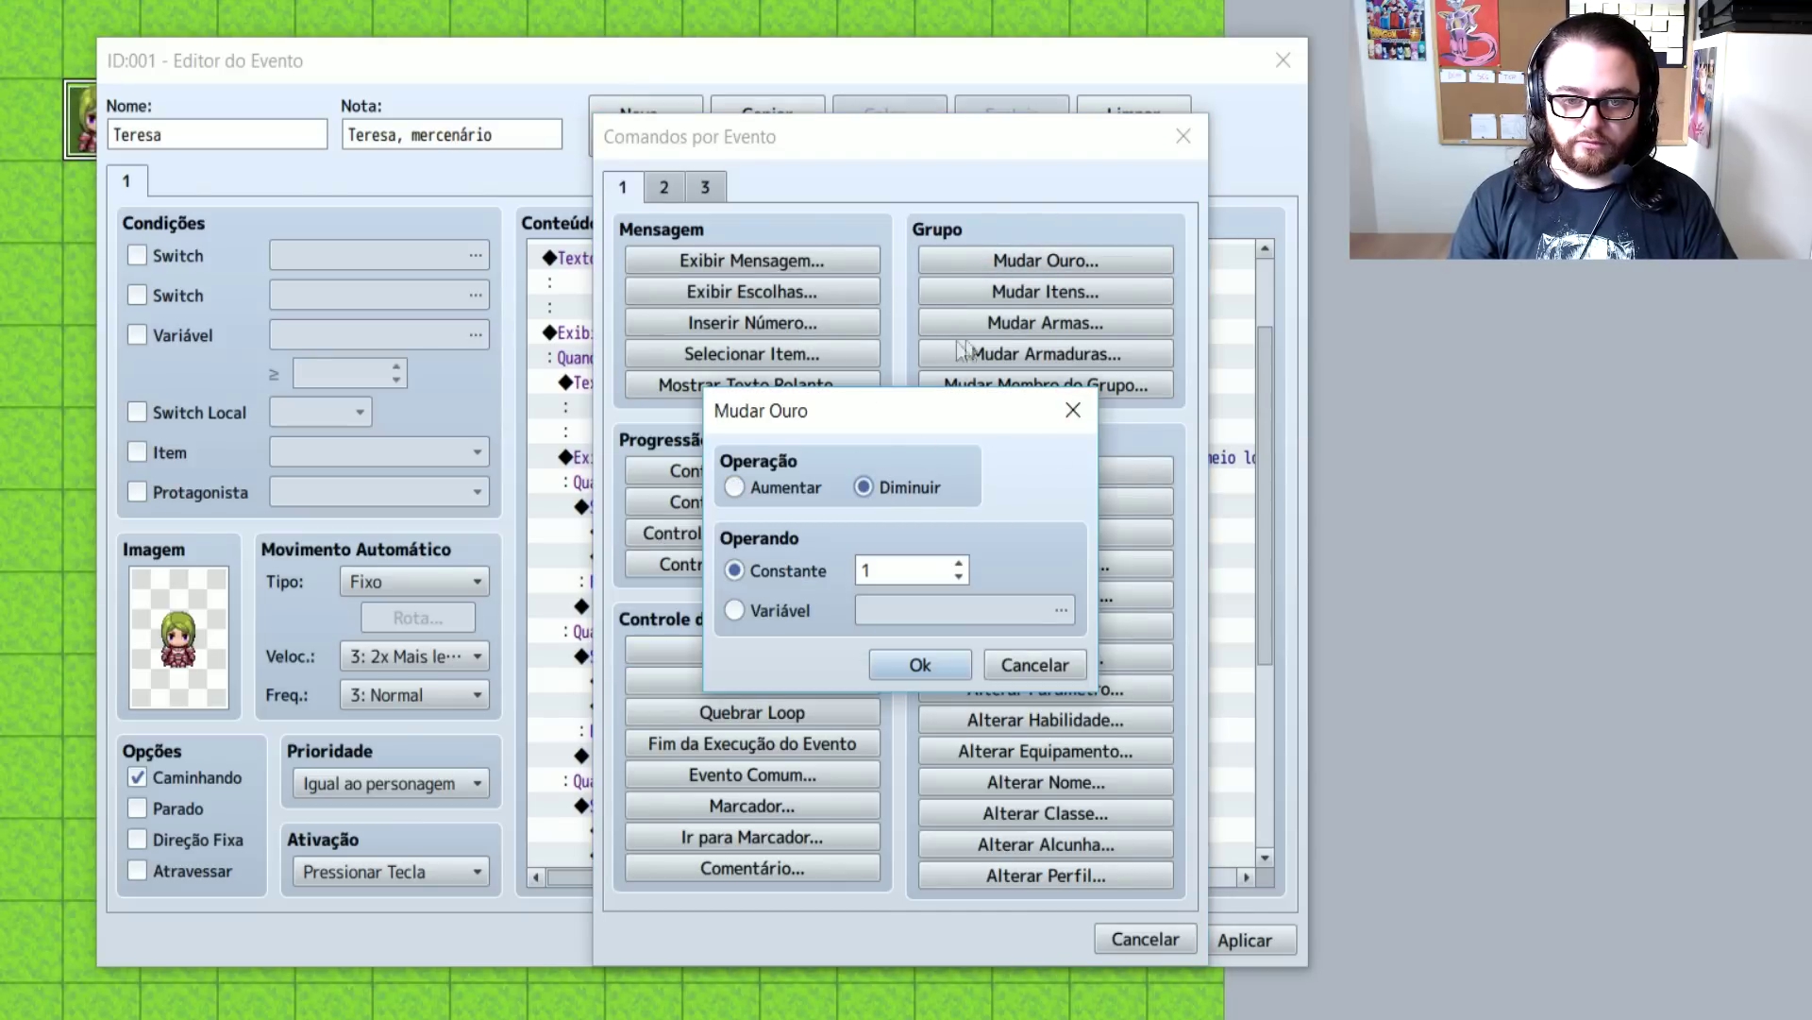
double_click(896, 571)
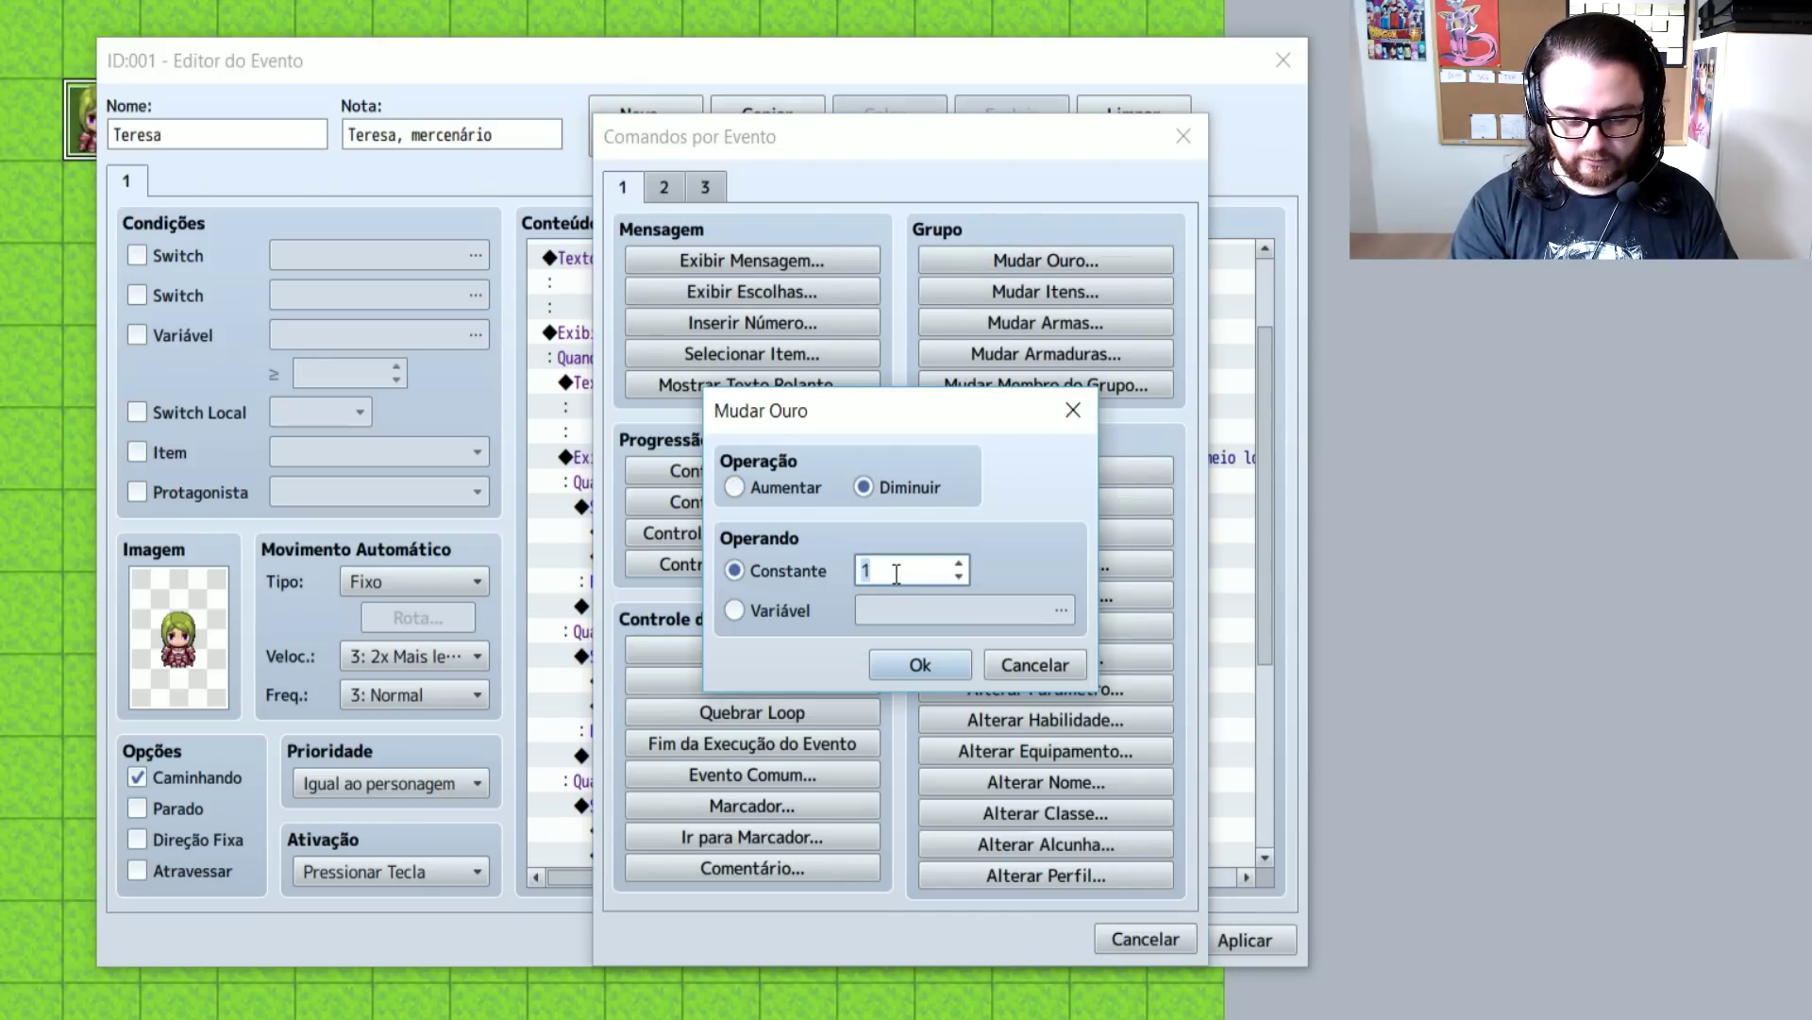
text(10)
key(Return)
Copy the gold deduction into the "É meio longe." condition above its Passos command and set it to 20
click(774, 529)
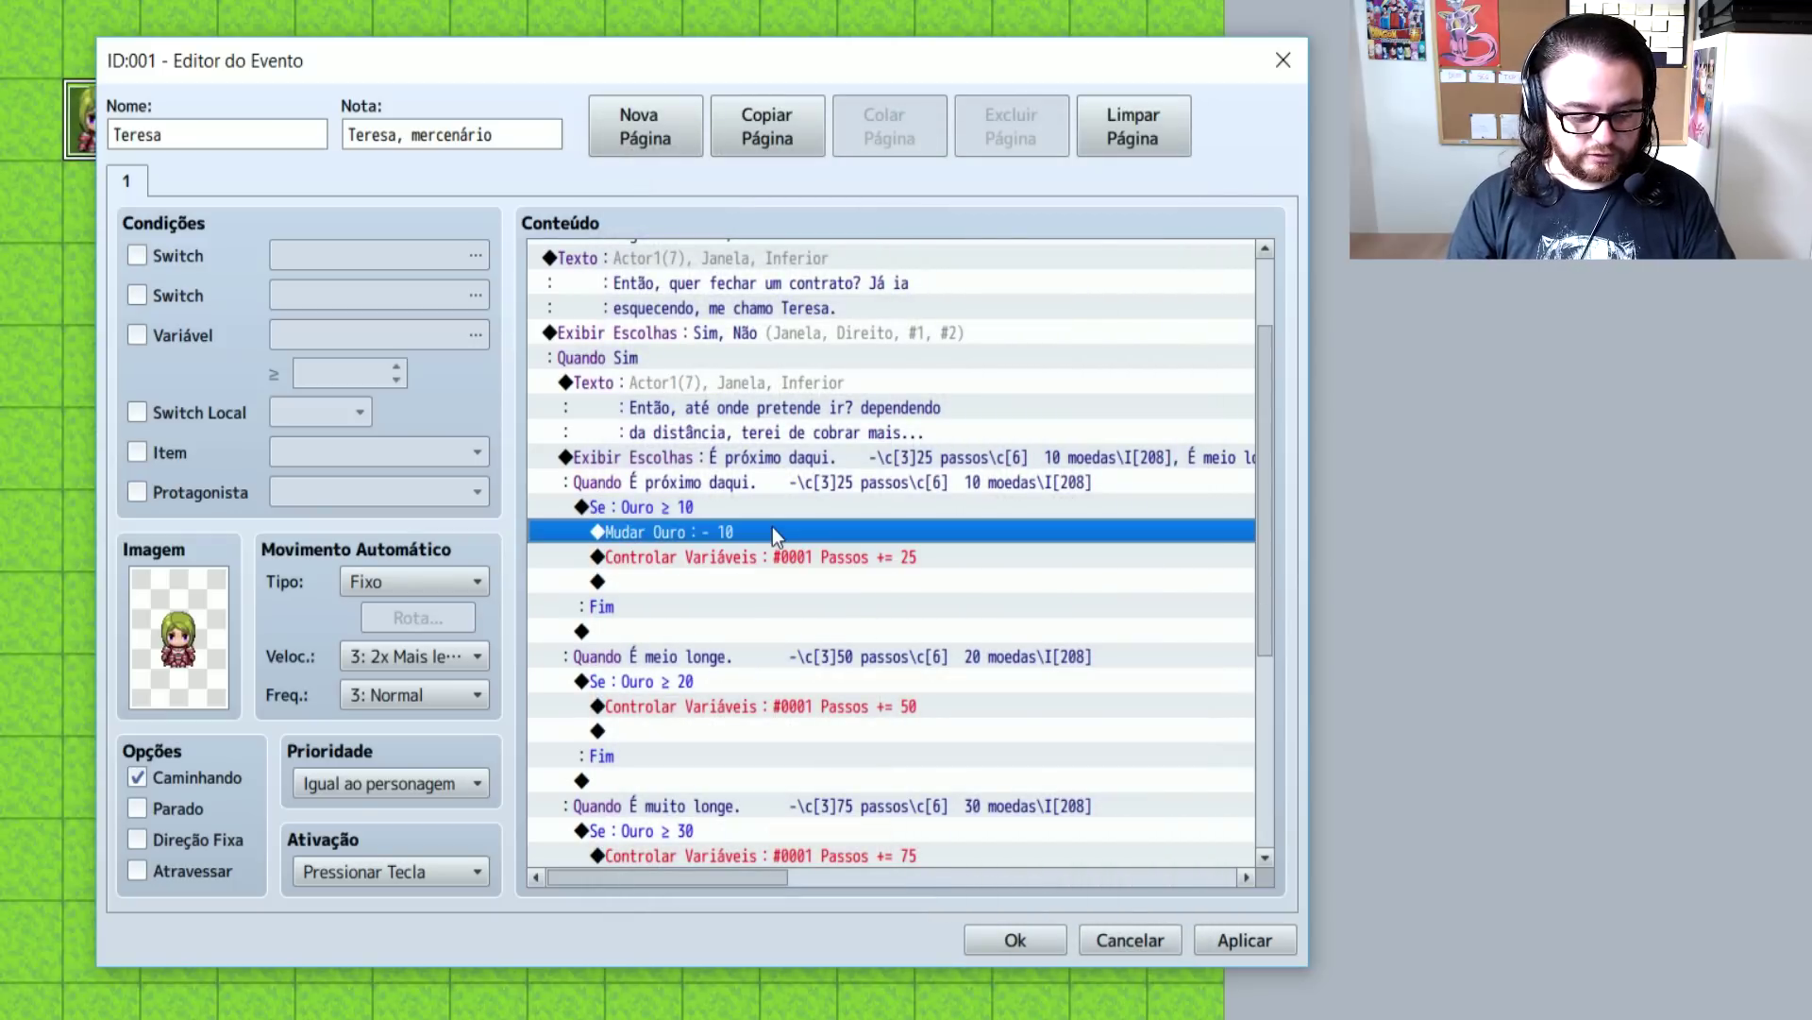
scroll(768, 555, down, 1)
click(719, 631)
click(714, 605)
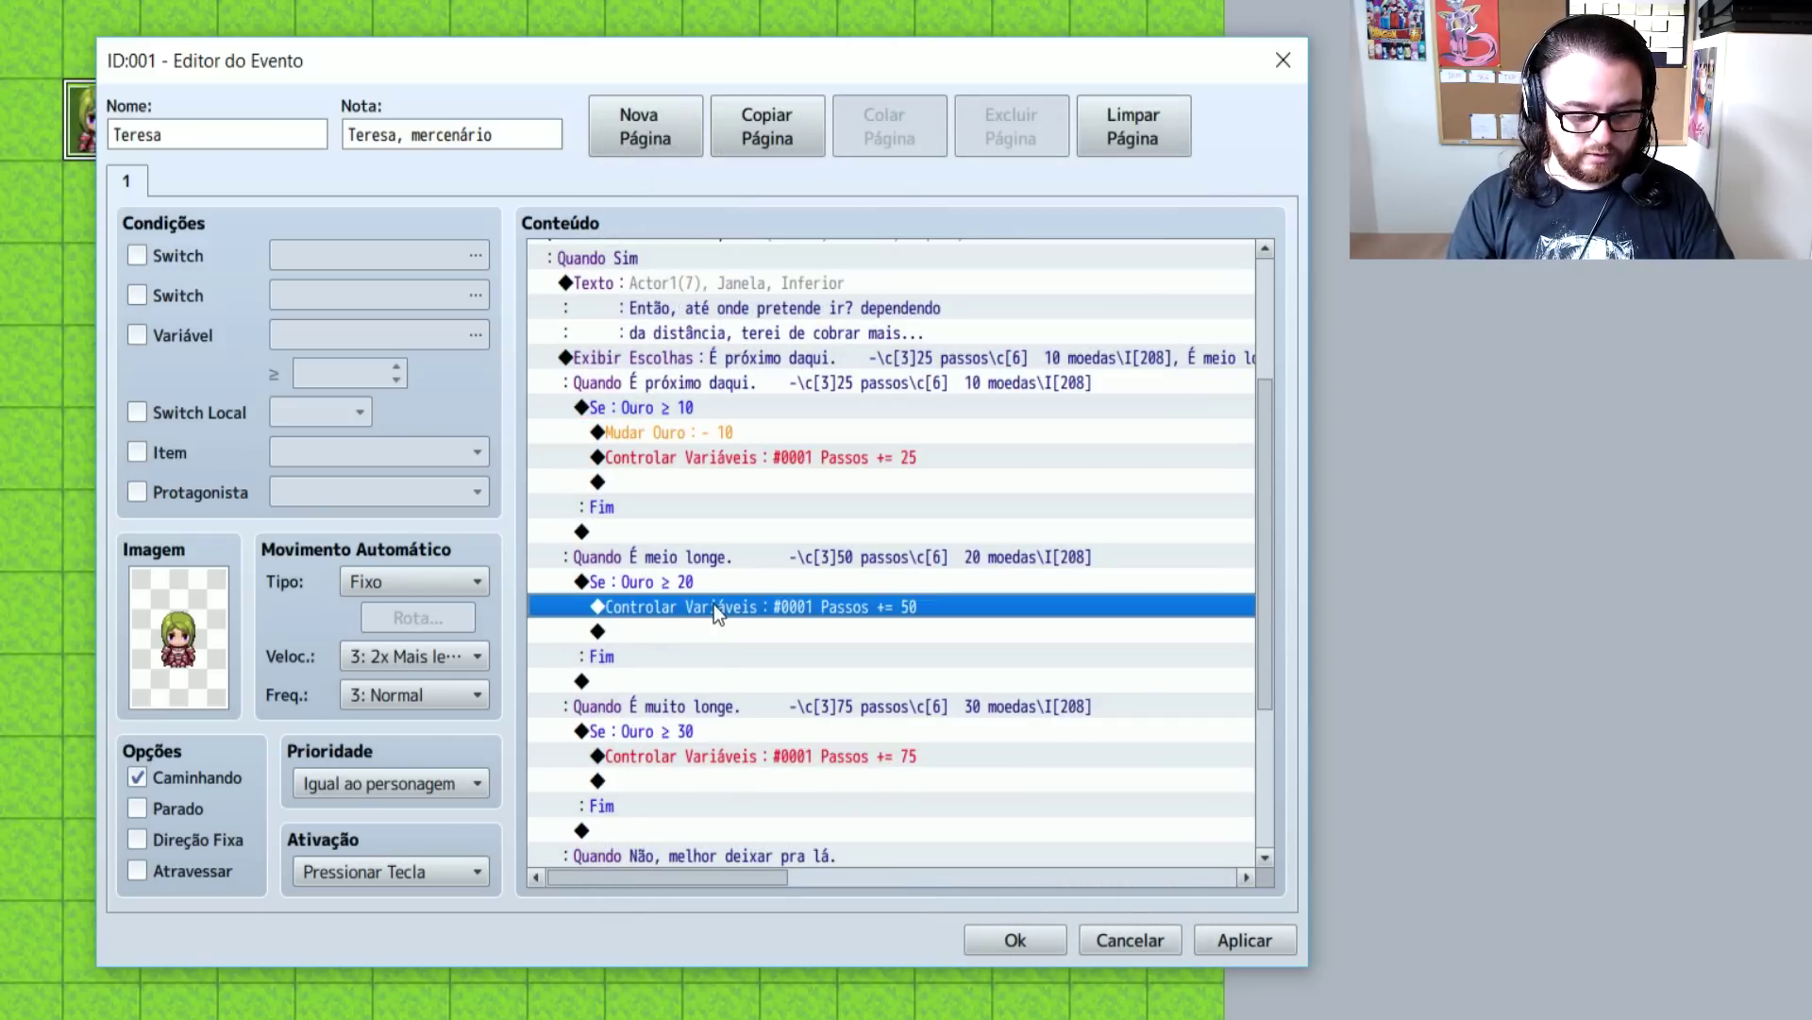
key(ctrl+v)
double_click(715, 608)
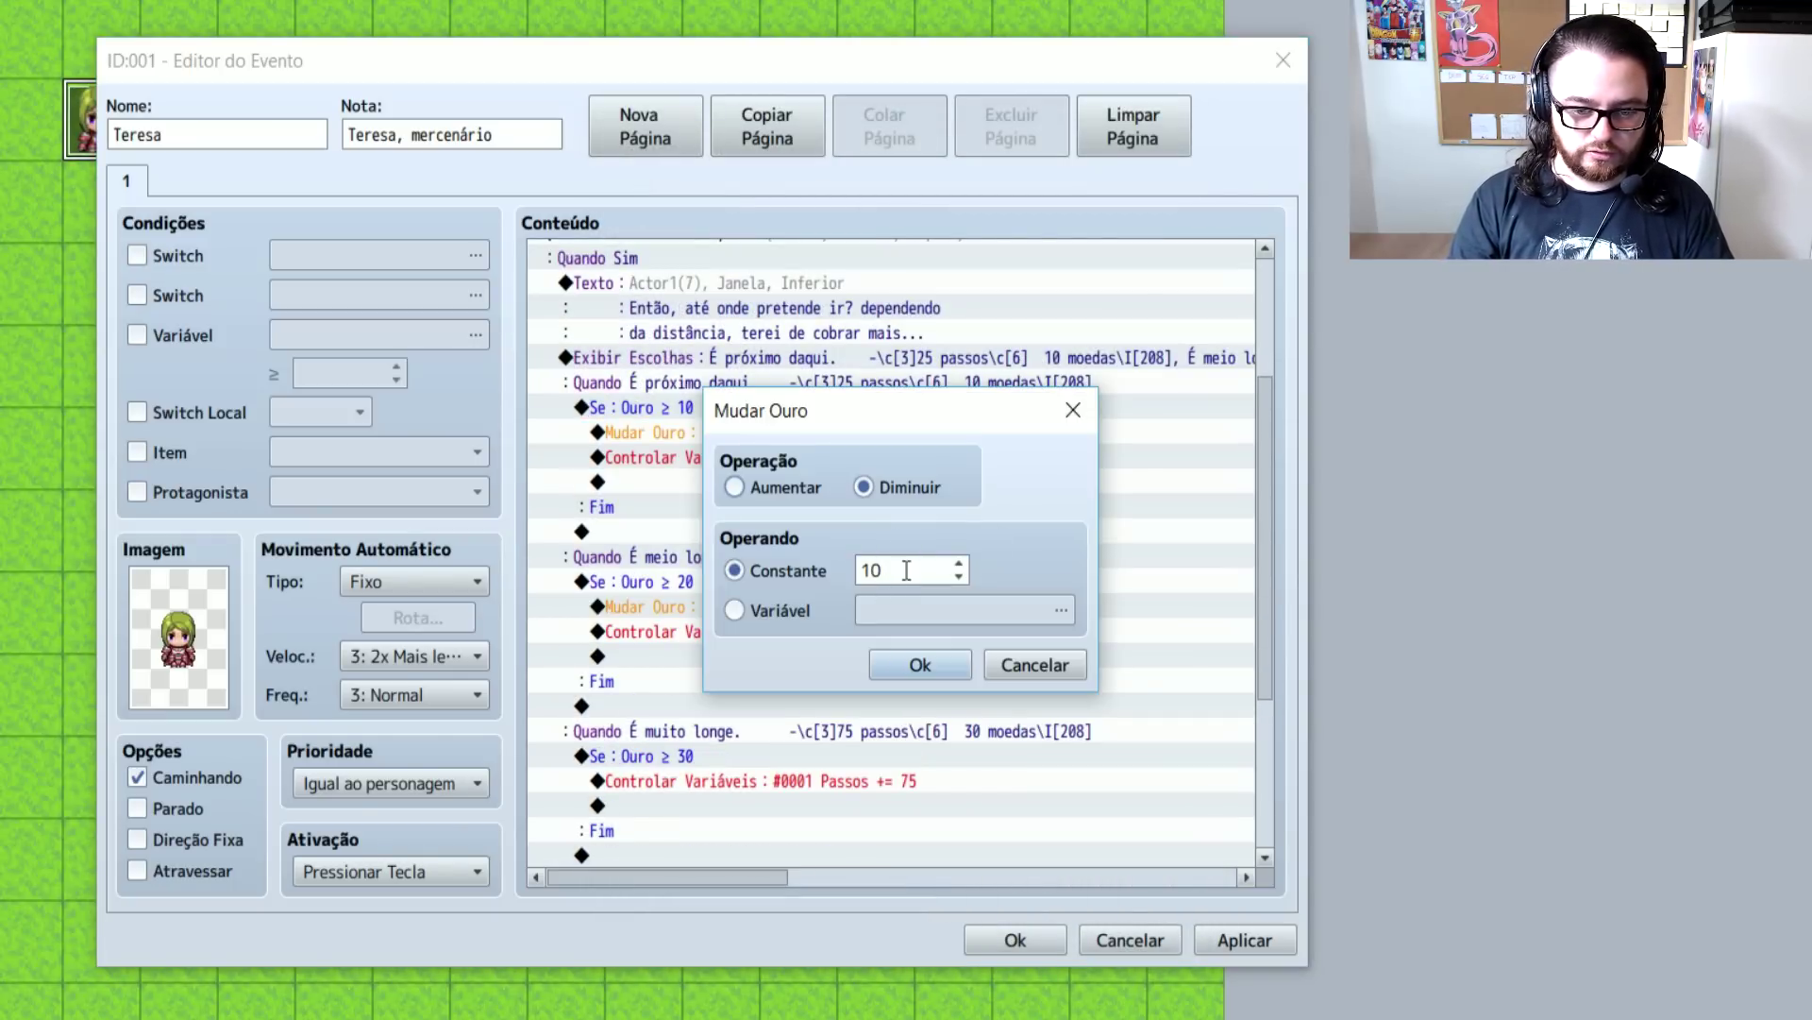
key(Tab)
text(20)
key(Return)
Paste the gold deduction into the "É muito longe." condition above its Passos command and set it to 30
scroll(961, 575, down, 1)
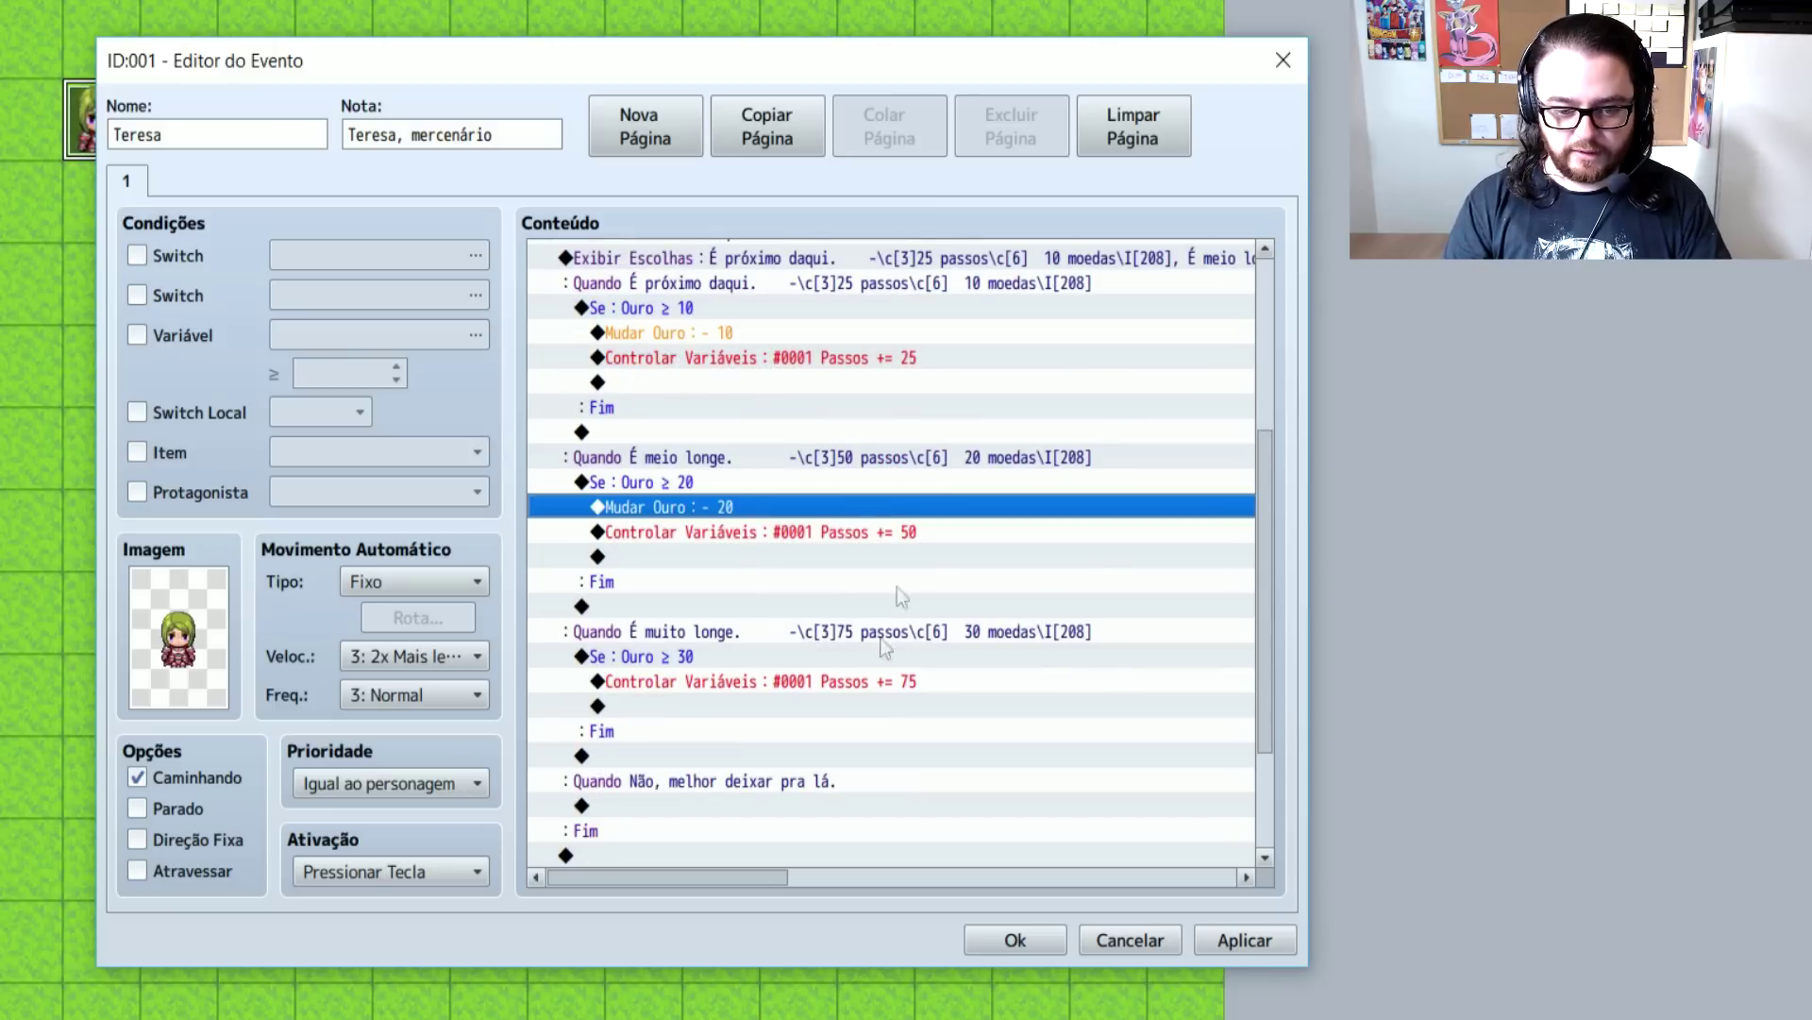
click(844, 655)
click(833, 682)
key(ctrl+v)
double_click(833, 680)
text(320)
key(BackSpace)
key(BackSpace)
text(0)
key(Return)
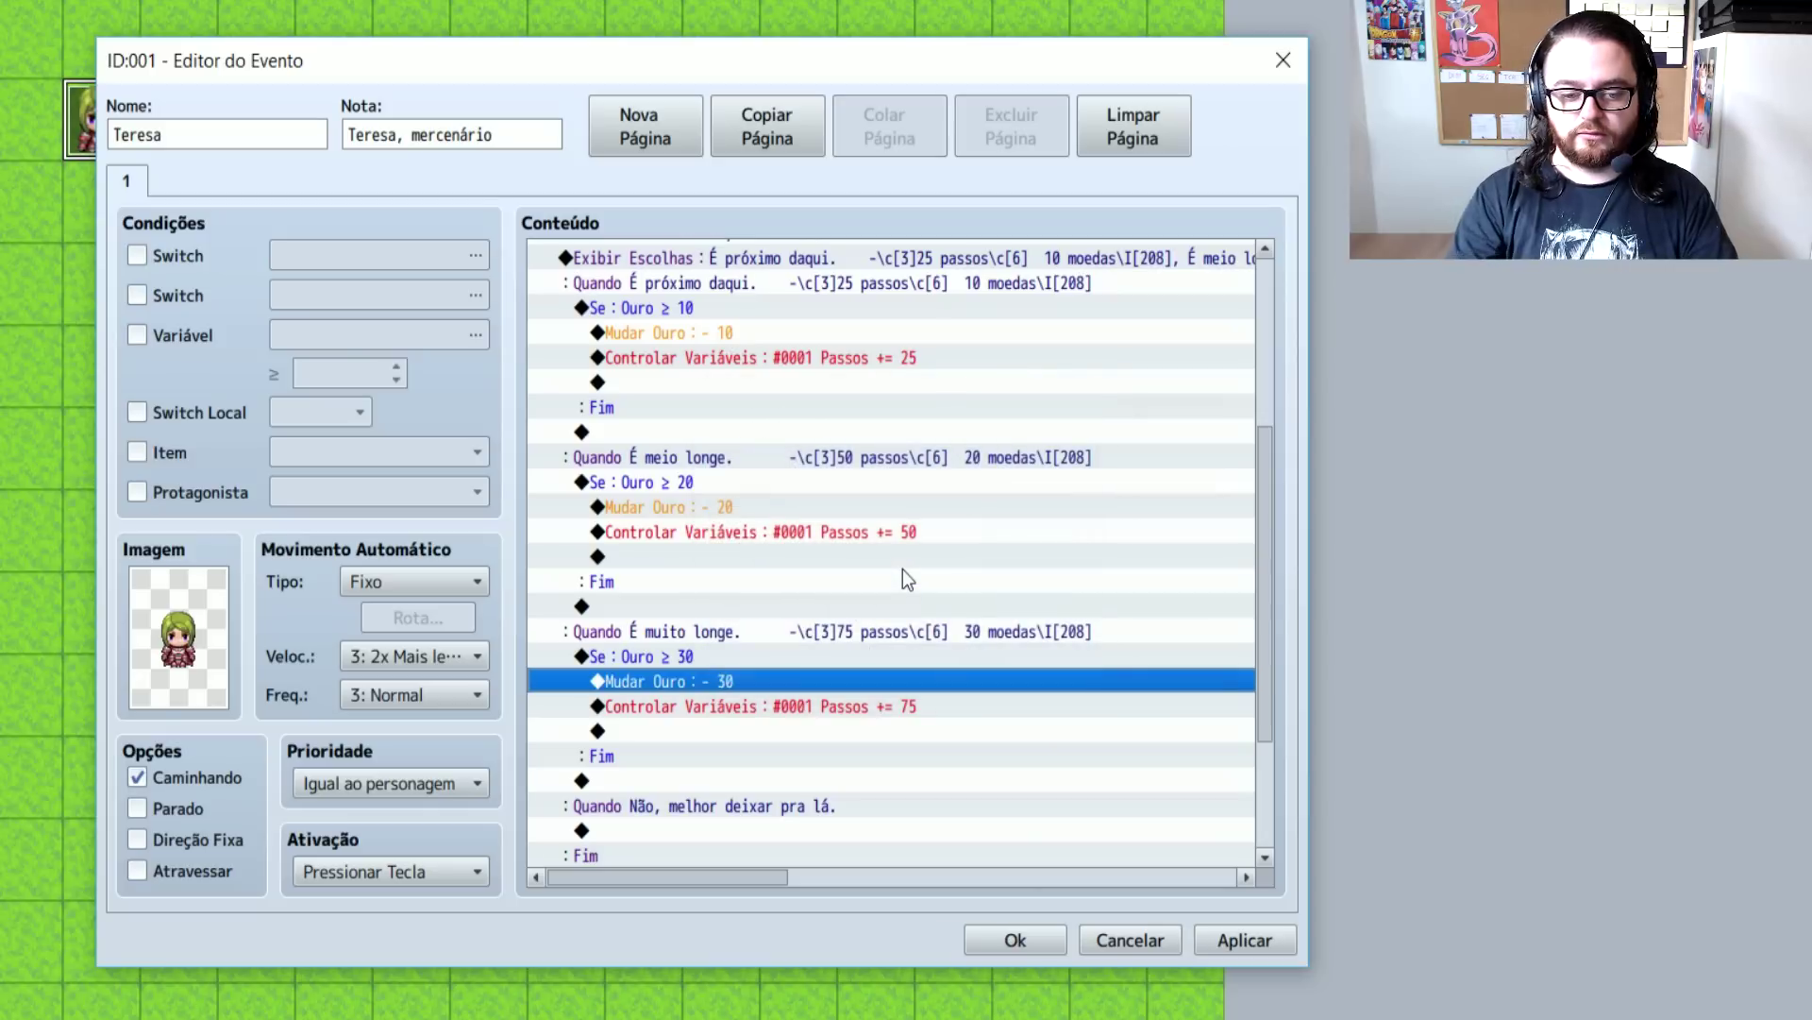
Insert a Mudar Membro do Grupo command adding Teresa, without Inicial, after the Passos command inside the "É próximo daqui." condition
scroll(947, 631, up, 1)
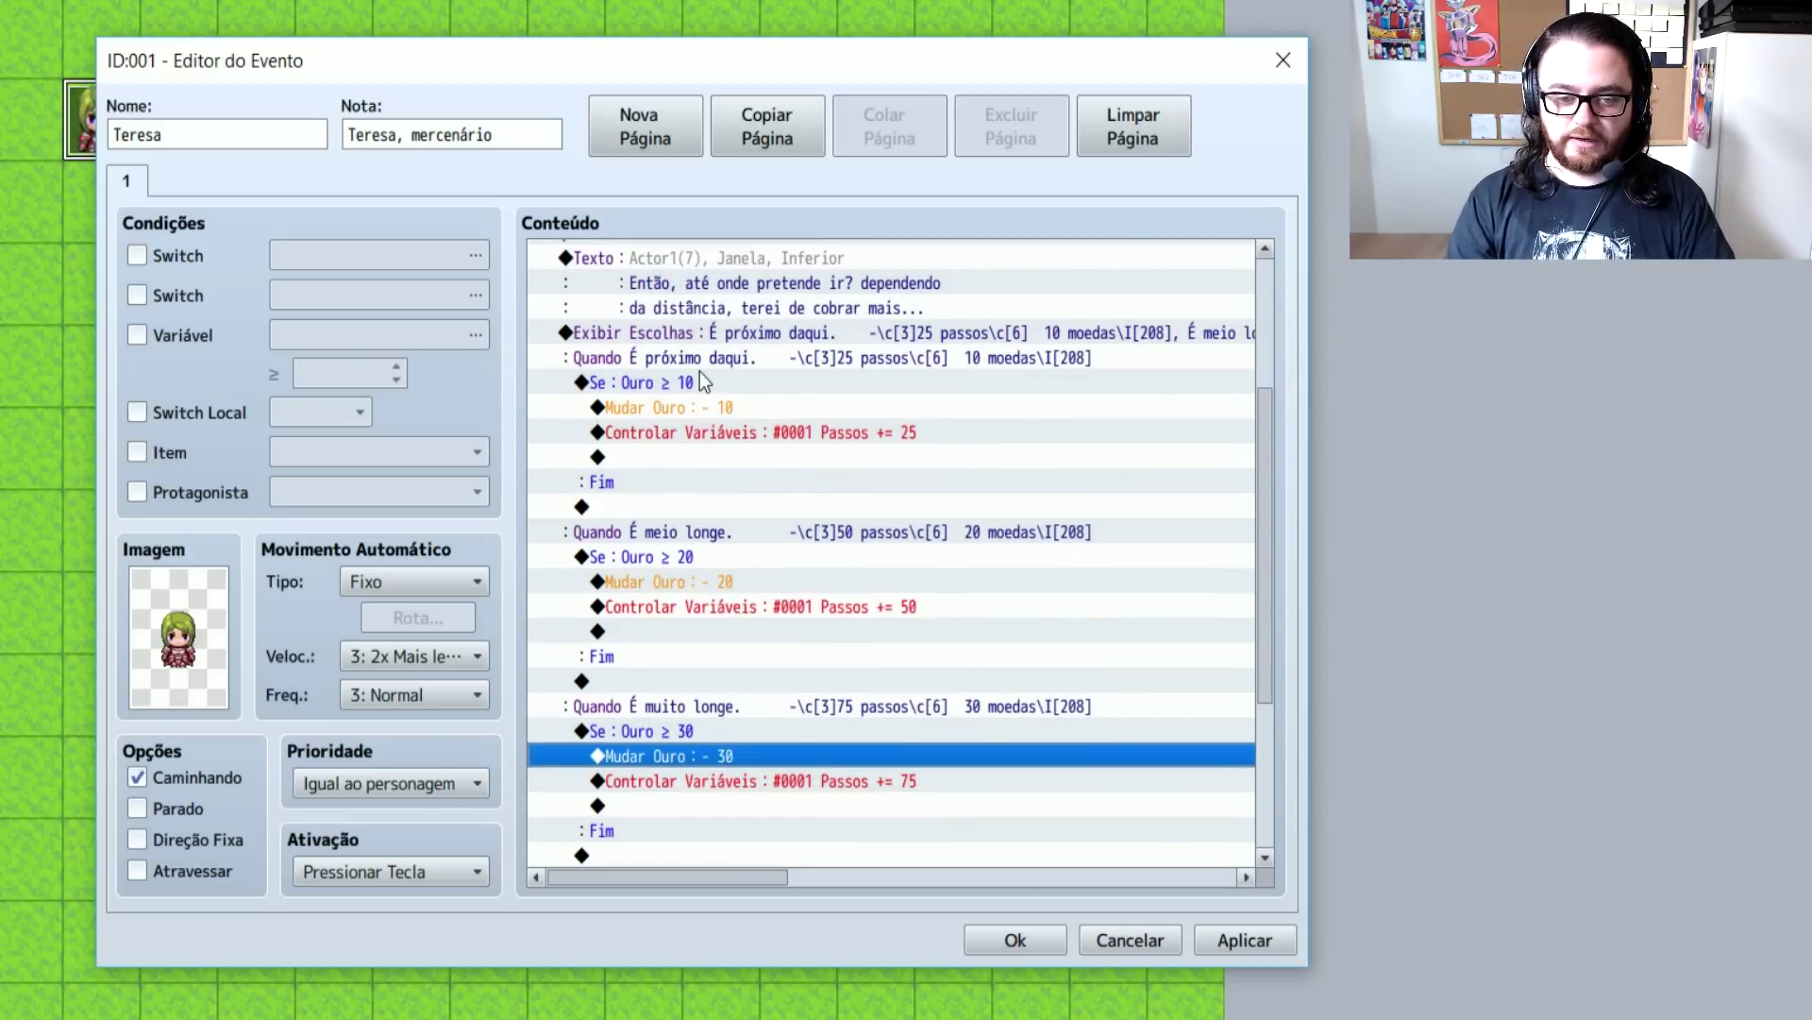
click(665, 381)
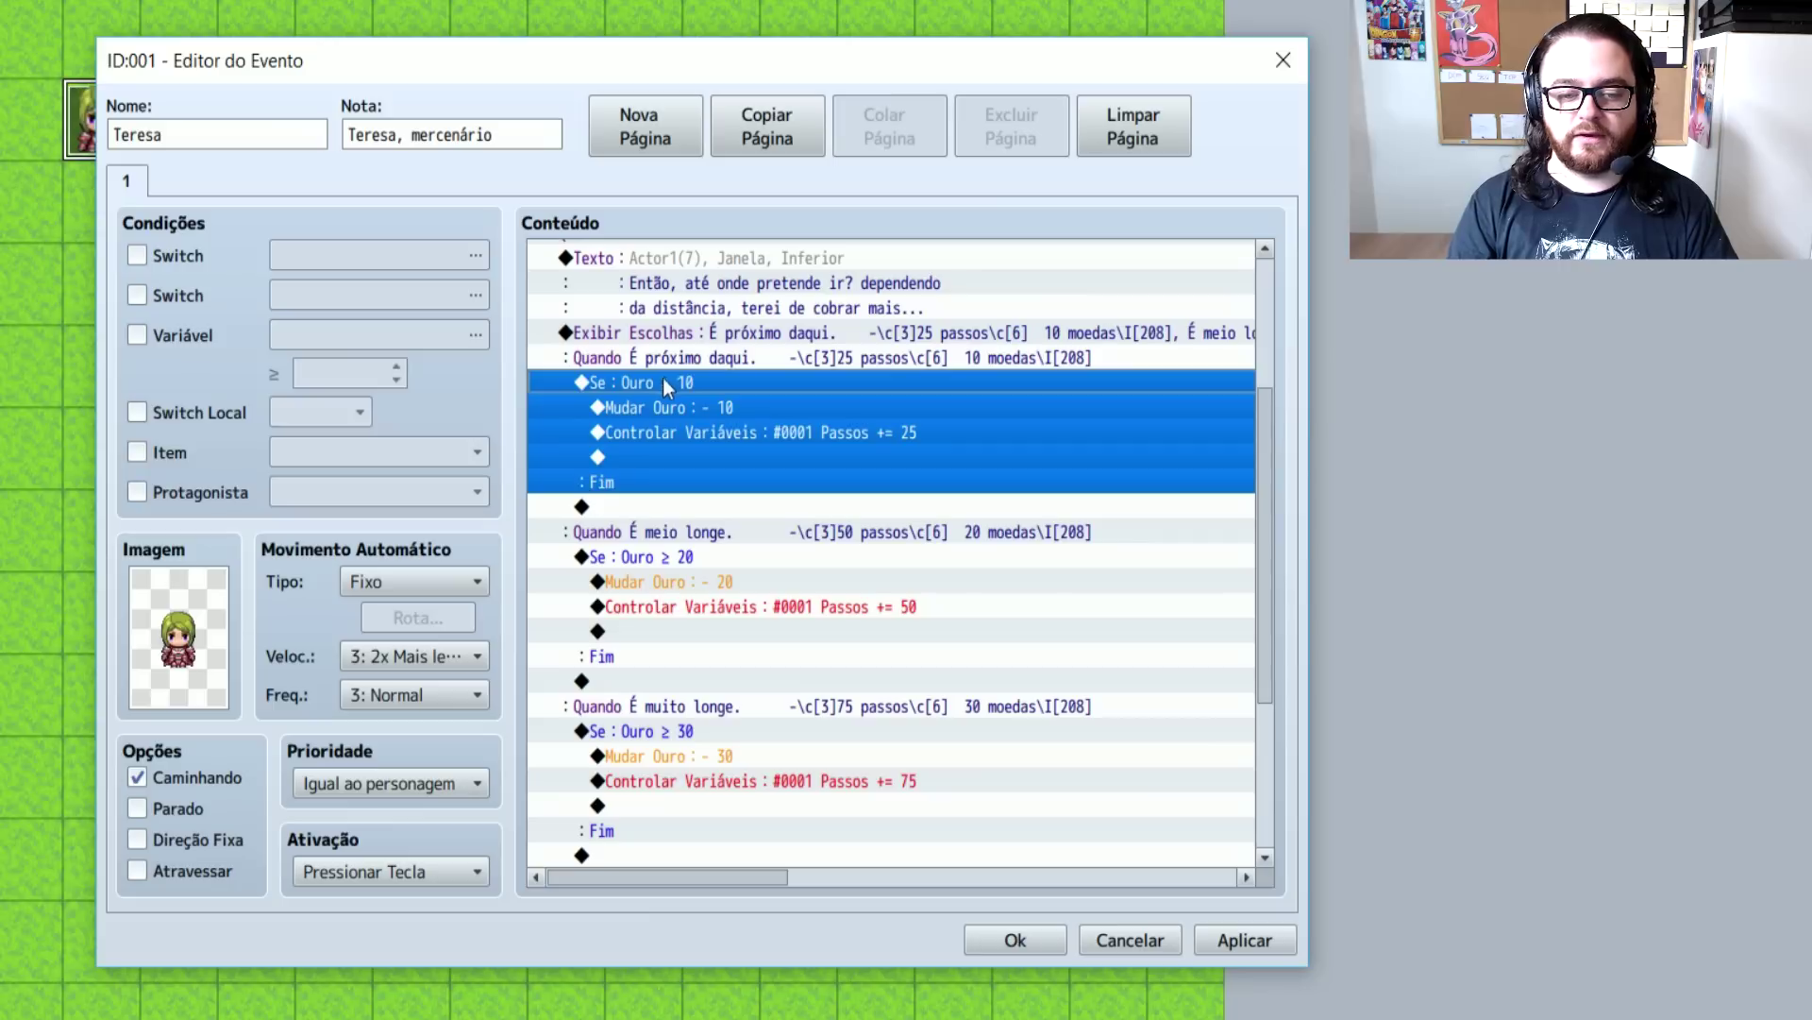
click(666, 412)
click(647, 434)
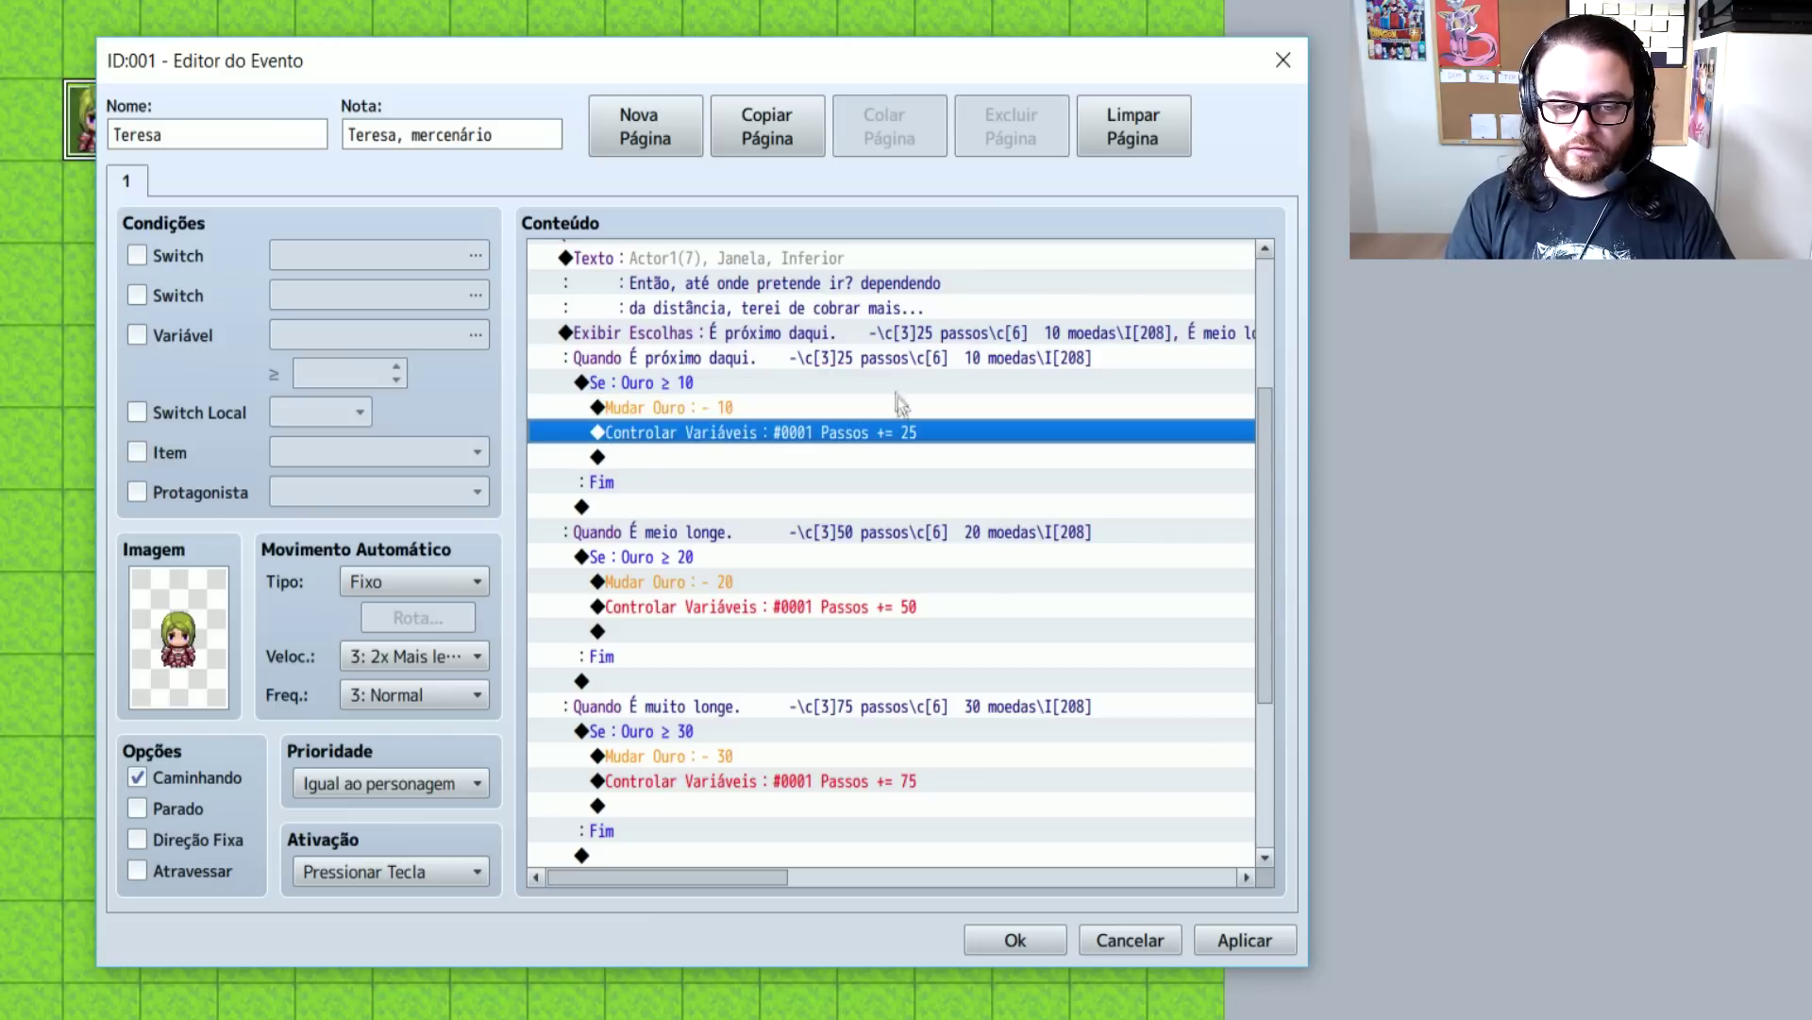
double_click(759, 458)
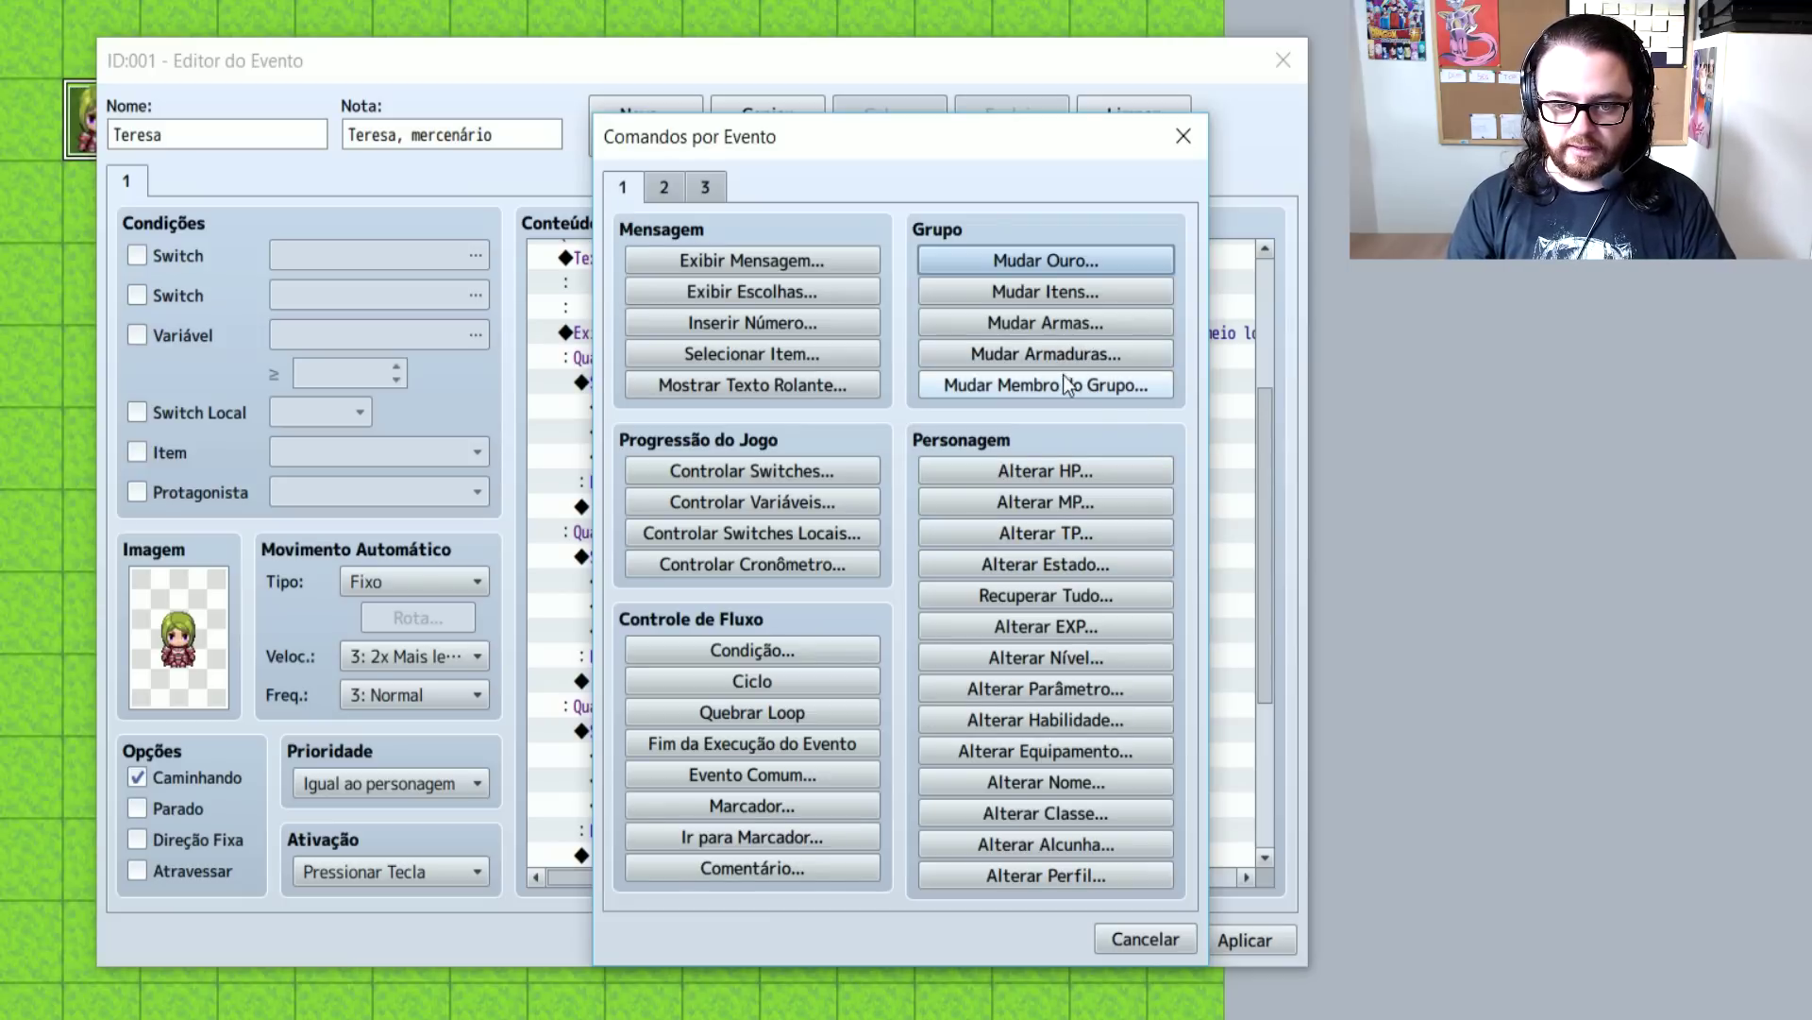
click(1118, 387)
click(897, 496)
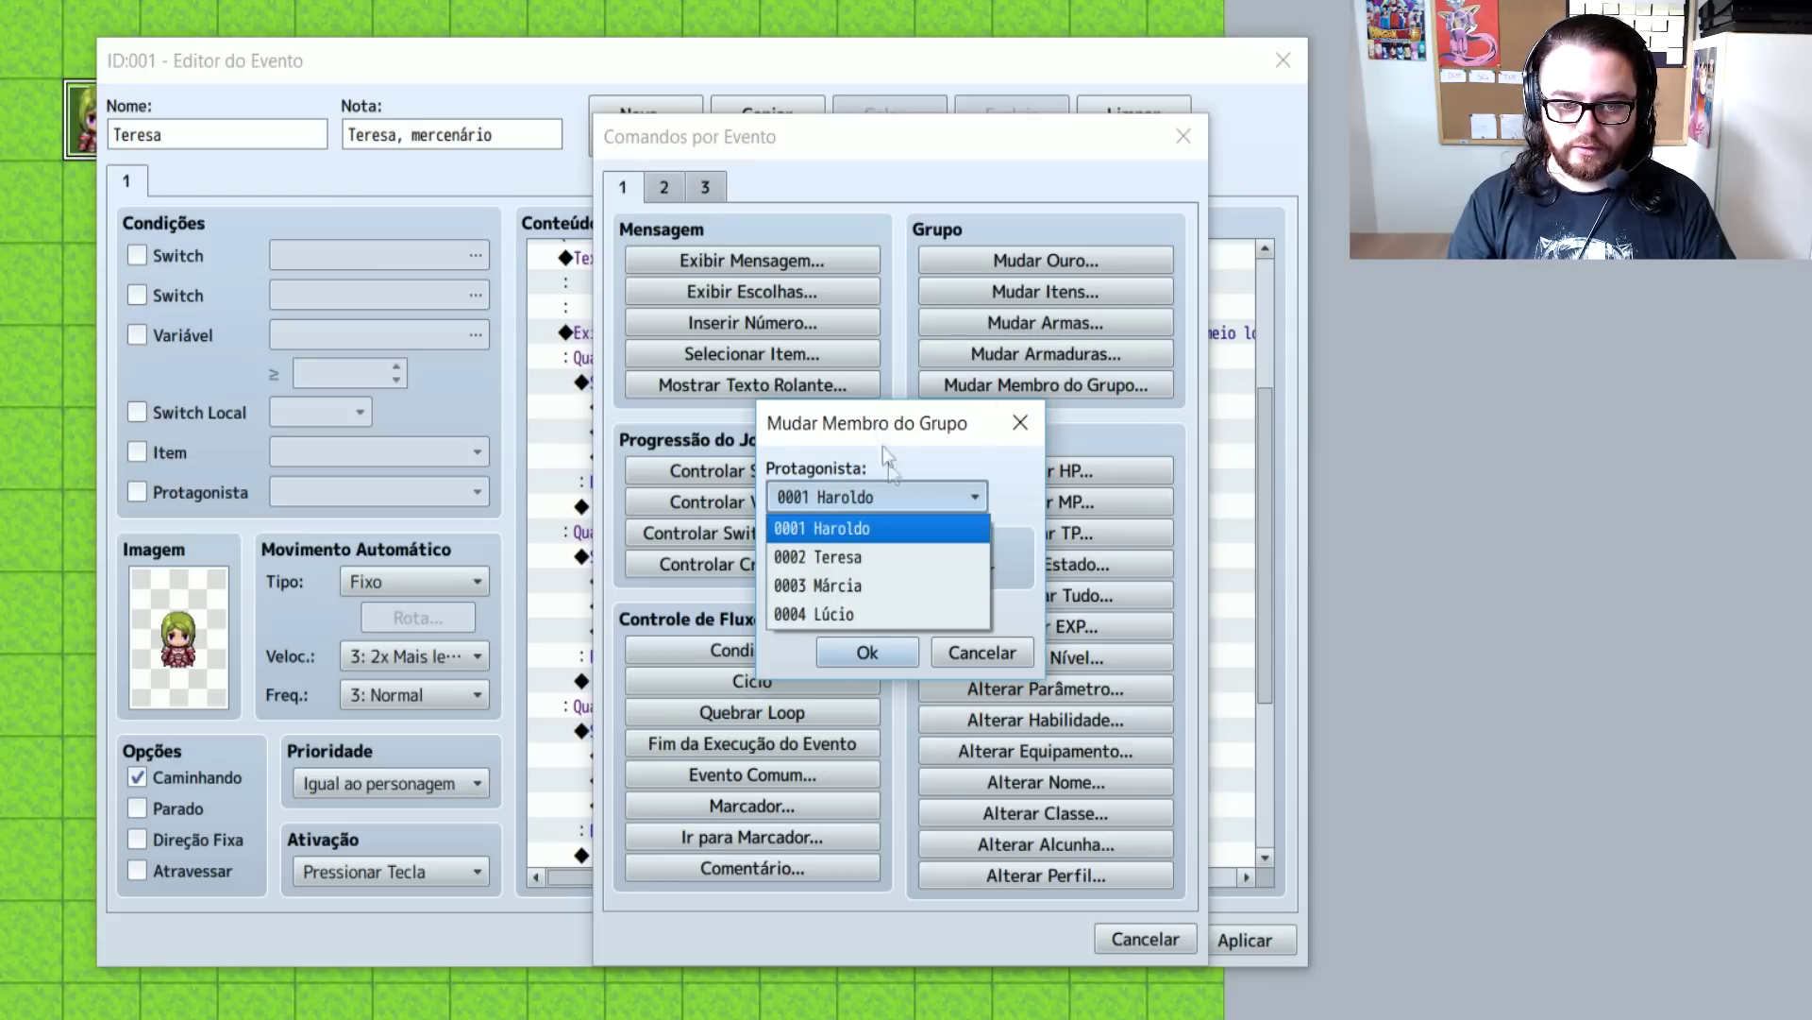
click(853, 558)
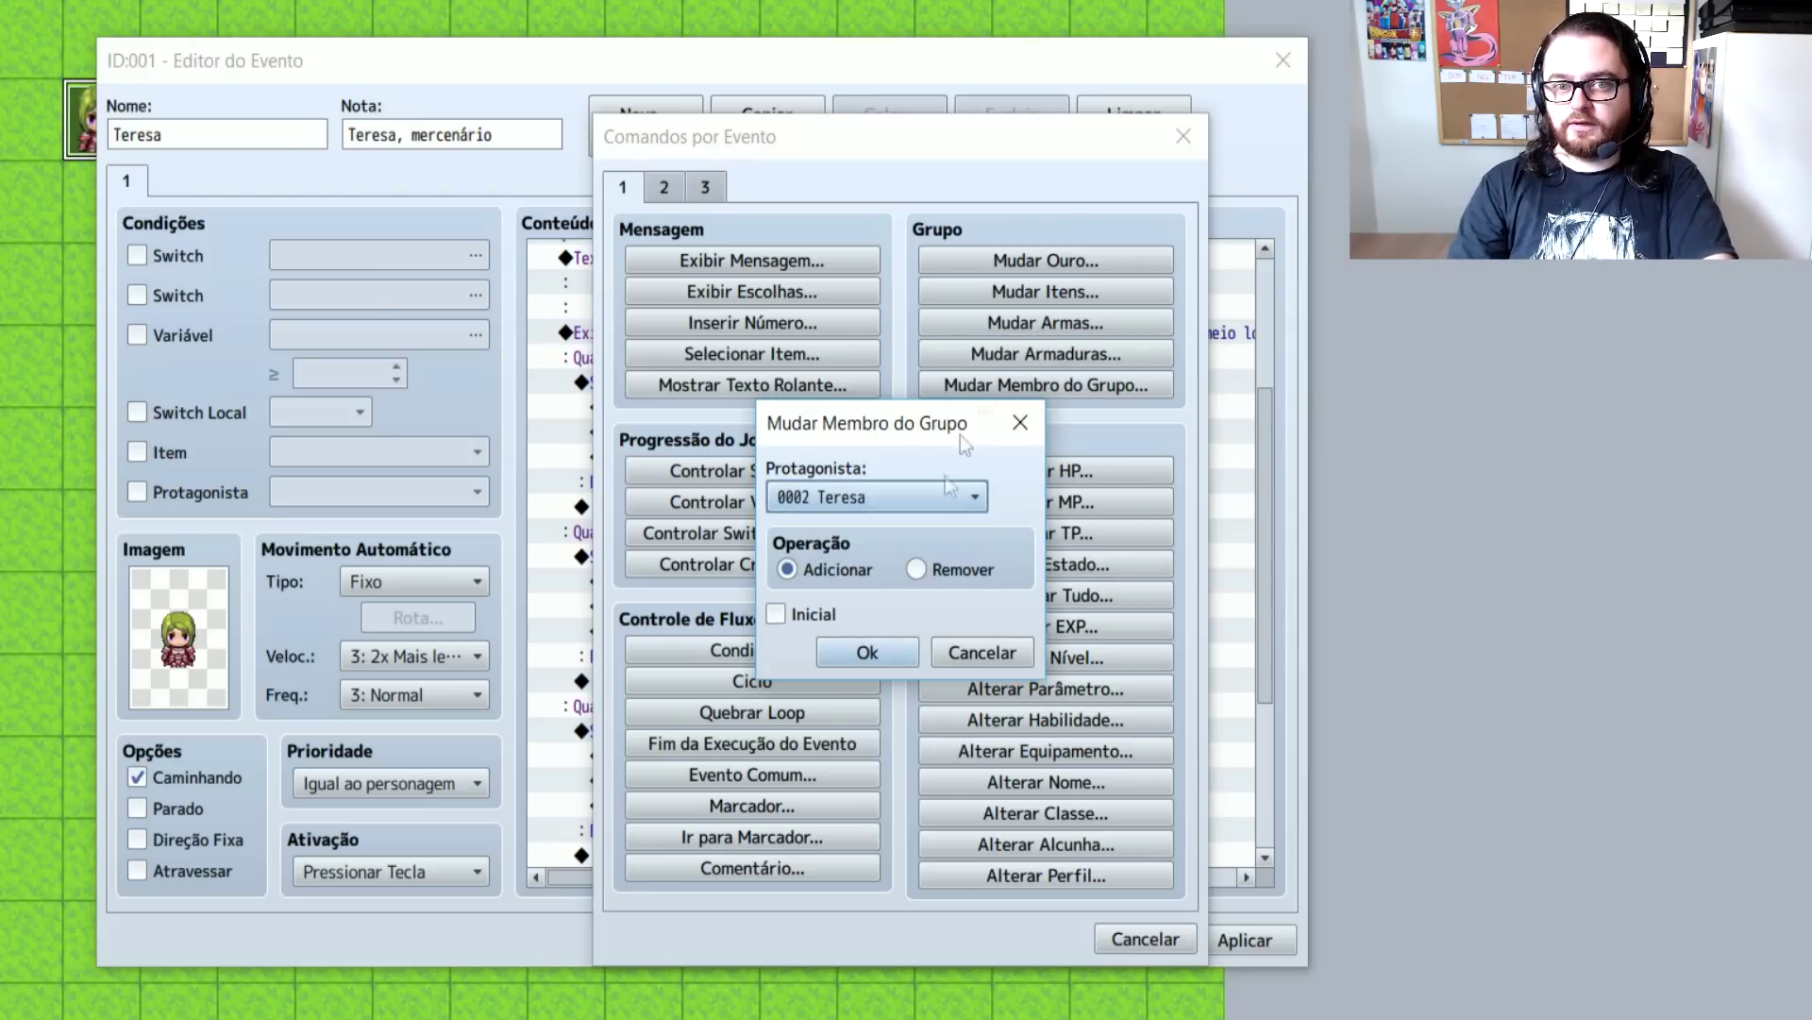
click(793, 621)
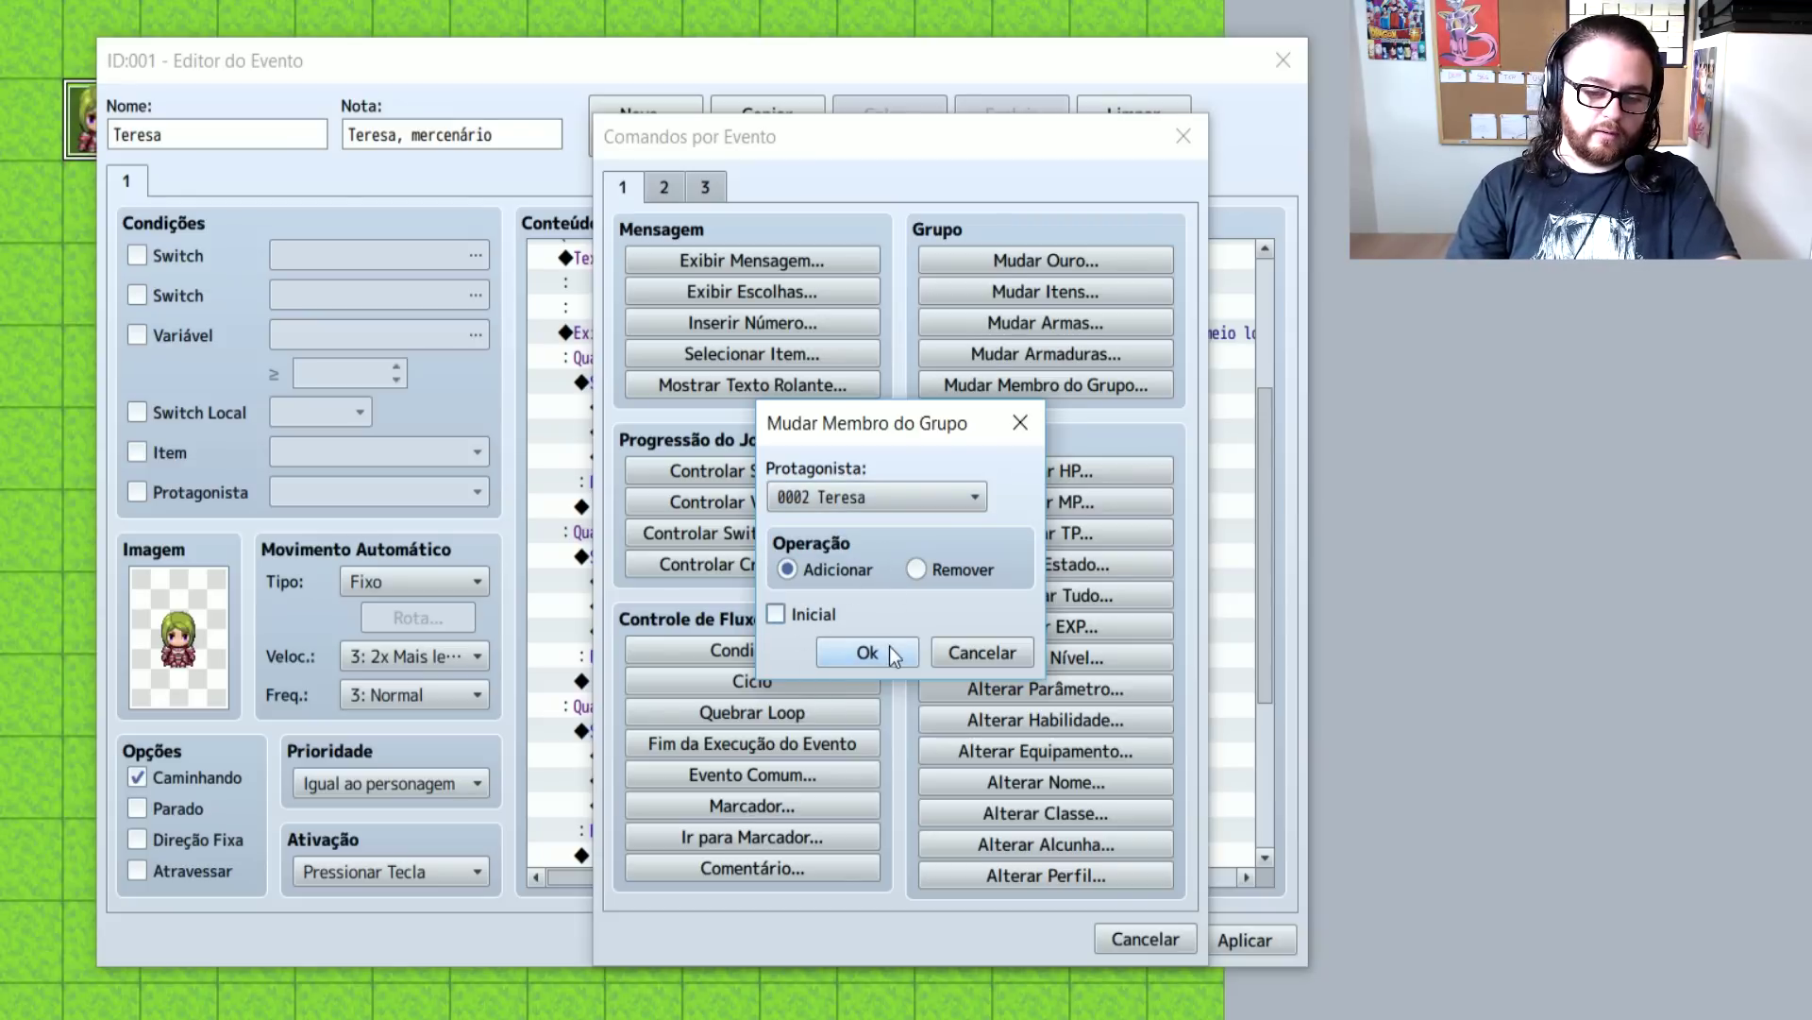
click(882, 648)
Copy the command adding Teresa to the party below the Passos commands in the "É meio longe." and "É muito longe." conditions
click(810, 456)
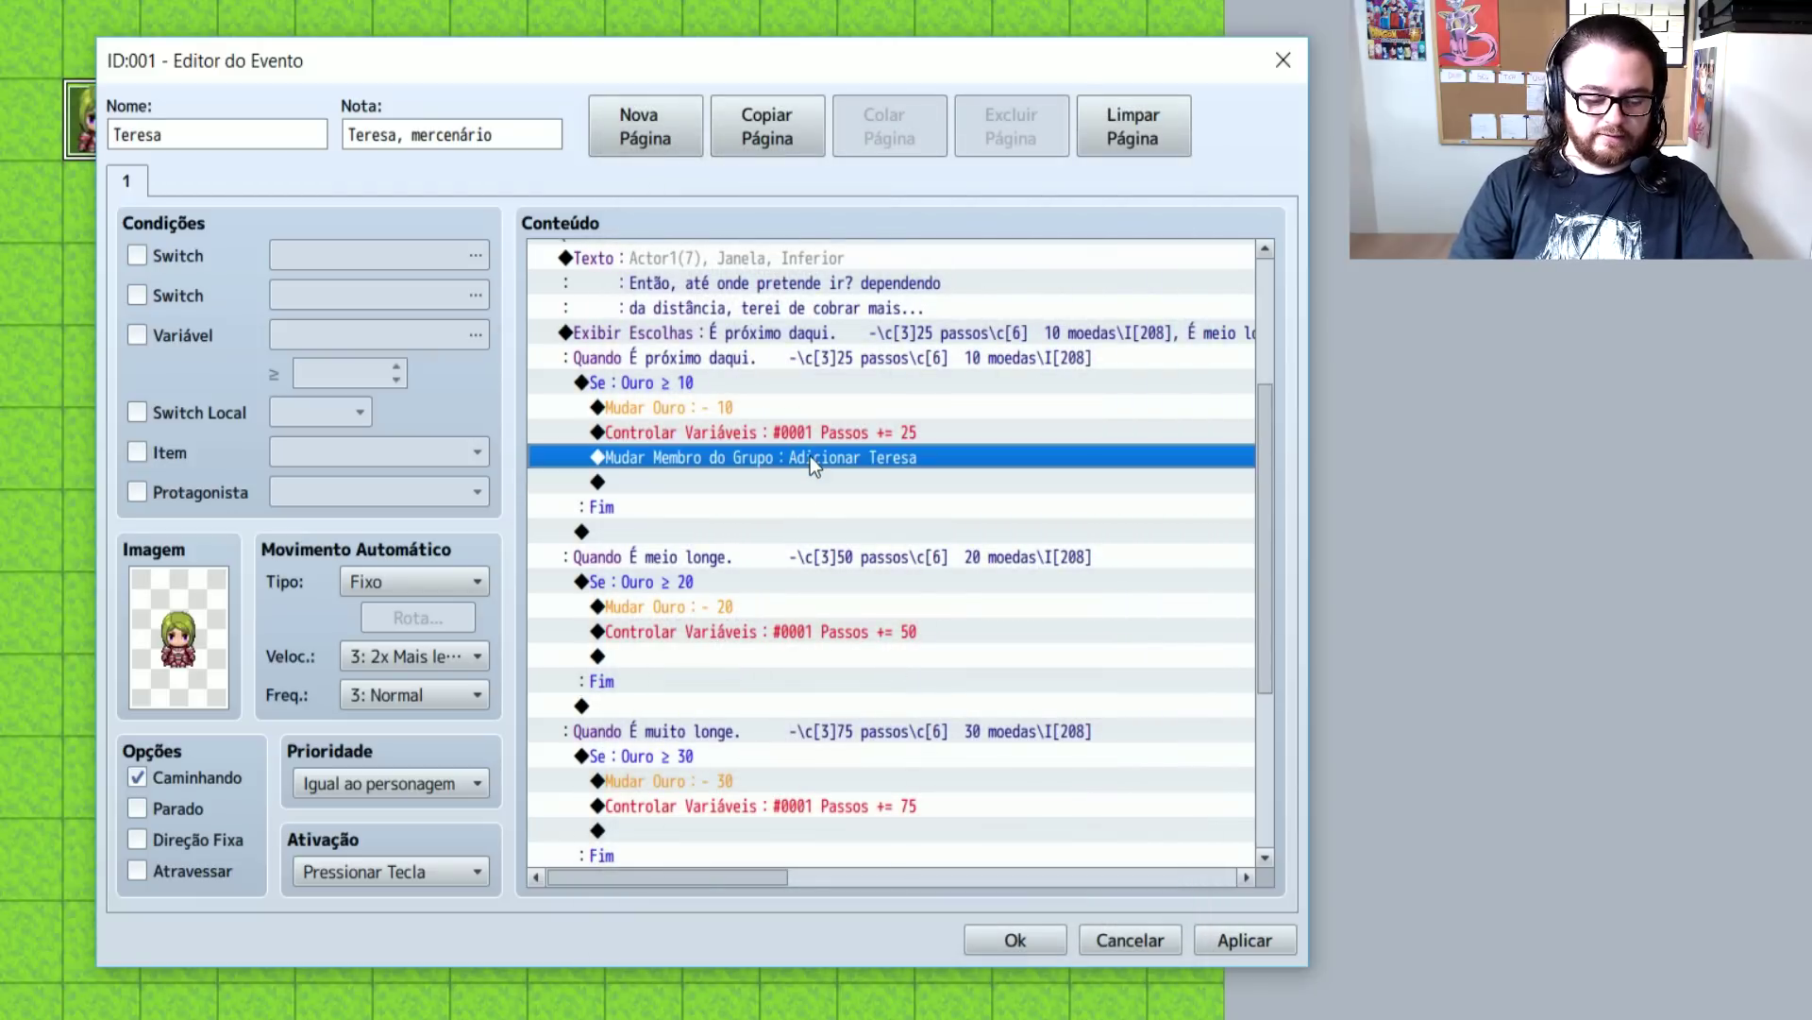
click(817, 660)
key(ctrl+v)
click(831, 855)
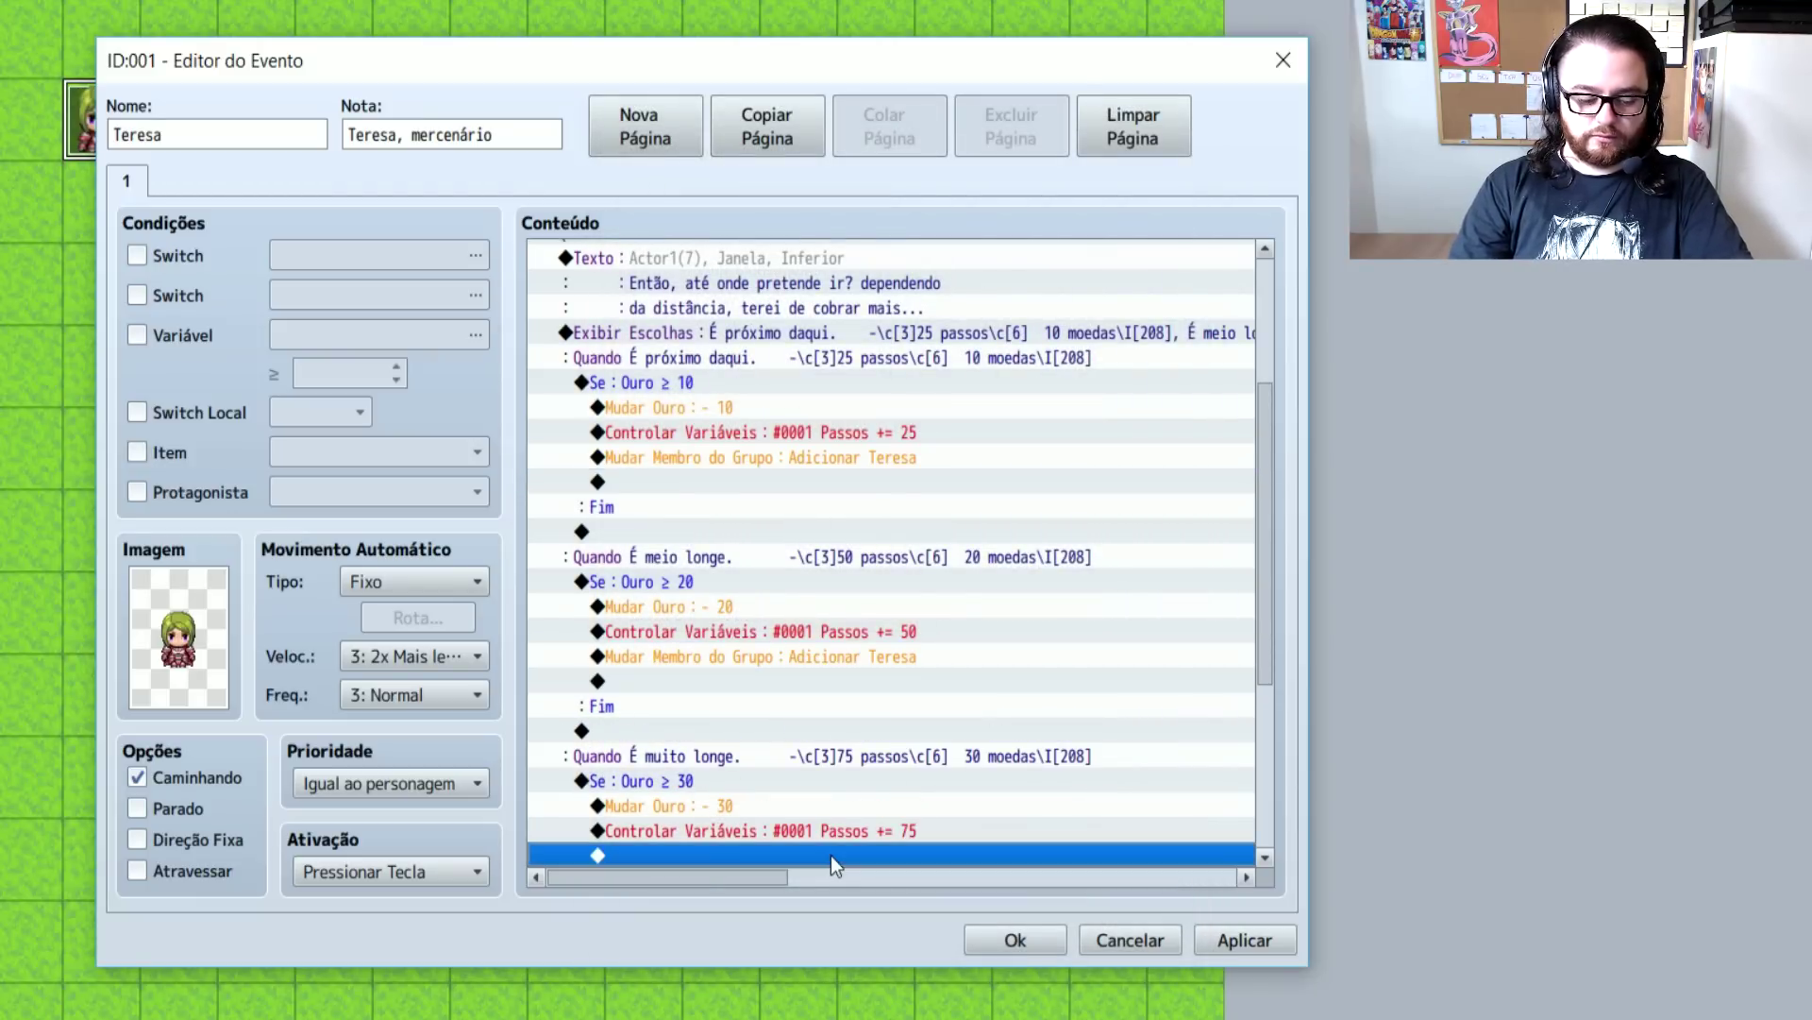
key(ctrl+v)
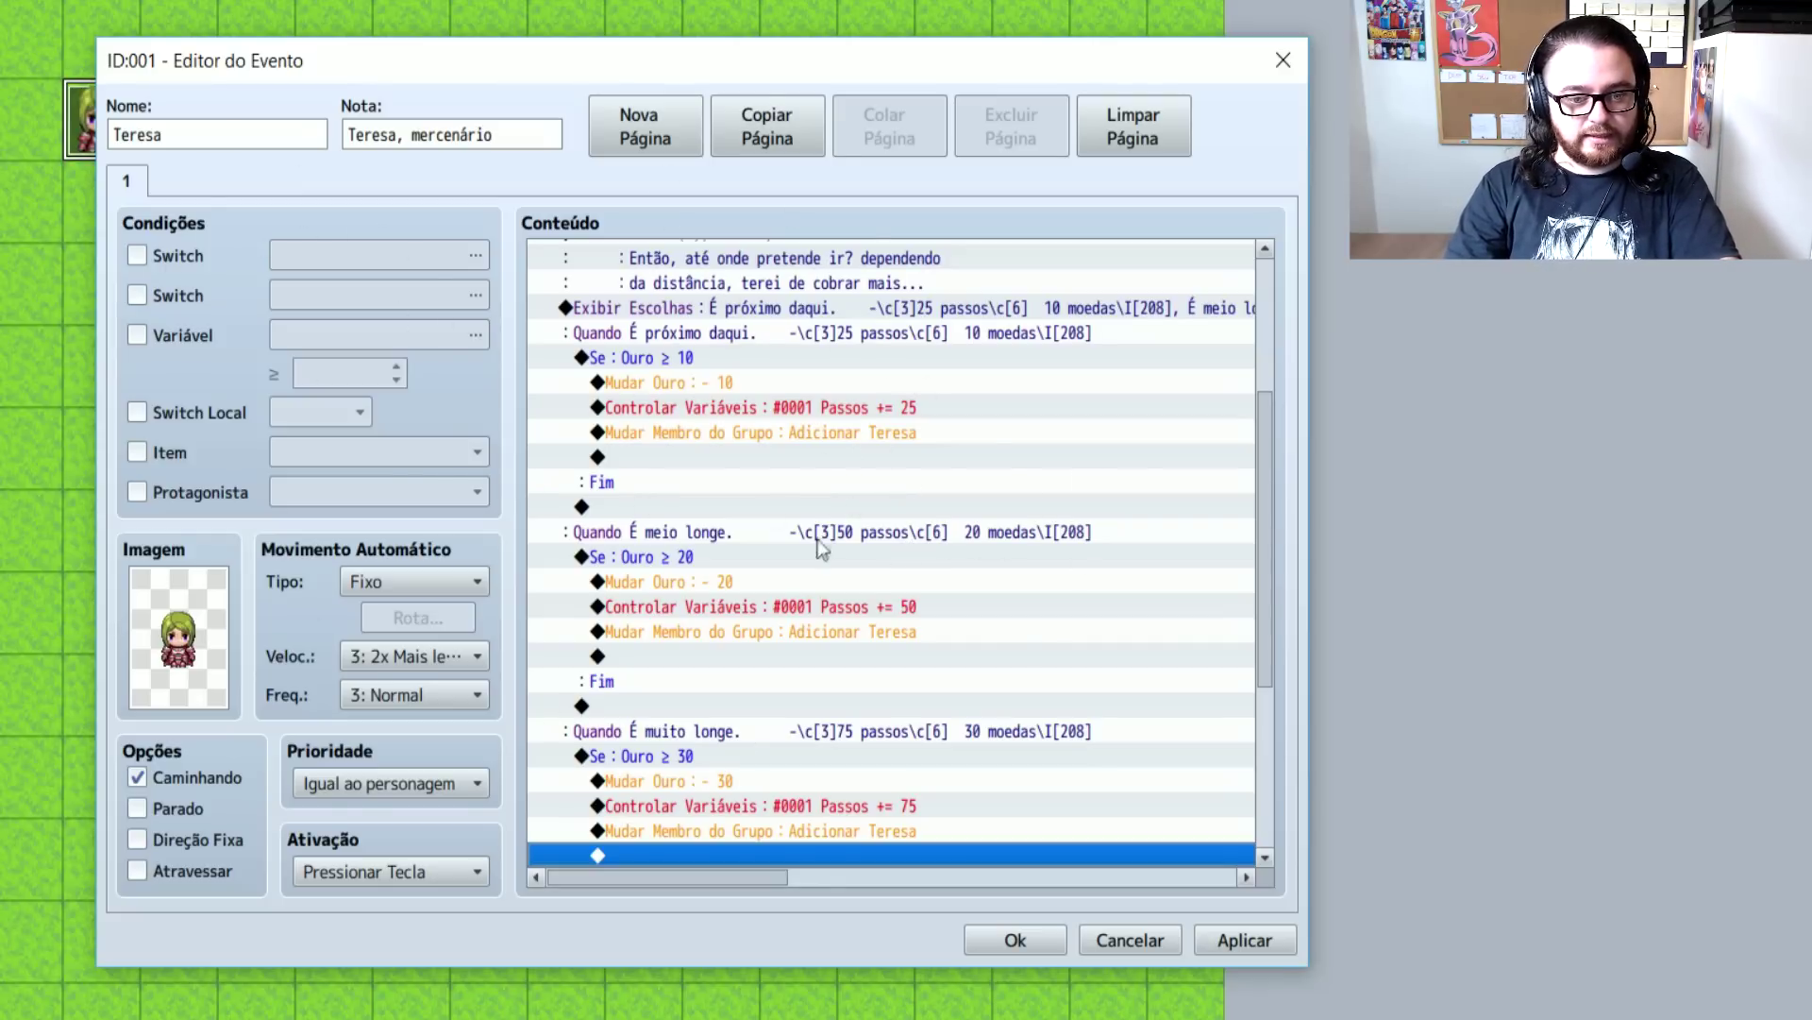
Insert a Controlar Switches command after the party change in the "É próximo daqui." condition, naming switch 0001 "Teresa" and setting it to ON
click(749, 458)
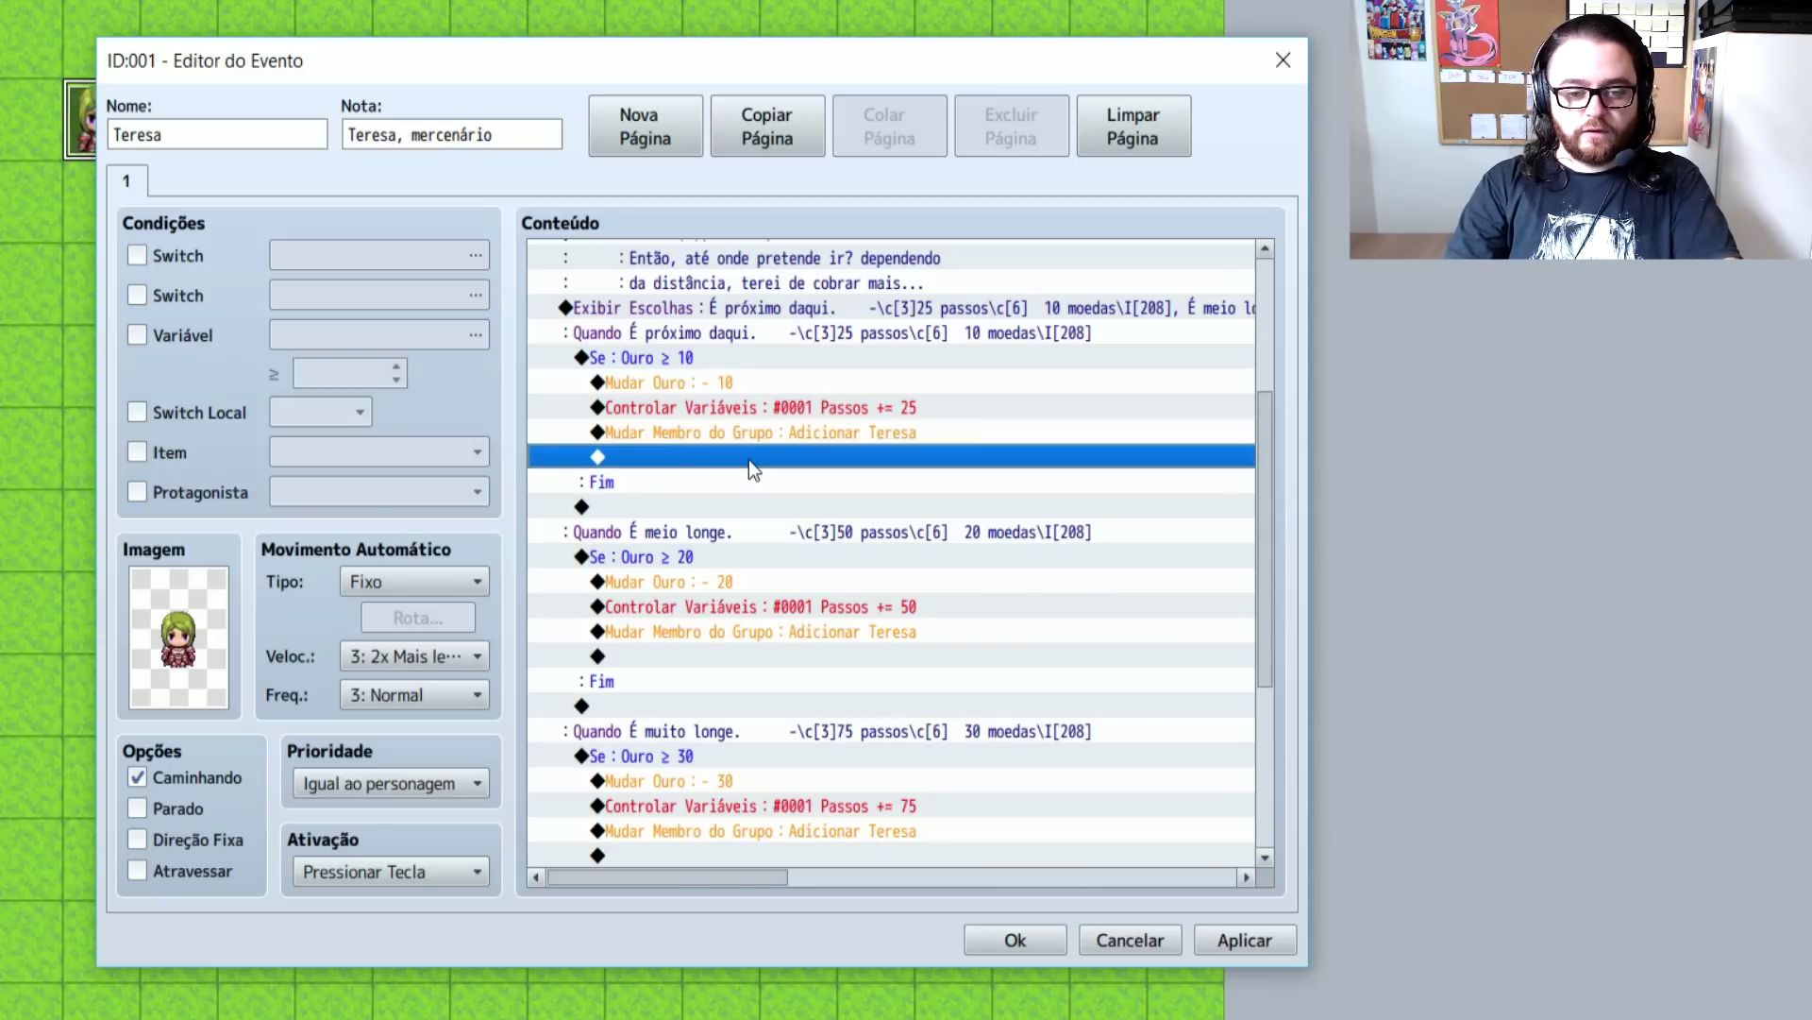
double_click(750, 459)
click(807, 469)
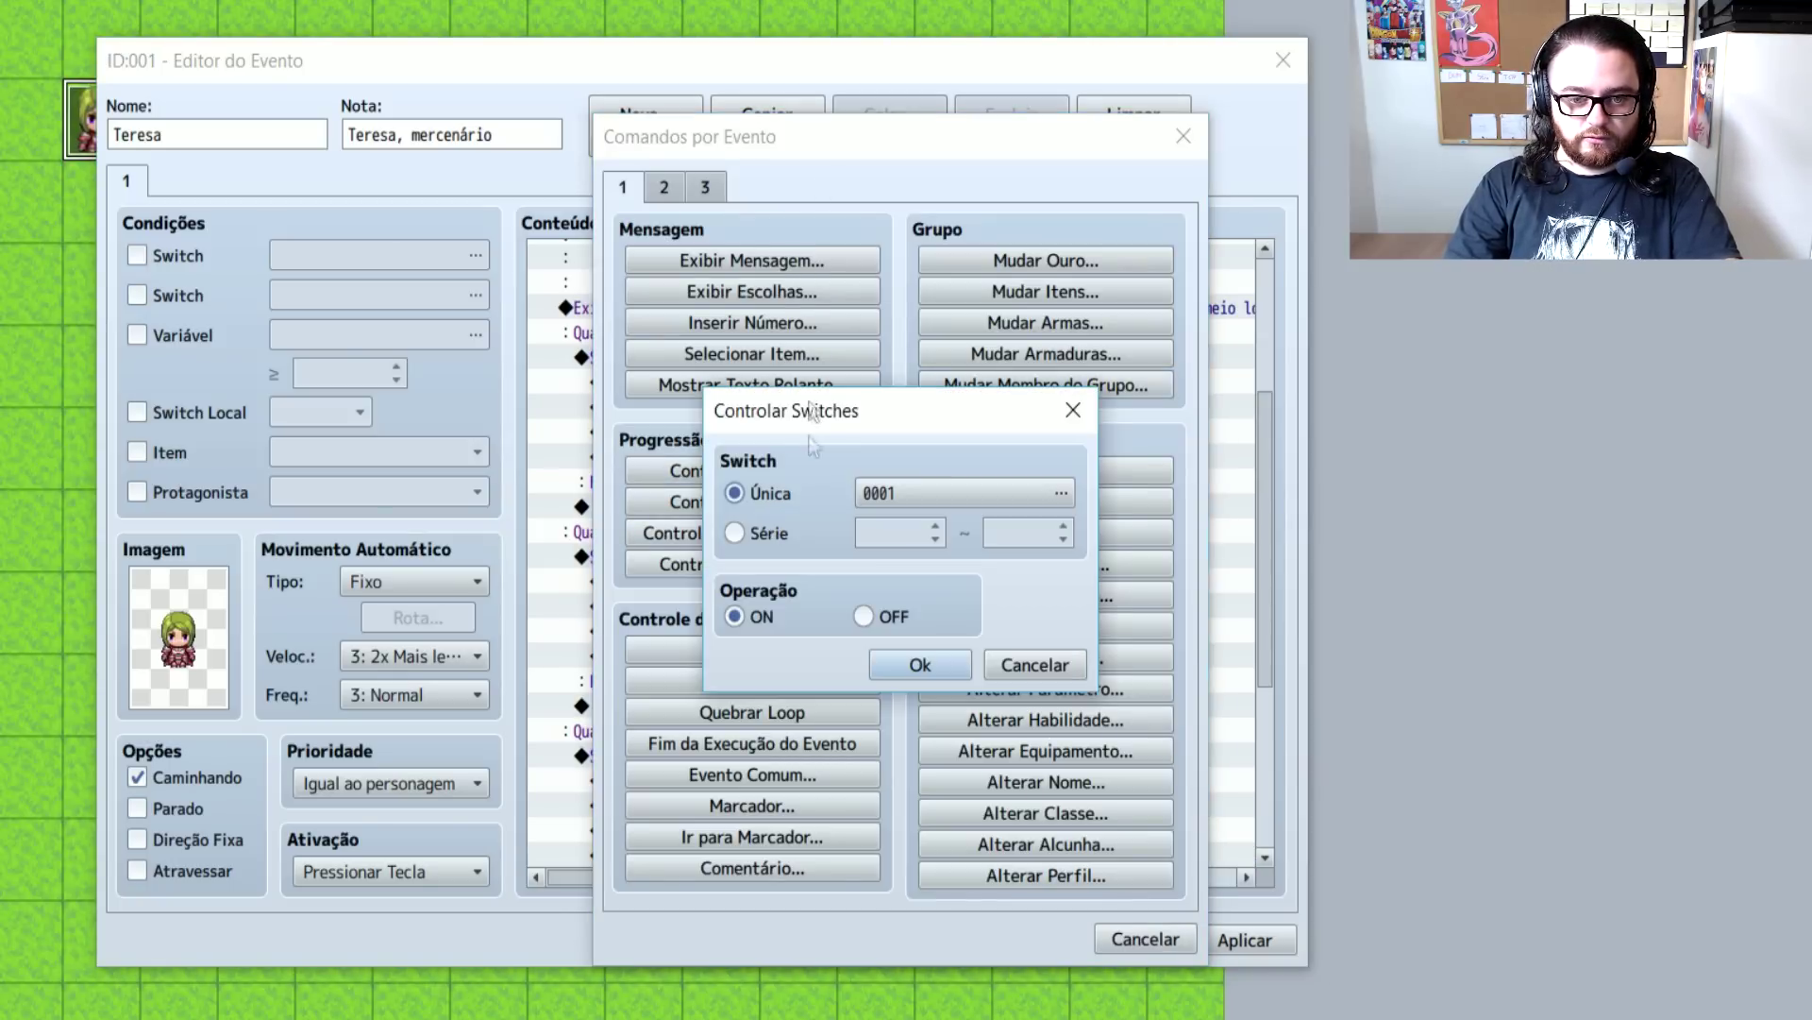
click(915, 493)
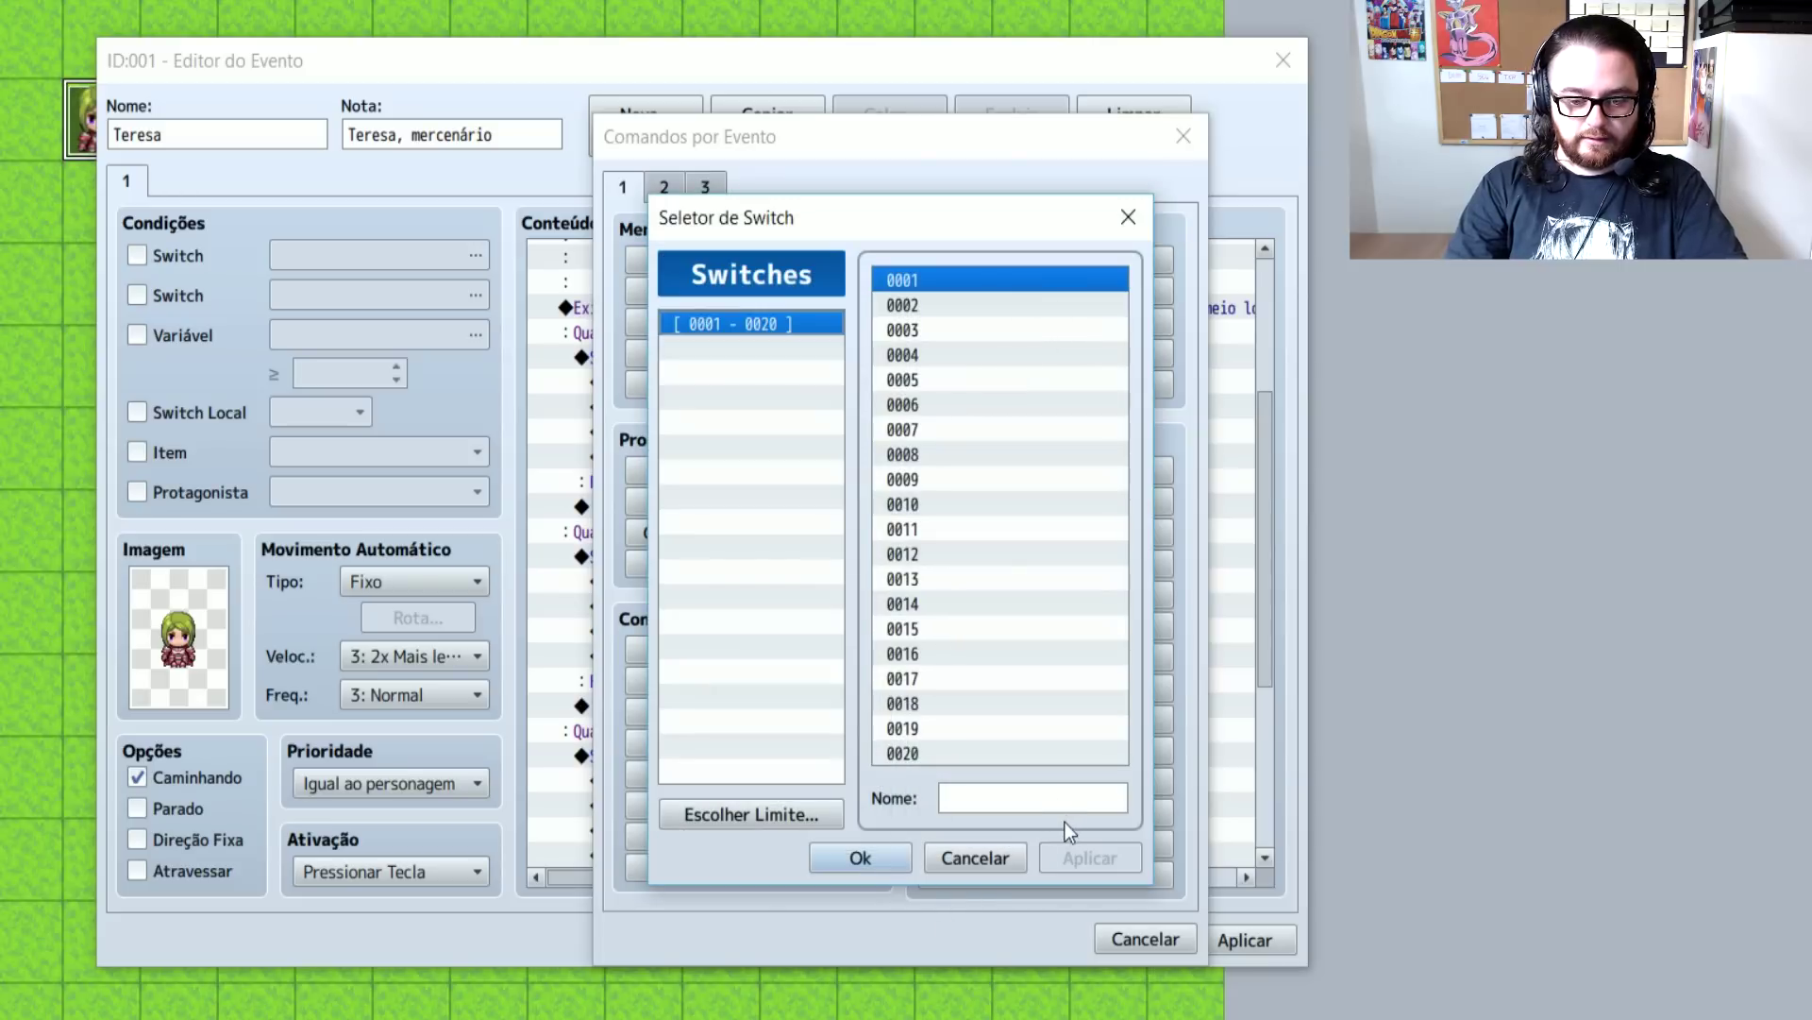
click(1054, 797)
text(Teresa)
key(Return)
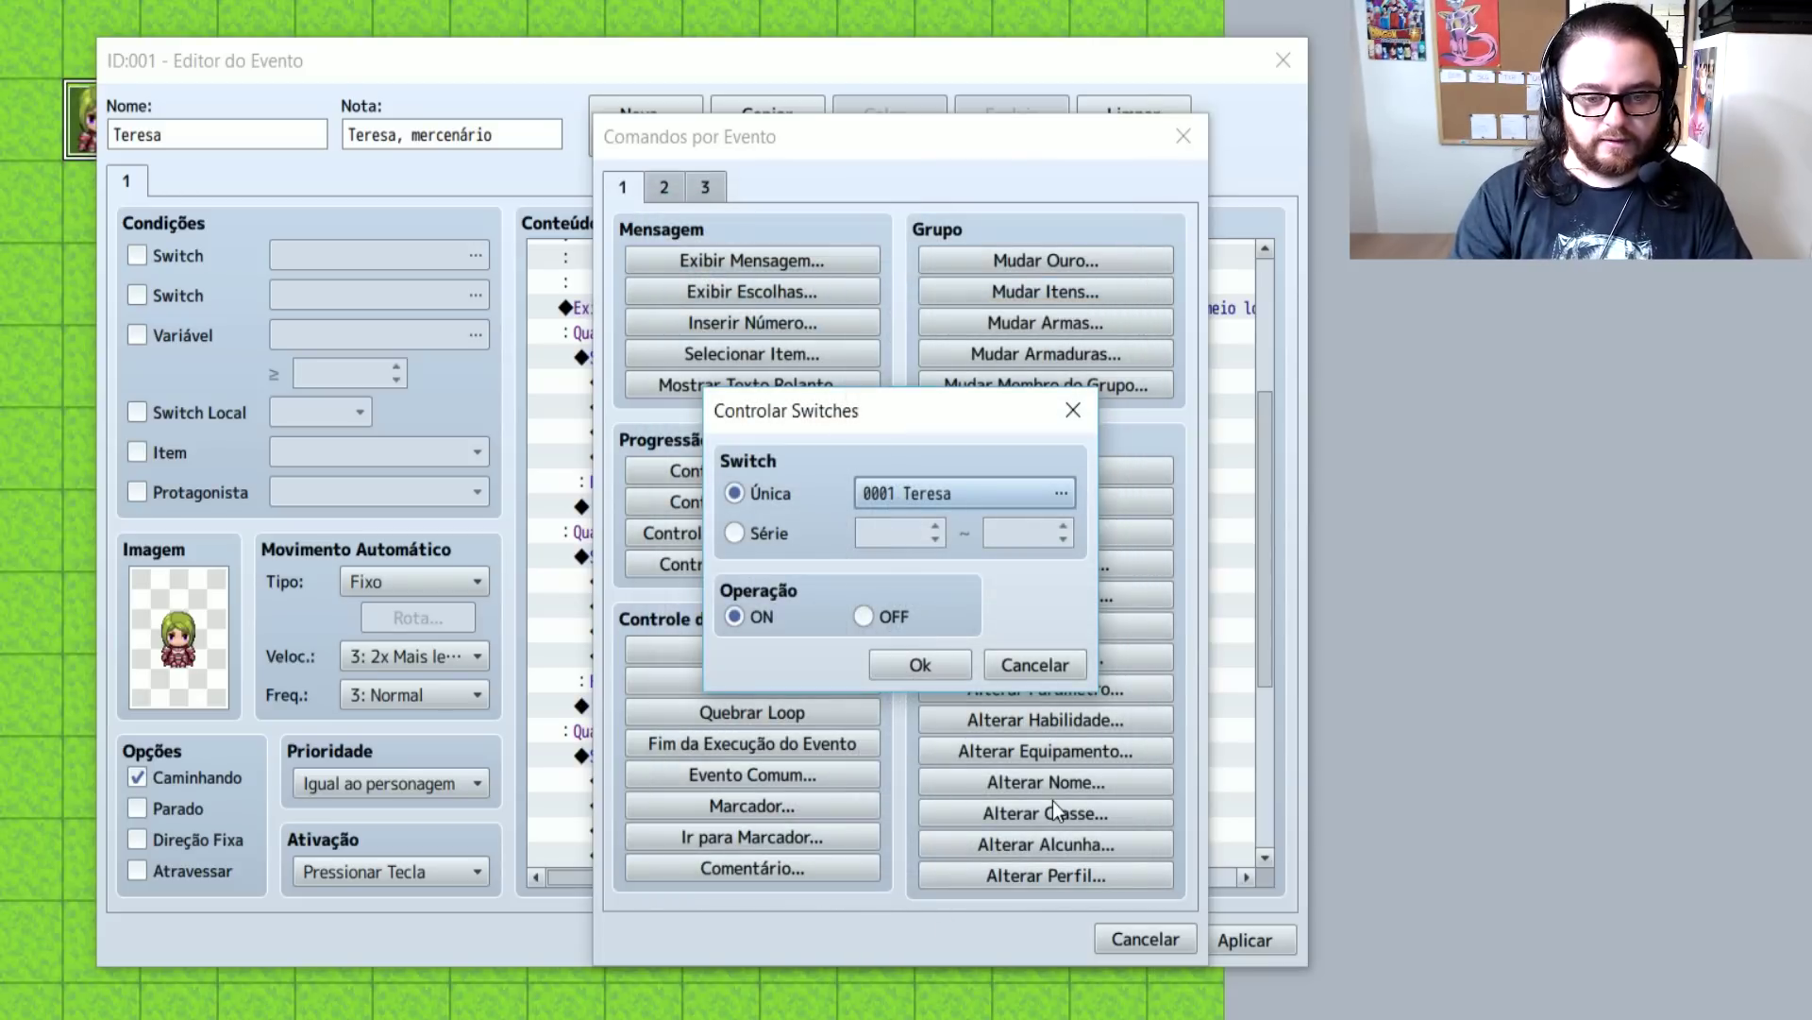
click(920, 665)
Copy the Teresa switch command below the party change in the "É meio longe." and "É muito longe." conditions
click(789, 462)
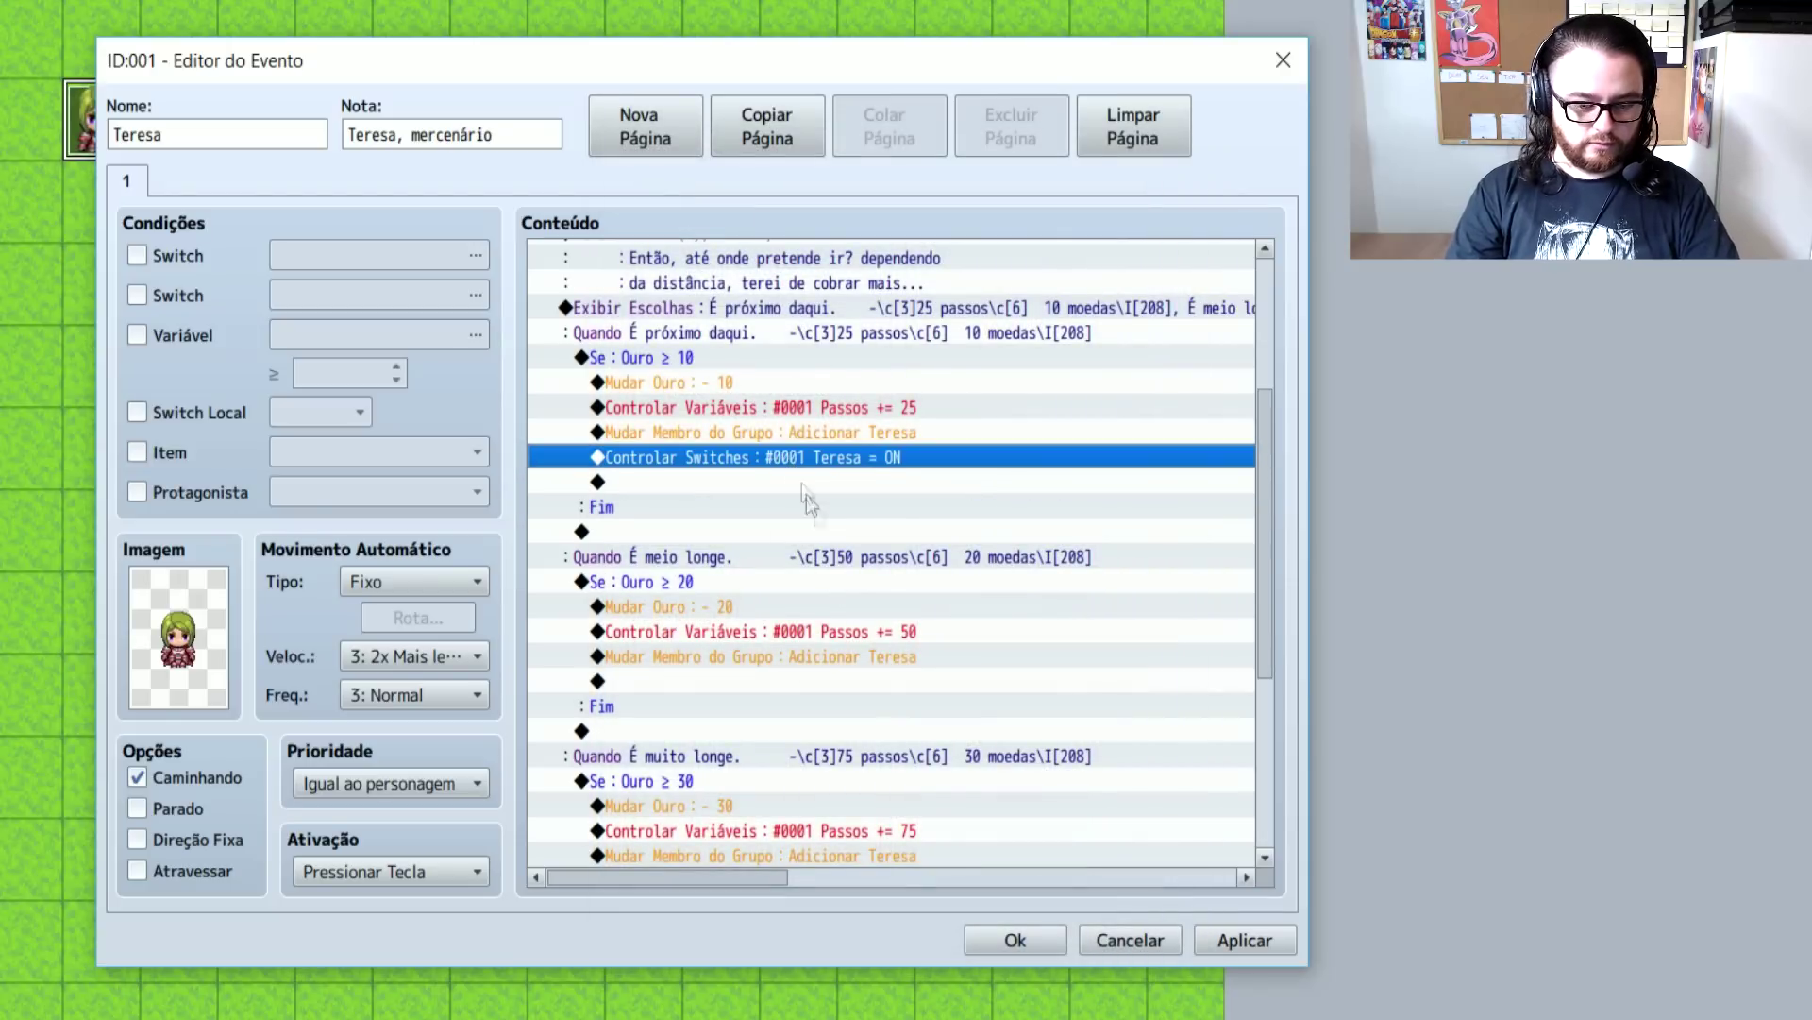
scroll(802, 567, down, 1)
click(778, 640)
key(ctrl+v)
scroll(772, 636, down, 2)
click(773, 770)
click(774, 735)
click(764, 753)
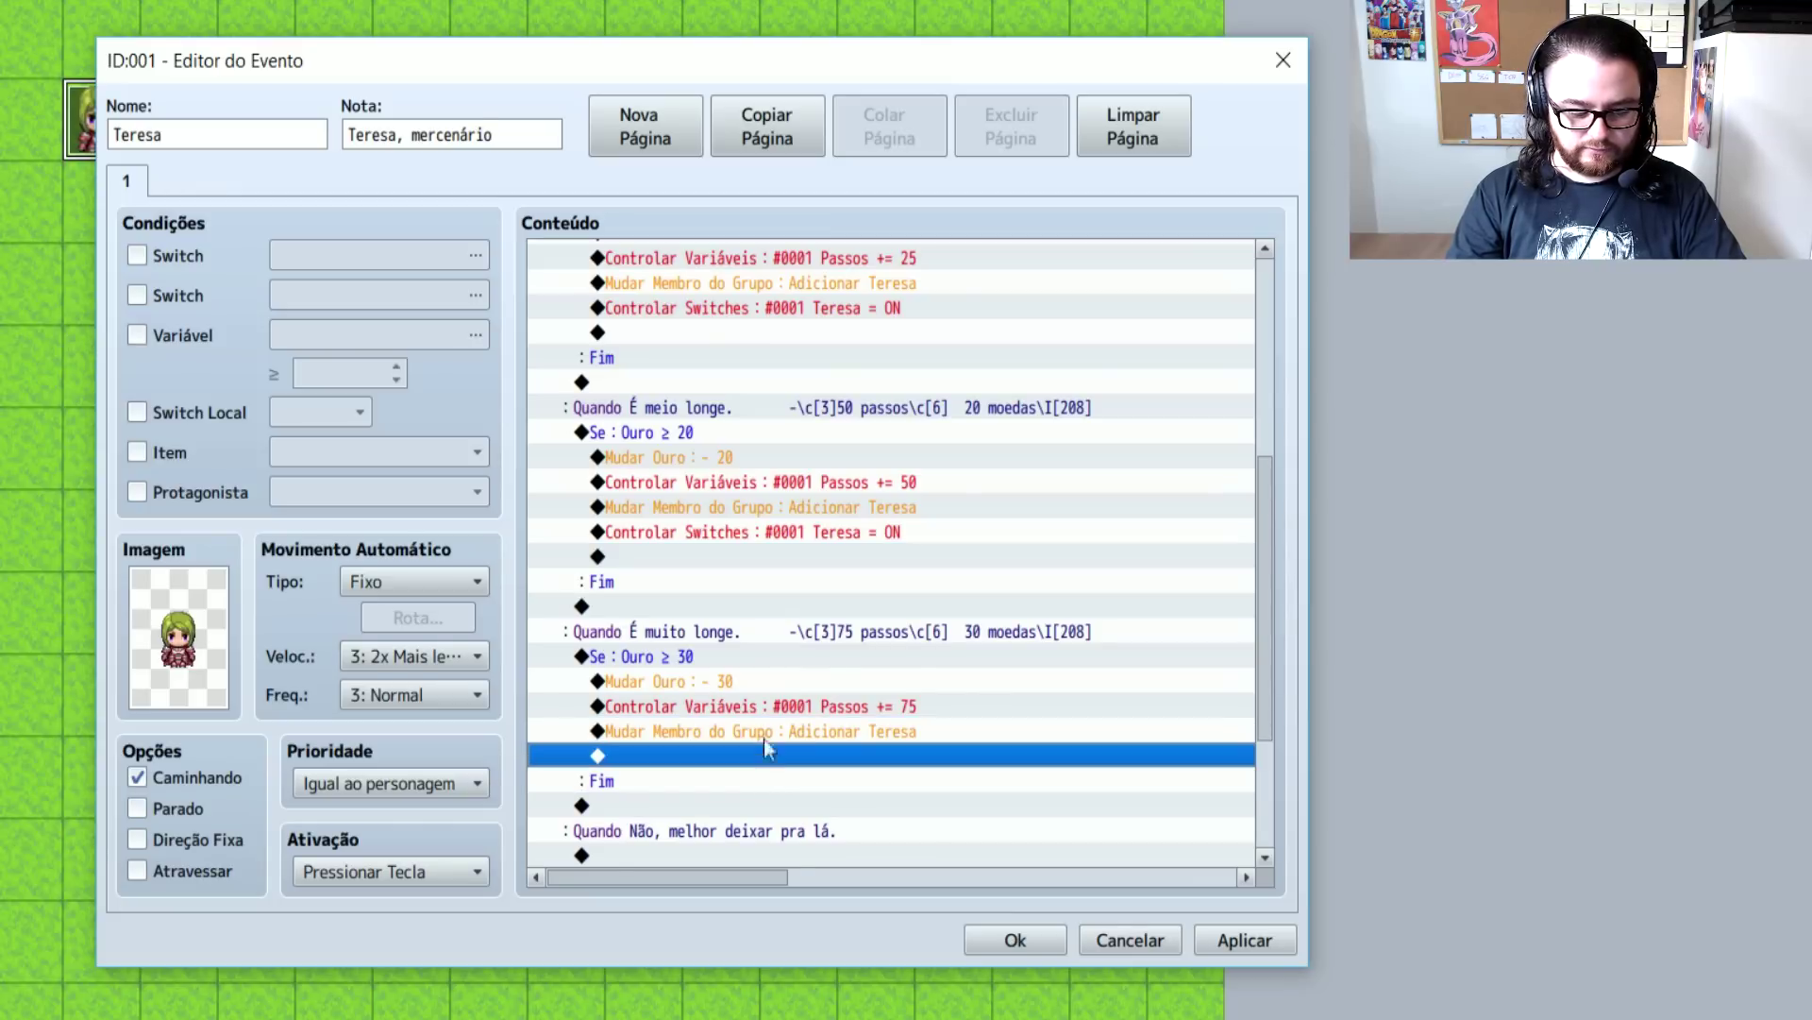
key(ctrl+v)
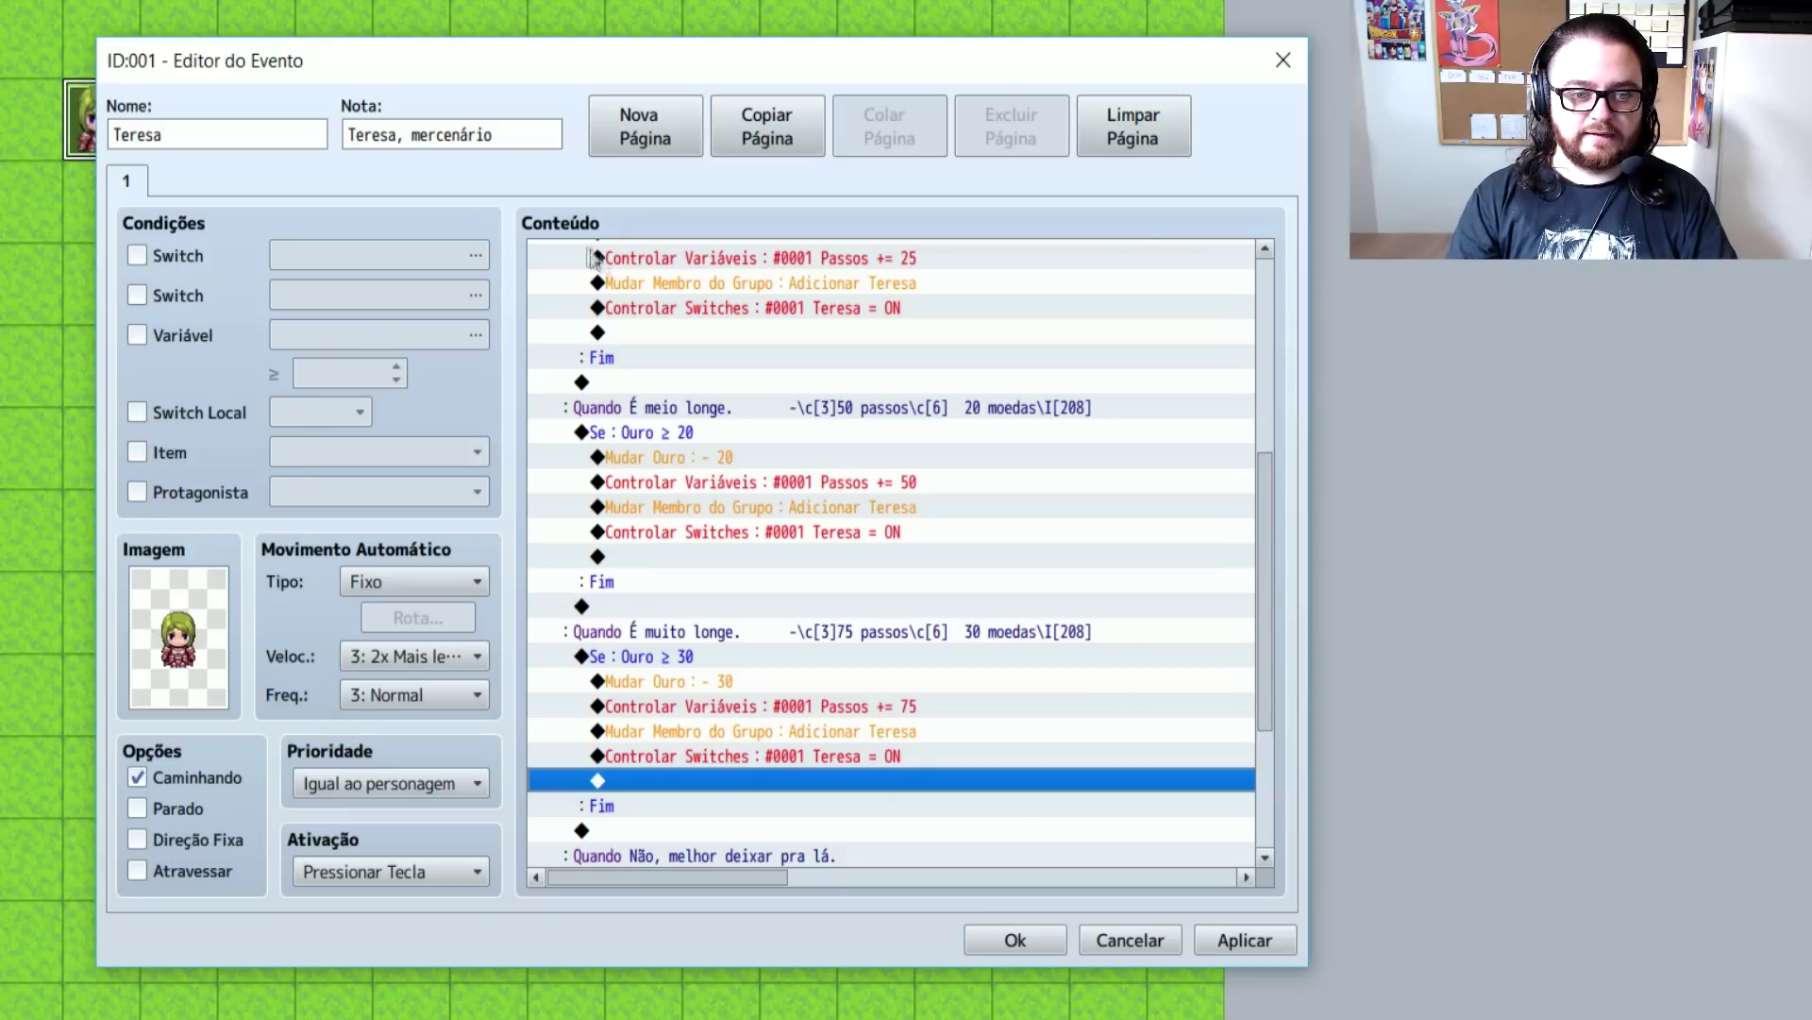
Add a second event page with Execução Automática activation and switch 0001 Teresa as its condition
click(670, 129)
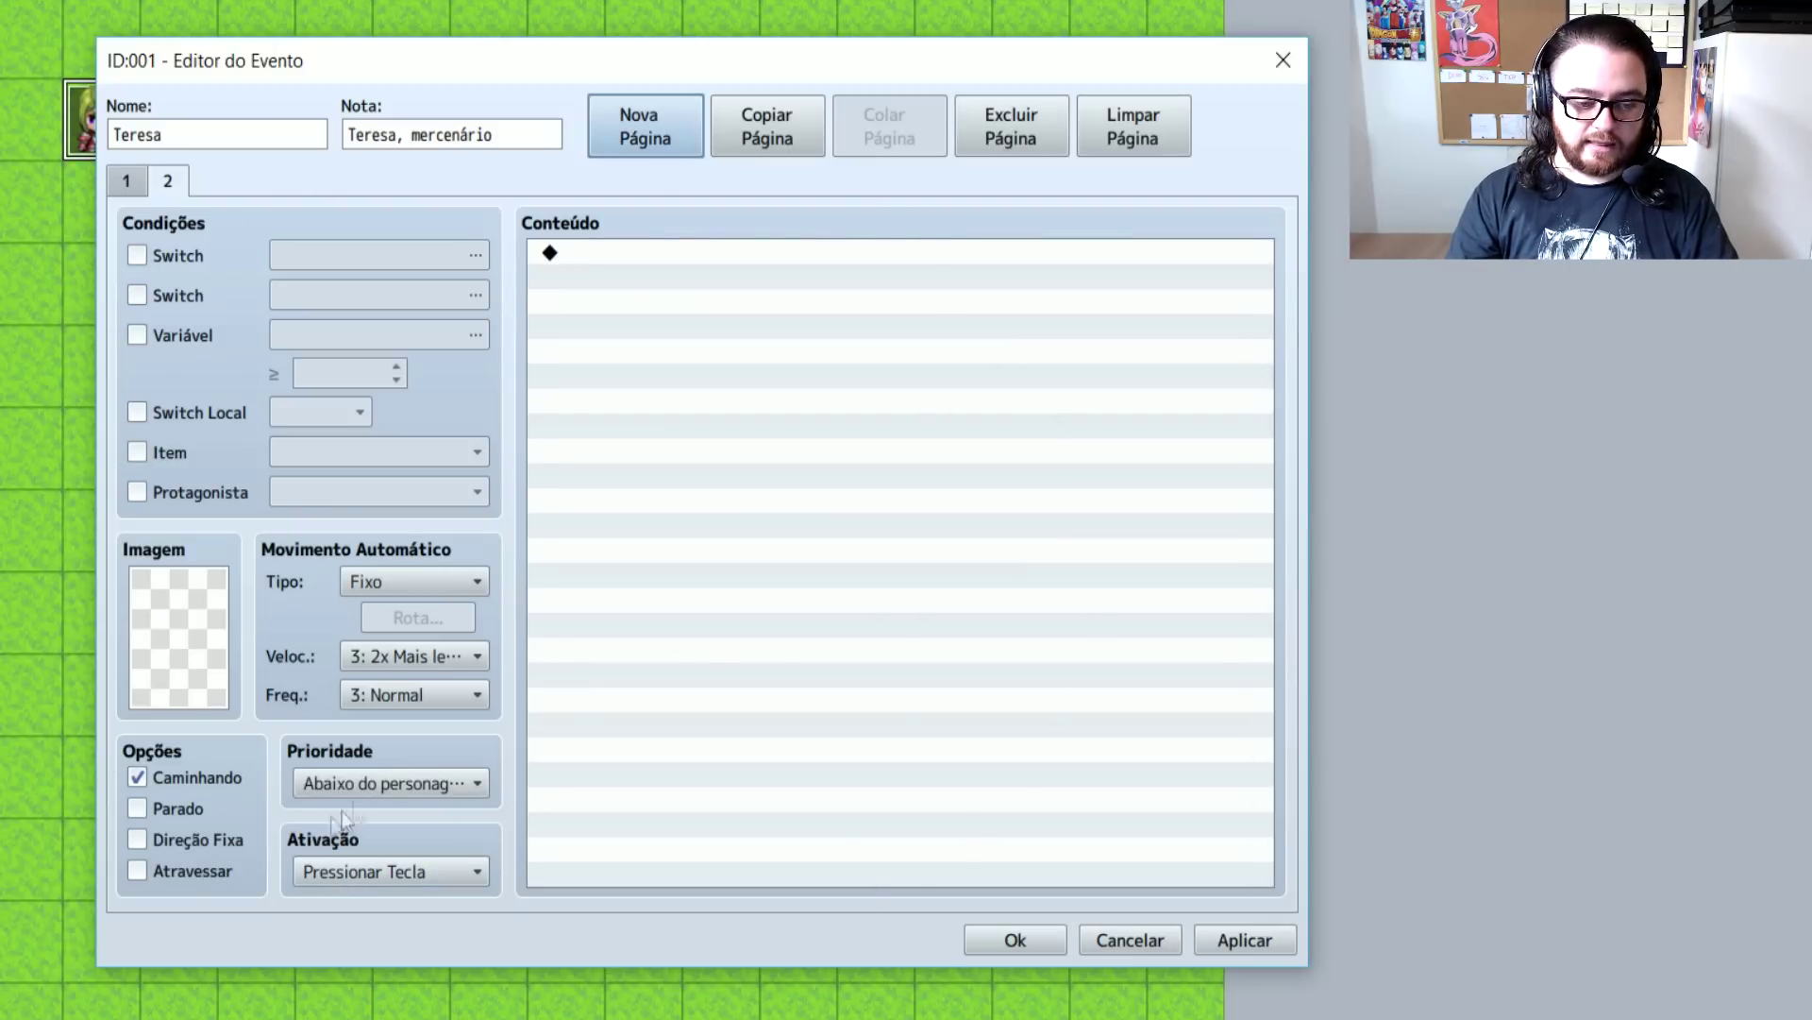
click(392, 782)
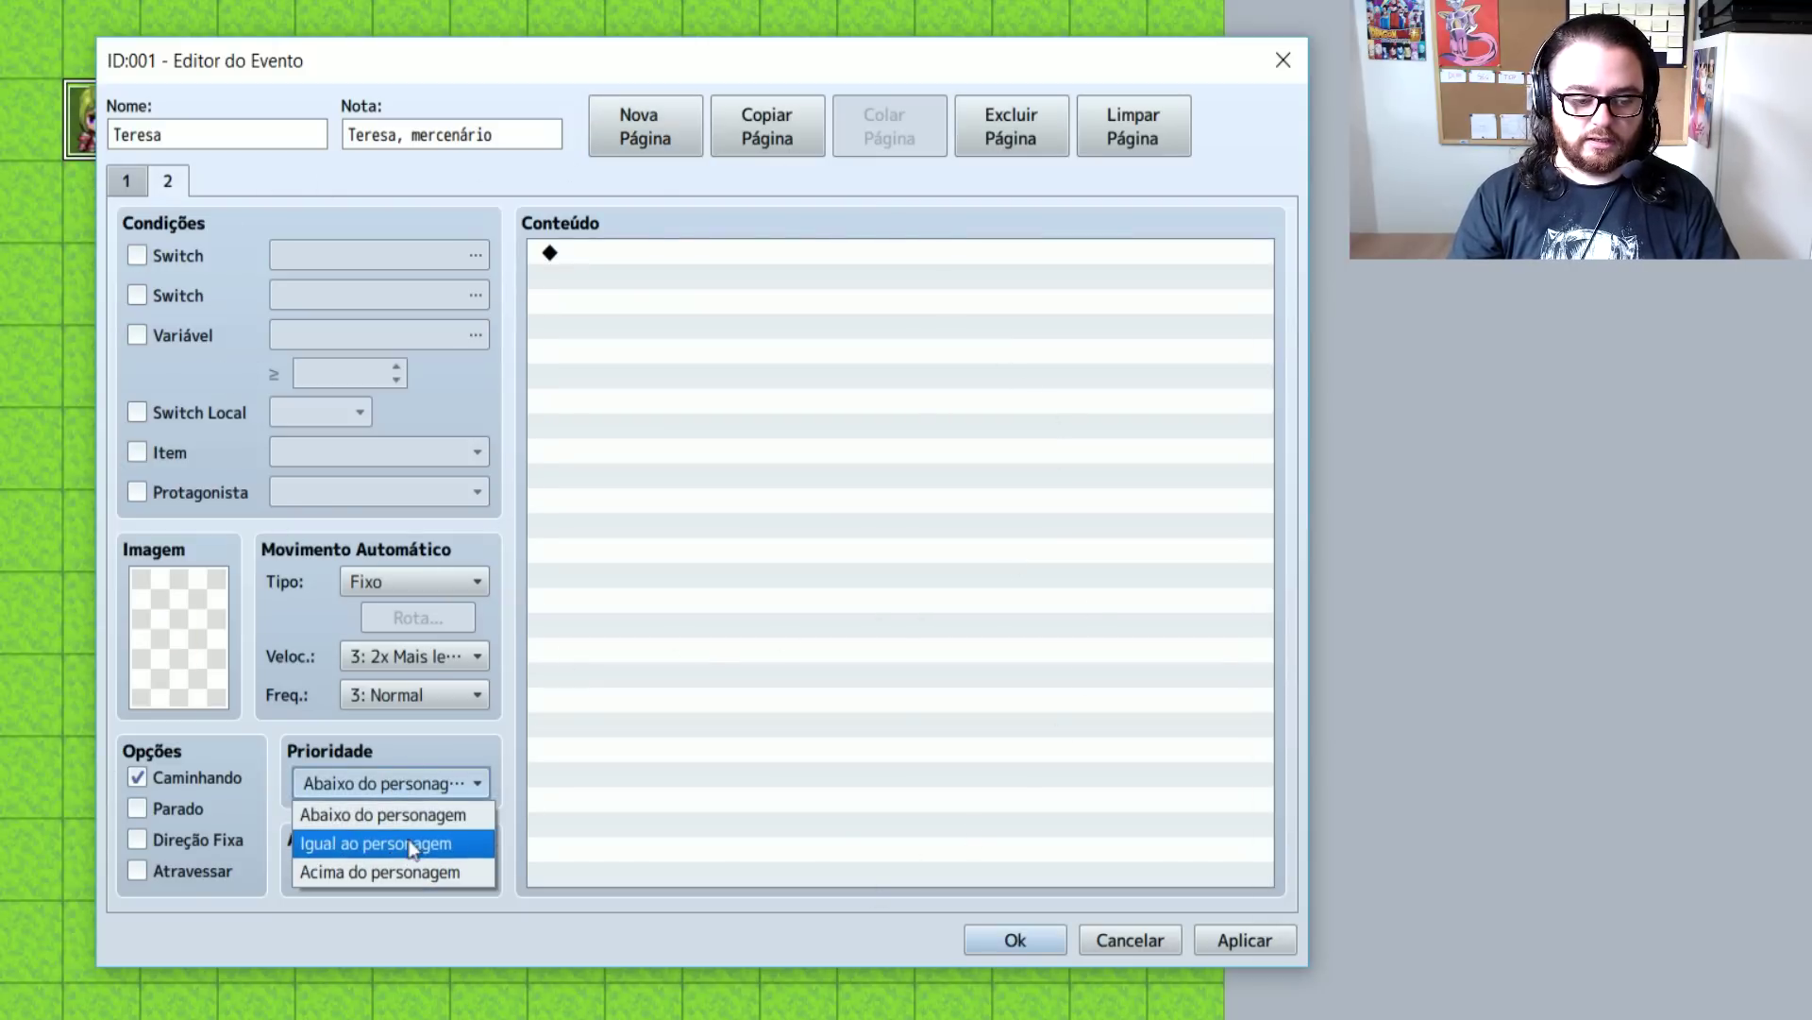
click(444, 783)
click(439, 879)
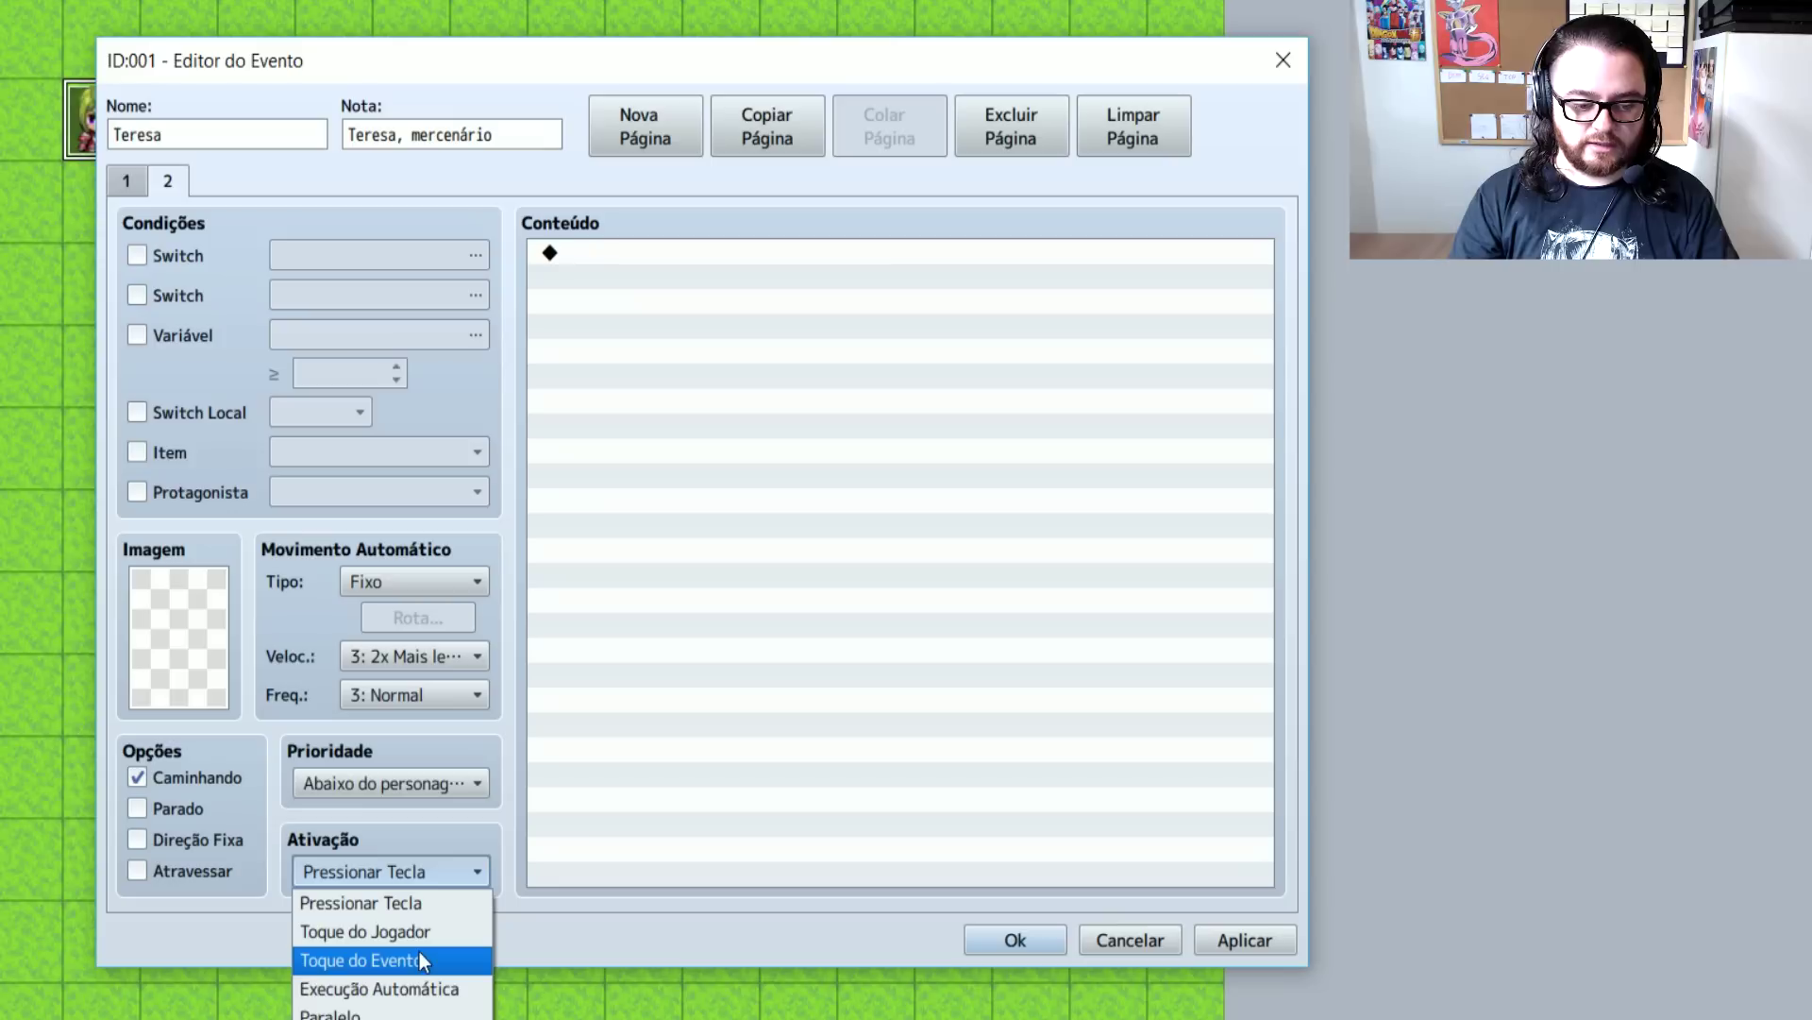
click(421, 988)
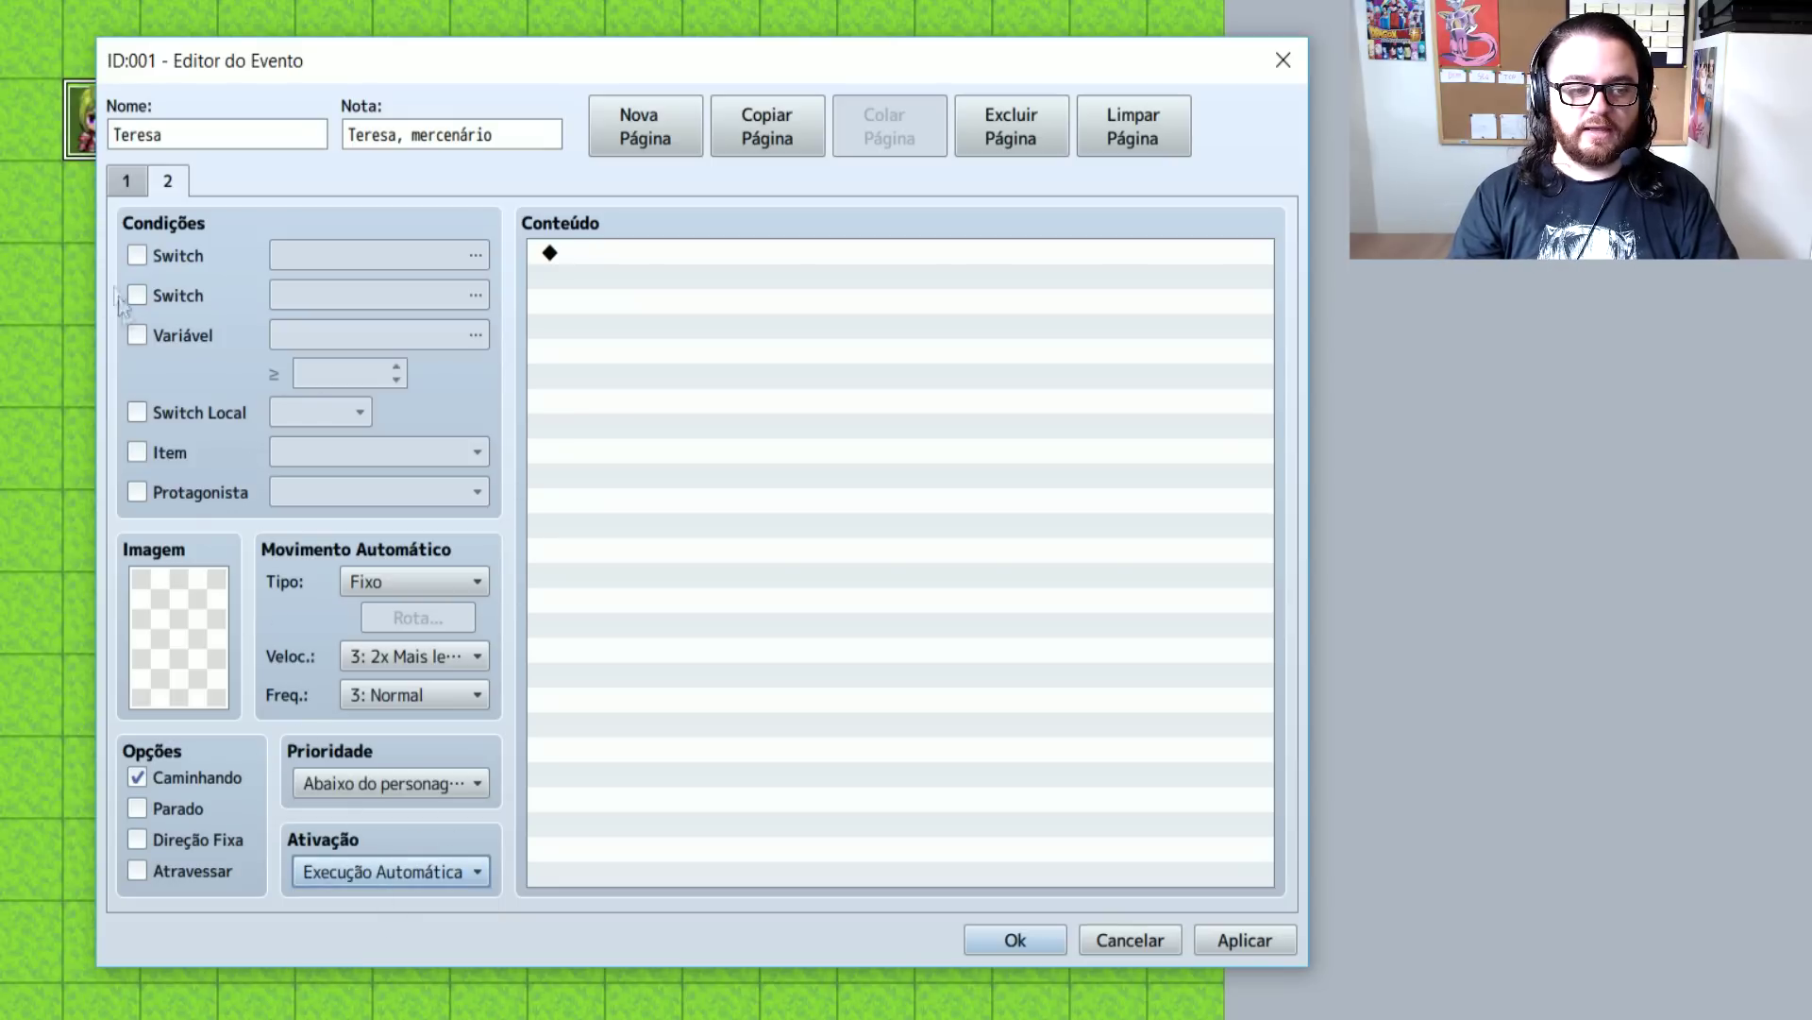
click(138, 258)
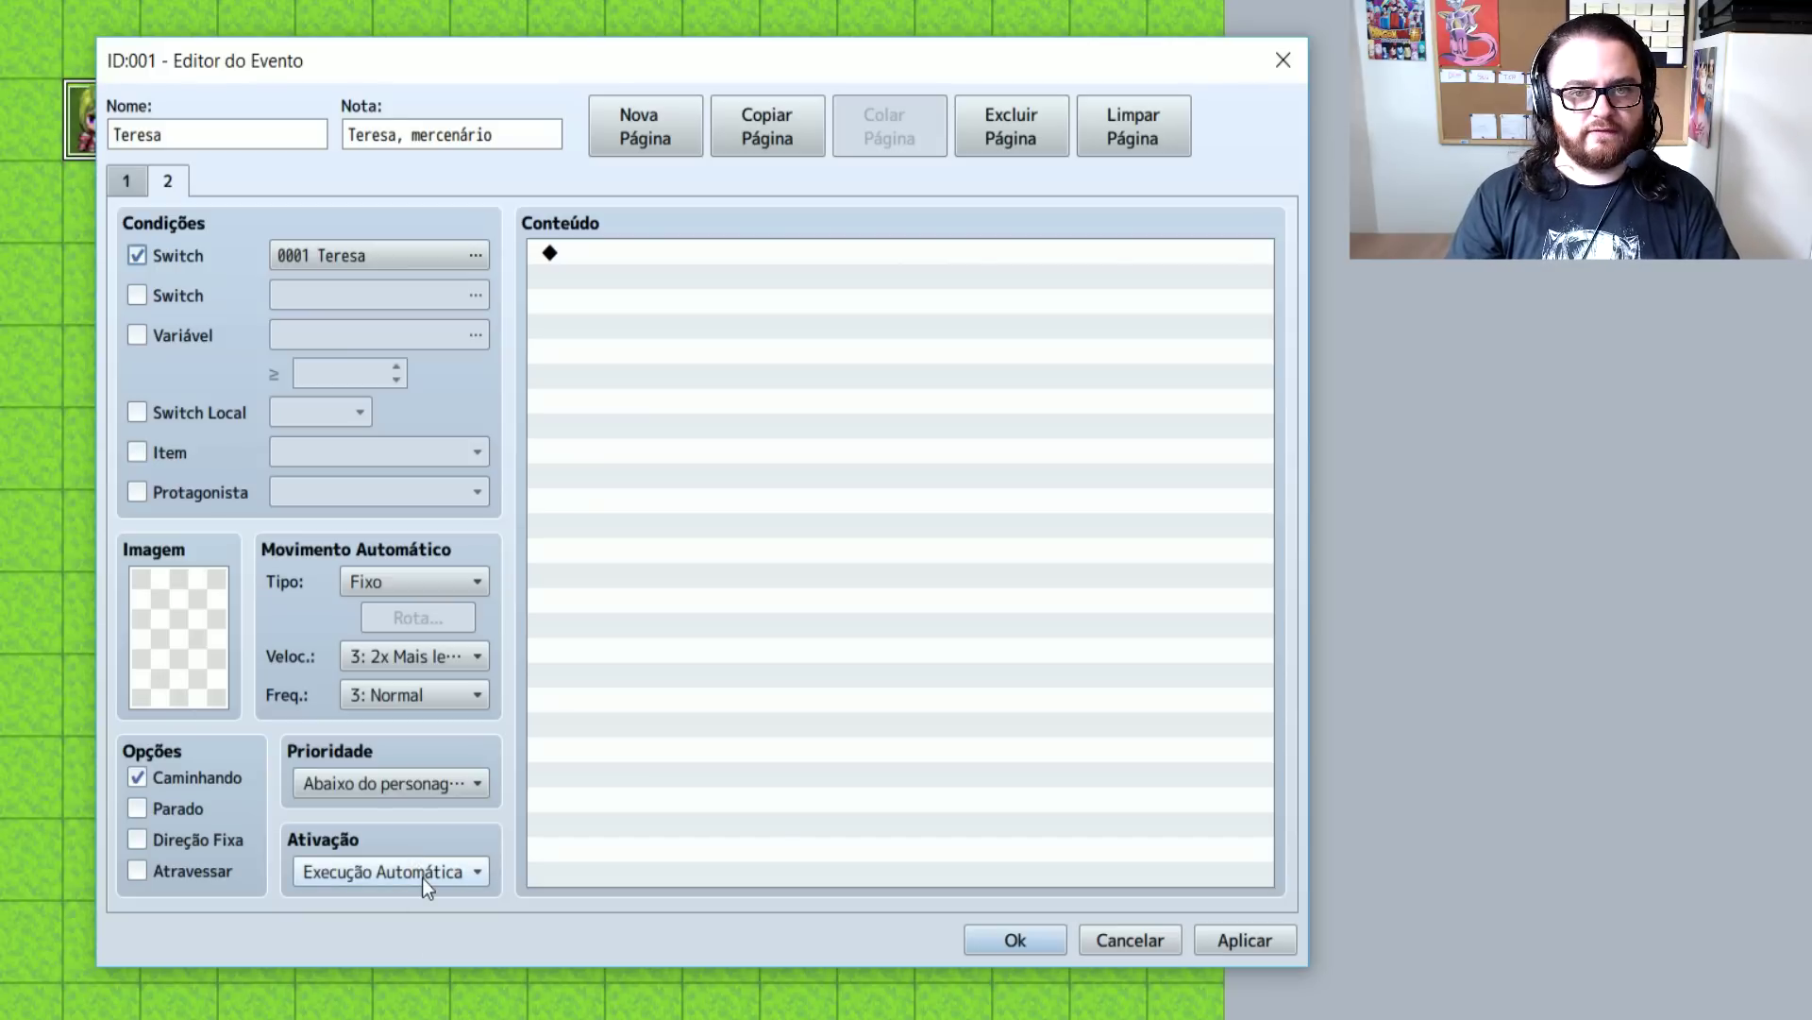
Insert an Apagar Evento command on the second page and confirm the event
double_click(643, 255)
click(665, 188)
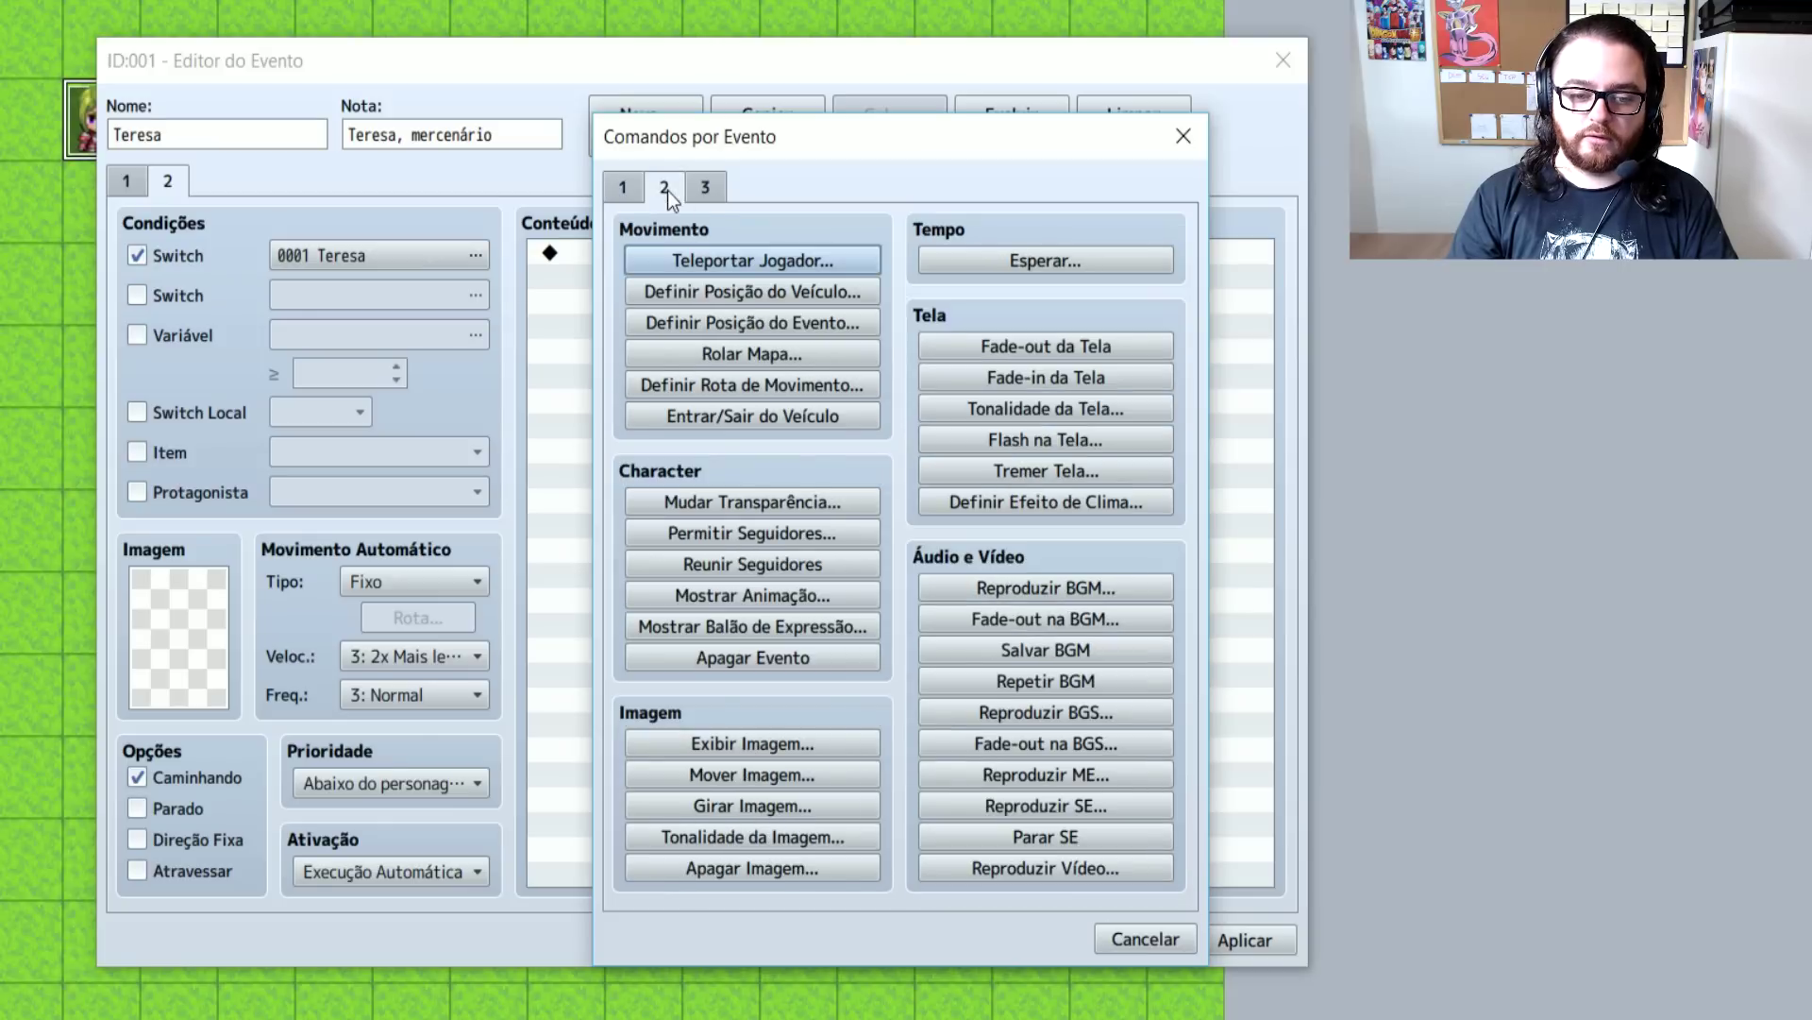
click(745, 656)
click(733, 253)
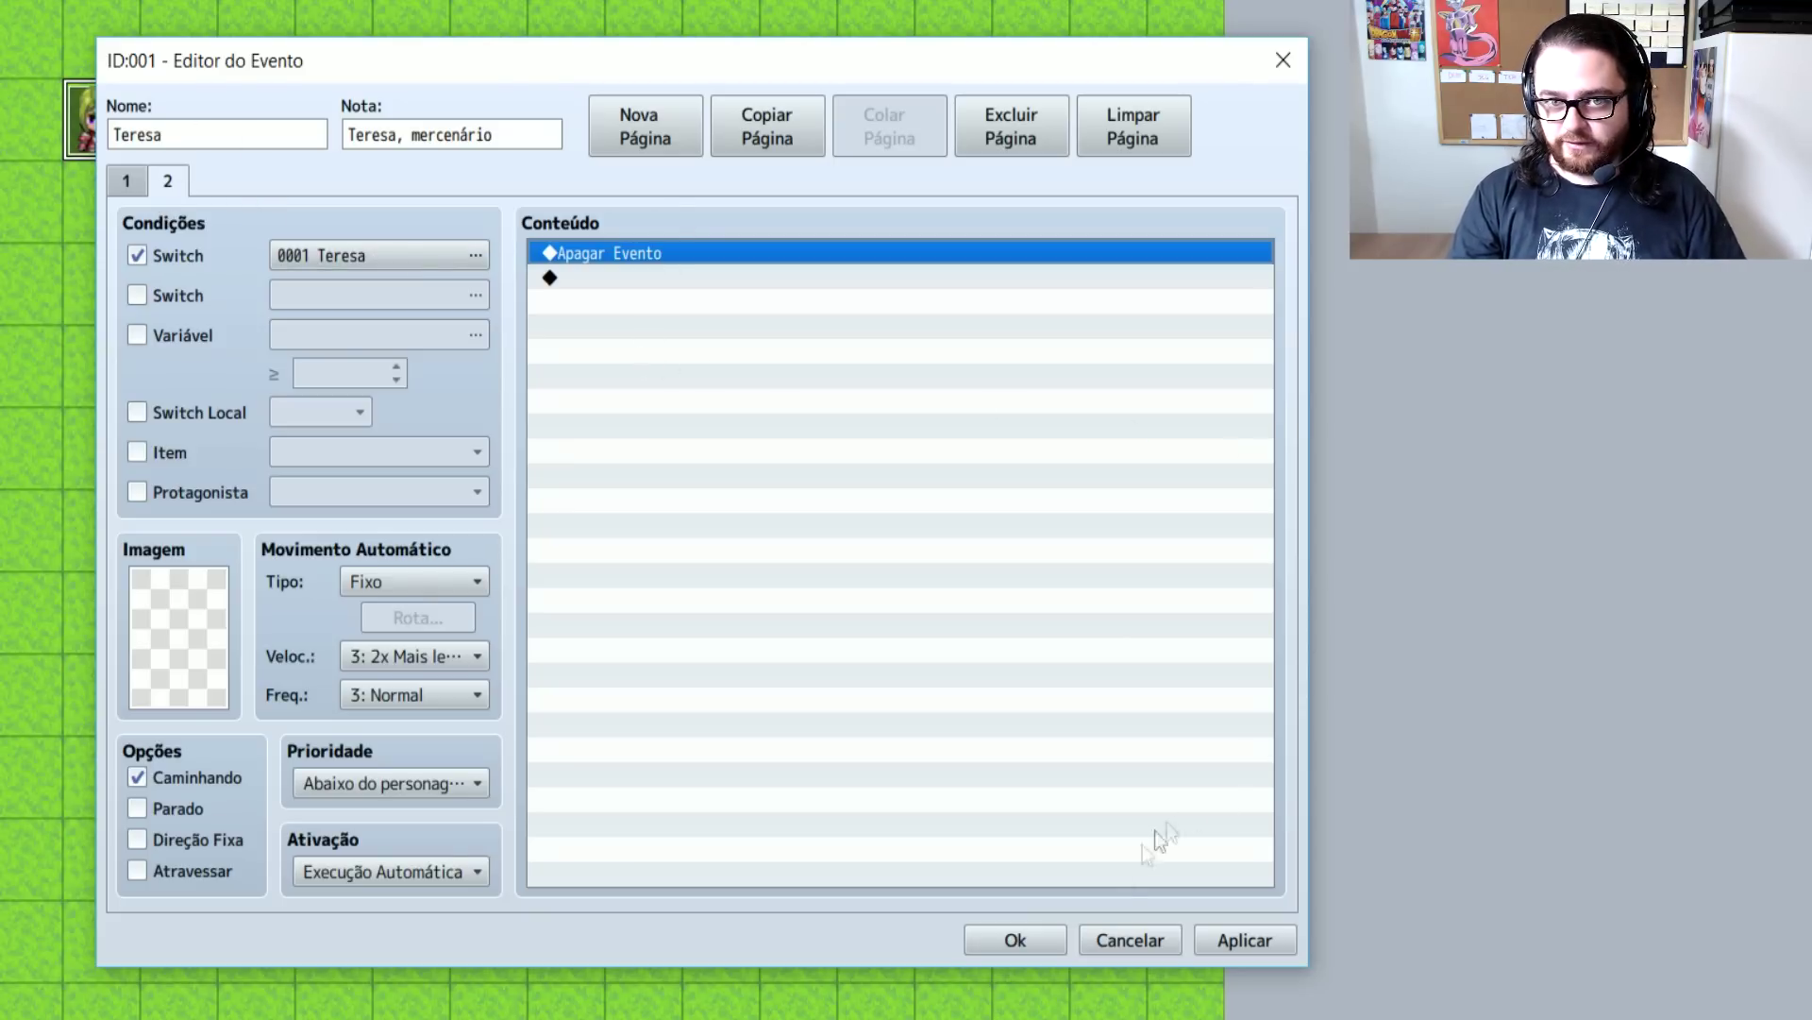
click(1048, 948)
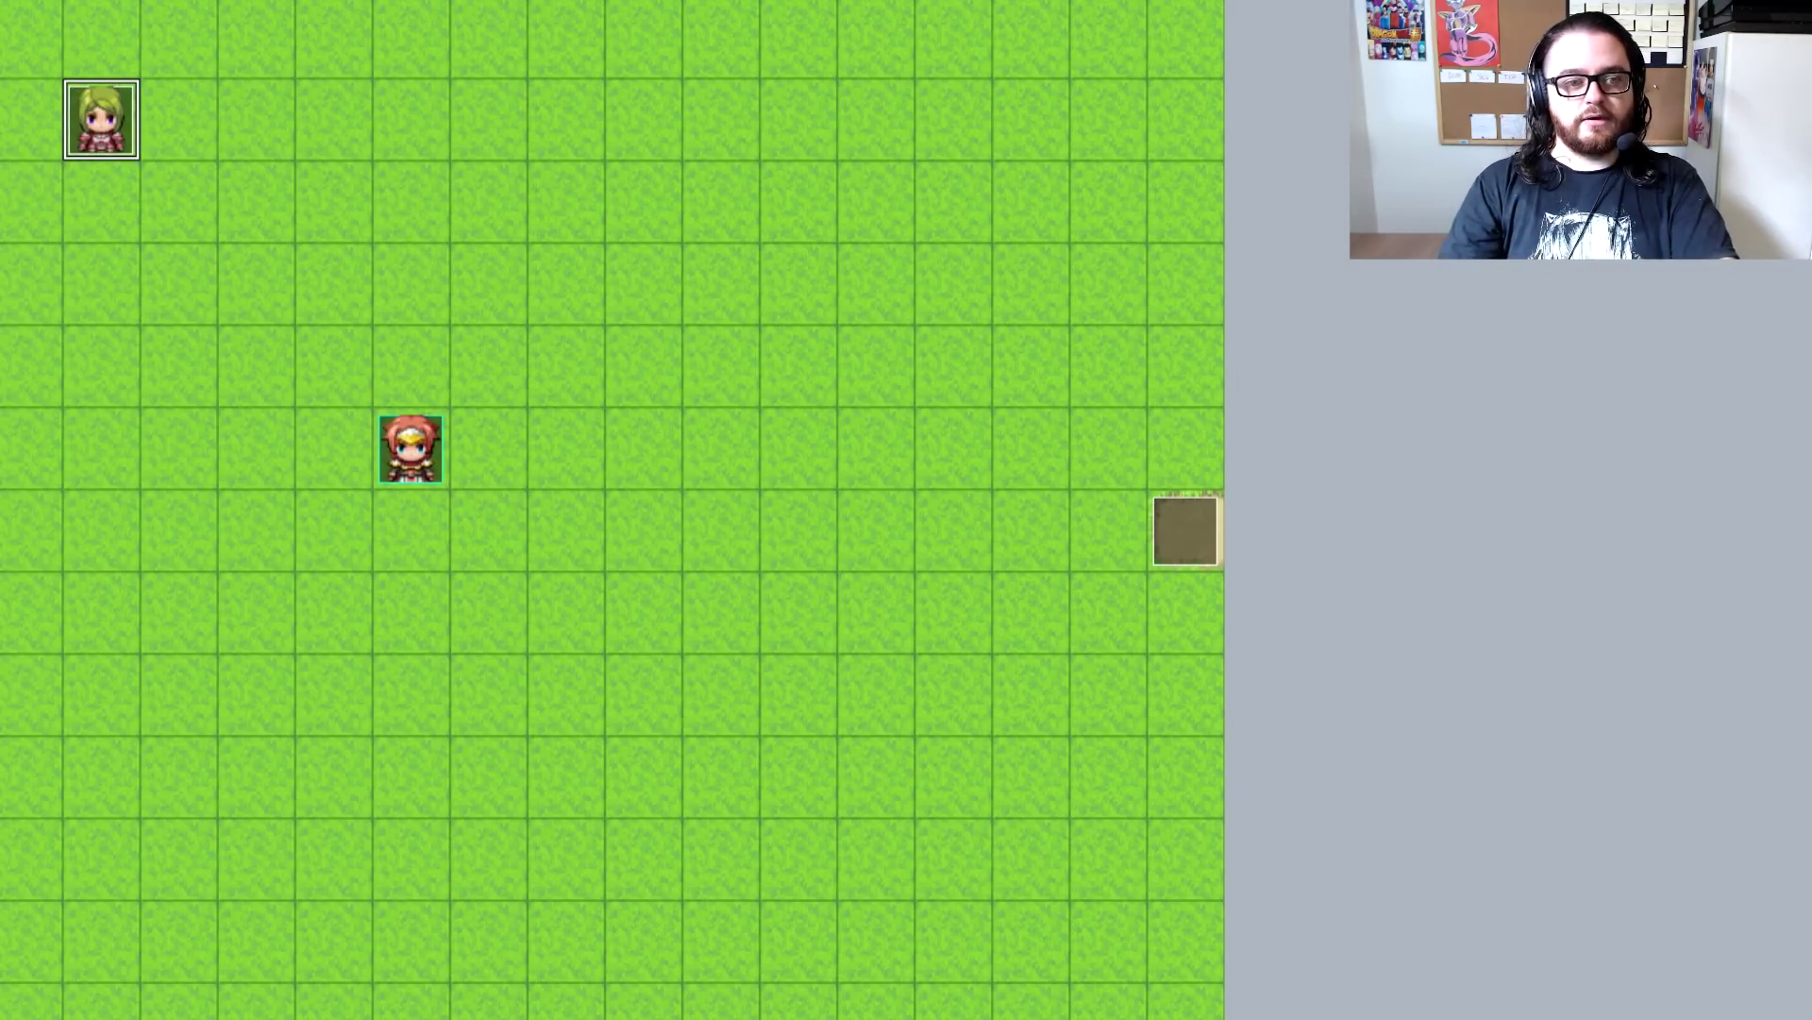
Set up common event 0001 in the database with the name "Teresa", a Paralelo start and switch 0001 Teresa
key(F9)
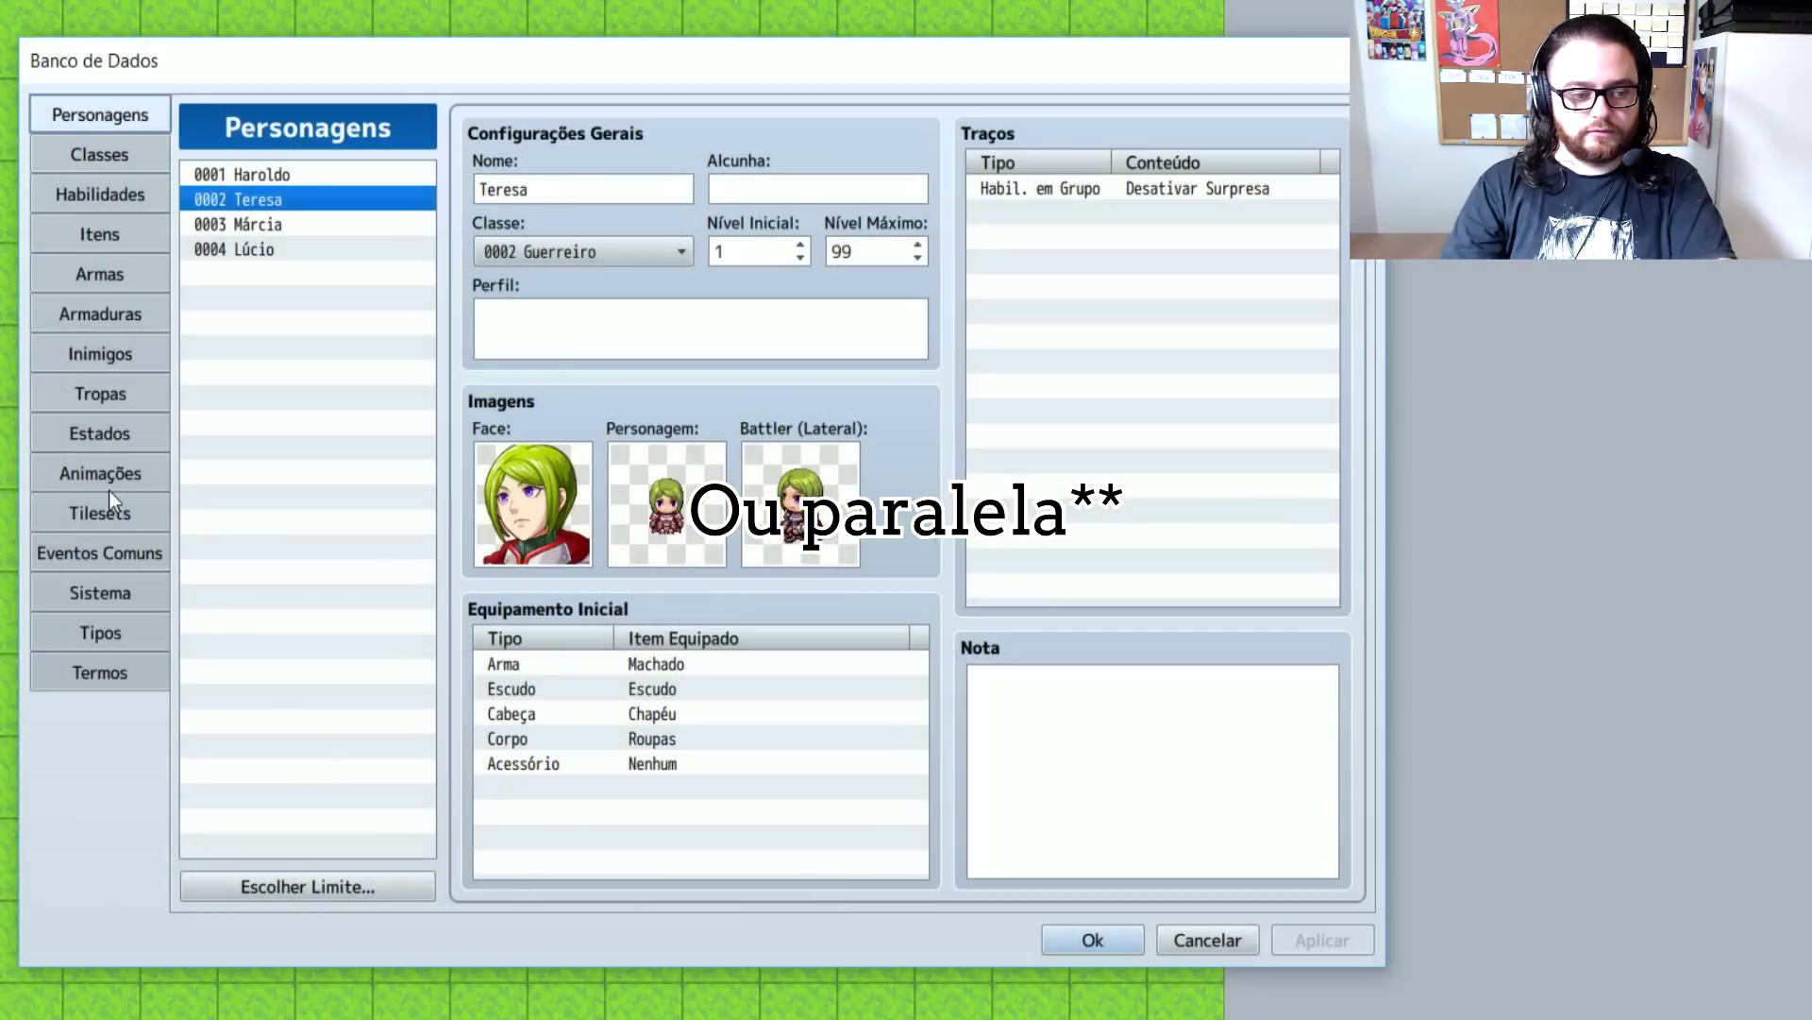
click(99, 552)
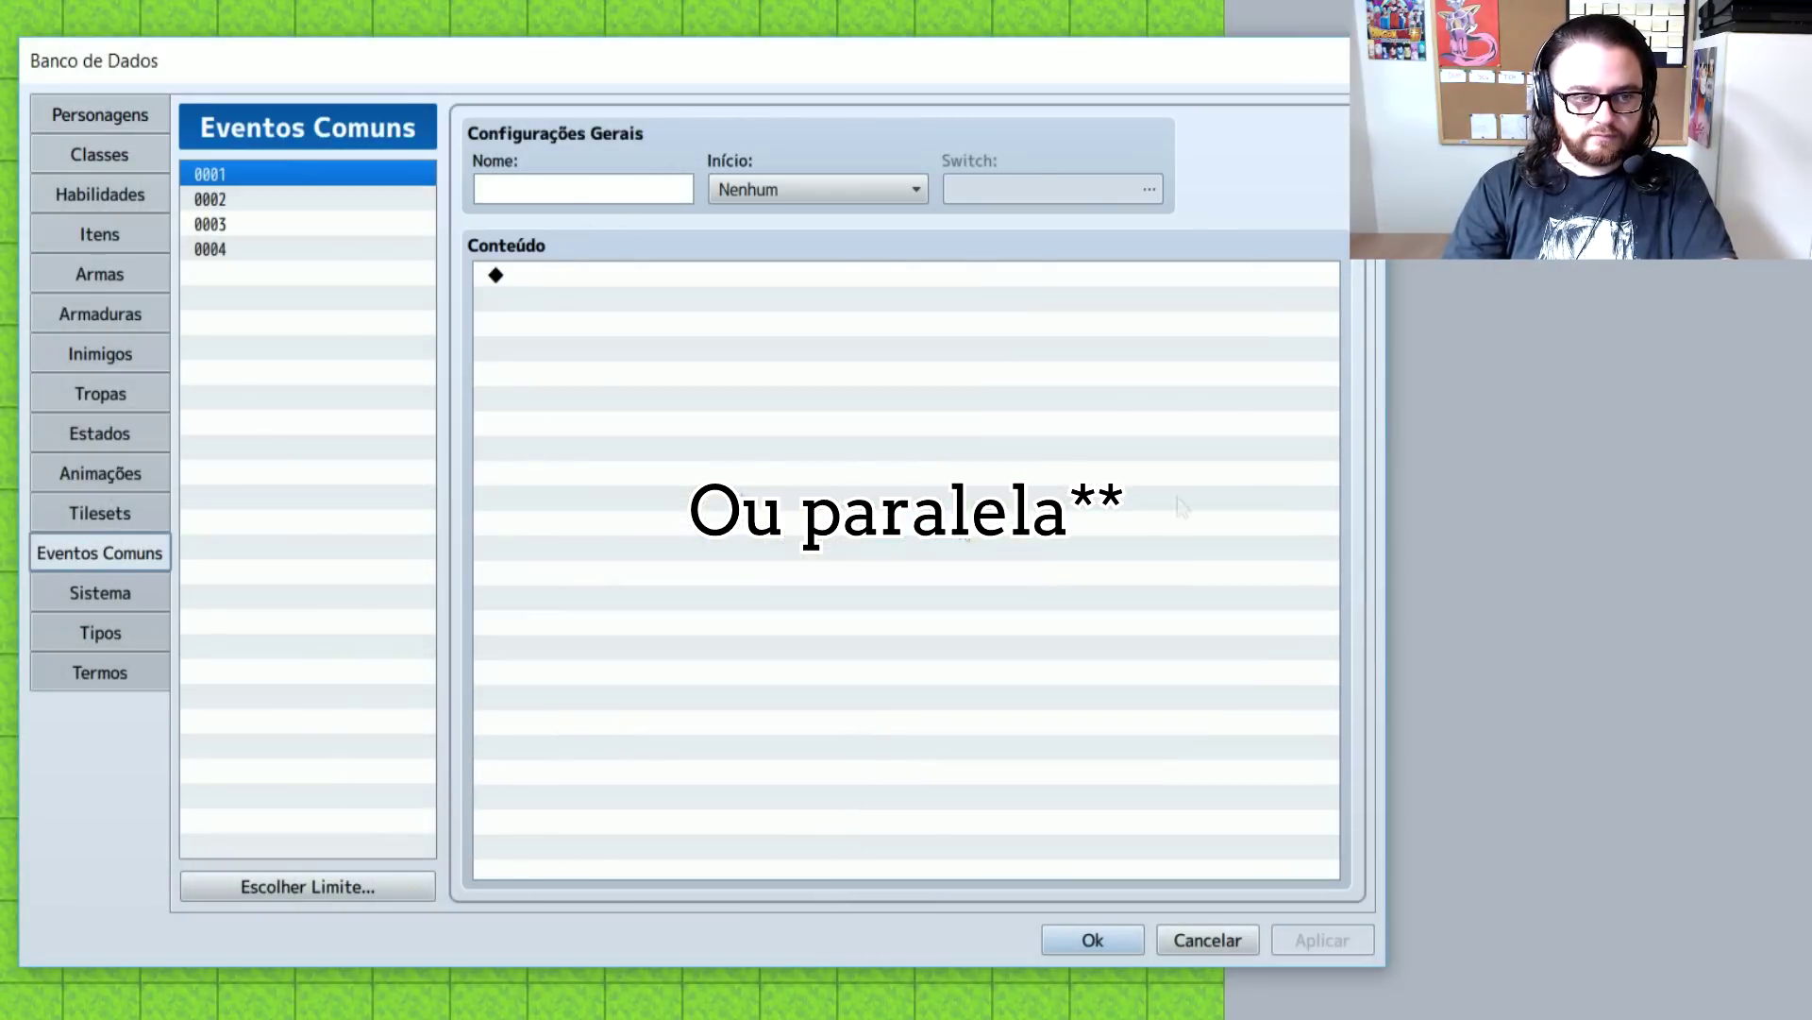
click(619, 194)
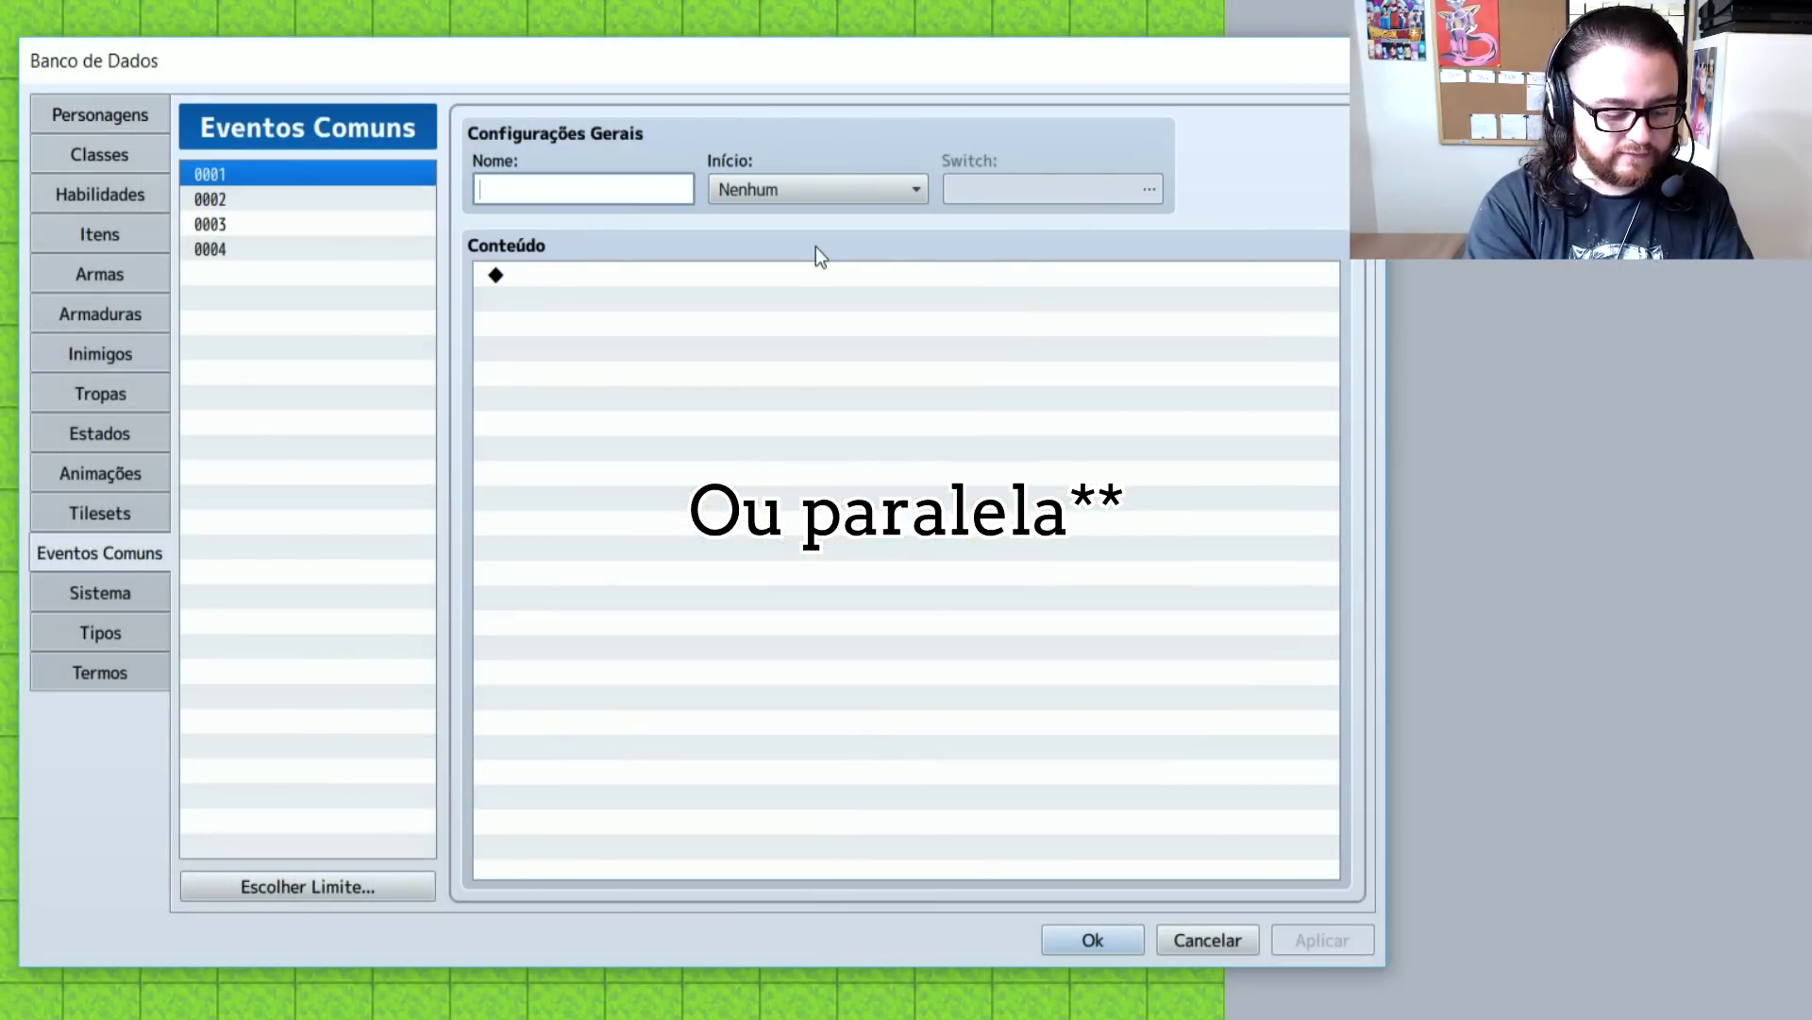
text(Teresa)
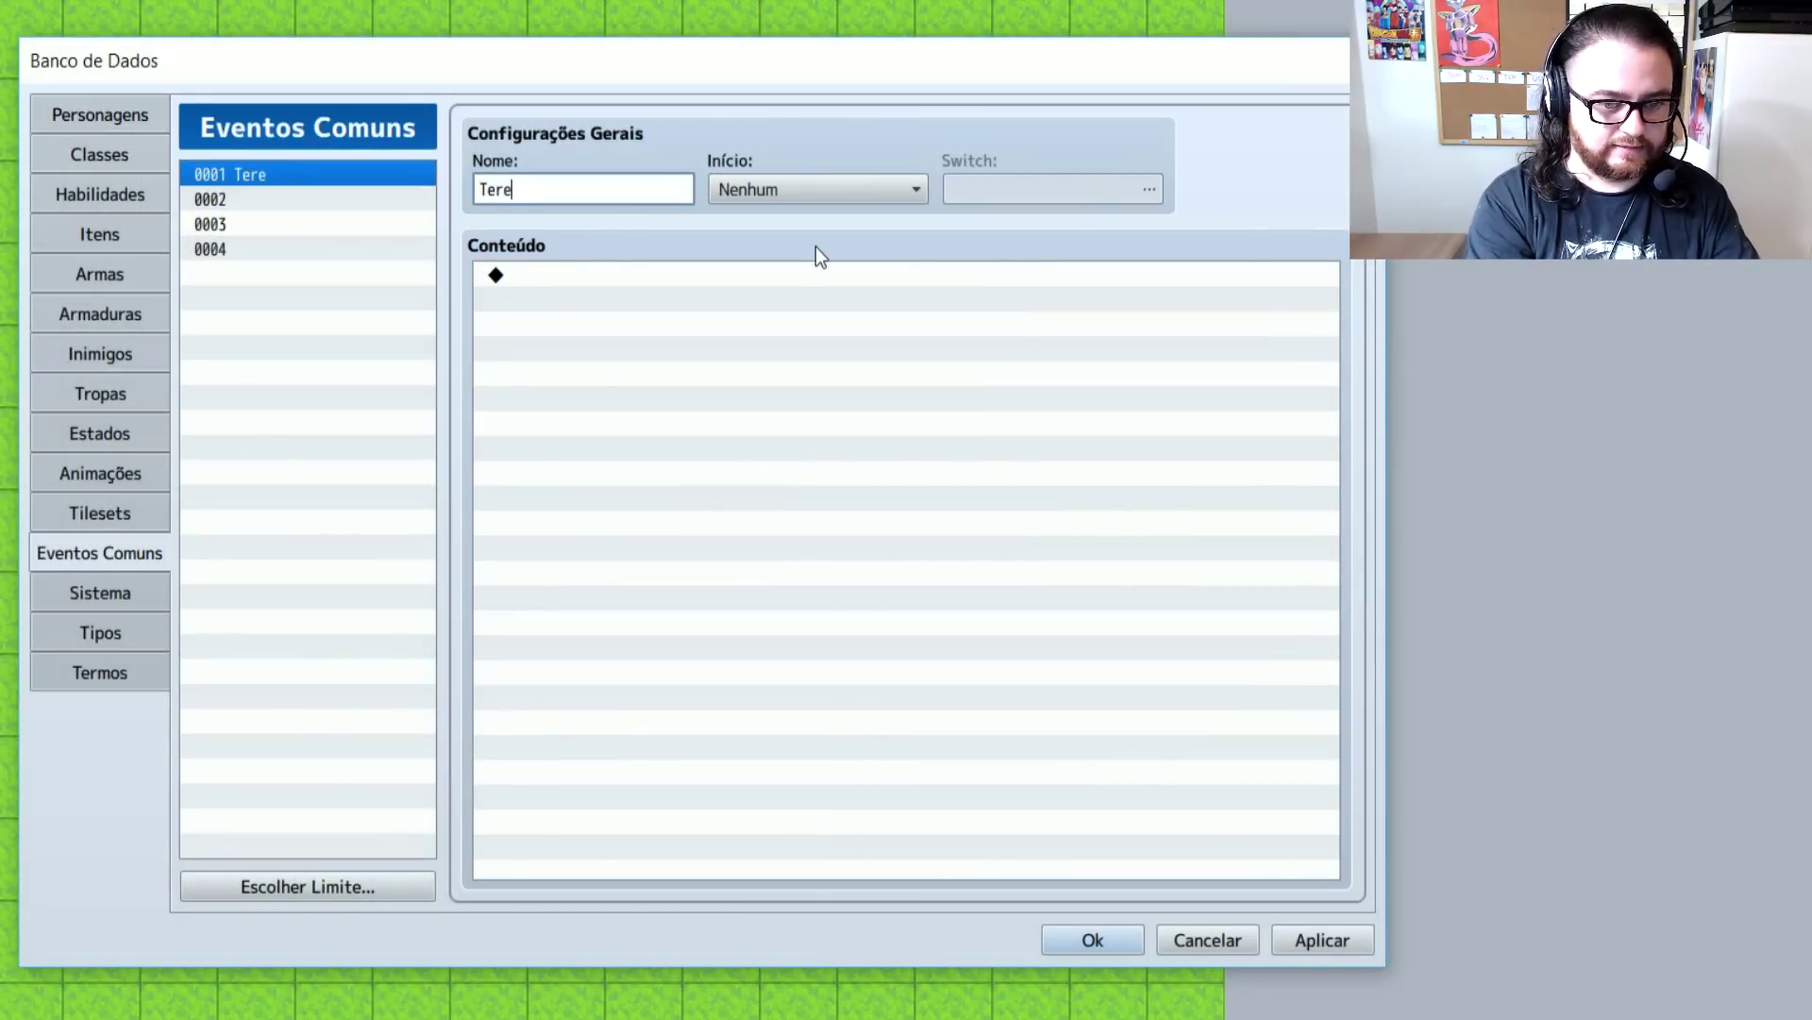
click(831, 190)
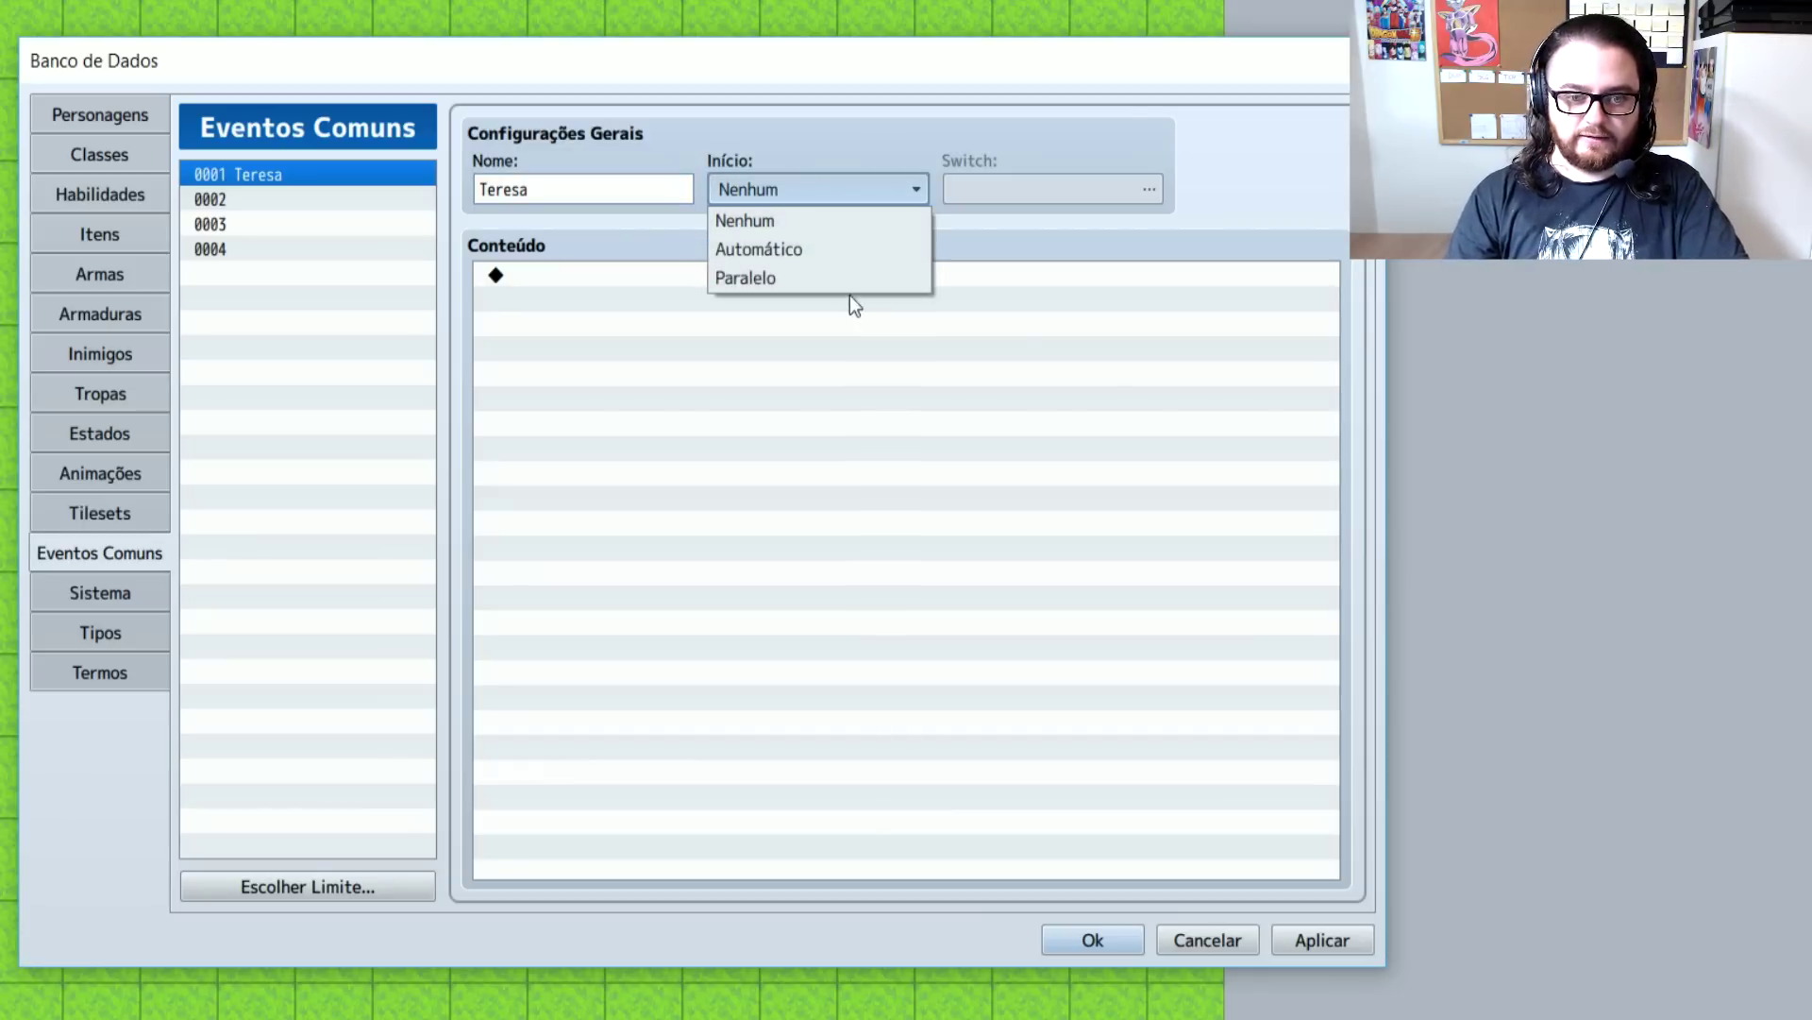
click(836, 273)
click(1023, 191)
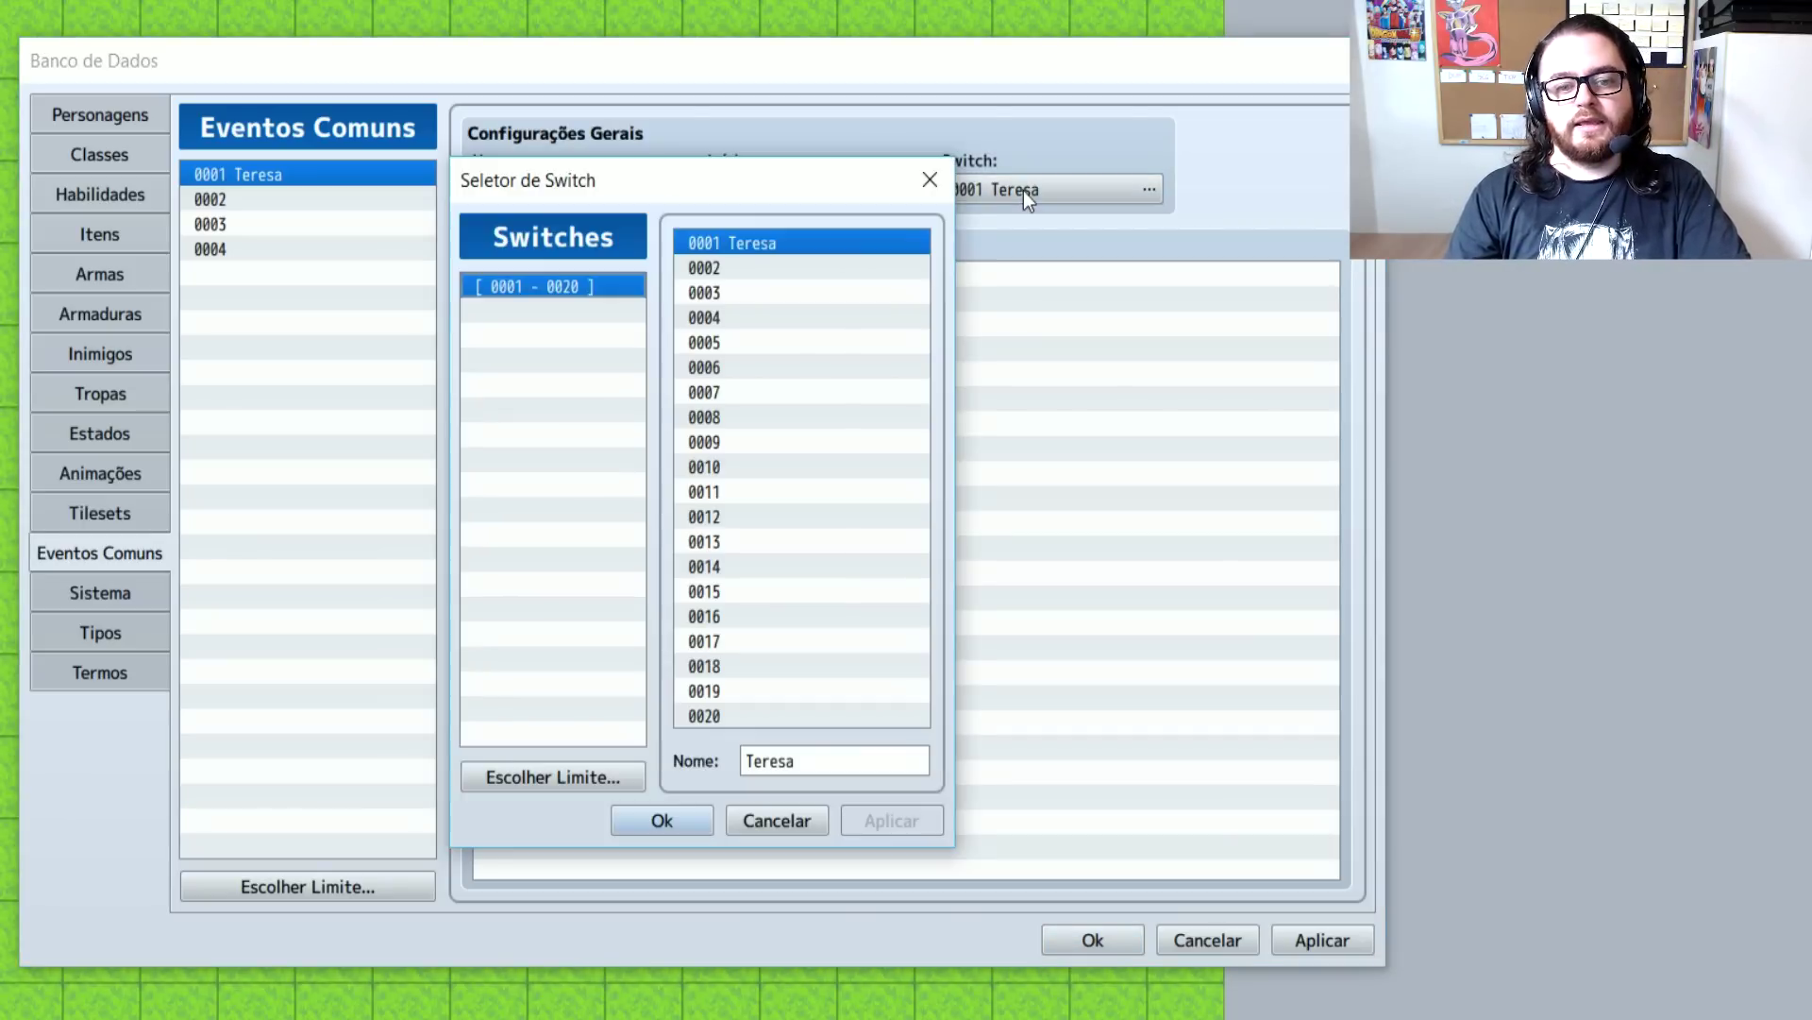
double_click(751, 241)
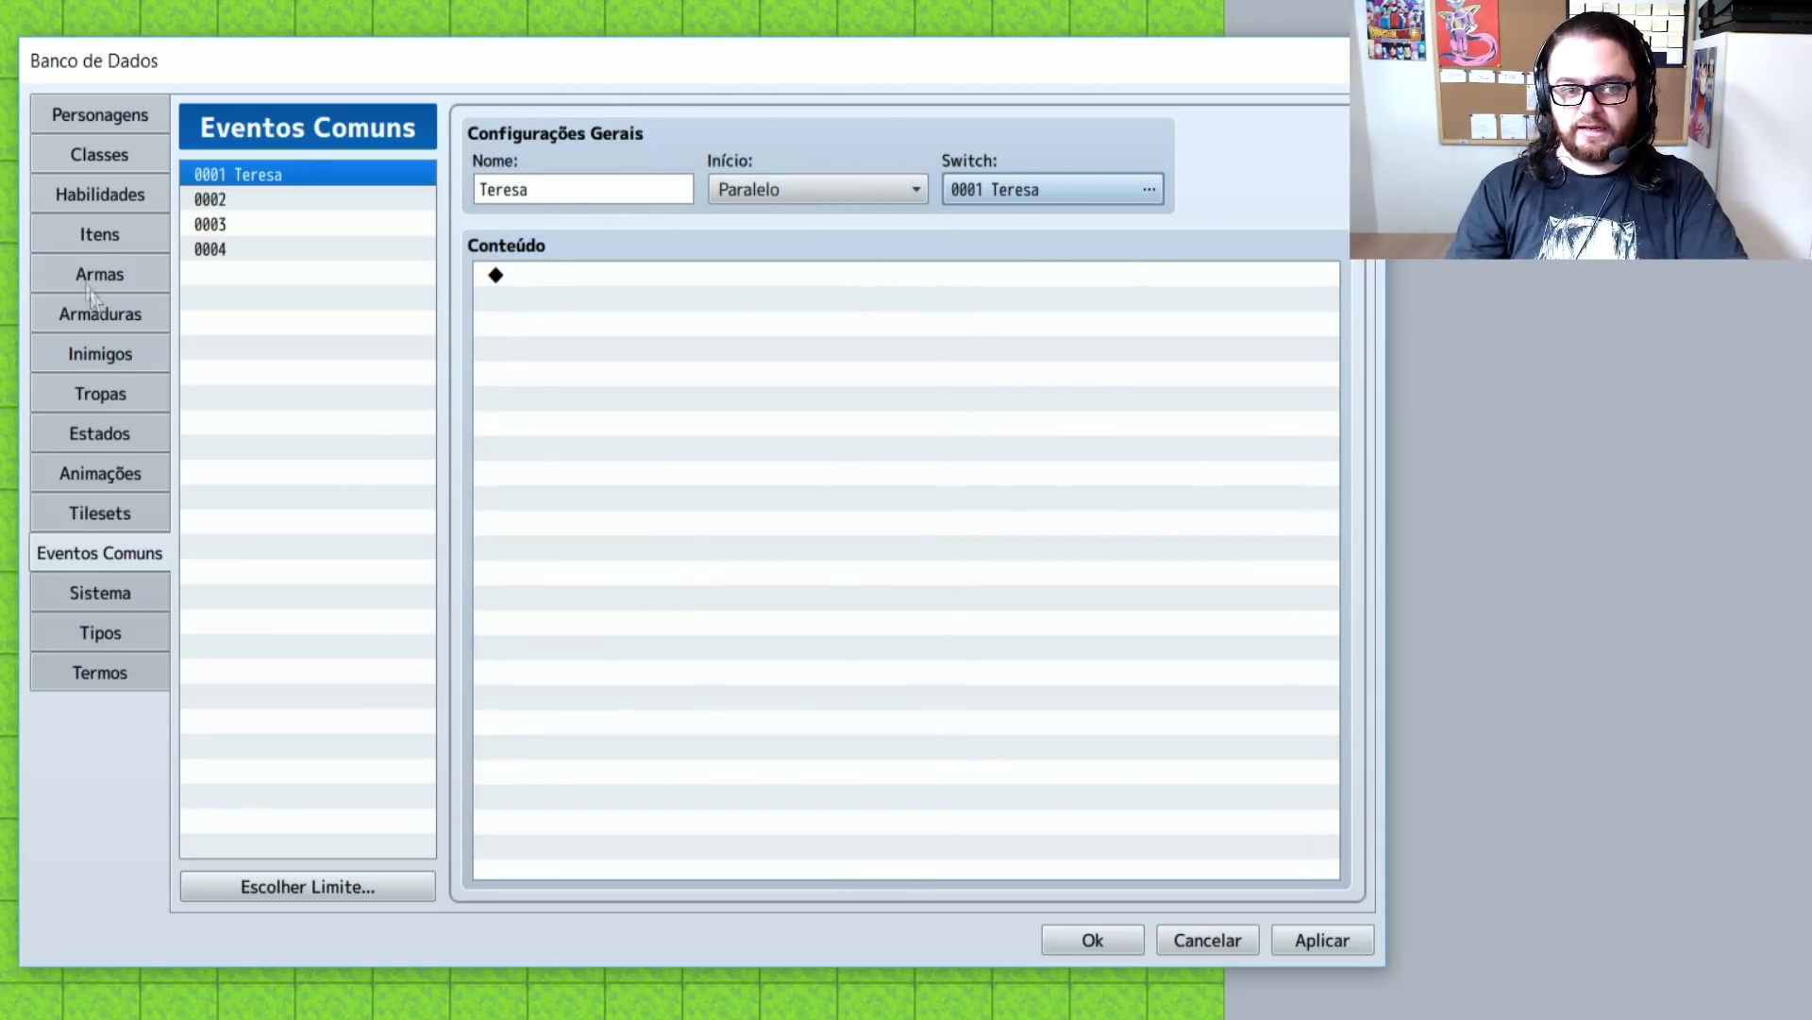
Insert an Esperar command of 1 frame as the common event's first command
click(545, 275)
double_click(546, 276)
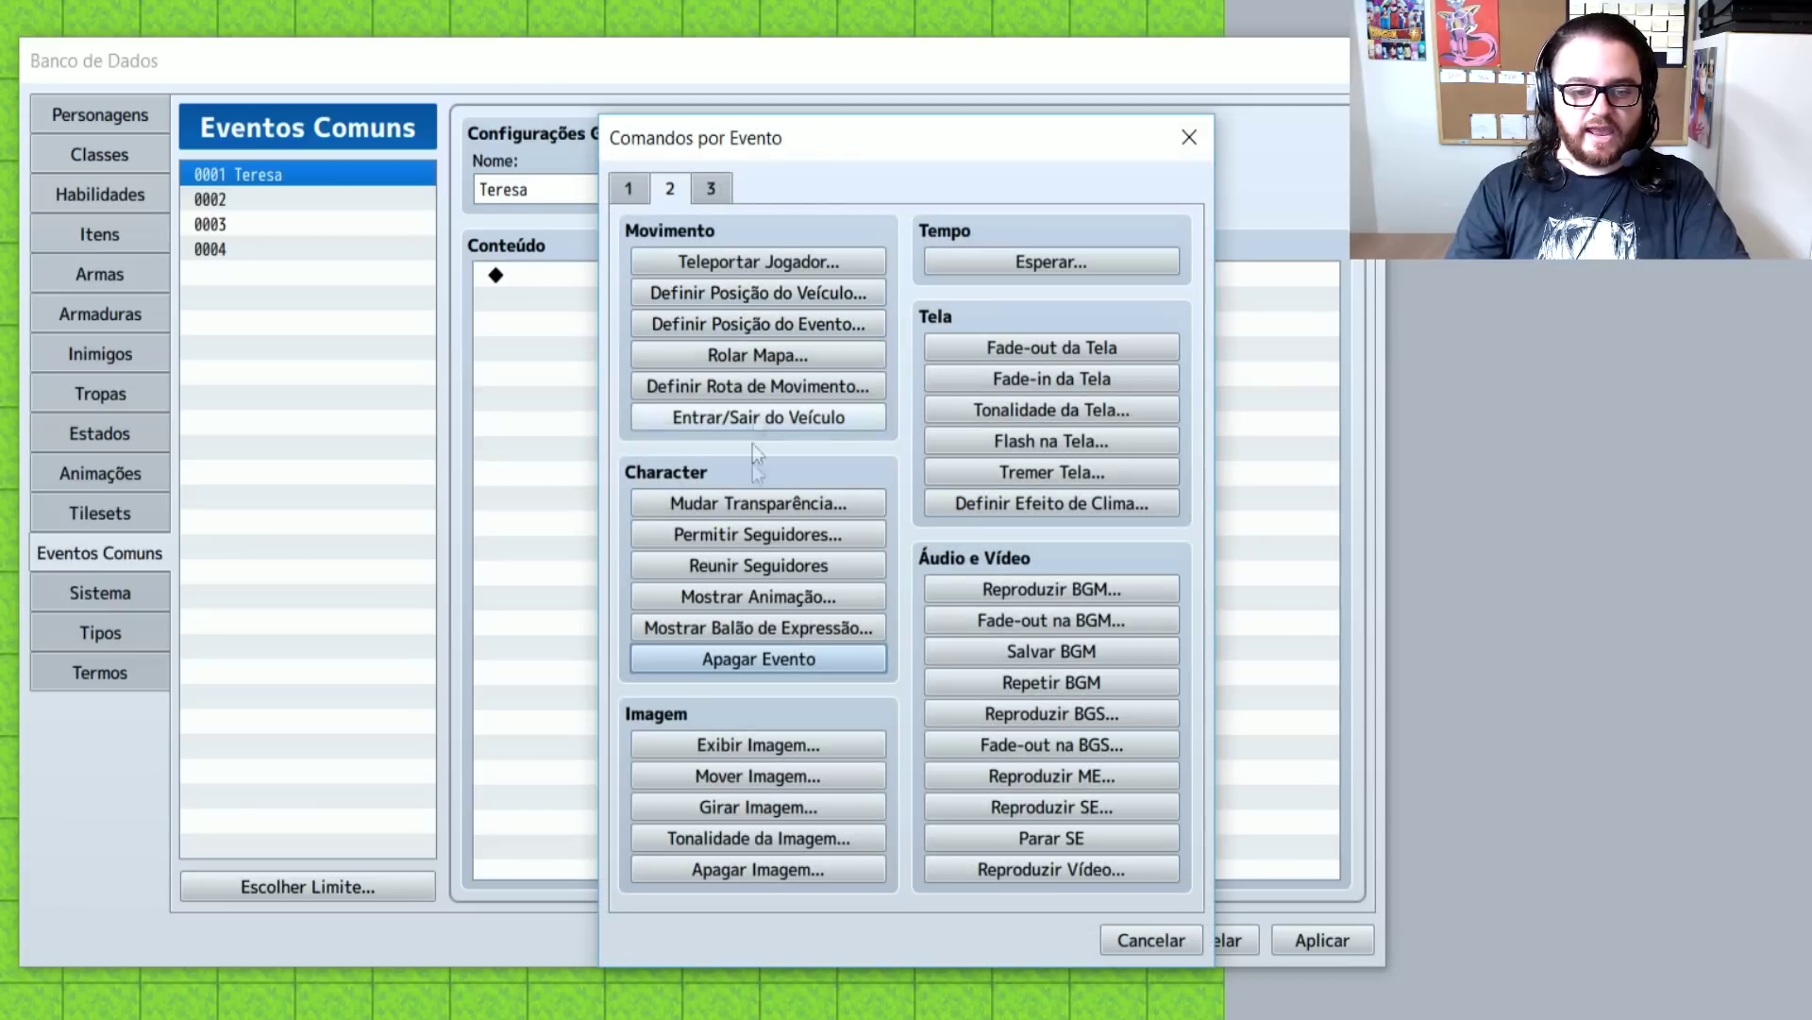
click(1046, 269)
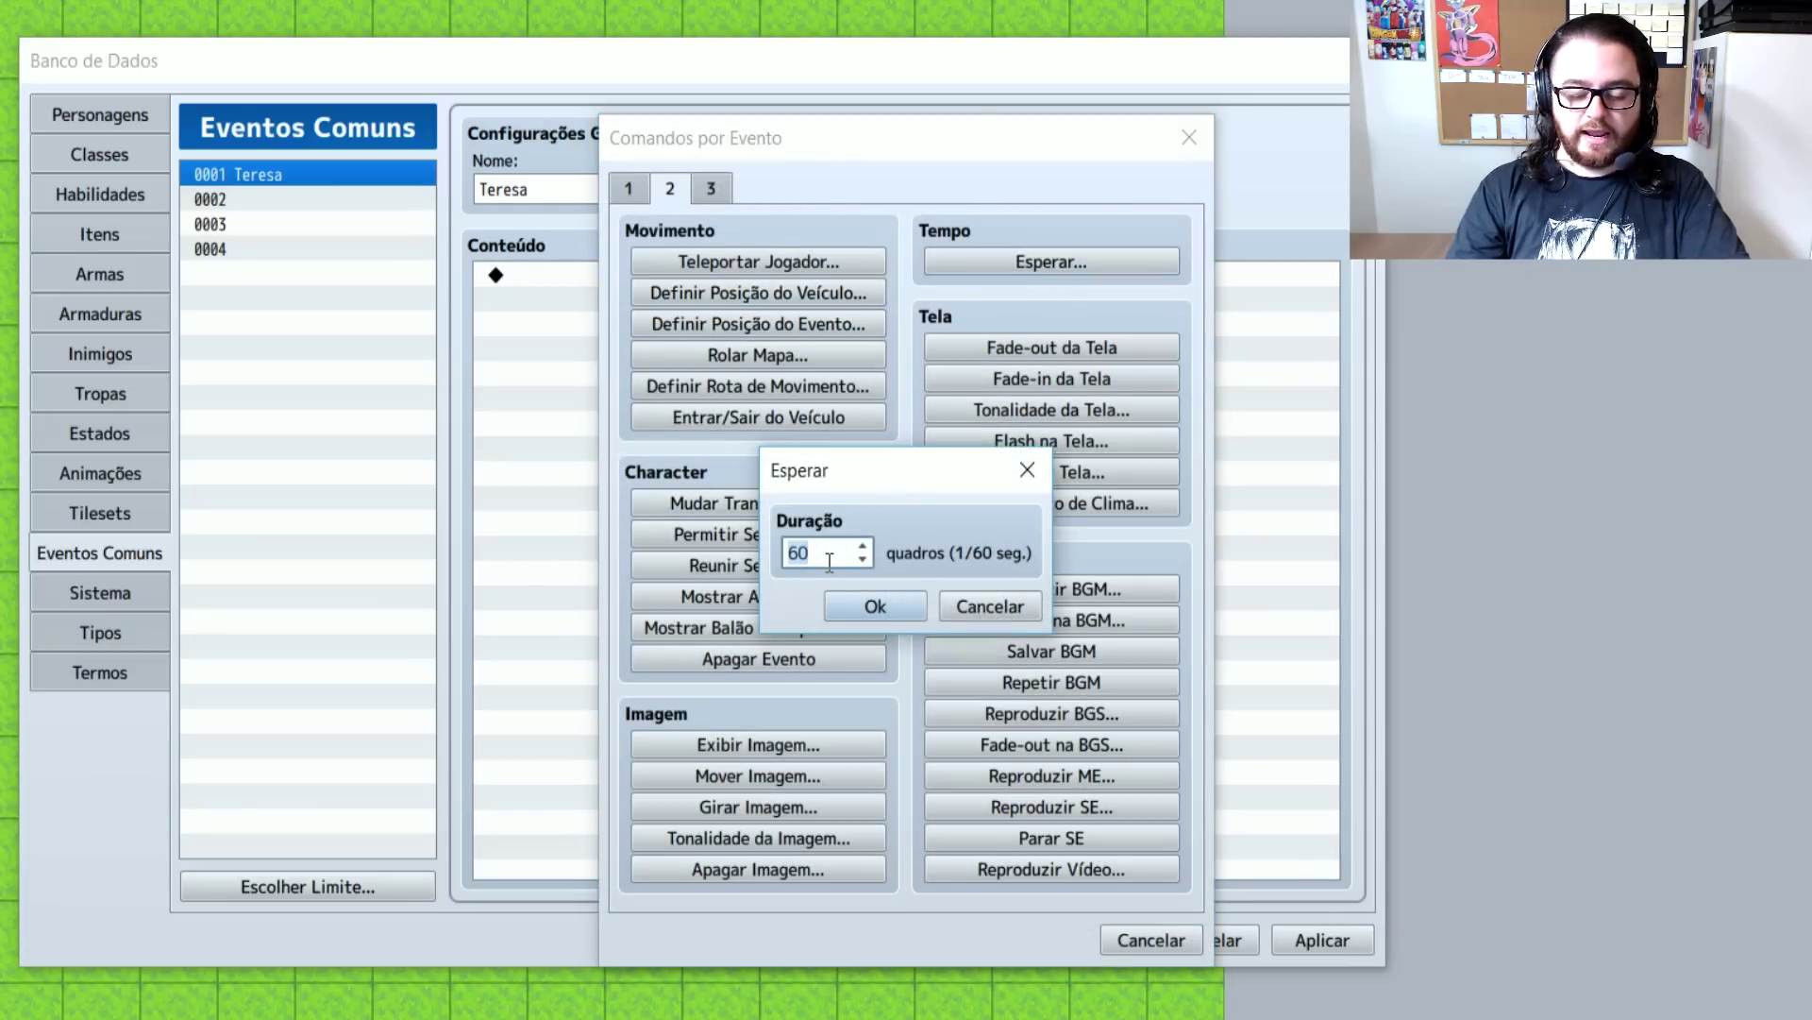
text(1)
key(Return)
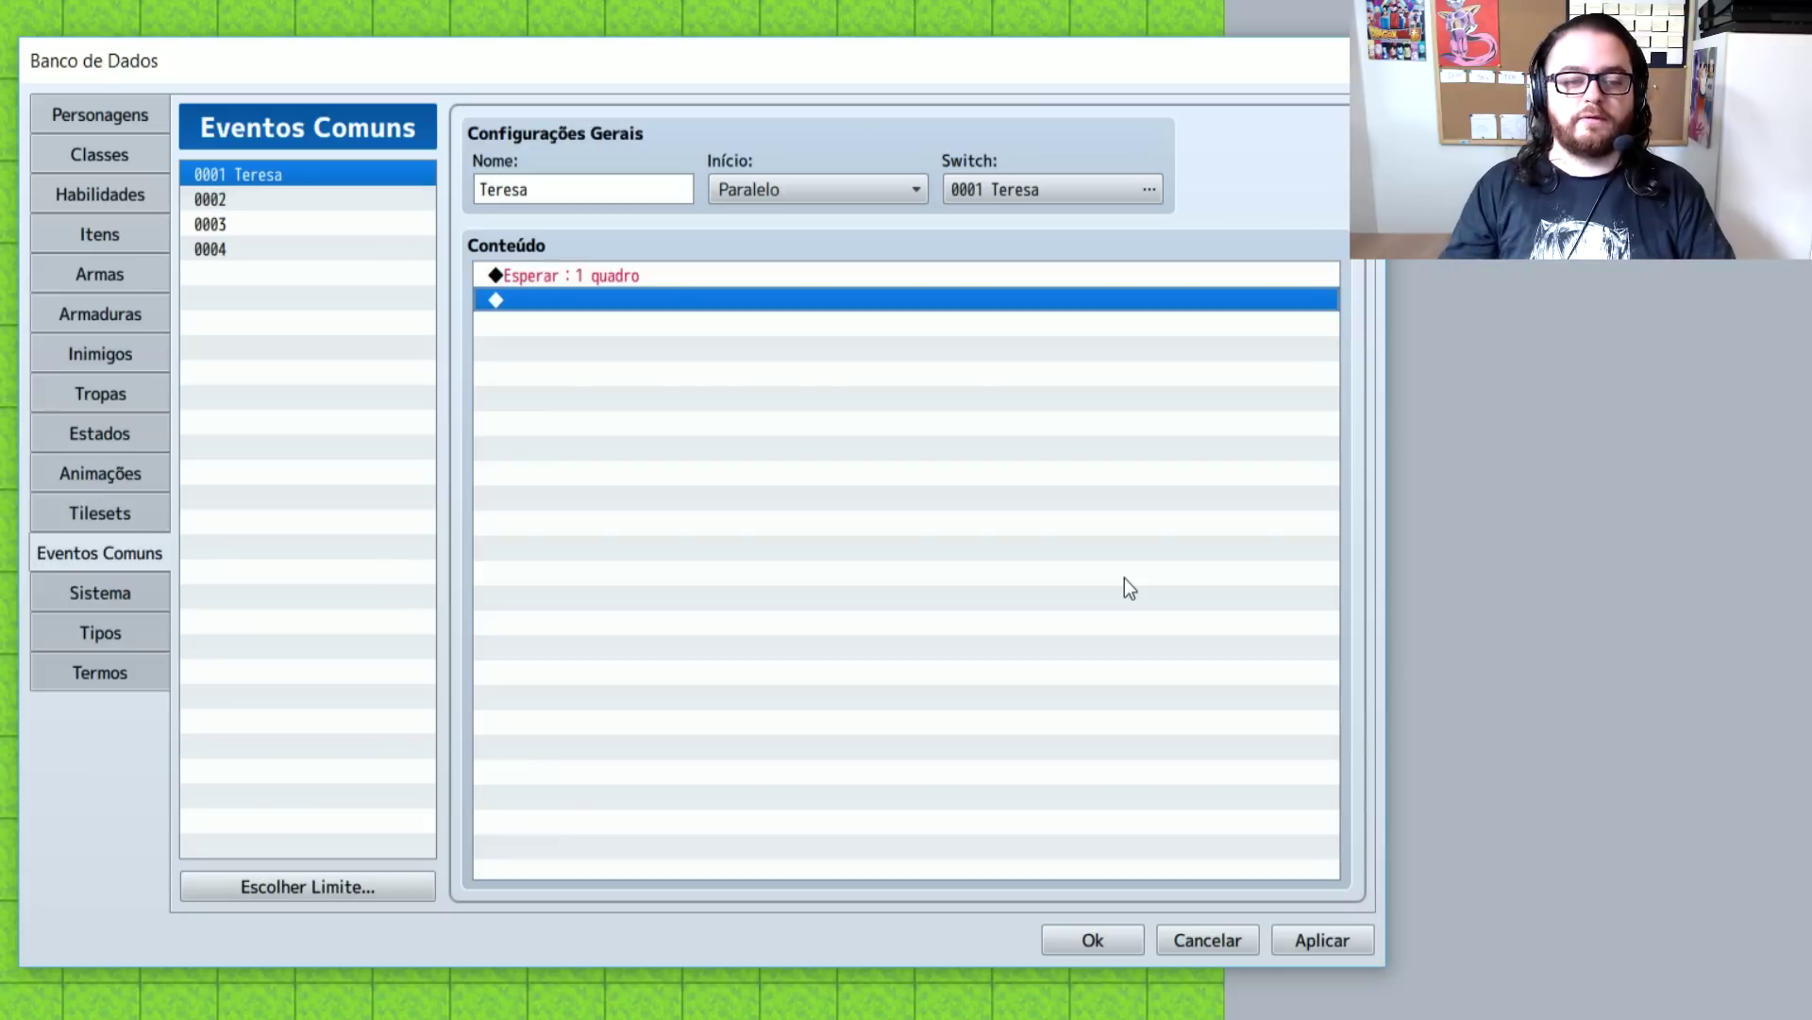
click(634, 277)
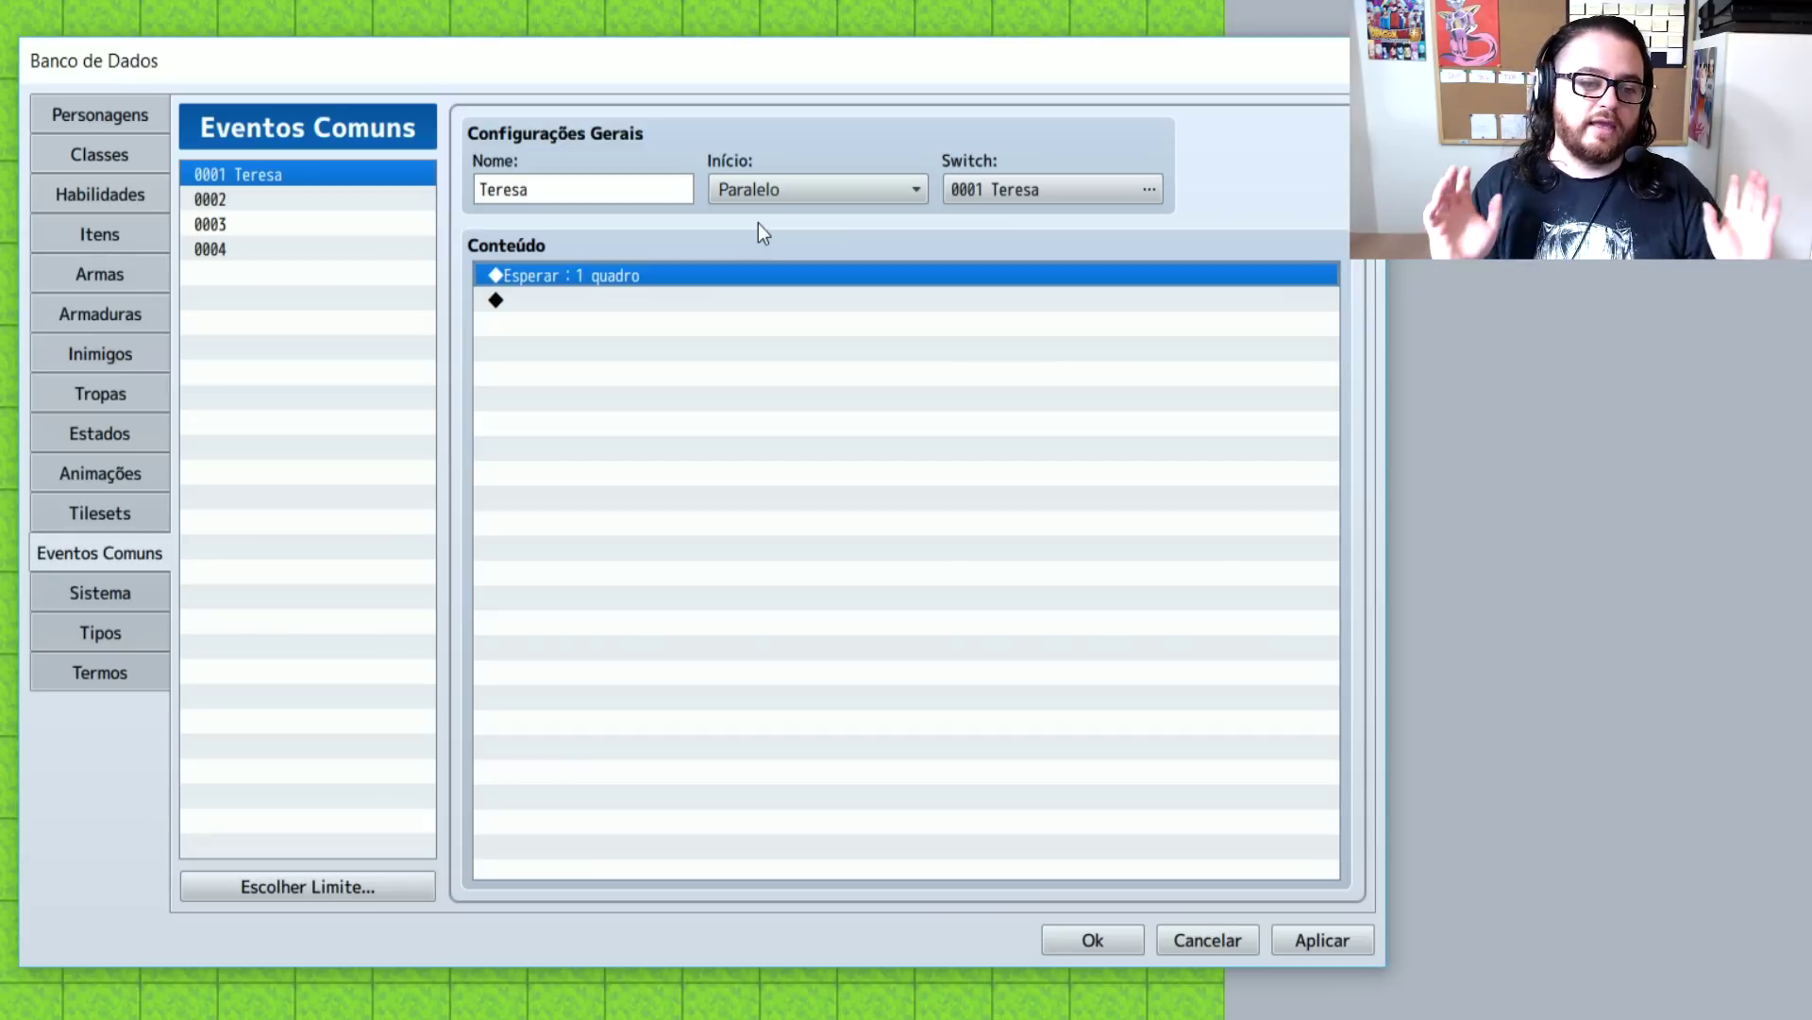
key(Down)
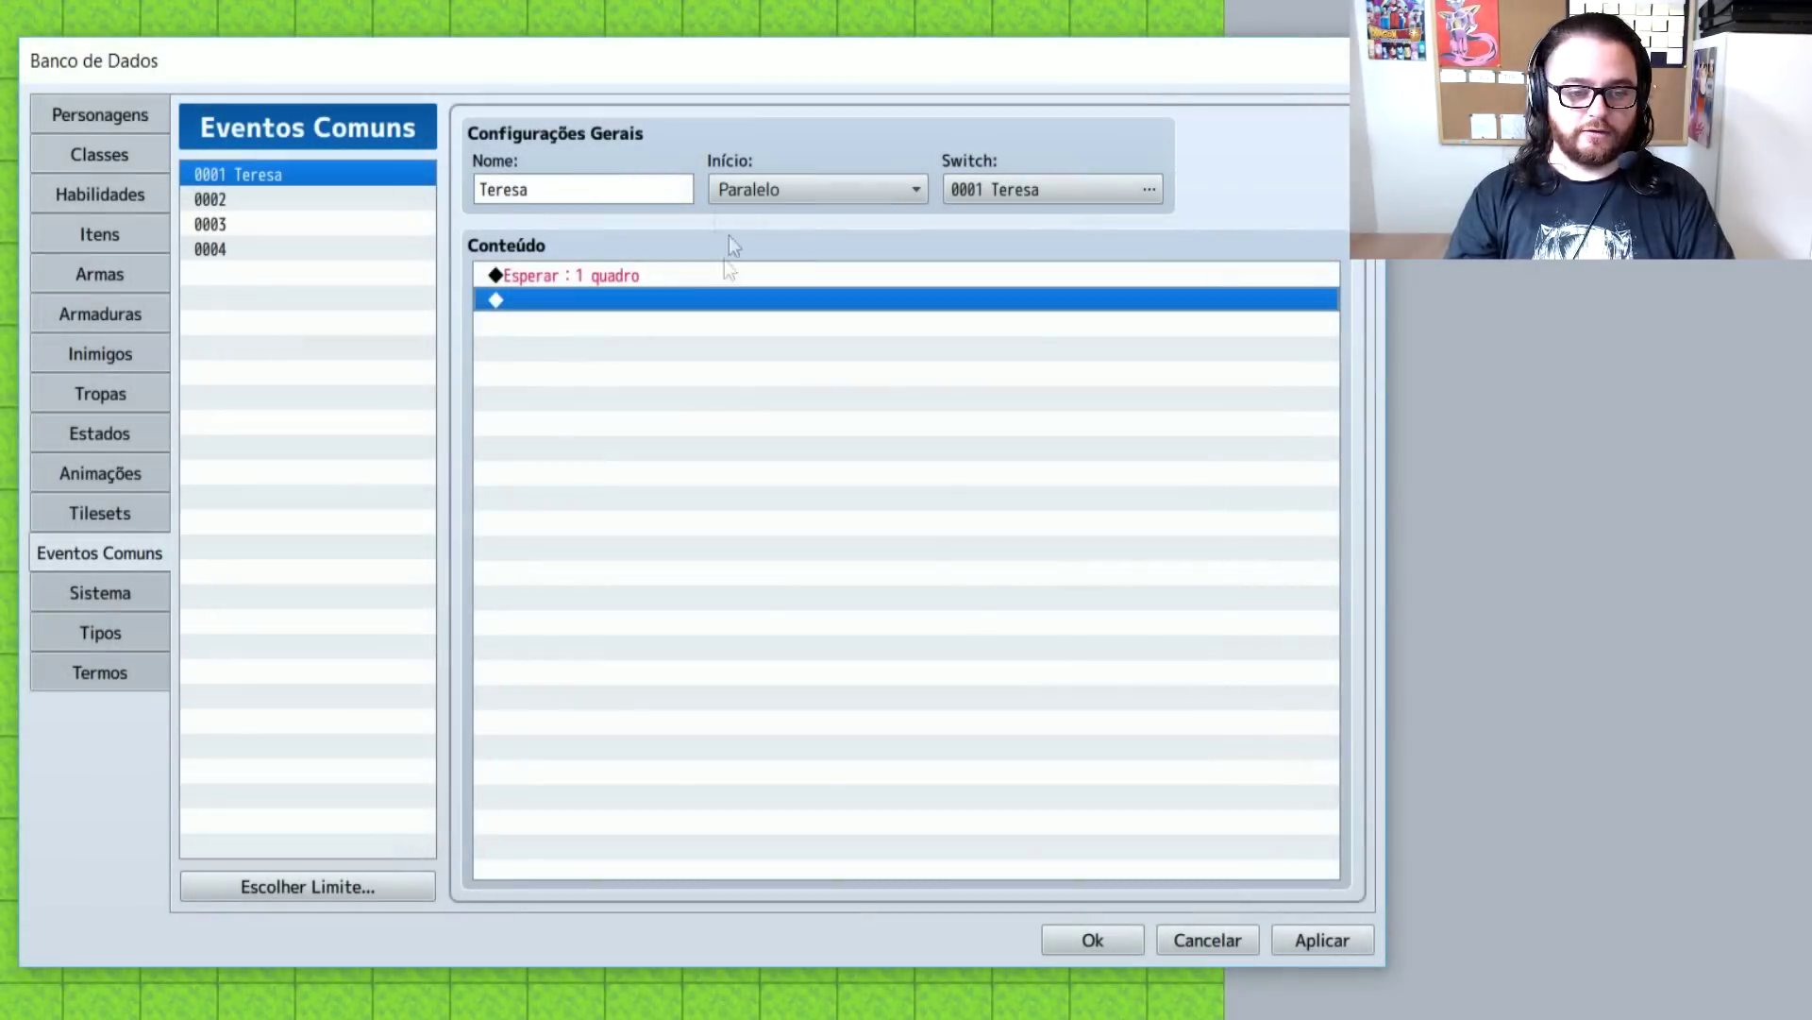
click(537, 282)
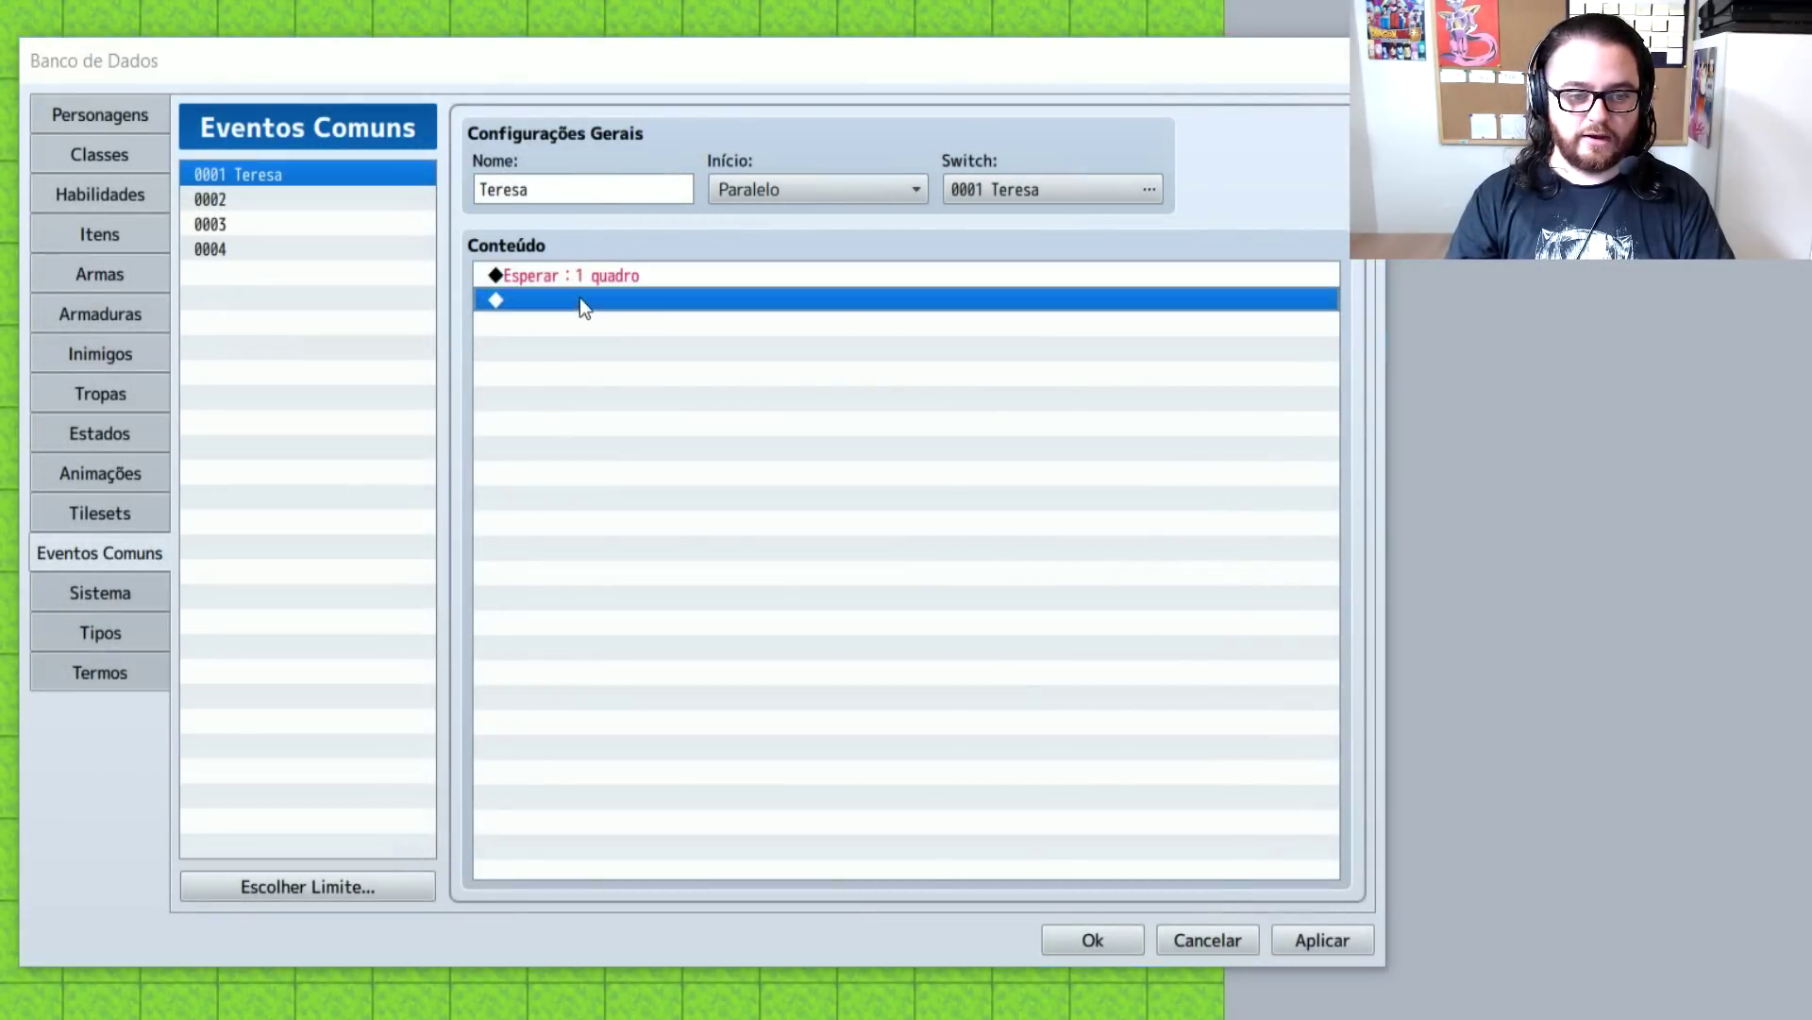
Add a Controlar Variáveis command after the Esperar line, targeting the single variable 0002 Controle Passos
double_click(580, 298)
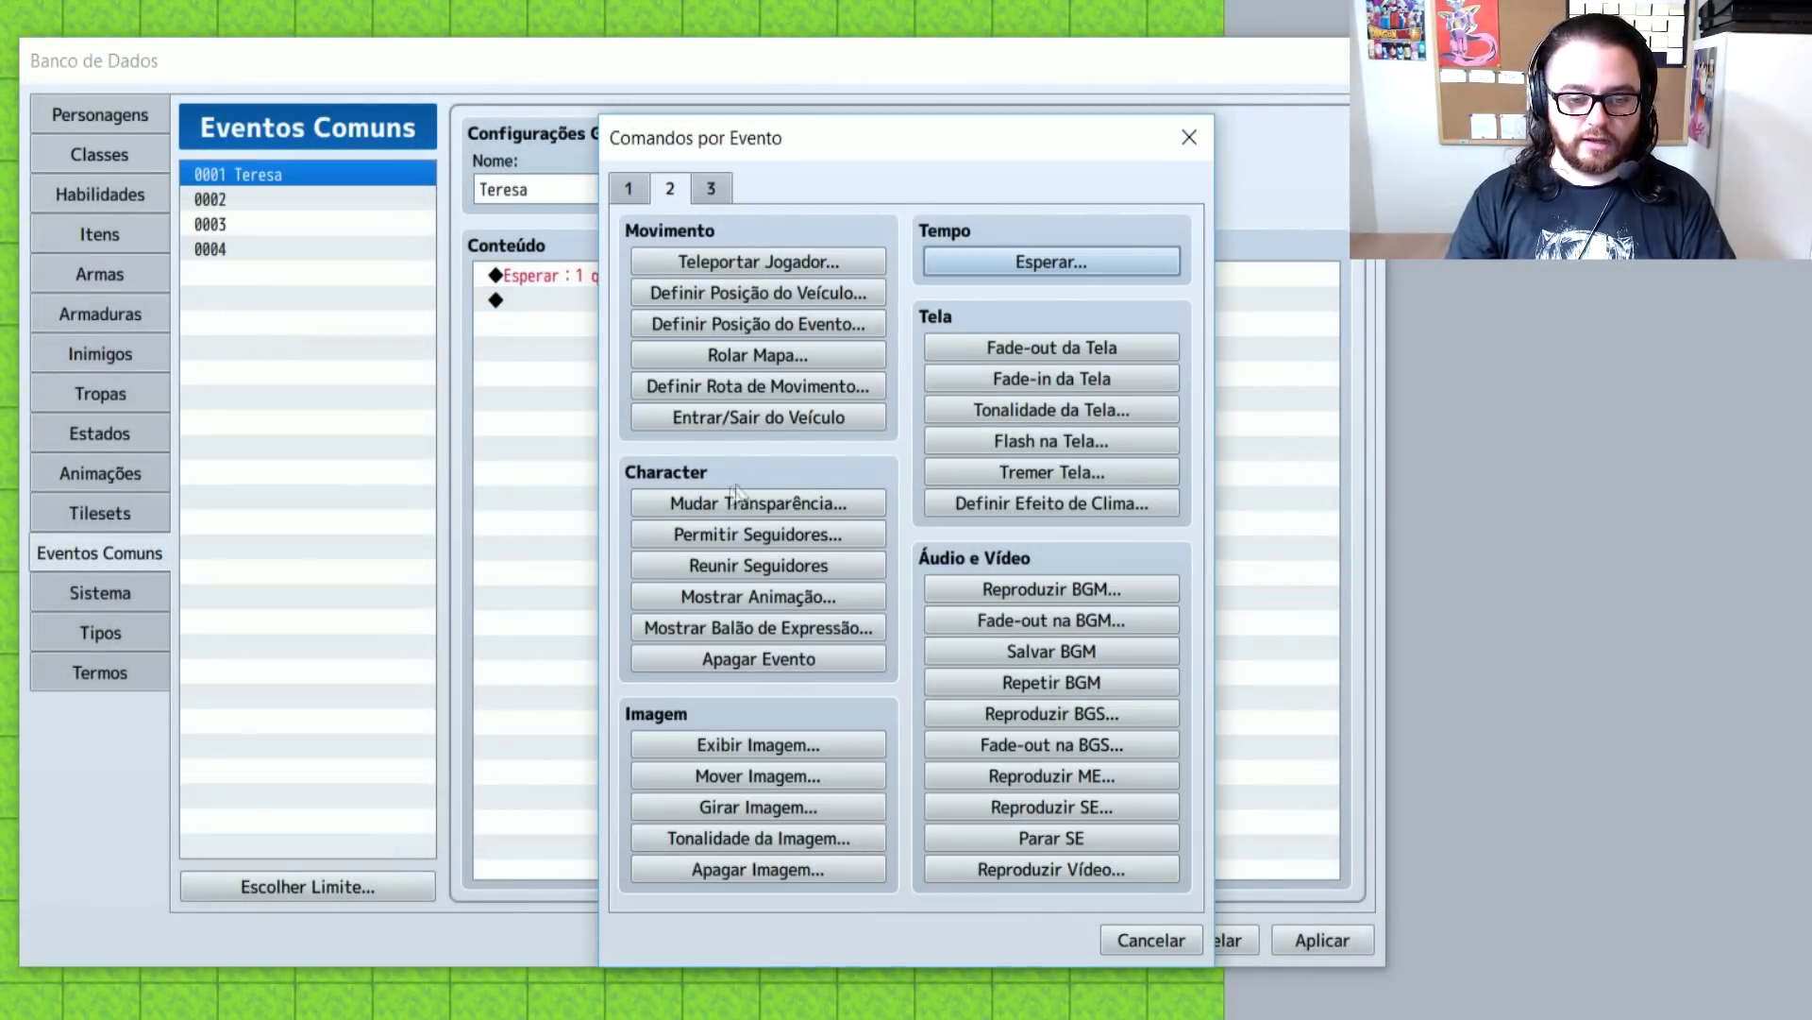
click(628, 187)
click(710, 500)
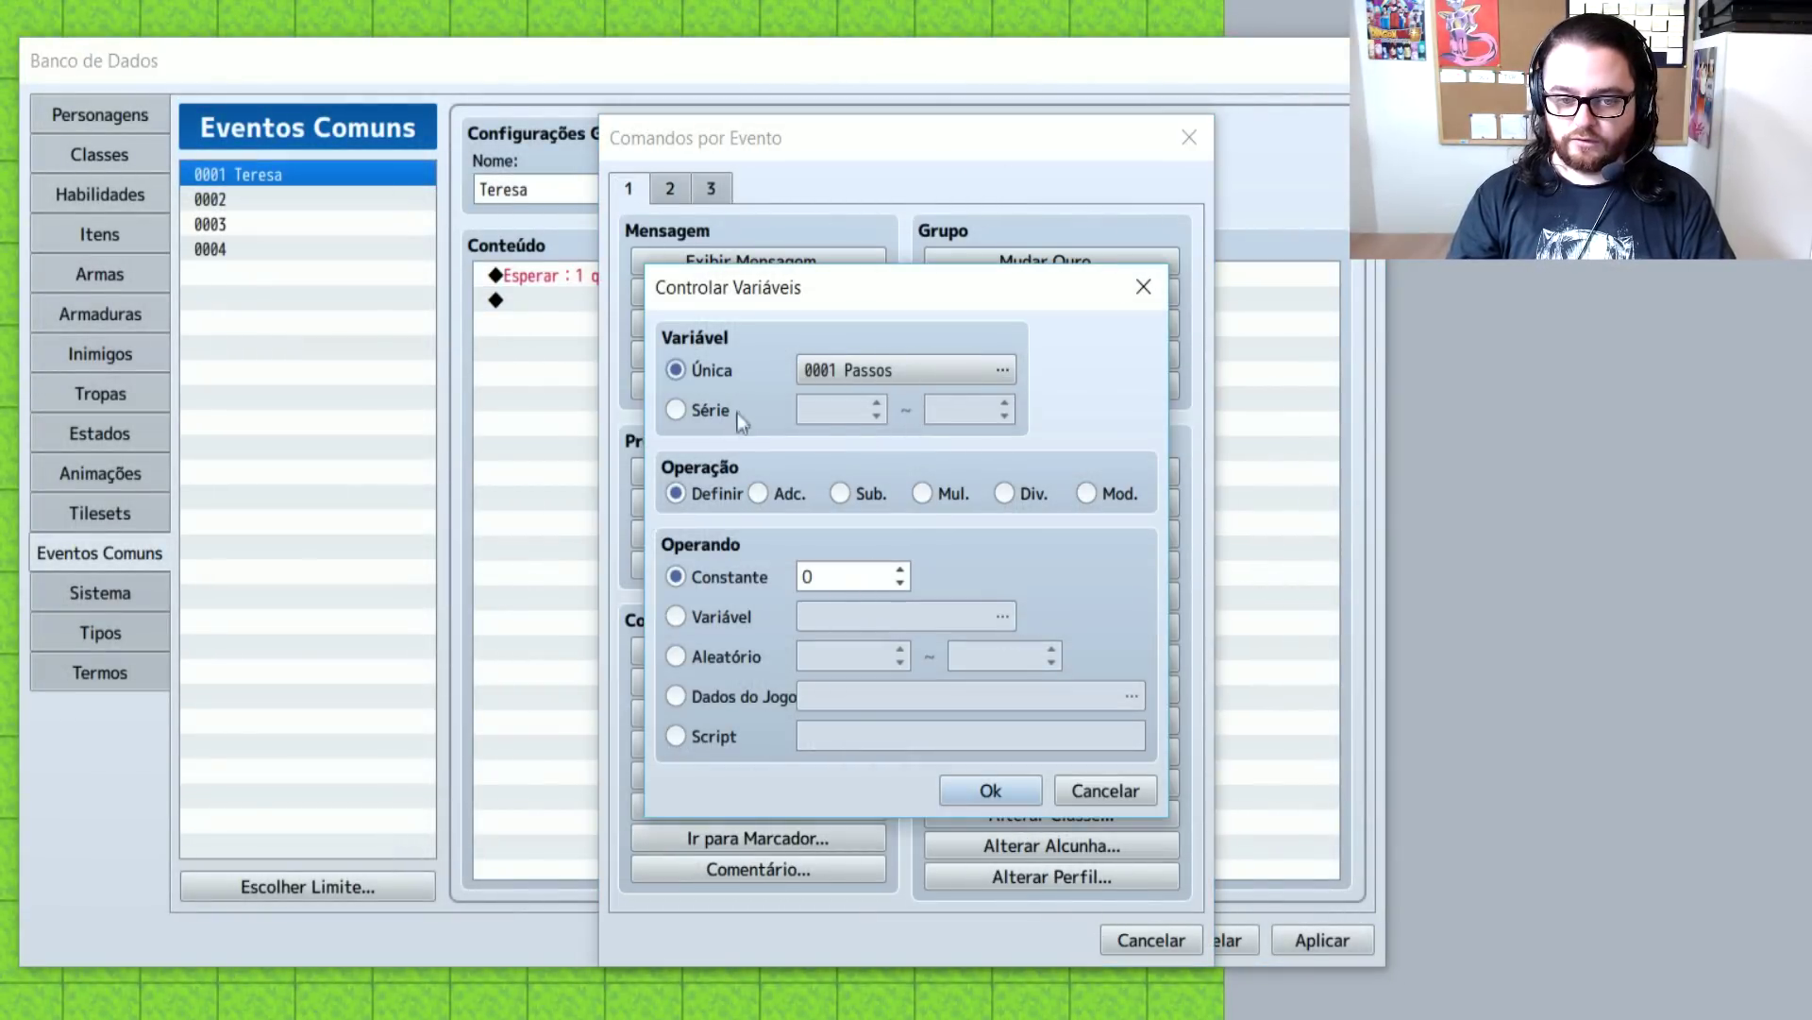
click(897, 373)
click(938, 309)
double_click(936, 308)
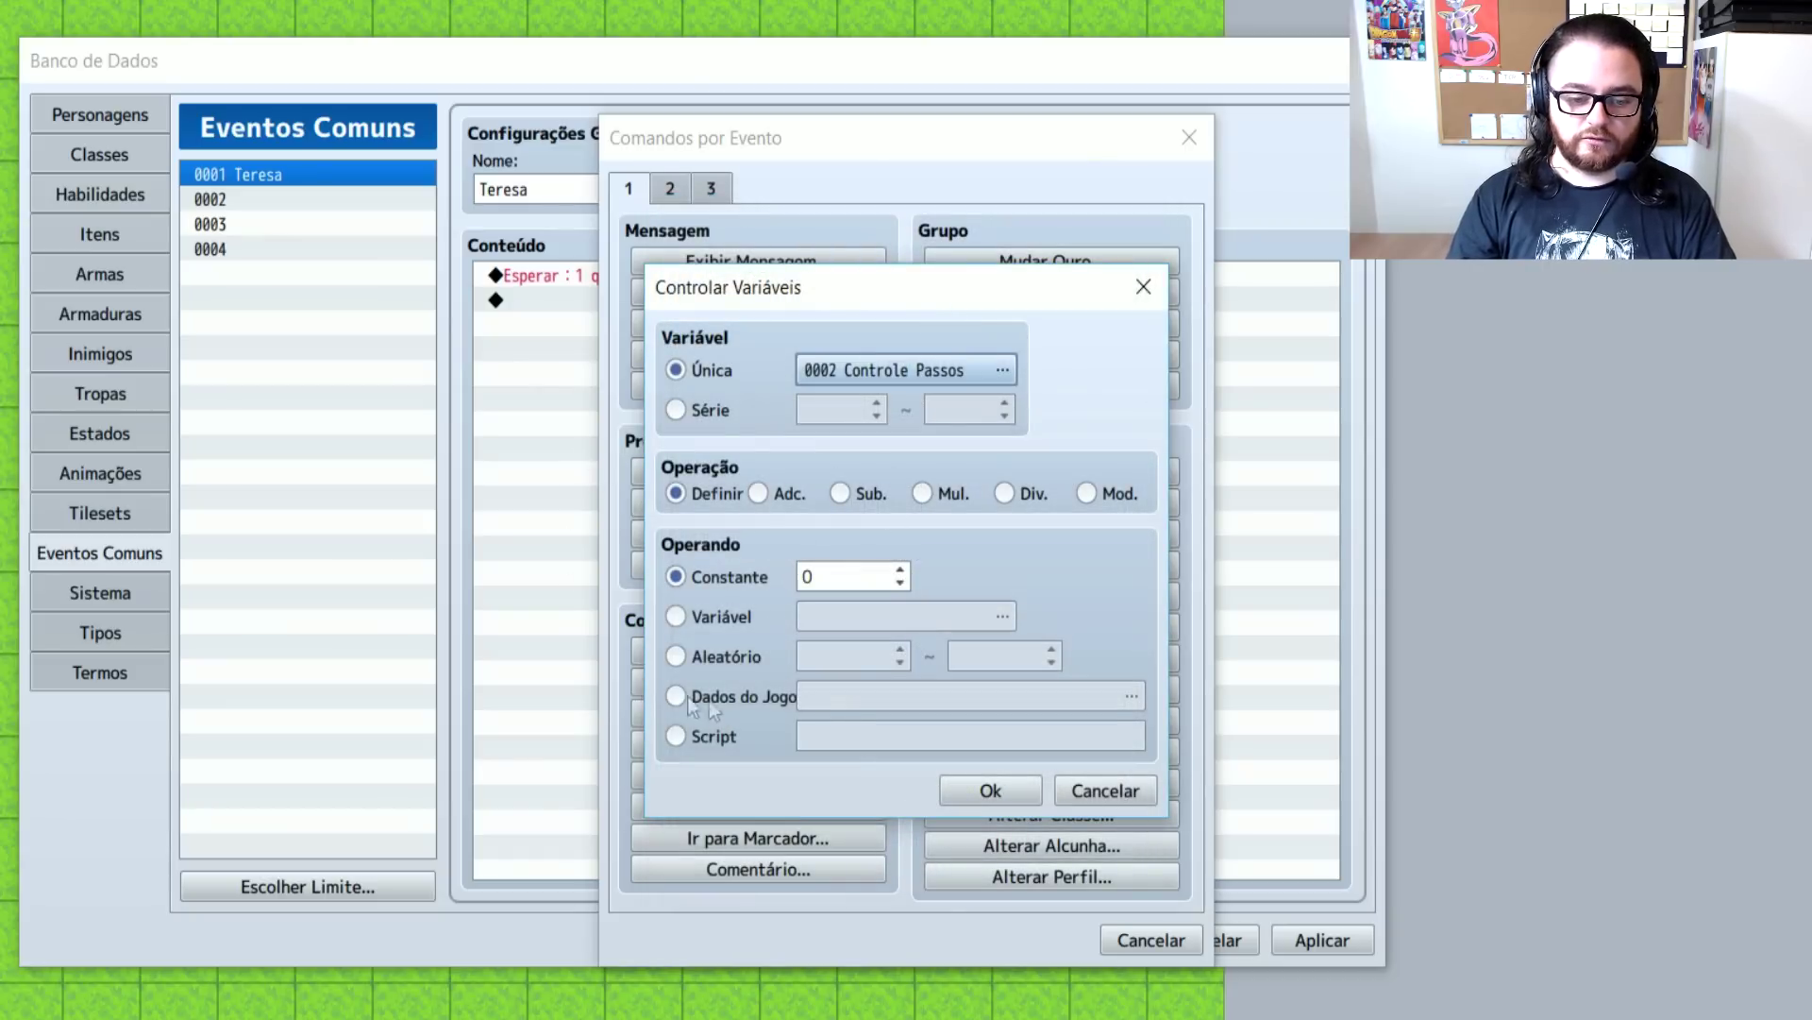
Define the variable's operand as the game data value Passos from the Outro category and confirm the command
click(717, 656)
click(731, 700)
click(911, 697)
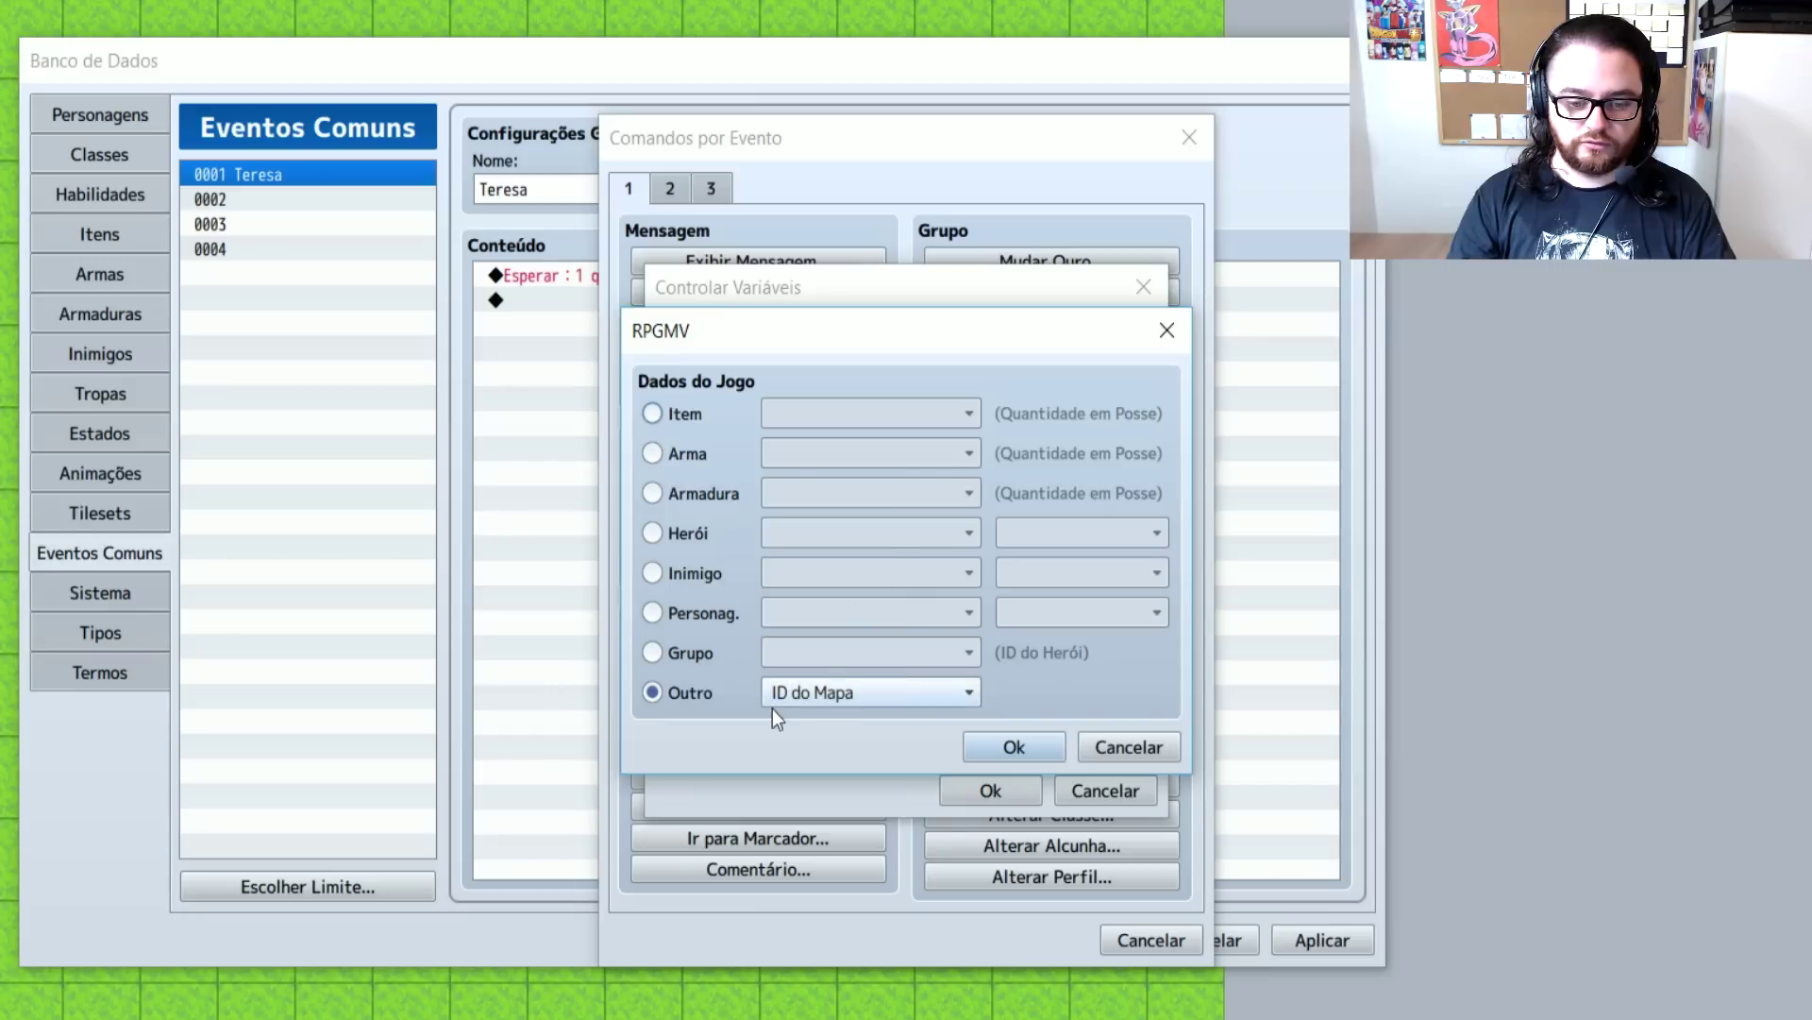
click(841, 695)
click(827, 807)
click(999, 746)
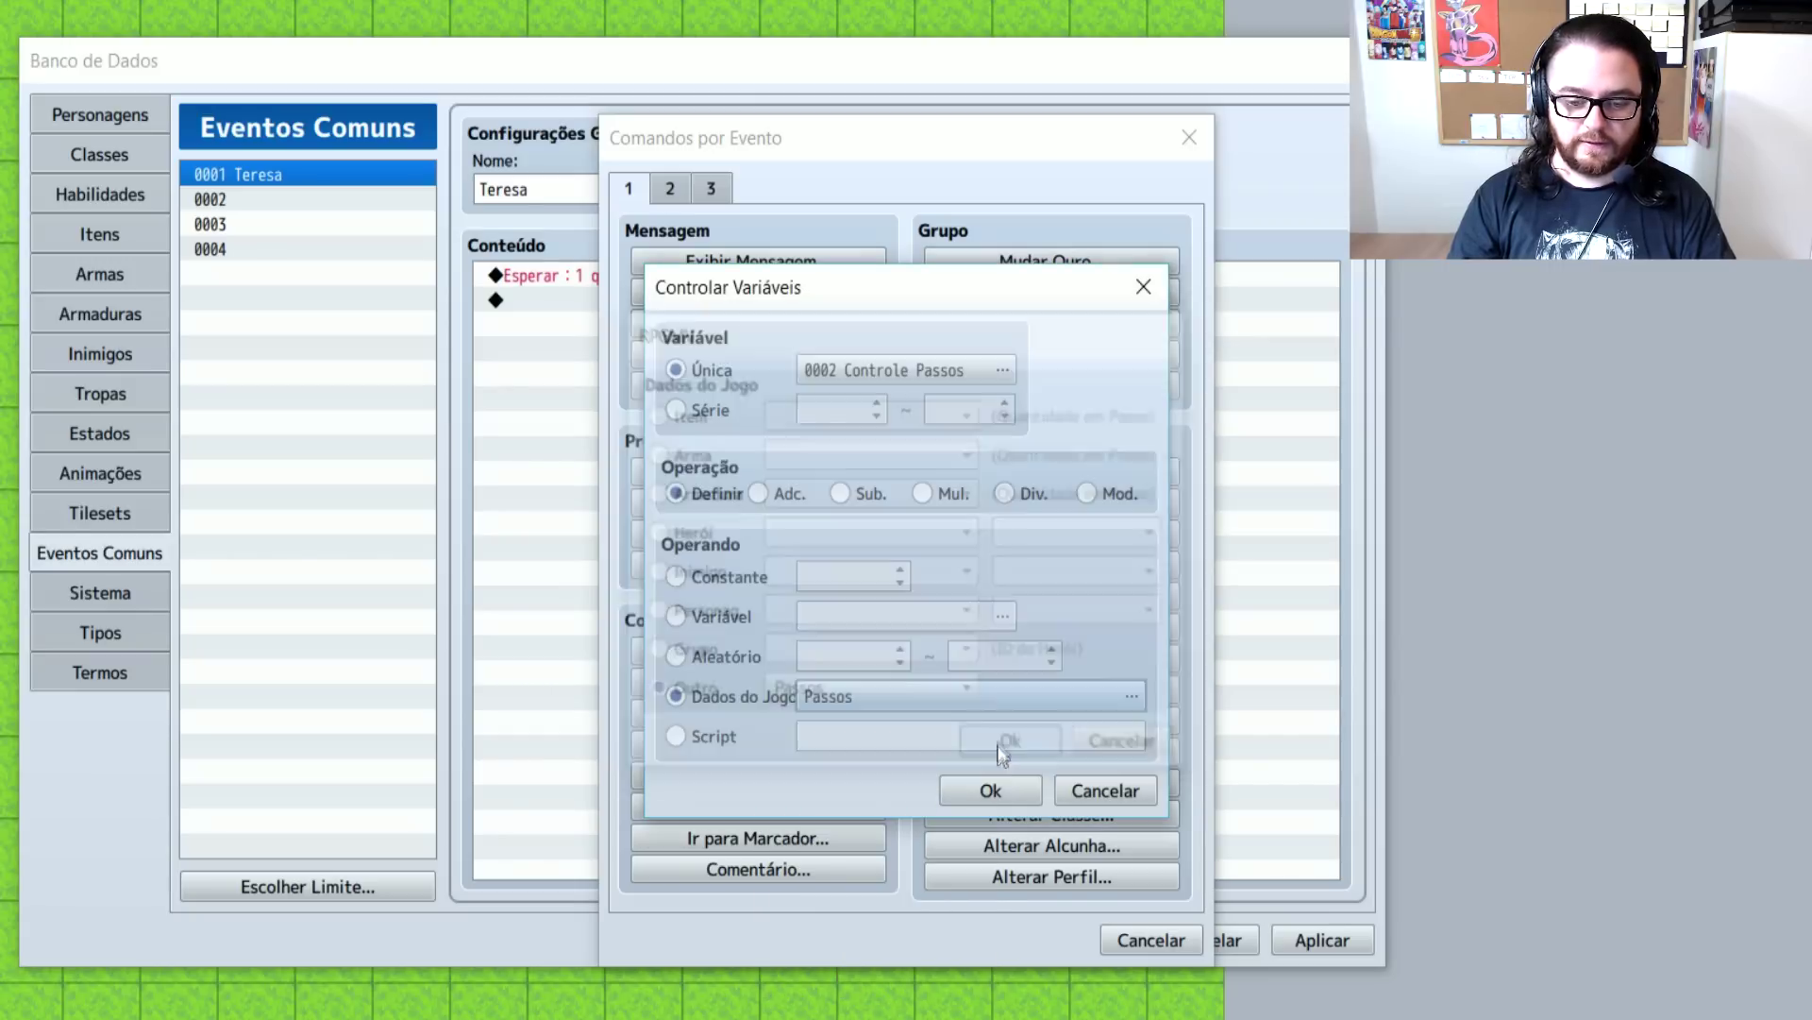
click(982, 793)
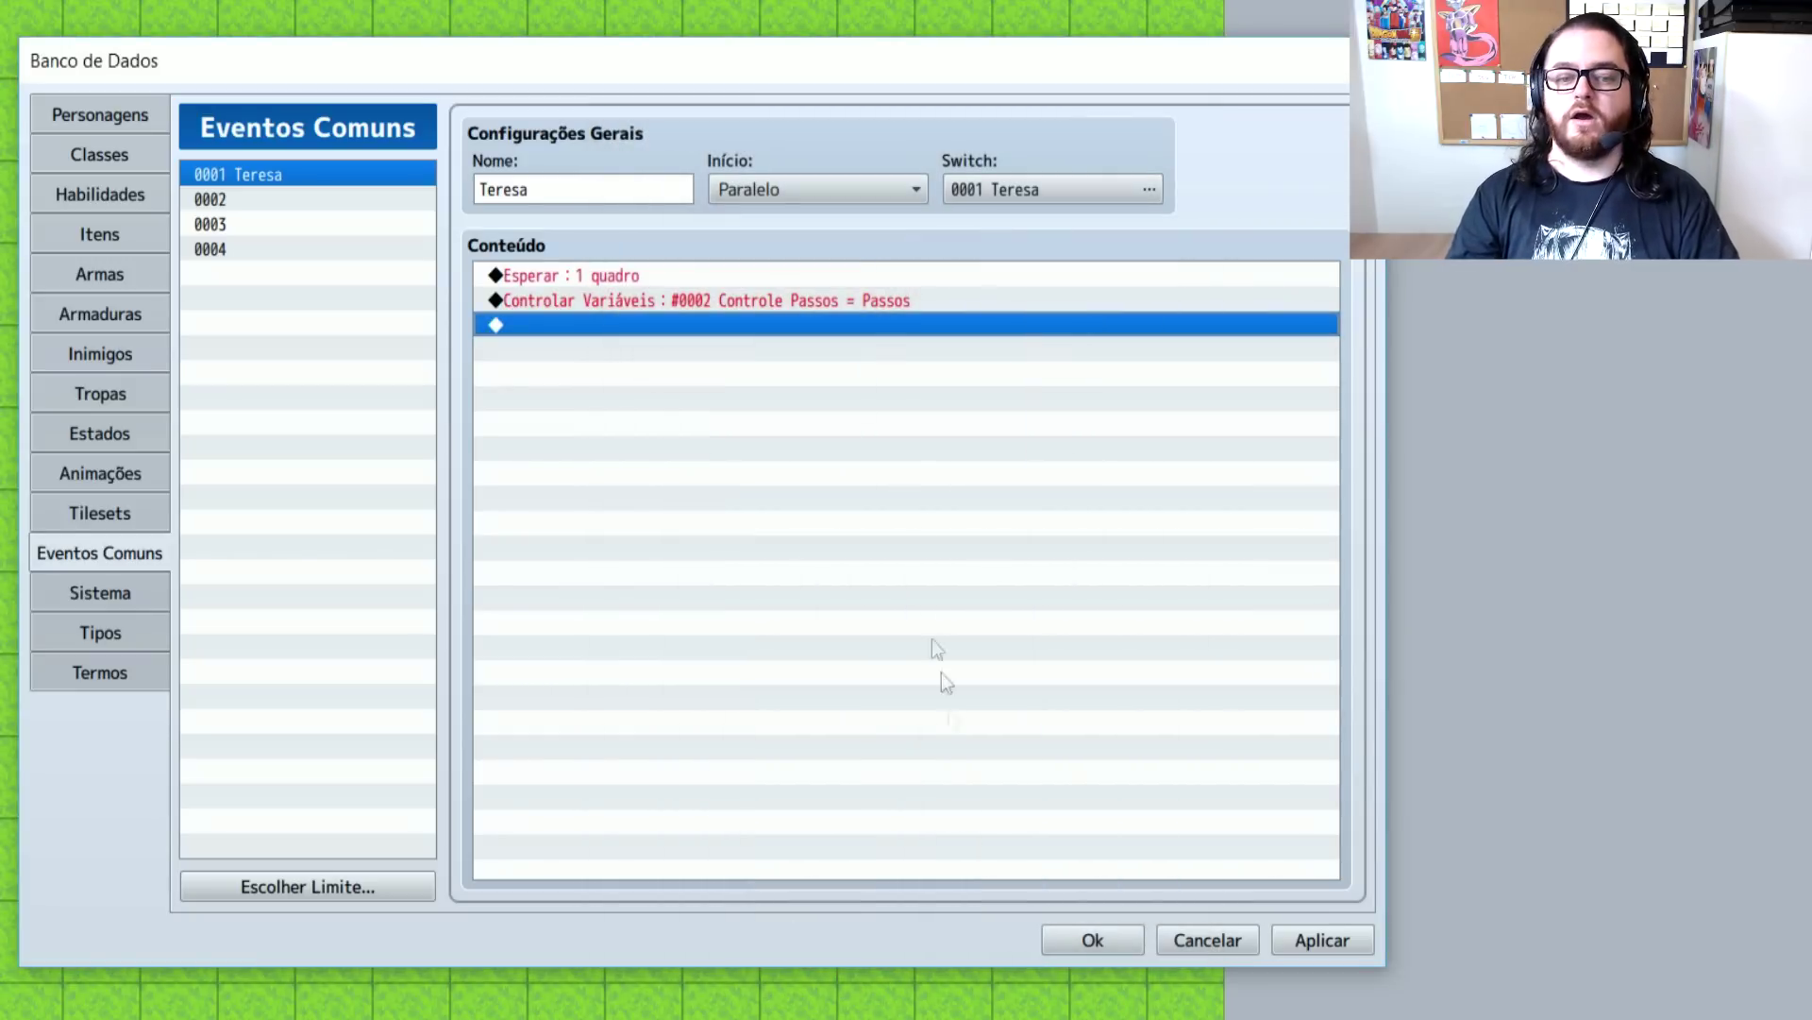
double_click(832, 318)
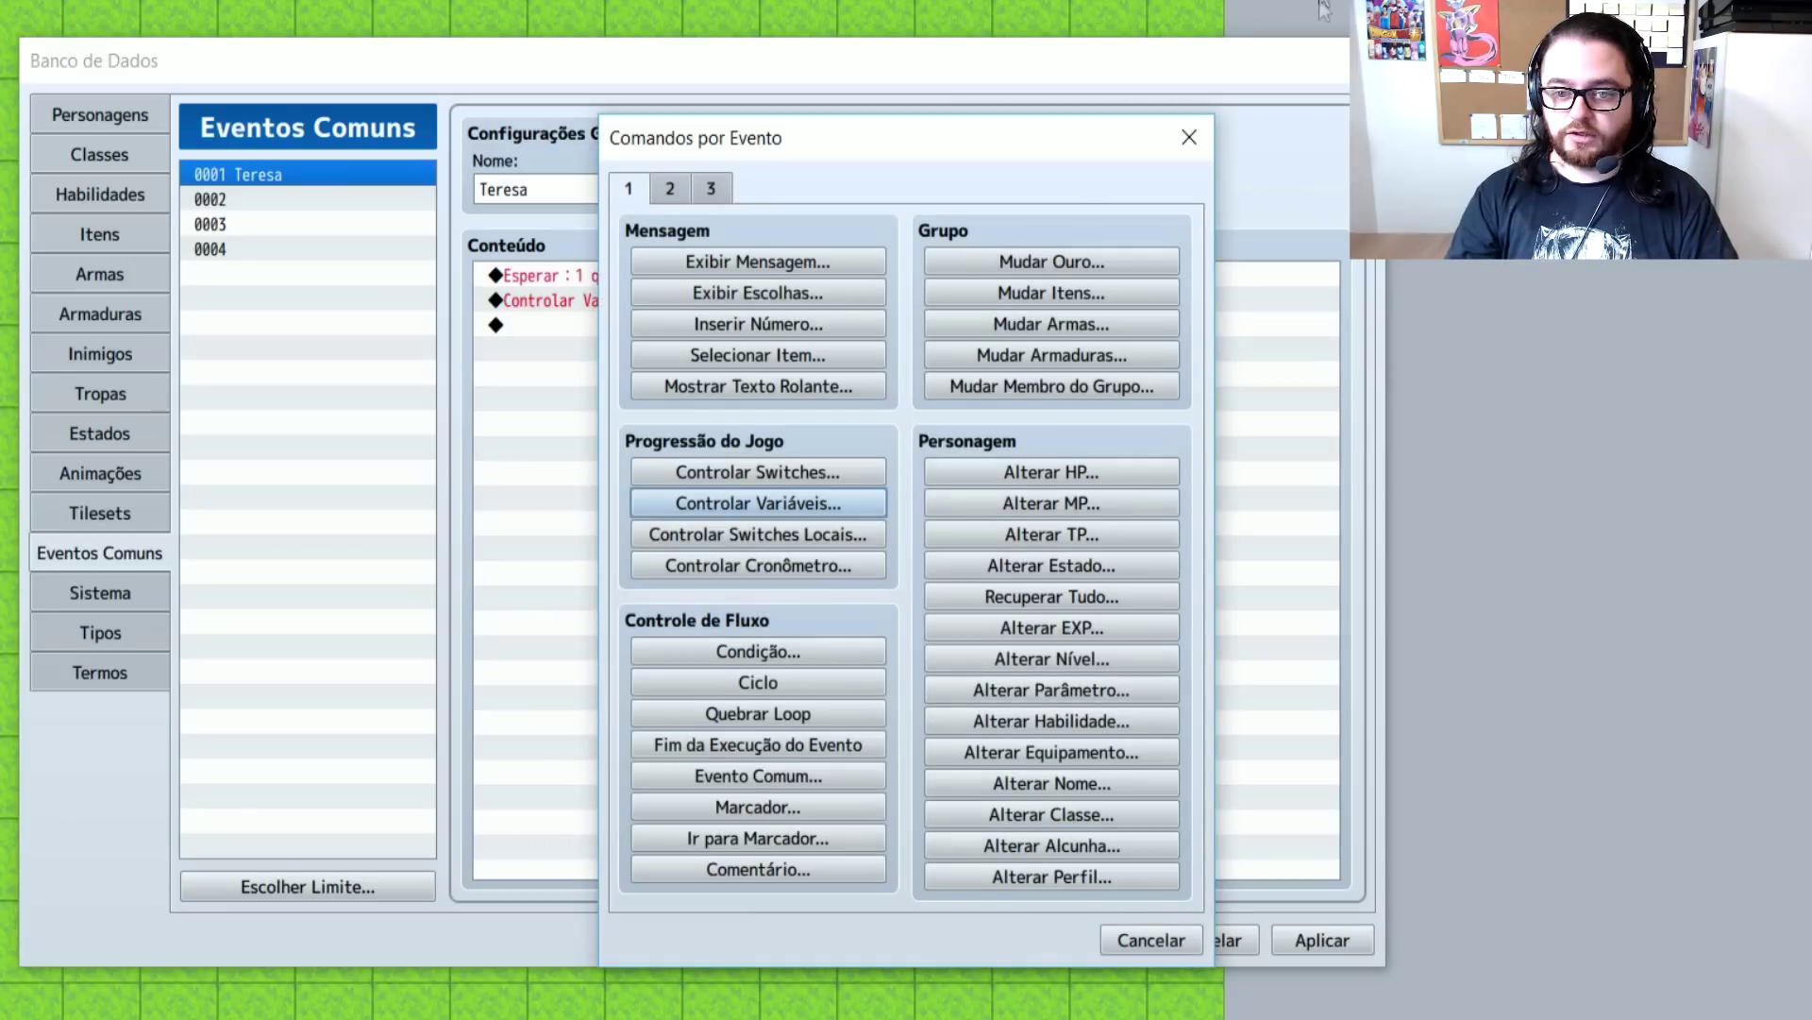
click(1190, 142)
click(858, 308)
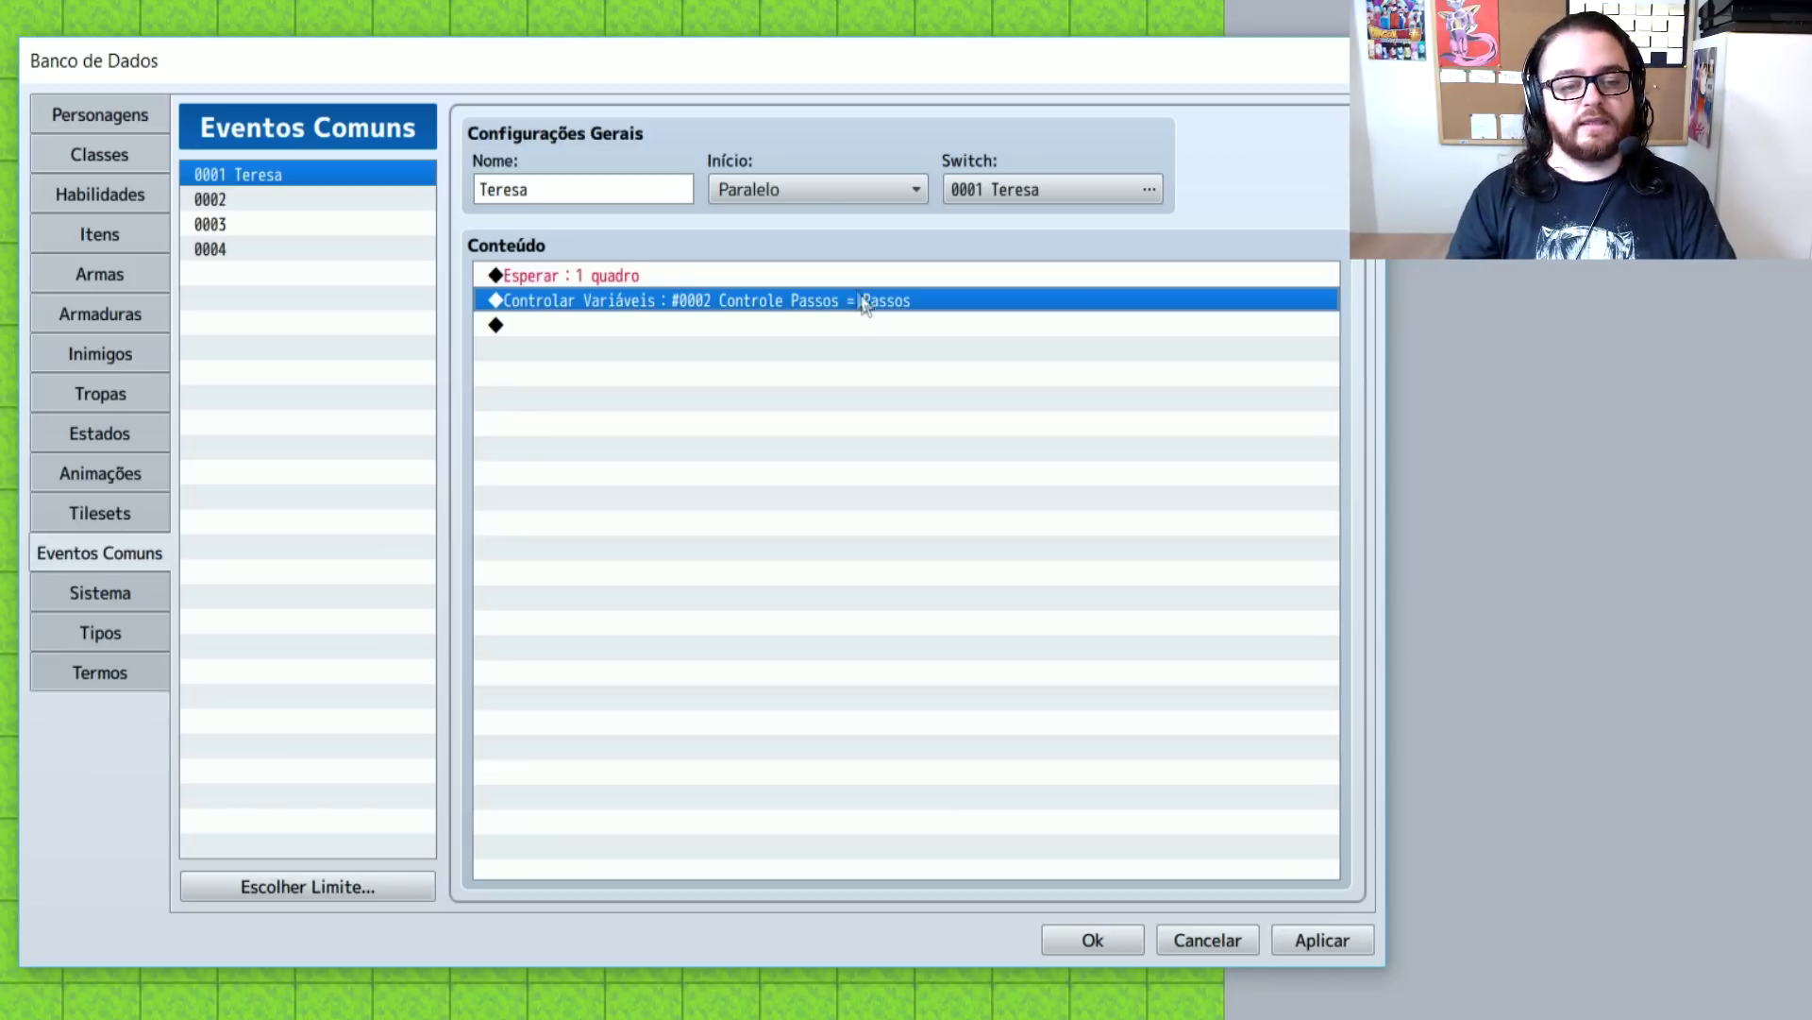
Add a Condição that variable 0002 Controle Passos equals variable 0001 Passos, including a Se Não branch
double_click(819, 326)
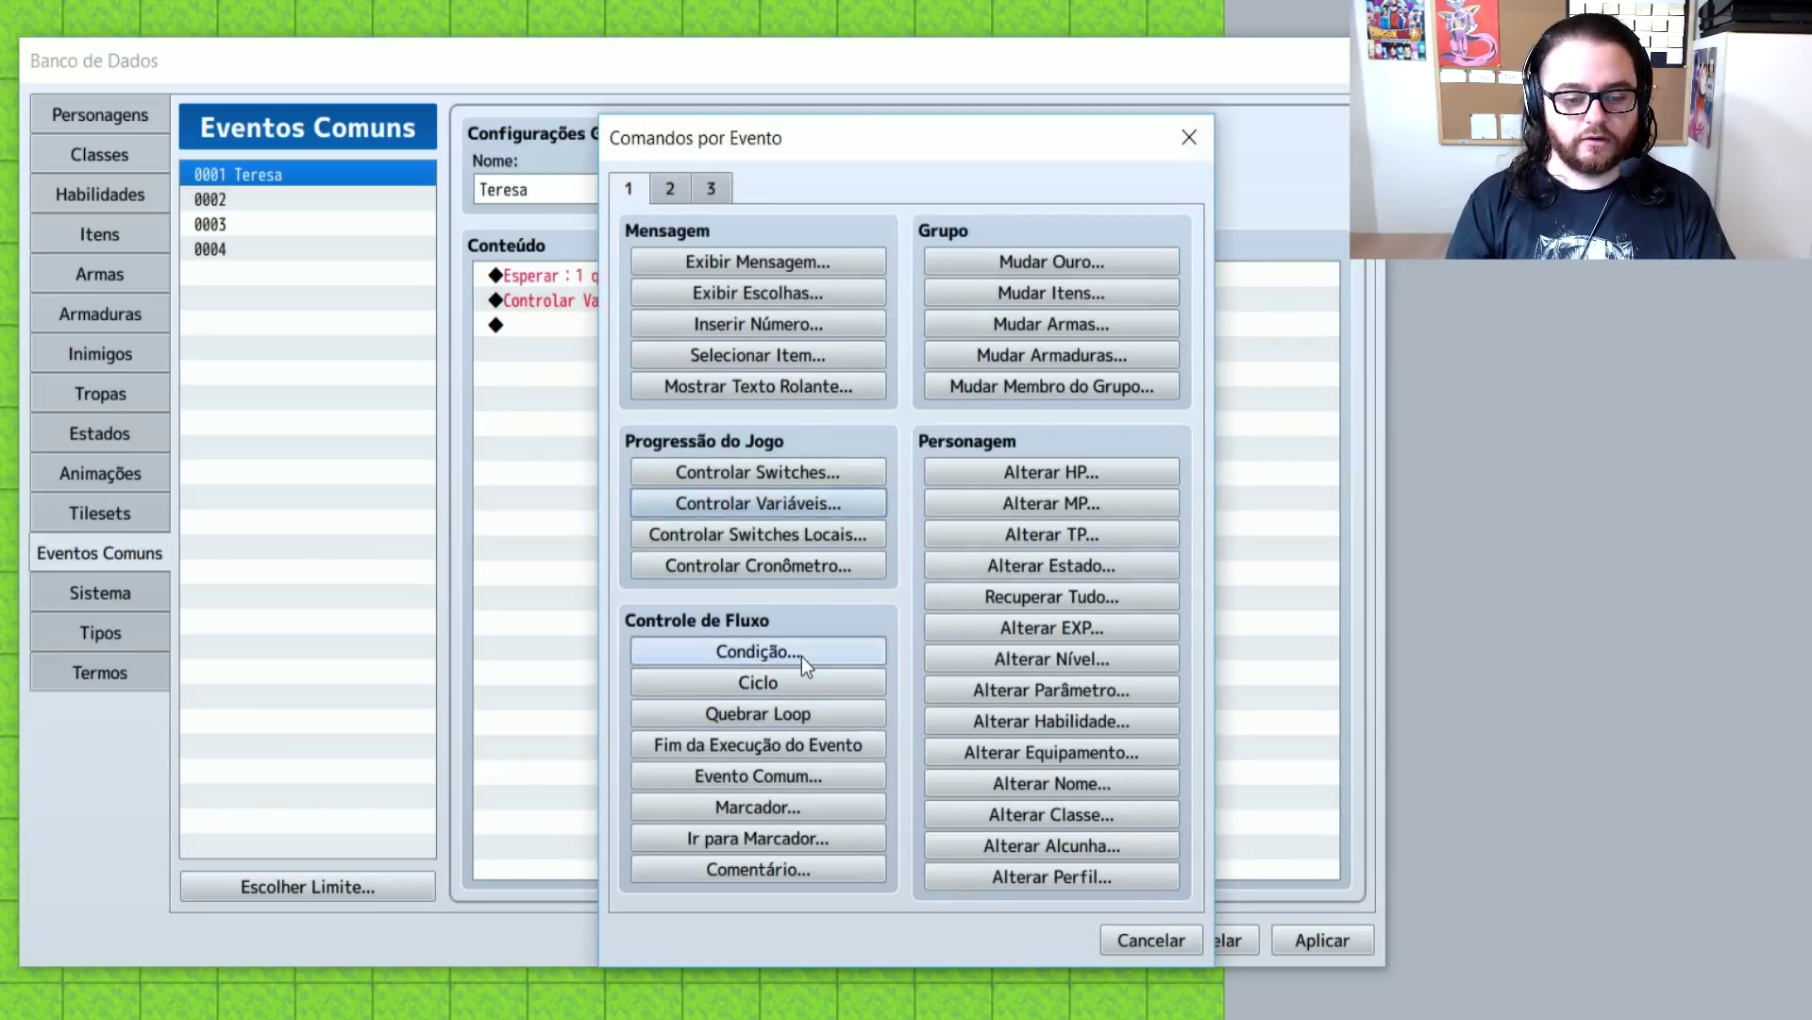
click(801, 656)
click(700, 451)
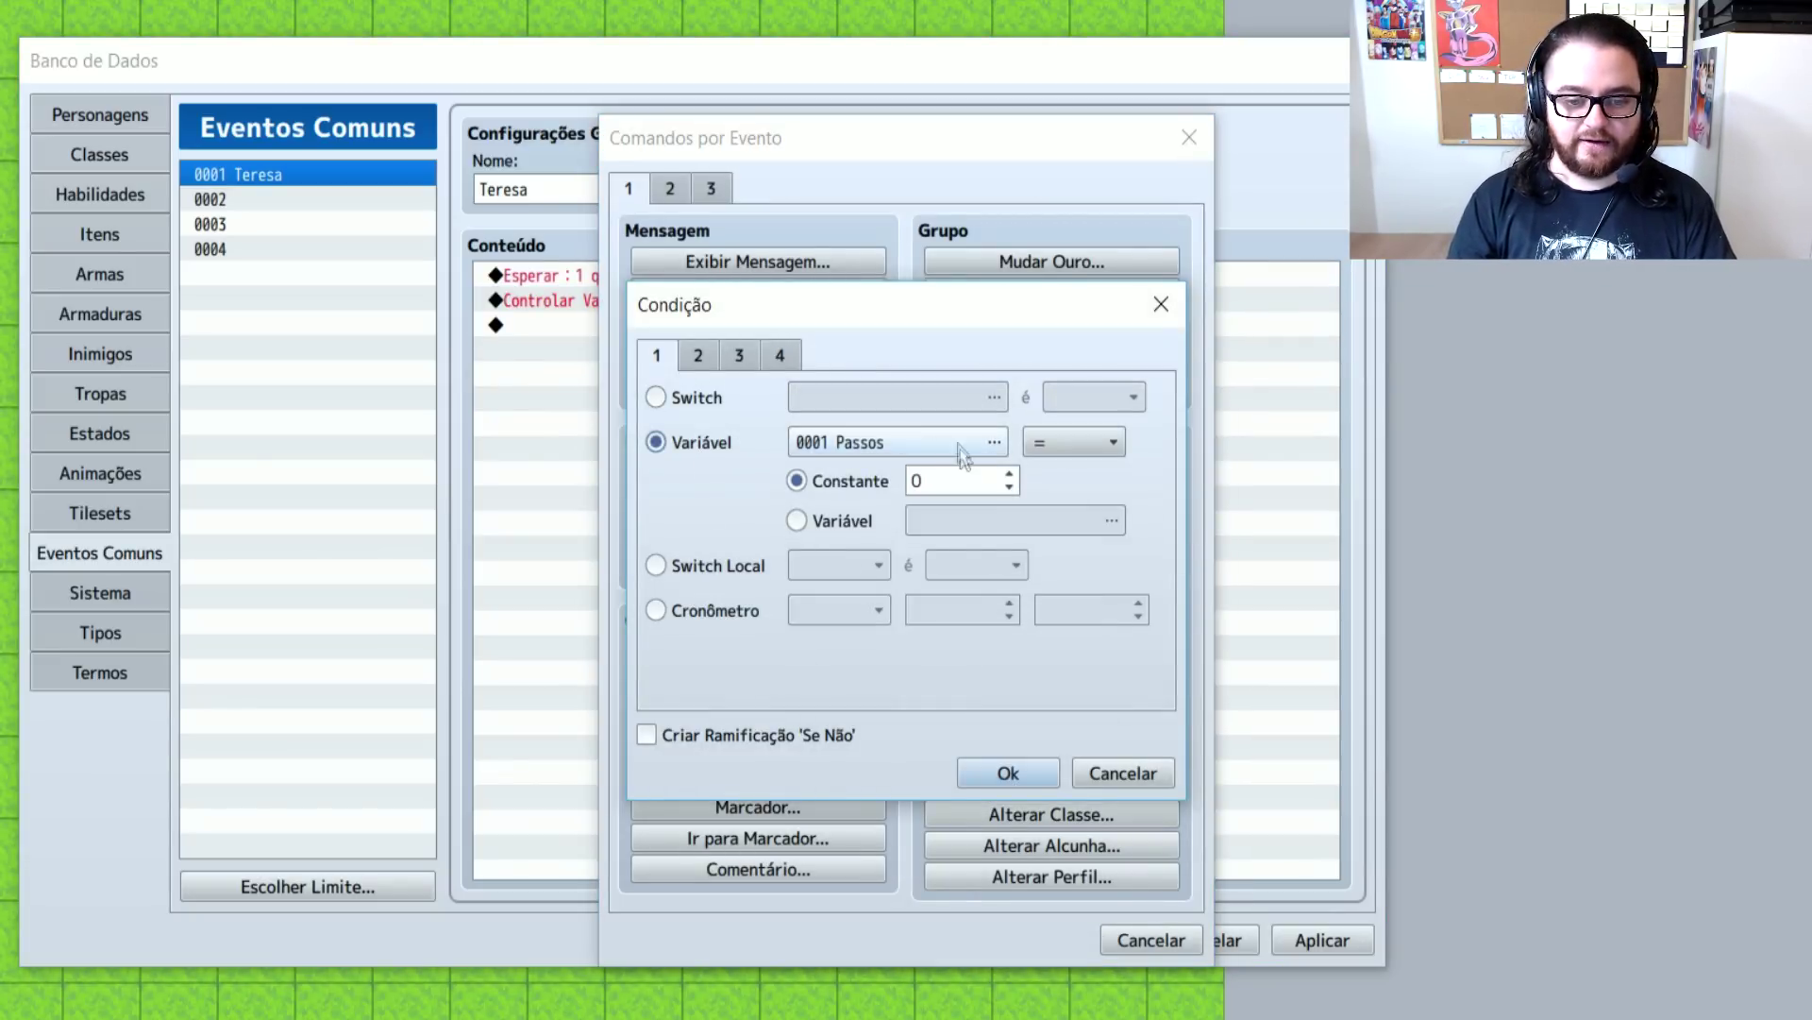
click(958, 442)
click(971, 280)
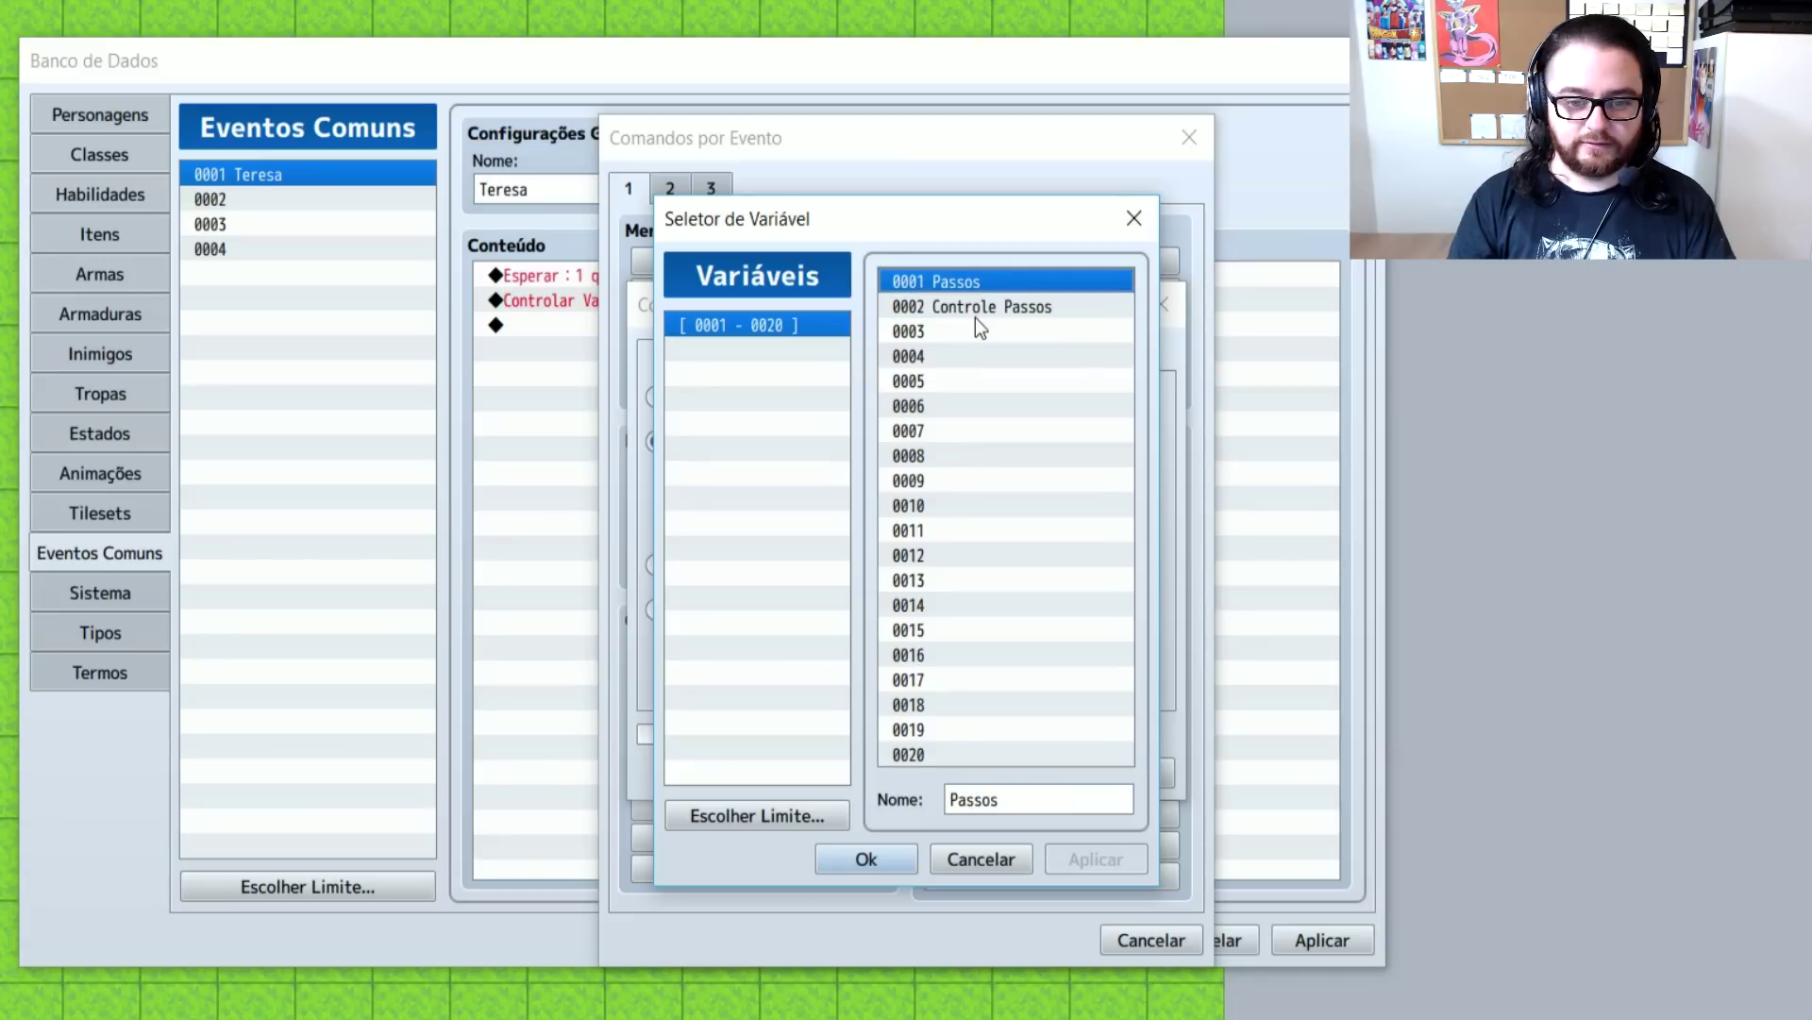
double_click(976, 315)
click(869, 520)
click(1057, 520)
double_click(1000, 285)
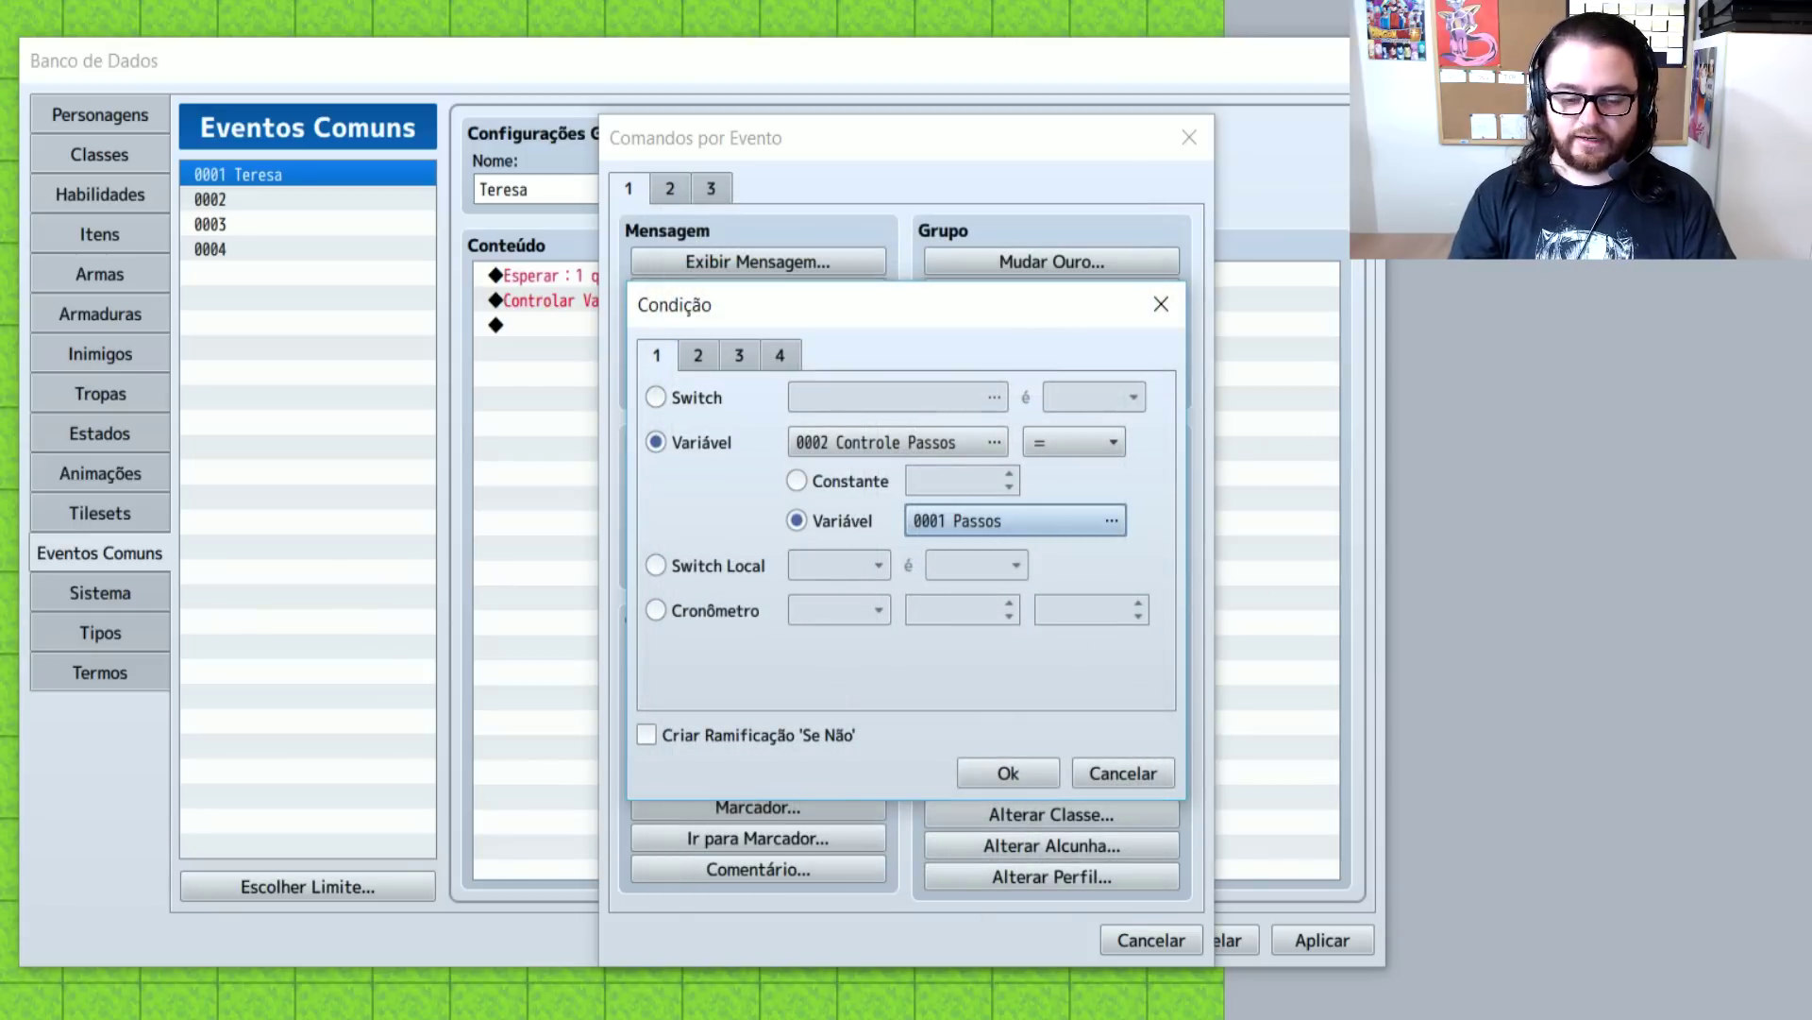
click(784, 738)
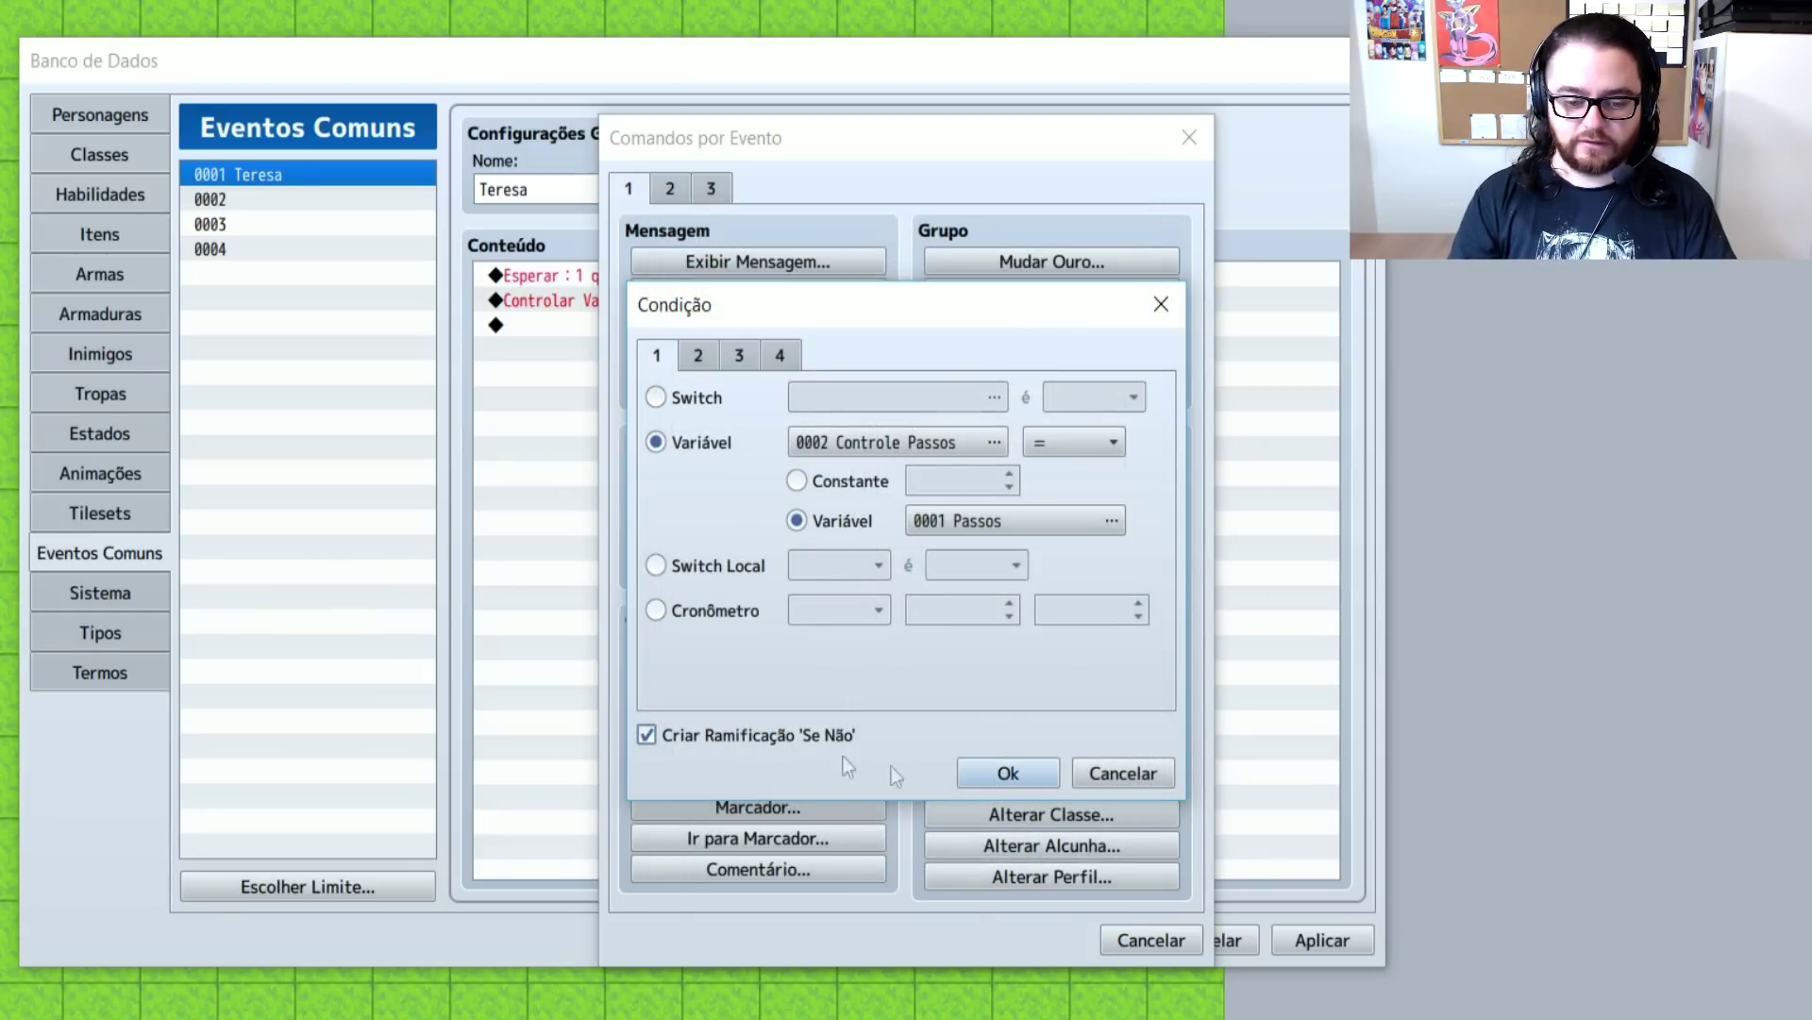
click(1027, 780)
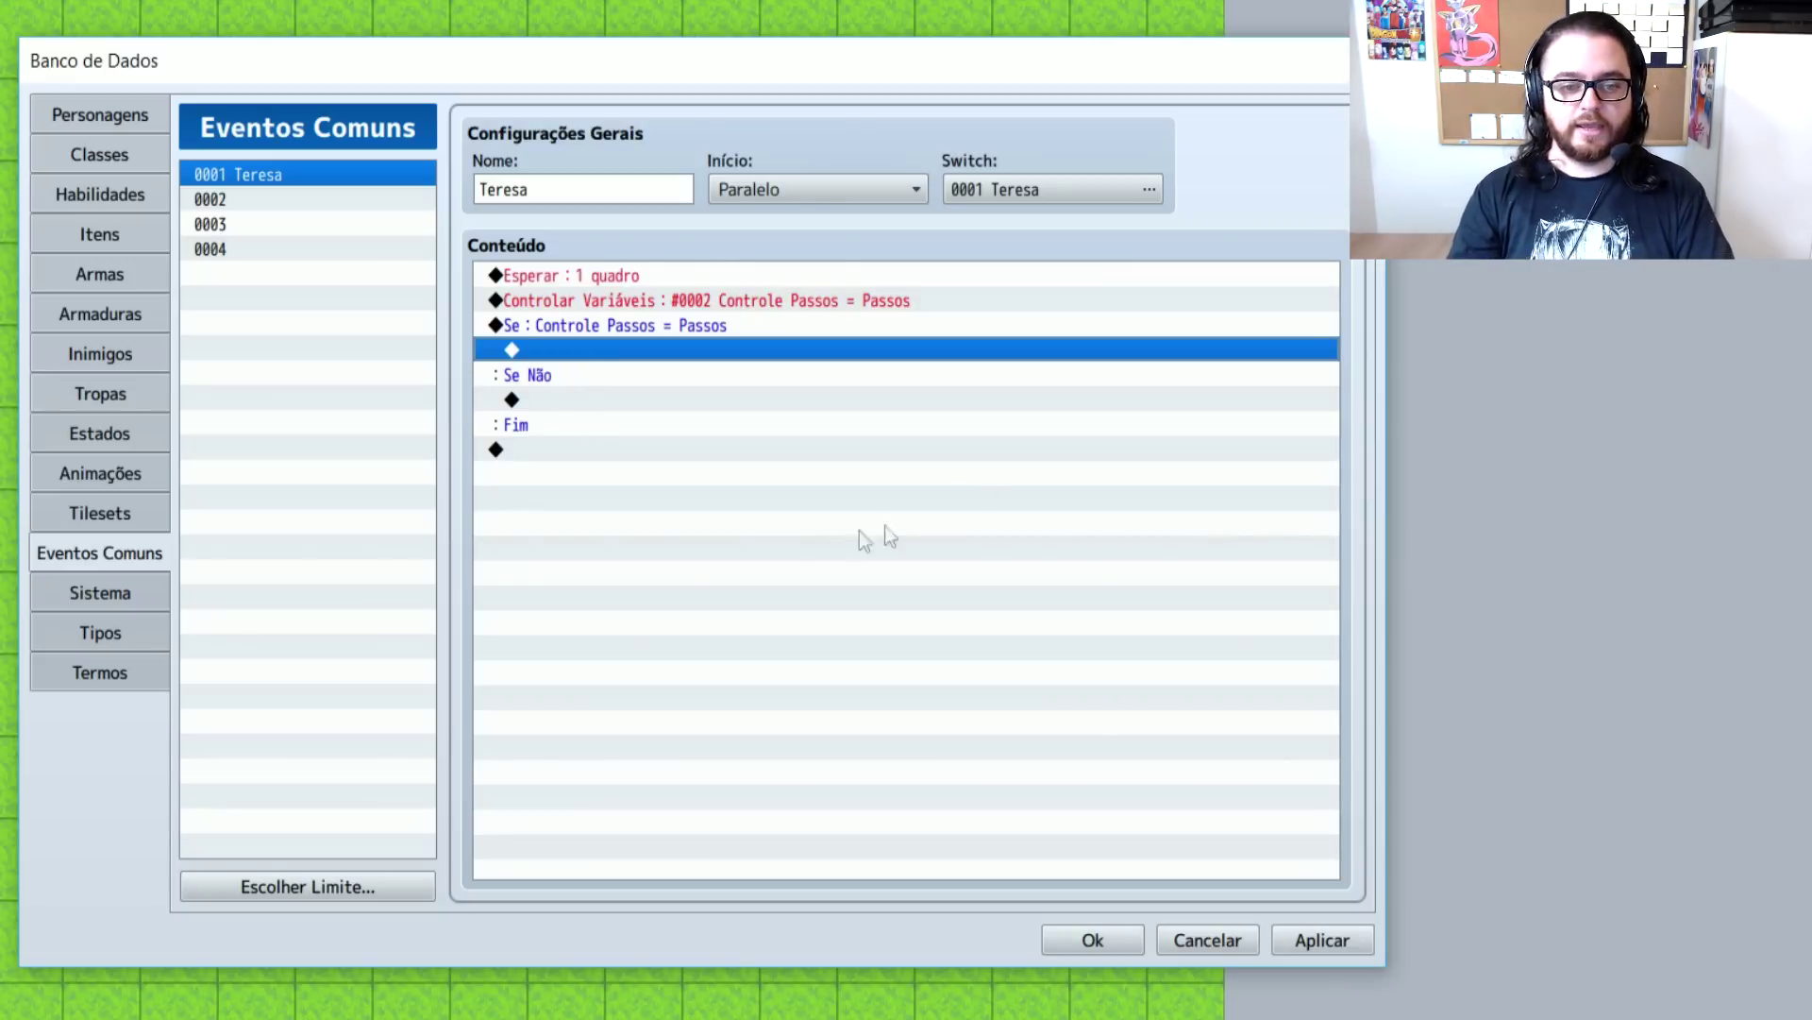
Review the Controlar Variáveis command and the structure of the Controle Passos = Passos condition
click(721, 308)
click(727, 324)
click(776, 353)
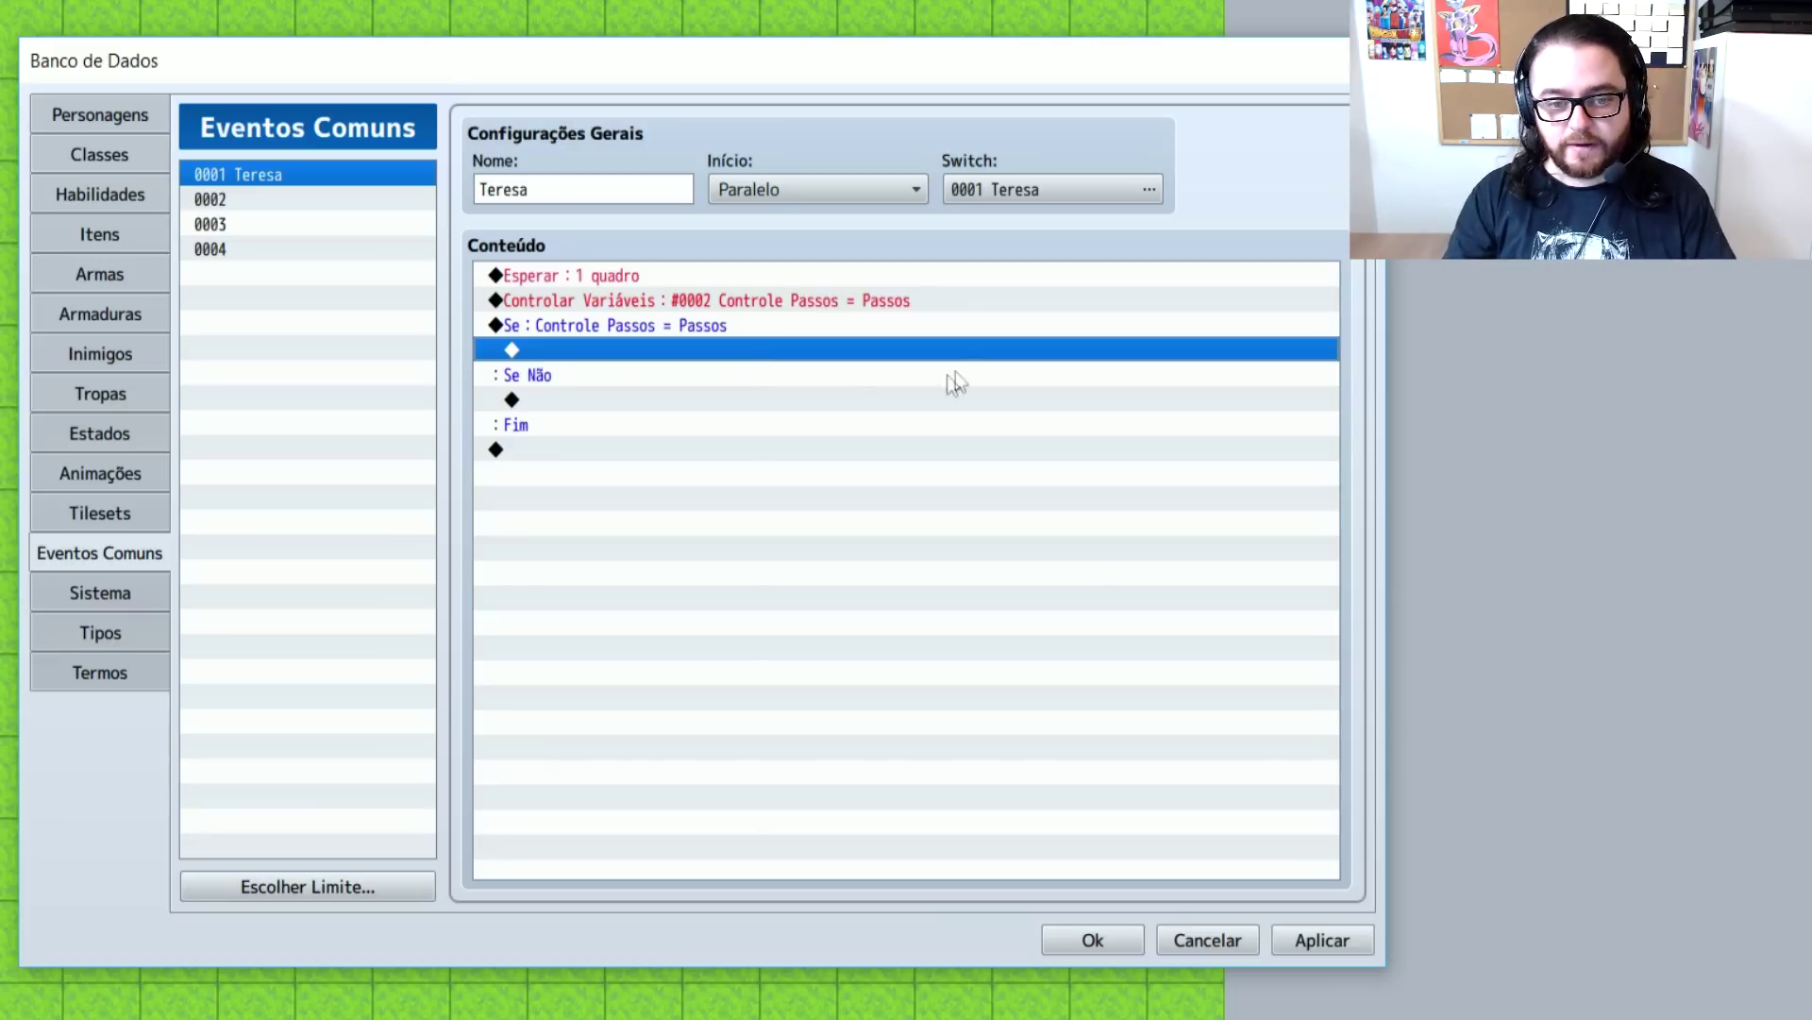
click(829, 300)
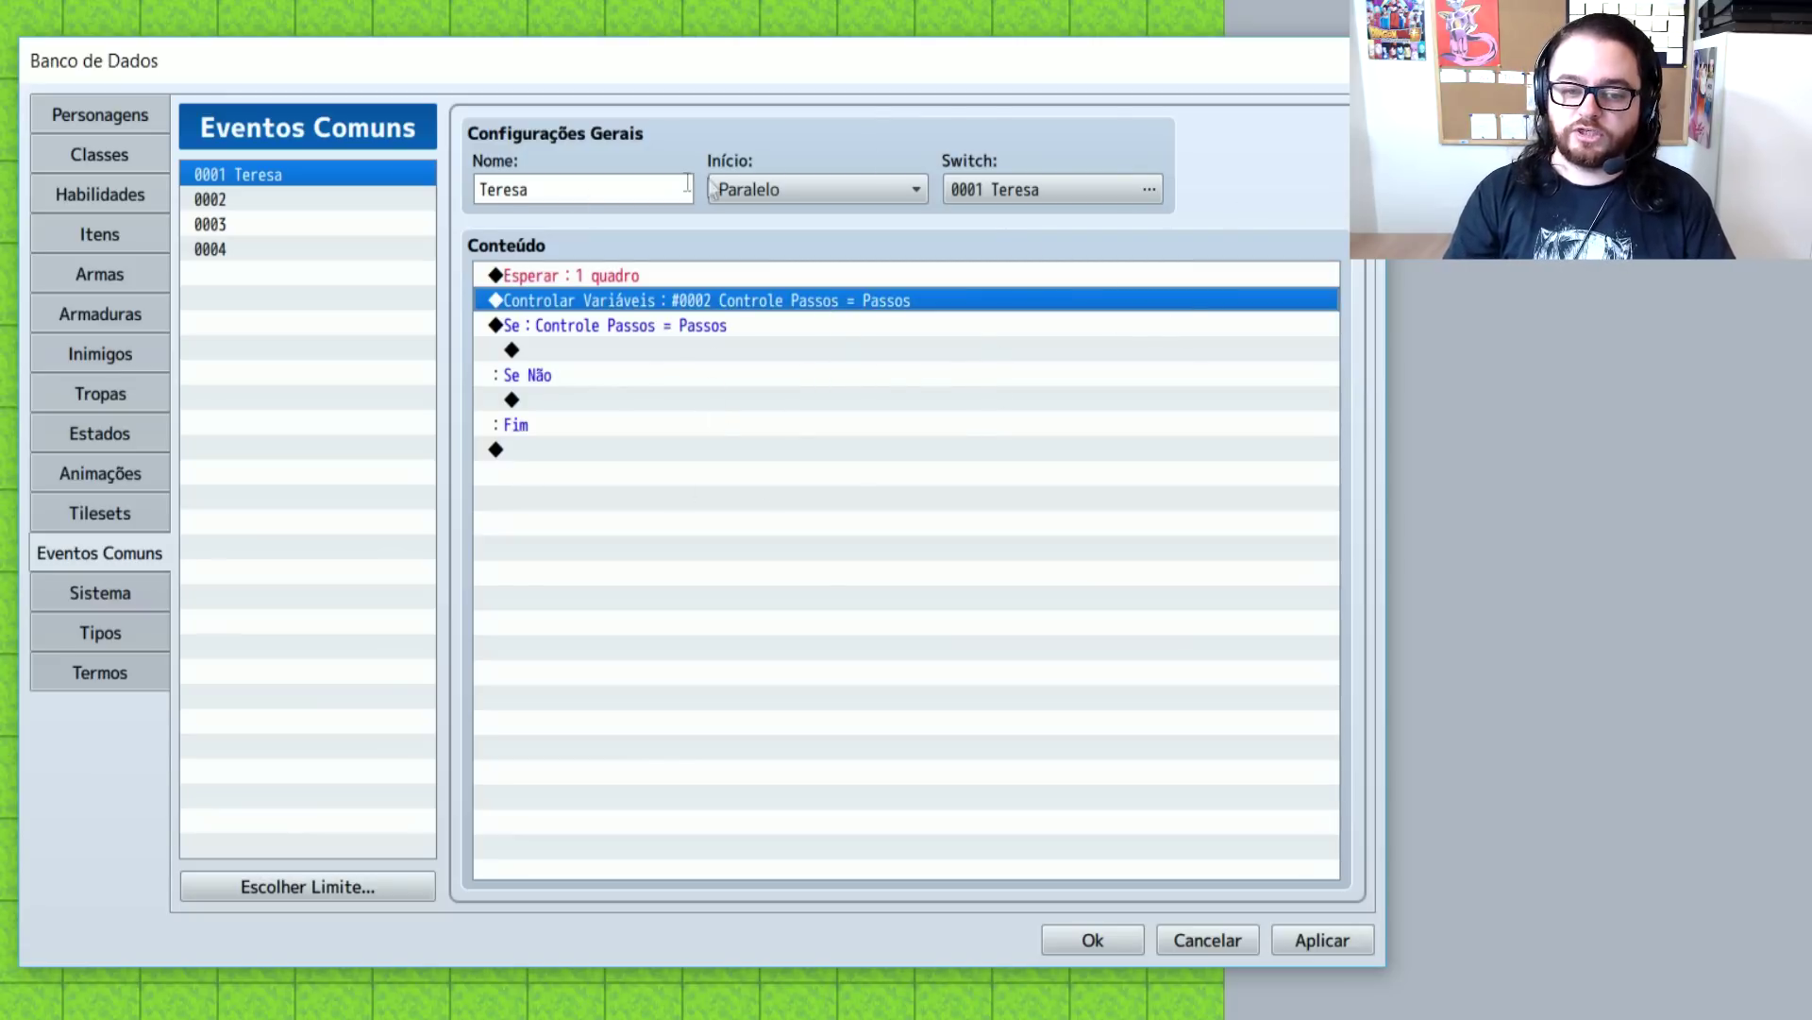
click(707, 330)
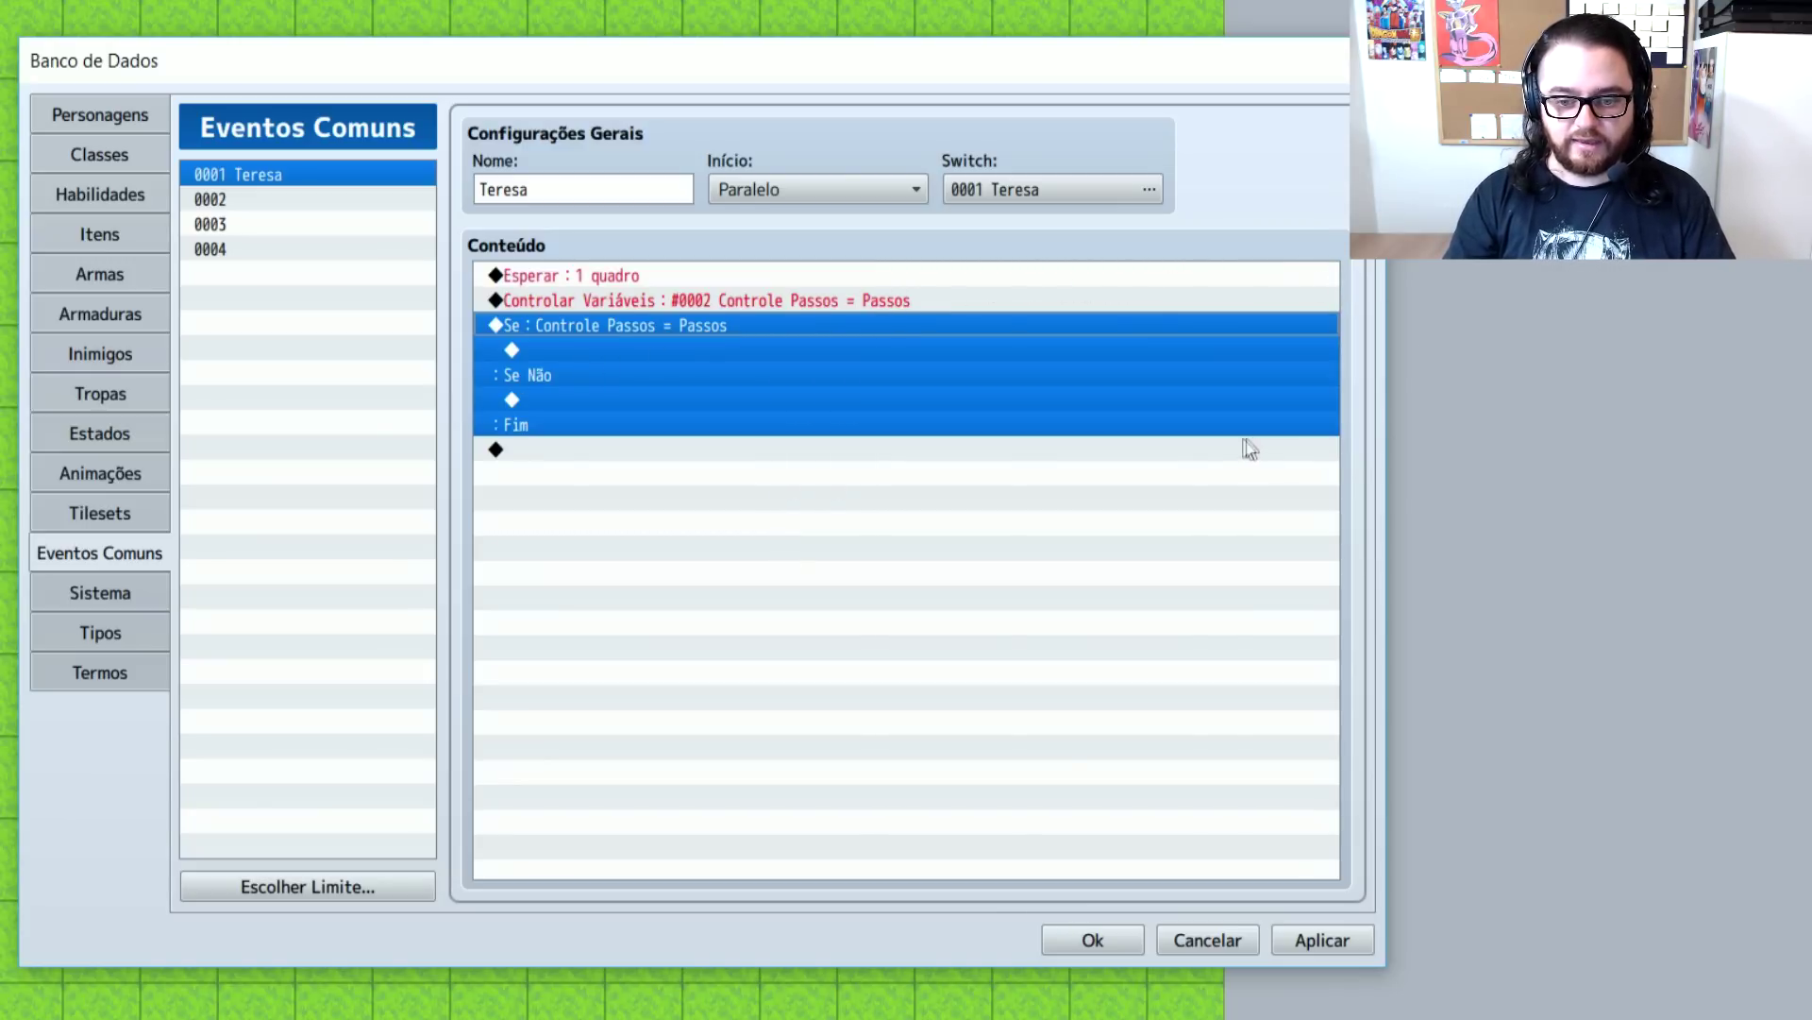
click(503, 448)
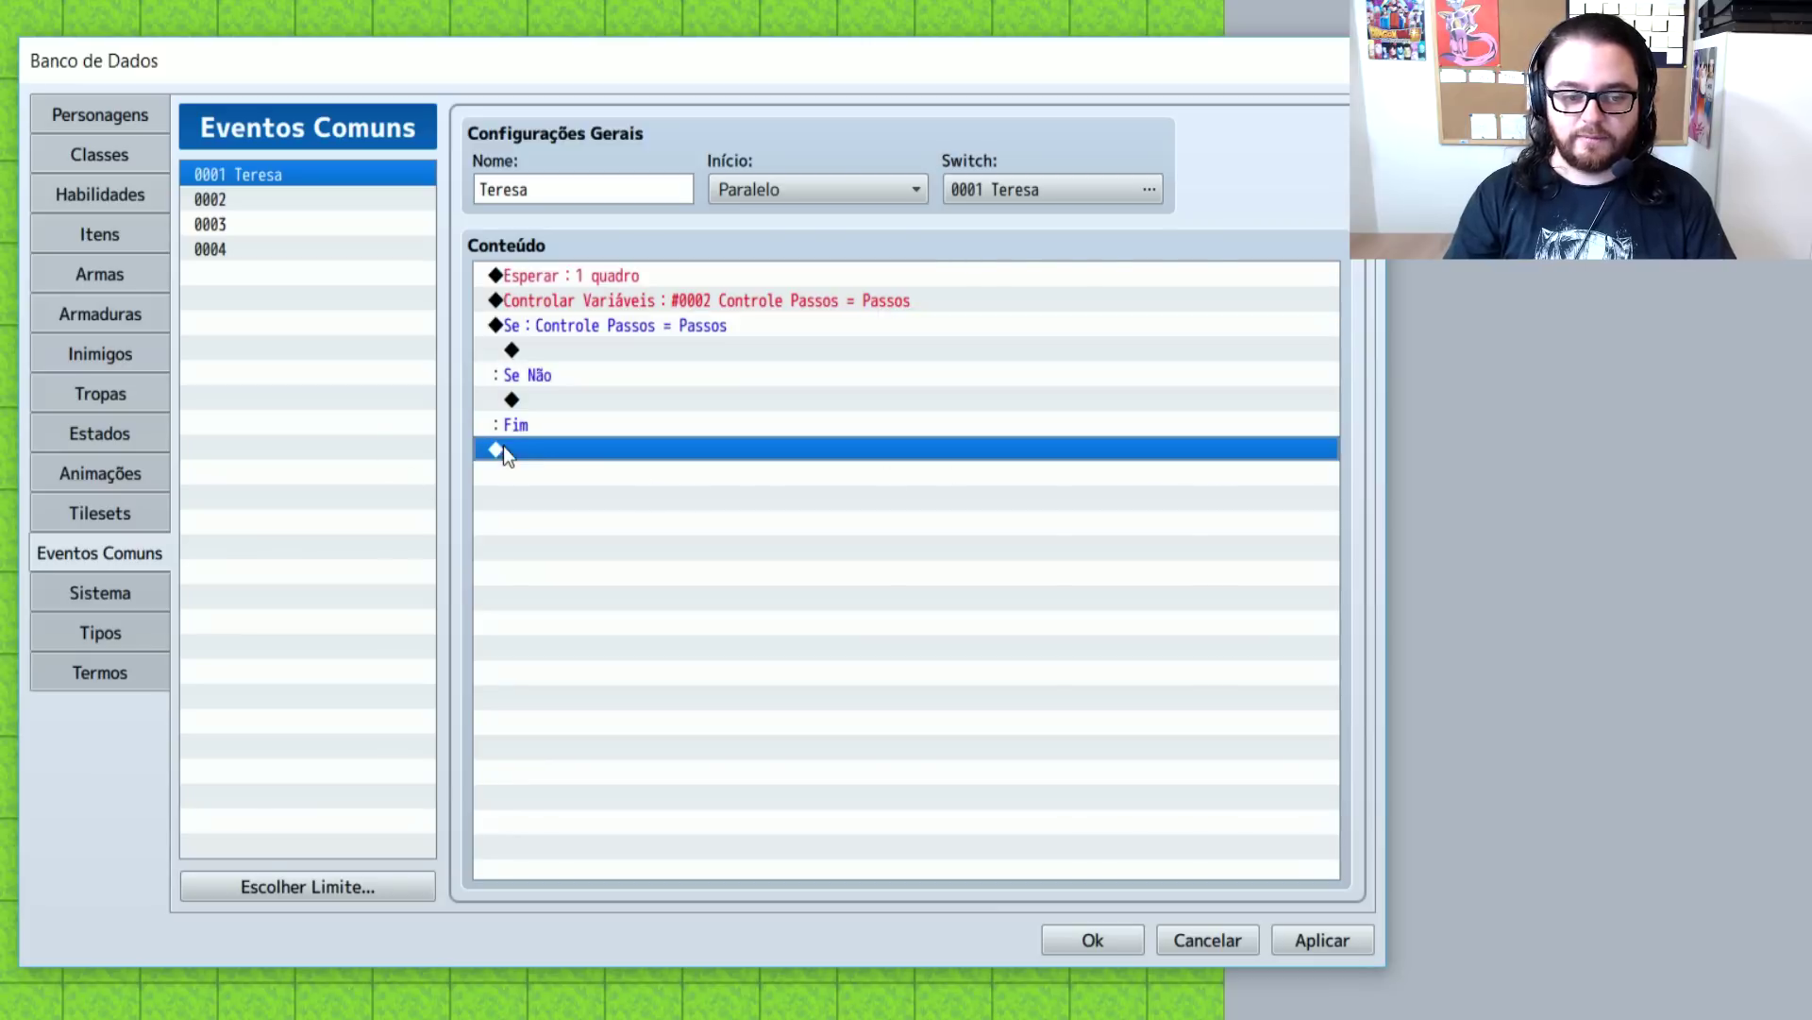
click(534, 325)
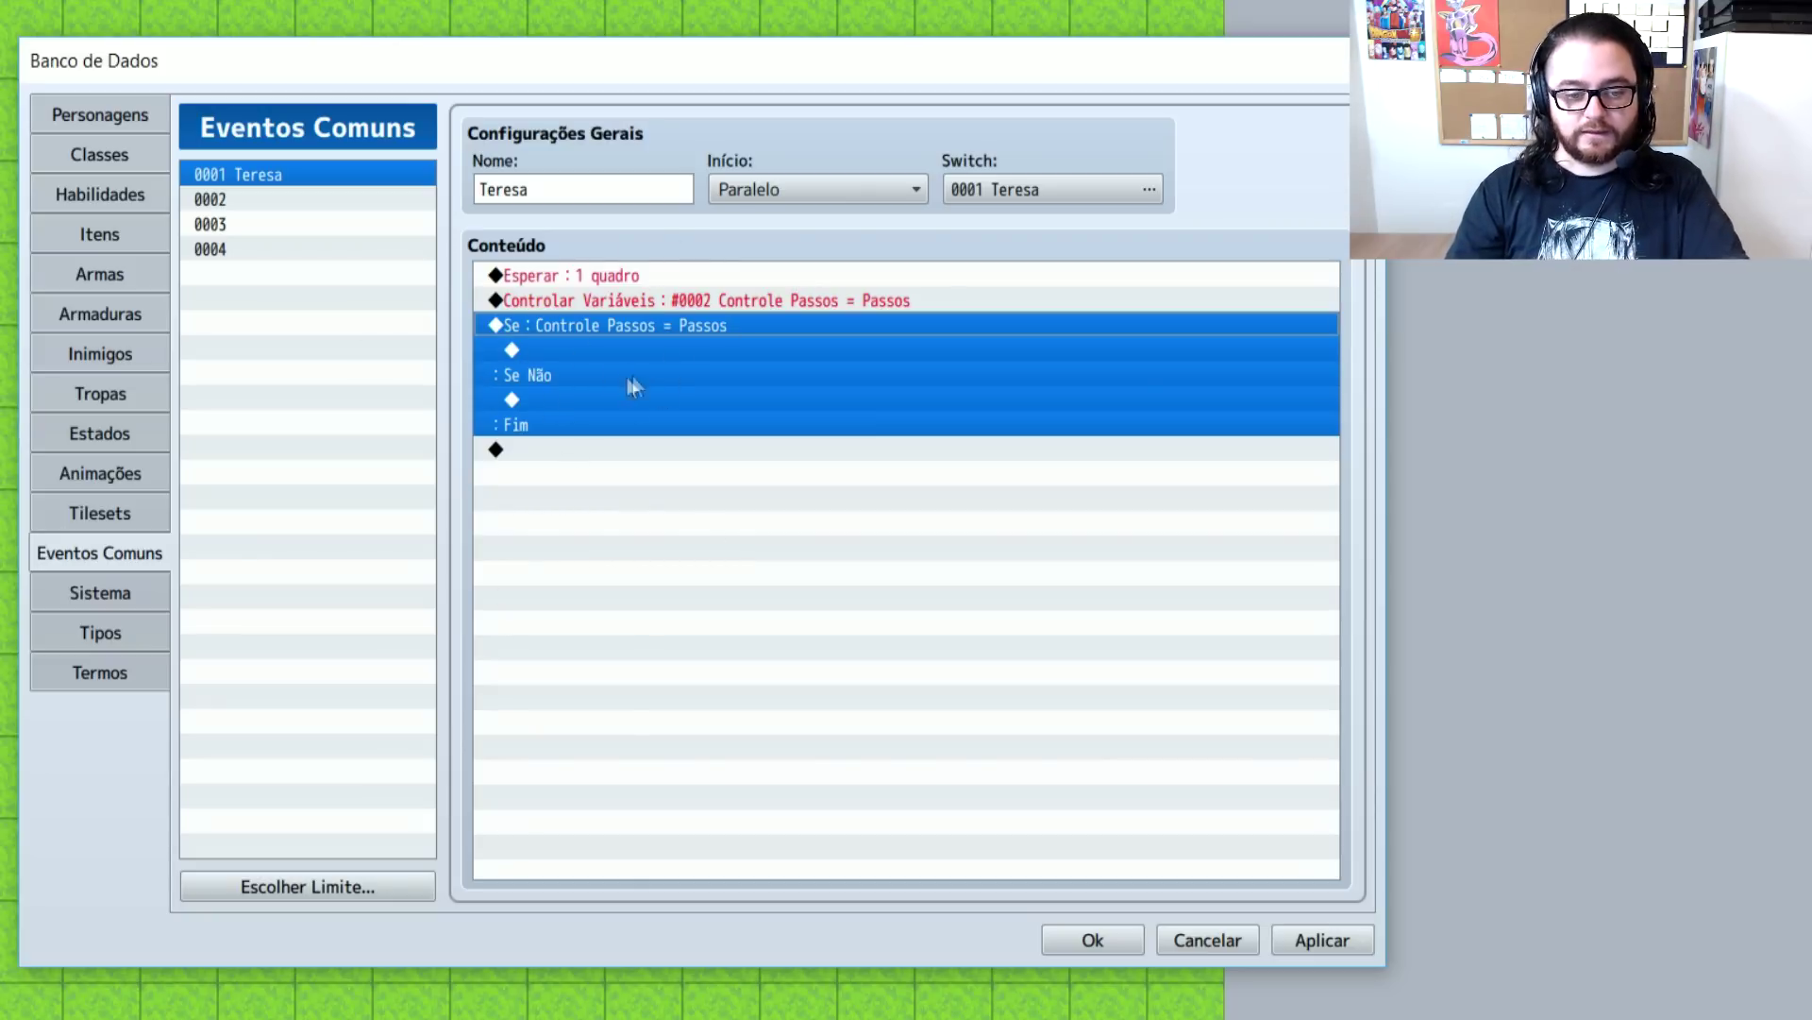
Add an Actor1(7) message in the Se branch: "Bom, meu tempo acaba aqui, se eu tiver que continuar, precisarei de mais moedas para retornar até minha casa."
click(580, 350)
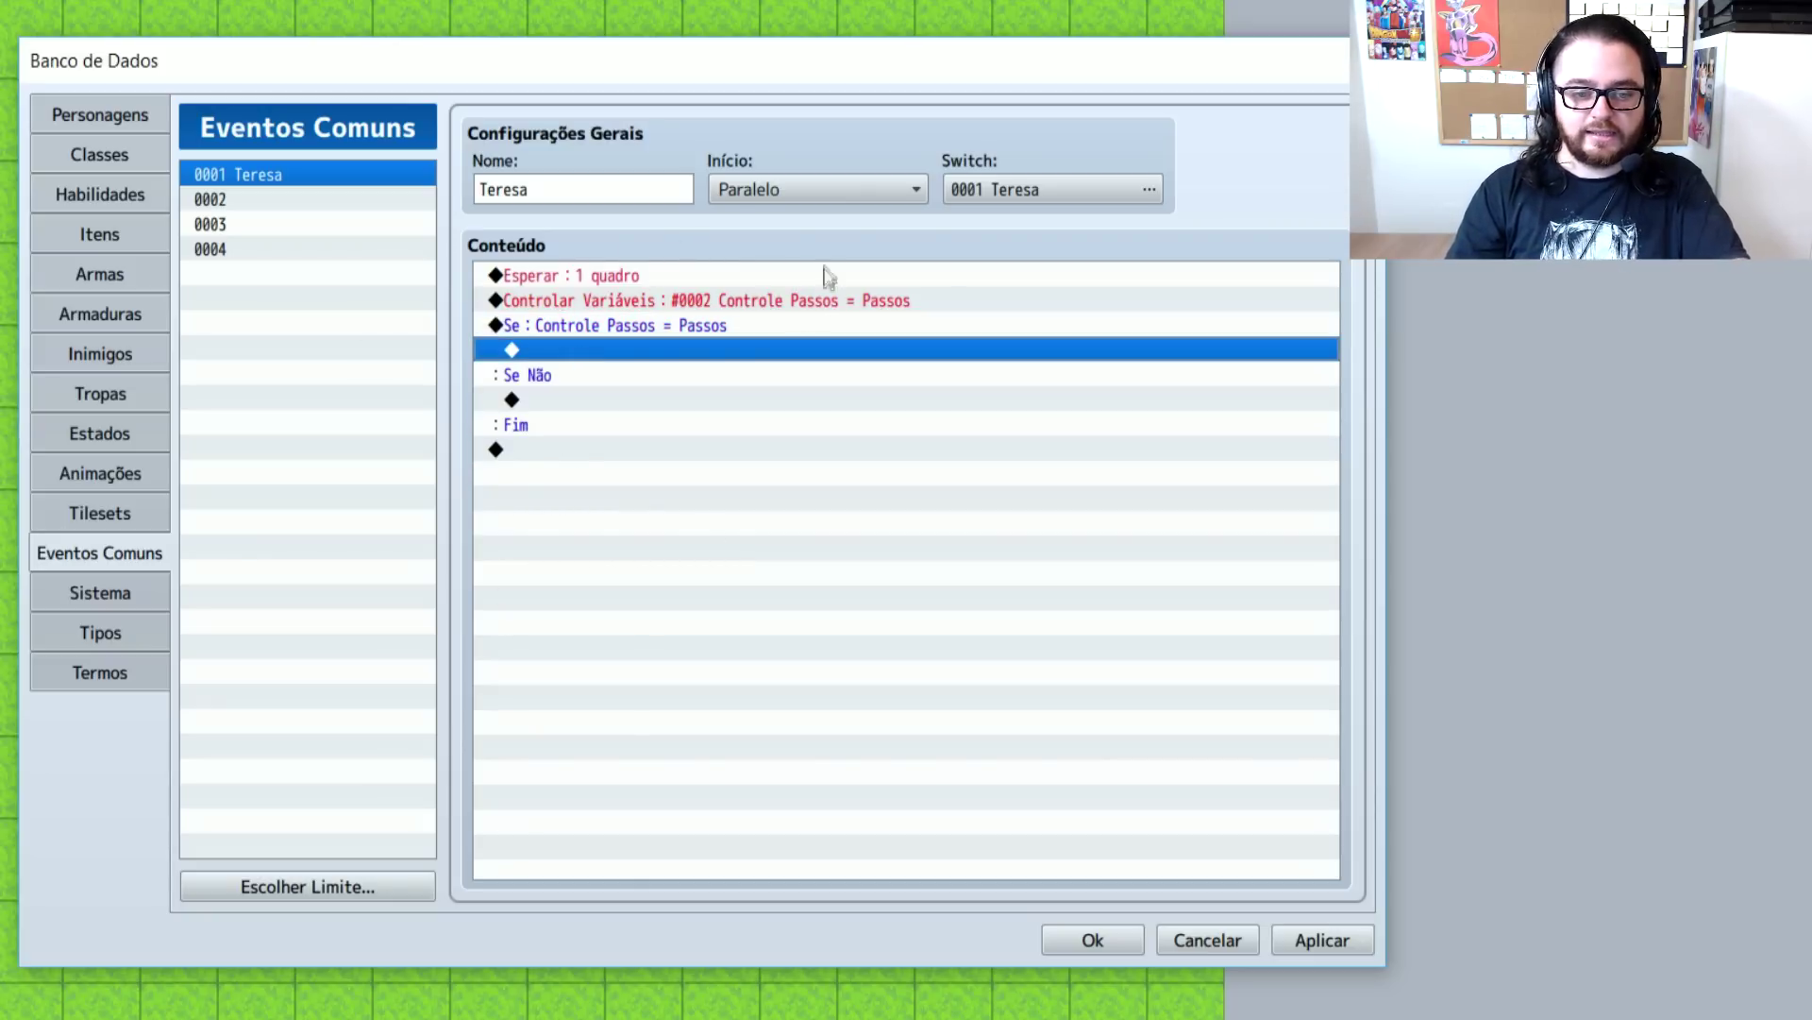
double_click(759, 349)
click(755, 262)
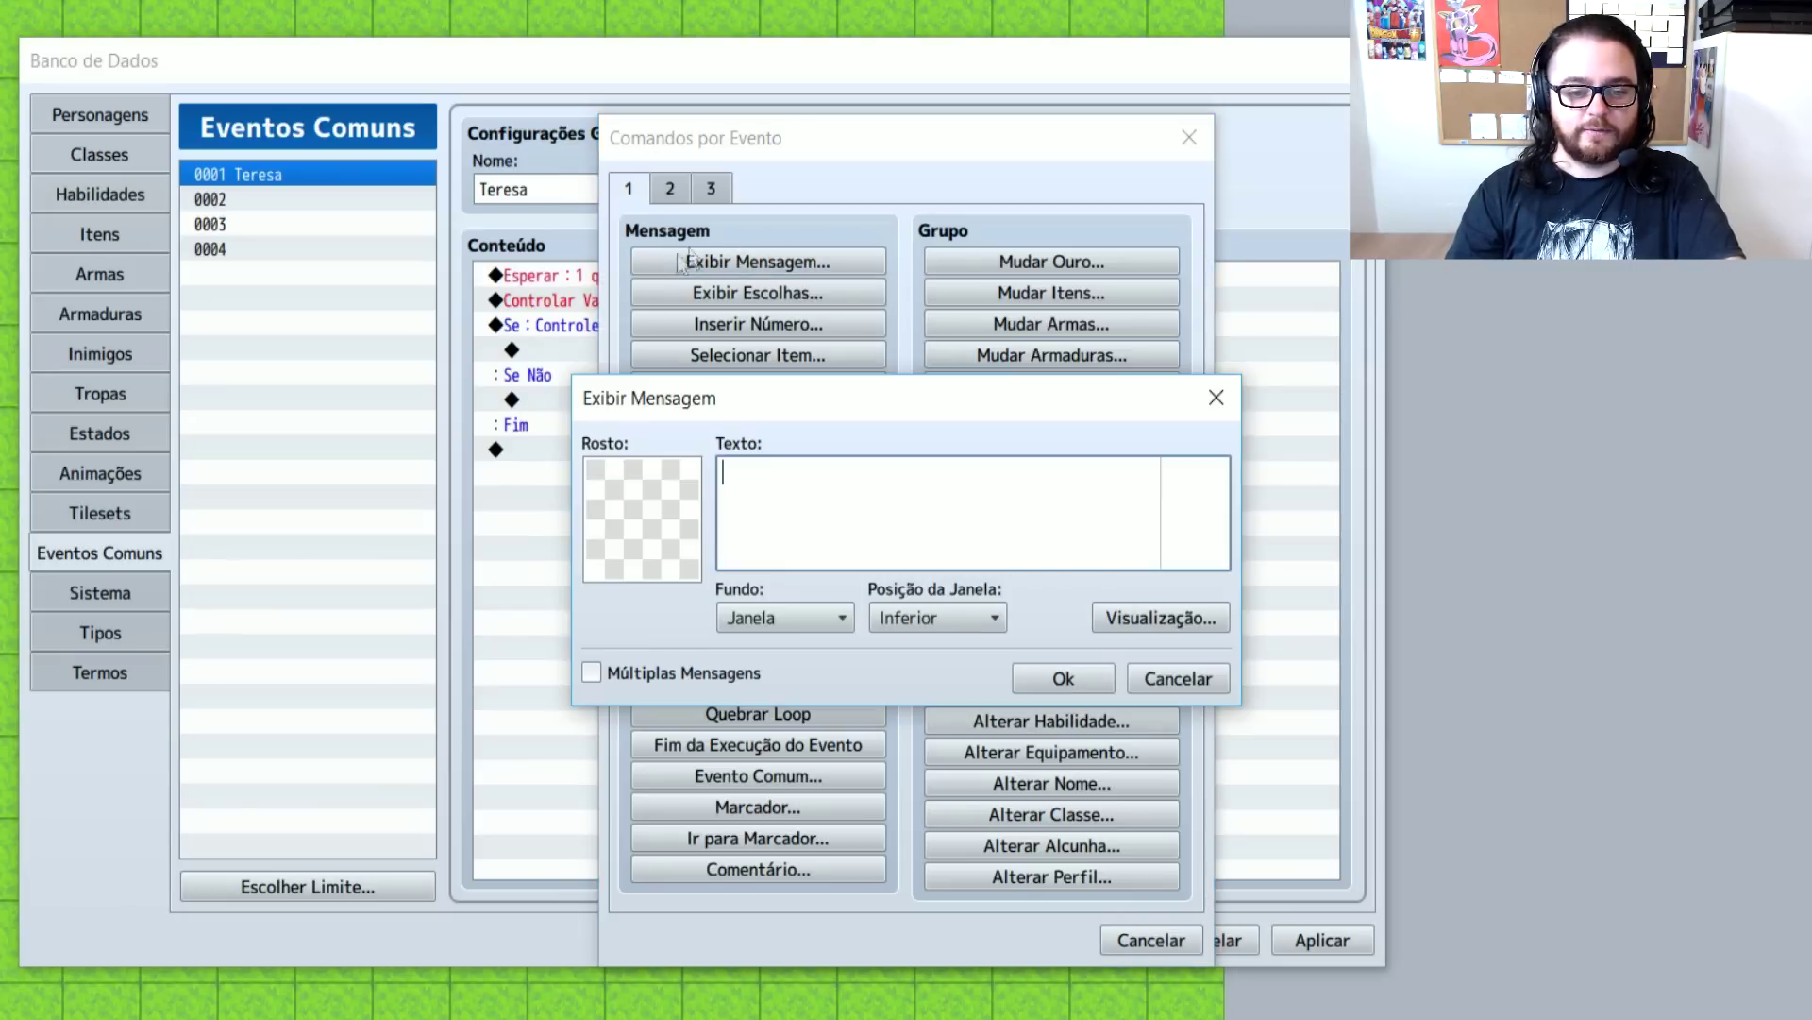
double_click(627, 531)
click(546, 332)
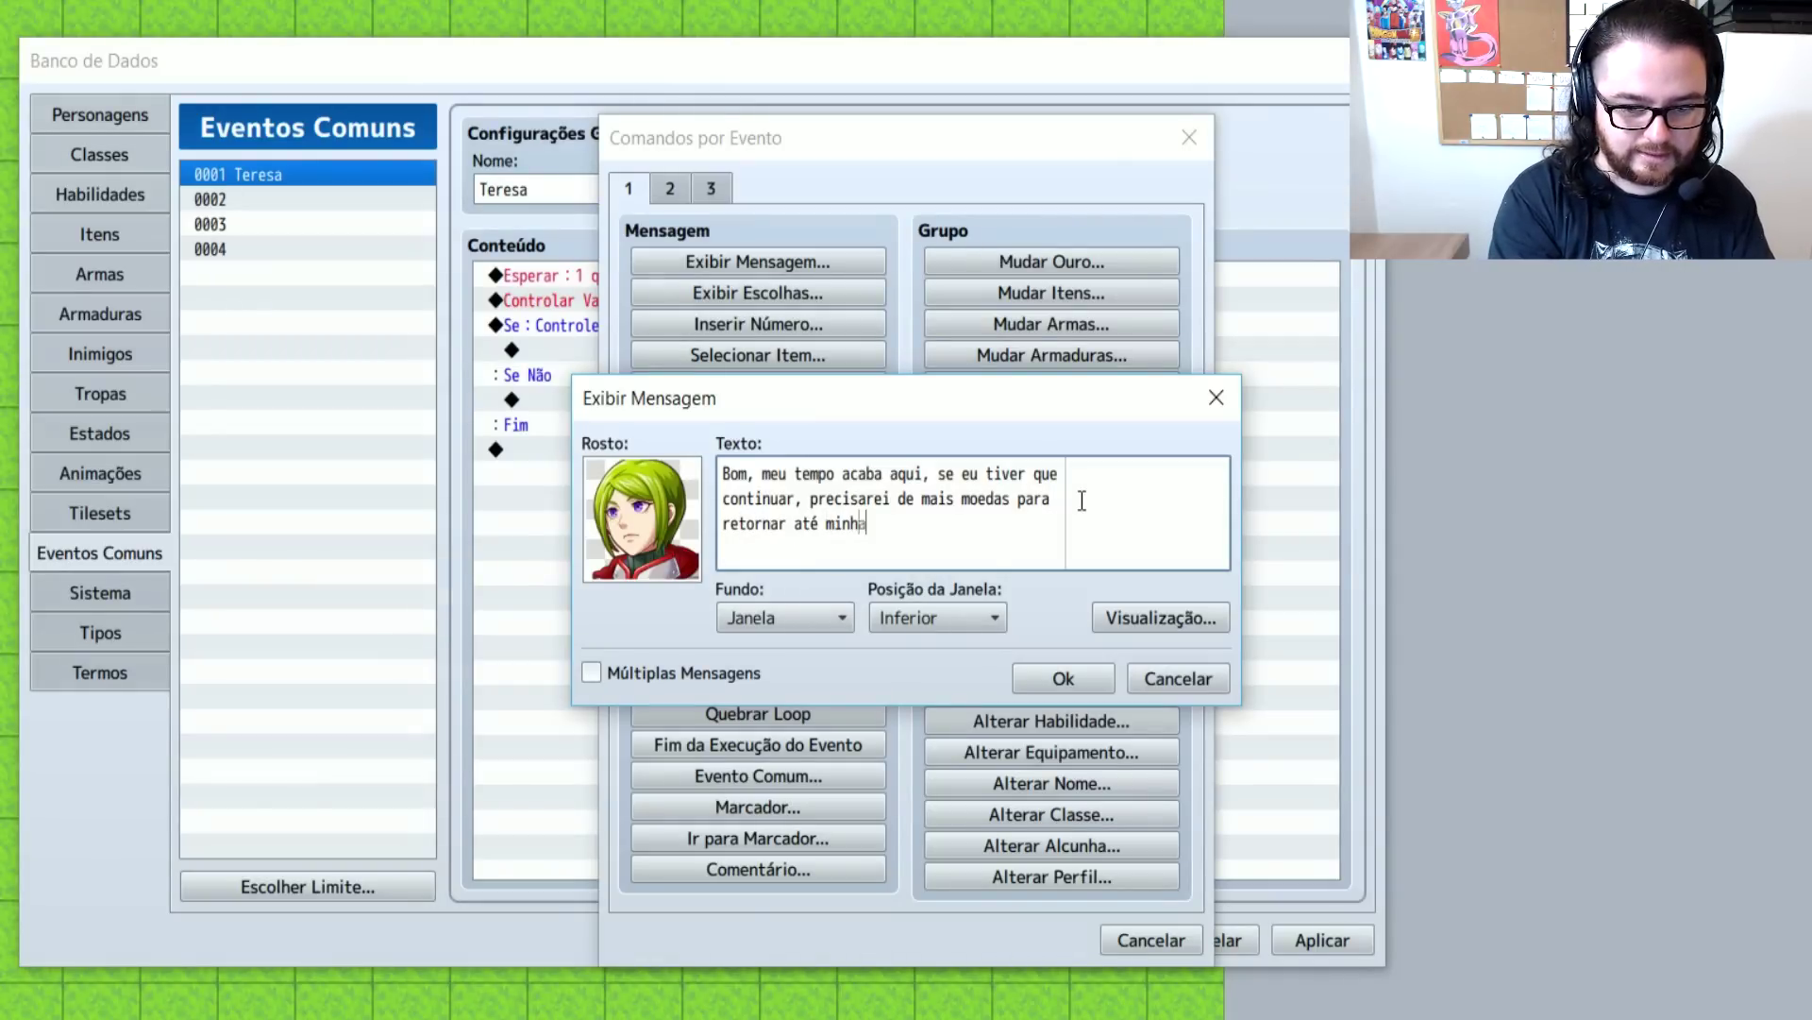
text(.)
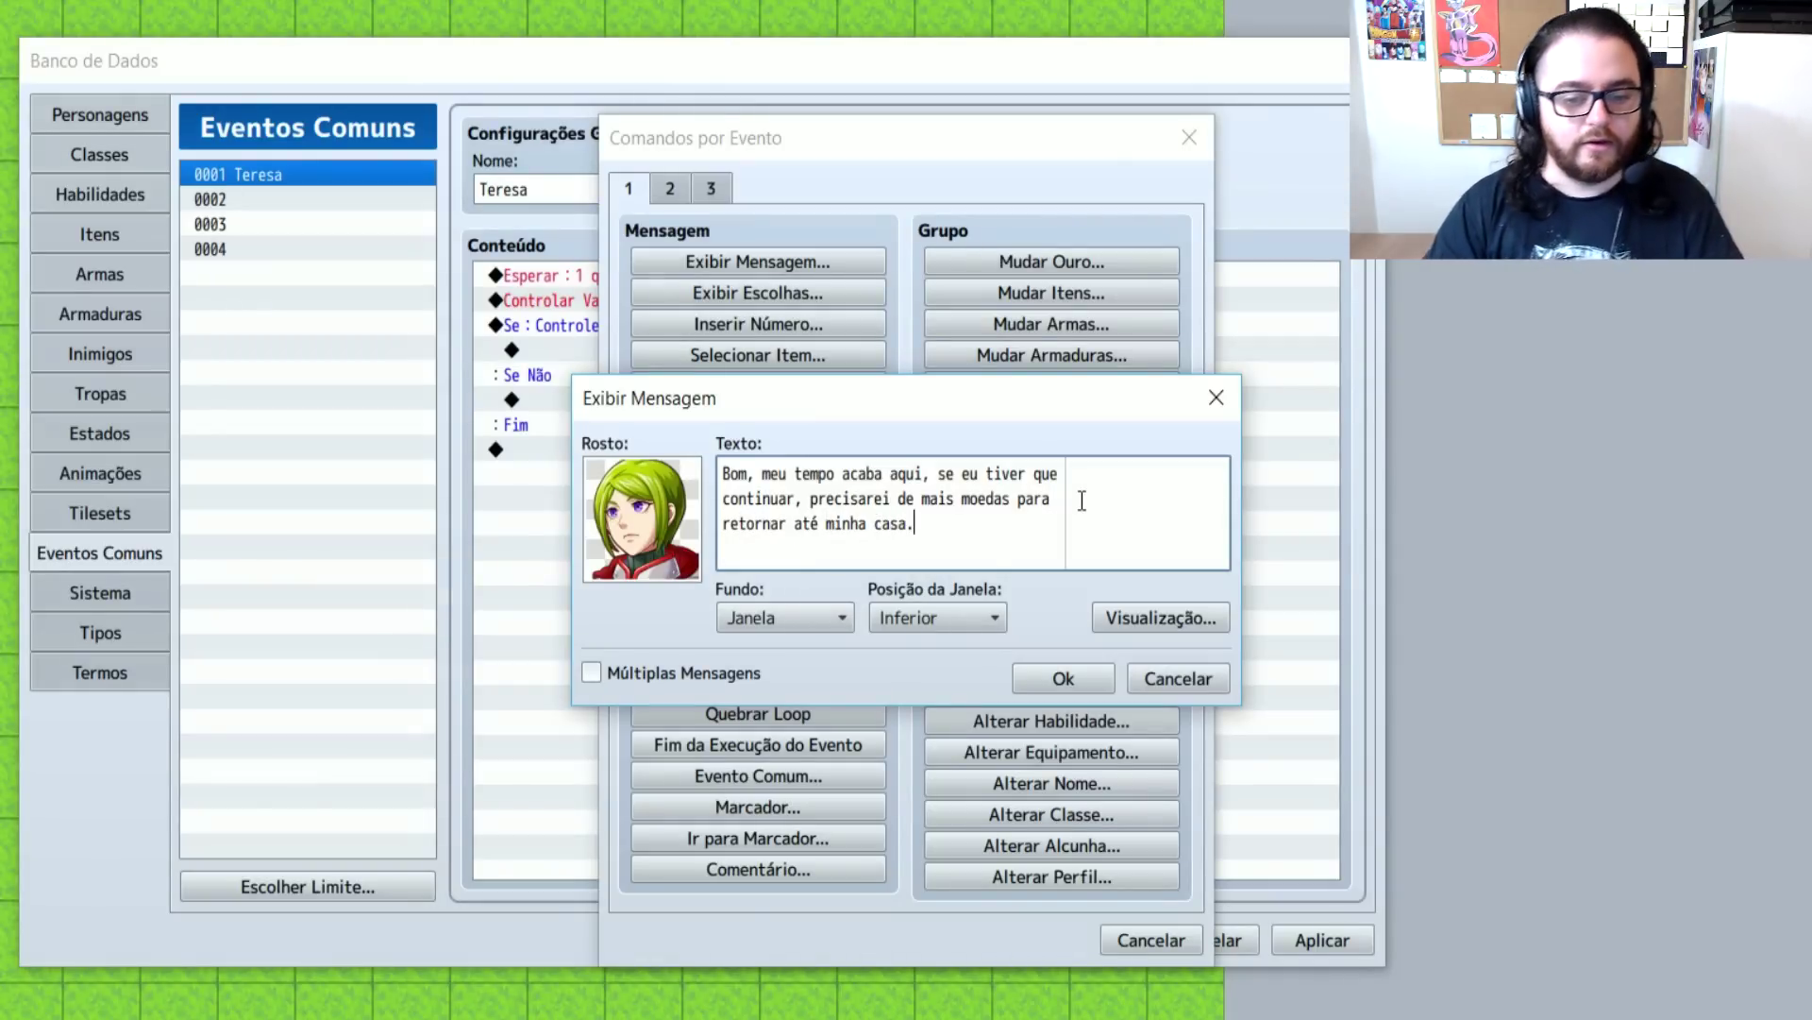
click(1076, 681)
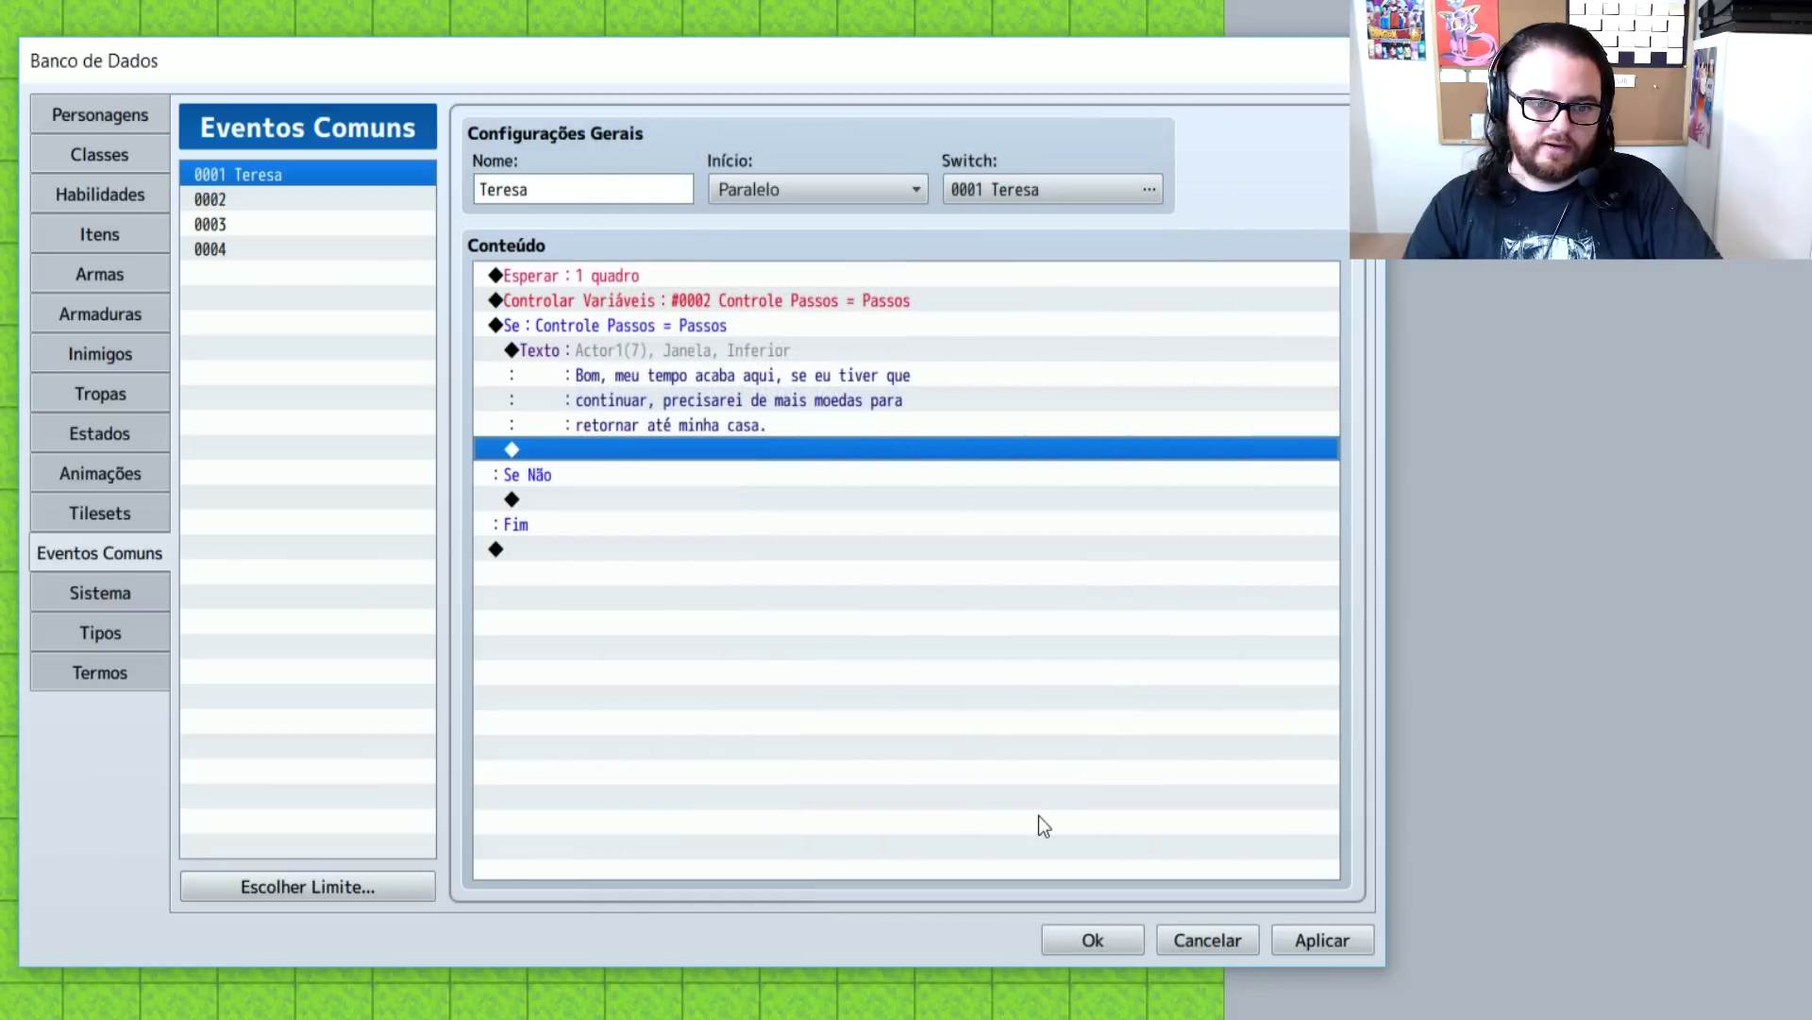
click(951, 346)
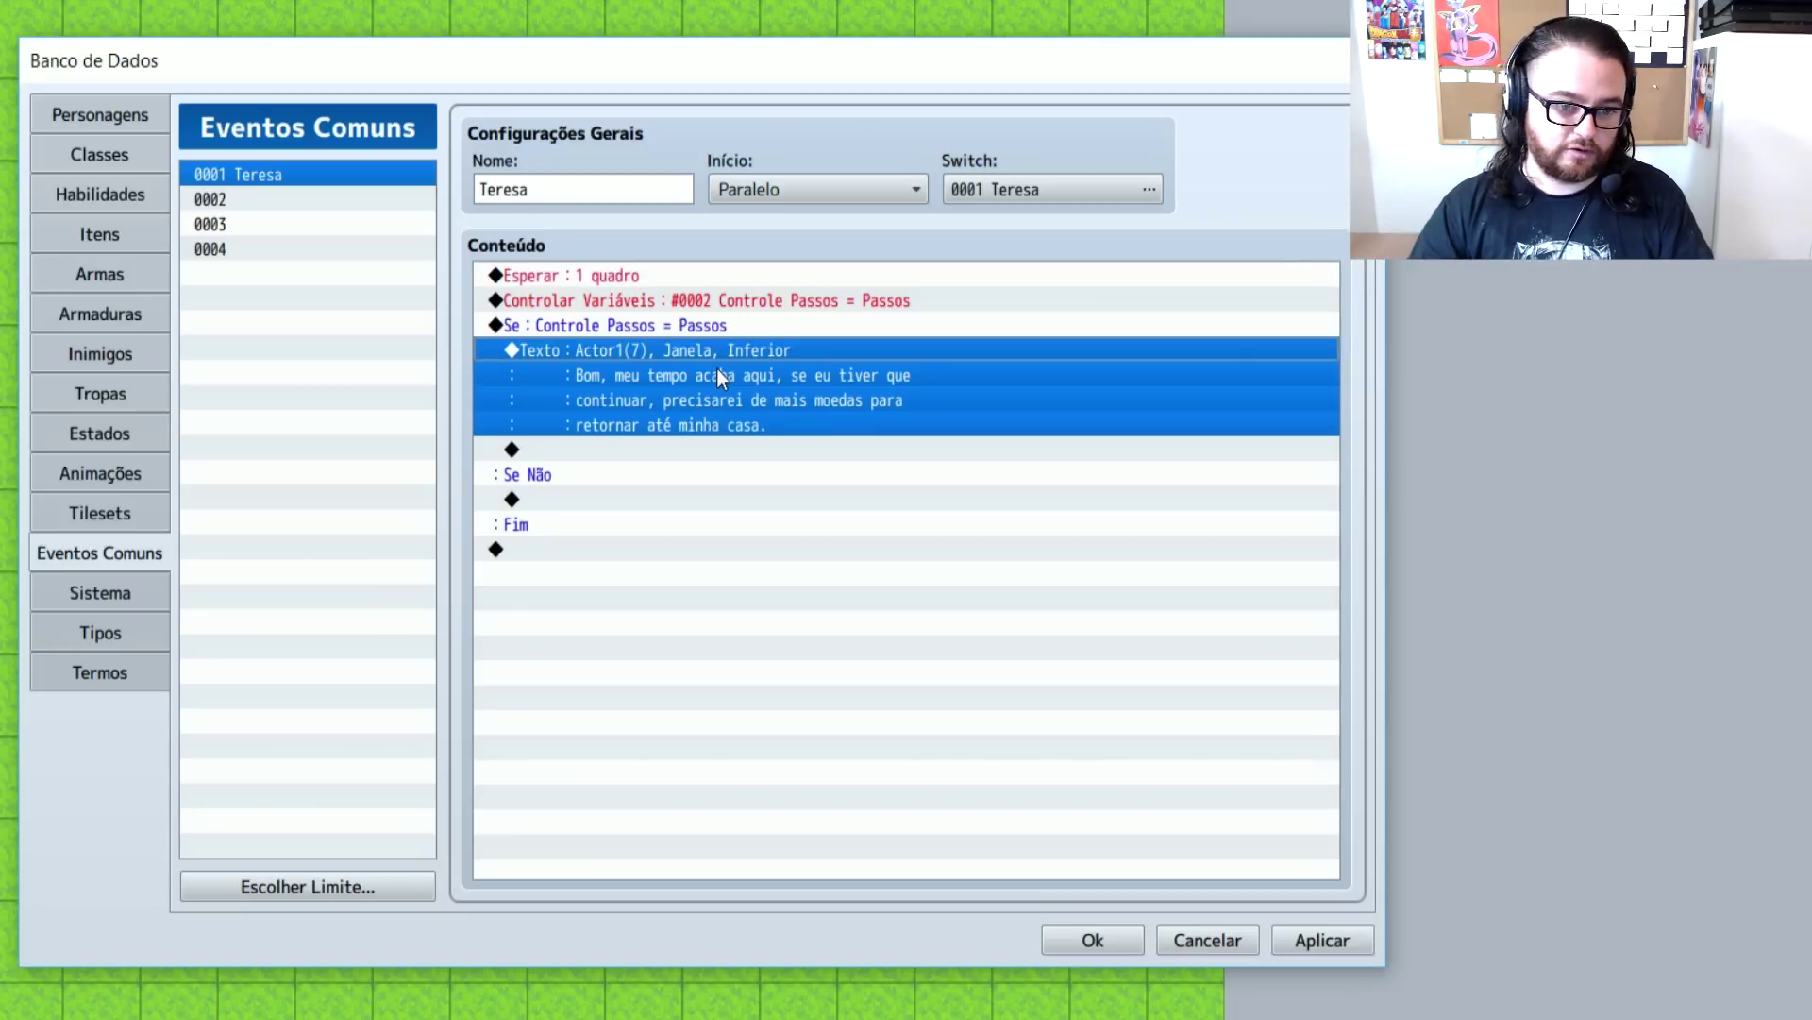
click(791, 451)
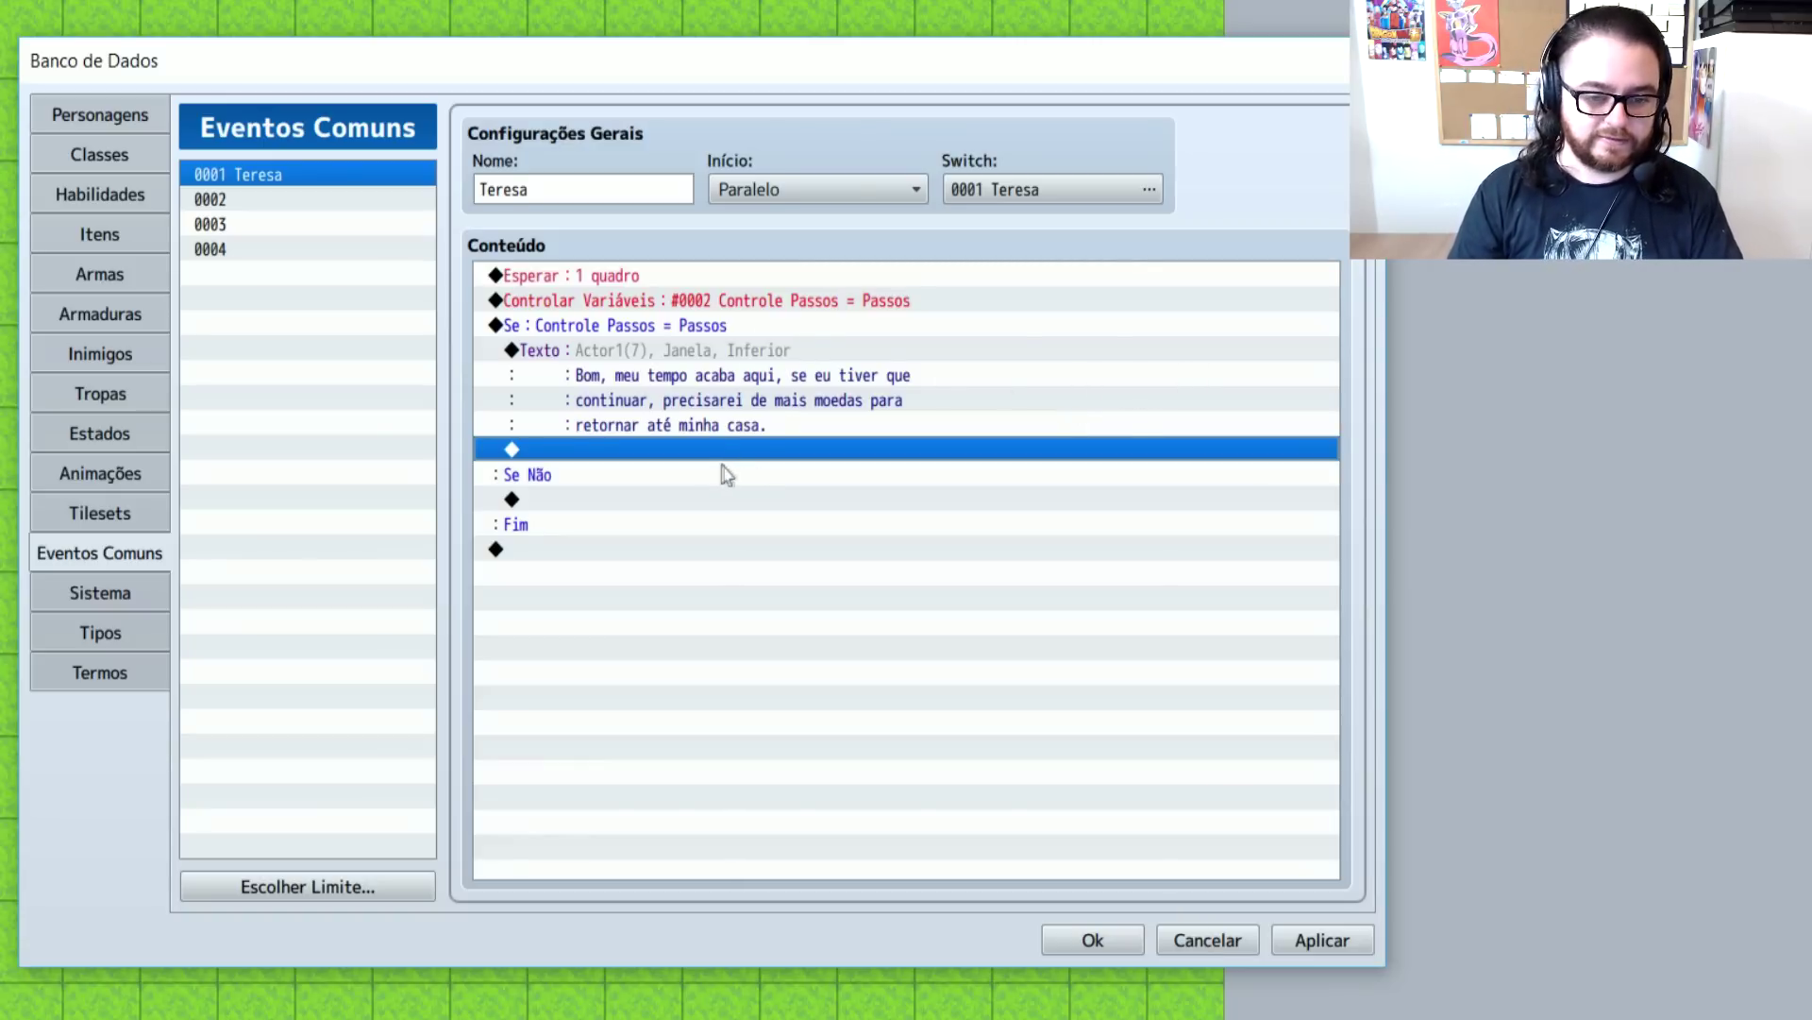
double_click(641, 450)
key(Escape)
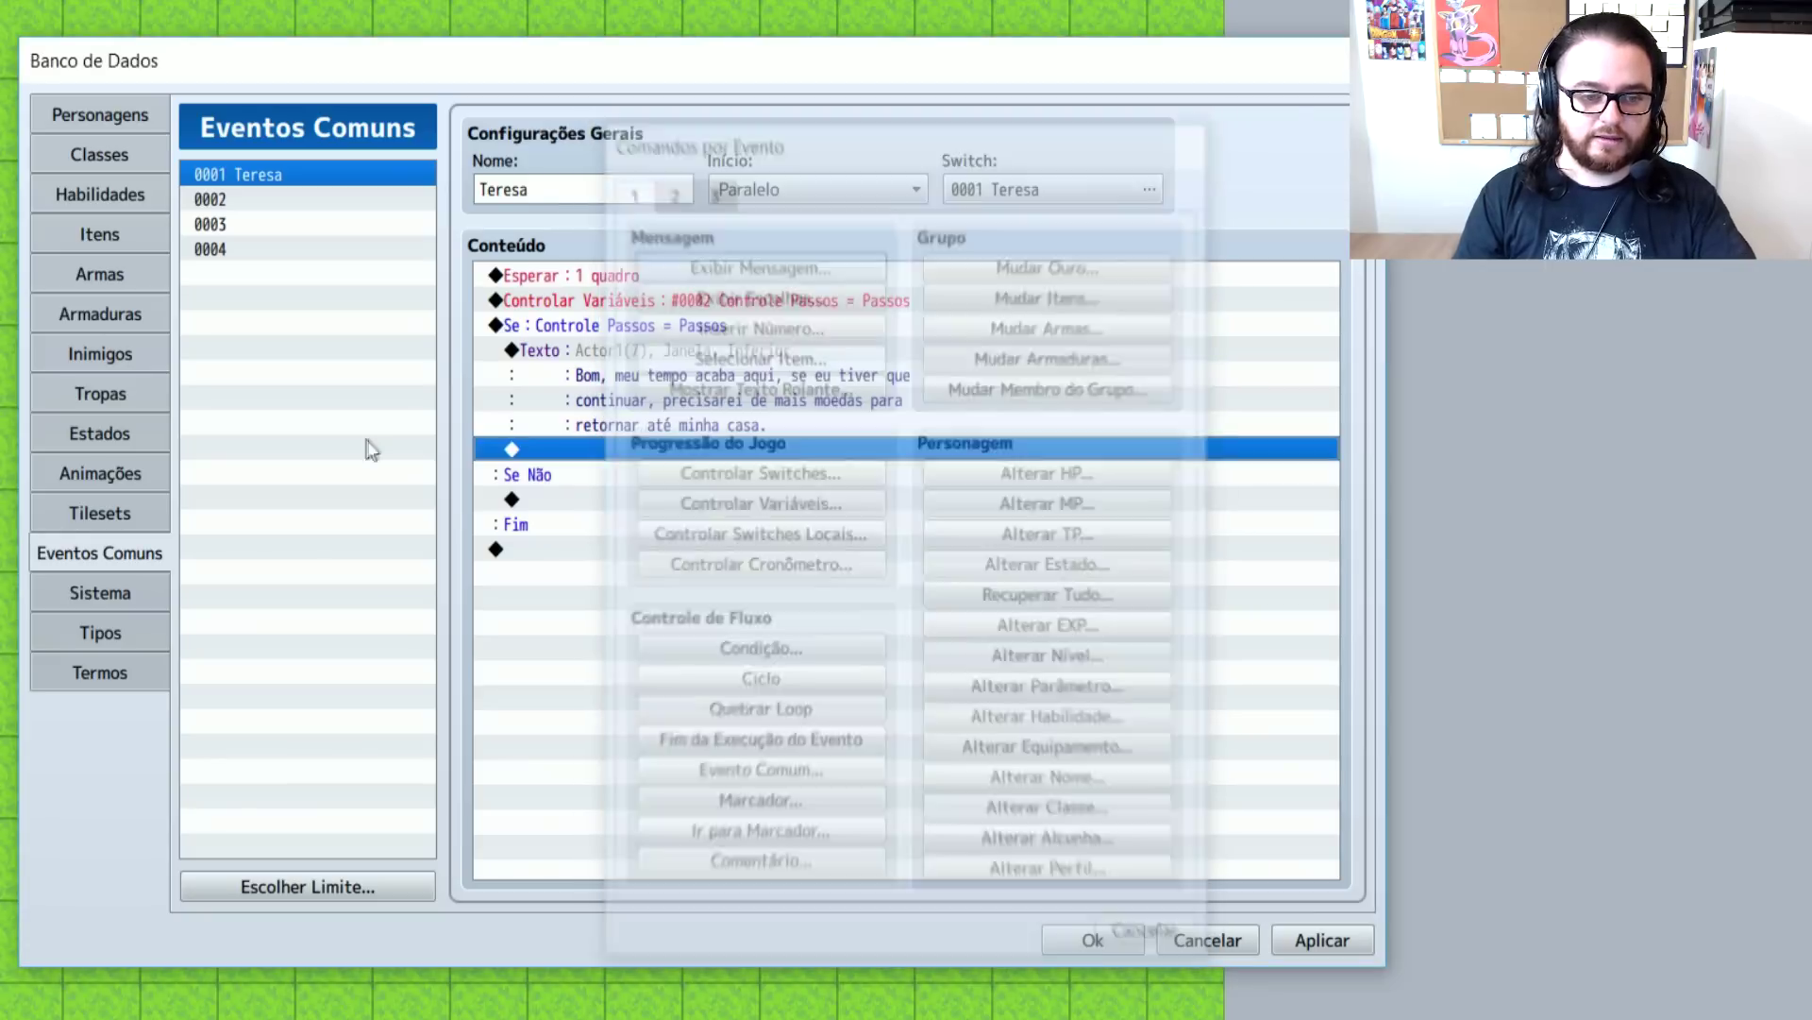
Duplicate the message directly below itself and change the copy's text to "Deseja que eu continue lhe acompanhando?"
click(574, 348)
click(604, 444)
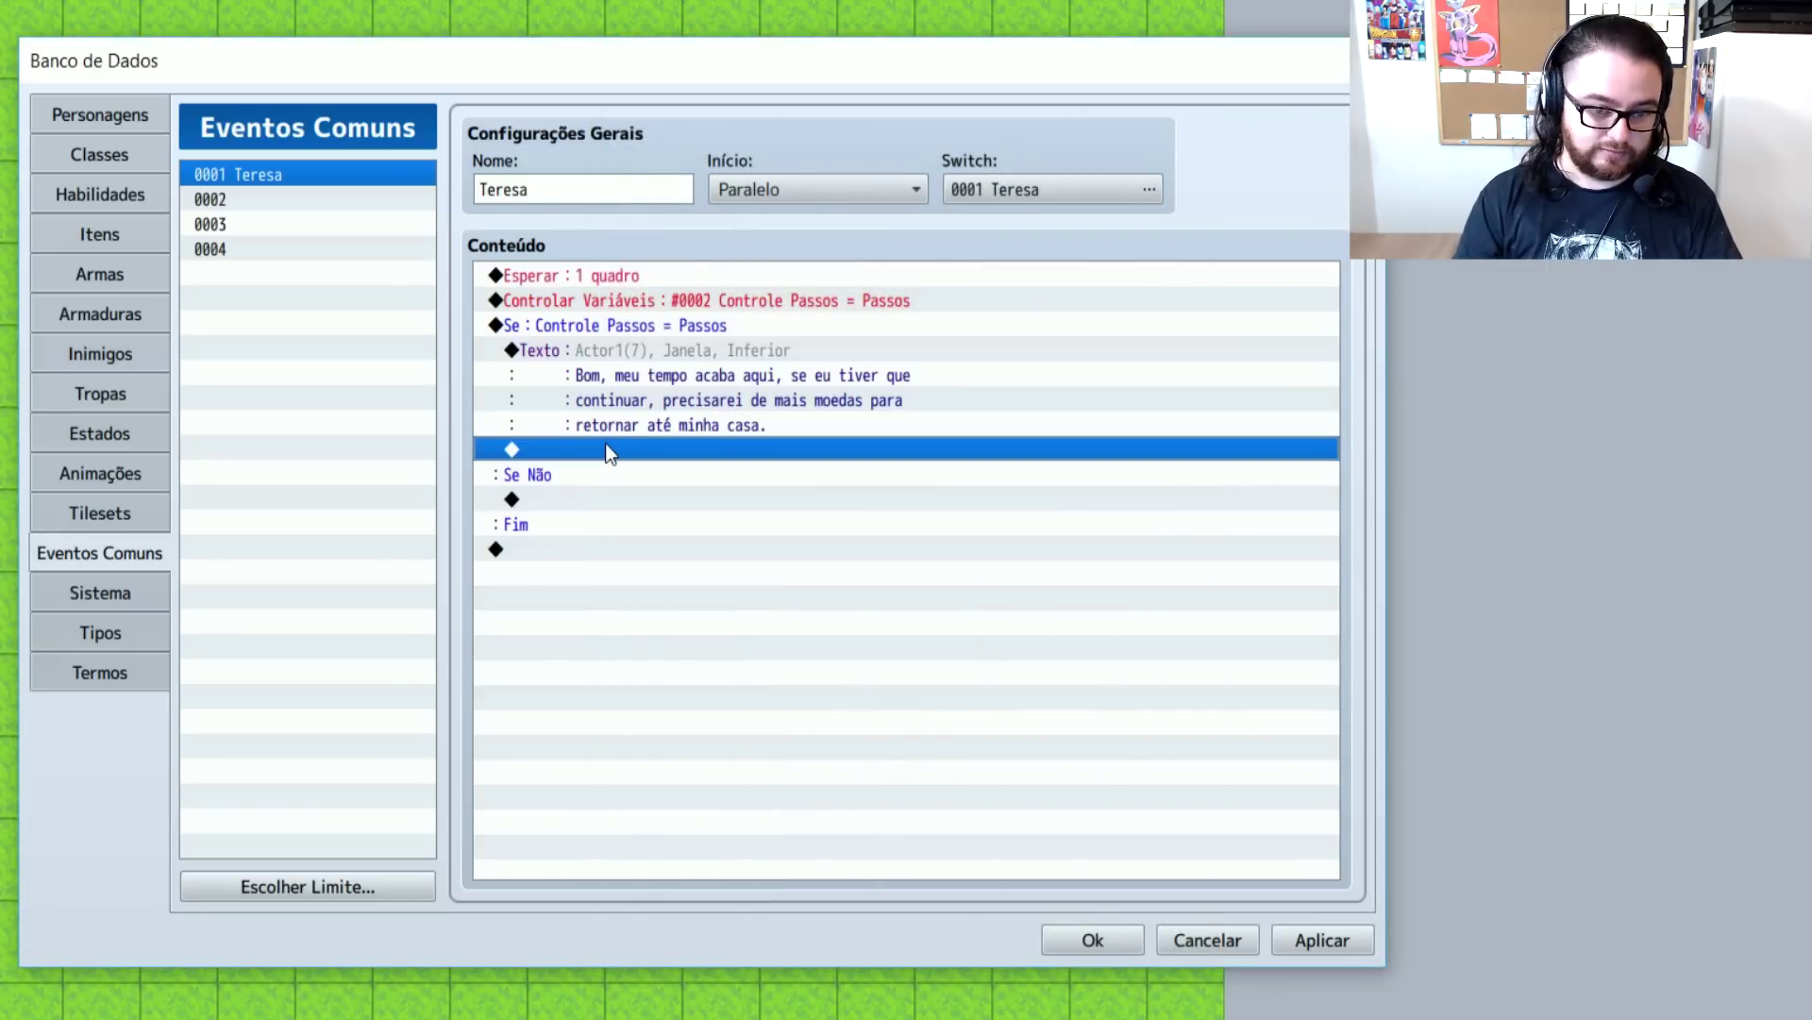
key(ctrl+v)
double_click(604, 444)
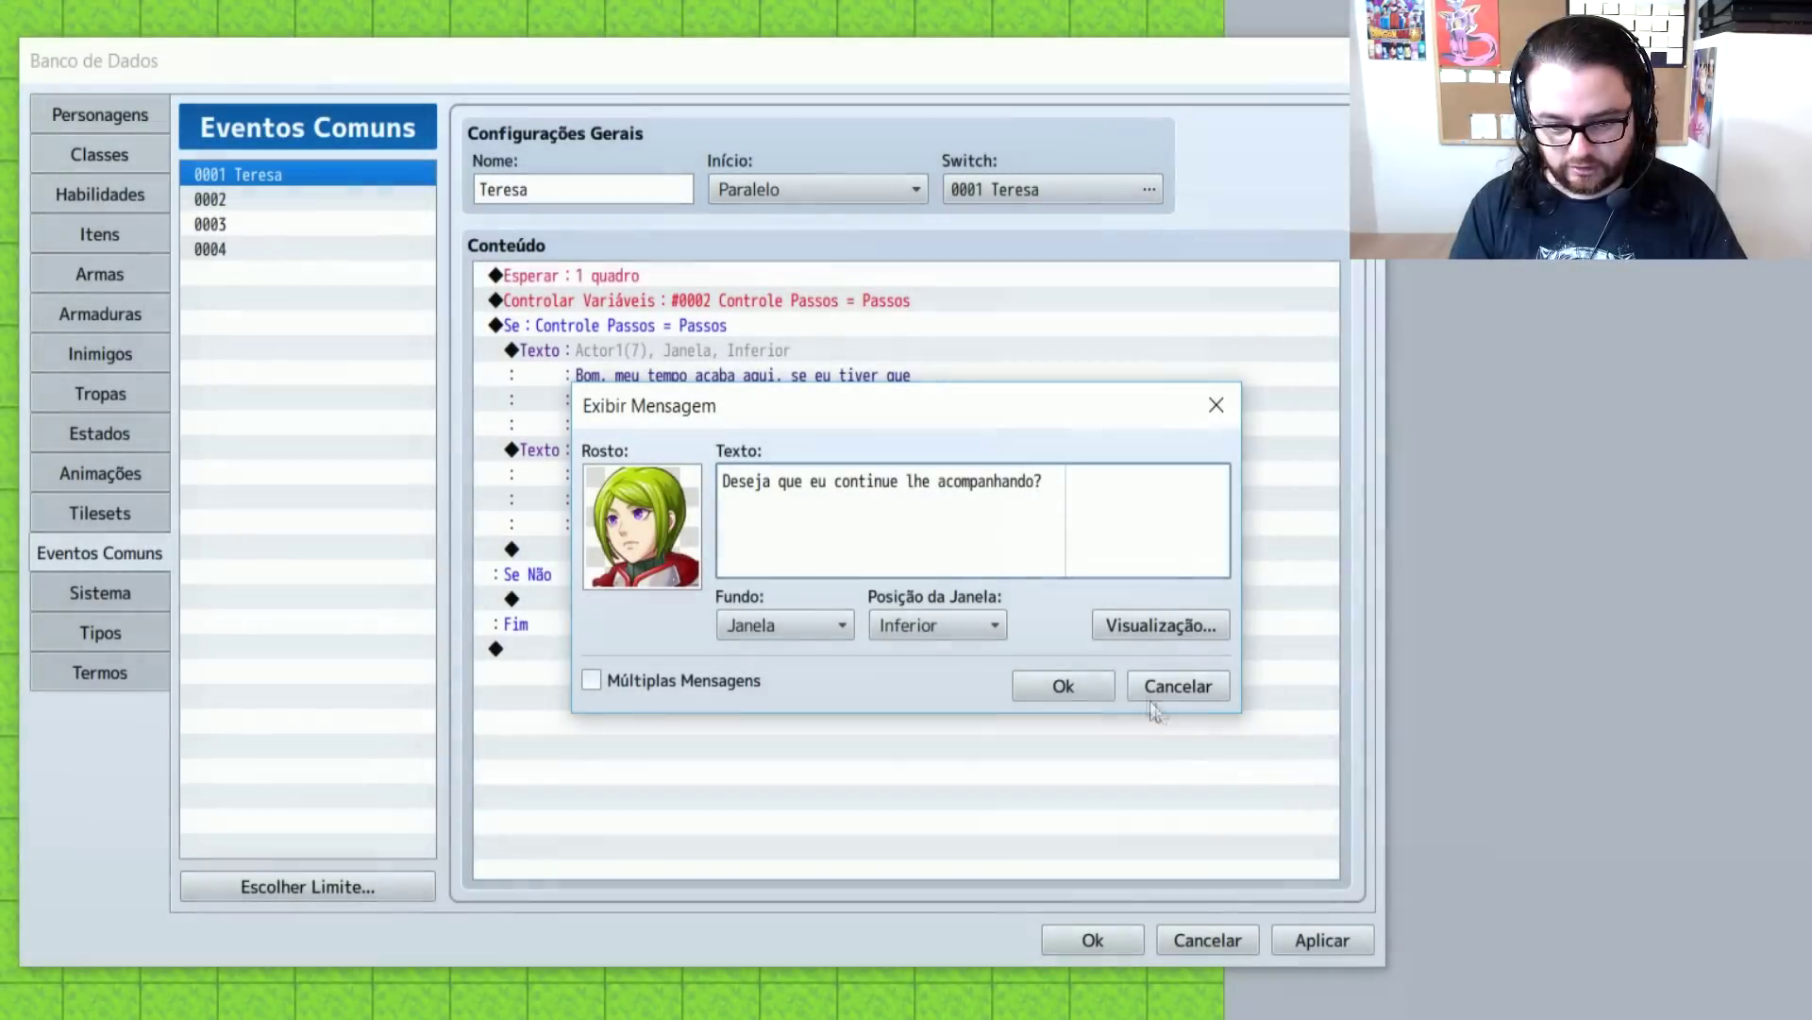
click(1063, 685)
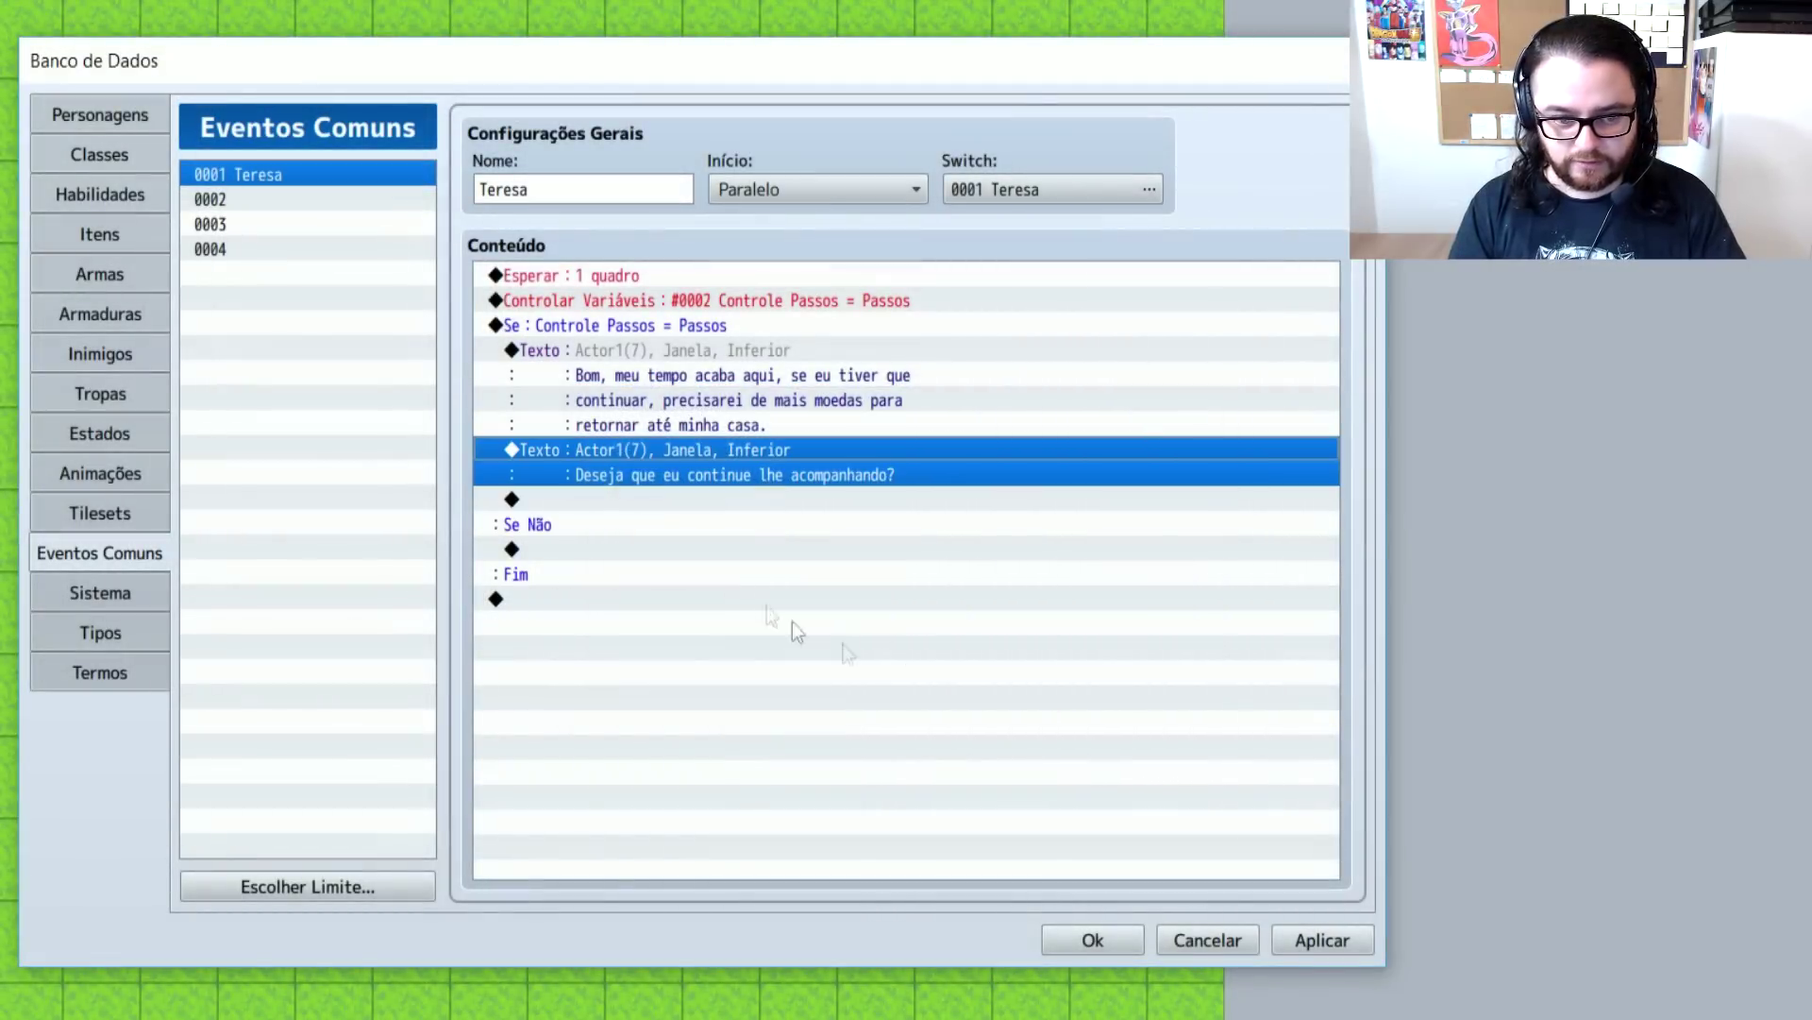
Insert an Exibir Escolhas command with the choices Sim and Não after the "Deseja que eu continue lhe acompanhando?" message
click(695, 514)
double_click(695, 500)
click(721, 294)
click(959, 699)
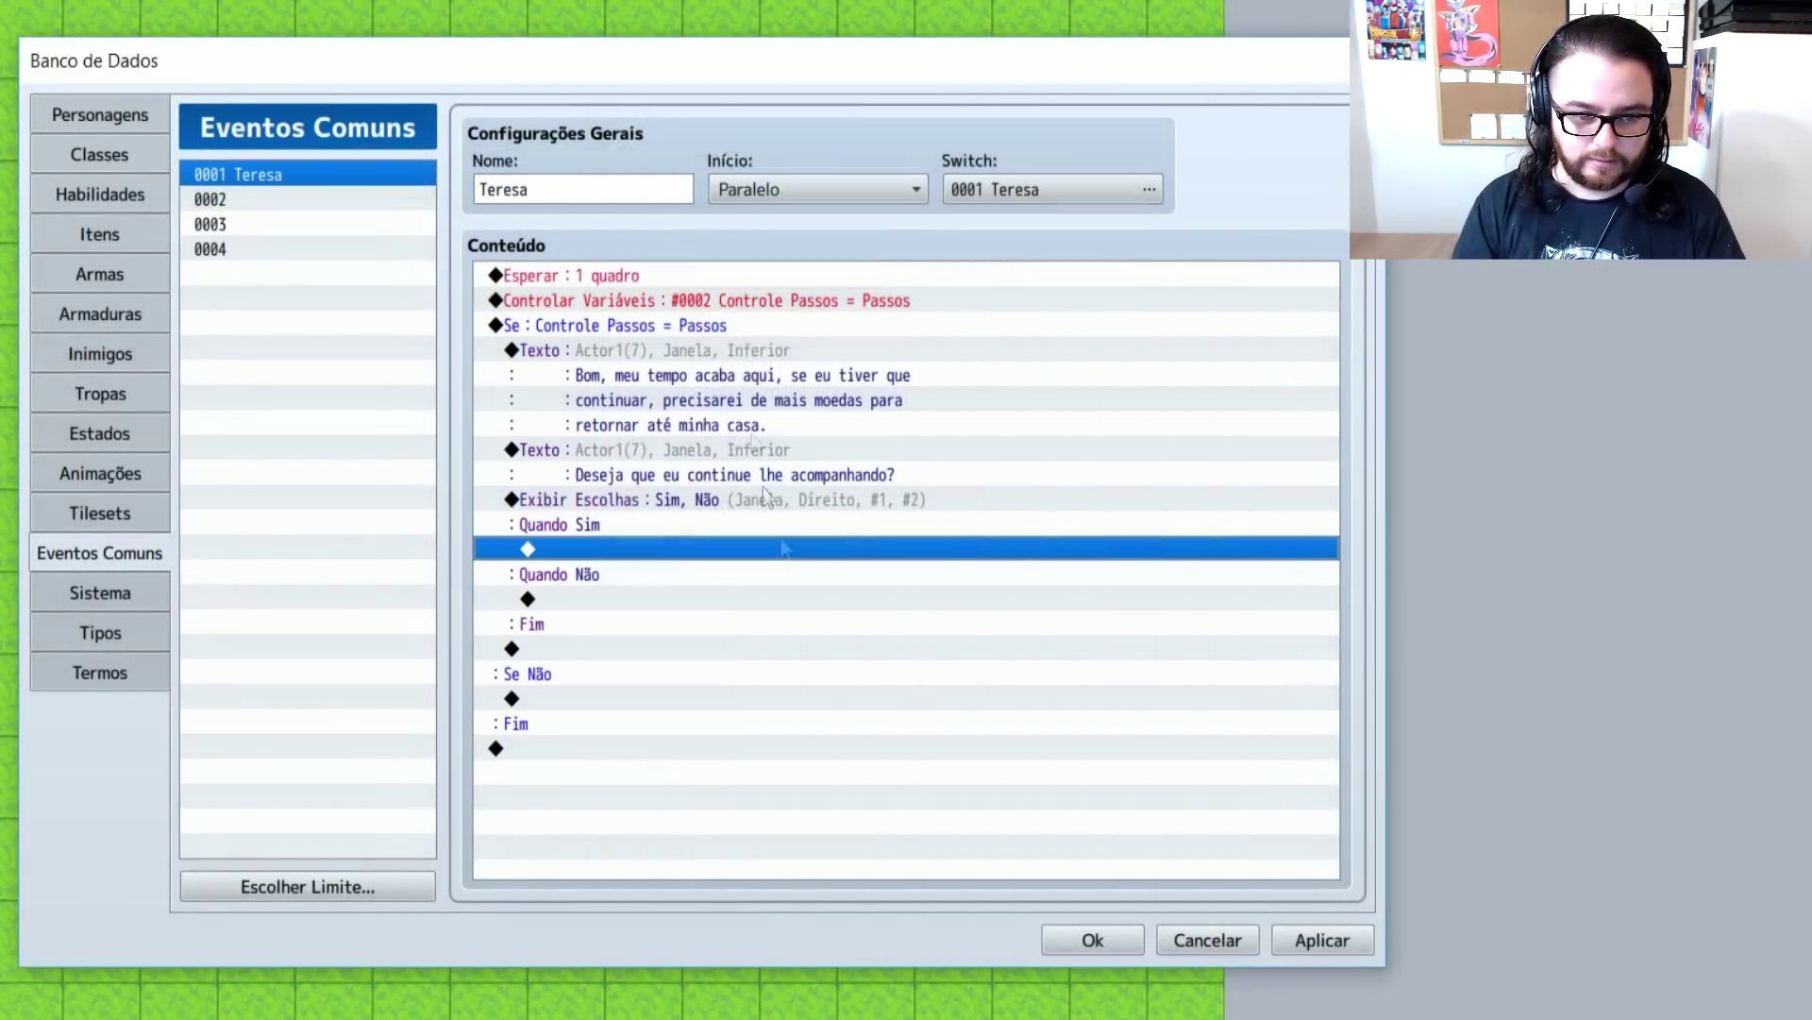
click(578, 474)
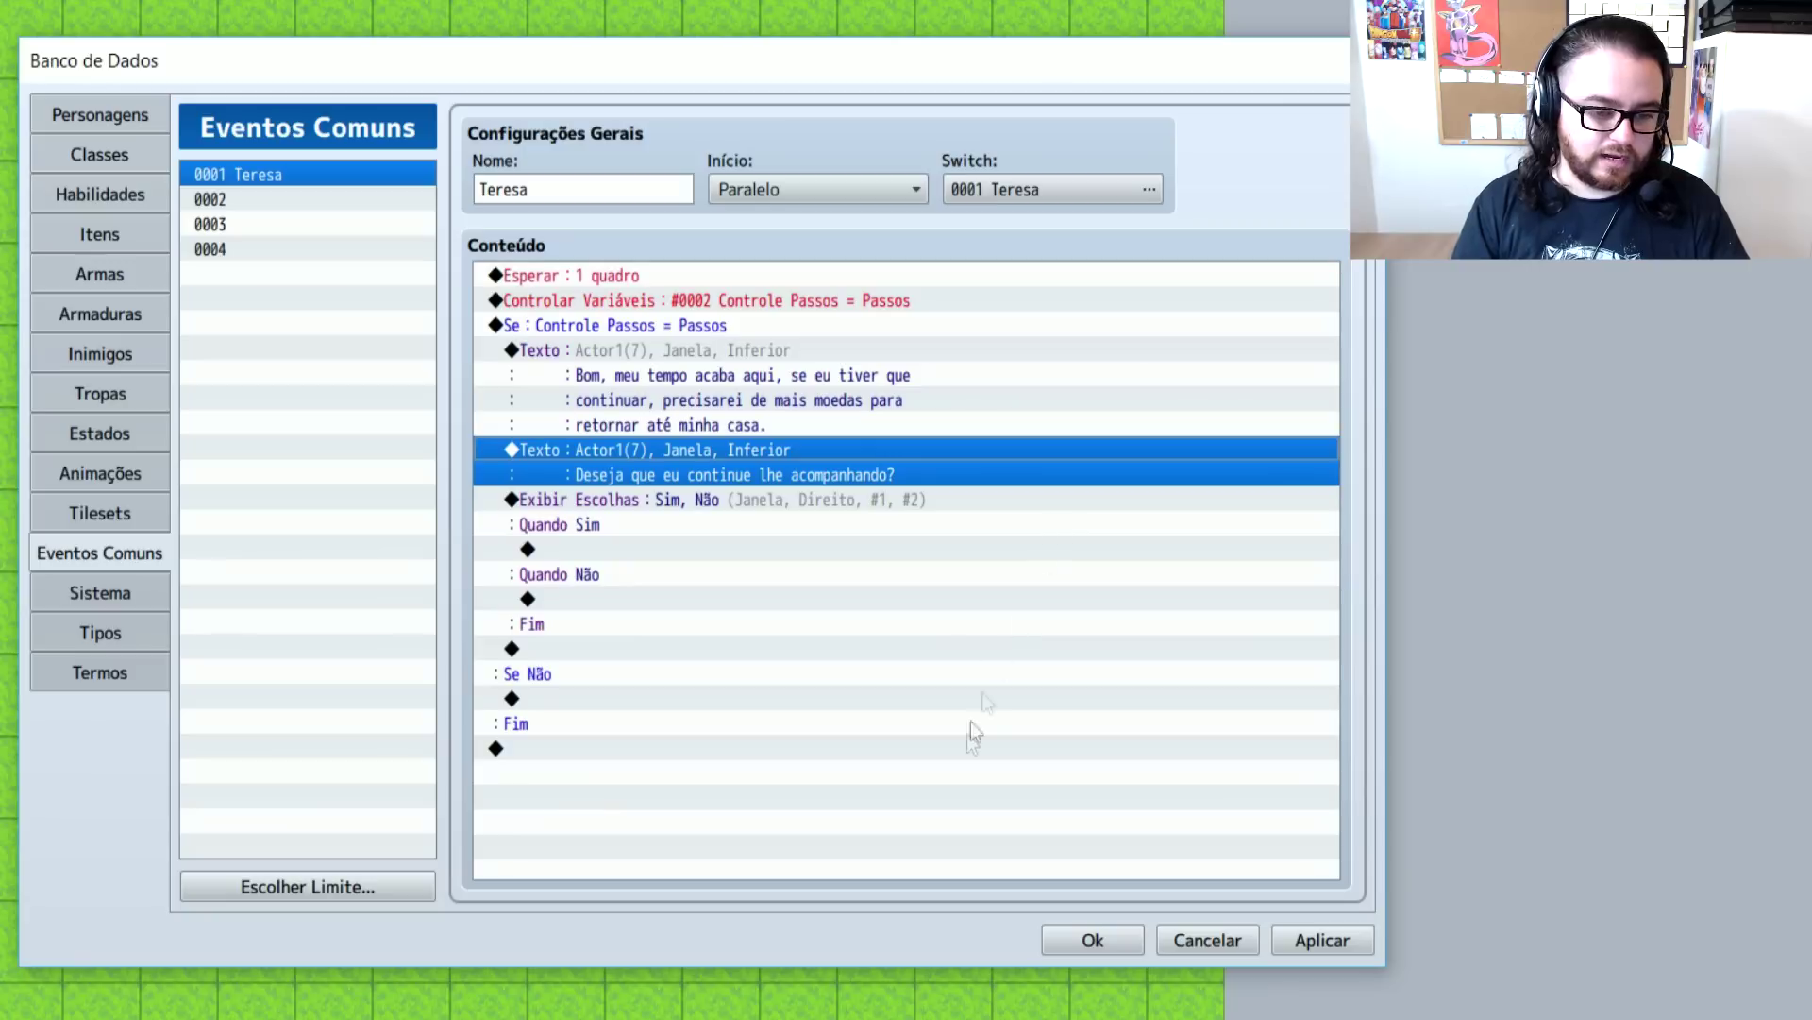
Paste the copied Actor1(7) message into the Quando Não branch and change its text to "Ok, nos vemos por ai!"
click(591, 583)
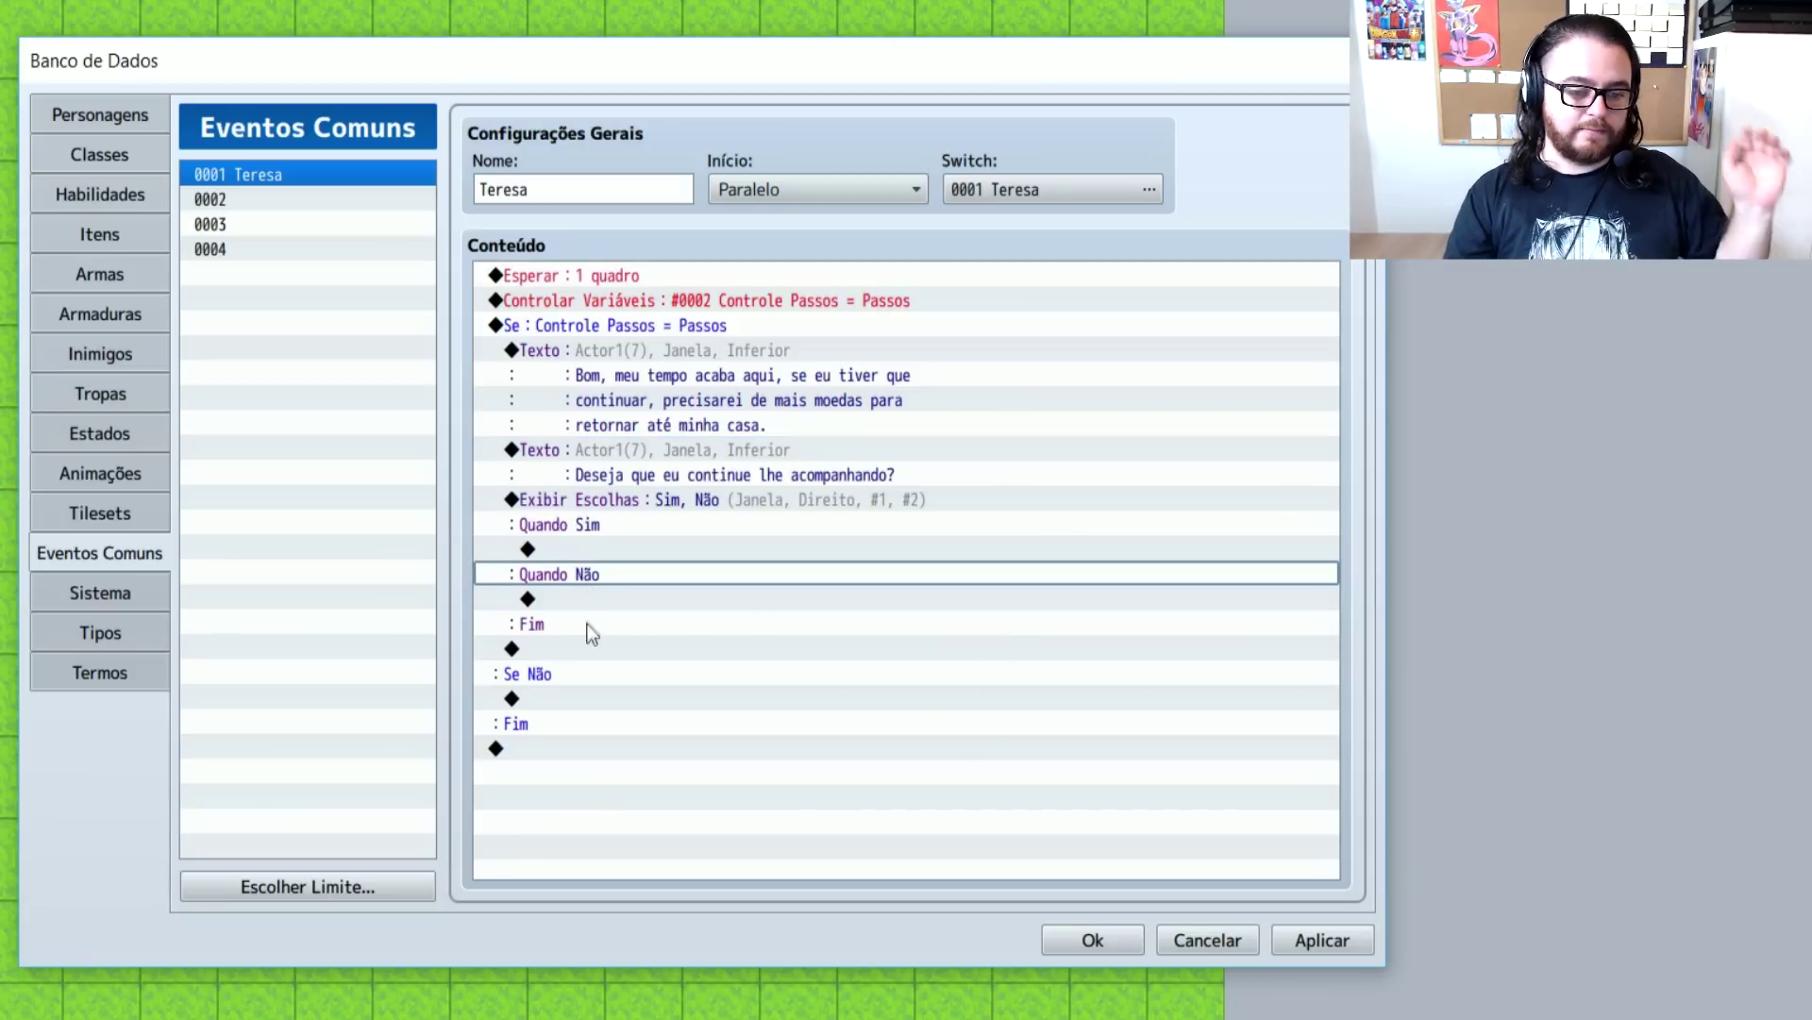
click(602, 601)
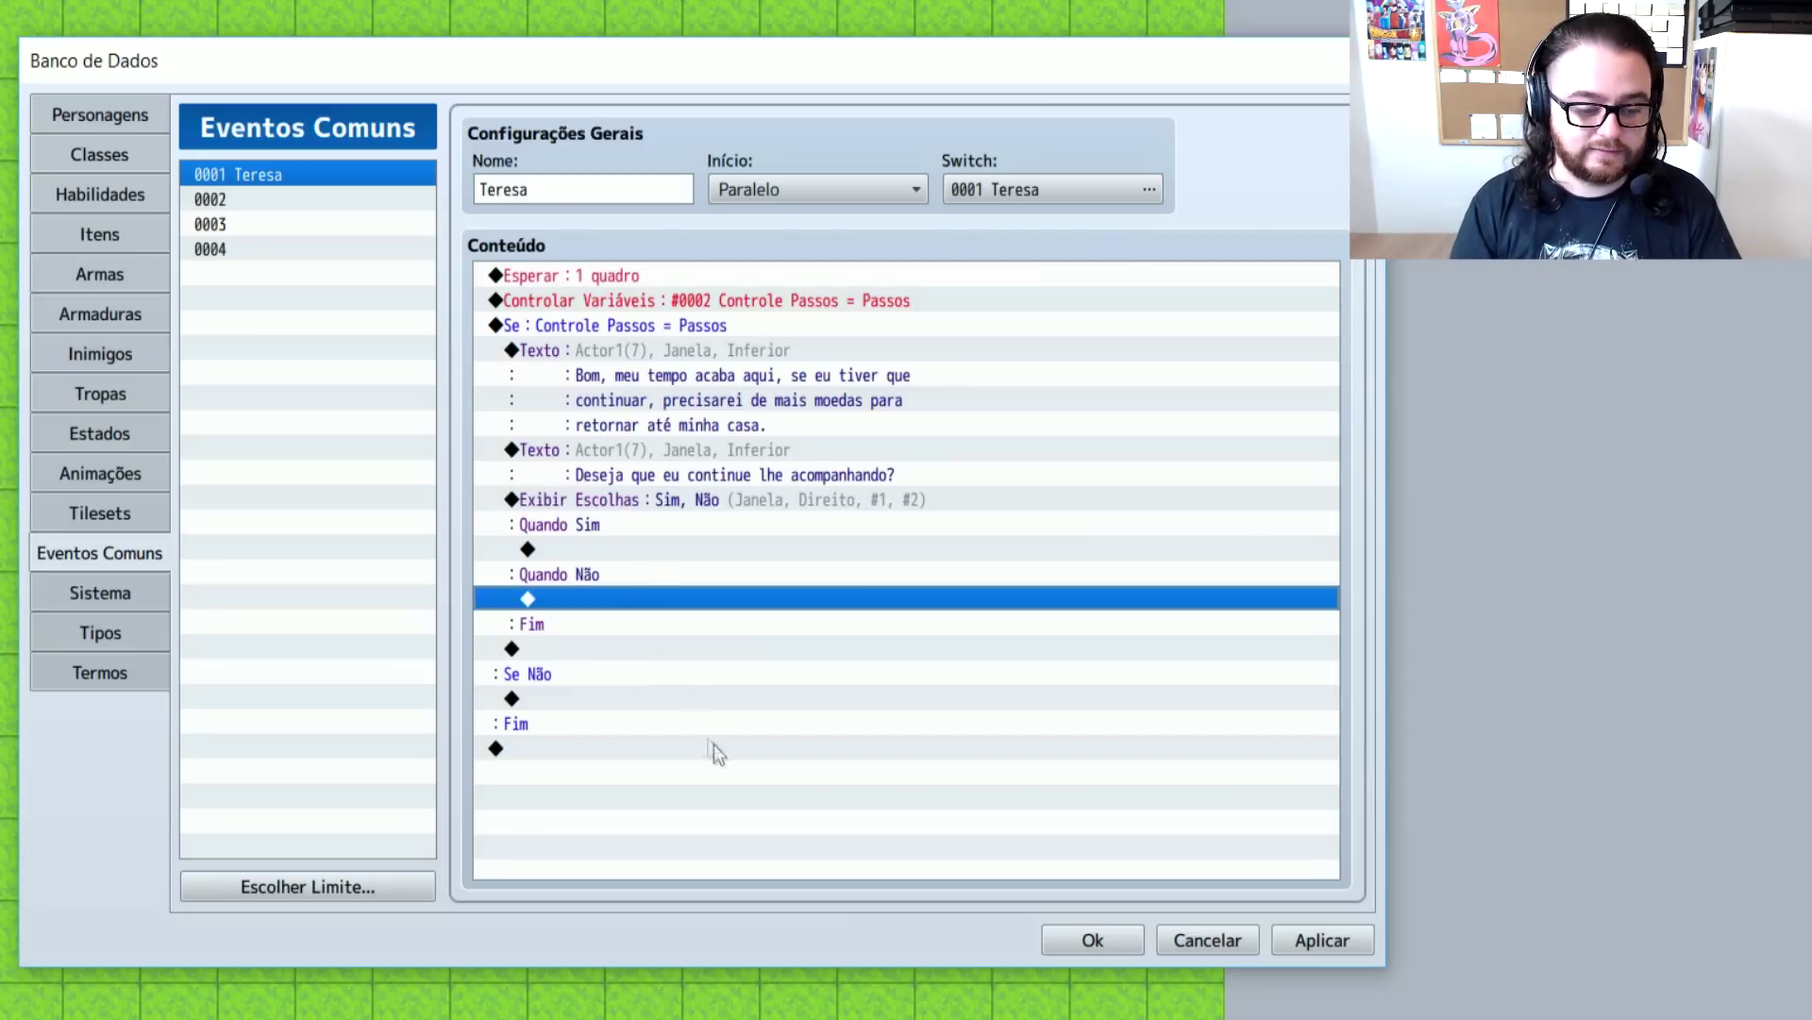
key(ctrl+v)
click(682, 595)
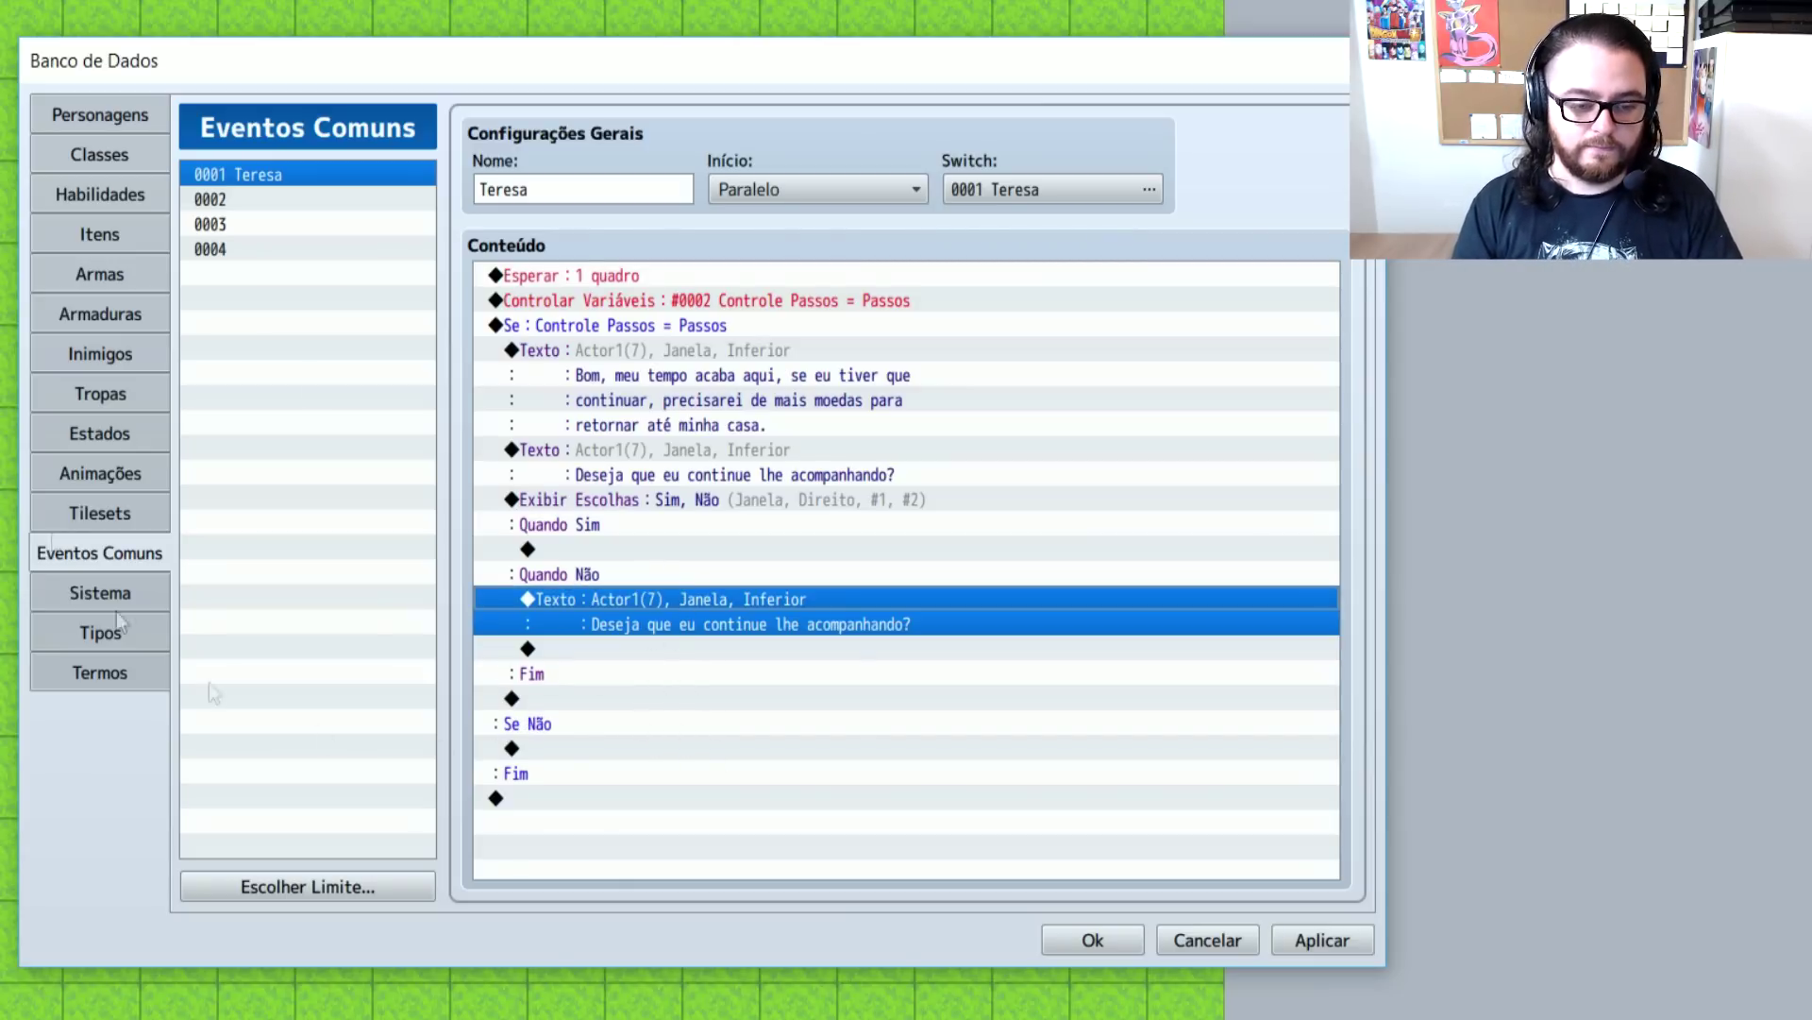
key(Return)
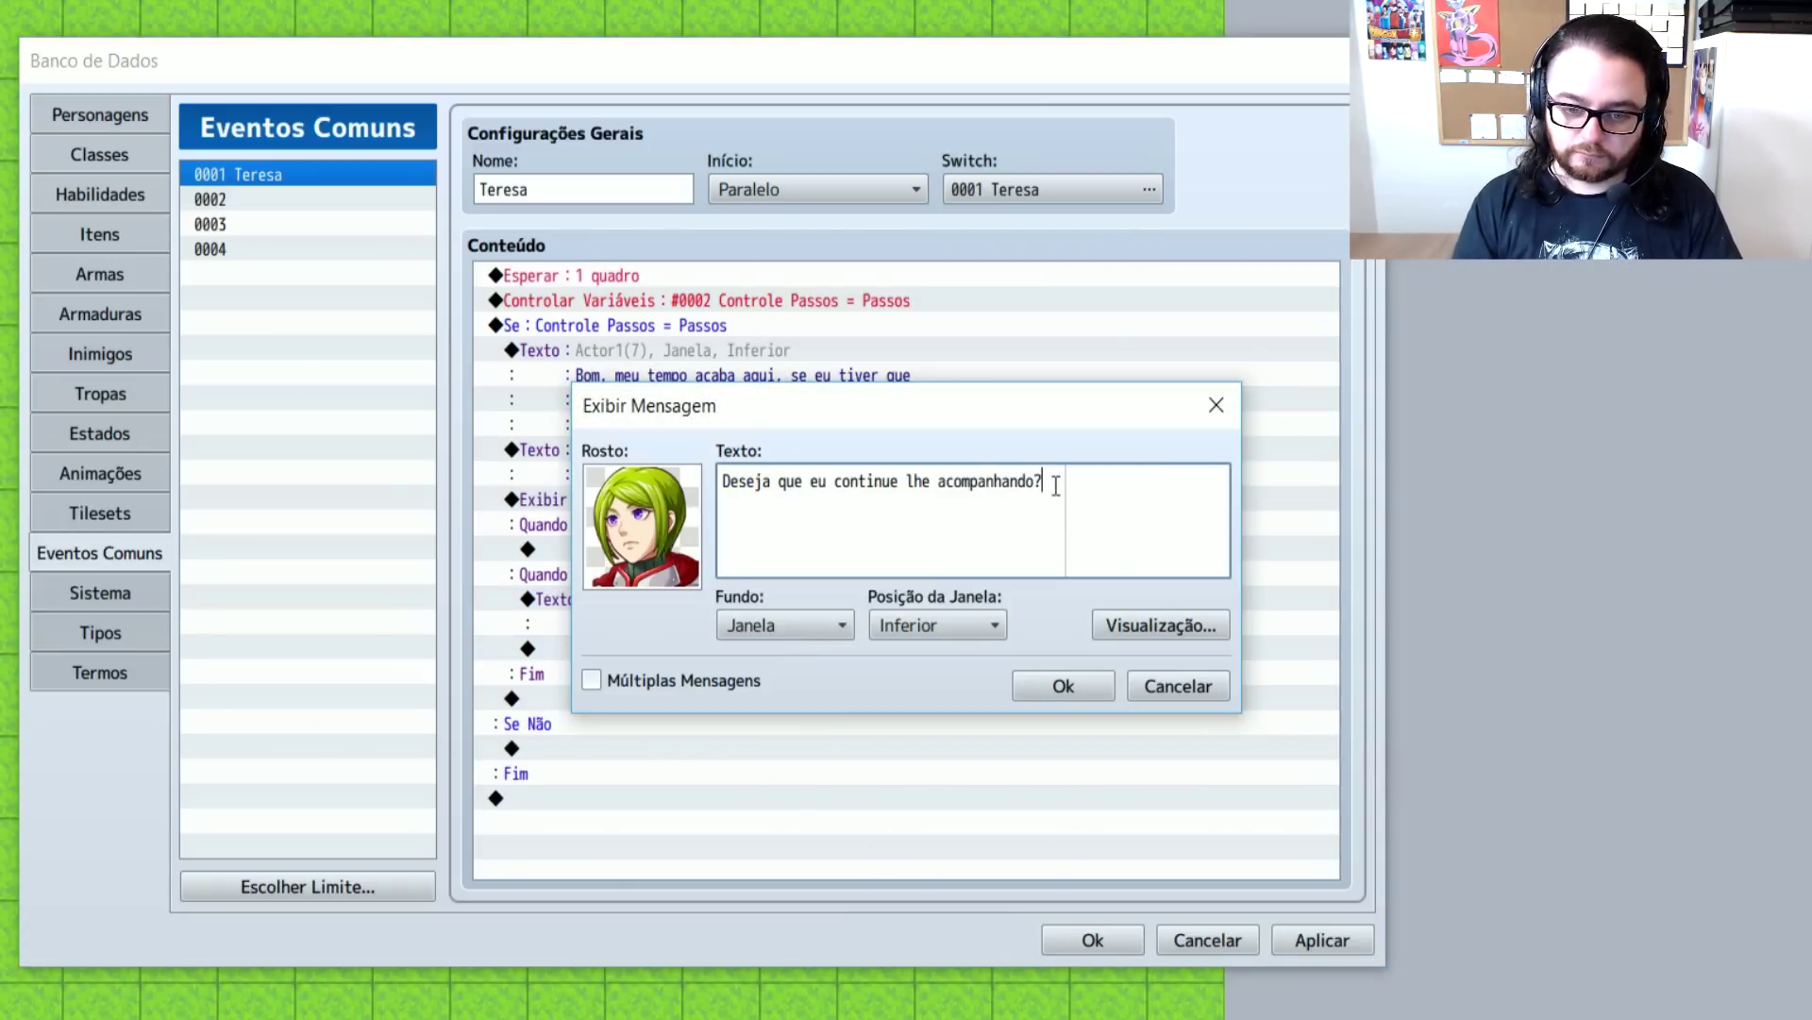
drag(1055, 485, 288, 479)
text(Ok, nos vemos por ai!)
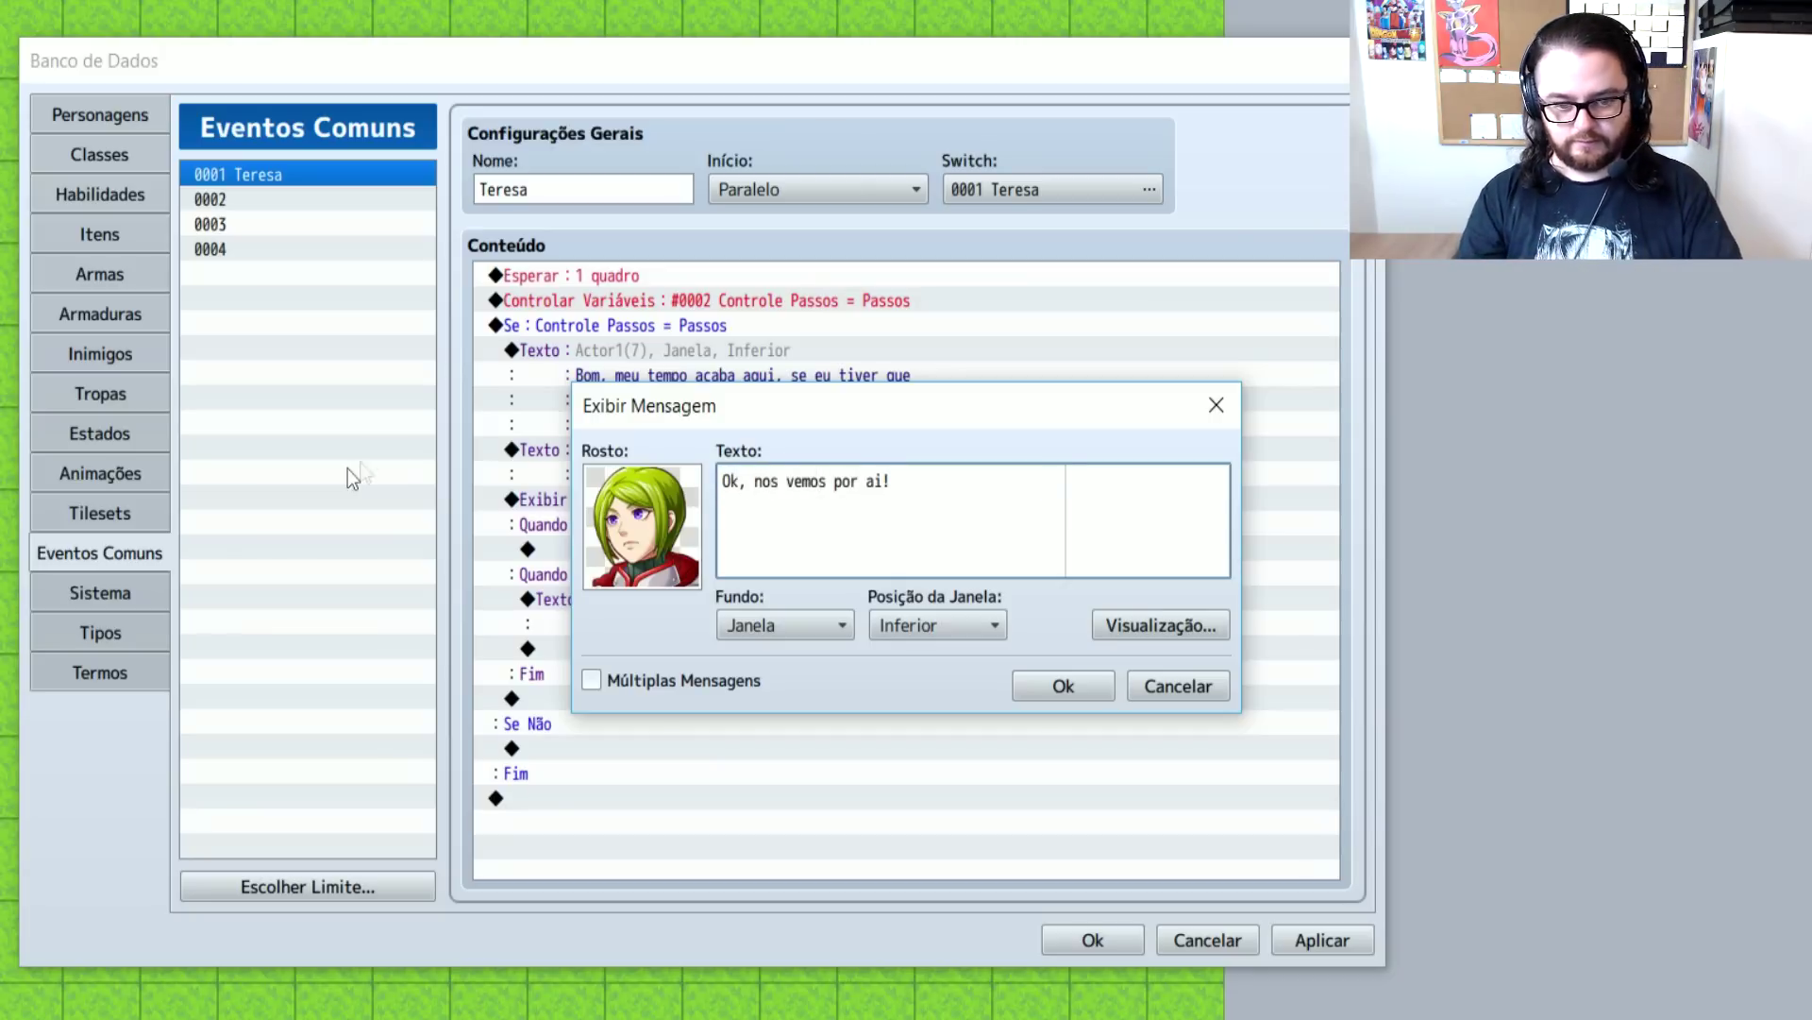
click(1036, 686)
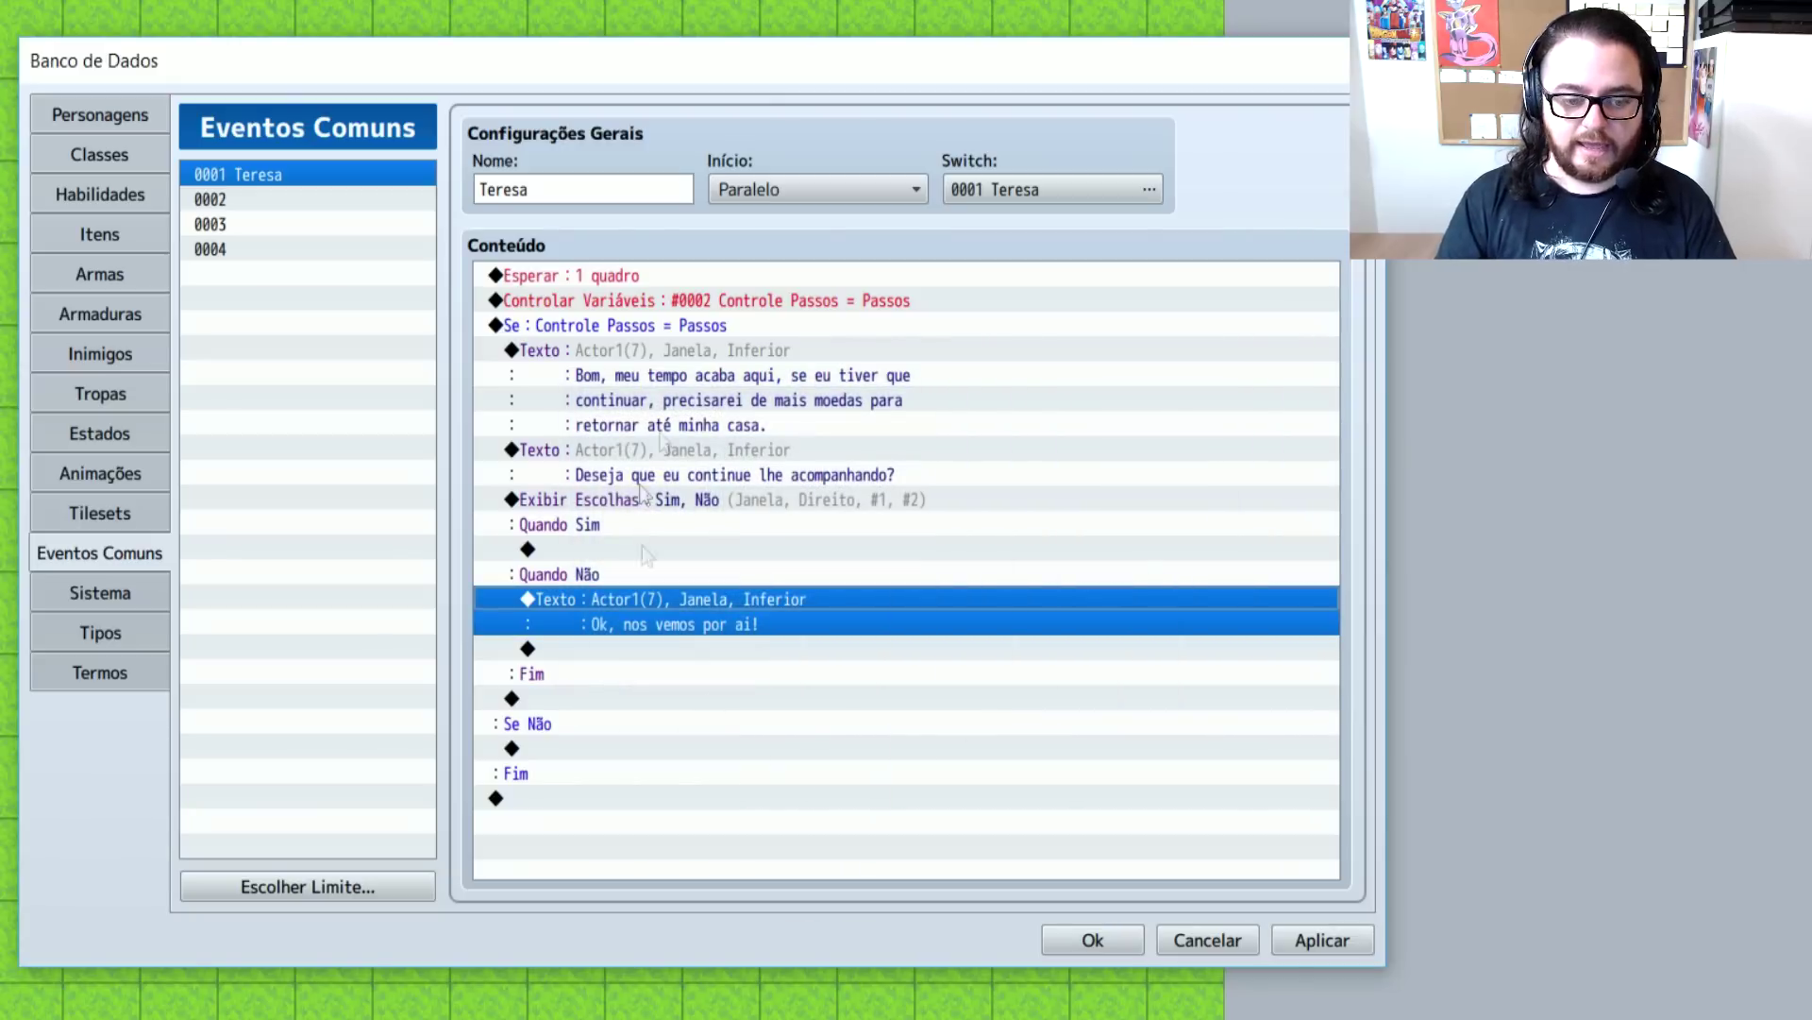
Add a Mudar Membro do Grupo command that removes Teresa after the farewell message in the Quando Não branch
click(639, 650)
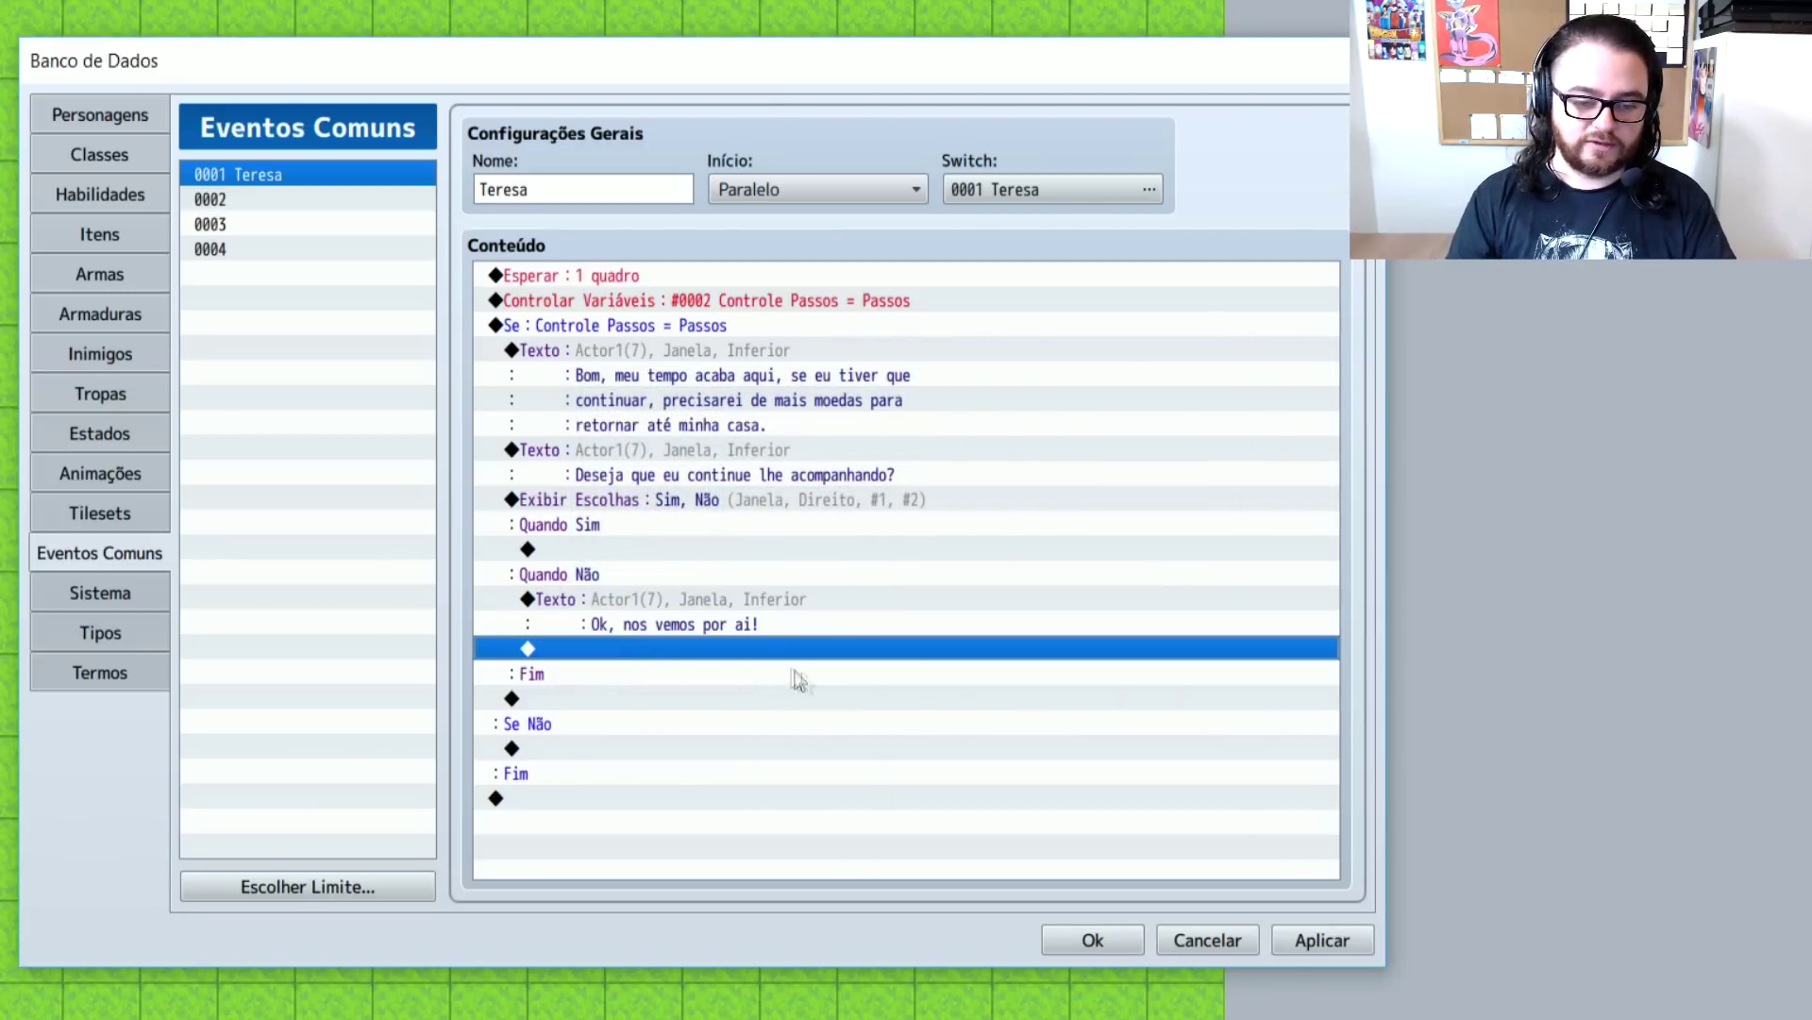
double_click(776, 661)
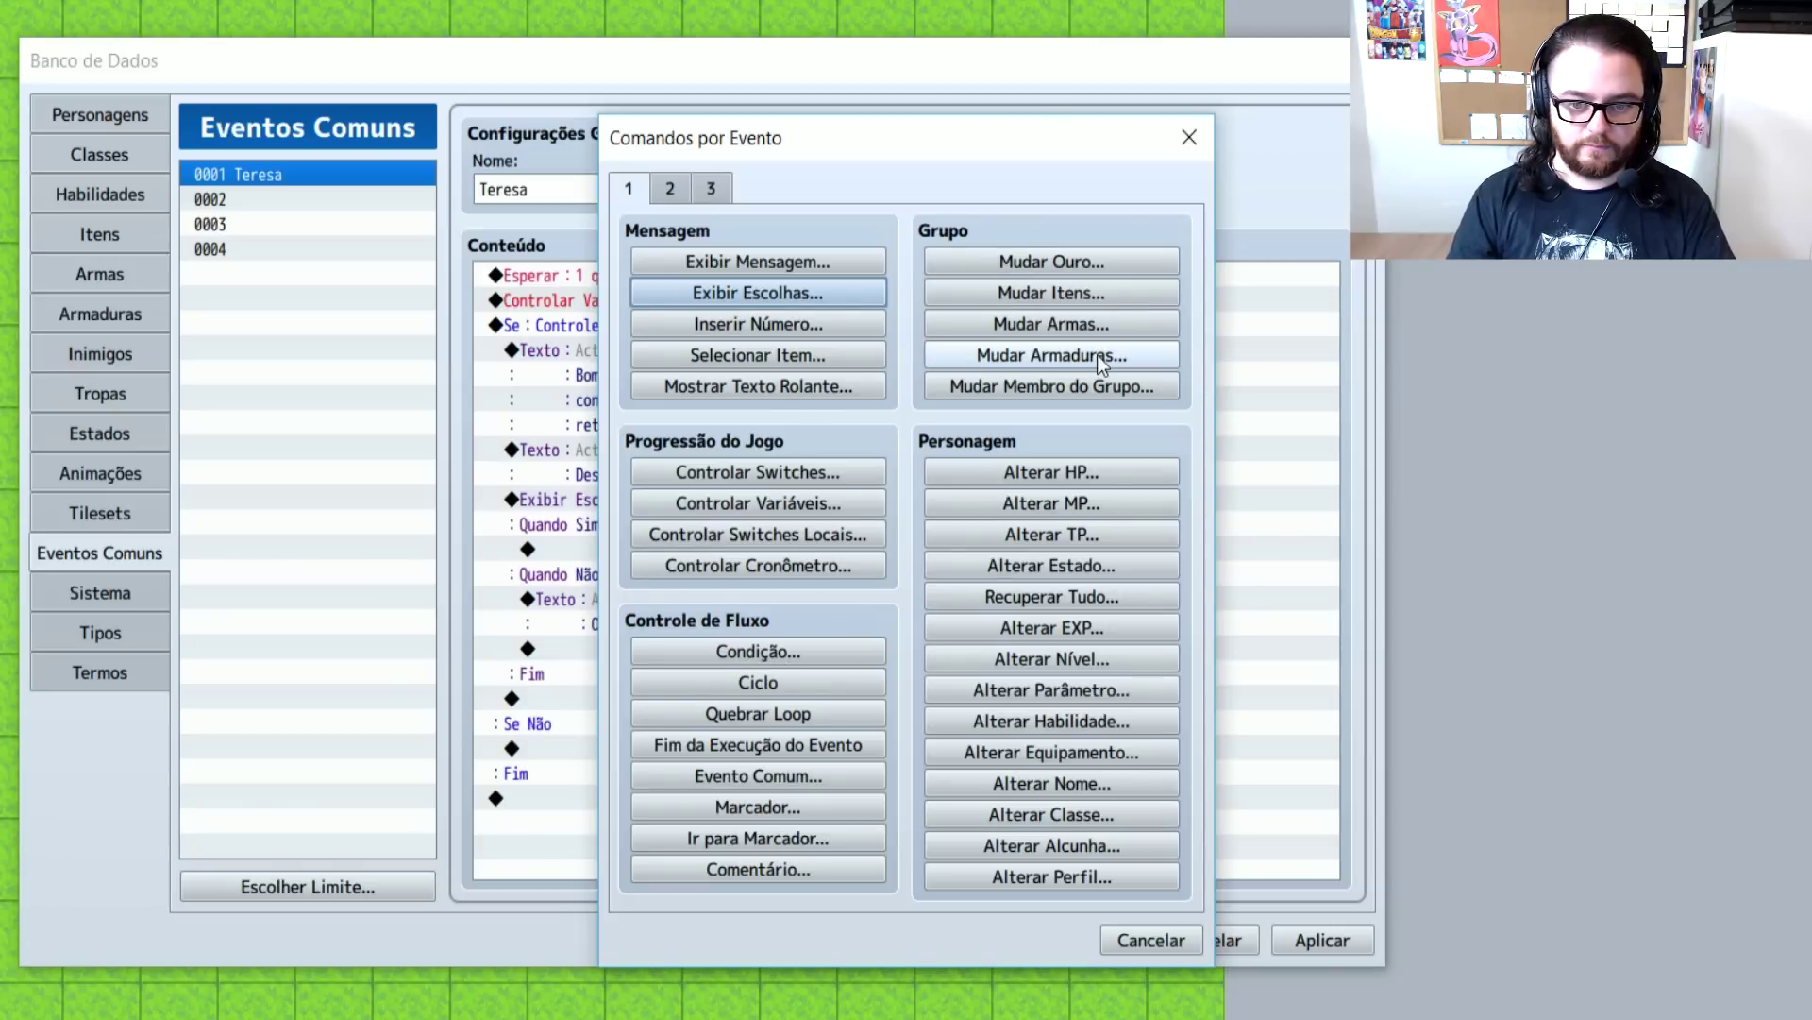
click(1101, 391)
click(922, 570)
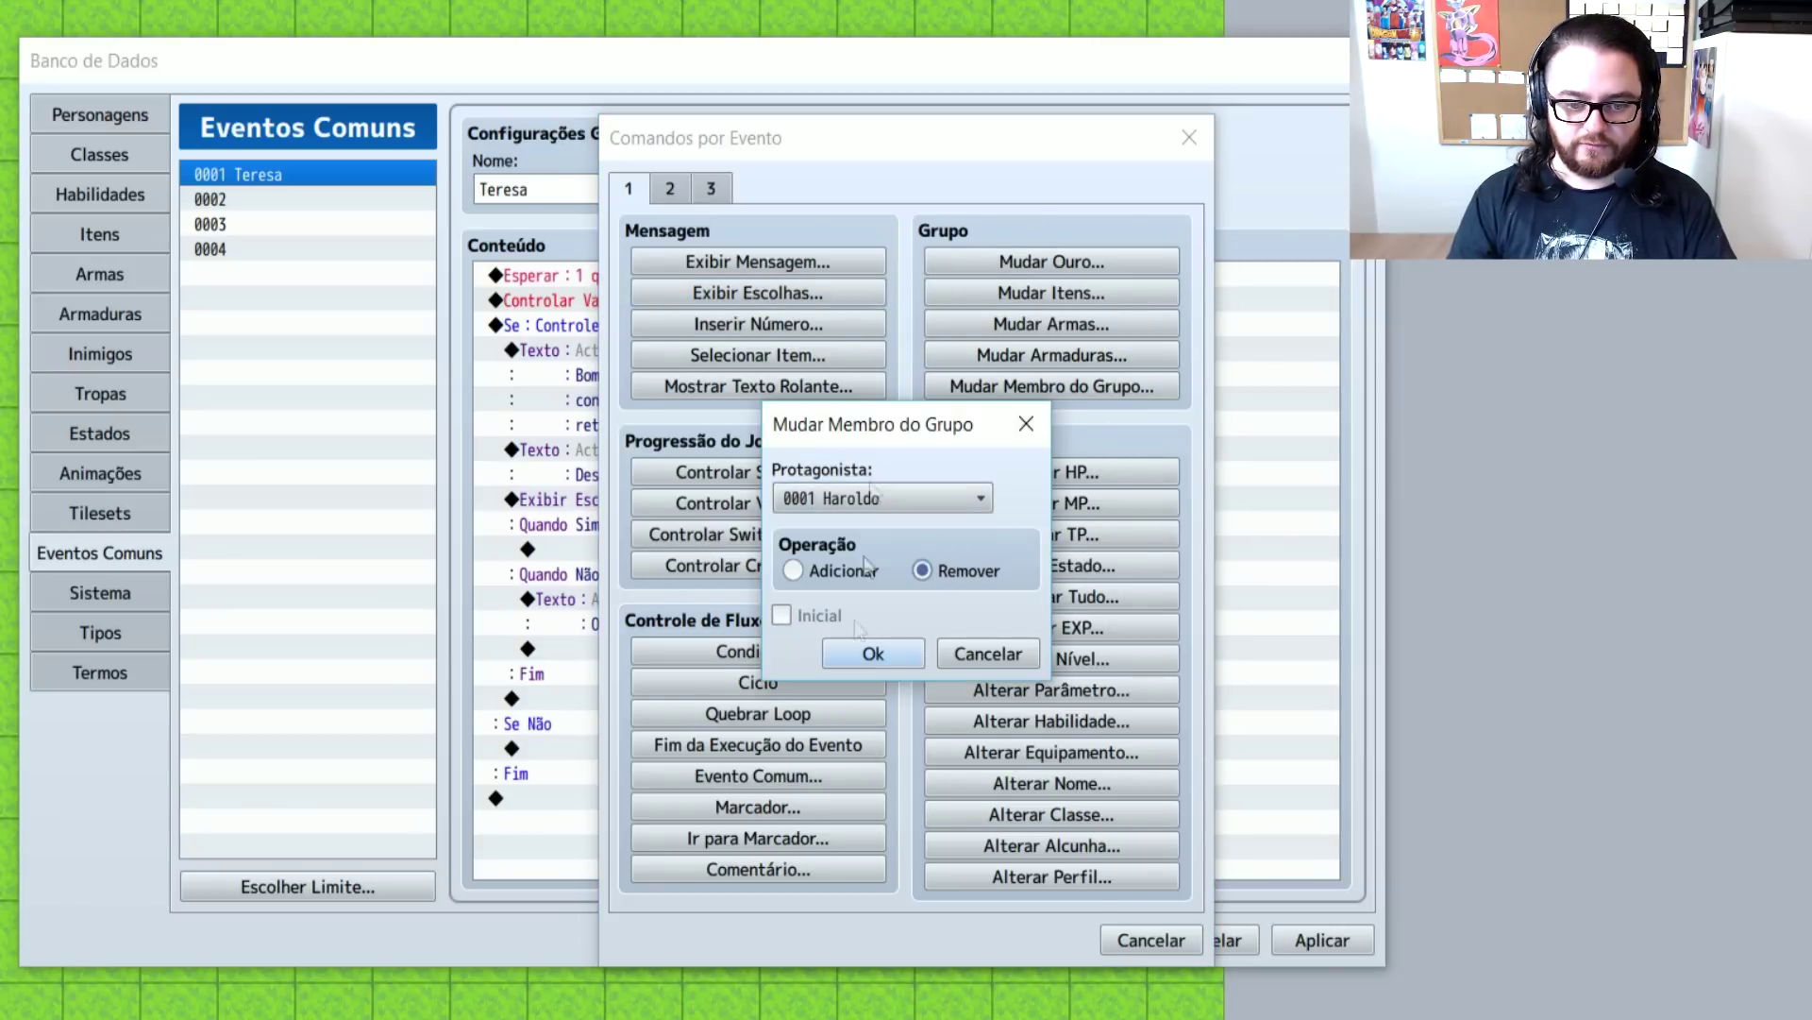
click(899, 492)
click(893, 550)
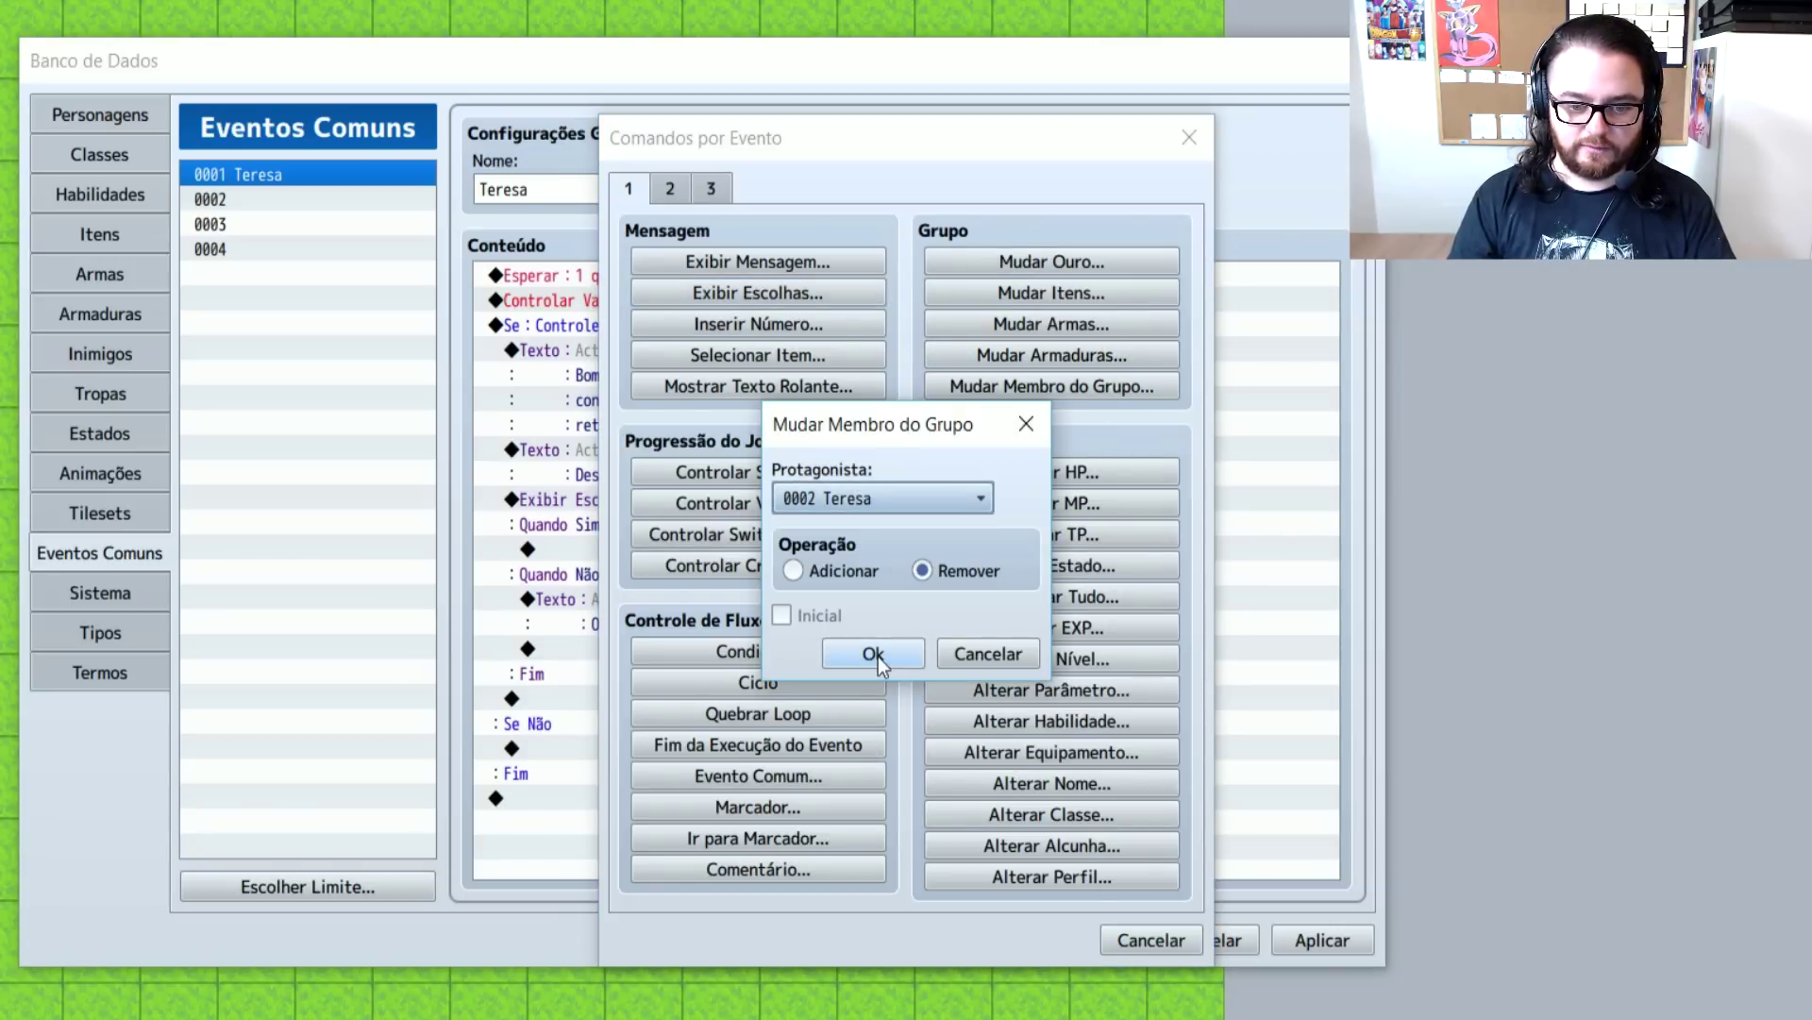
click(875, 653)
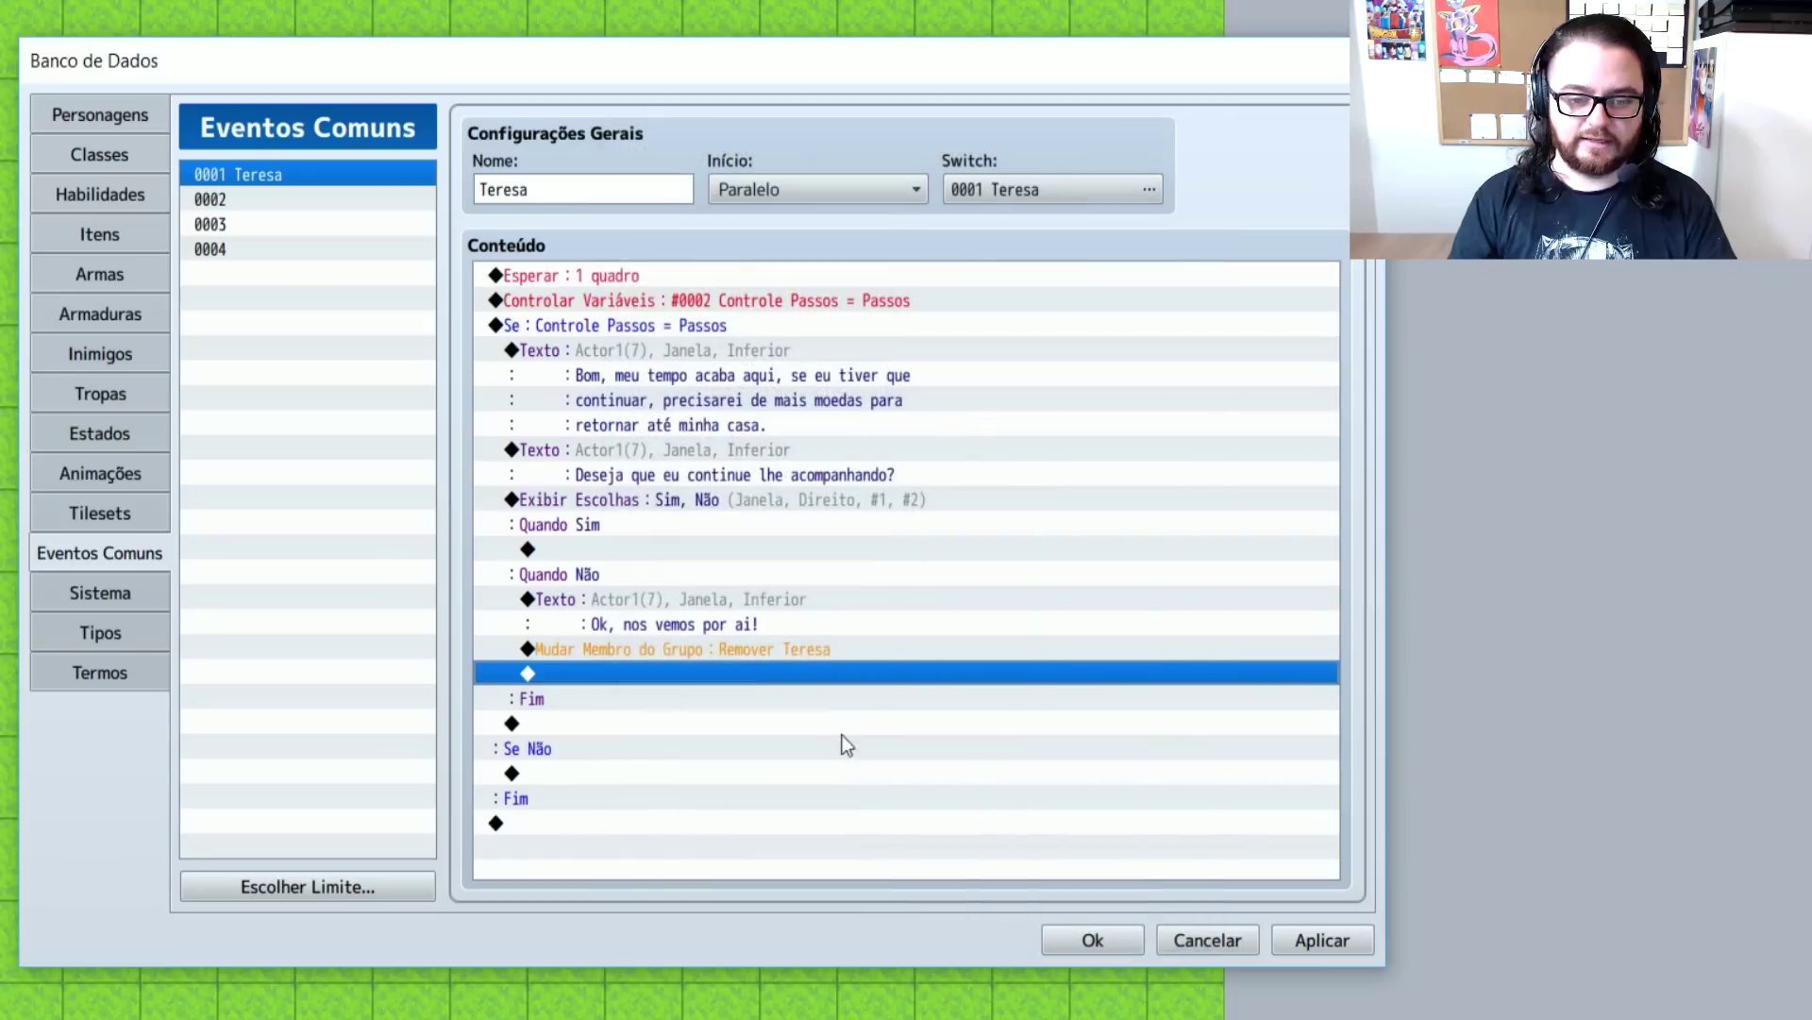
click(744, 649)
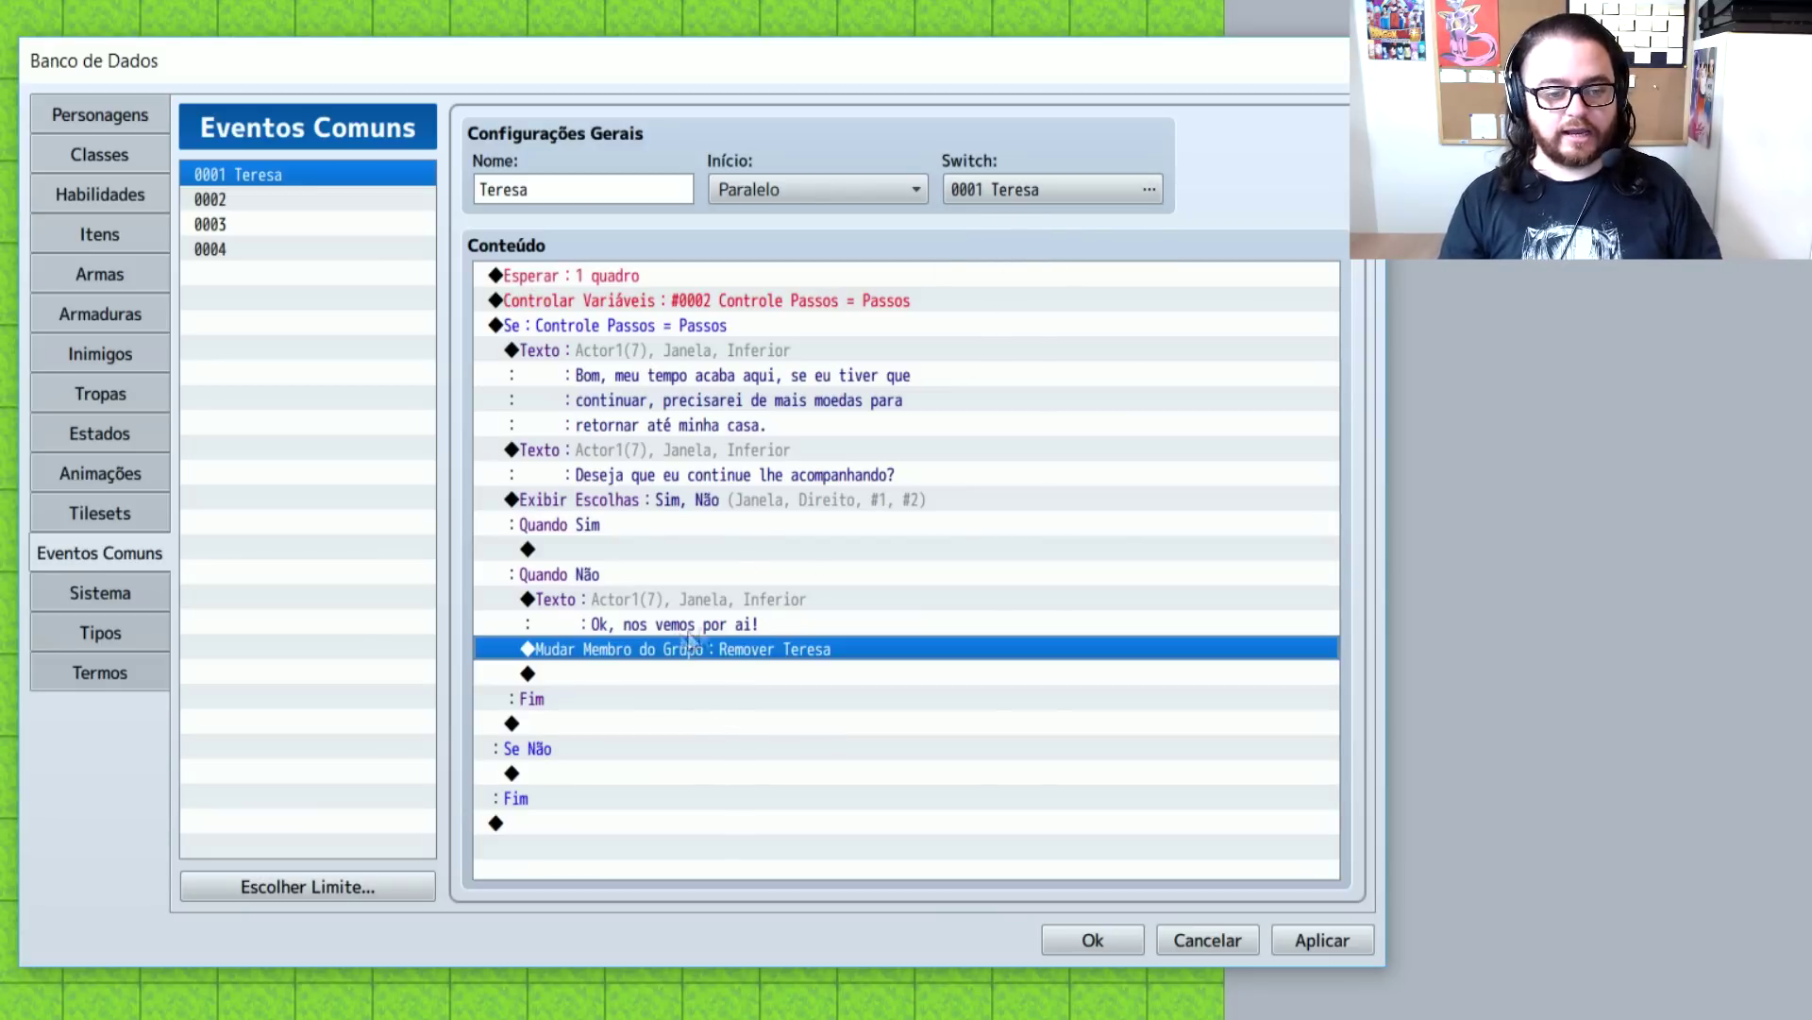
Add a Controlar Switches command setting 0001 Teresa to OFF below the party removal in the Quando Não branch
drag(319, 50, 556, 84)
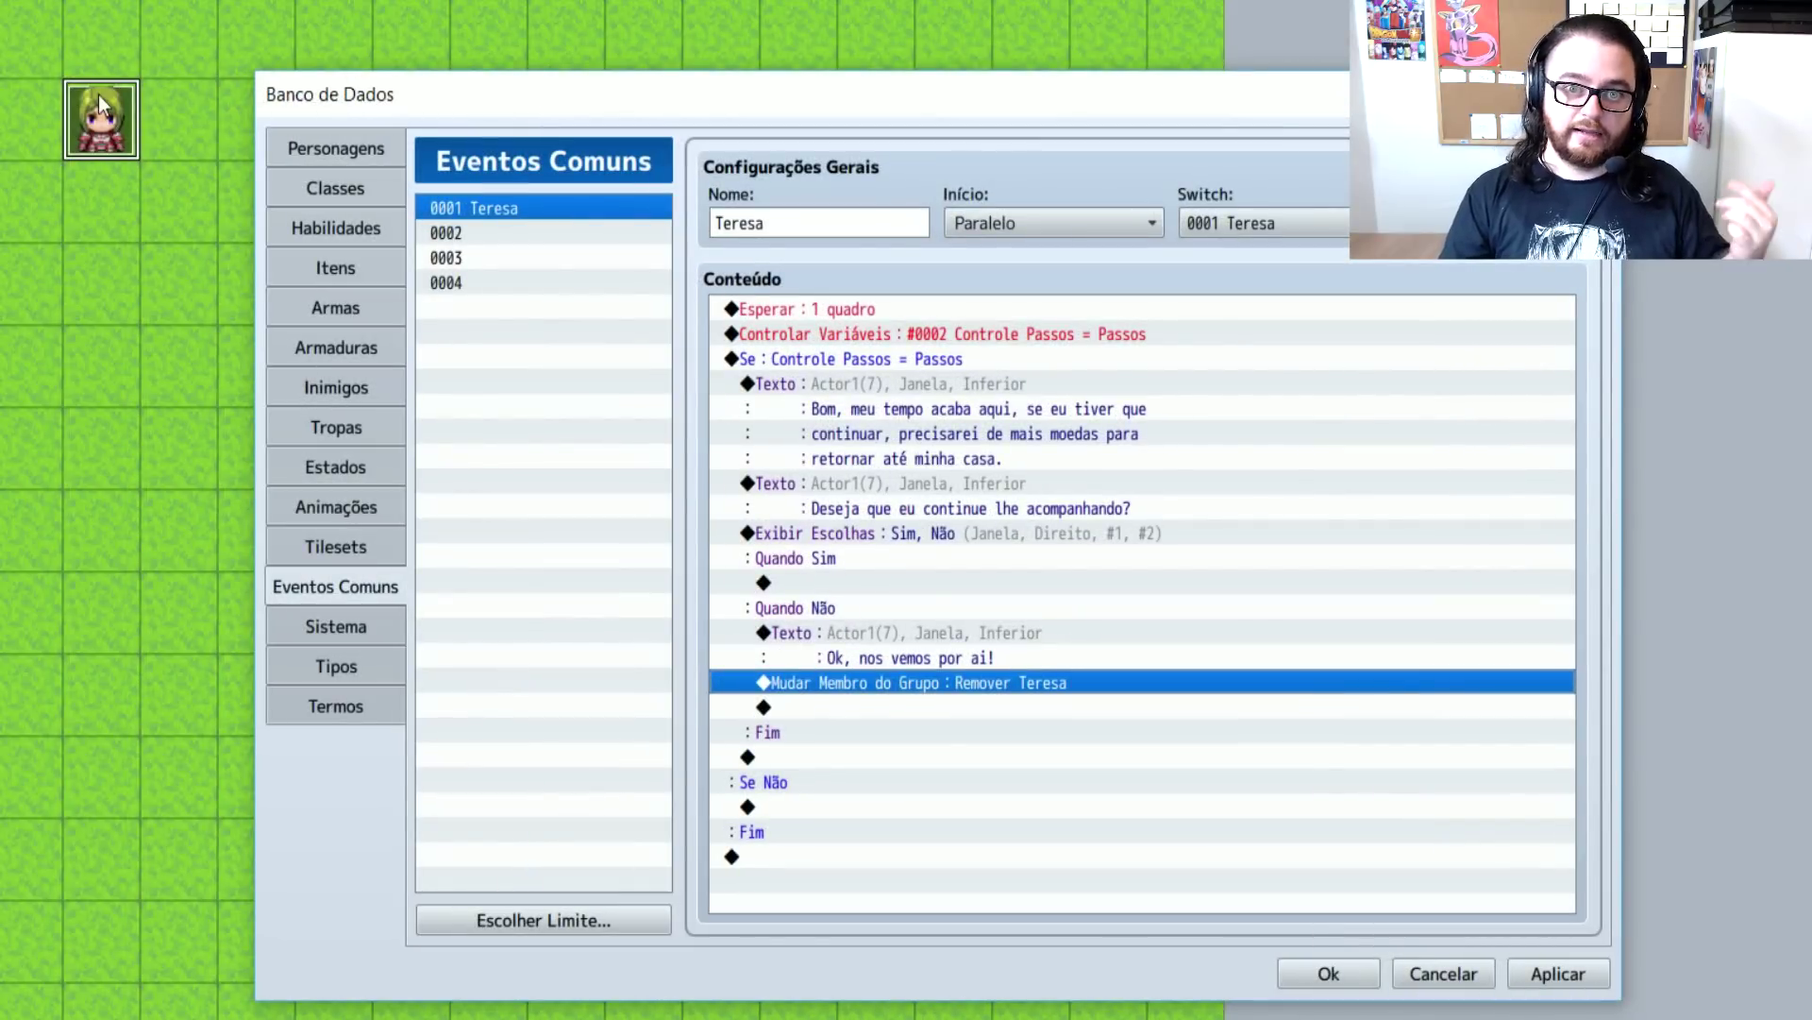
drag(807, 93, 646, 55)
double_click(715, 666)
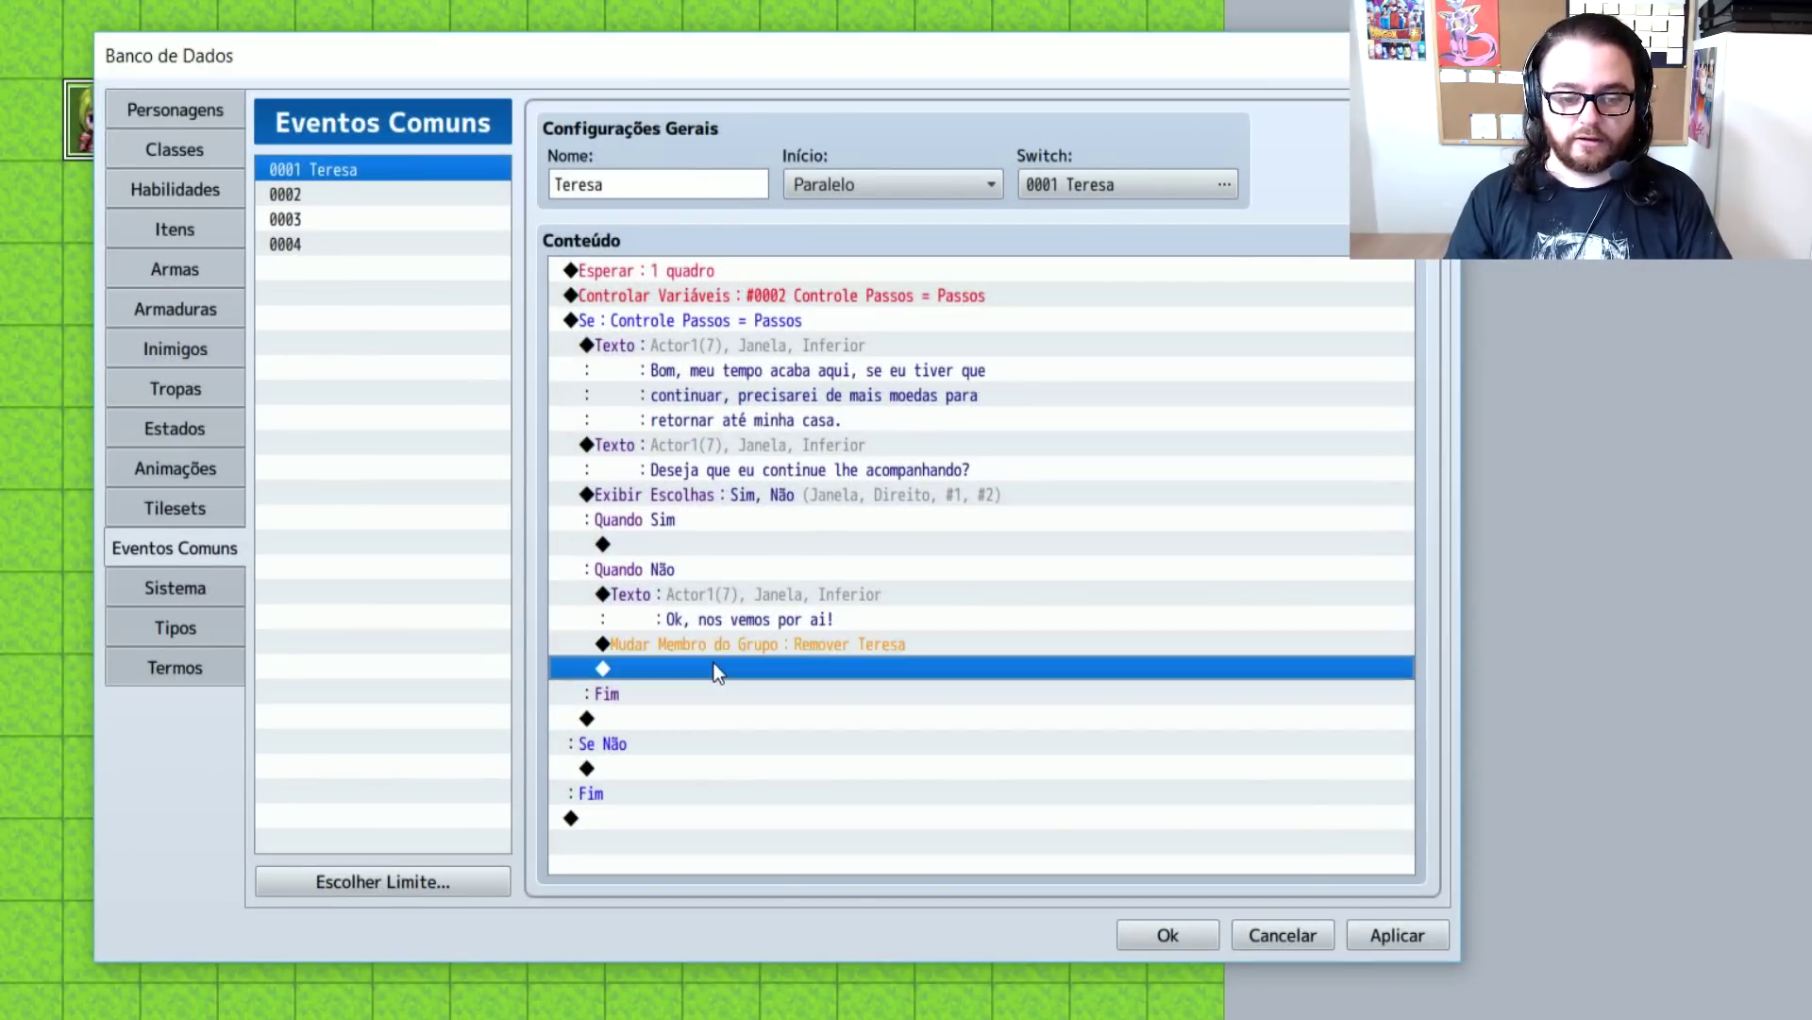
click(869, 465)
click(973, 612)
click(988, 663)
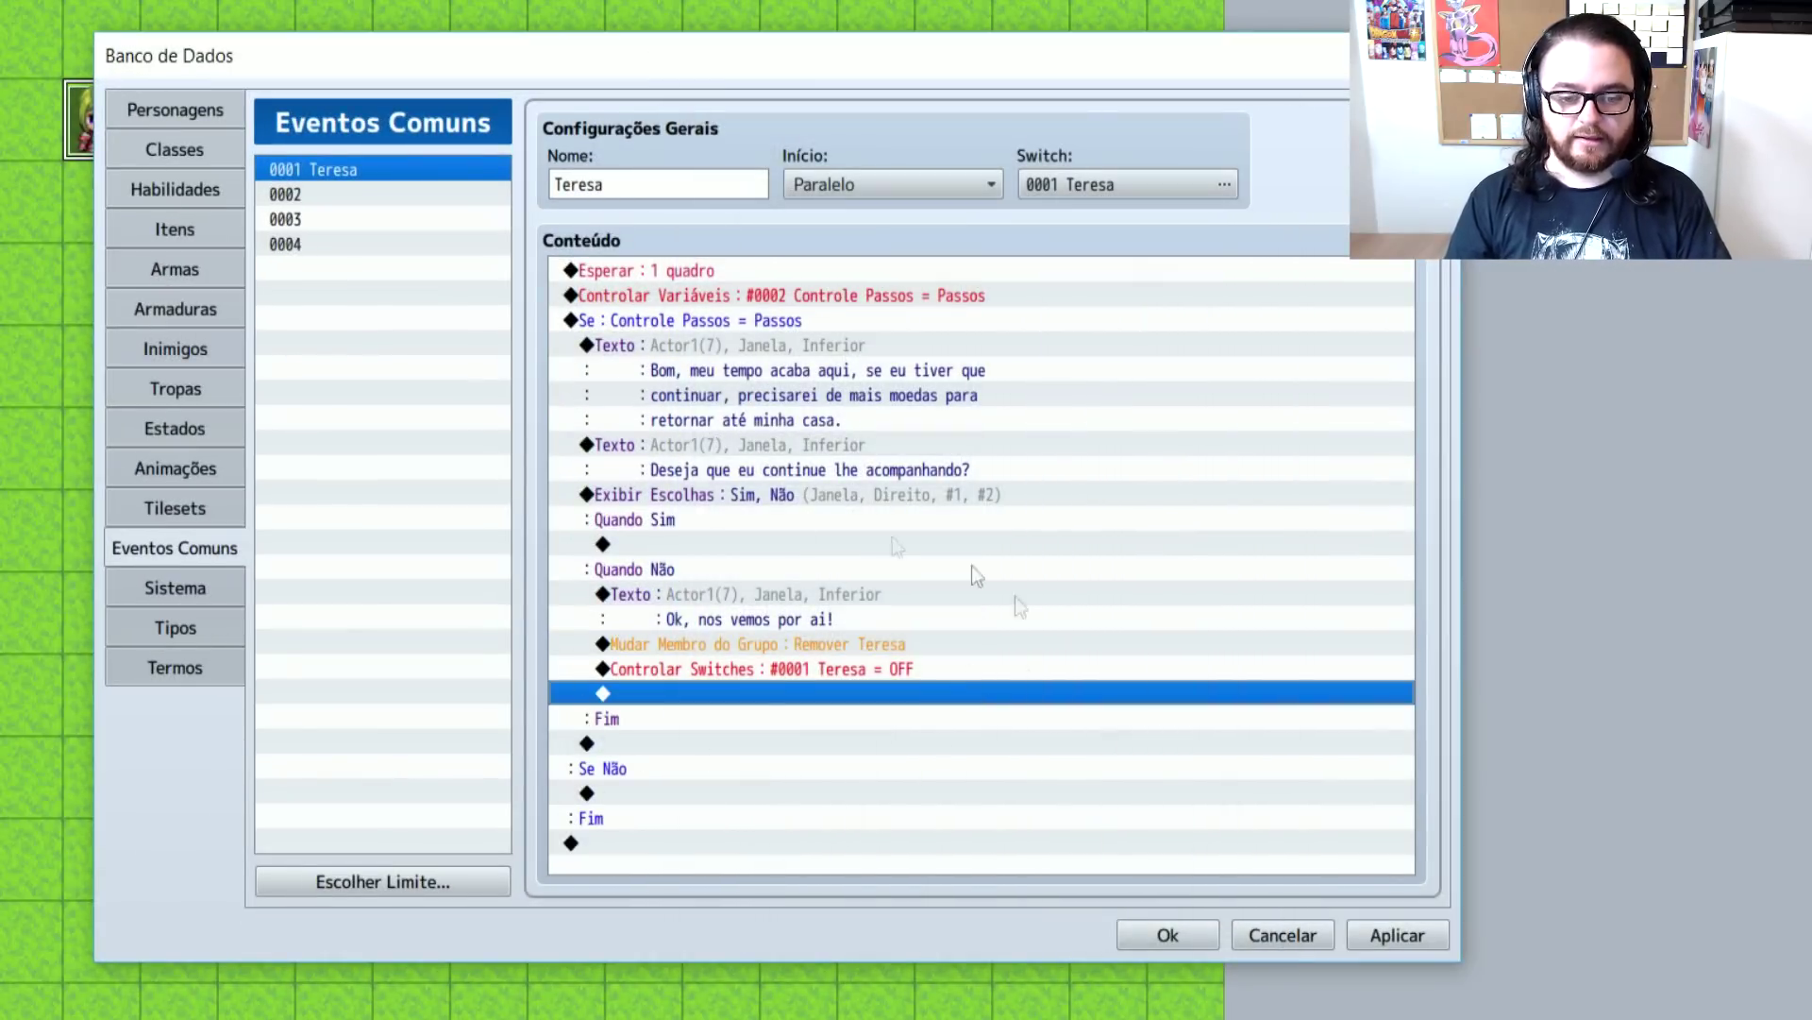
click(925, 672)
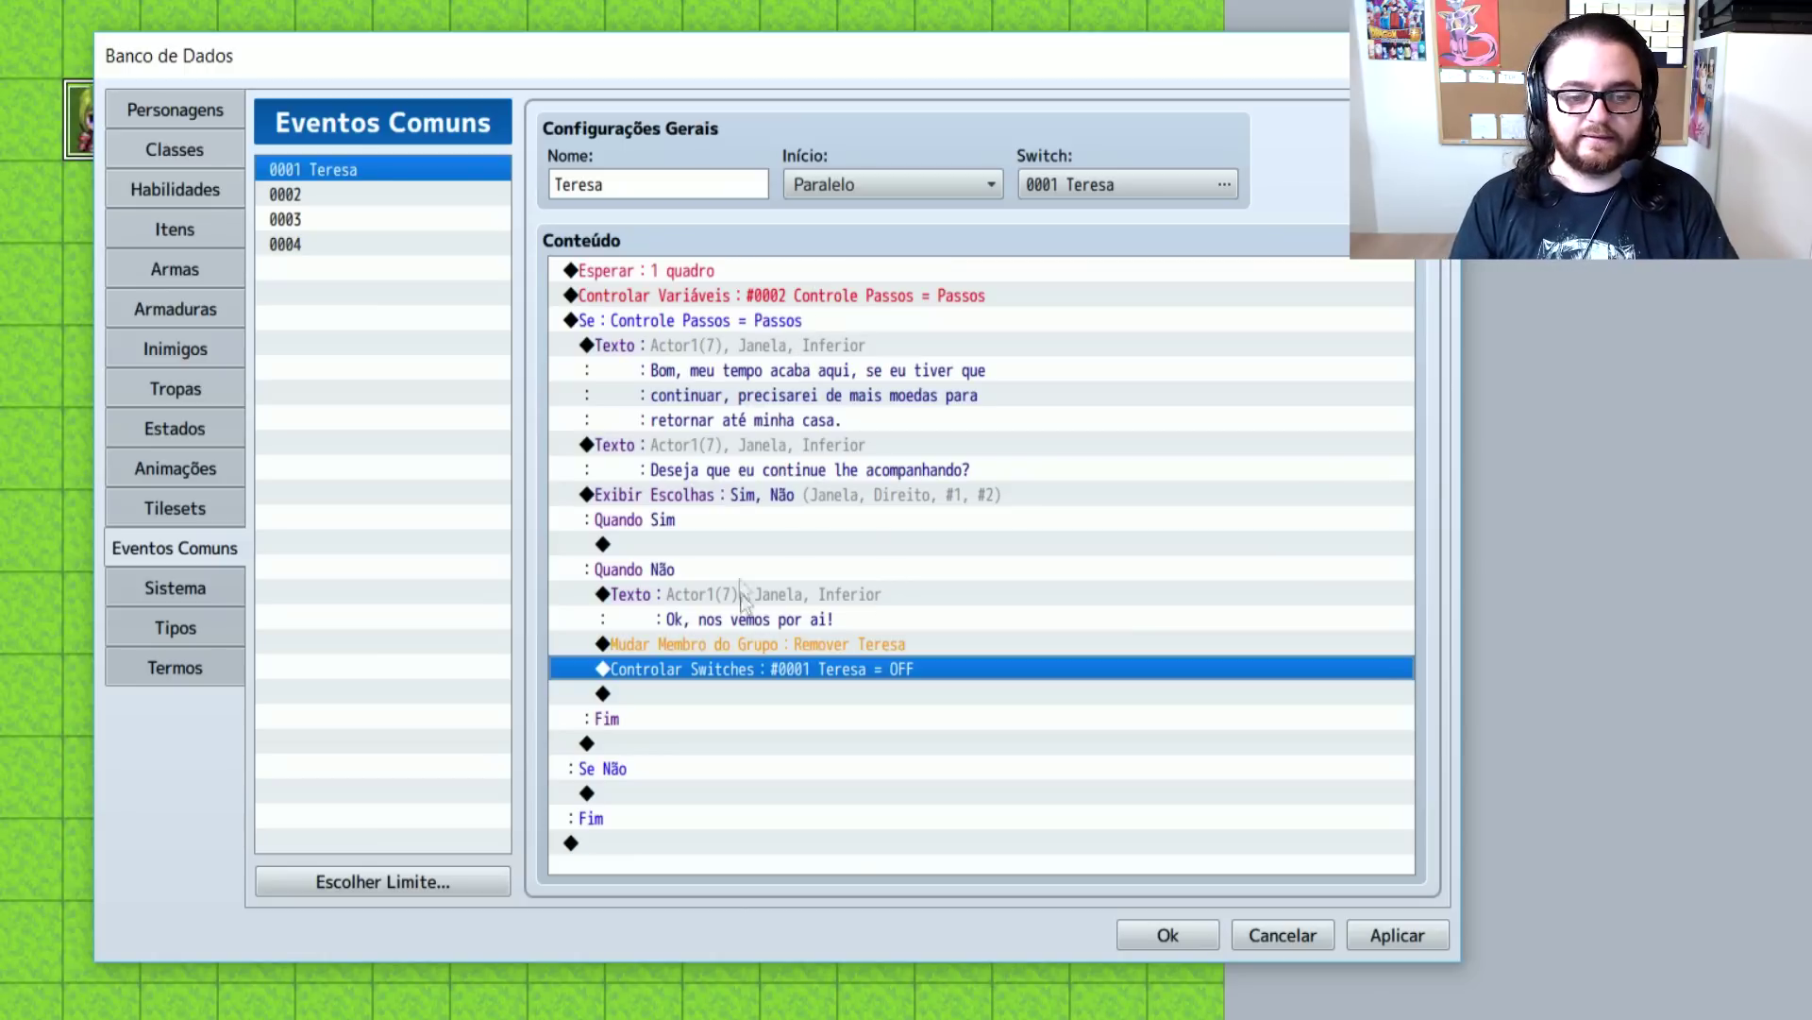
Save the database changes and copy the distance question with its paid choices from the Quando Sim branch of Teresa's map event
click(801, 542)
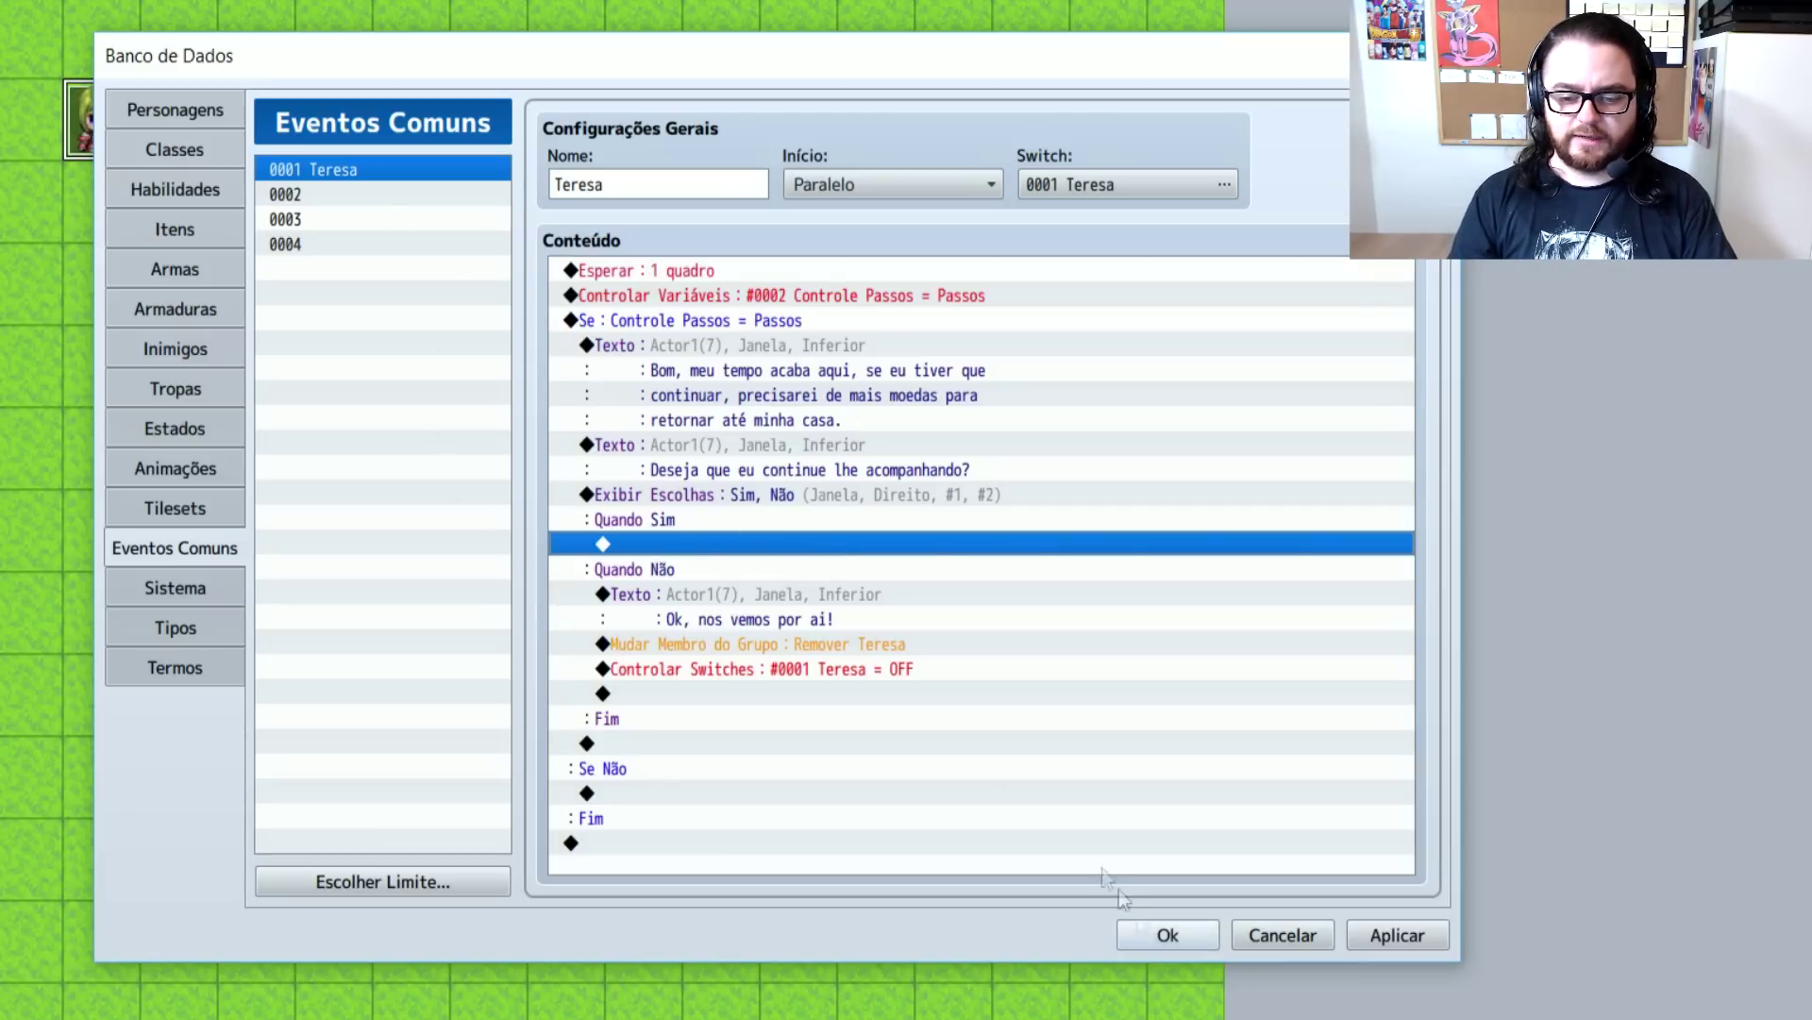
click(1186, 946)
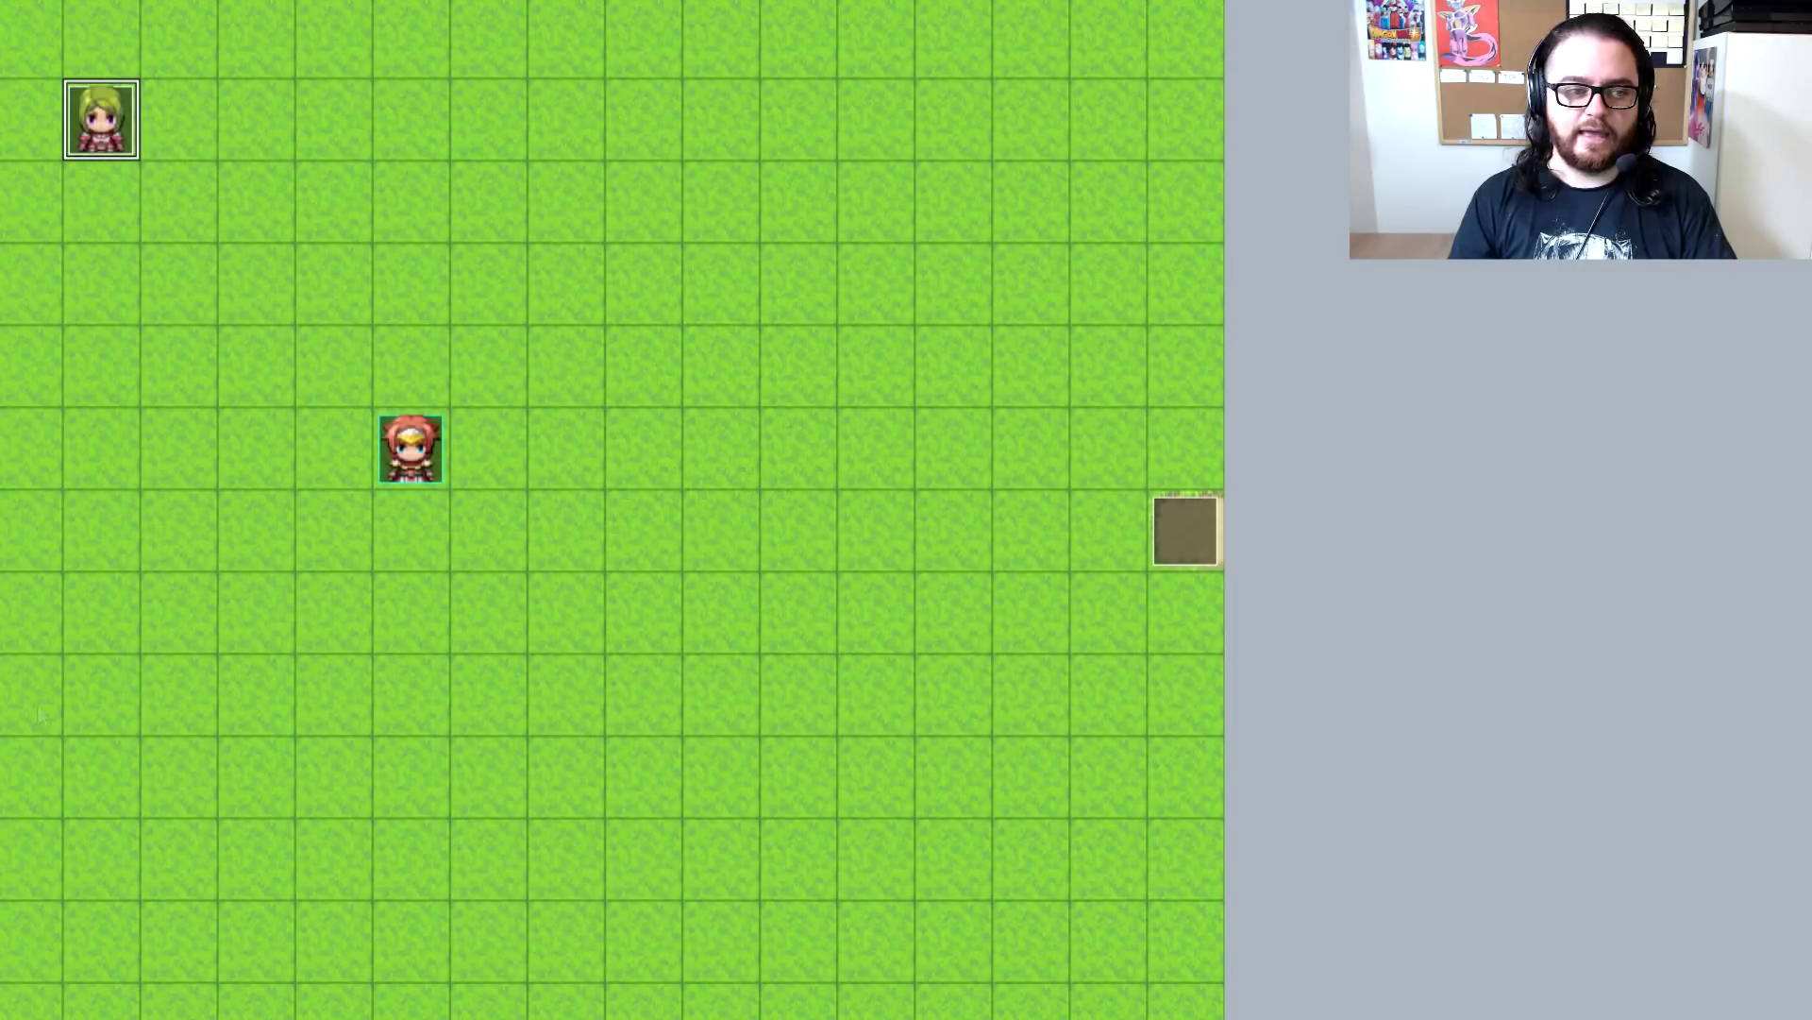
double_click(117, 137)
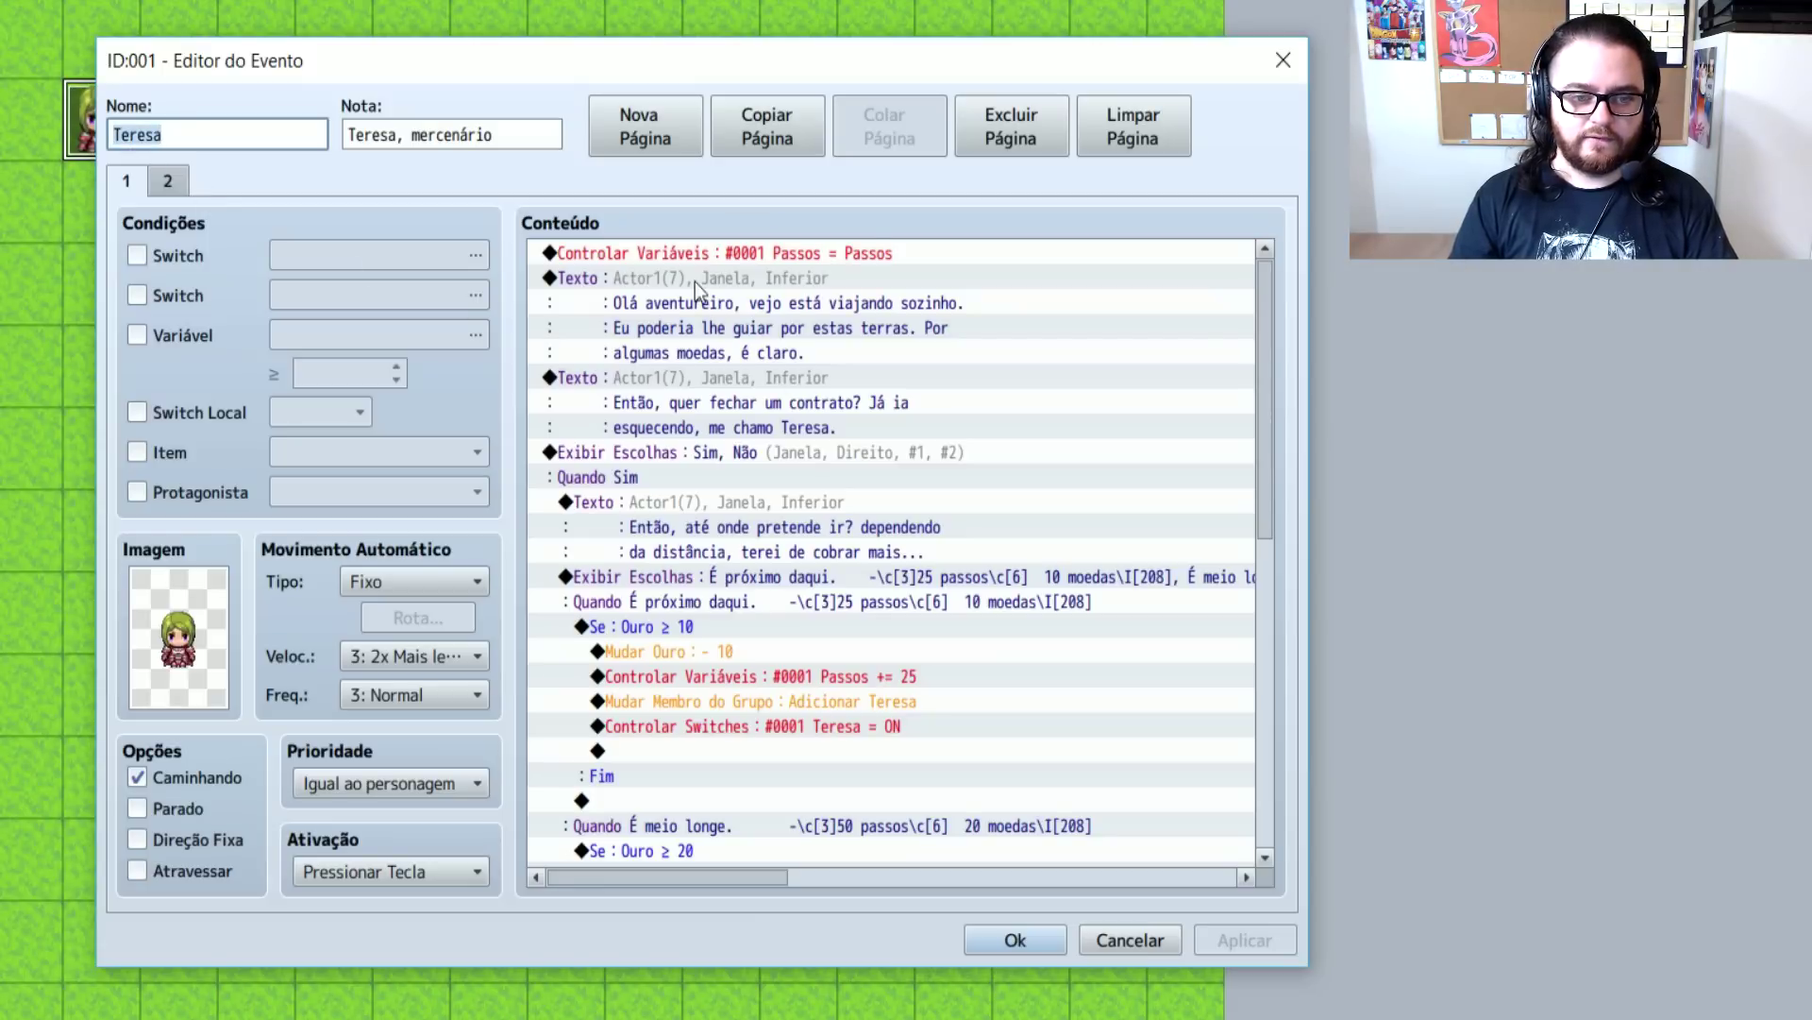
click(740, 253)
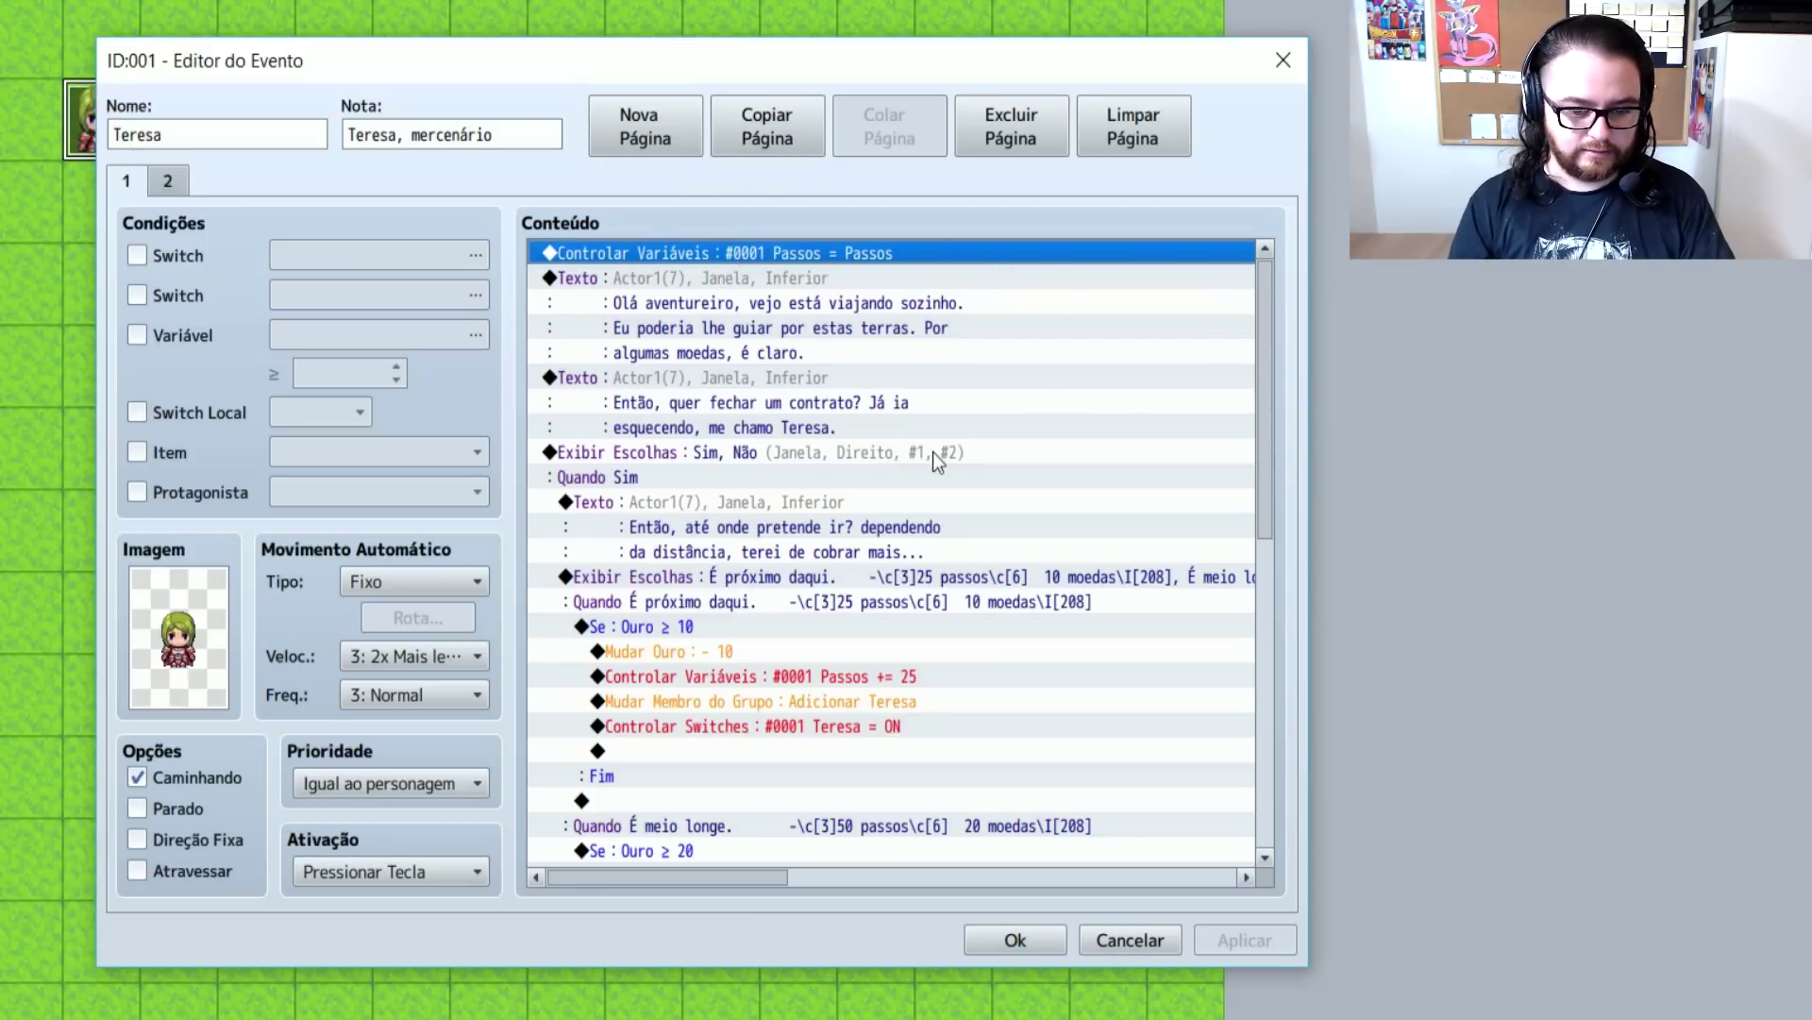
click(670, 627)
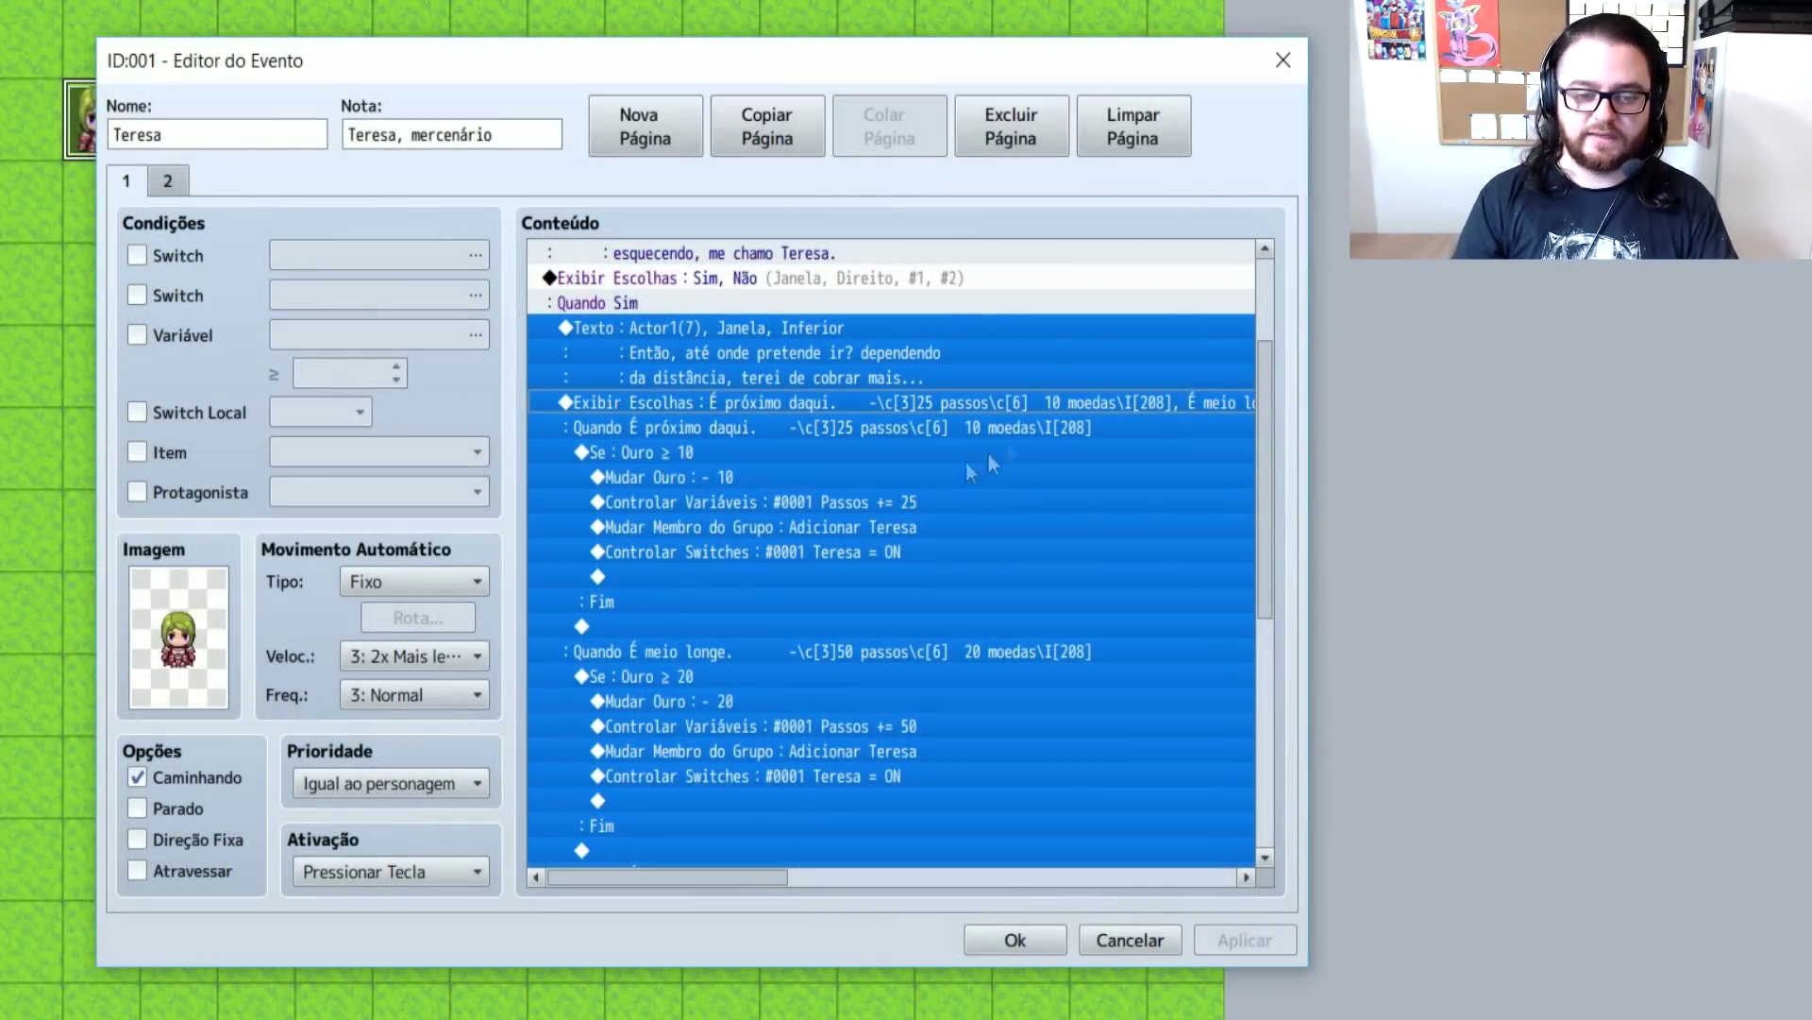
scroll(861, 499, down, 3)
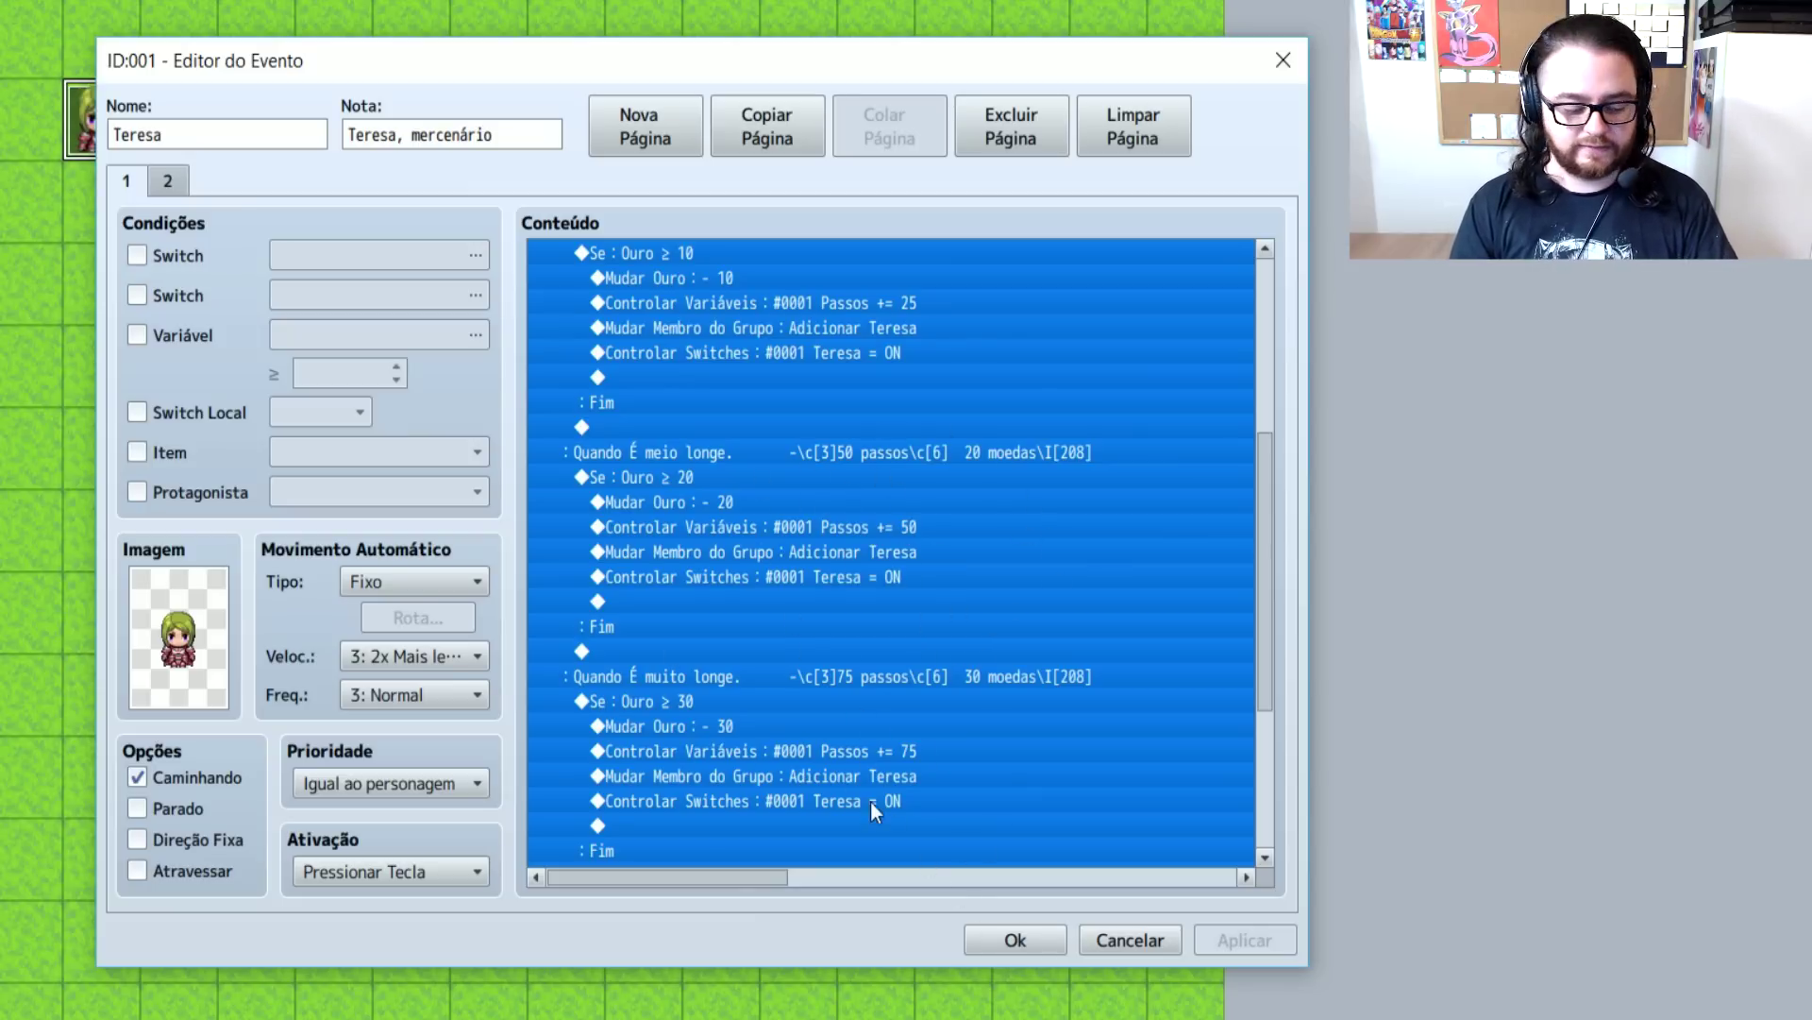
click(987, 943)
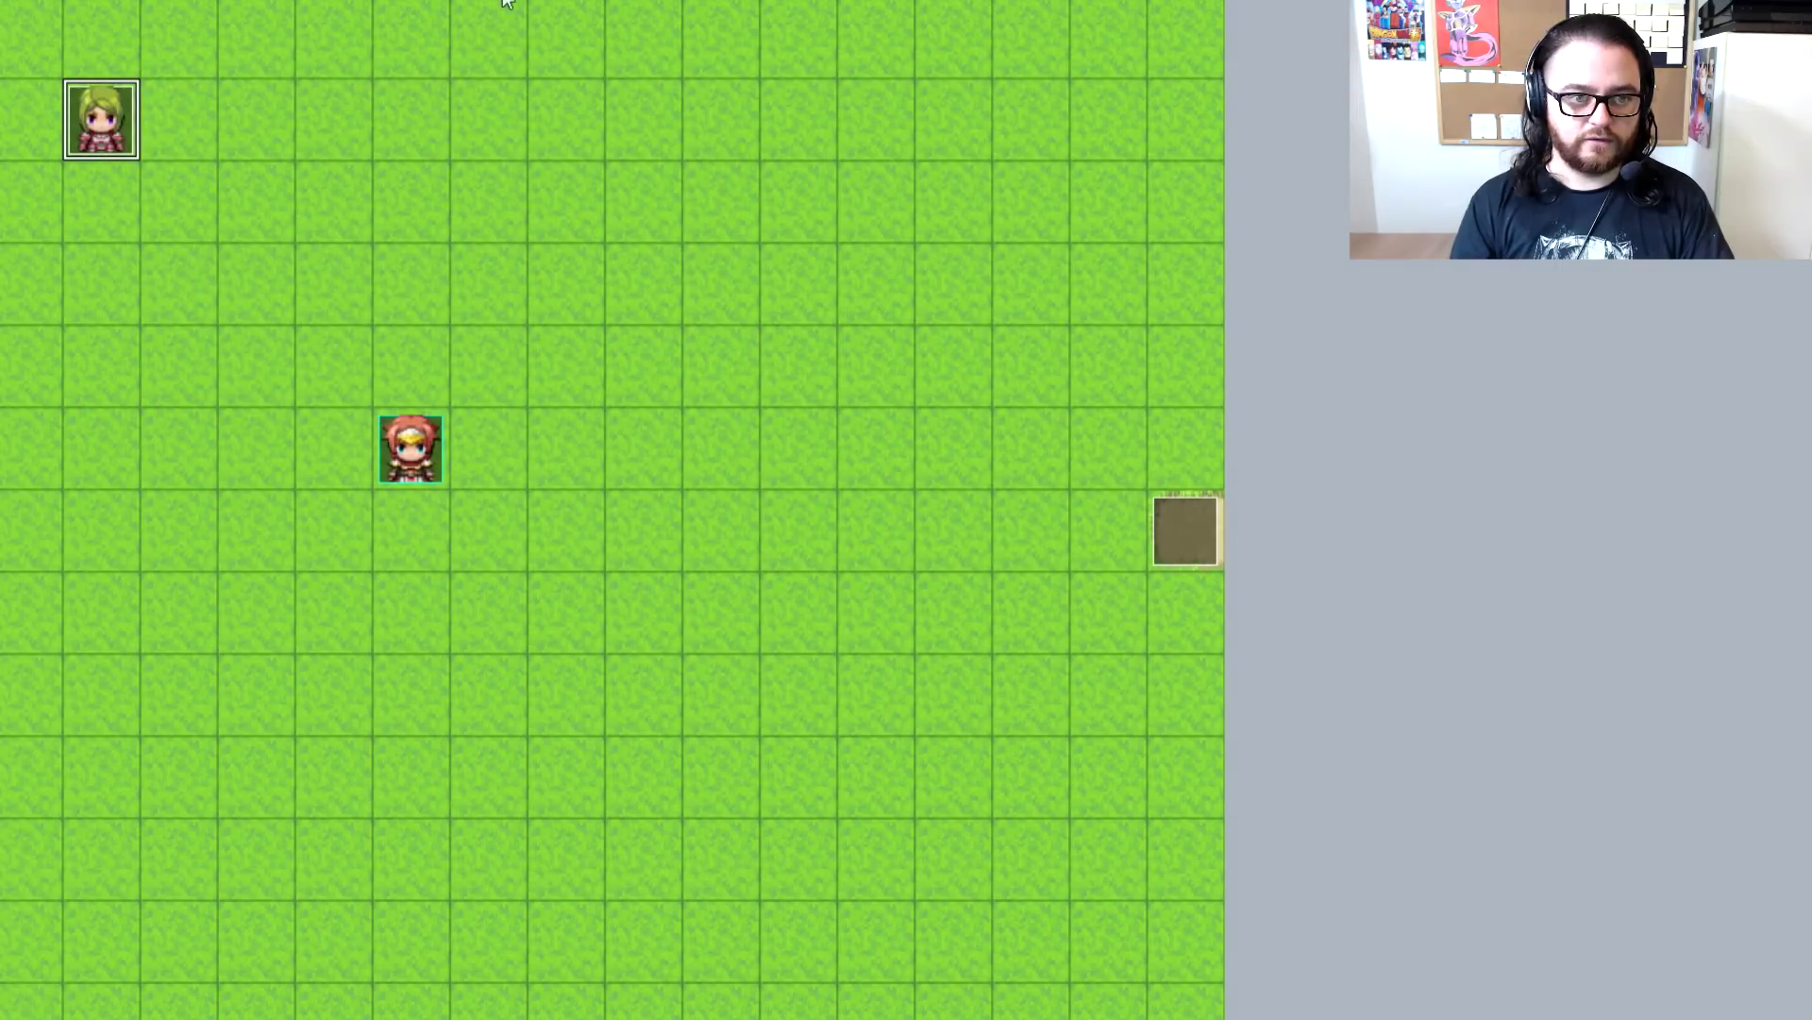
Paste the copied distance question and paid choices into the Quando Sim branch of the Teresa common event
key(F9)
click(603, 551)
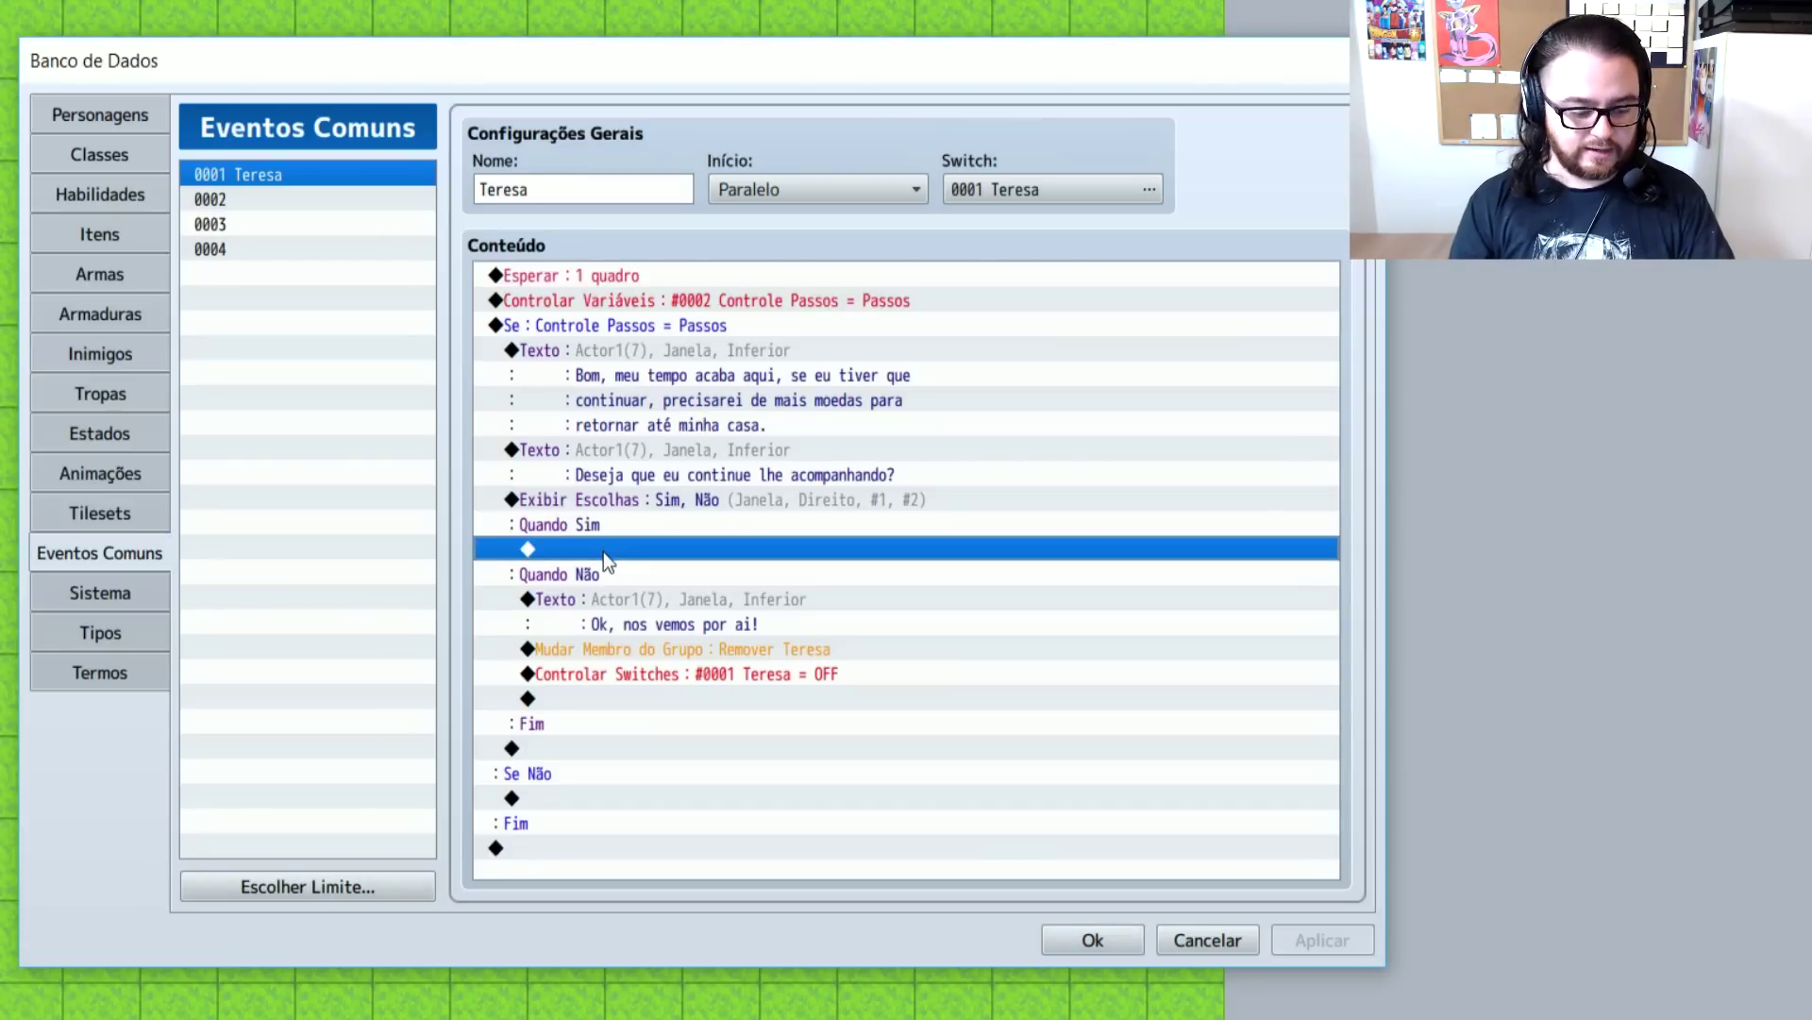
key(End)
scroll(872, 457, up, 12)
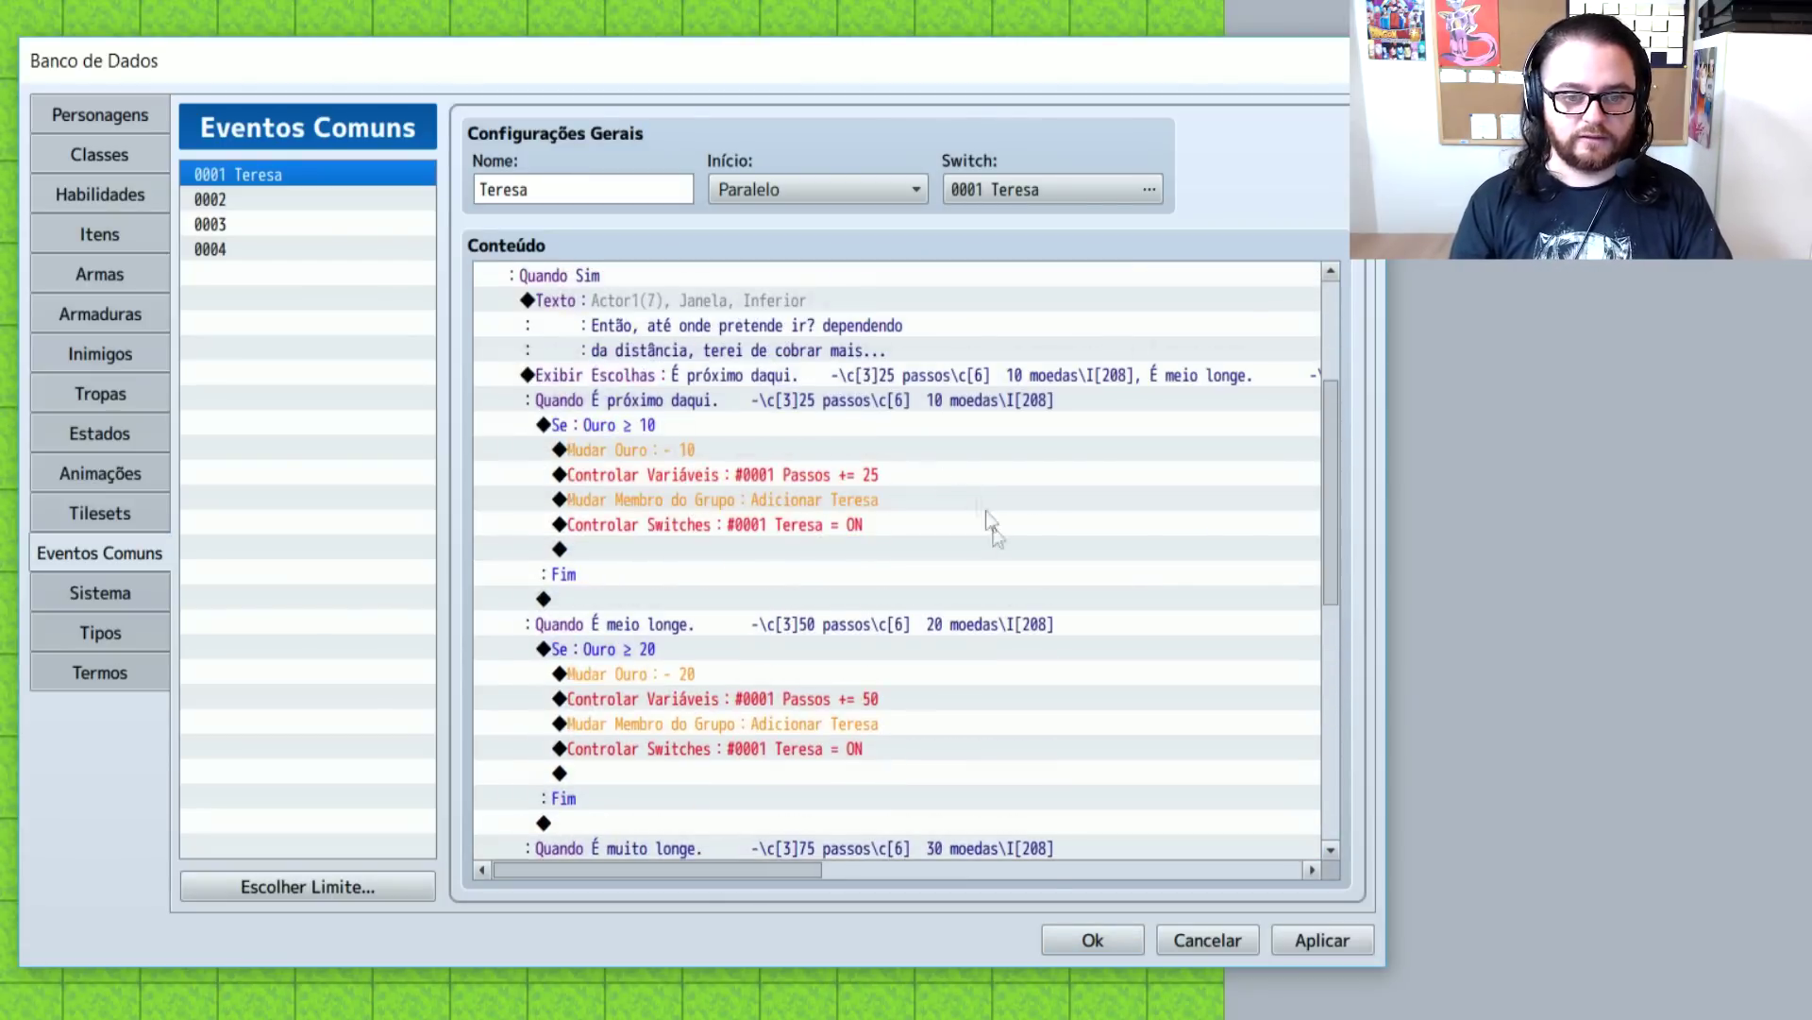
scroll(957, 472, down, 3)
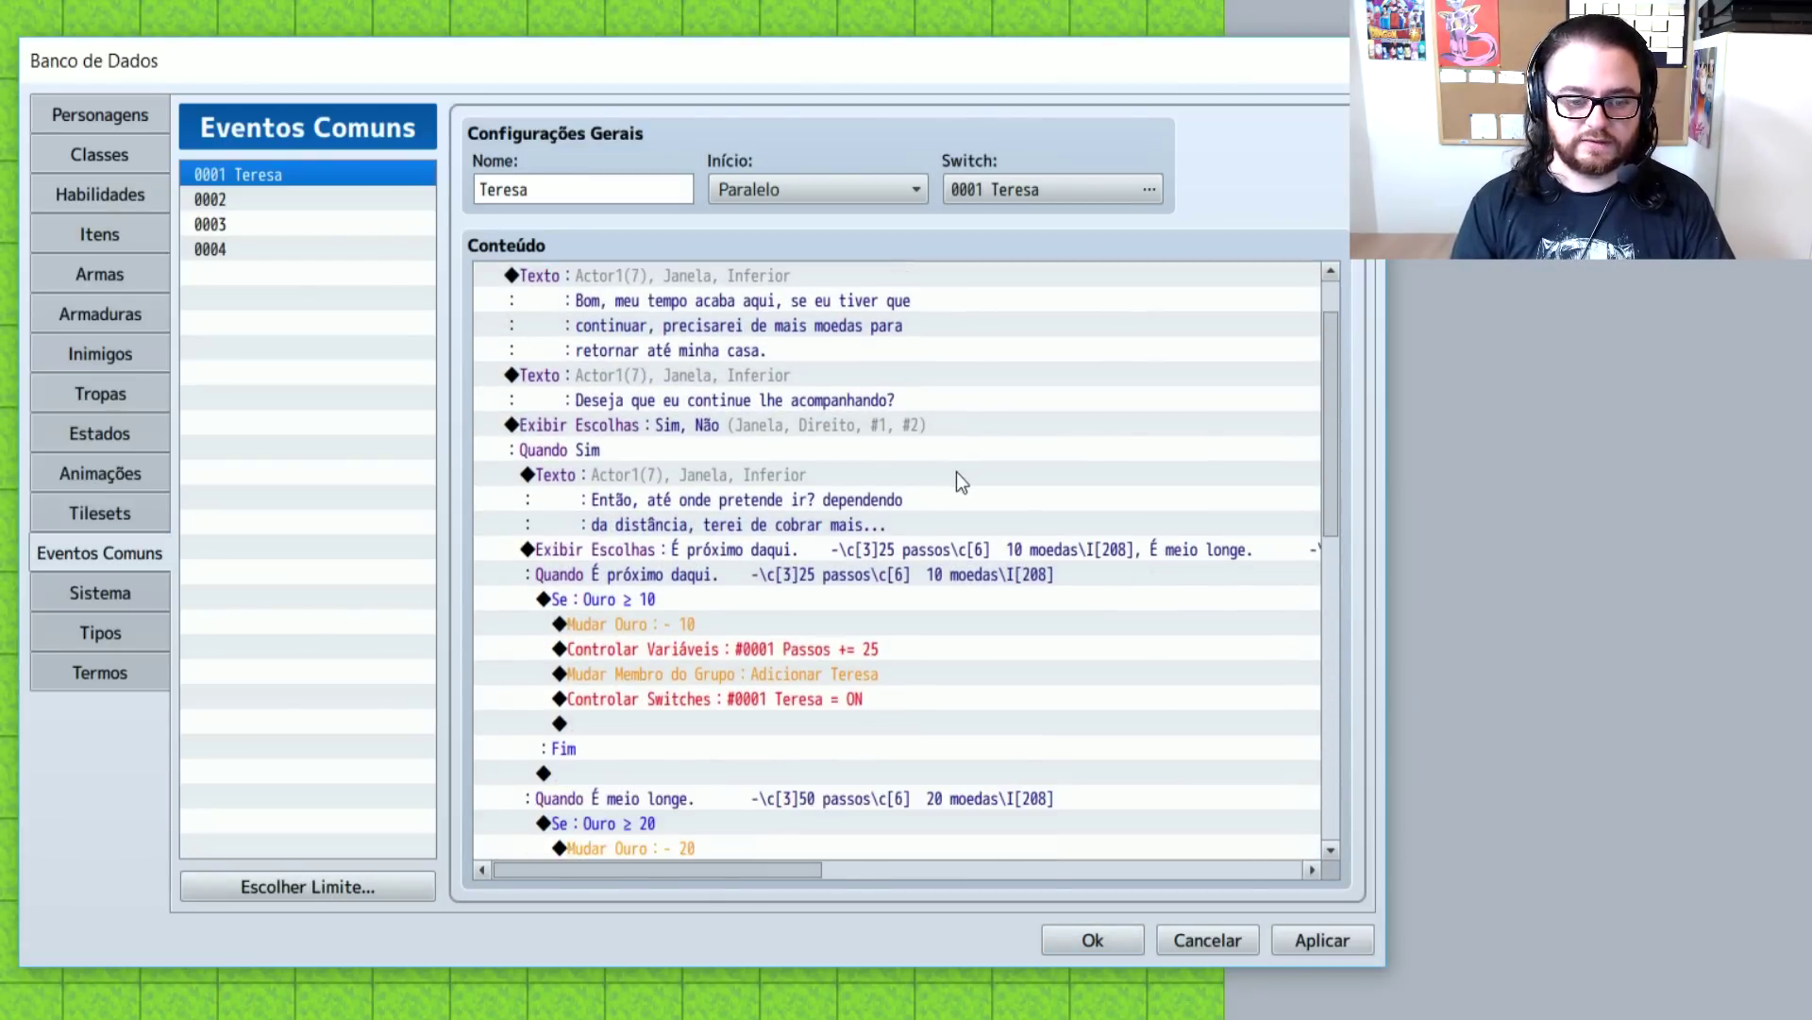
scroll(848, 534, down, 2)
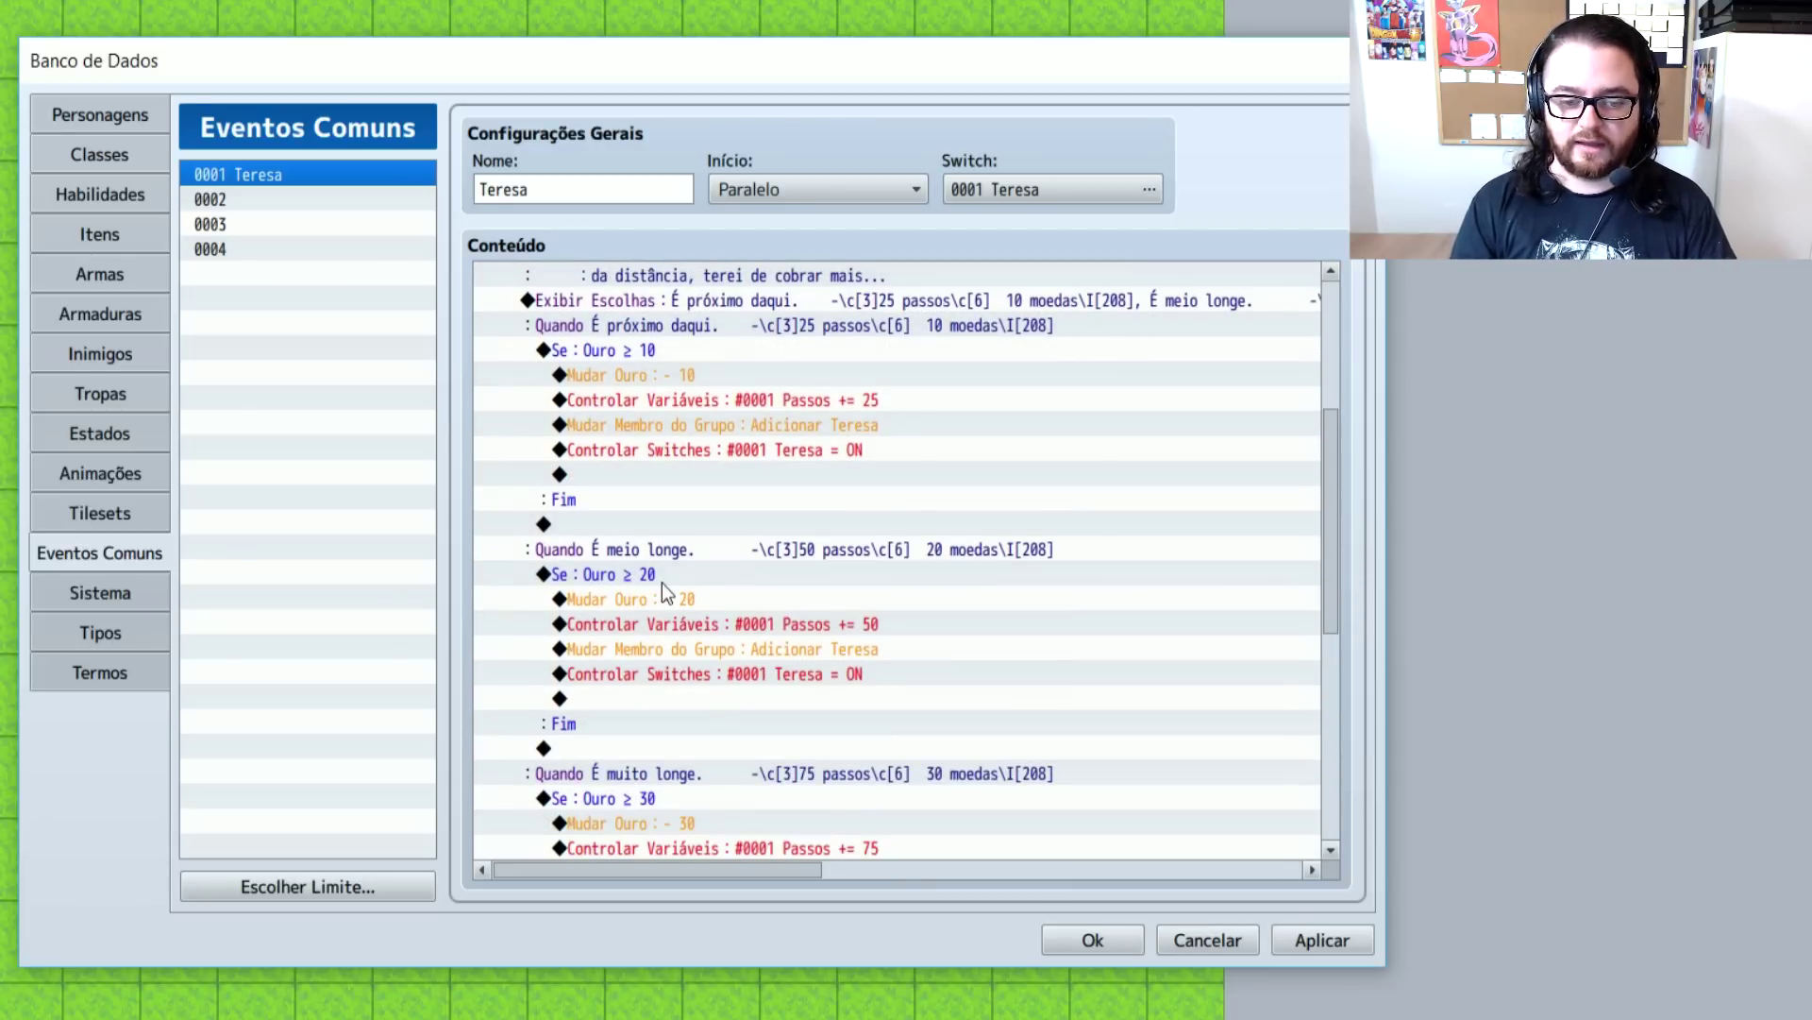
Review the pasted gold conditions, the Controle Passos = Passos condition and the variable command above it
click(660, 578)
scroll(744, 601, up, 2)
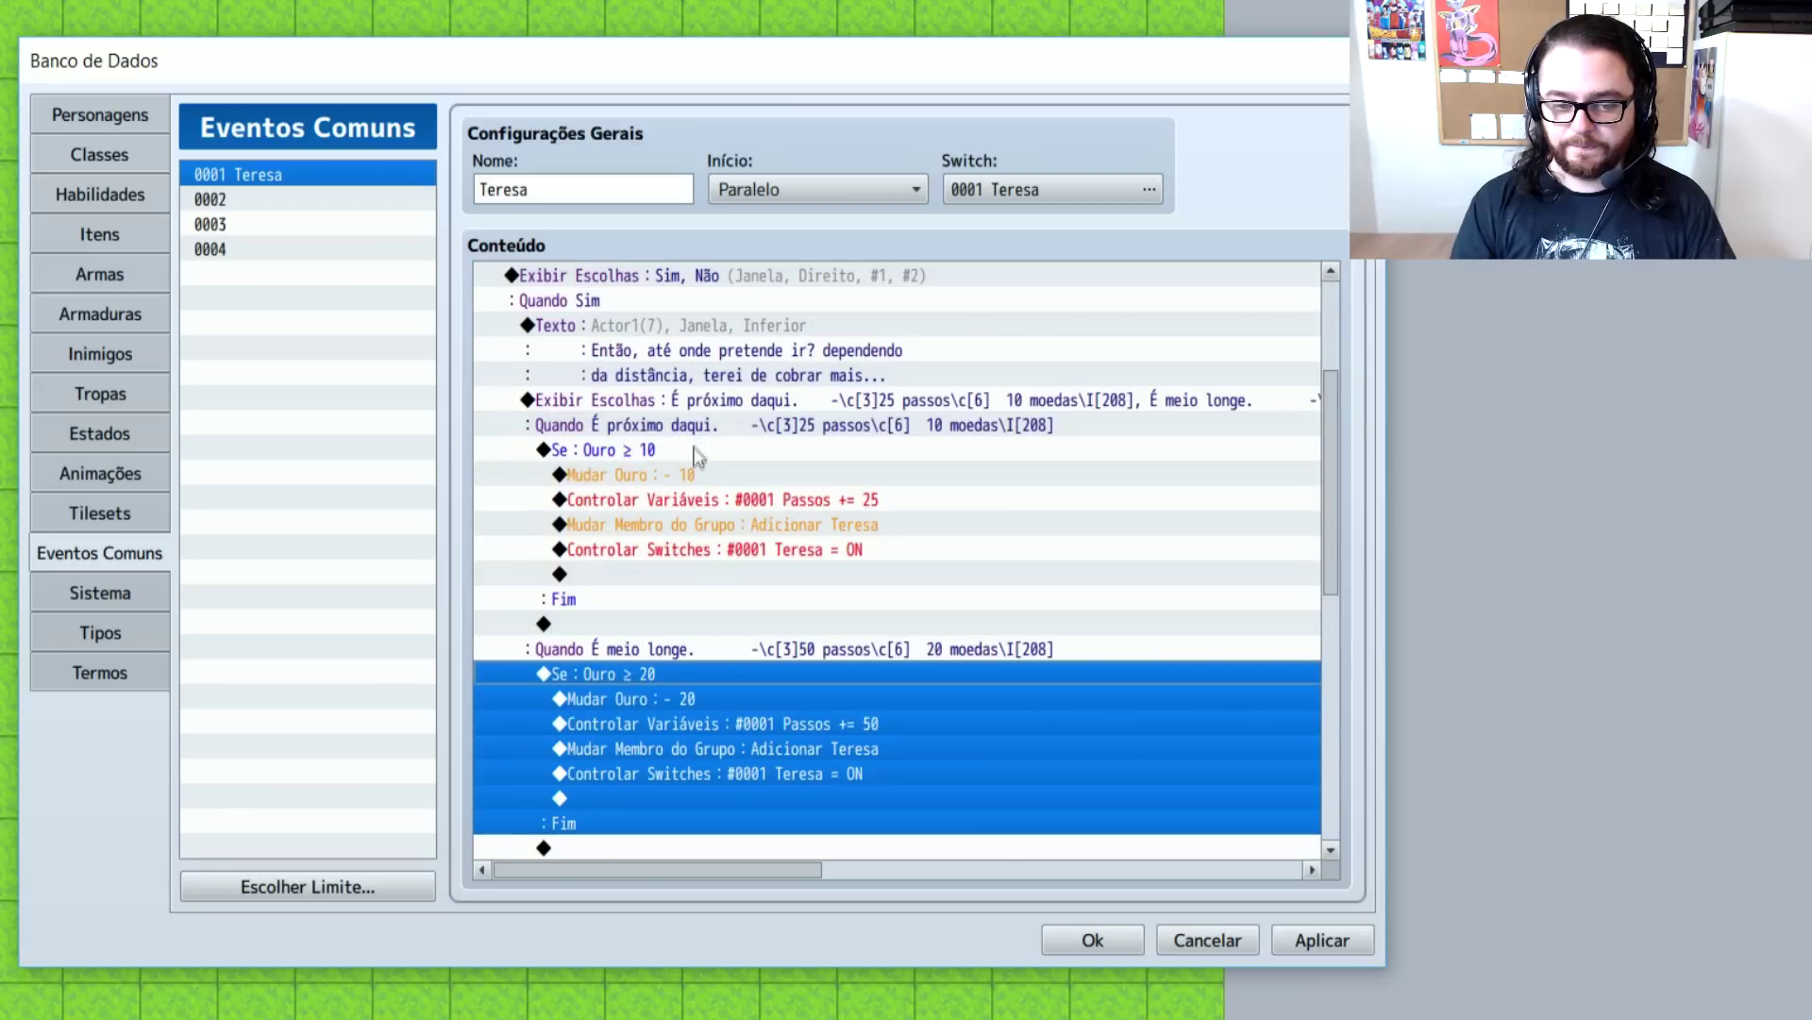
click(831, 452)
click(805, 509)
scroll(862, 519, up, 4)
click(647, 324)
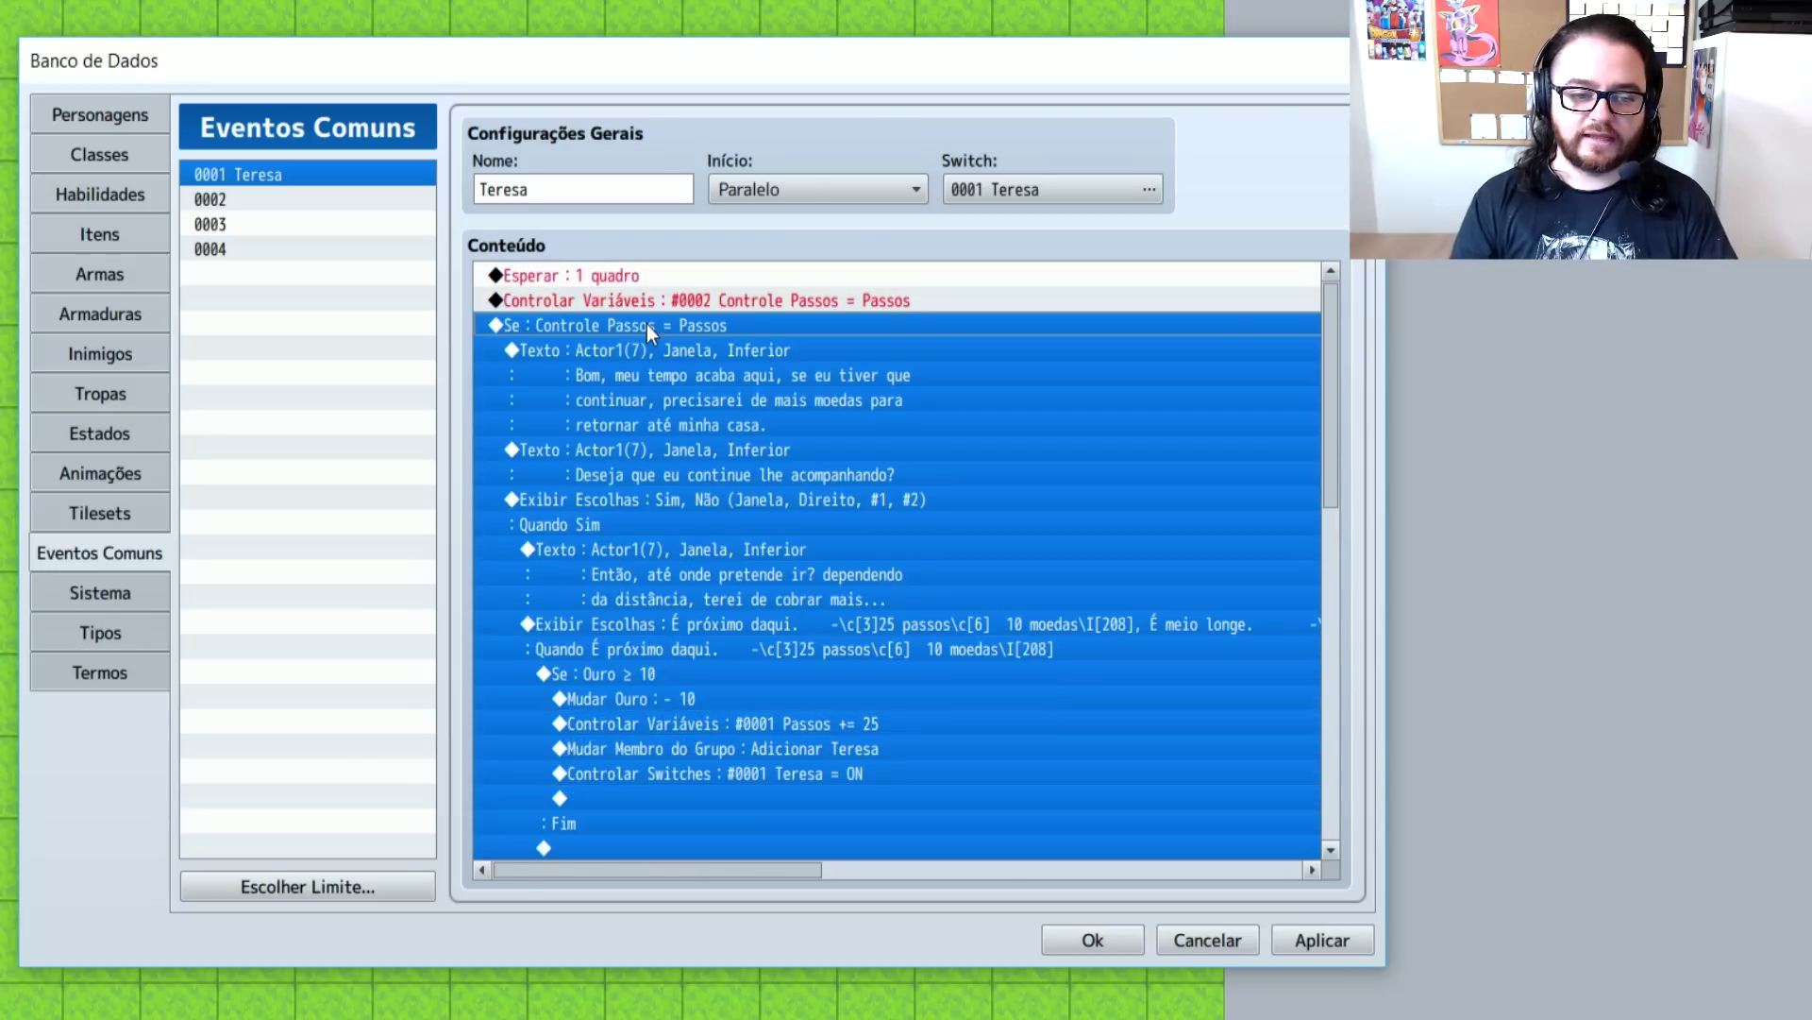
click(745, 294)
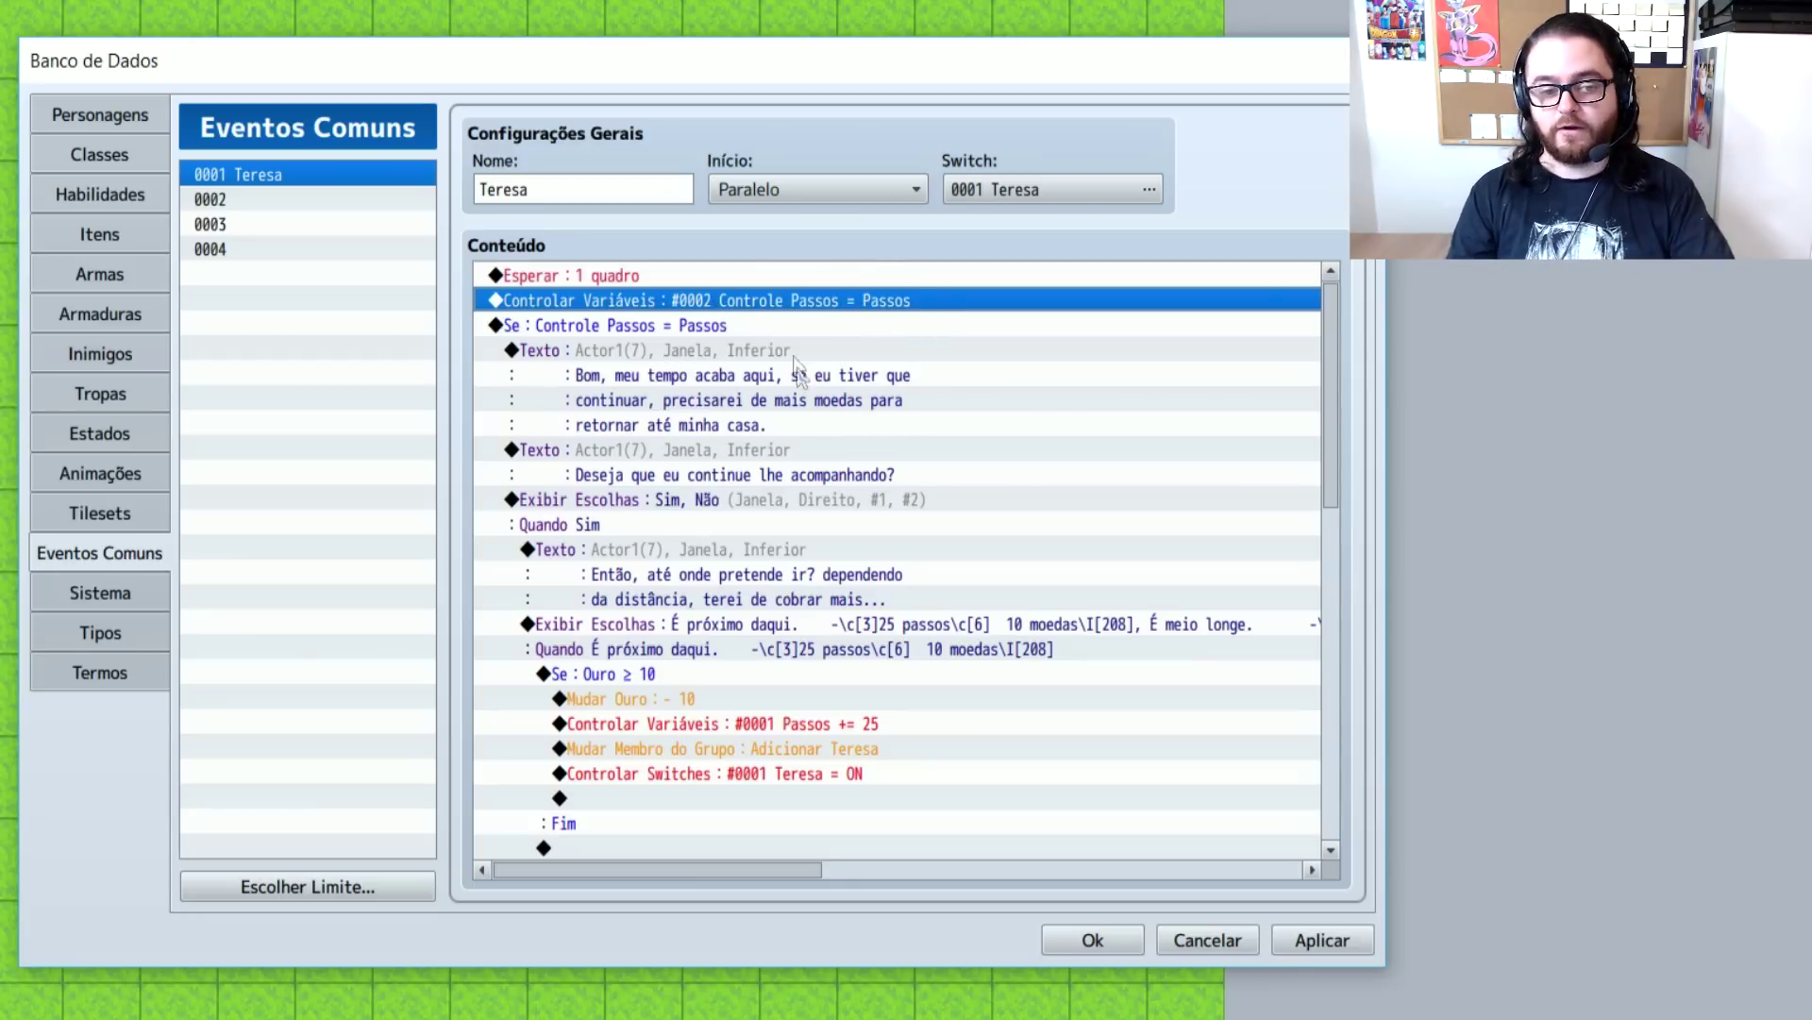
click(542, 326)
click(604, 351)
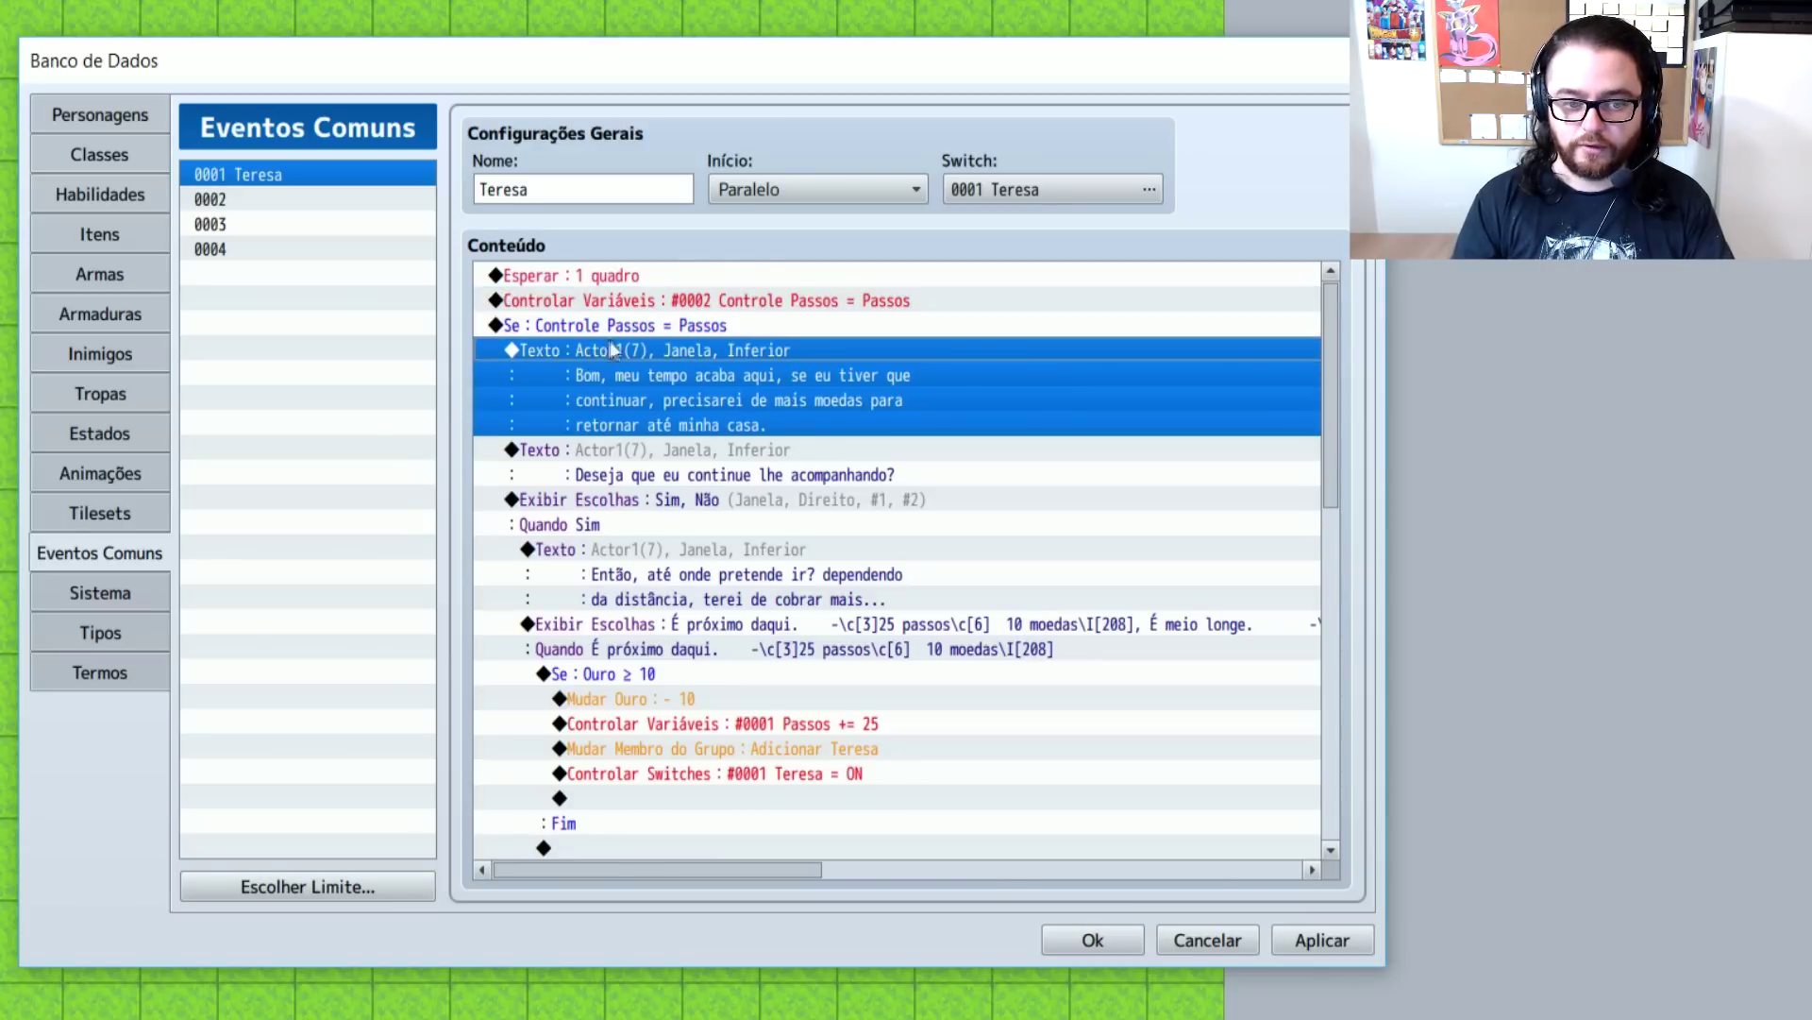
Copy the Controle Passos variable command to the start of the Controle Passos = Passos branch and make the copy set 0001 Passos
click(694, 304)
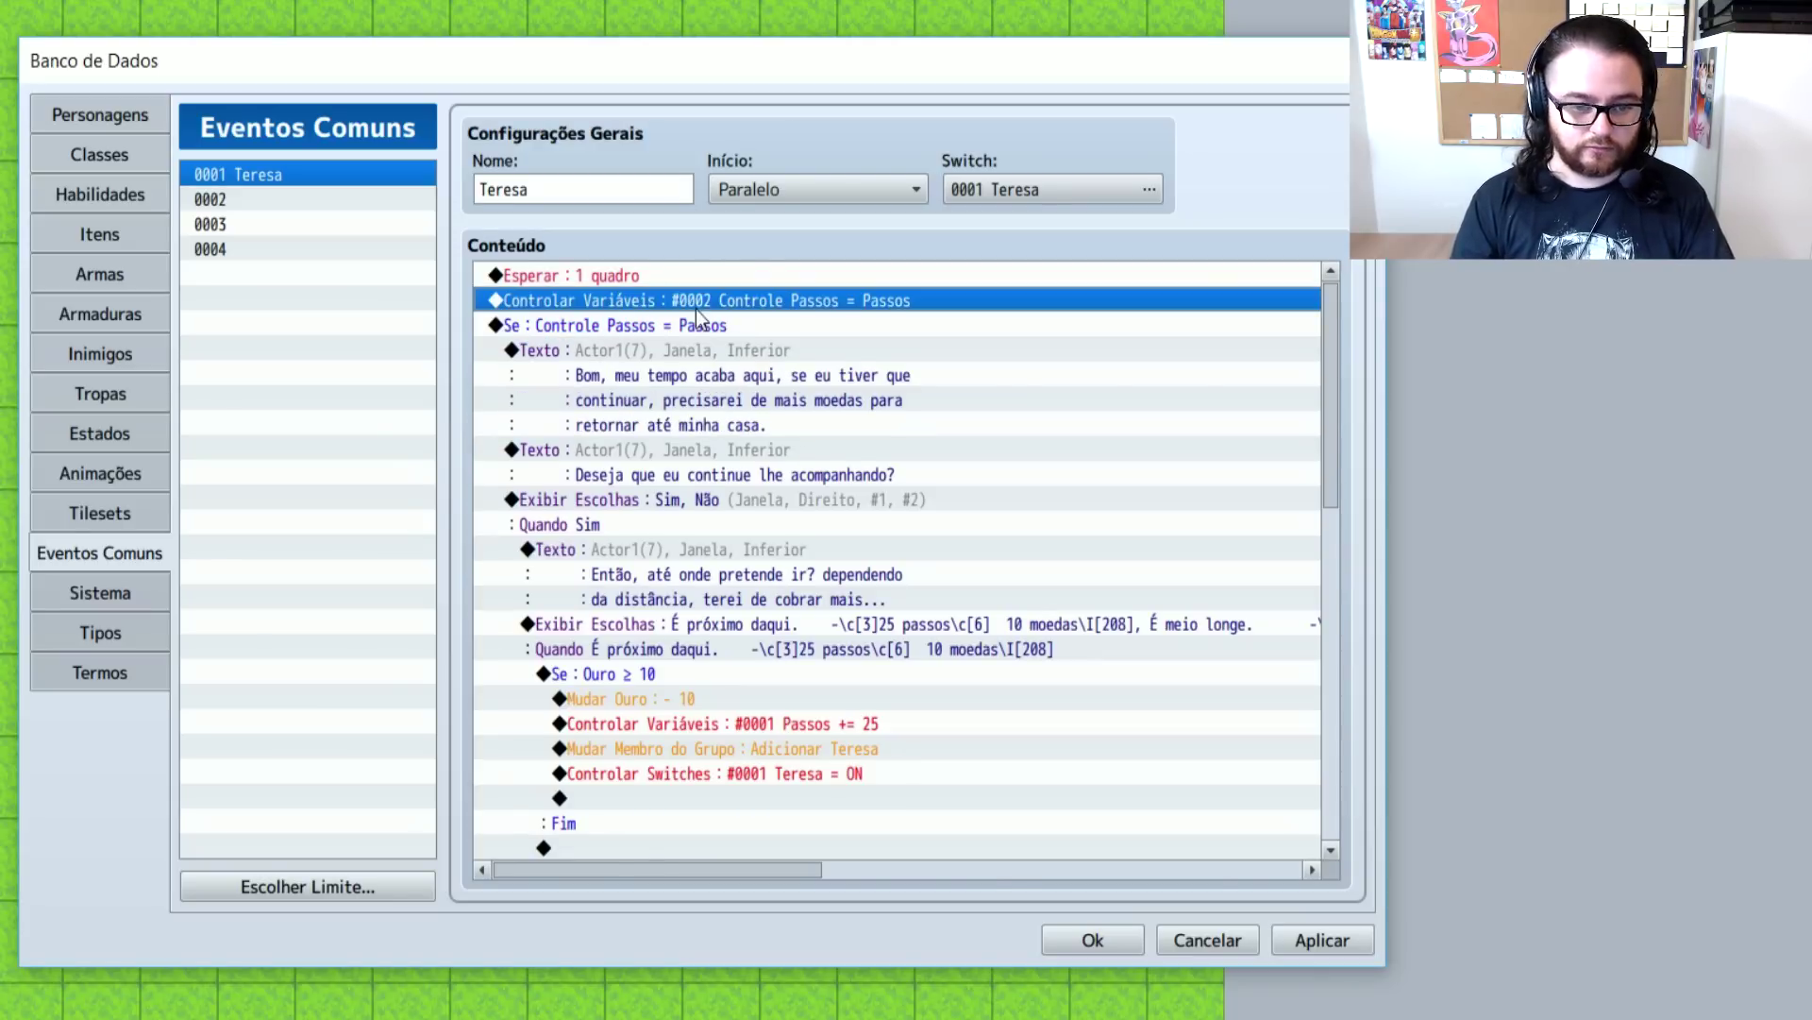
key(ctrl+c)
click(638, 341)
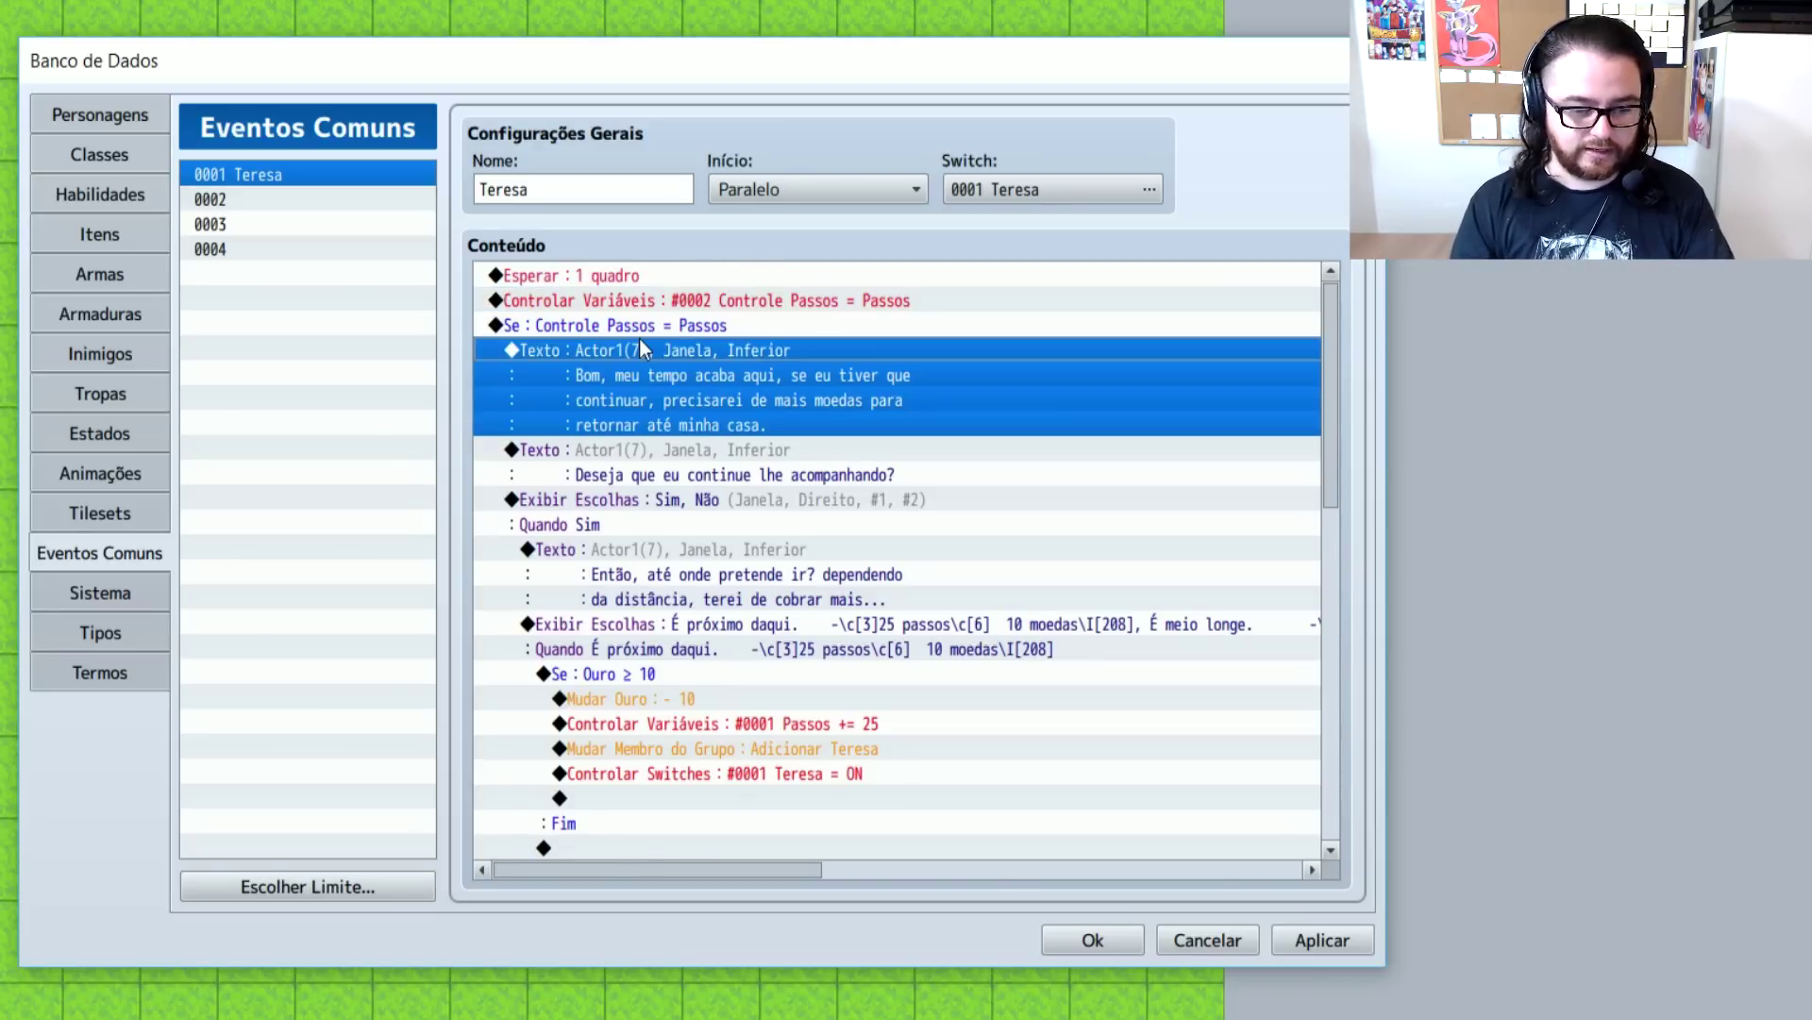
key(ctrl+v)
double_click(638, 349)
click(835, 376)
click(970, 287)
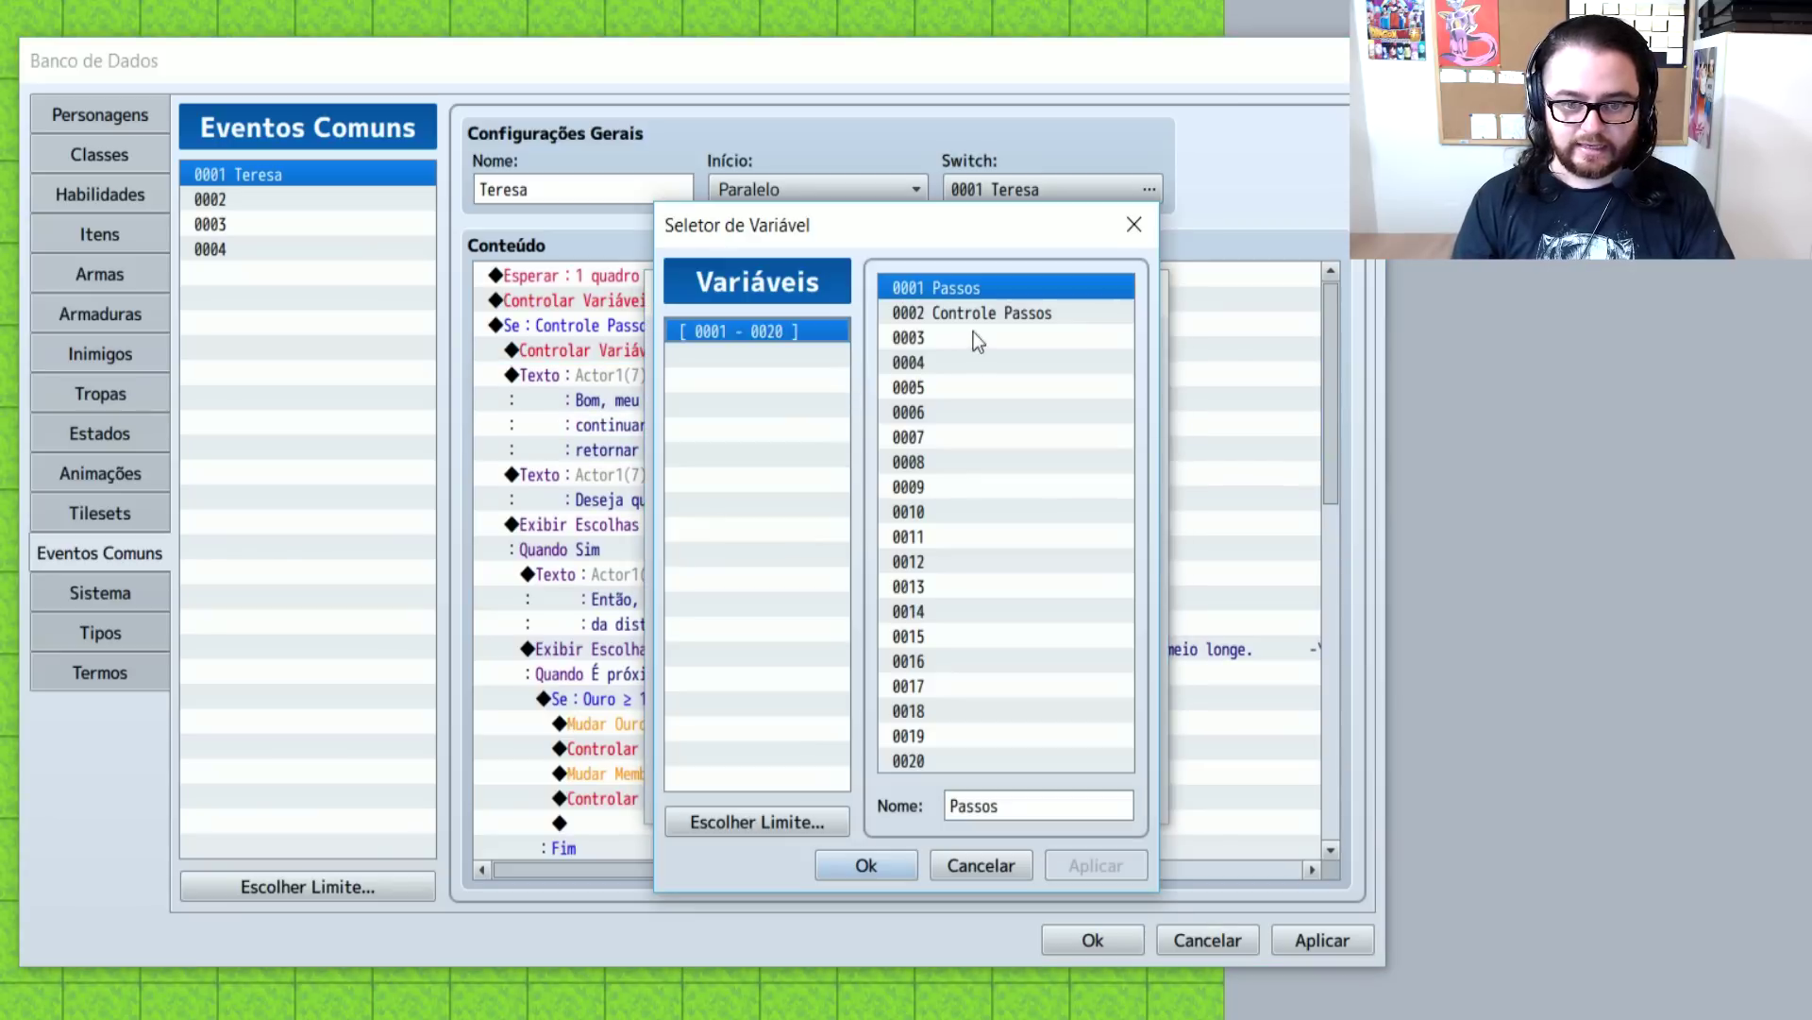
double_click(970, 287)
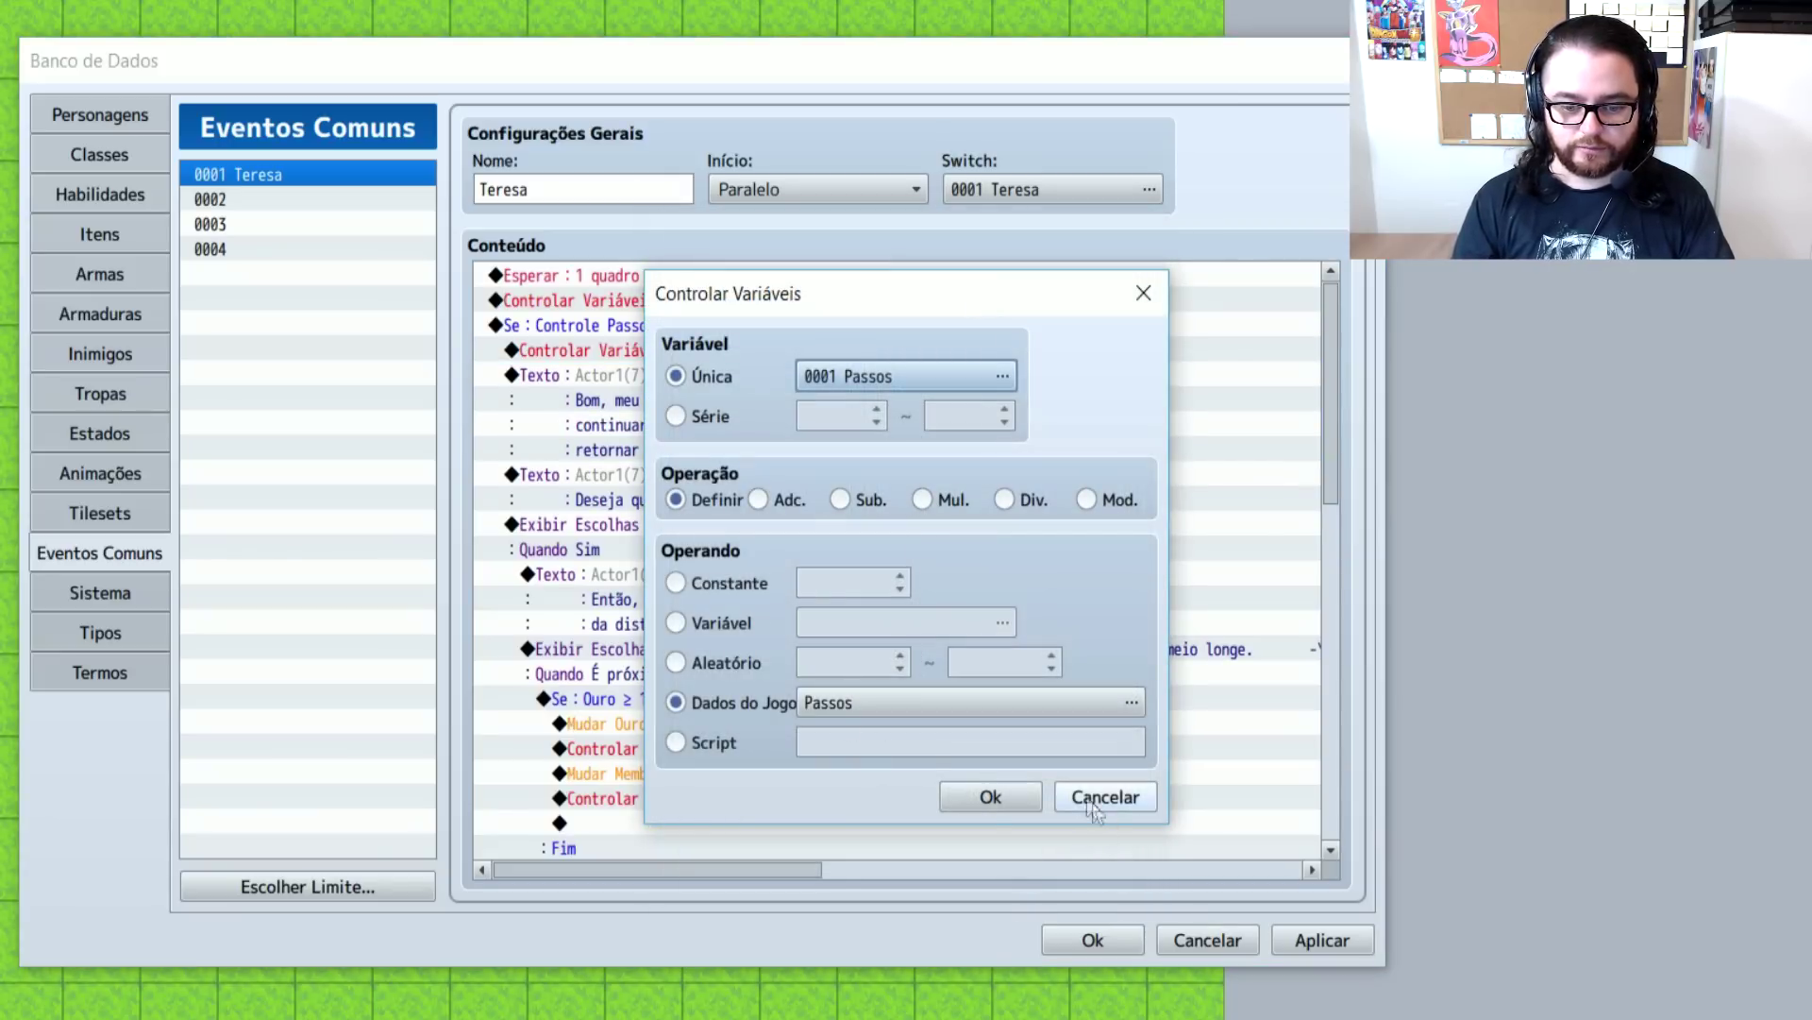
click(990, 799)
Review the step condition, the new Passos = Passos command and the step addition in the nearby-distance choice
click(677, 332)
click(806, 357)
click(936, 274)
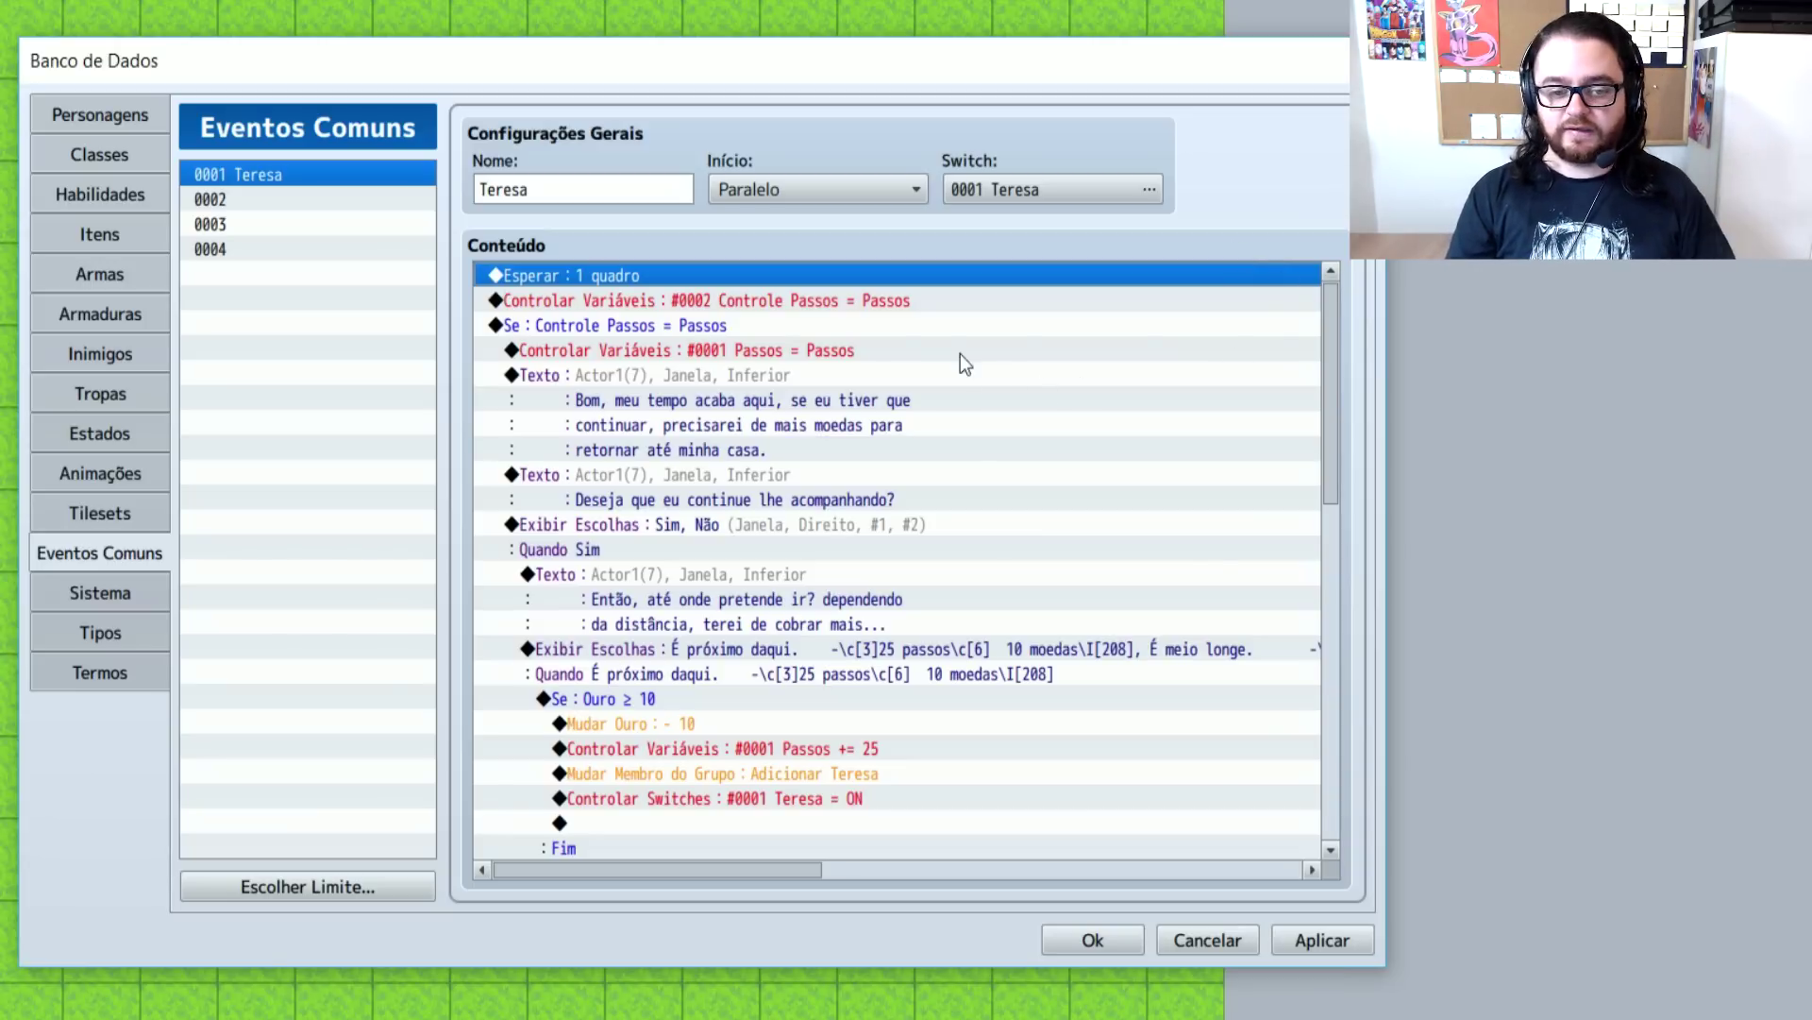
click(932, 336)
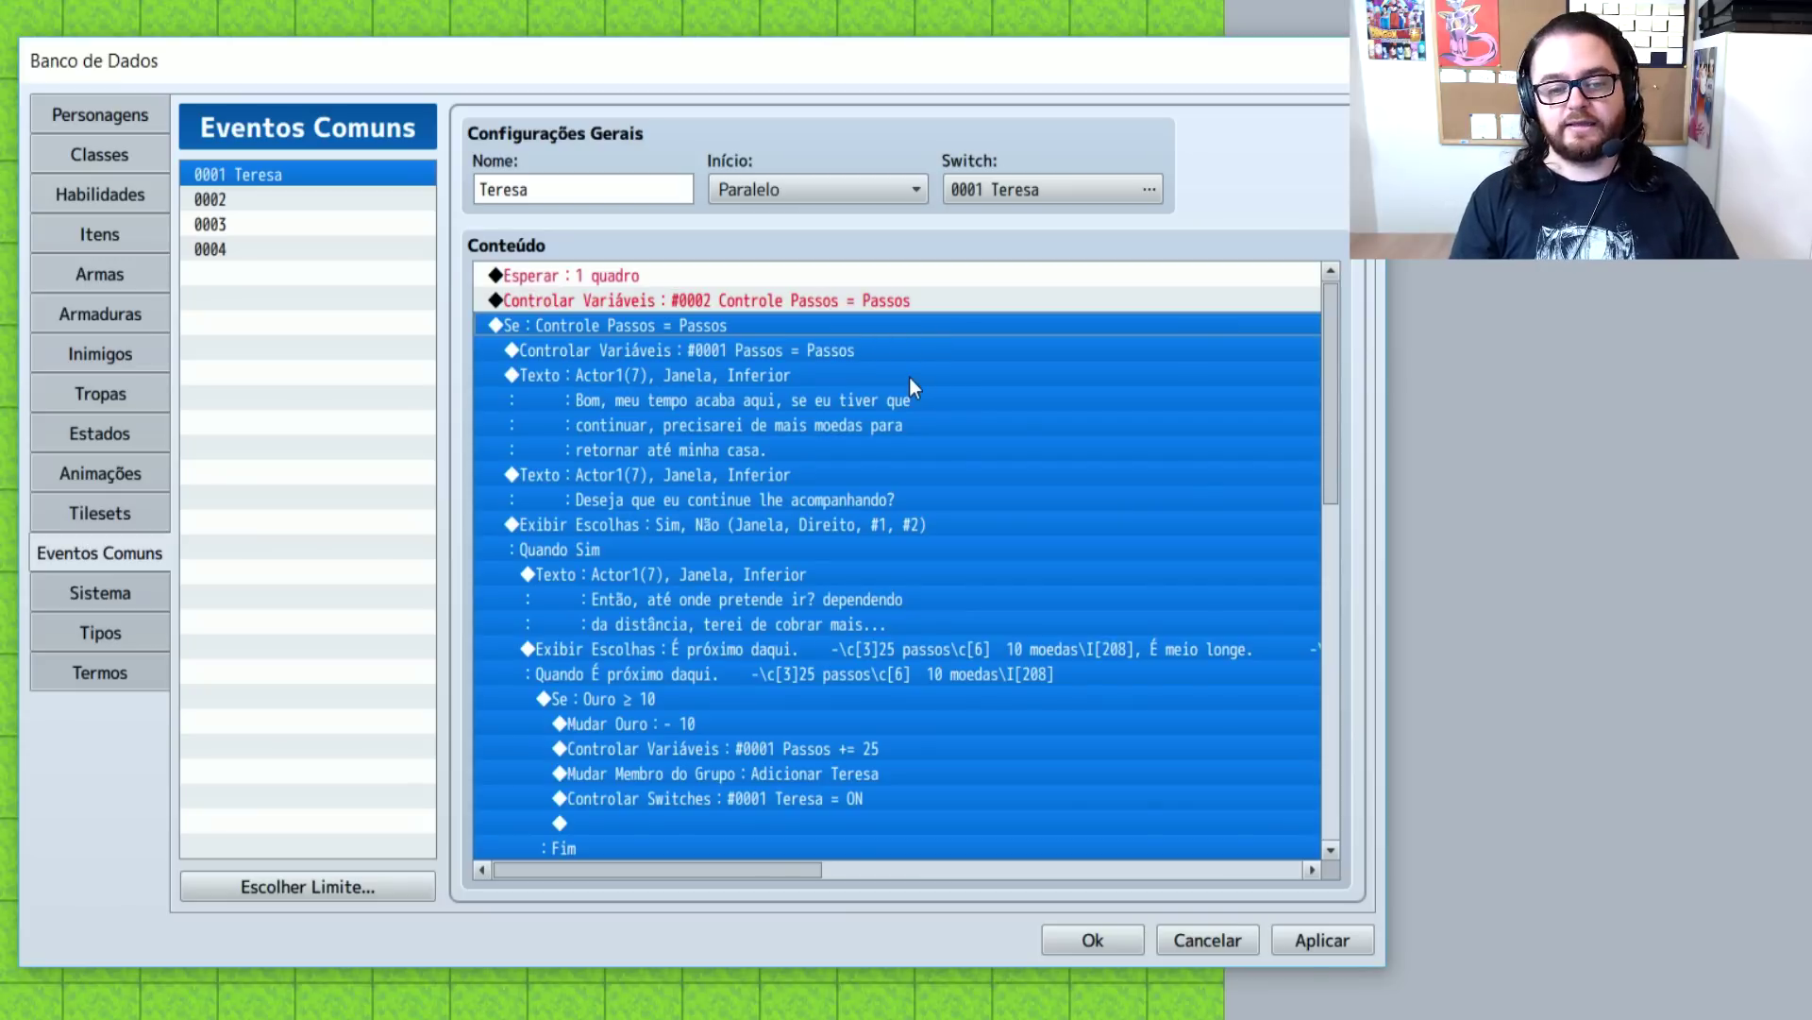
click(909, 360)
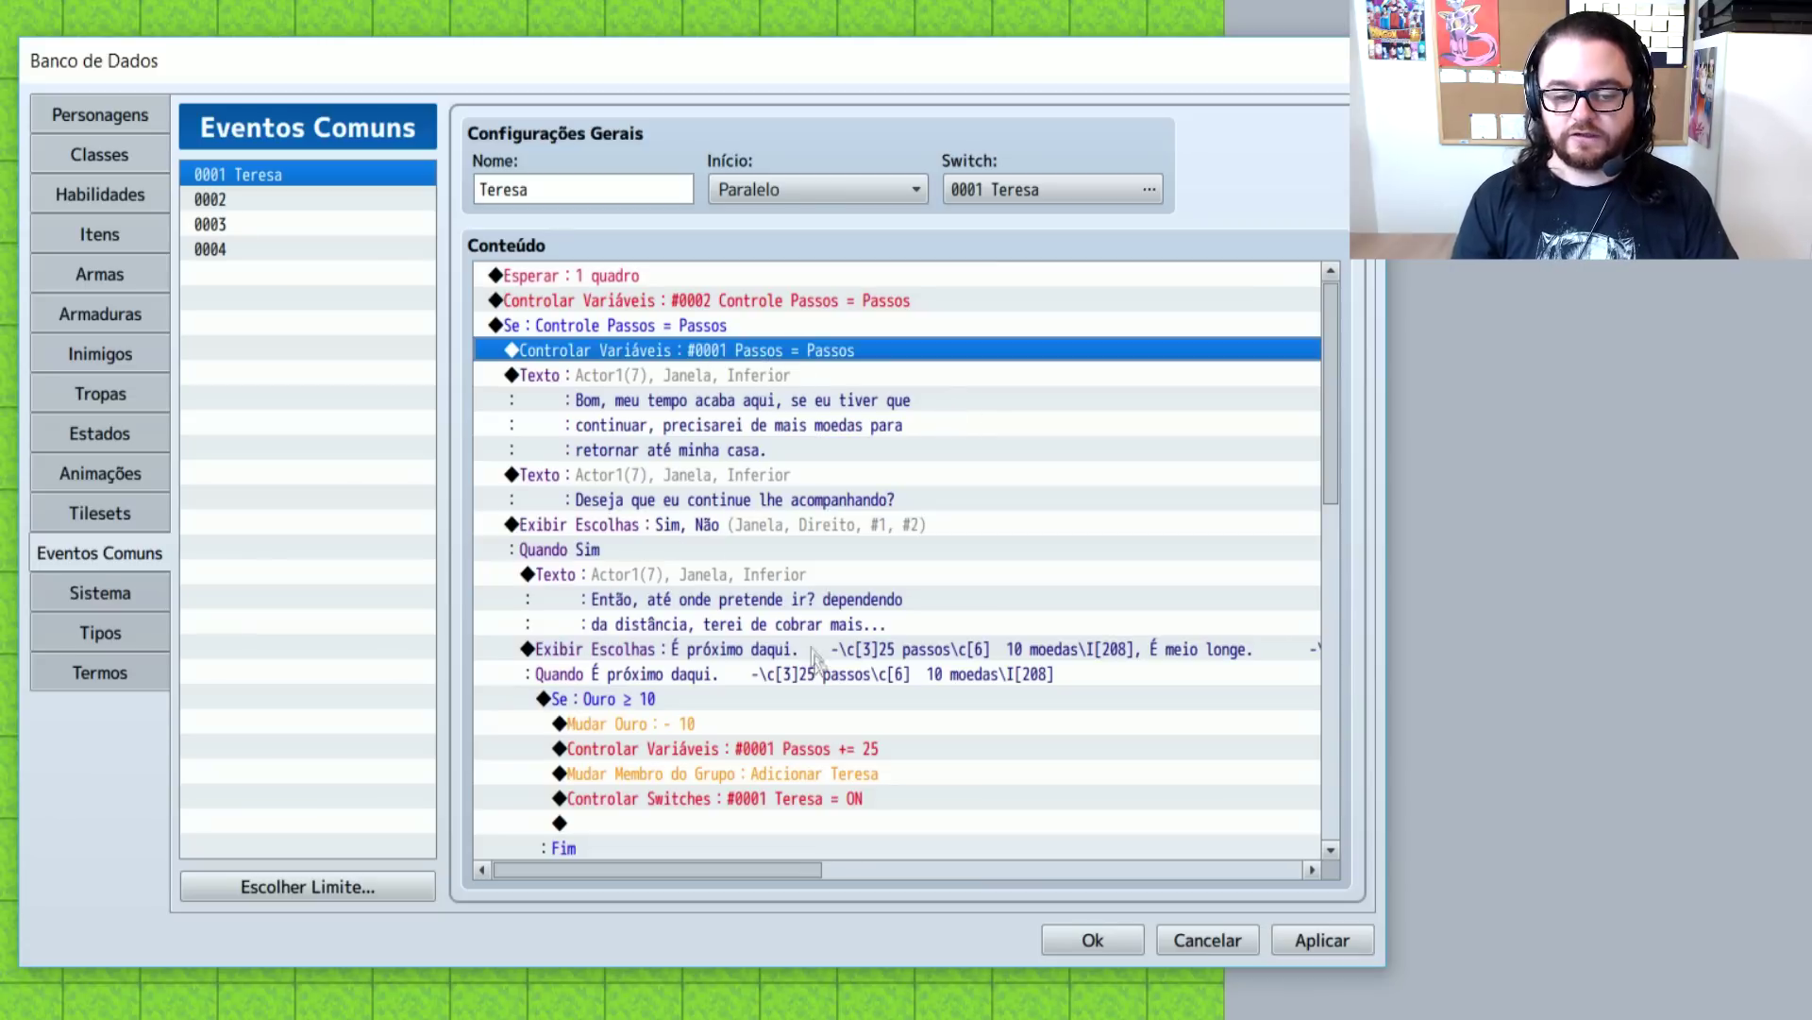
scroll(721, 406, down, 4)
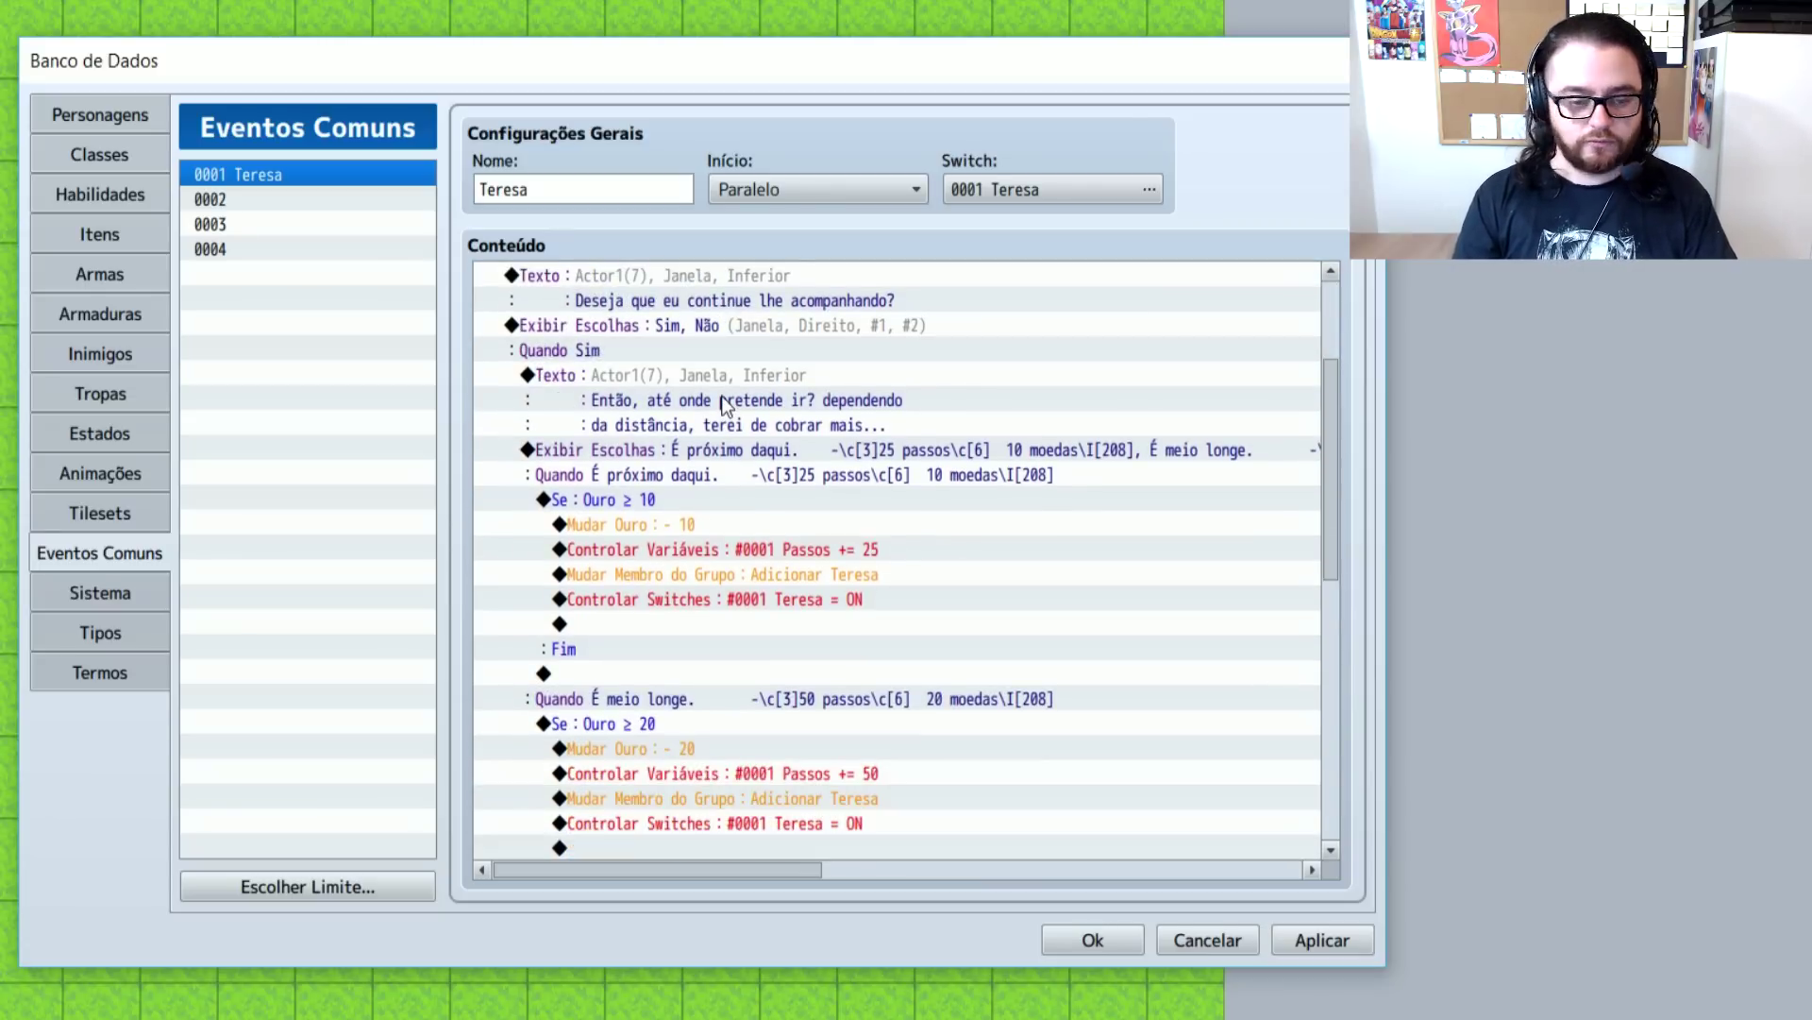
scroll(716, 472, down, 1)
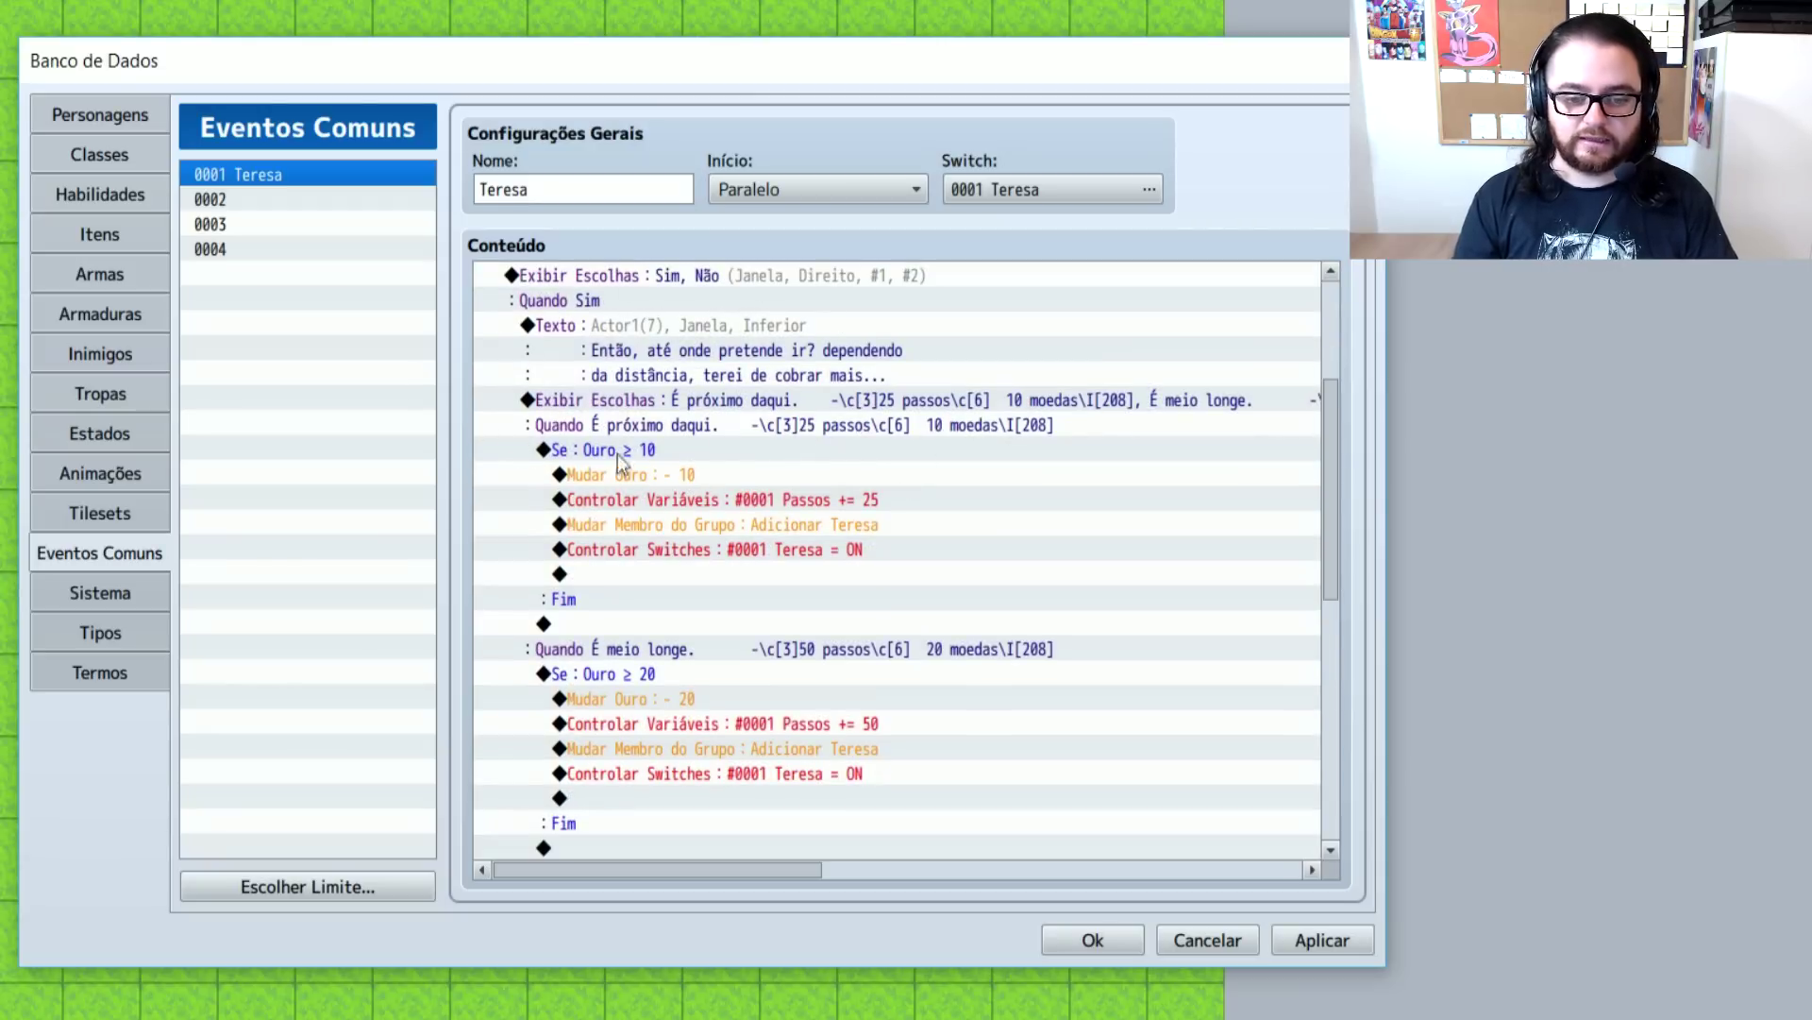
click(874, 502)
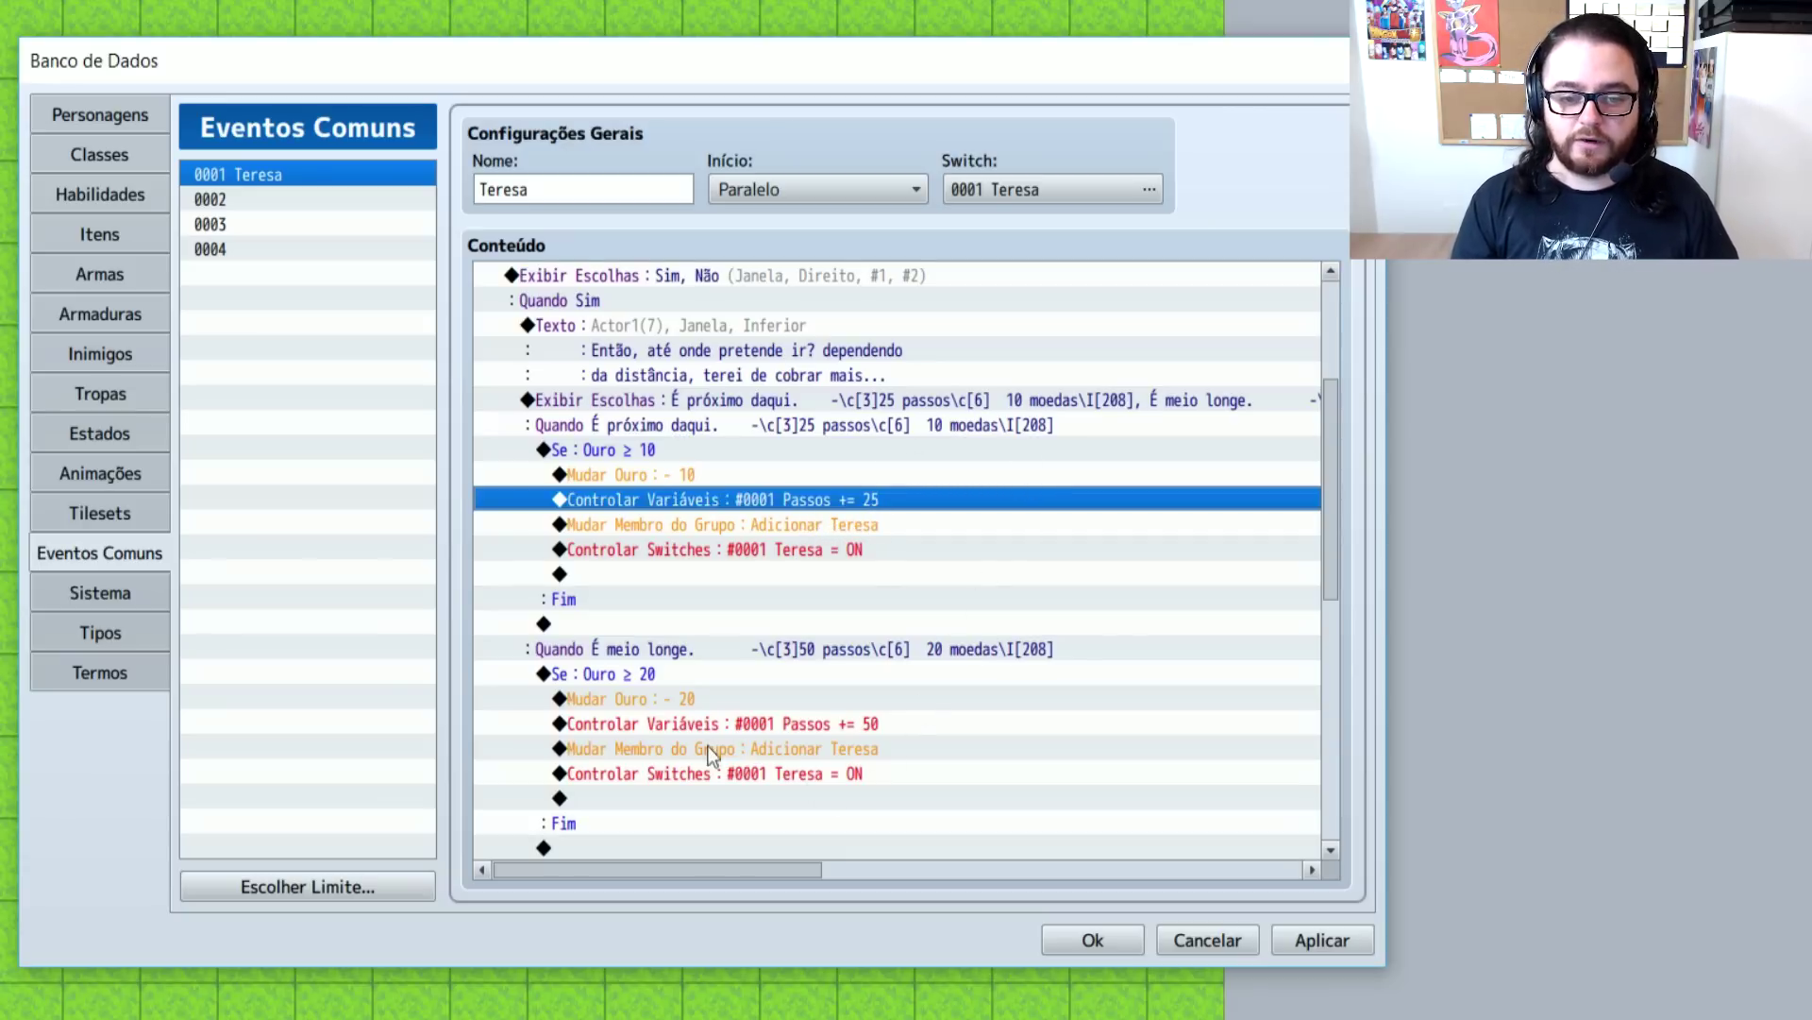
scroll(710, 755, down, 1)
scroll(882, 603, up, 4)
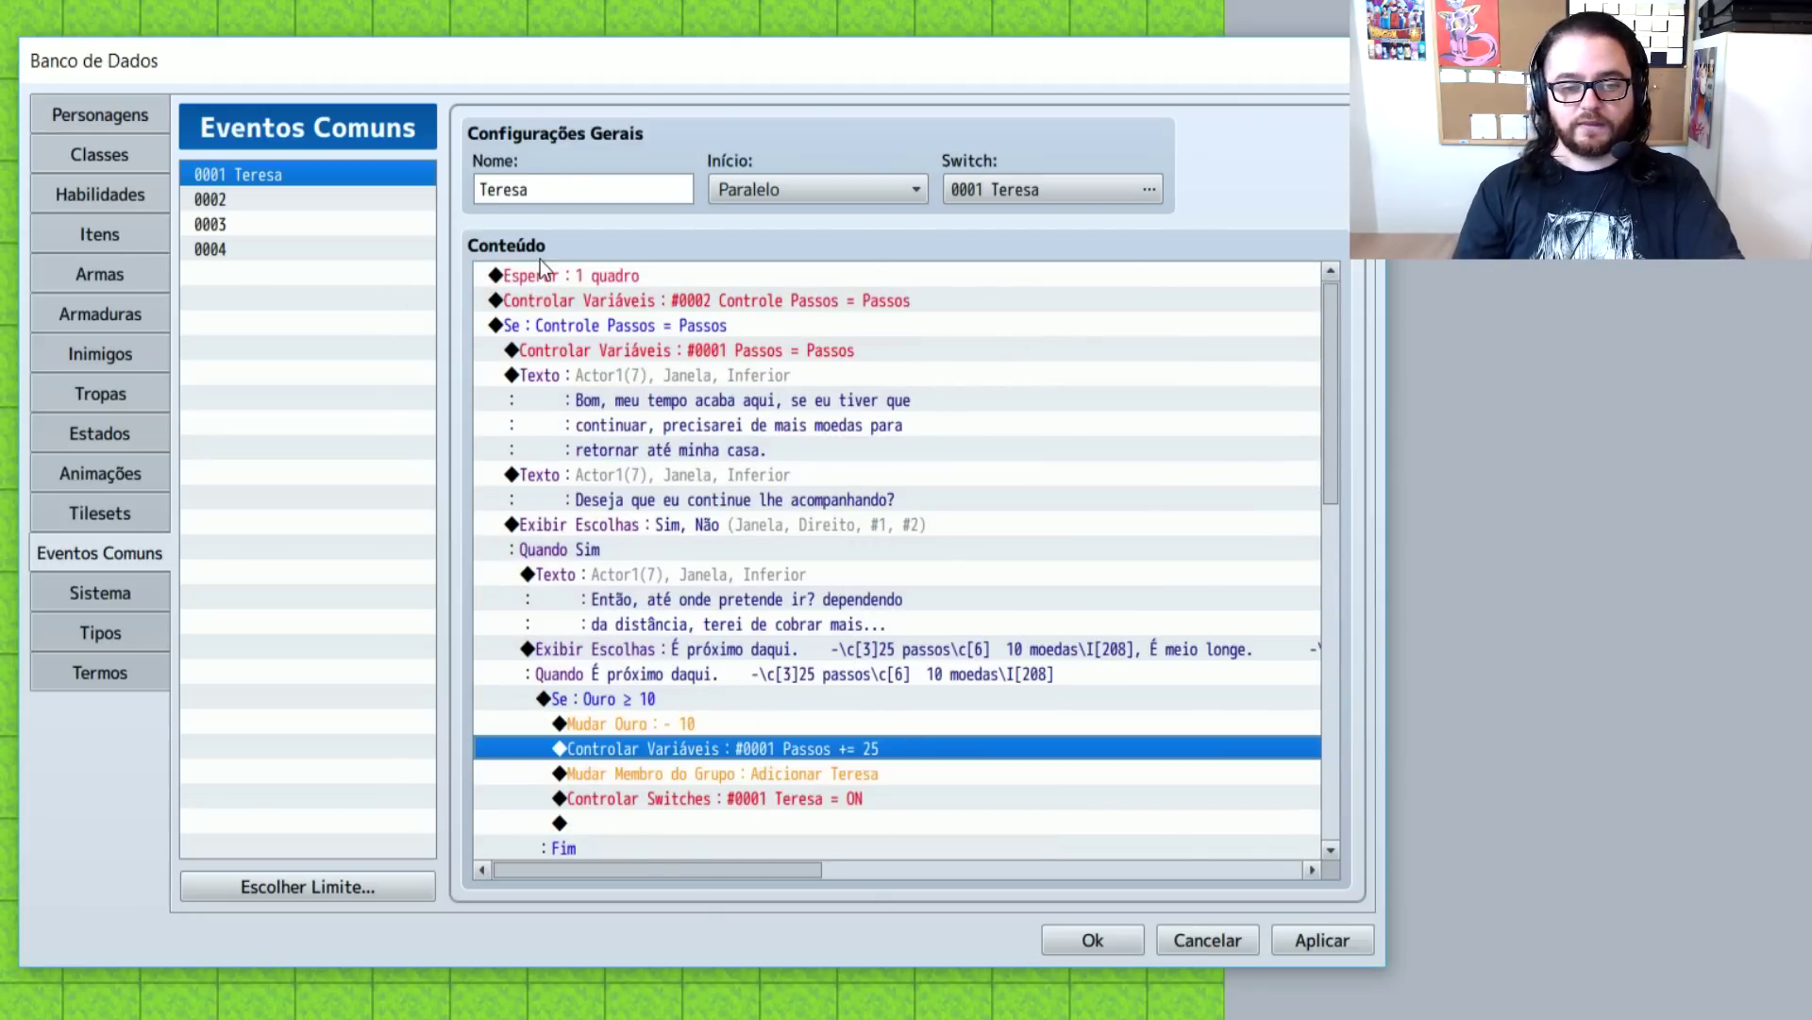
click(874, 303)
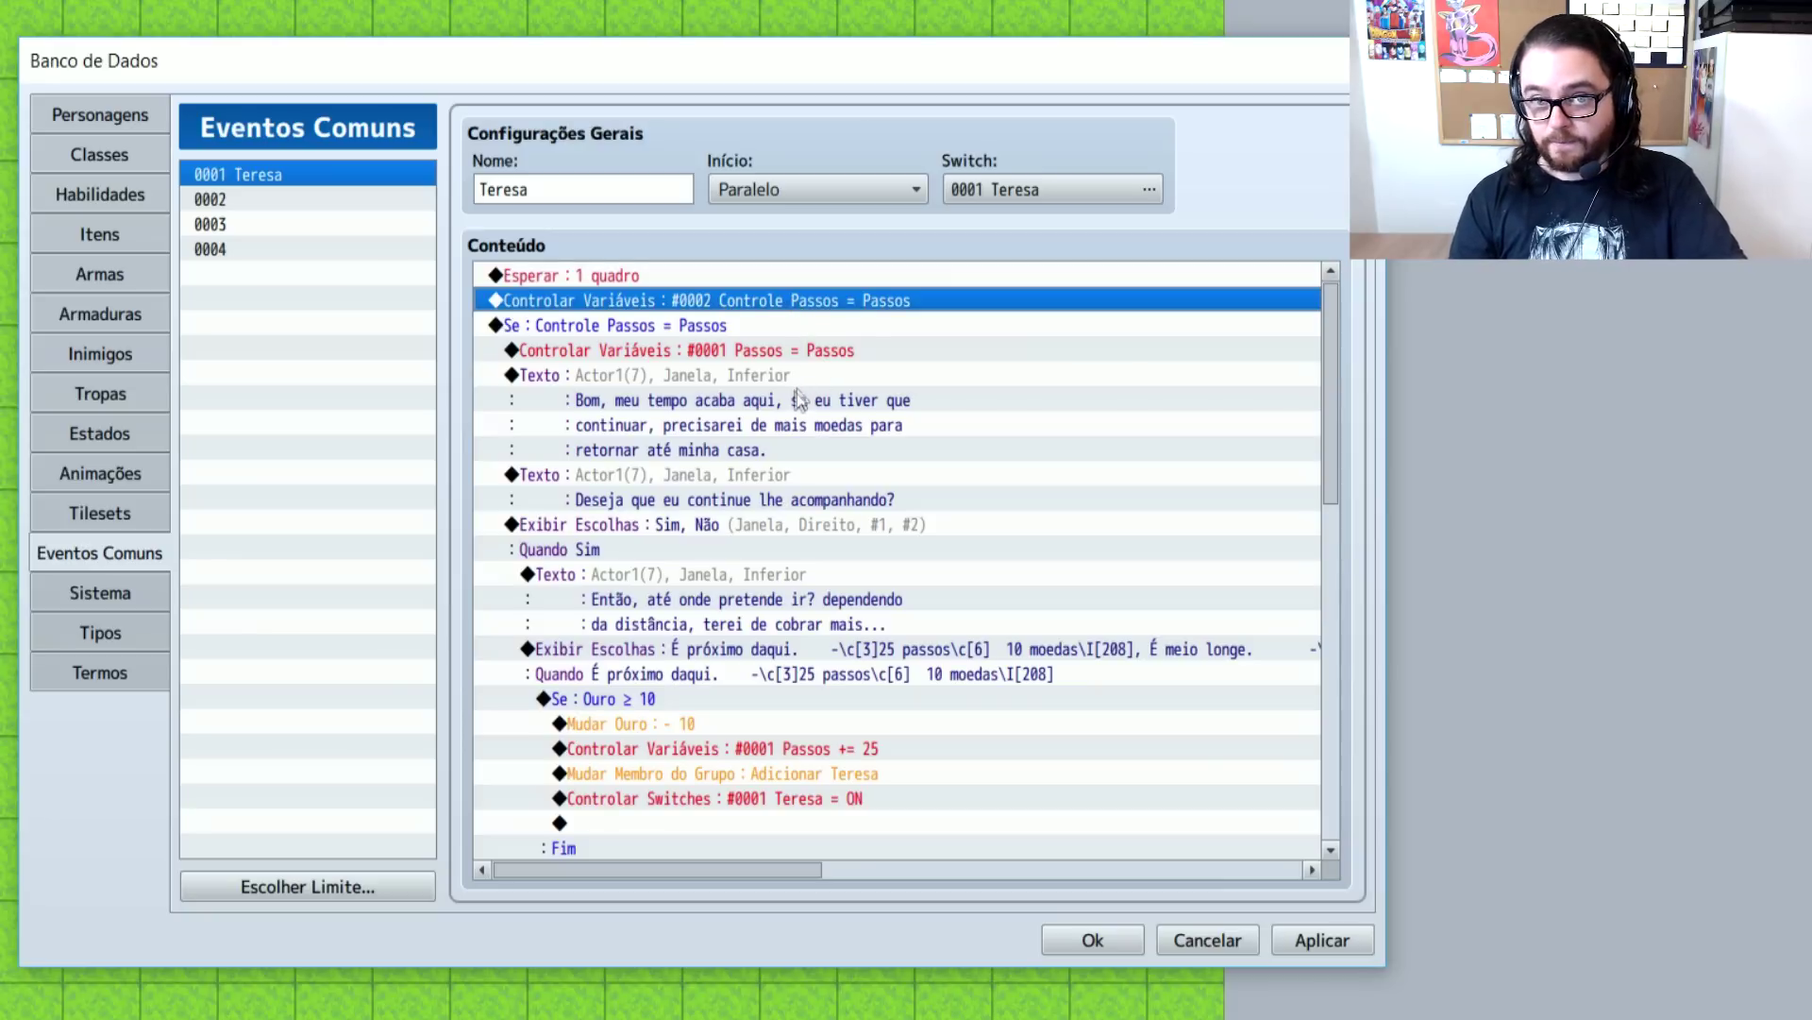
click(585, 326)
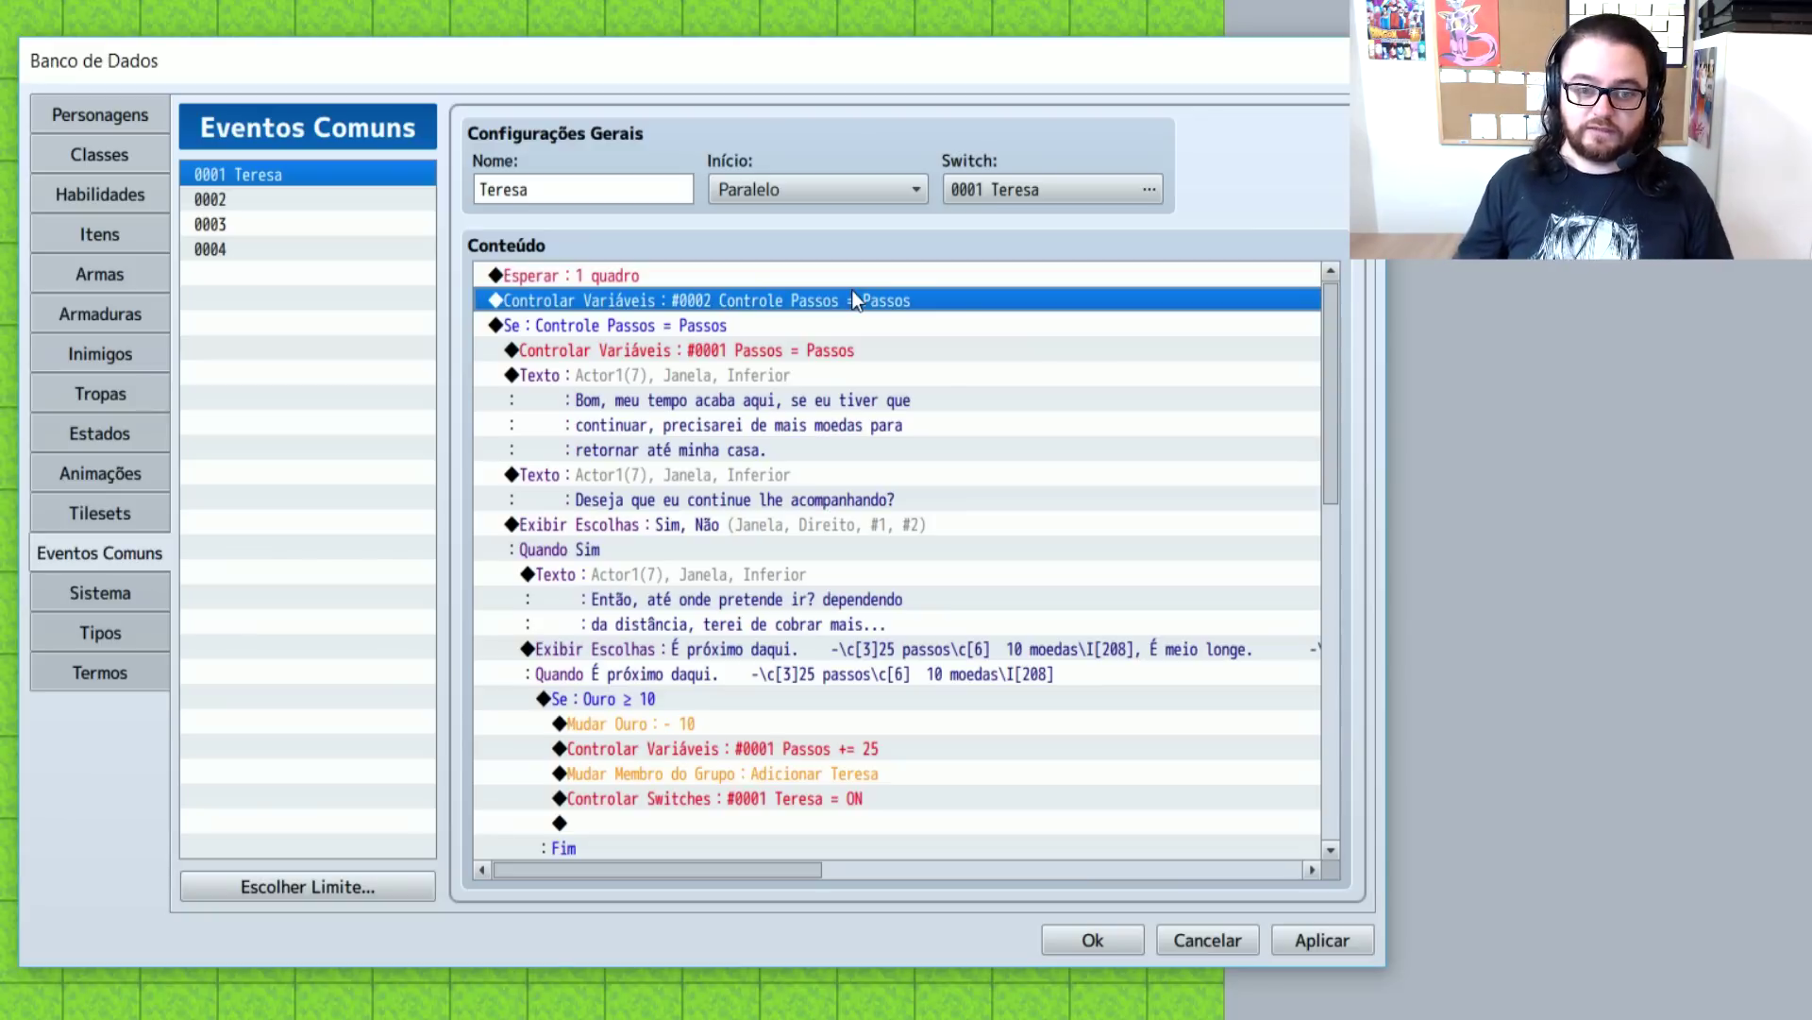
Move the Passos = Passos variable command to the start of the Quando Sim branch, above the distance question
click(791, 332)
click(782, 357)
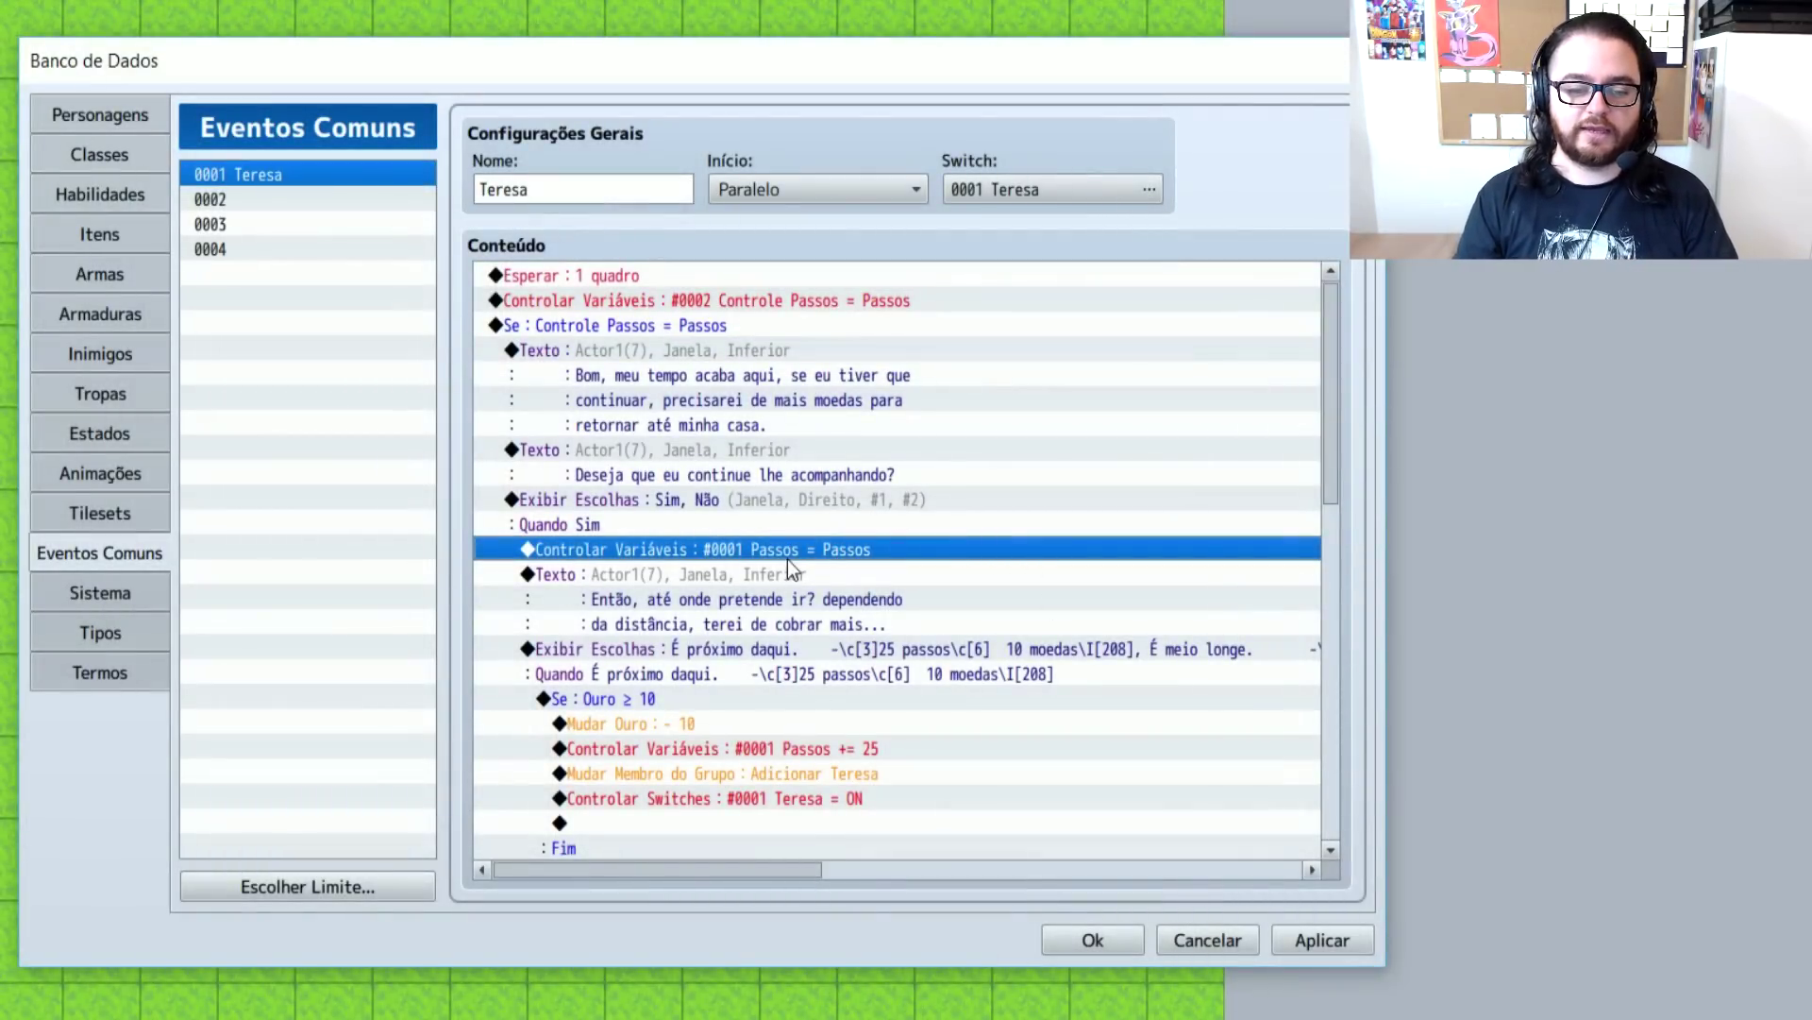
click(651, 333)
click(623, 351)
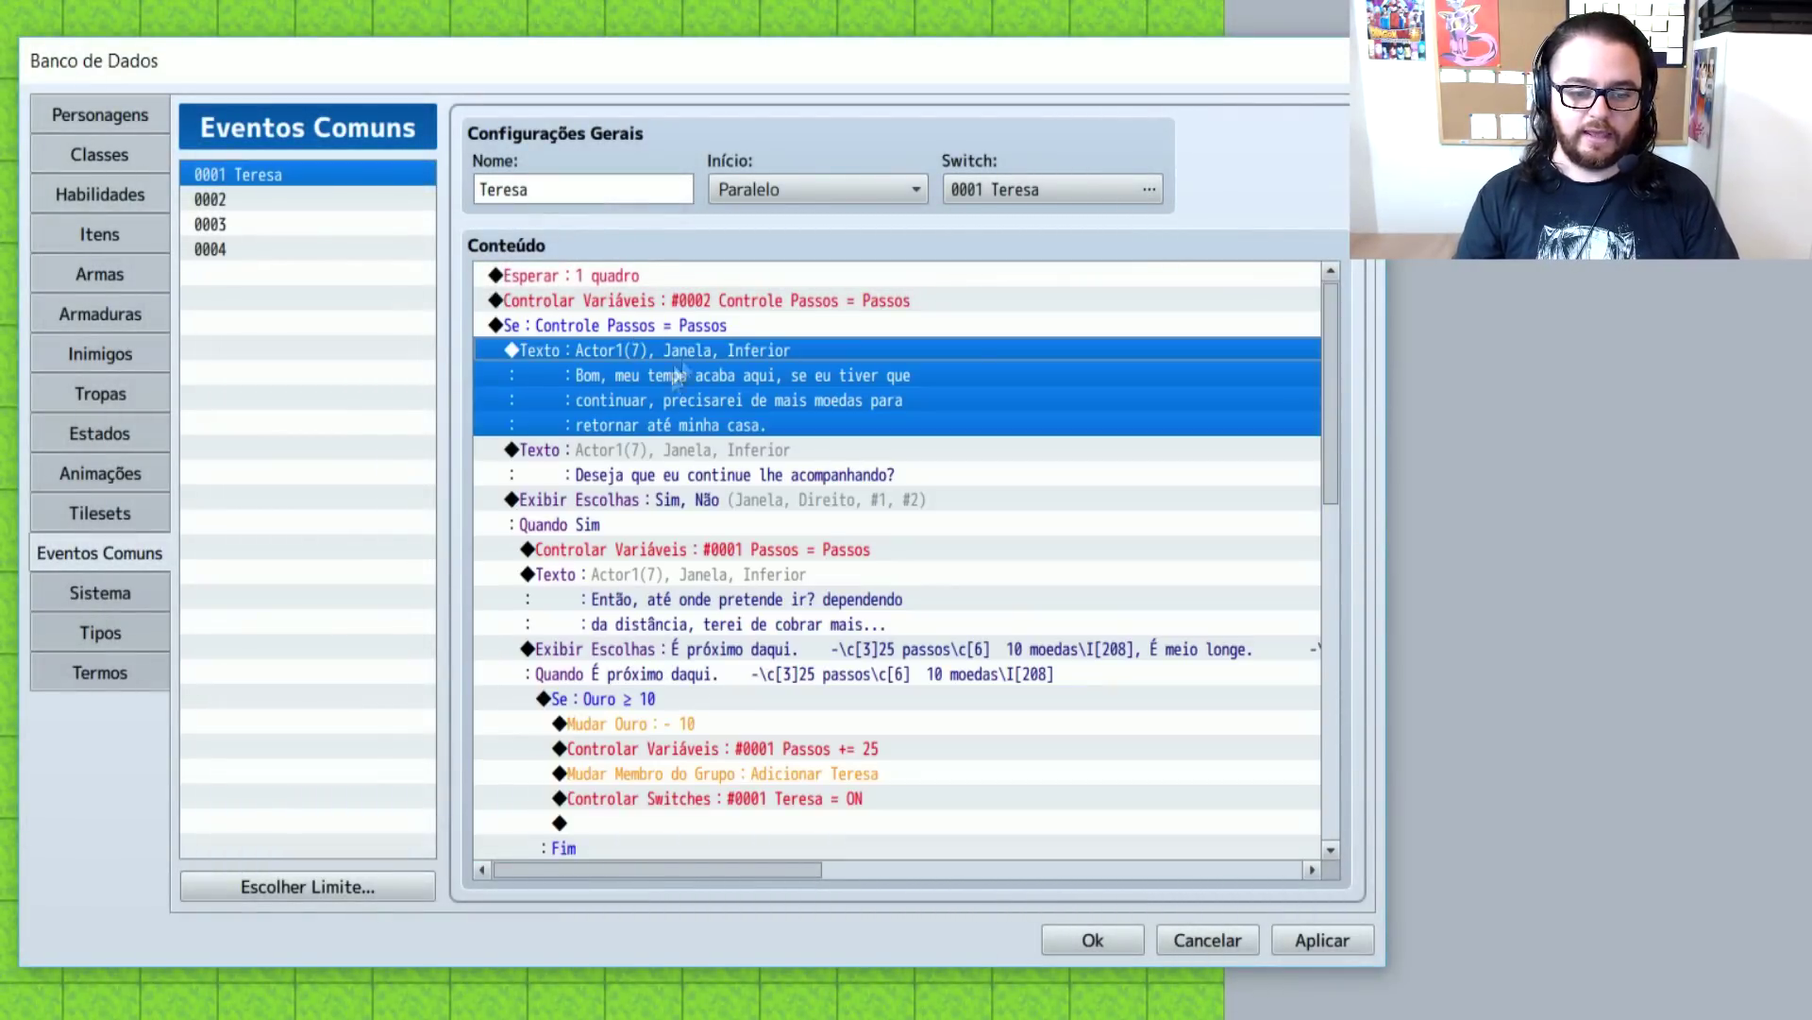
click(699, 557)
click(646, 525)
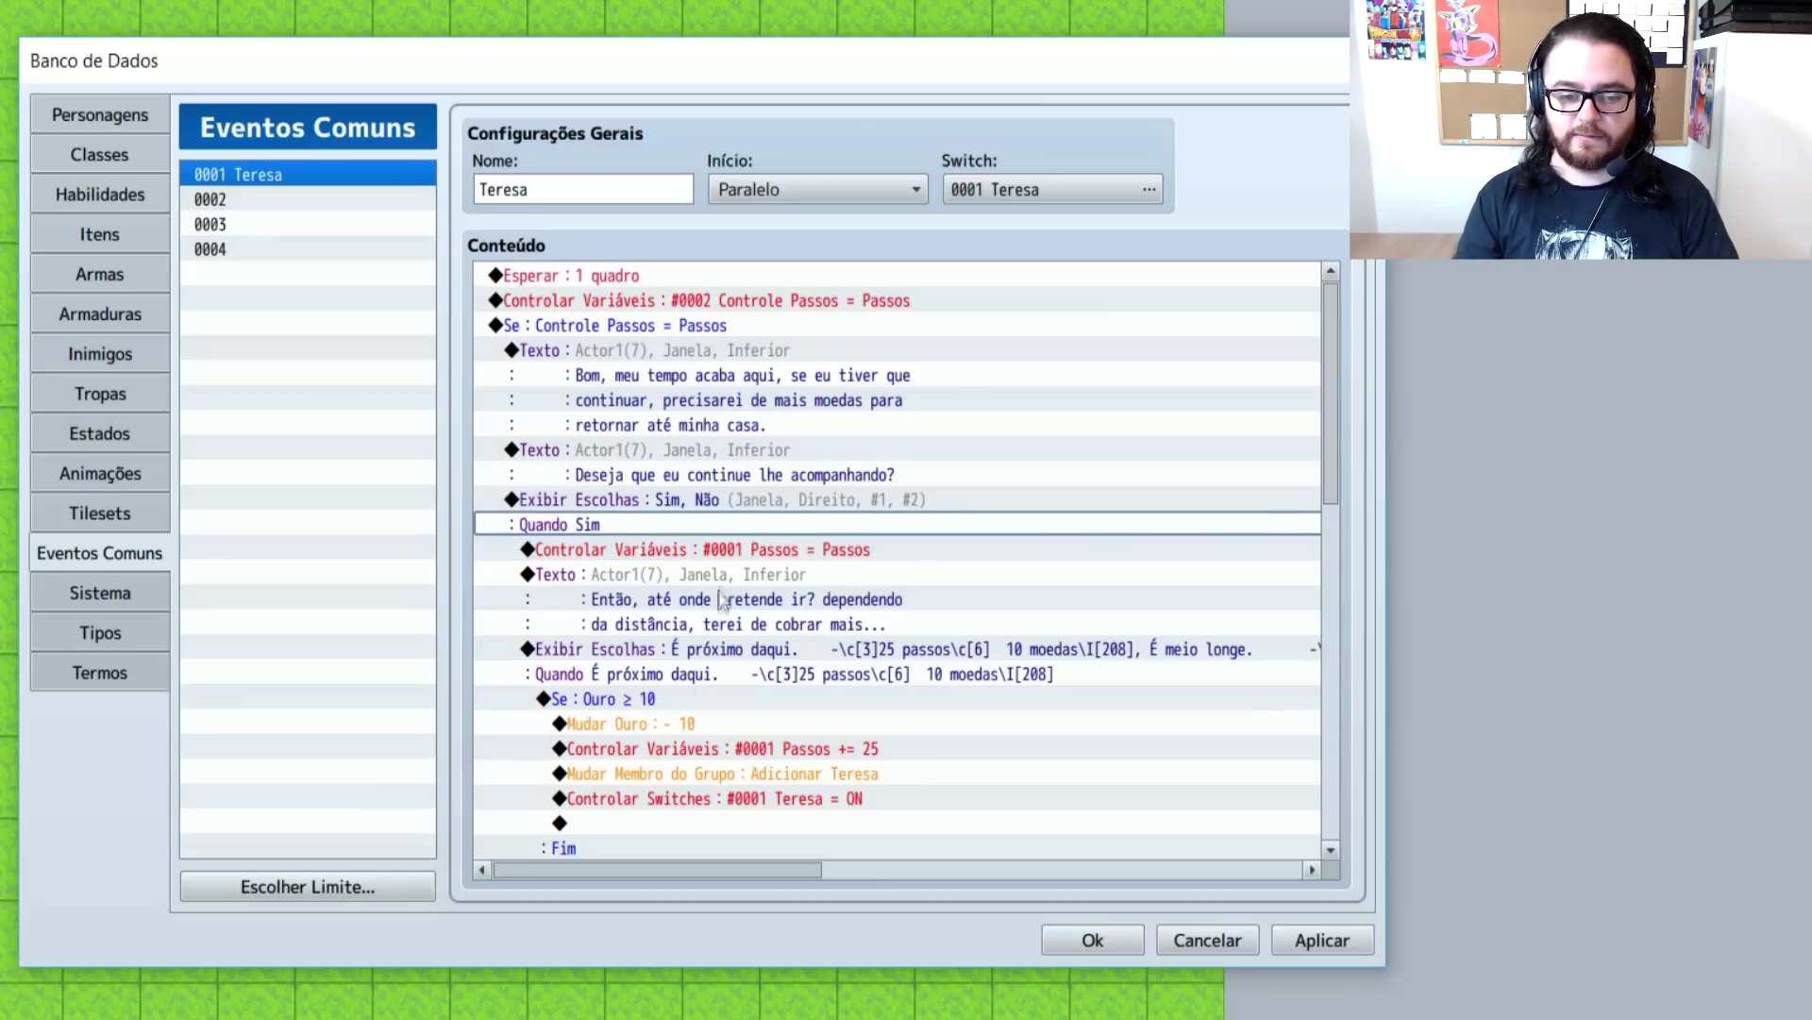
click(752, 547)
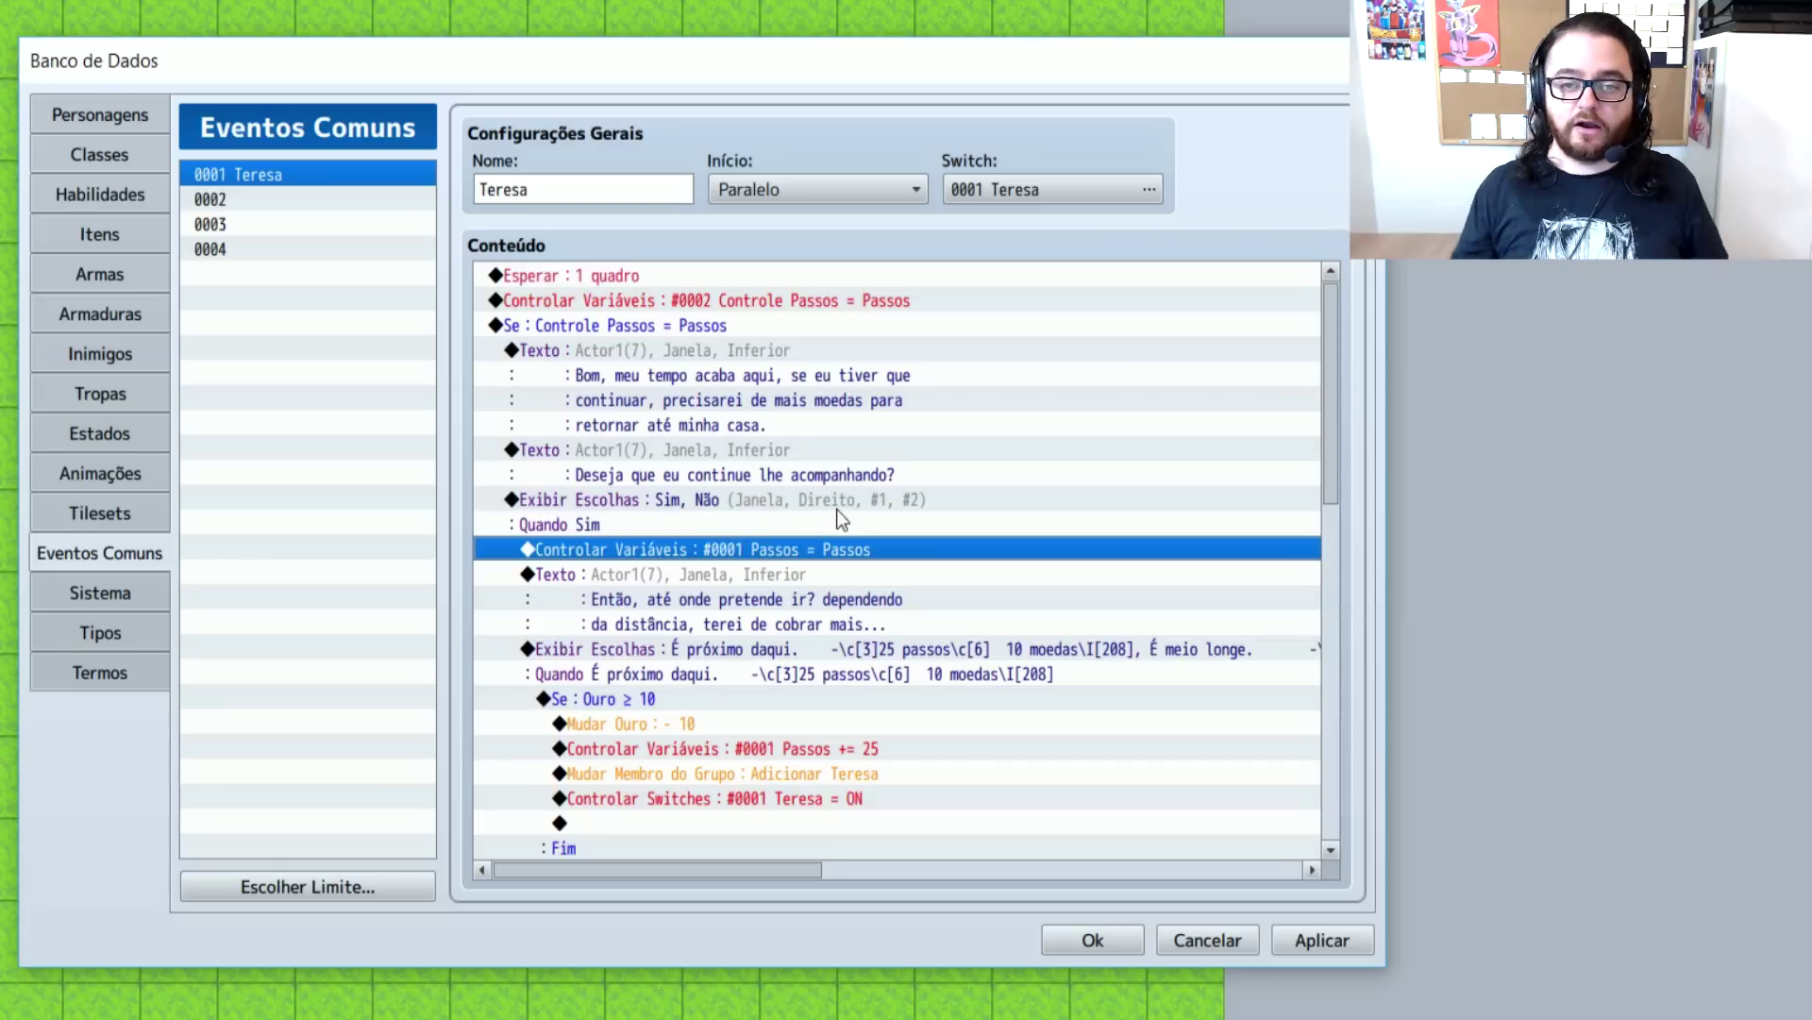
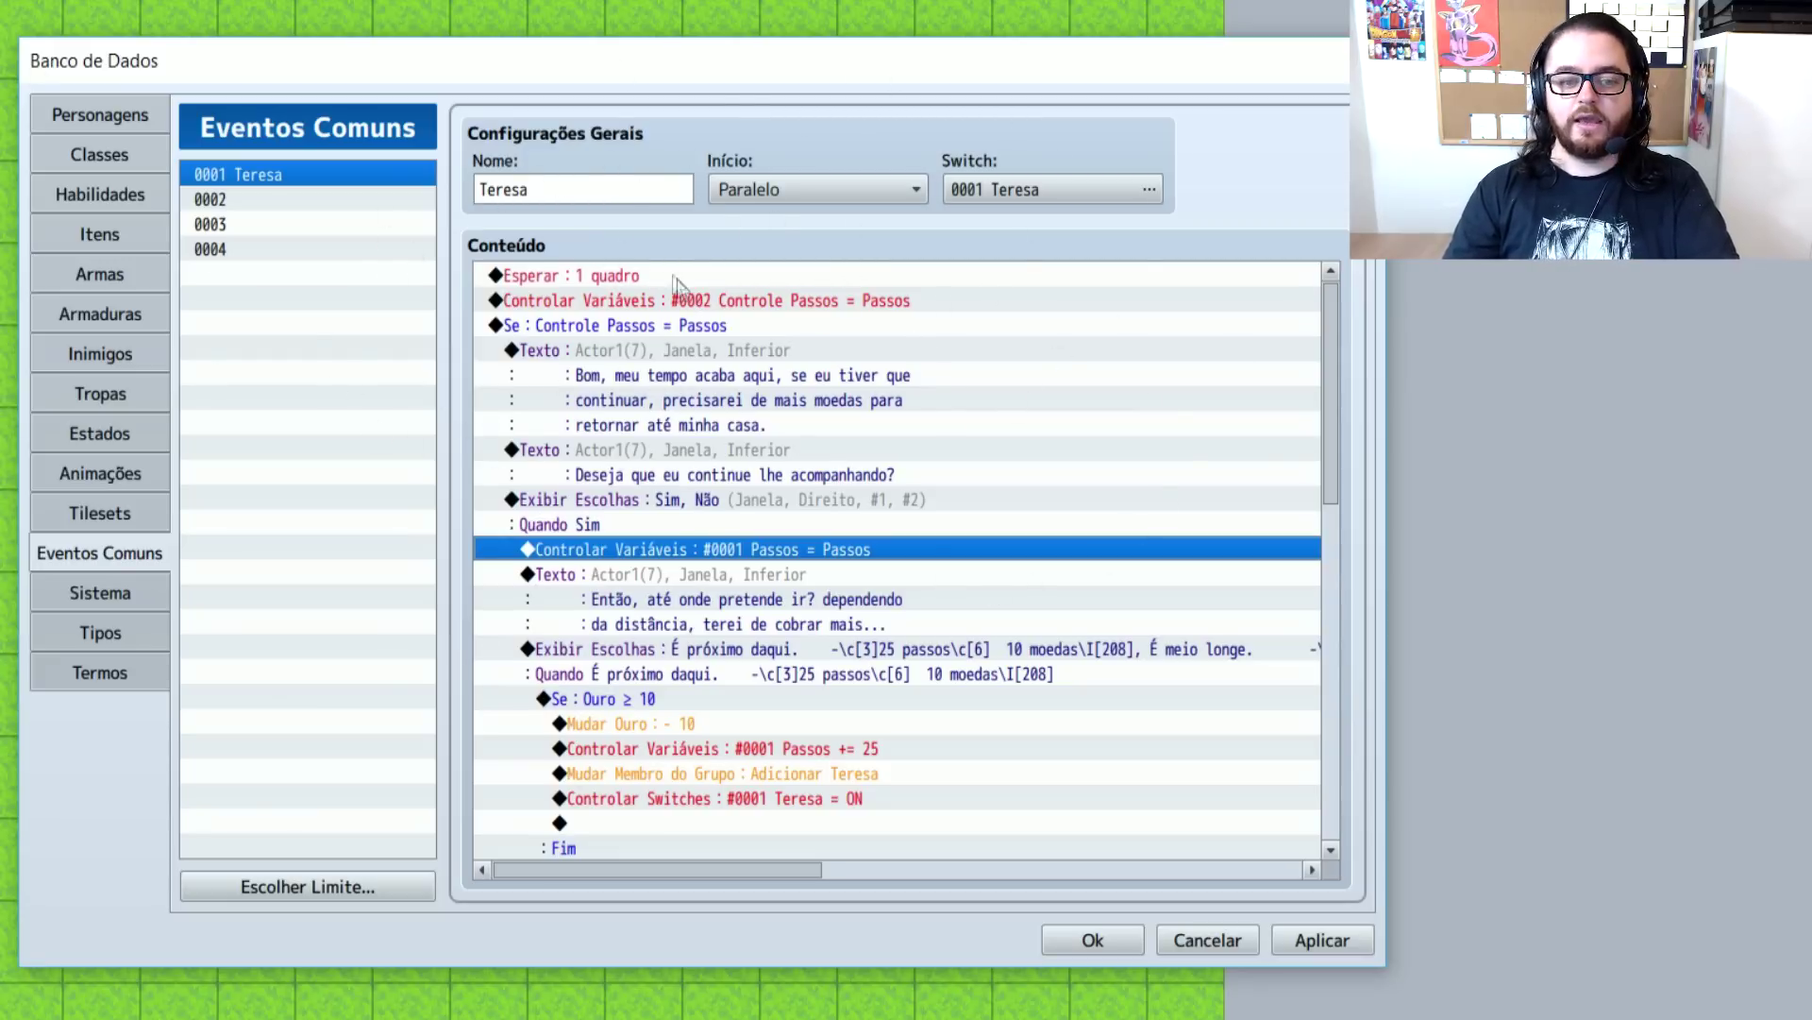
Review the Teresa common event from the Controle Passos assignment and its condition down to the last command line
click(812, 297)
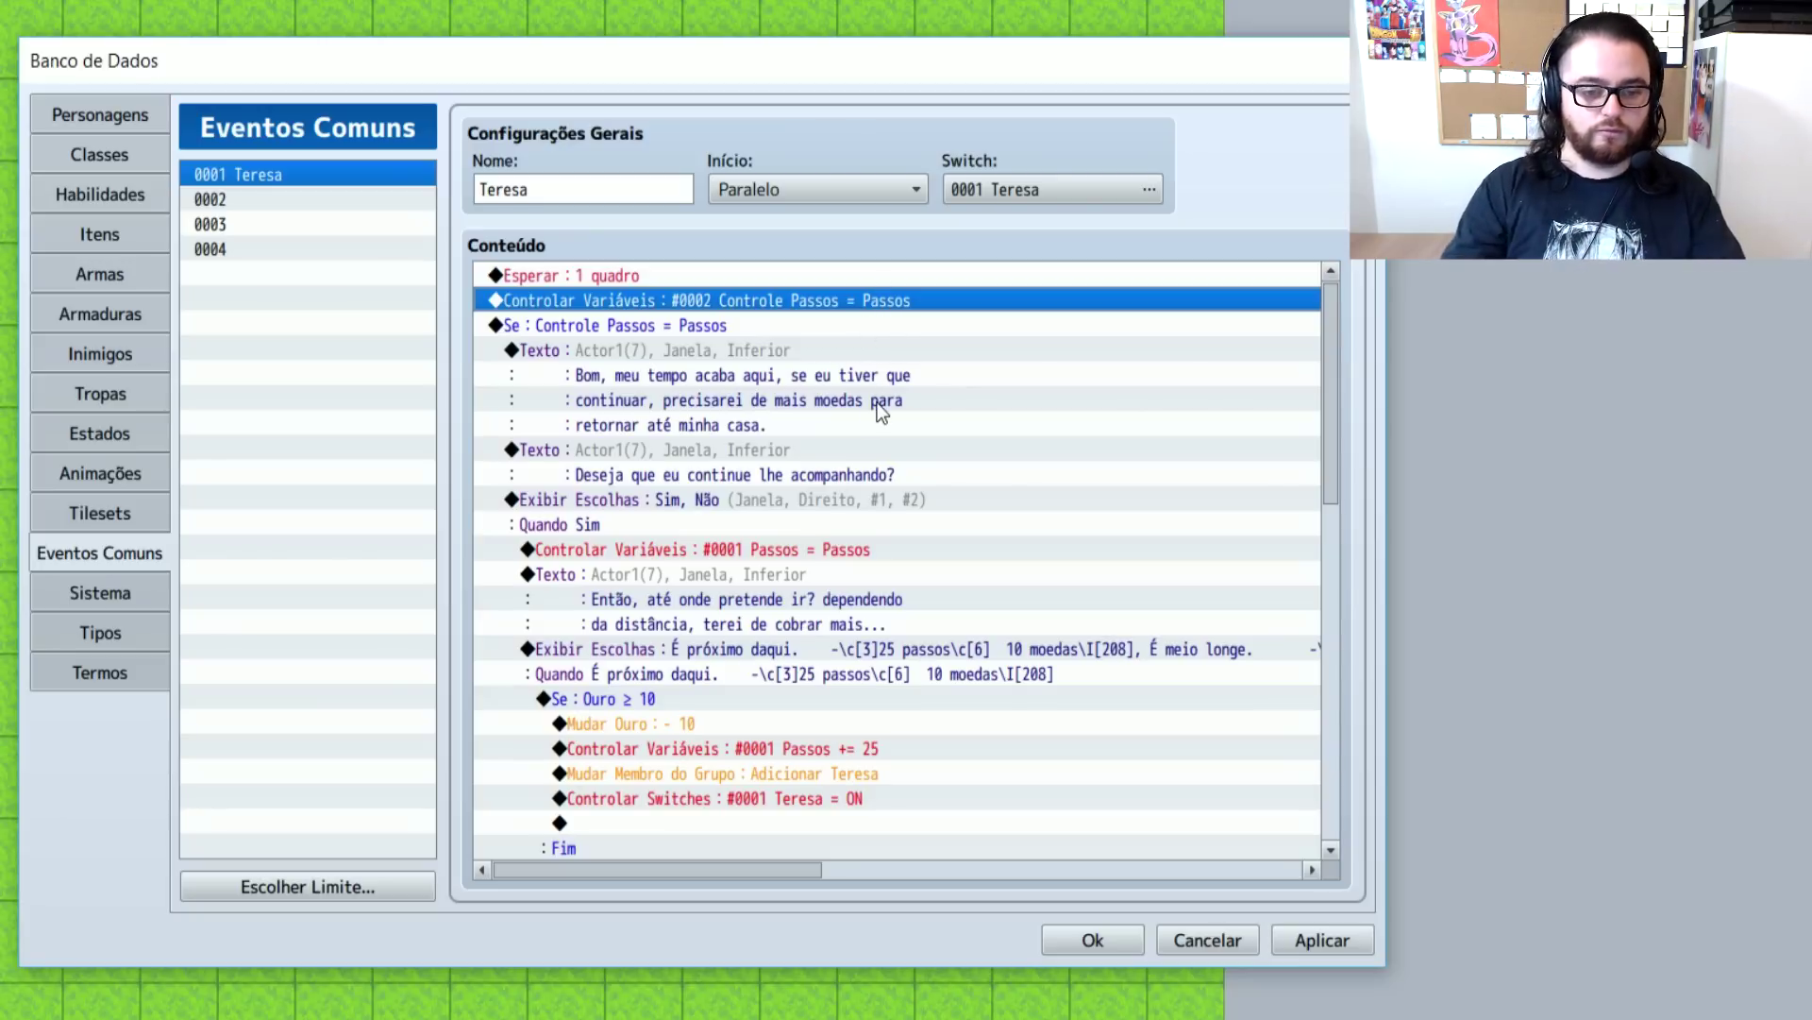
click(578, 325)
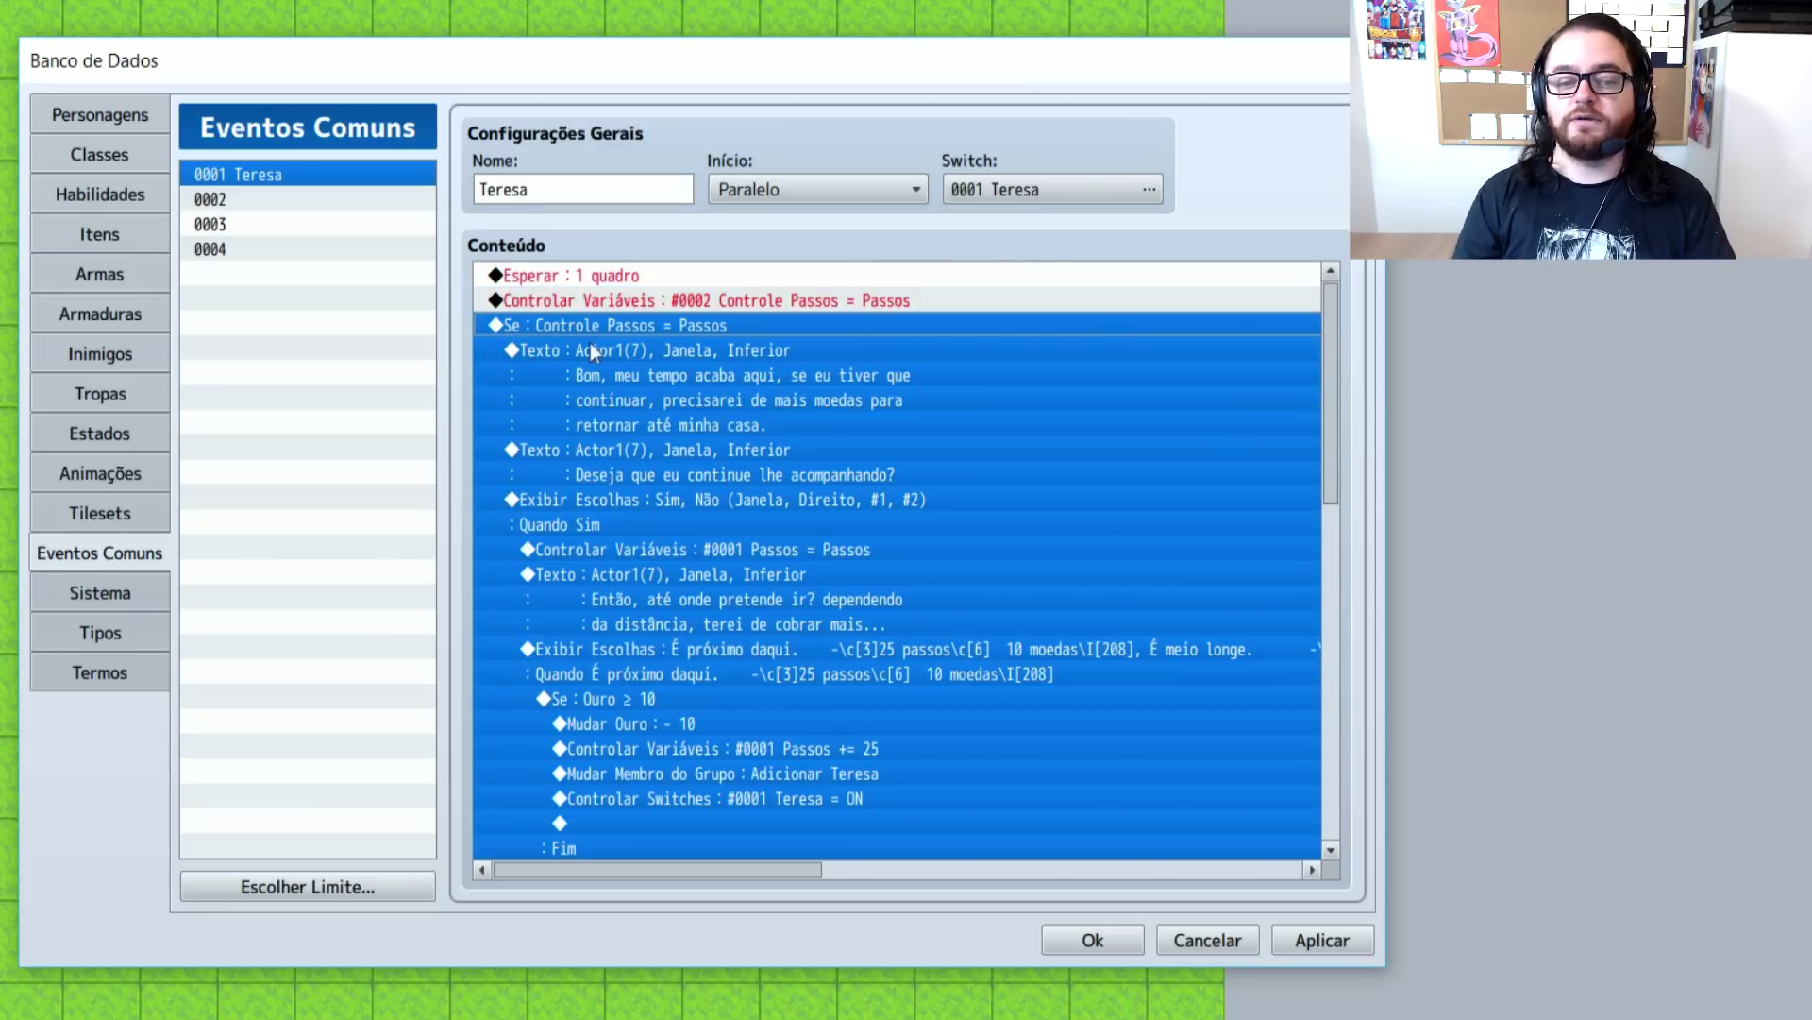
click(797, 299)
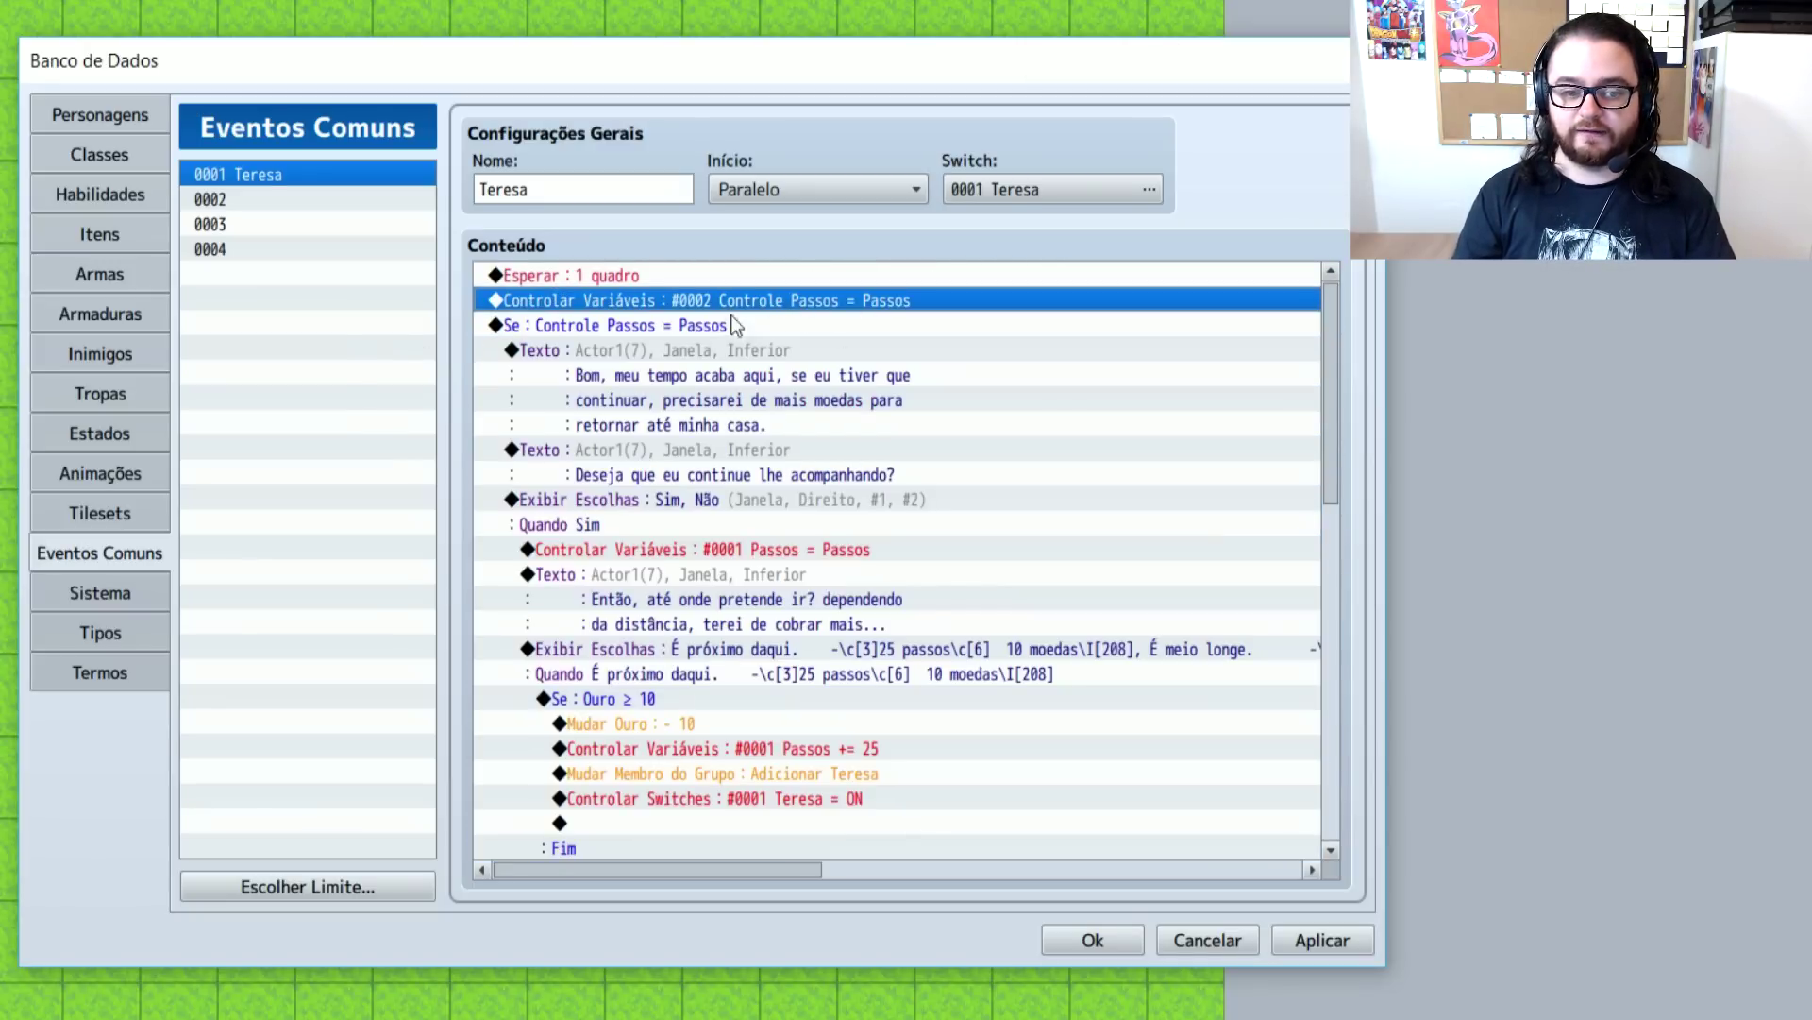
click(608, 325)
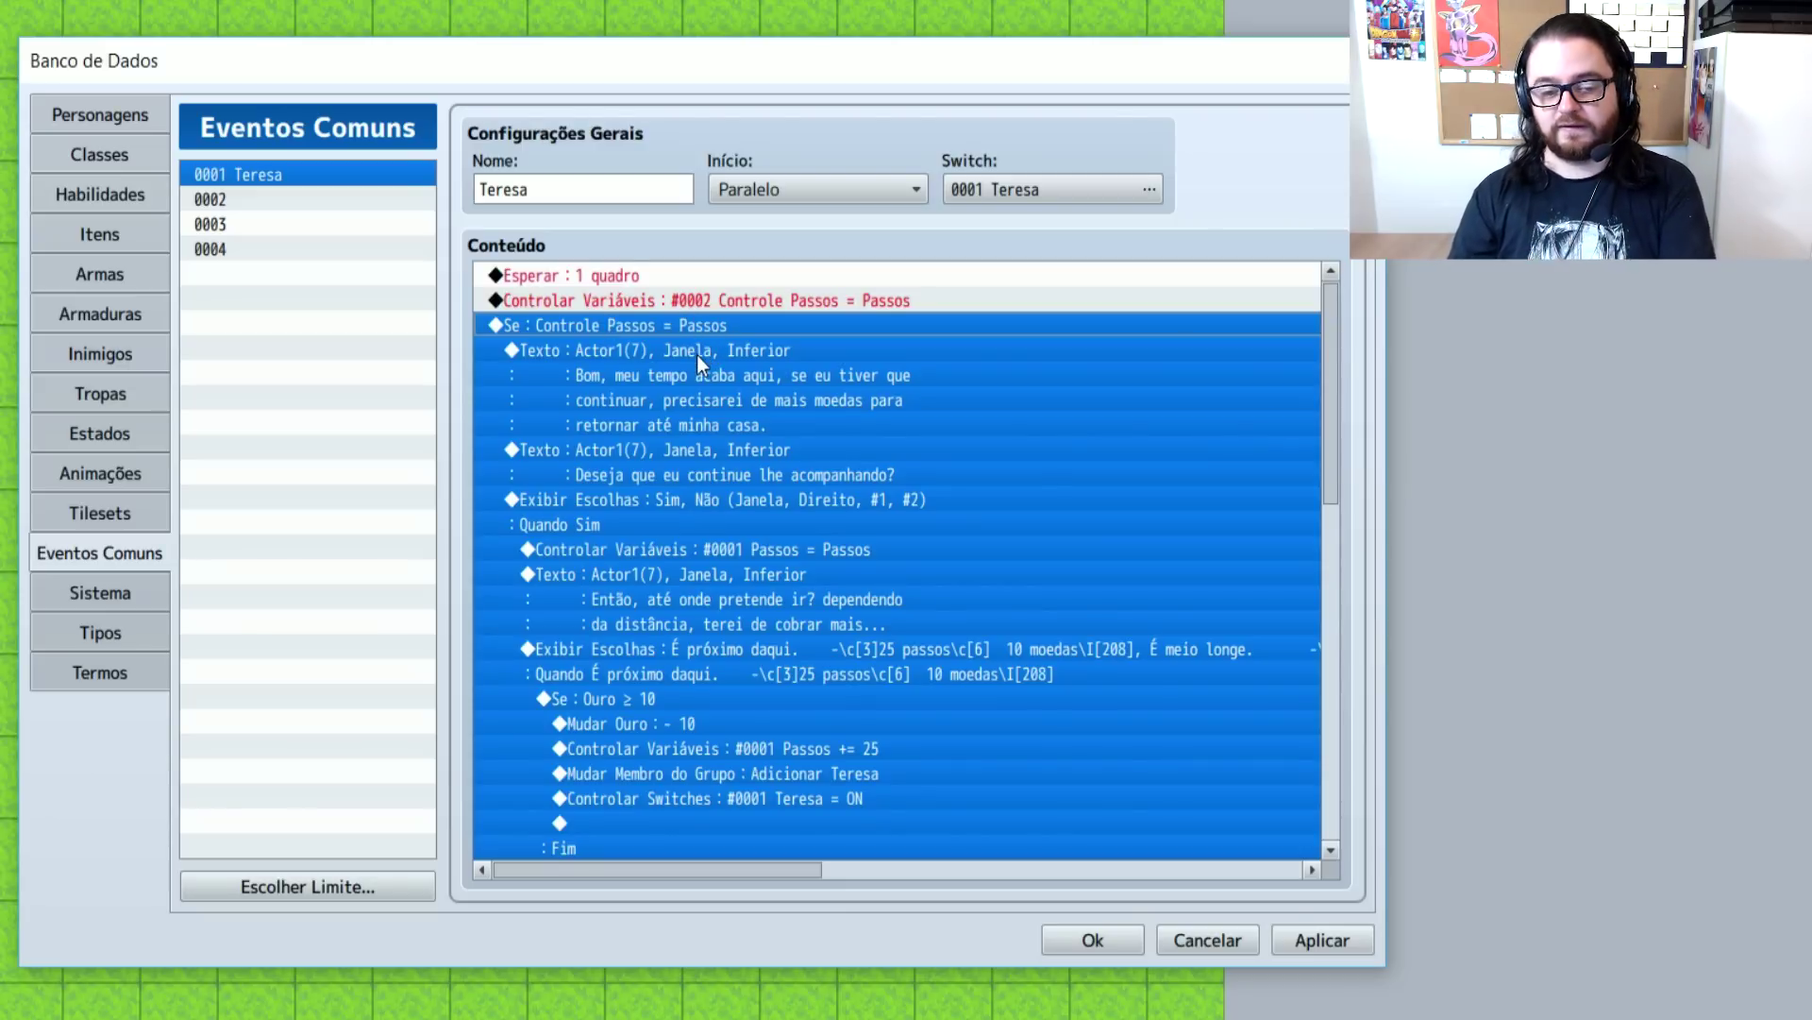
click(695, 354)
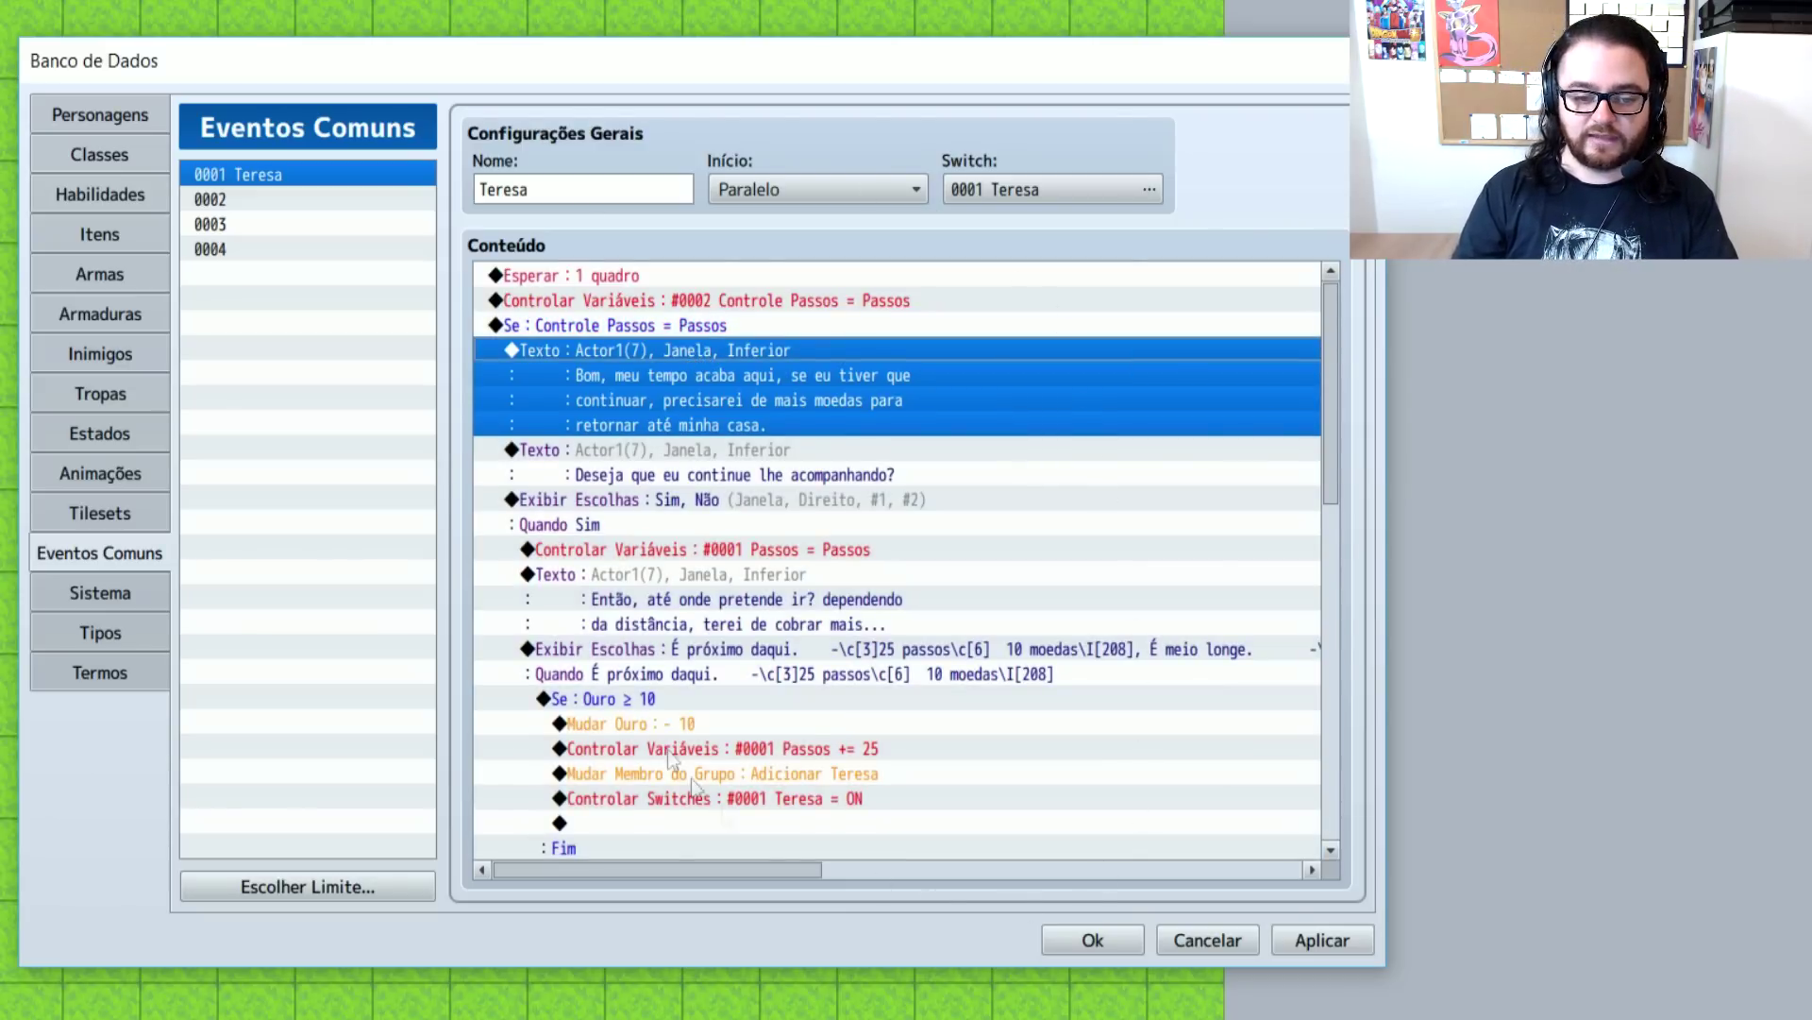
scroll(757, 825, down, 10)
scroll(806, 796, down, 1)
click(591, 842)
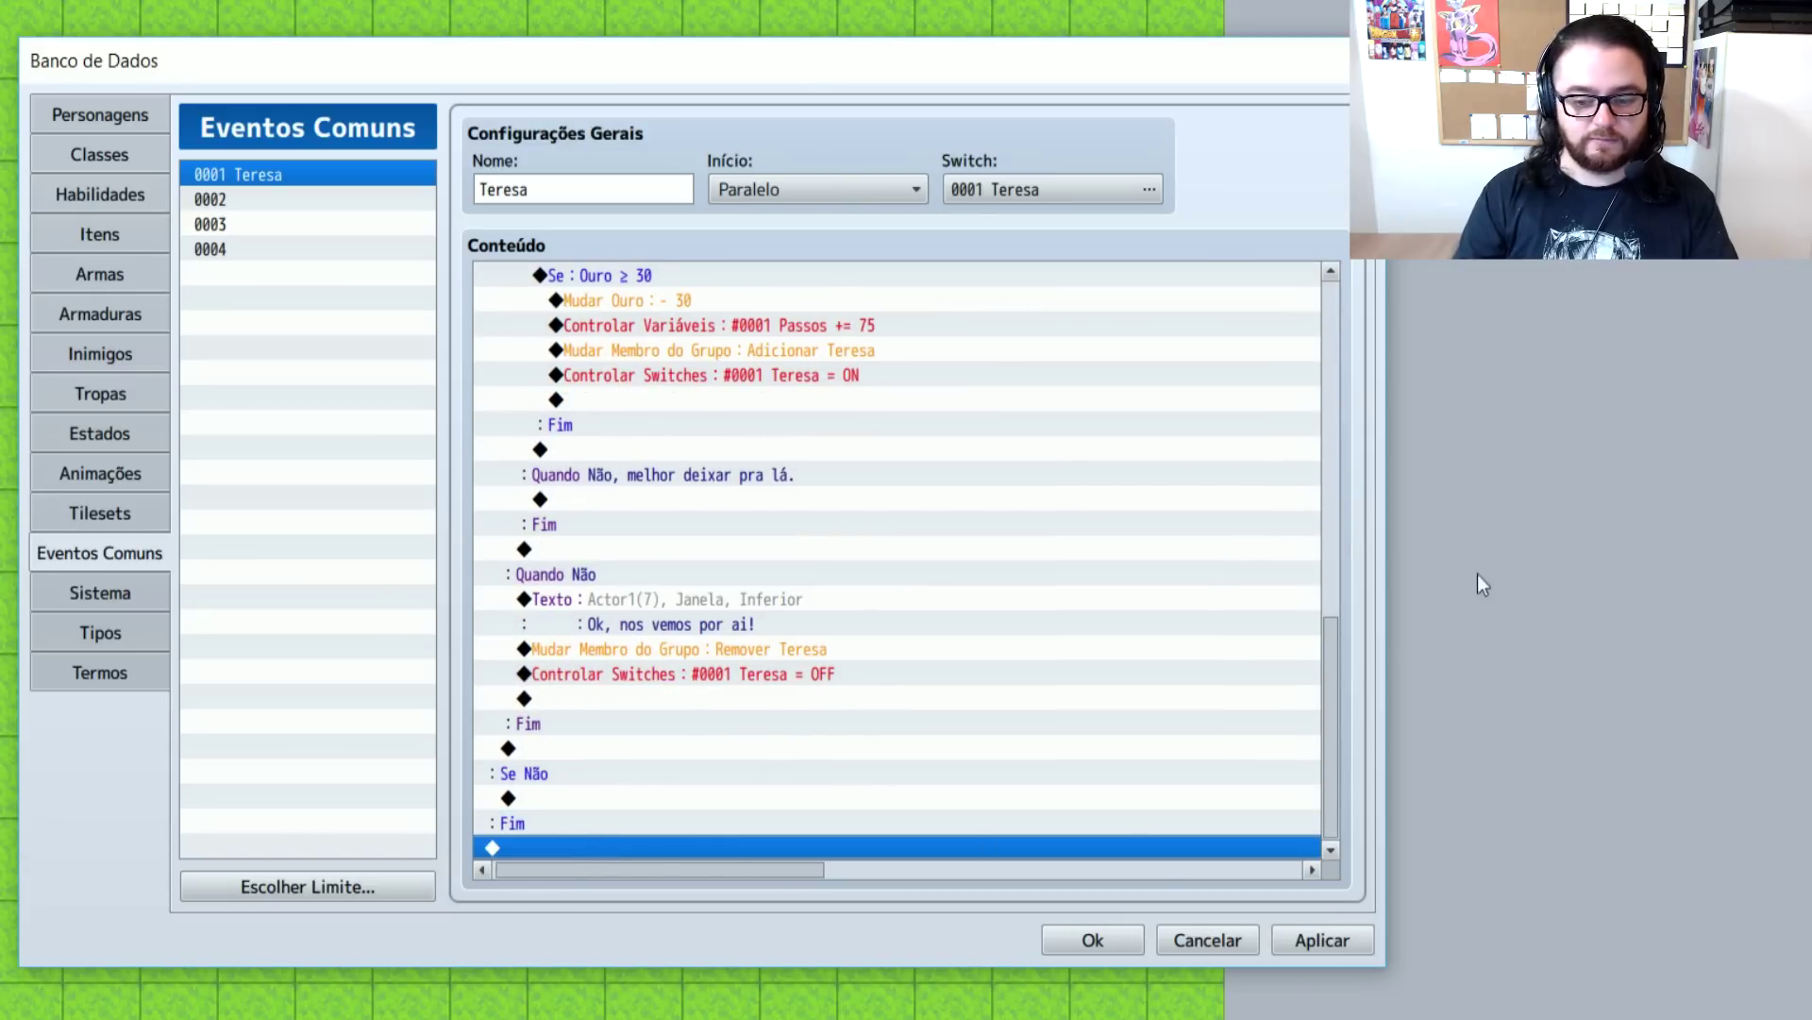
drag(1337, 678, 1374, 271)
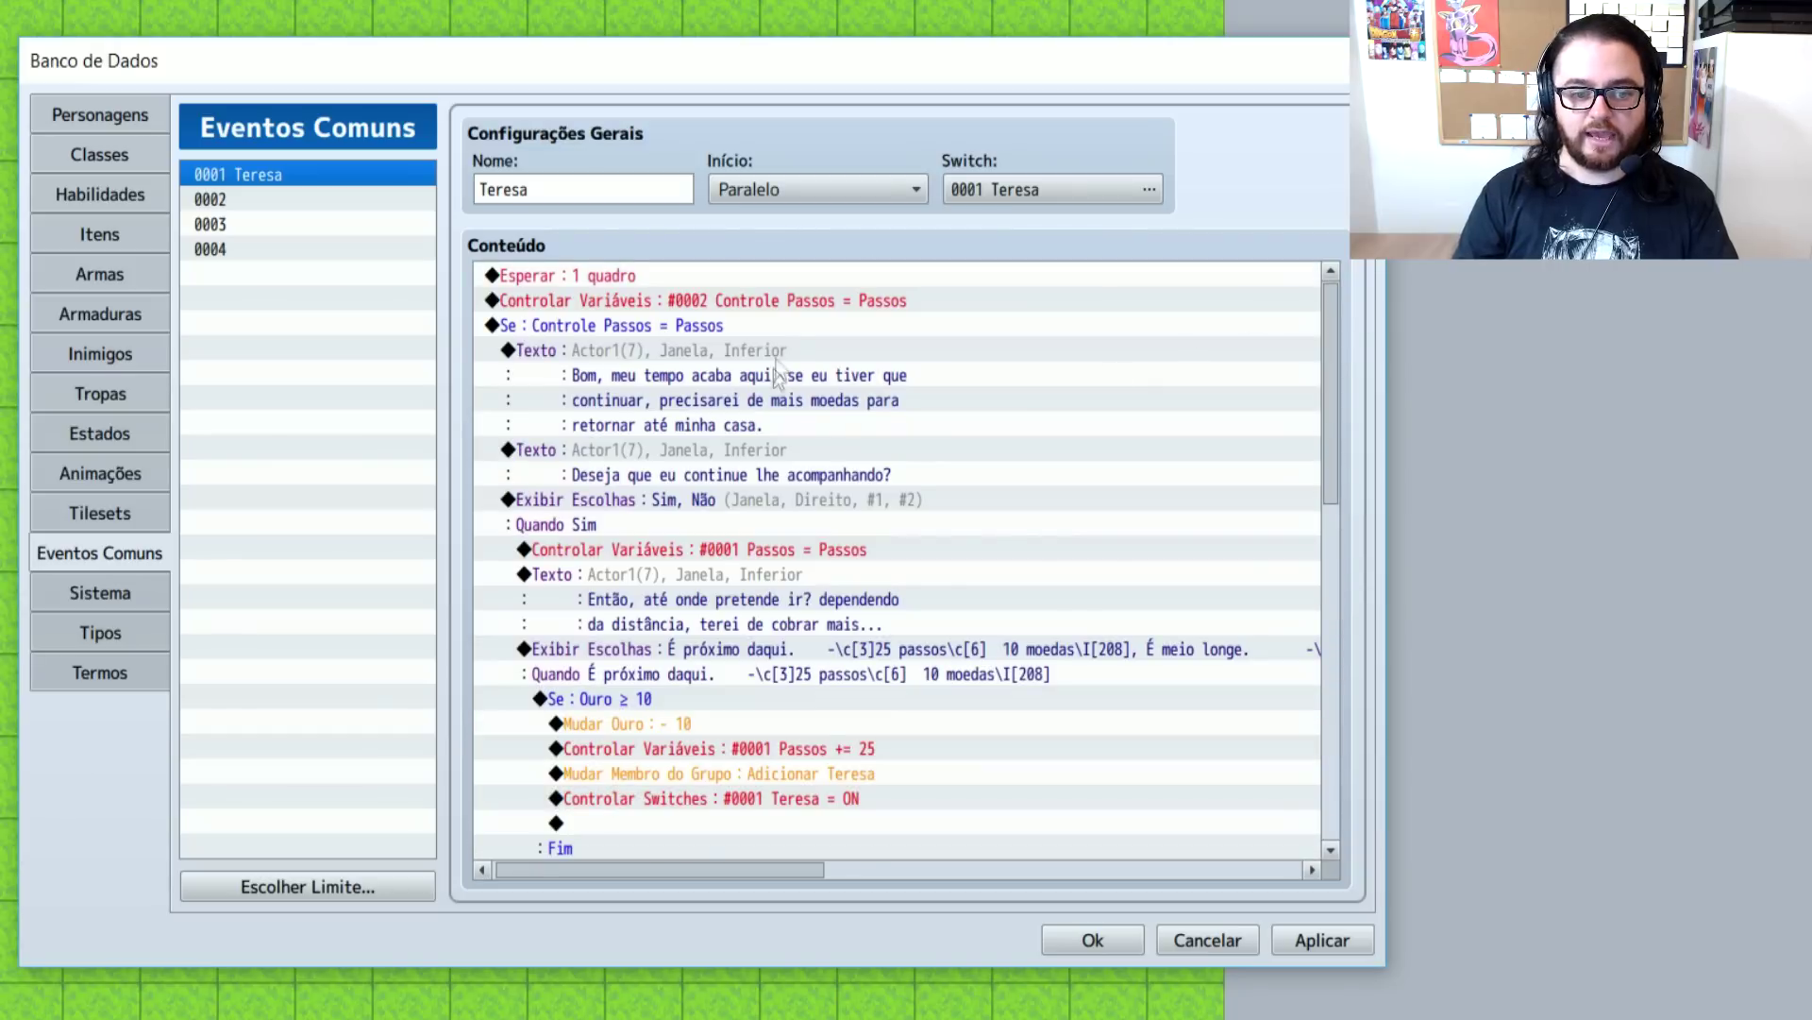
Examine the contract-end messages, the Passos reset in Quando Sim and the gold and step commands of the nearby choice
click(785, 331)
click(774, 361)
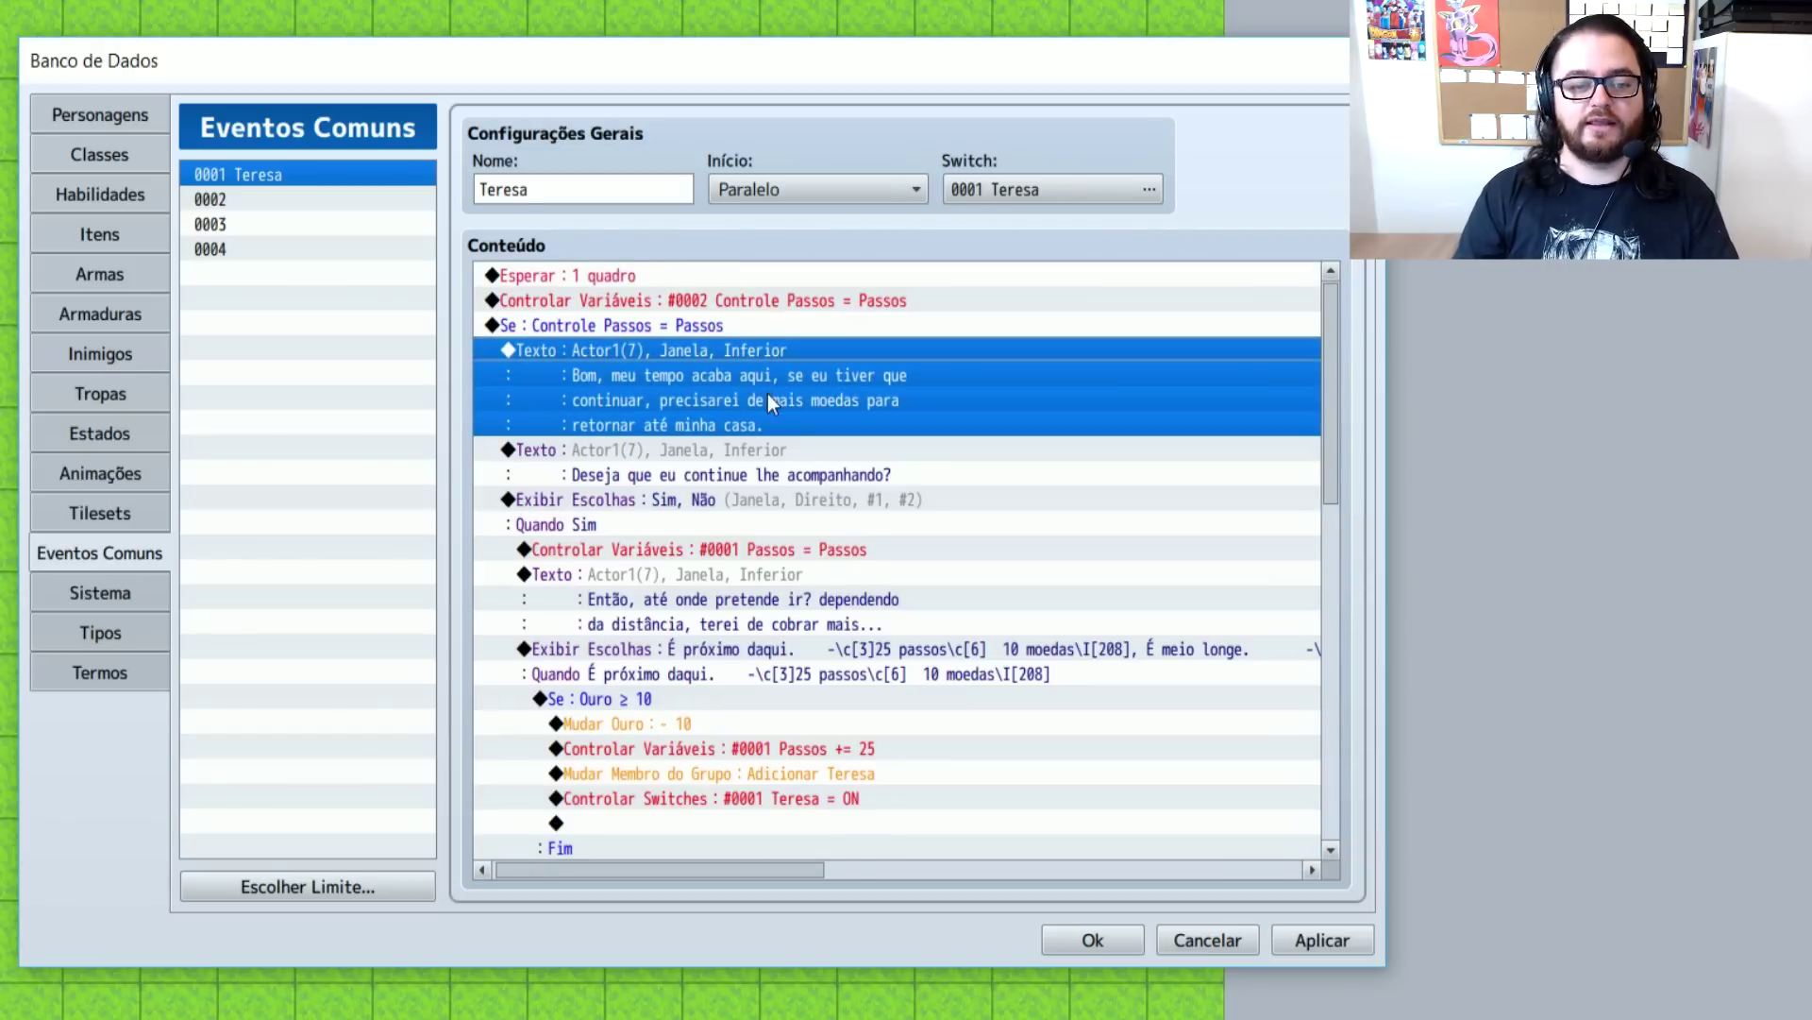
click(727, 469)
click(710, 492)
click(676, 552)
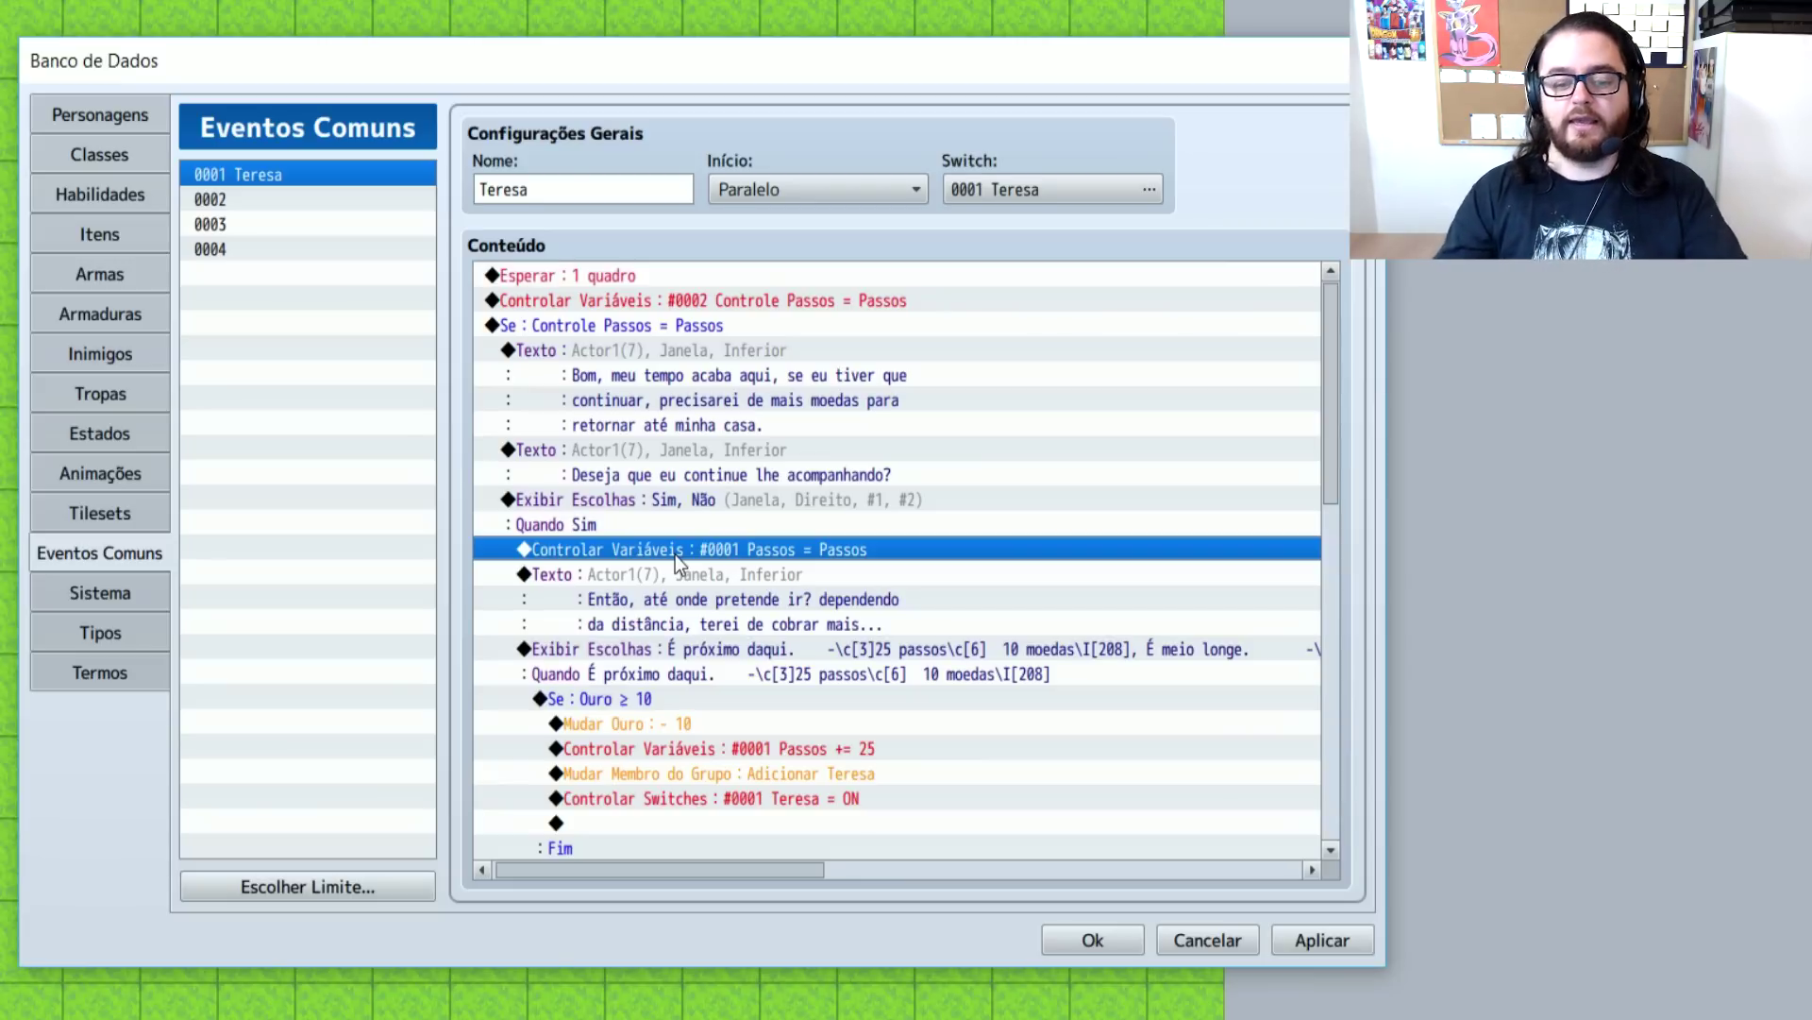
scroll(671, 585, down, 1)
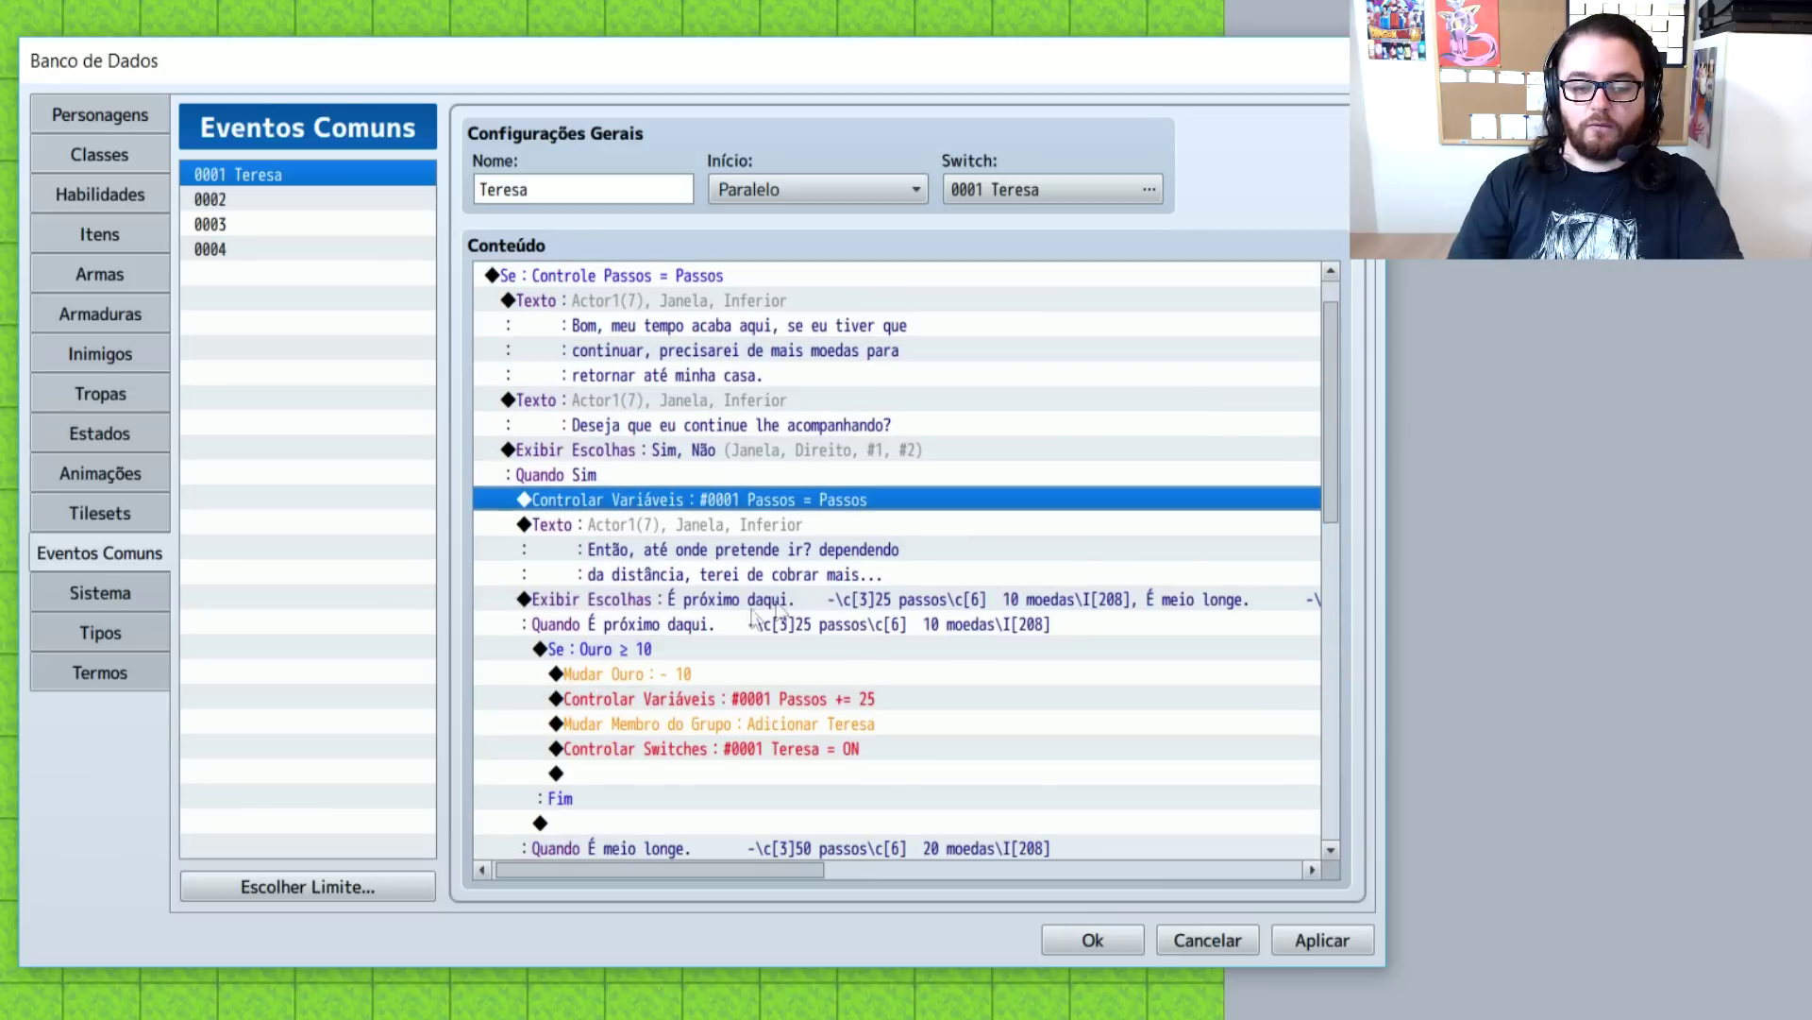
click(614, 673)
click(746, 698)
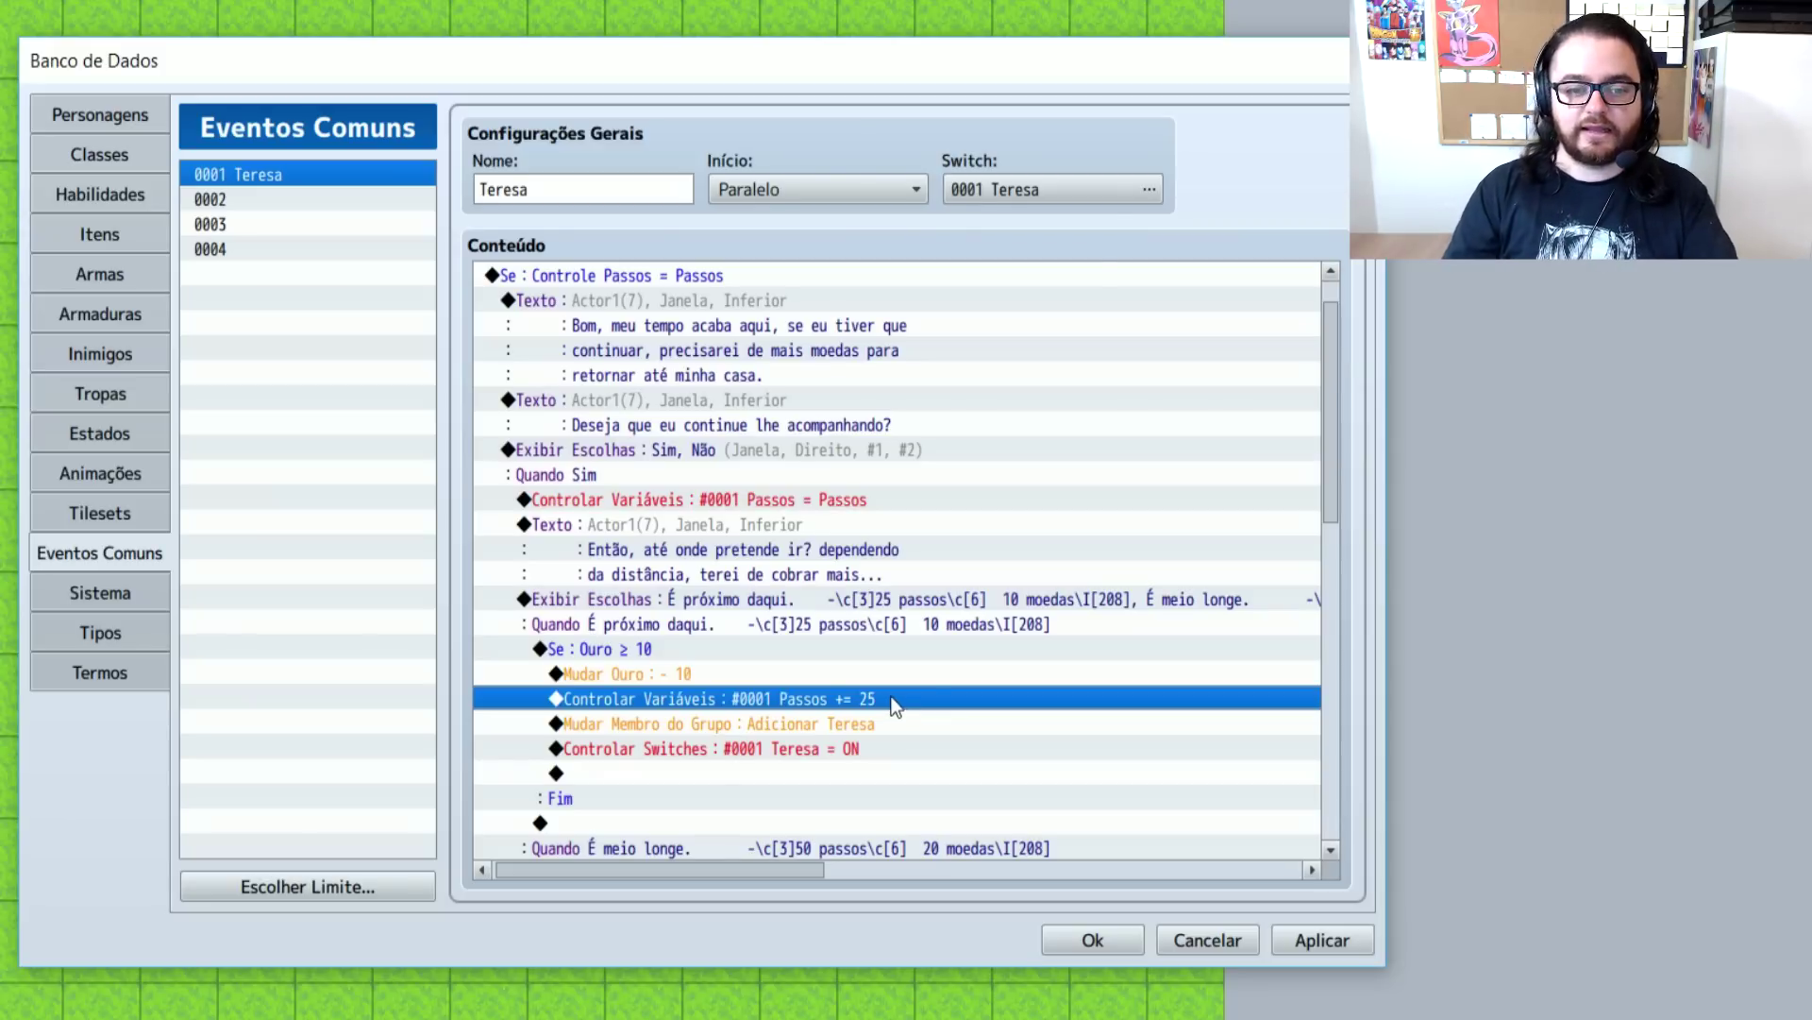
Check the Passos additions under the nearby, medium and far distance choices against the Controle Passos condition
click(706, 274)
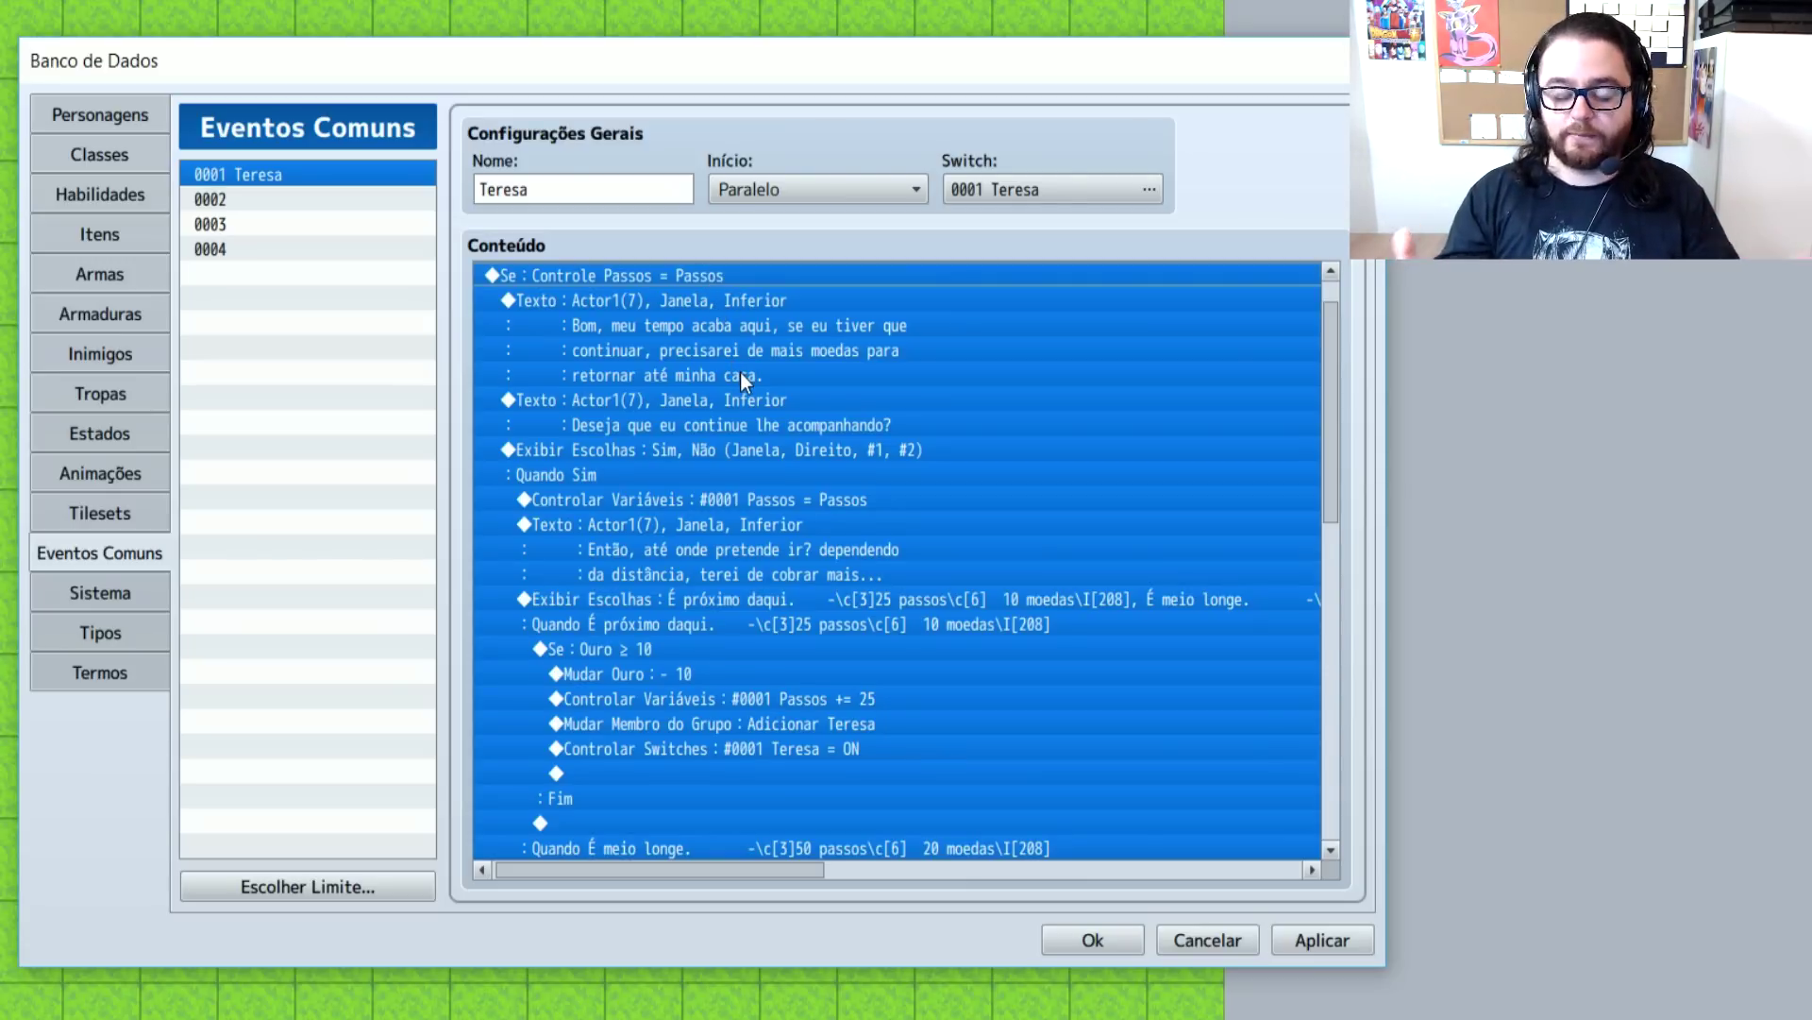
click(859, 454)
click(727, 500)
click(828, 680)
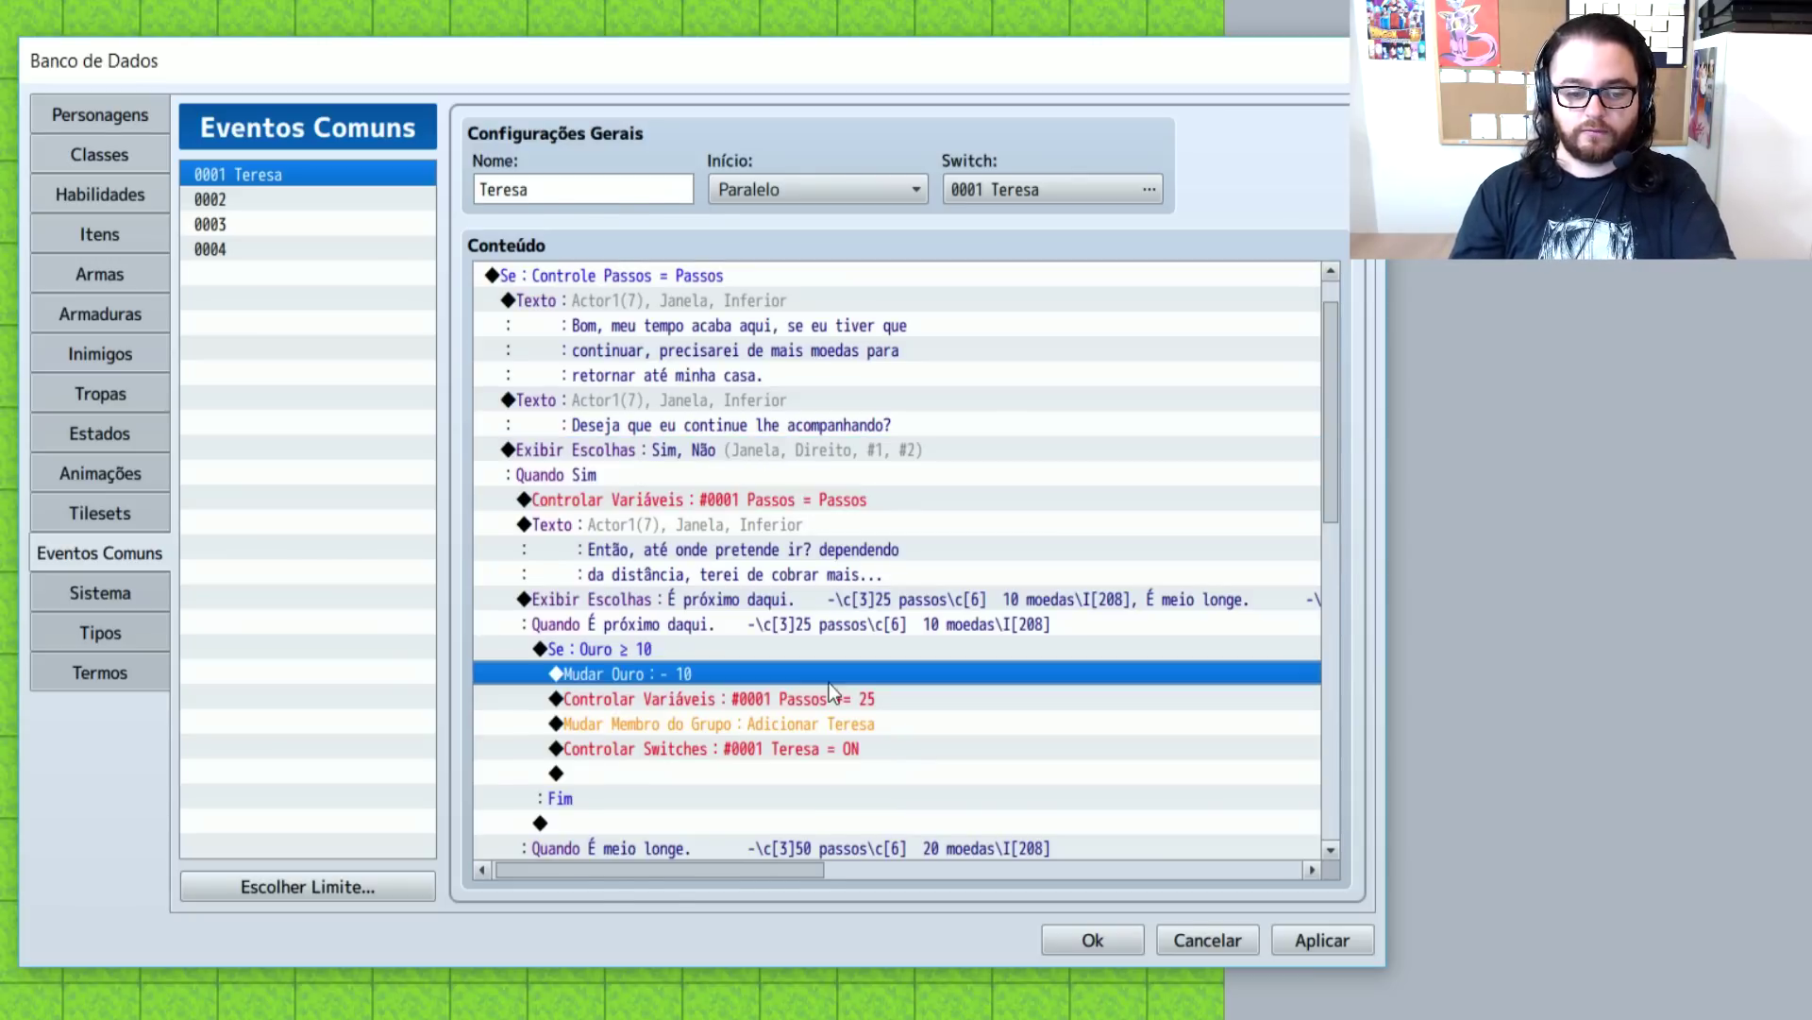
click(704, 703)
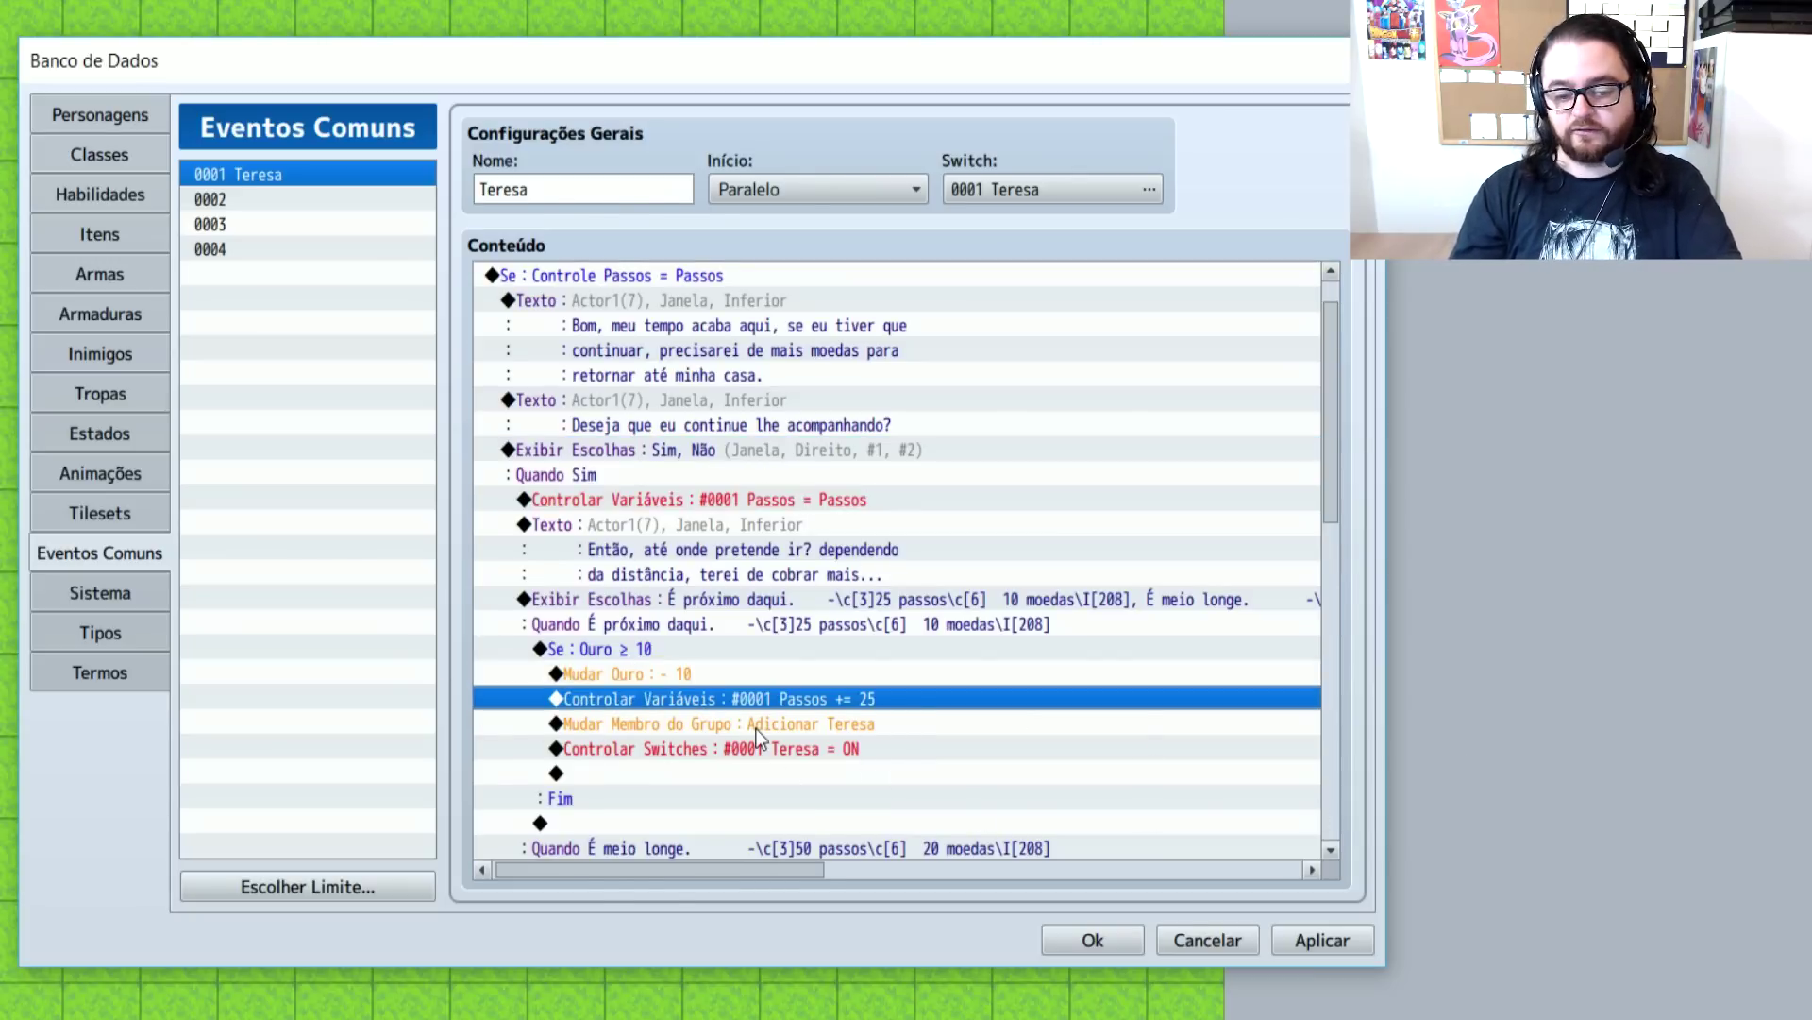
scroll(756, 717, down, 3)
click(758, 674)
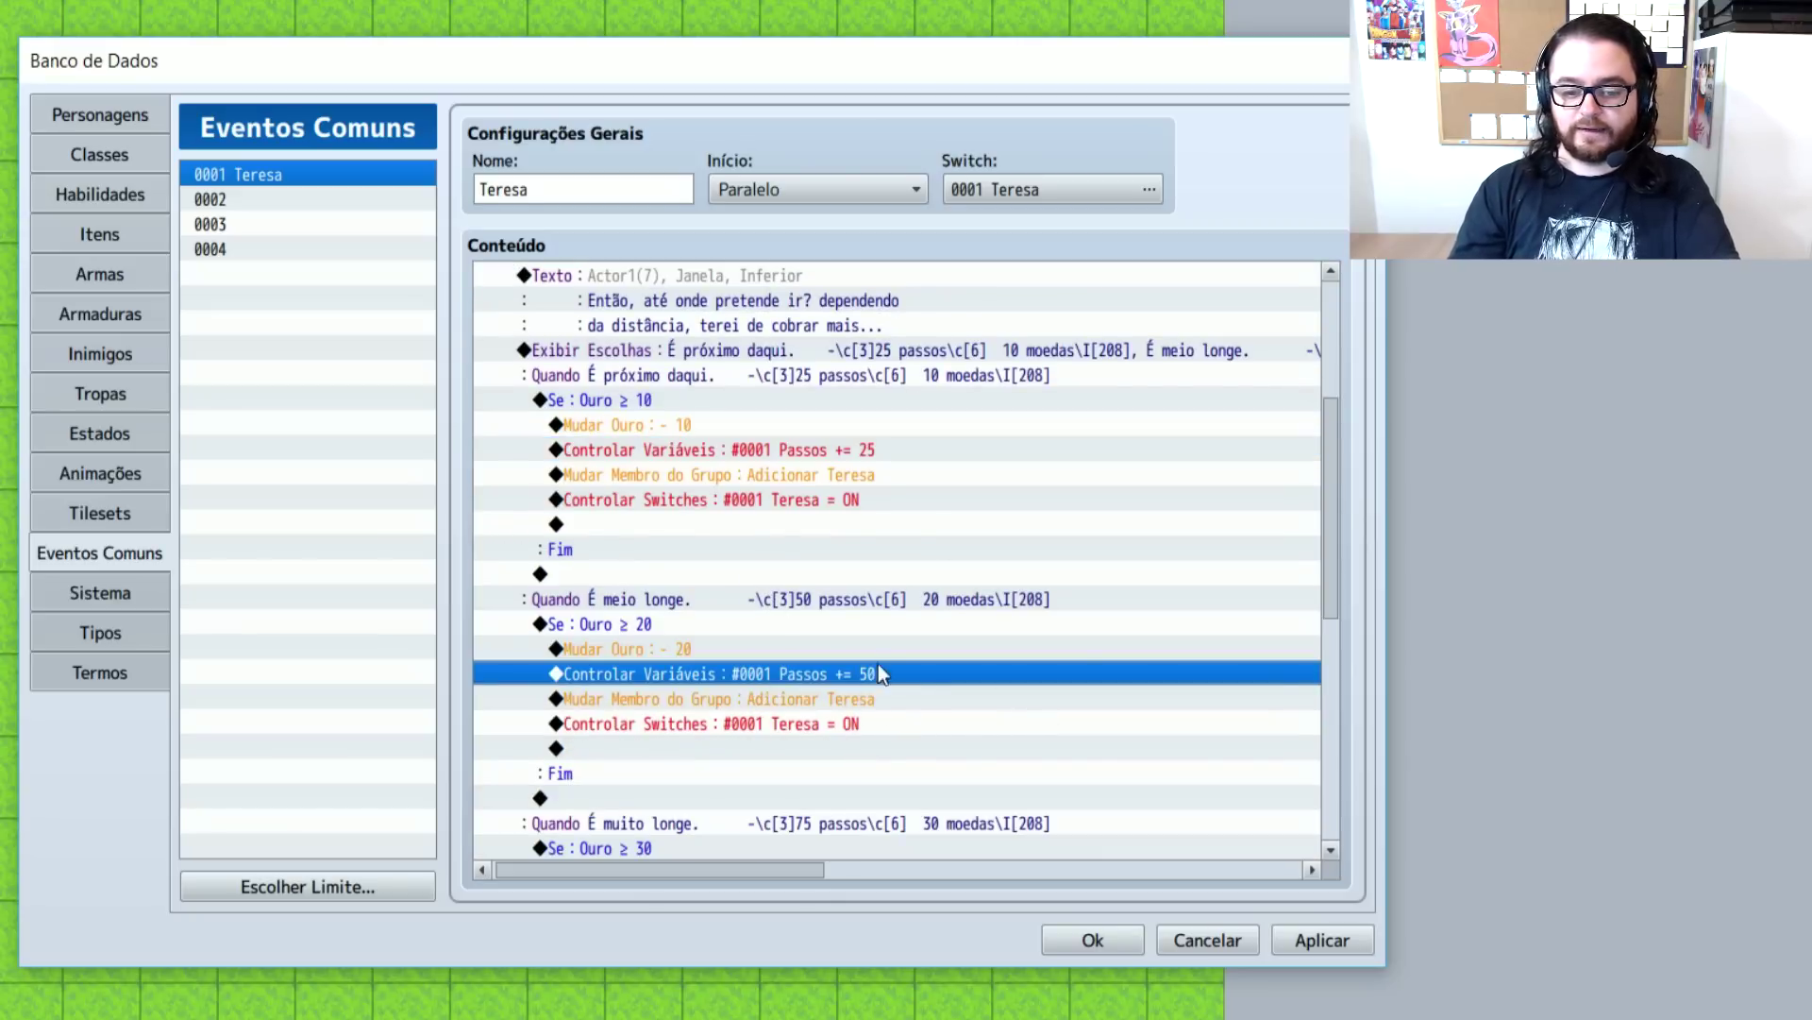
scroll(855, 642, down, 3)
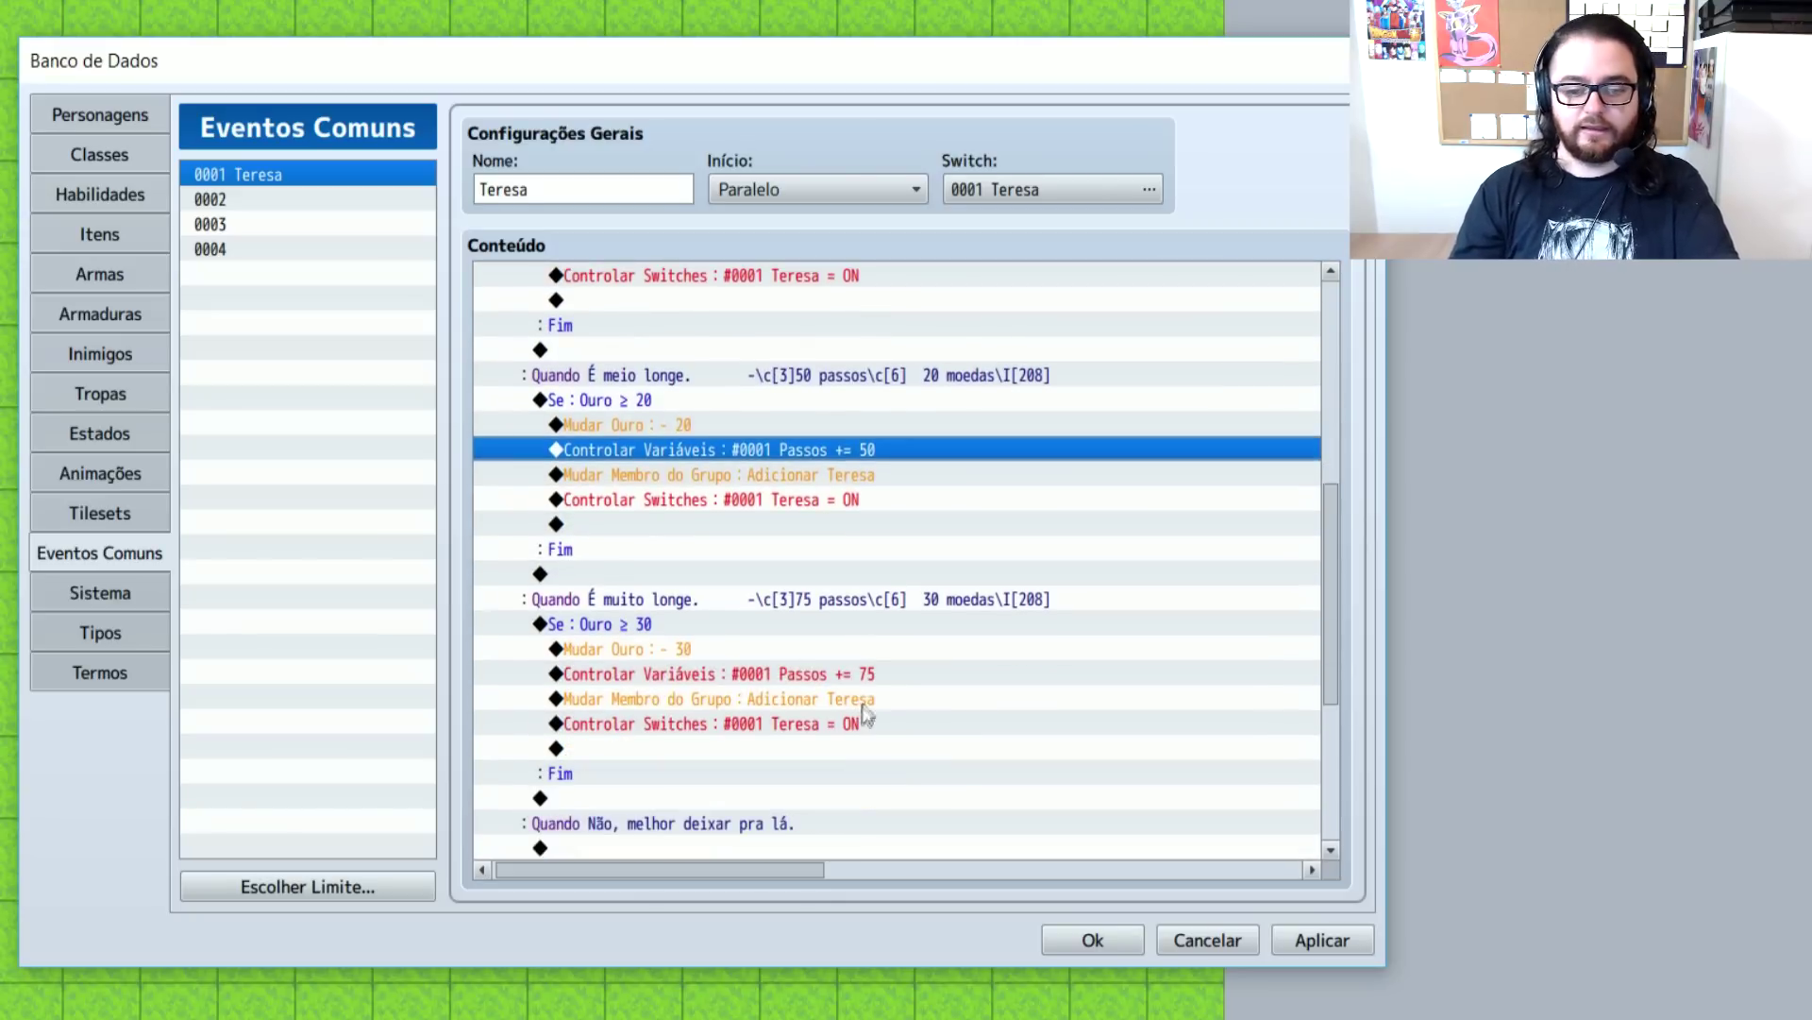
click(882, 676)
scroll(812, 748, down, 1)
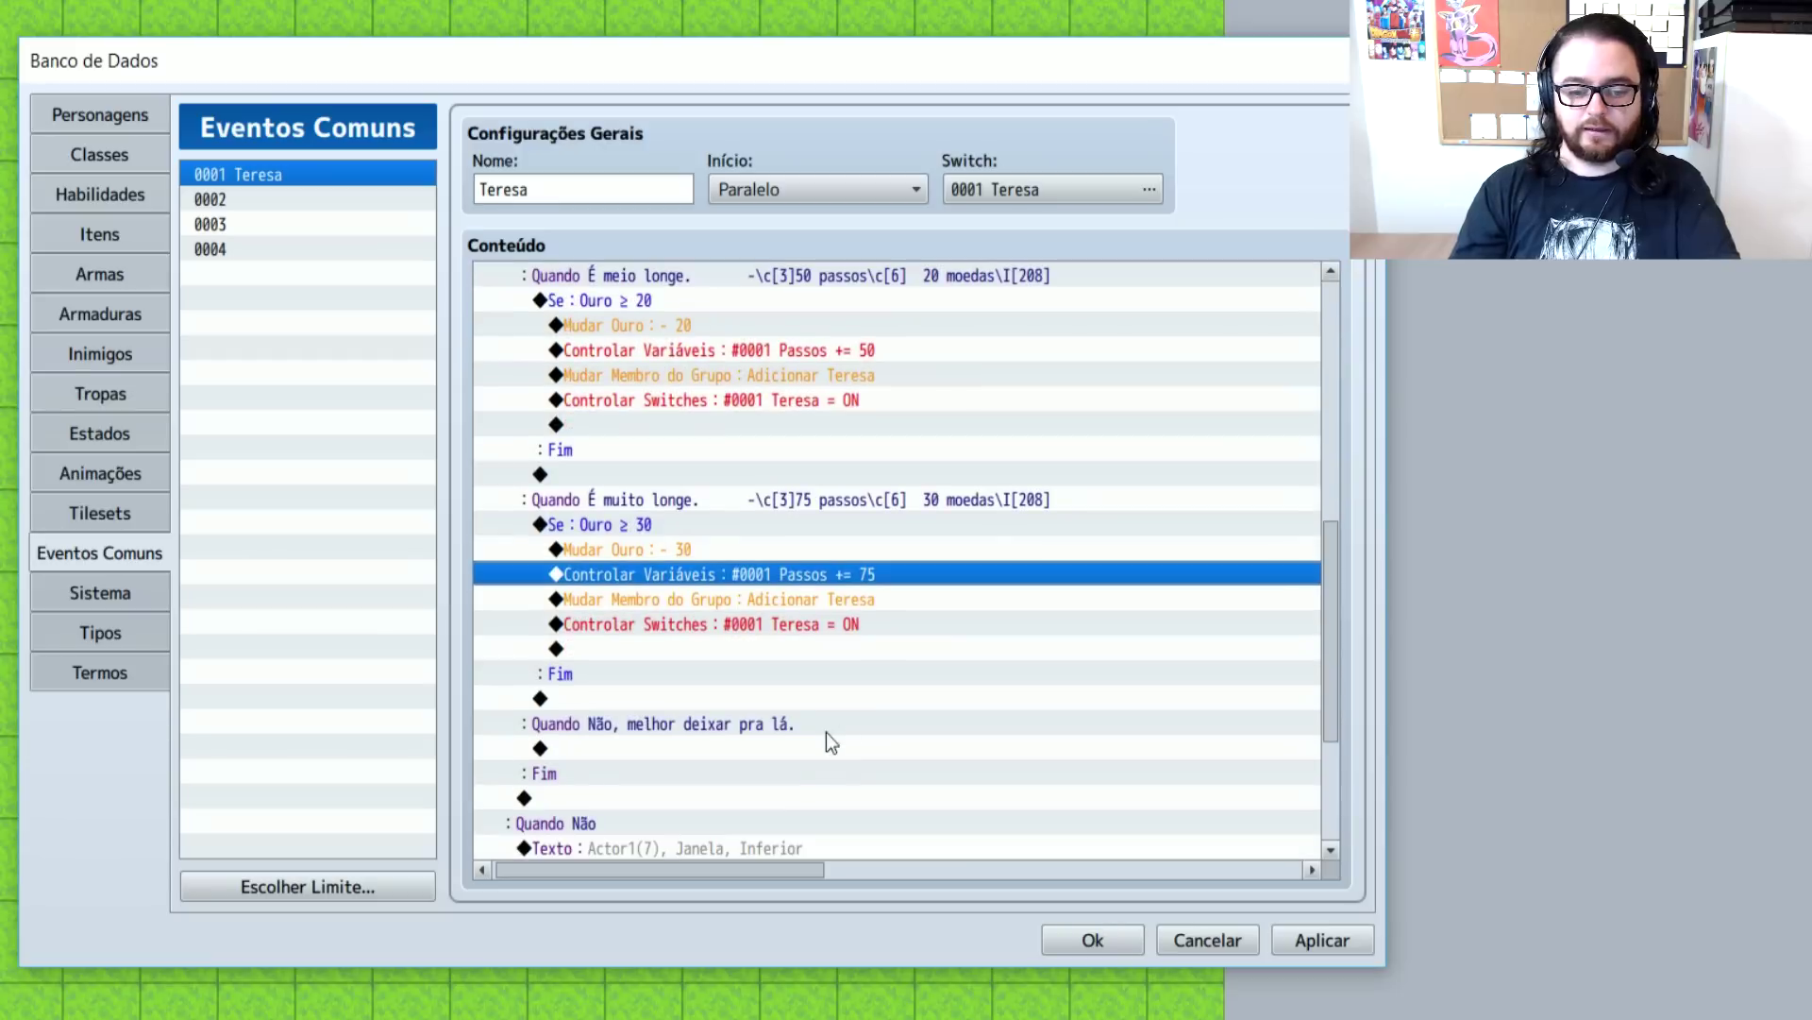
Copy the Remover Teresa and Teresa = OFF commands from Quando Não into the "Não, melhor deixar pra lá" branch
scroll(665, 705, down, 1)
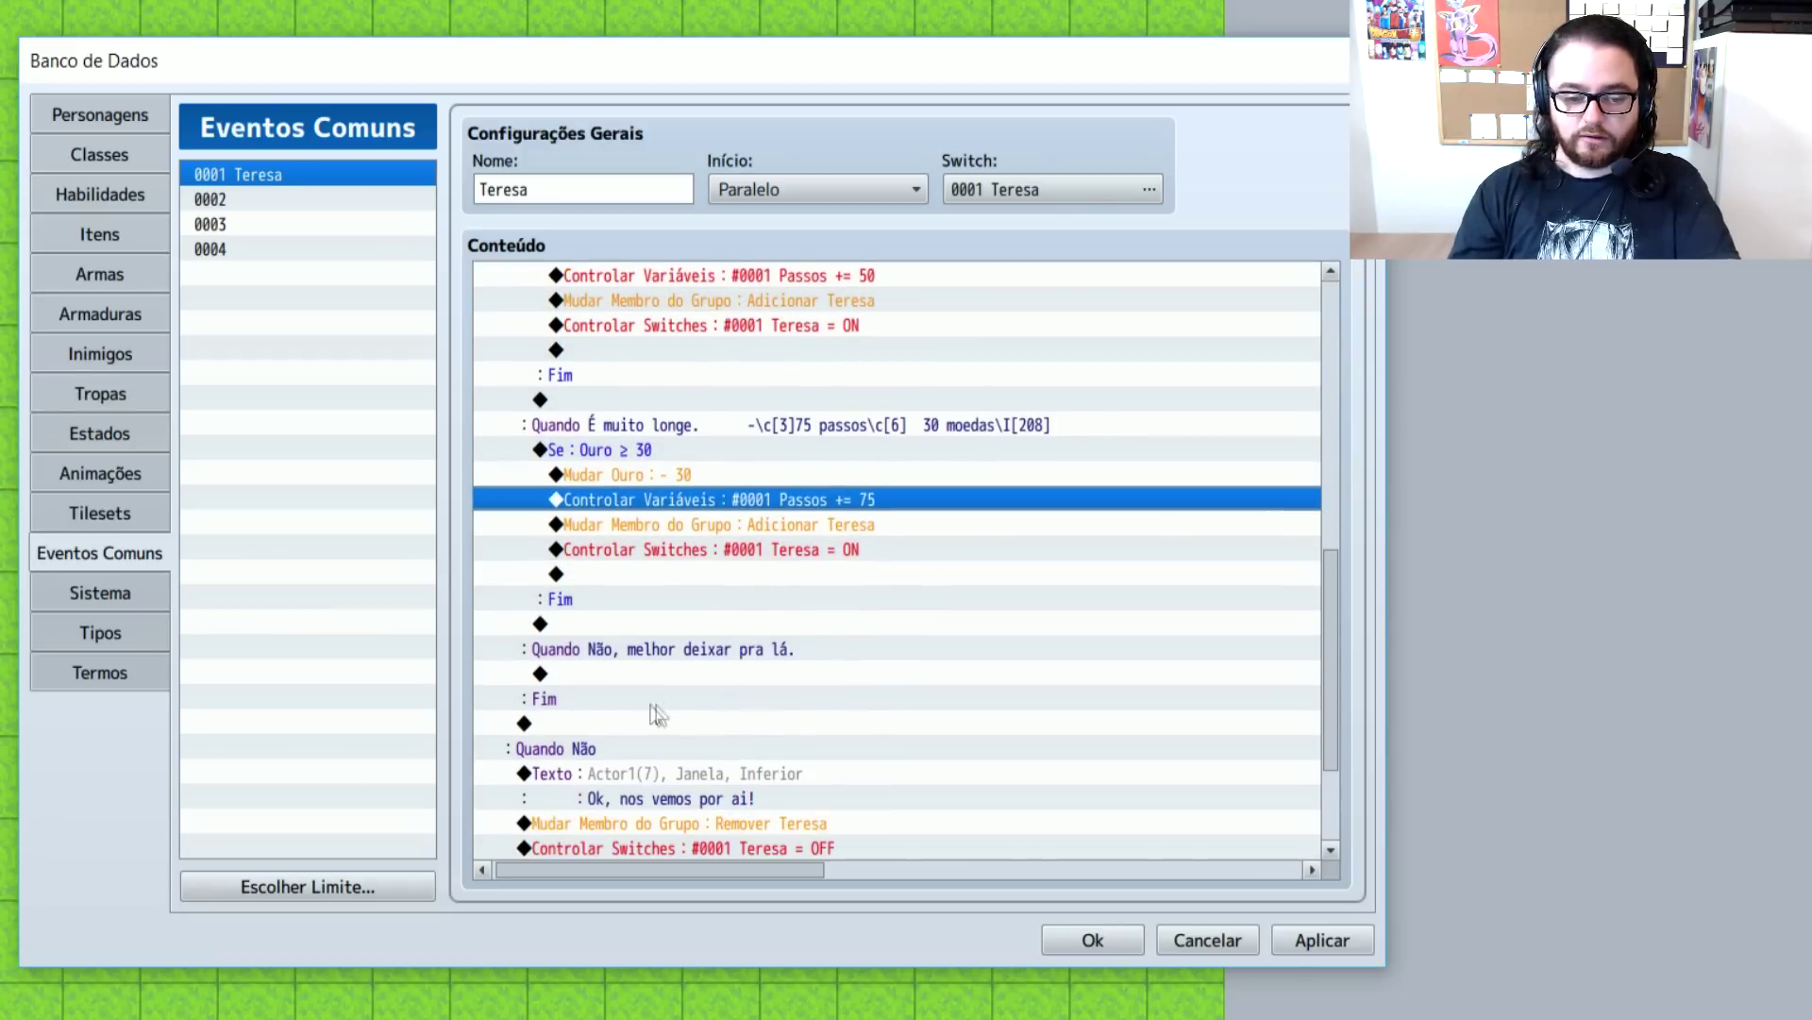
click(654, 653)
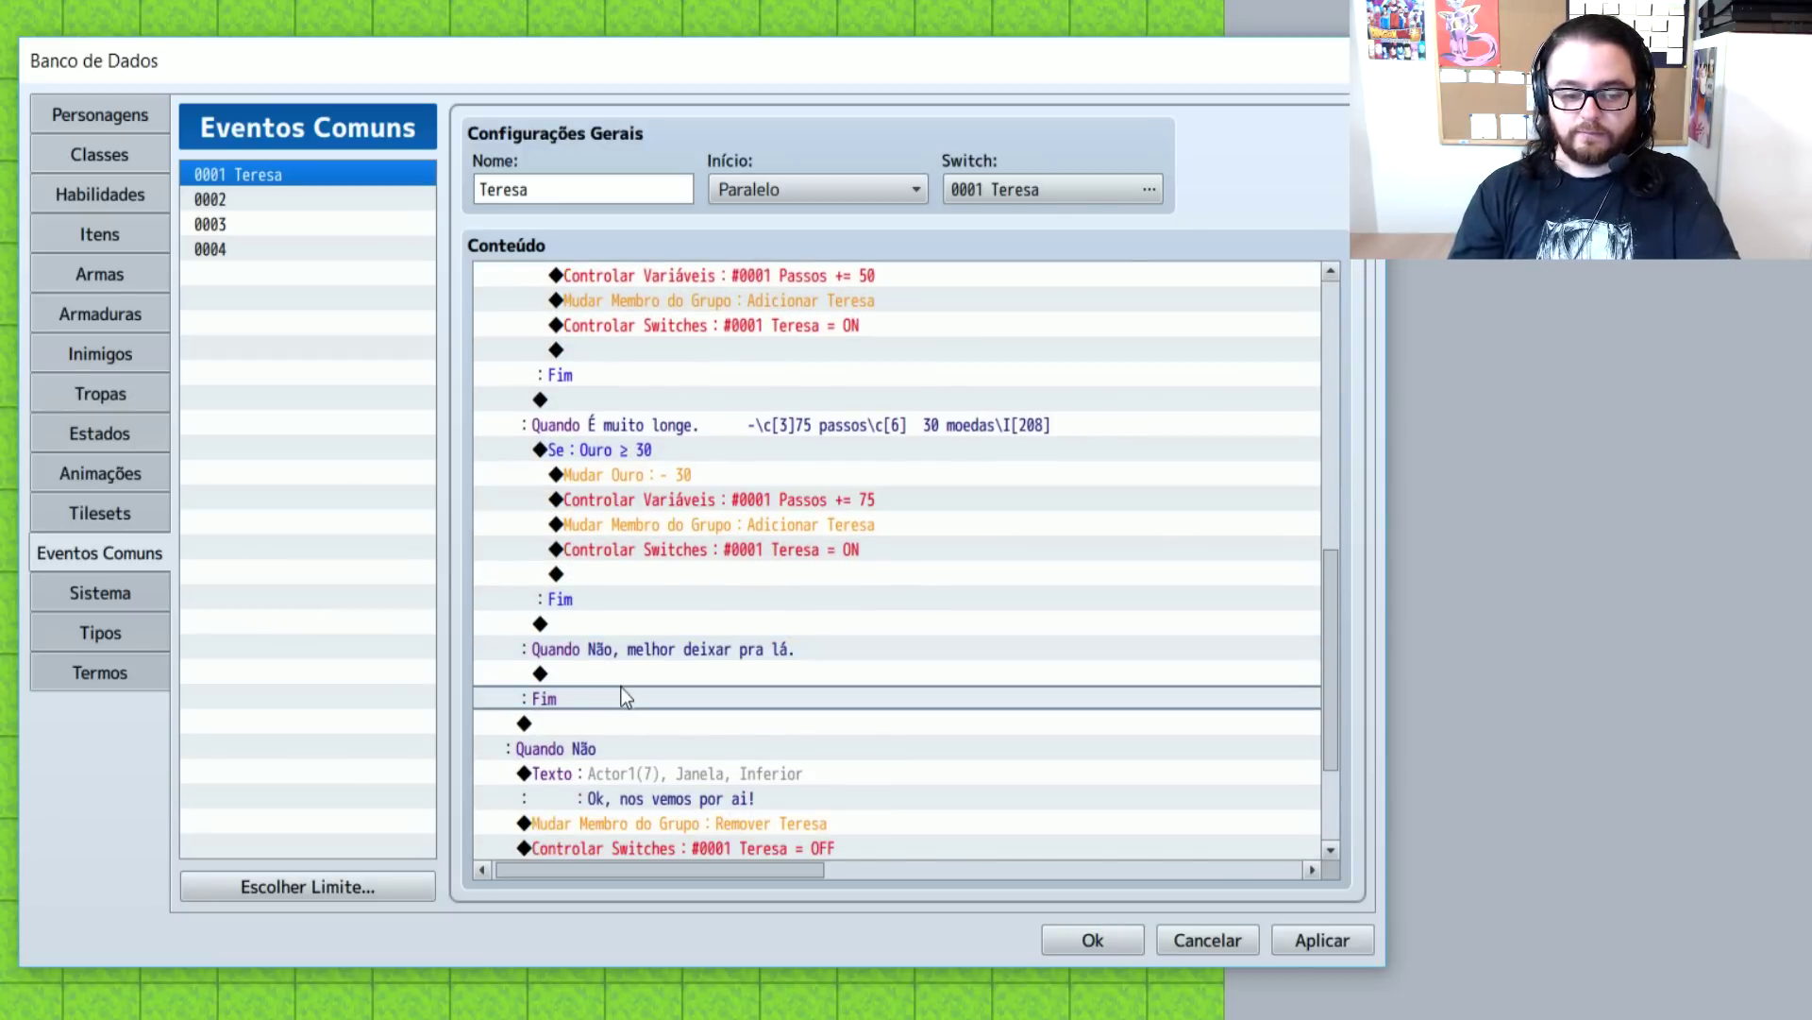
click(625, 672)
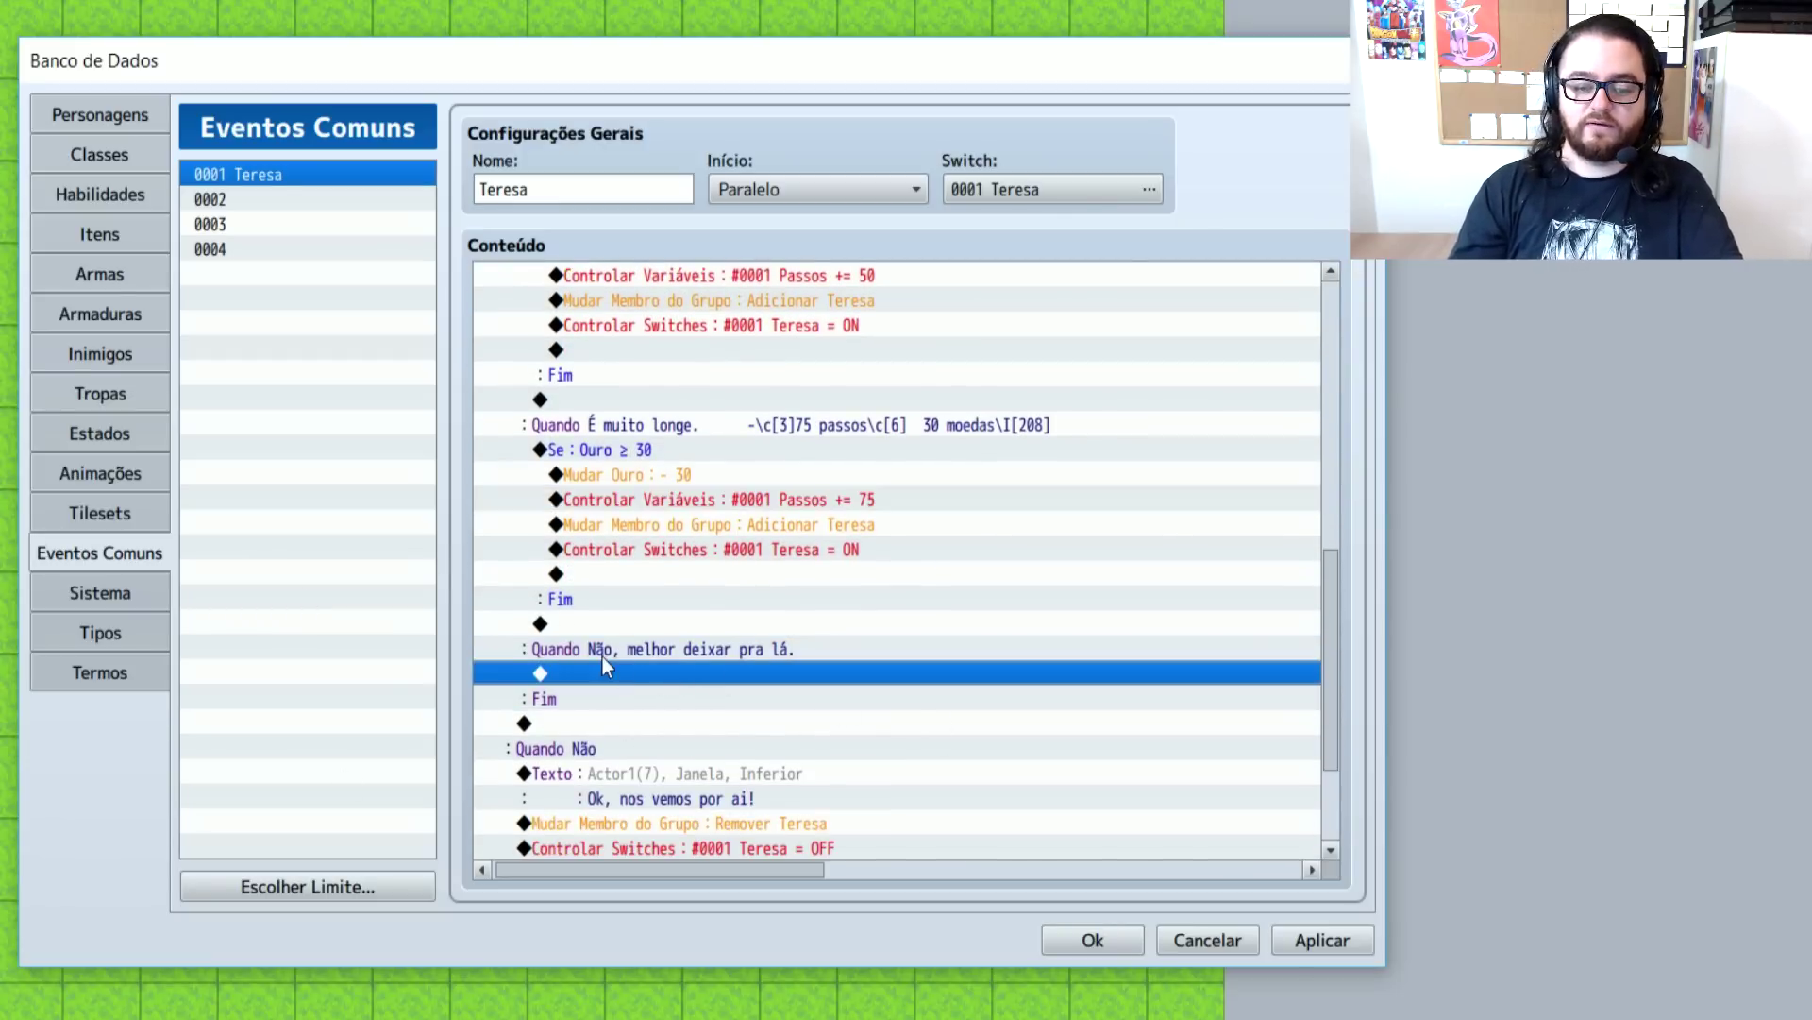
scroll(601, 656, down, 1)
scroll(601, 655, down, 1)
click(555, 550)
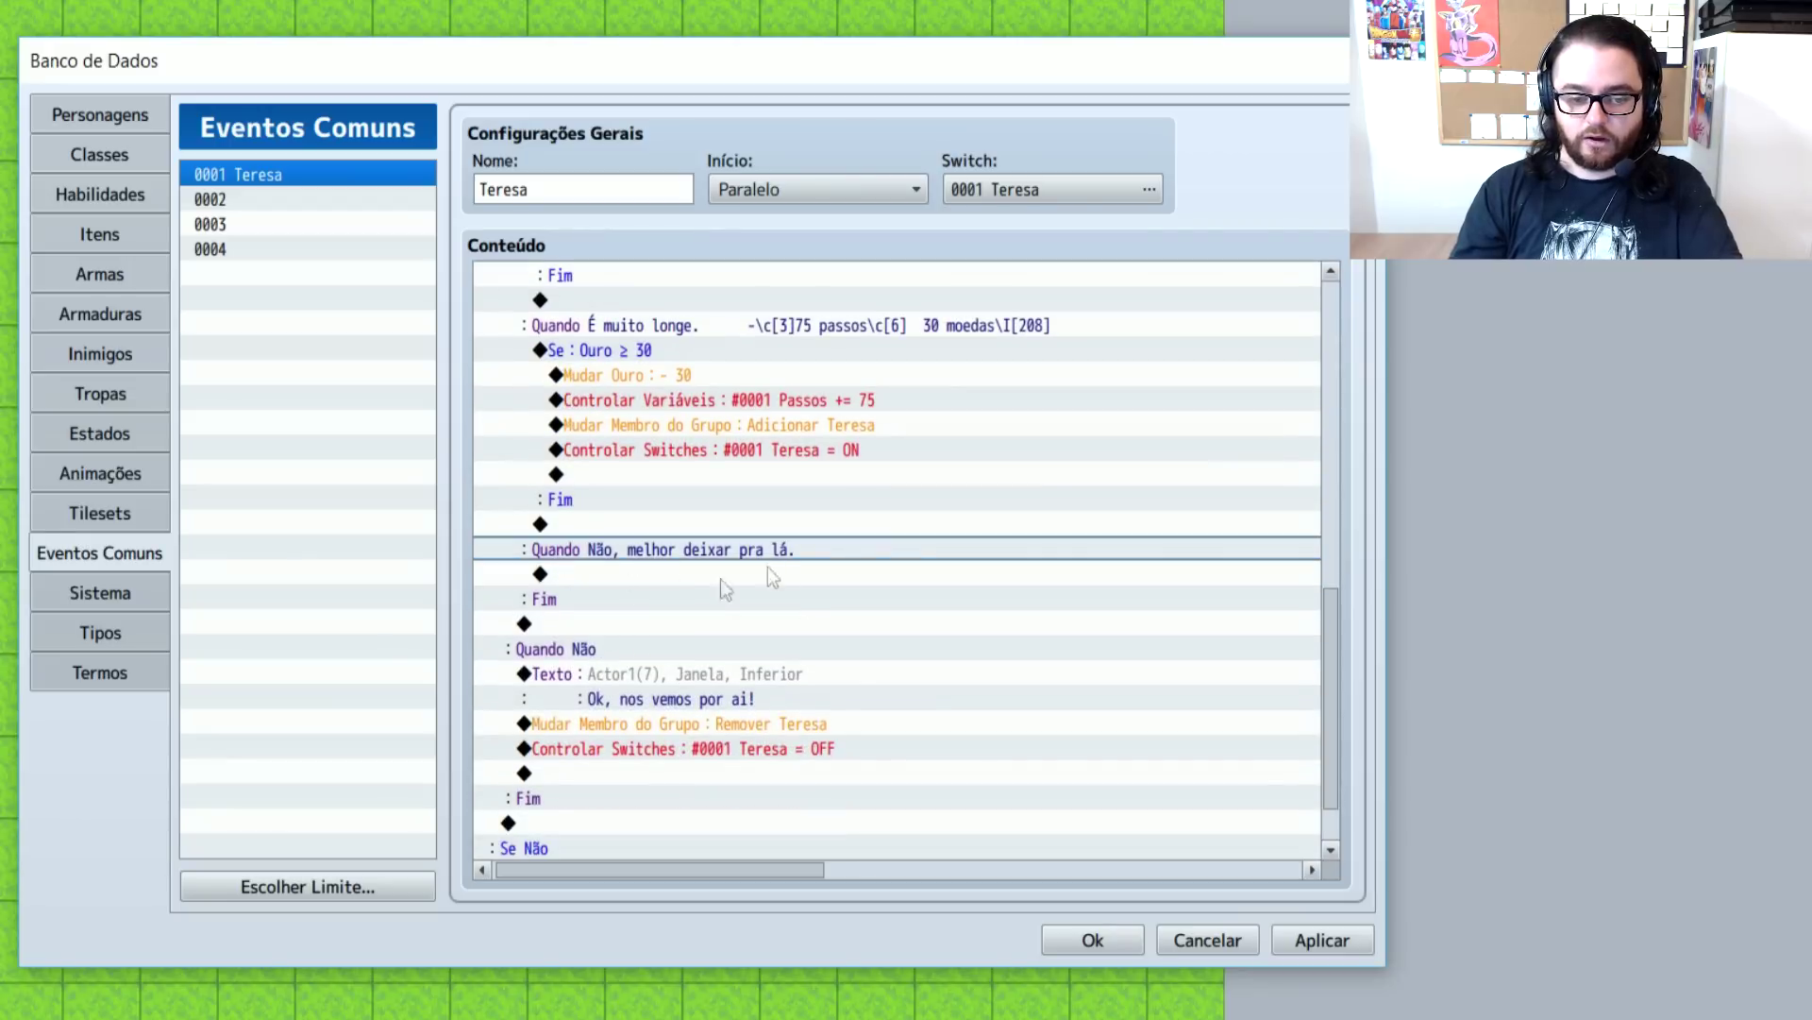
scroll(882, 613, down, 3)
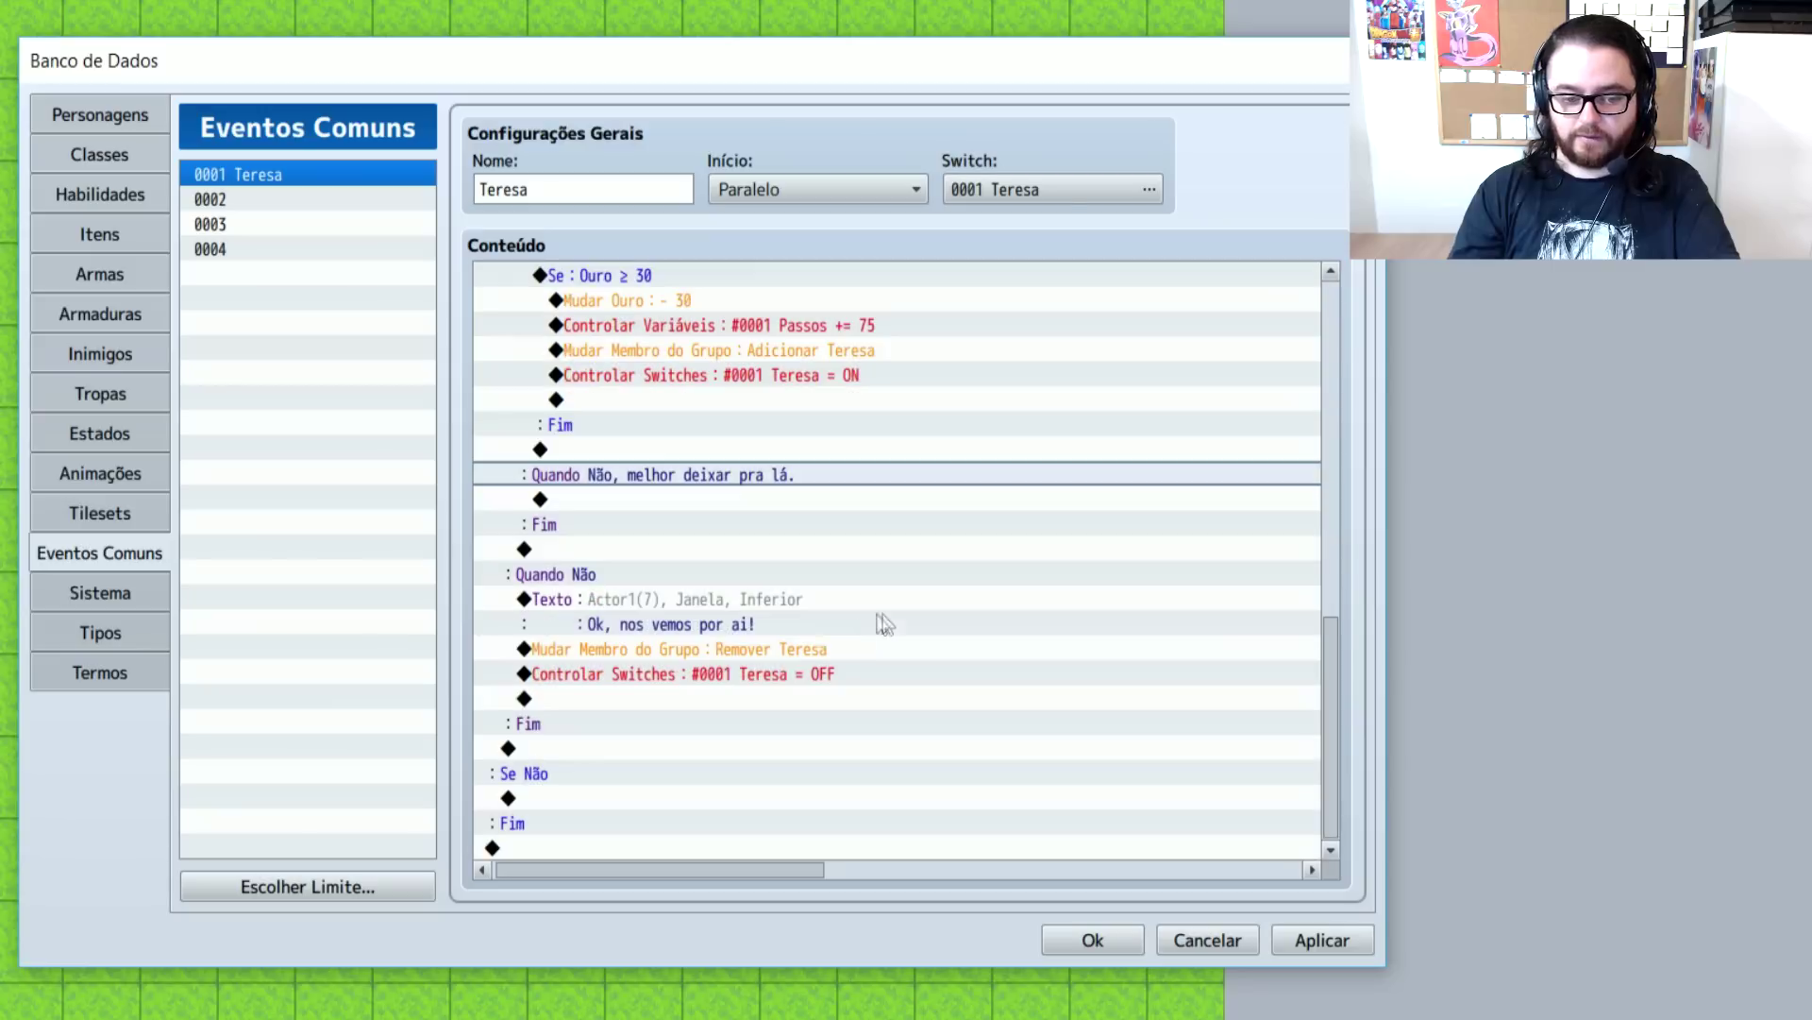
click(714, 652)
shift+click(715, 677)
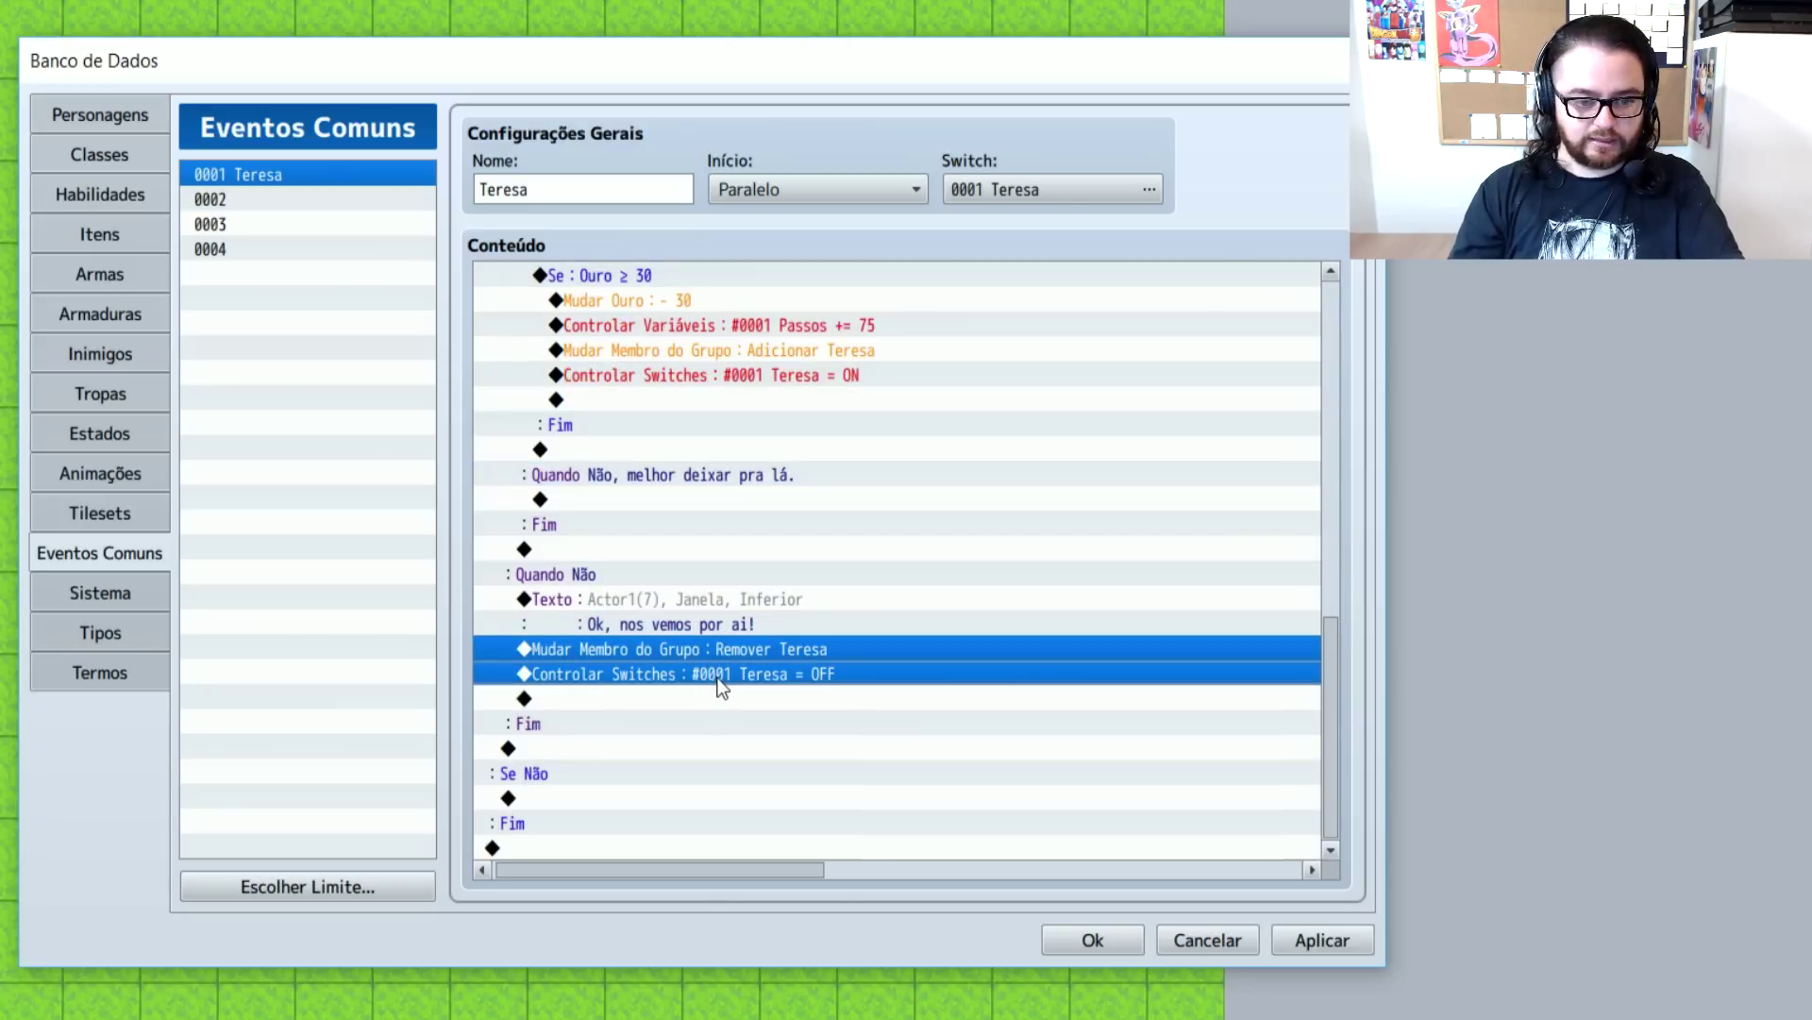
click(661, 500)
key(ctrl+v)
click(797, 505)
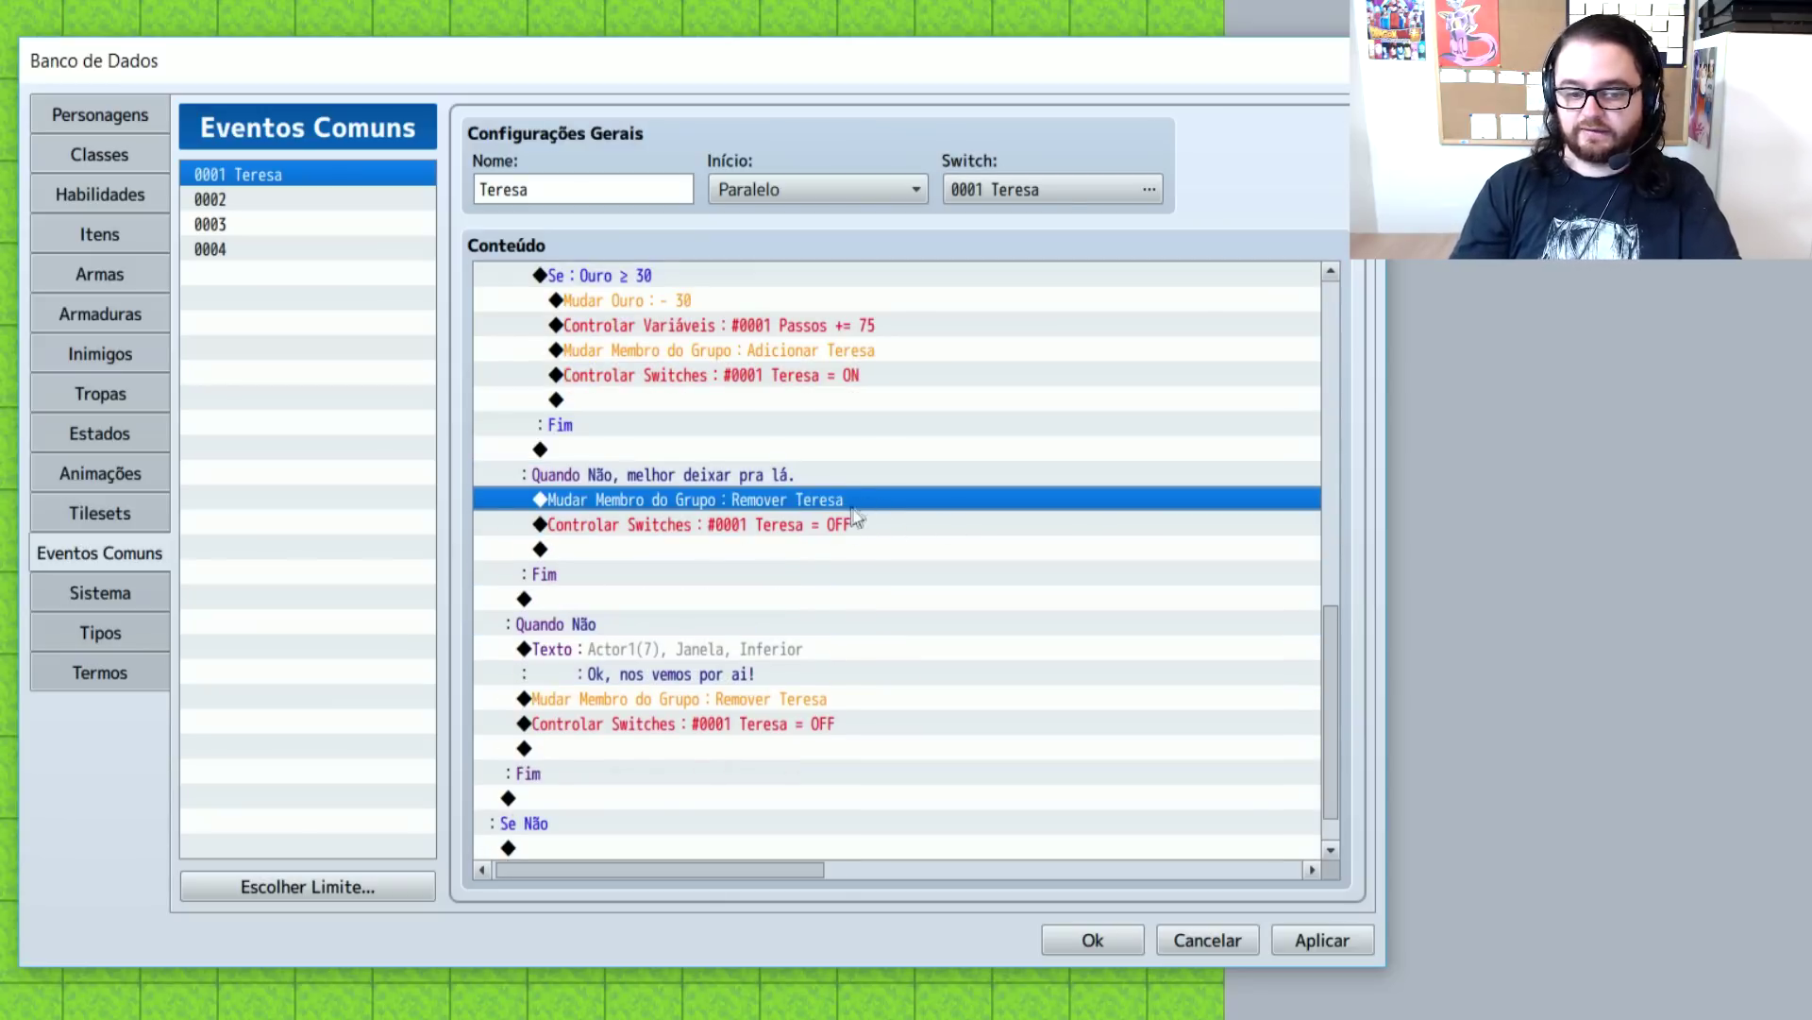
click(791, 540)
click(791, 530)
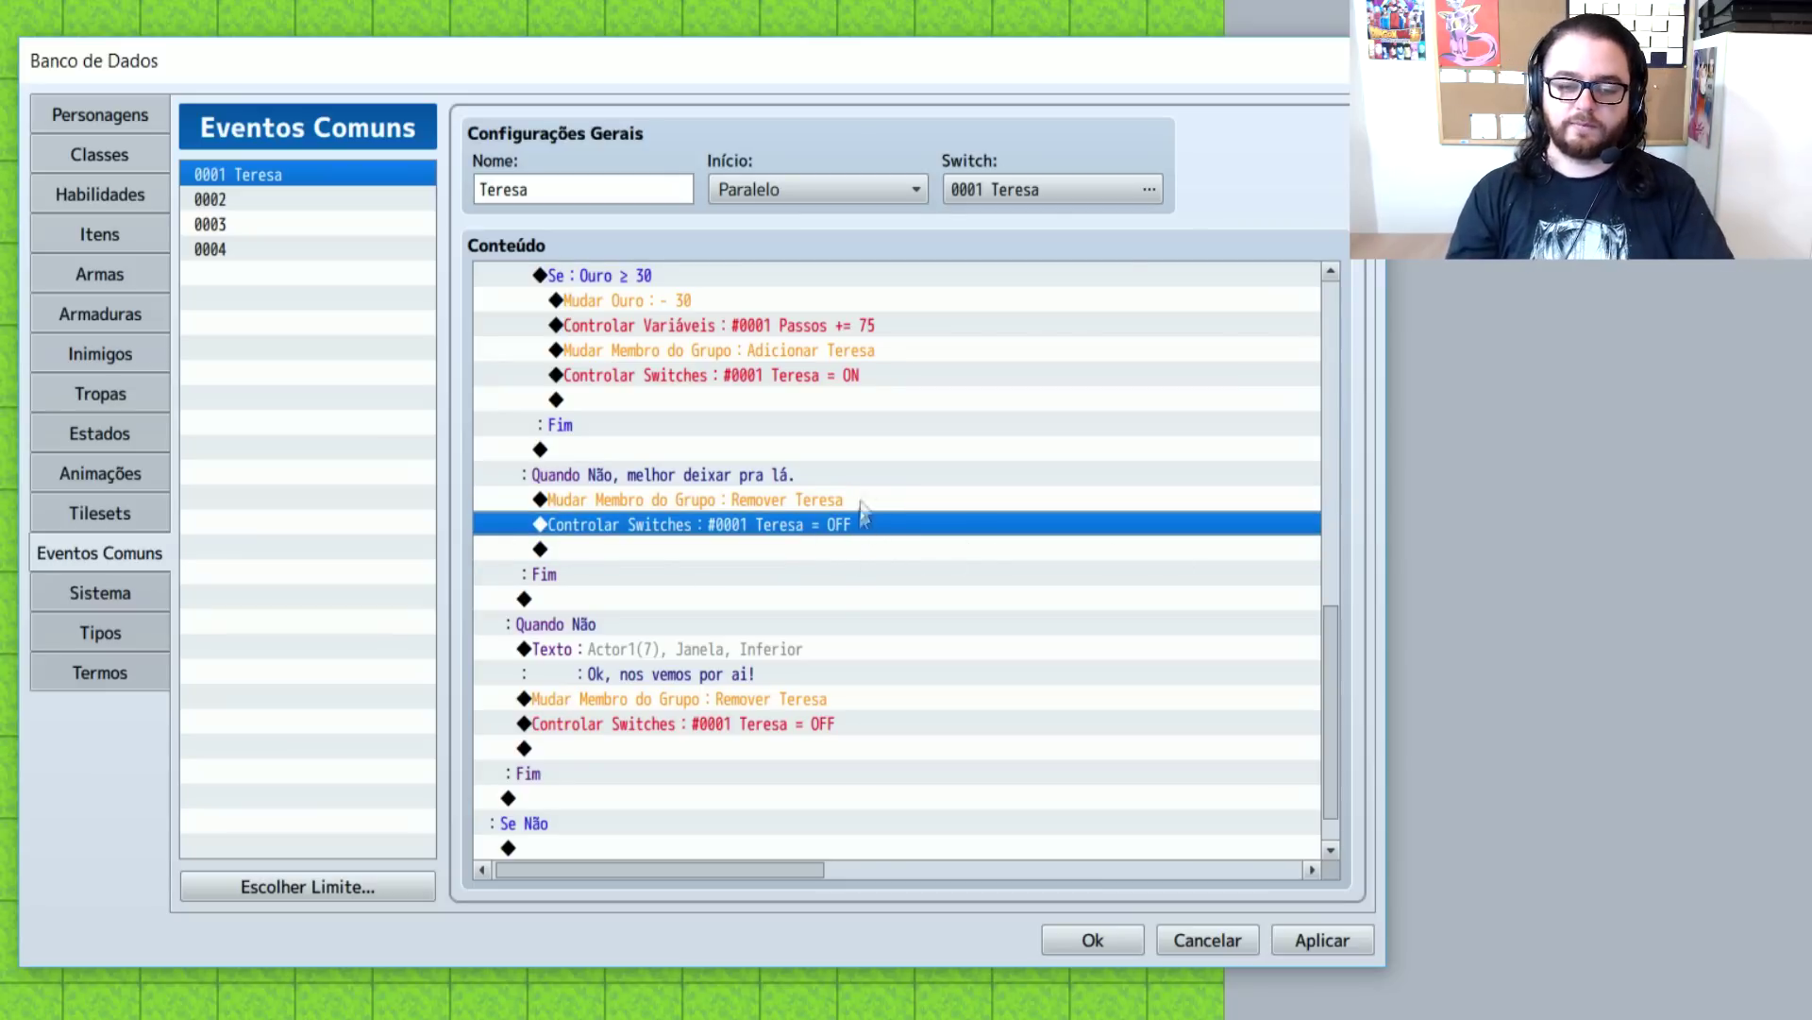
Delete the Adicionar Teresa group command from the nearby, medium and far distance branches of the common event
scroll(760, 444, up, 5)
scroll(763, 456, up, 4)
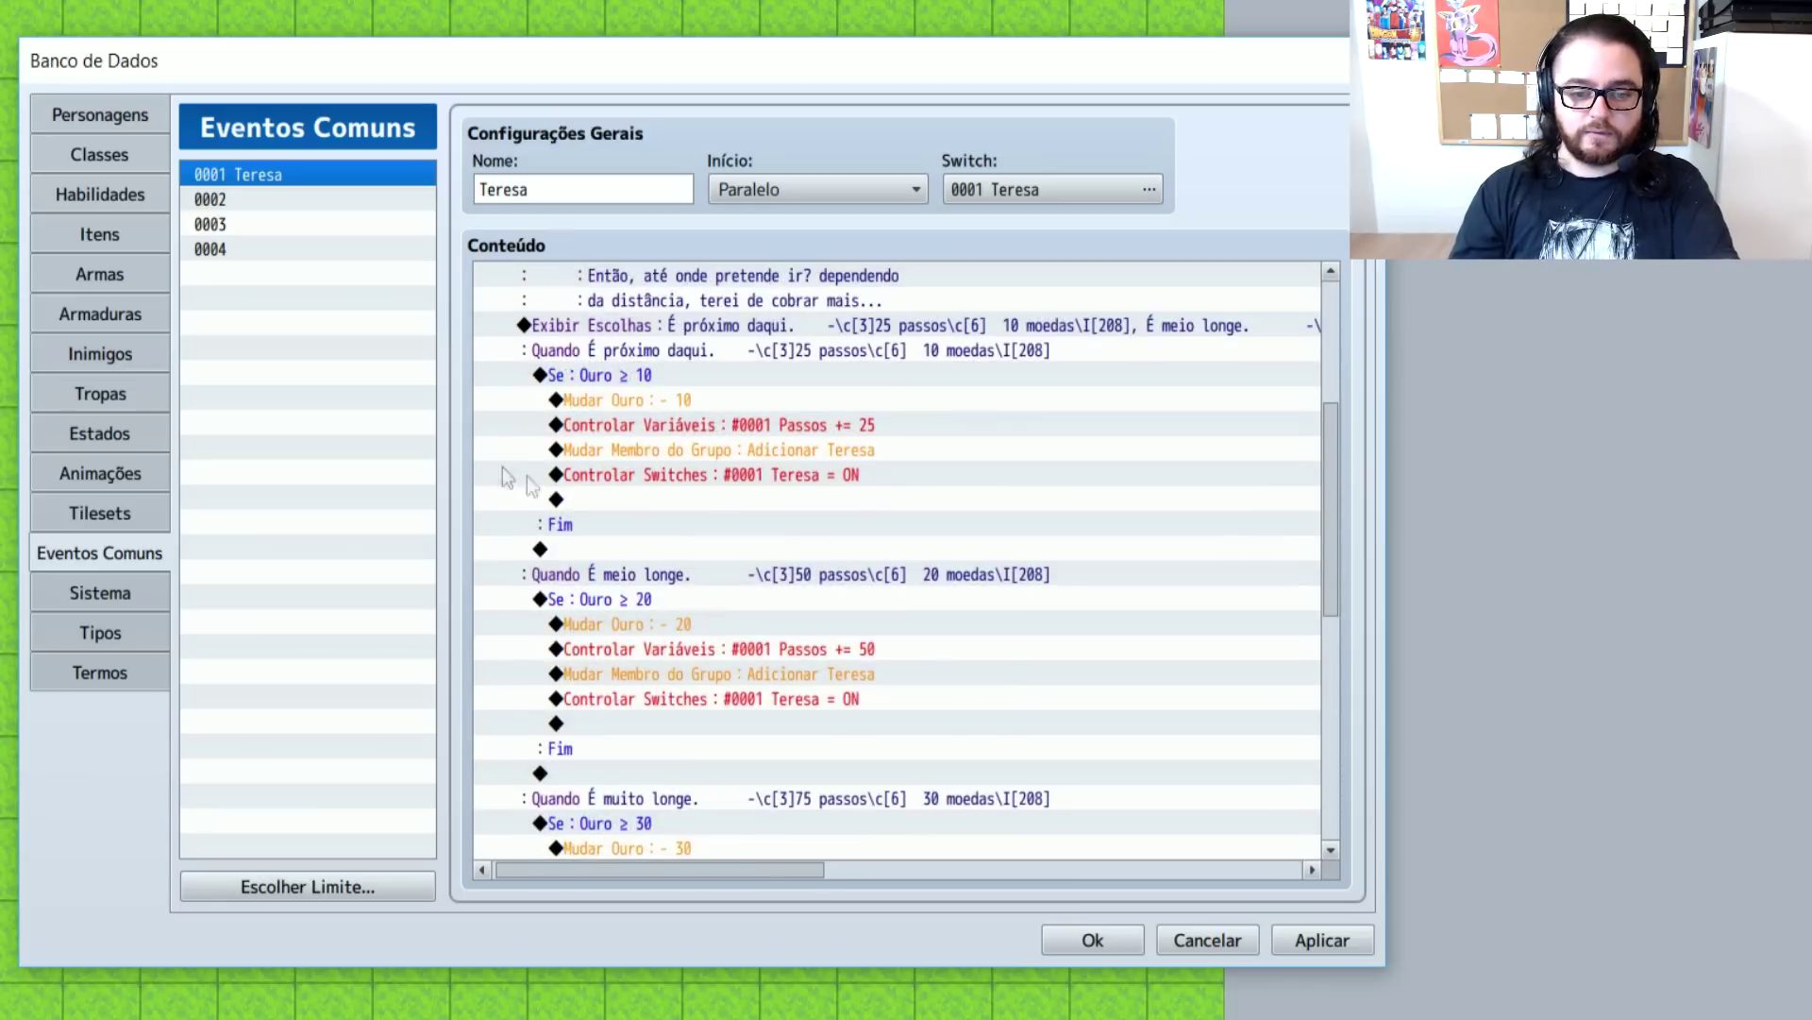
scroll(965, 576, down, 2)
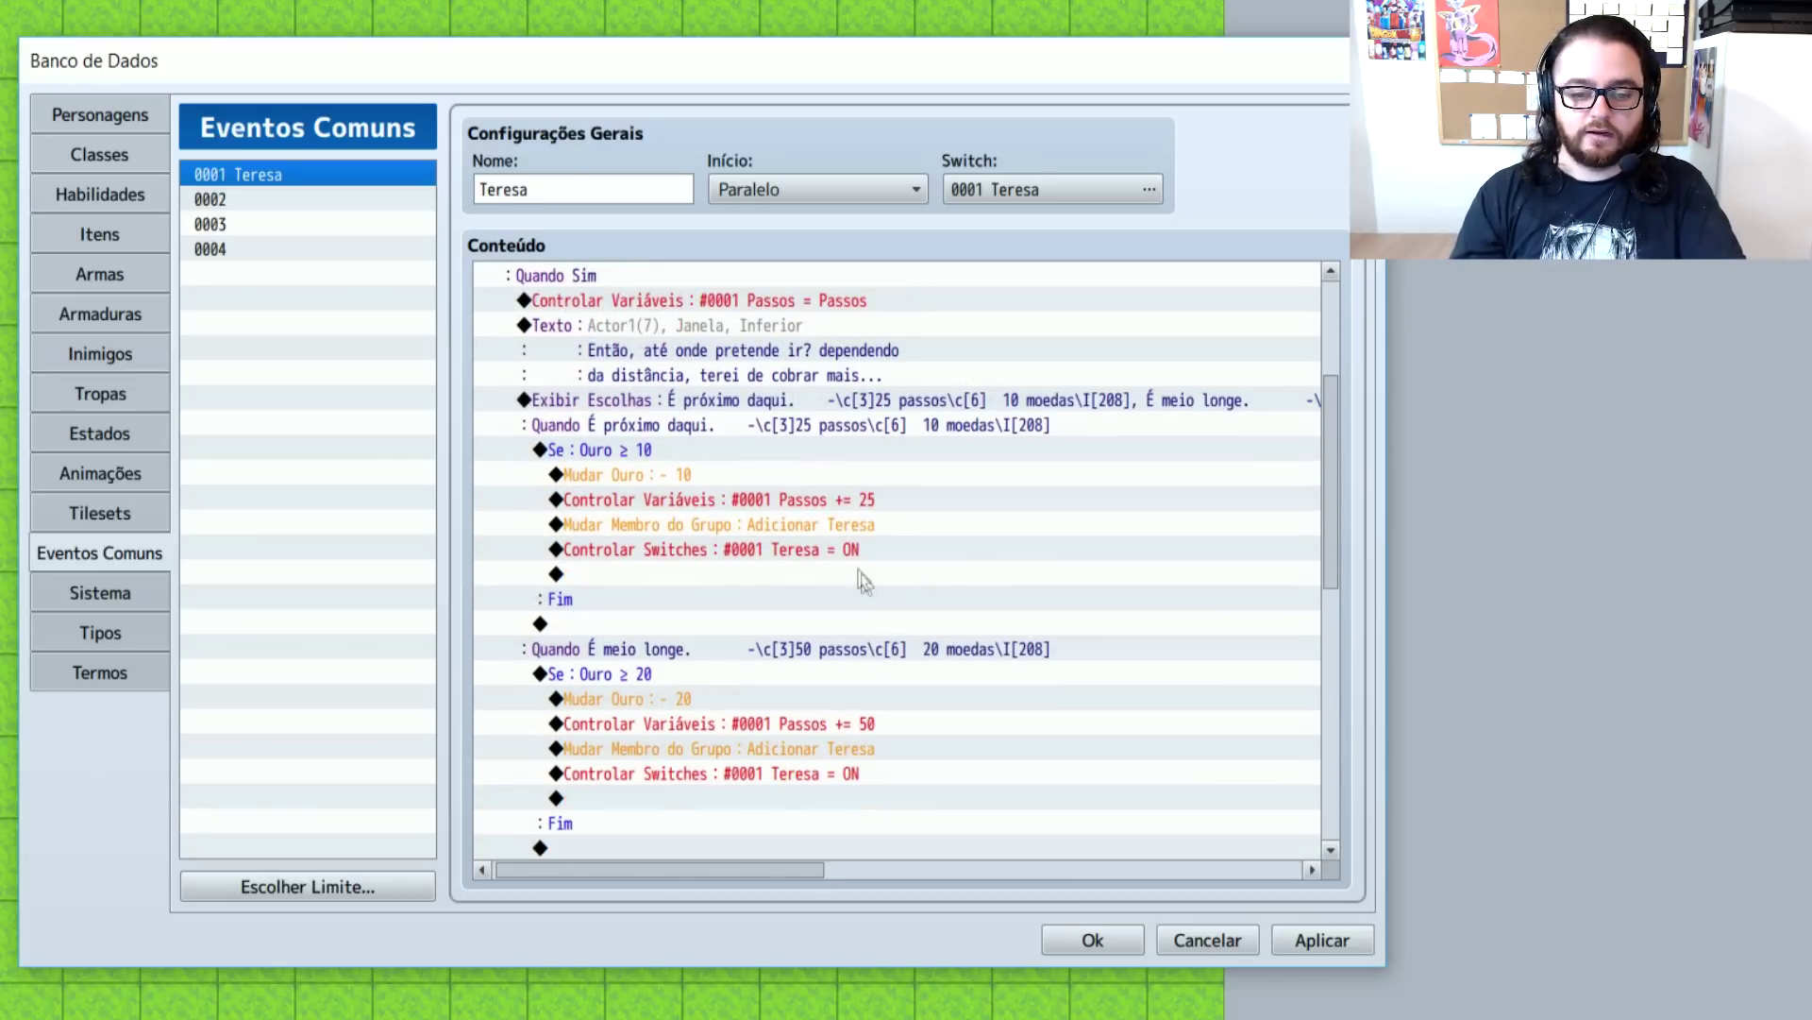
click(851, 524)
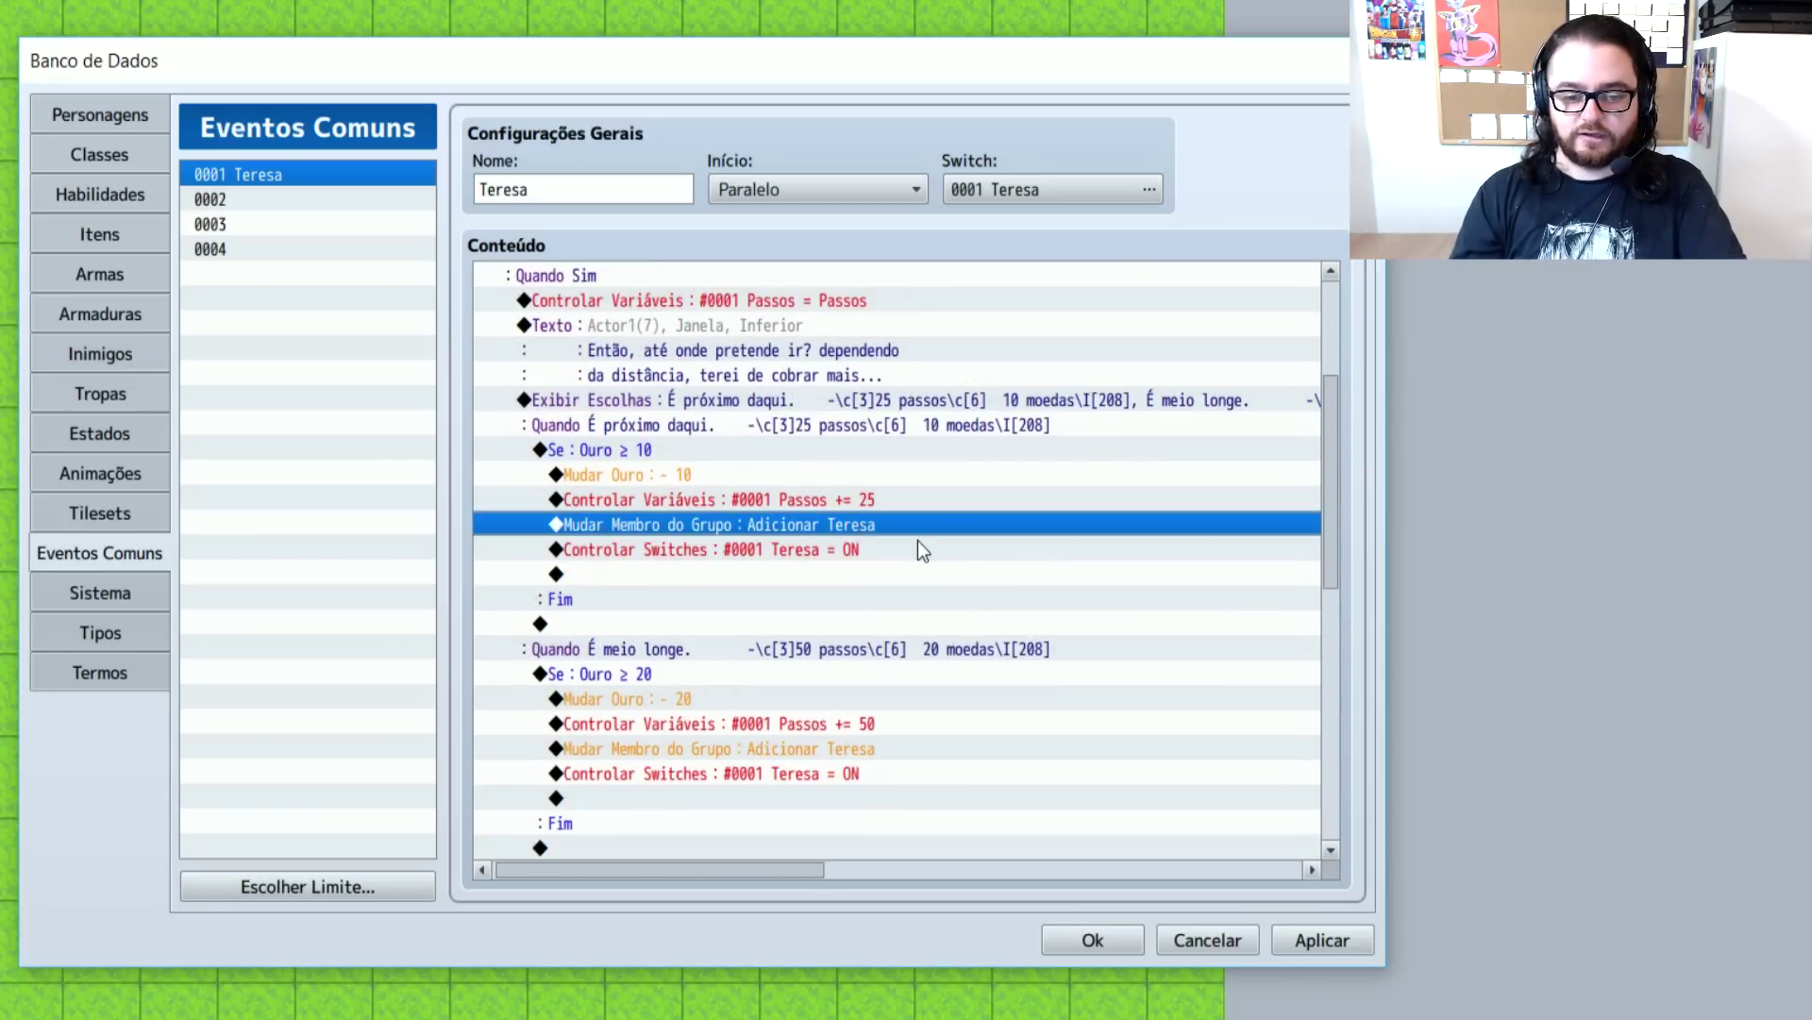
key(Delete)
scroll(908, 567, down, 1)
click(871, 697)
click(1010, 672)
key(Delete)
scroll(981, 689, down, 2)
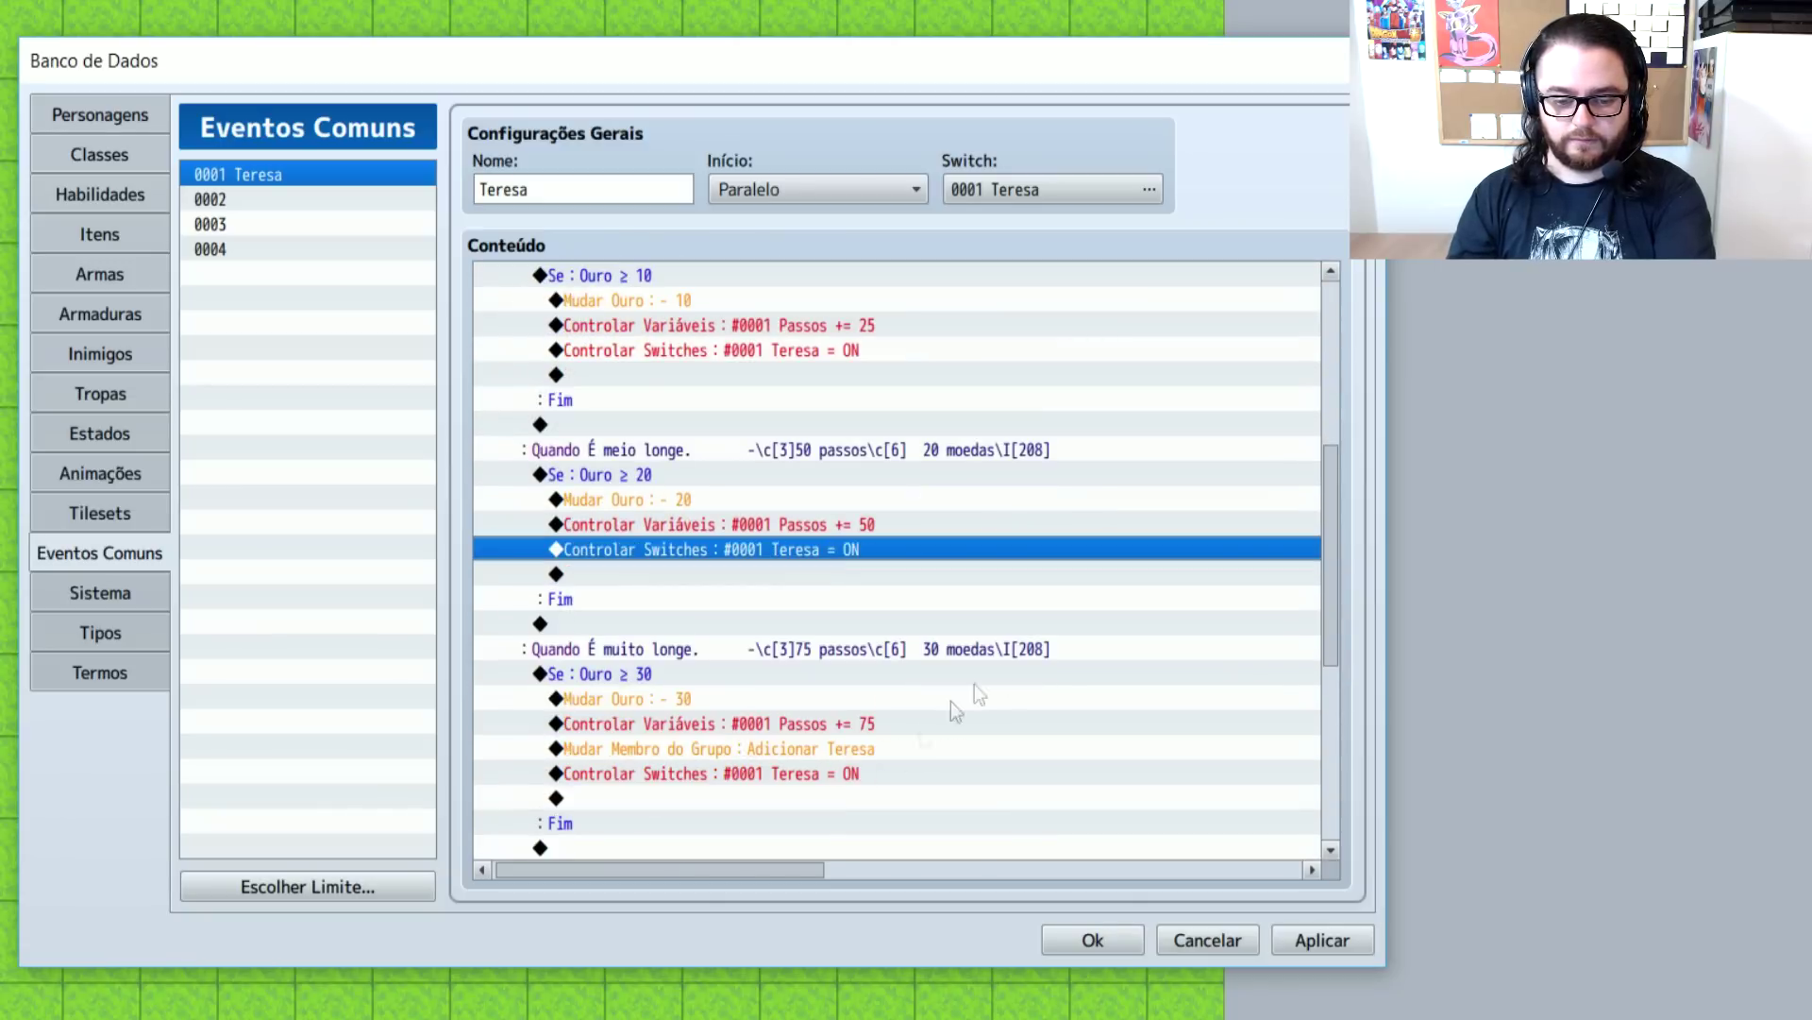
click(859, 749)
key(Delete)
scroll(859, 748, down, 1)
Delete the Teresa = ON switch command from the 25, 50 and 75 step branches of the common event
scroll(859, 631, up, 4)
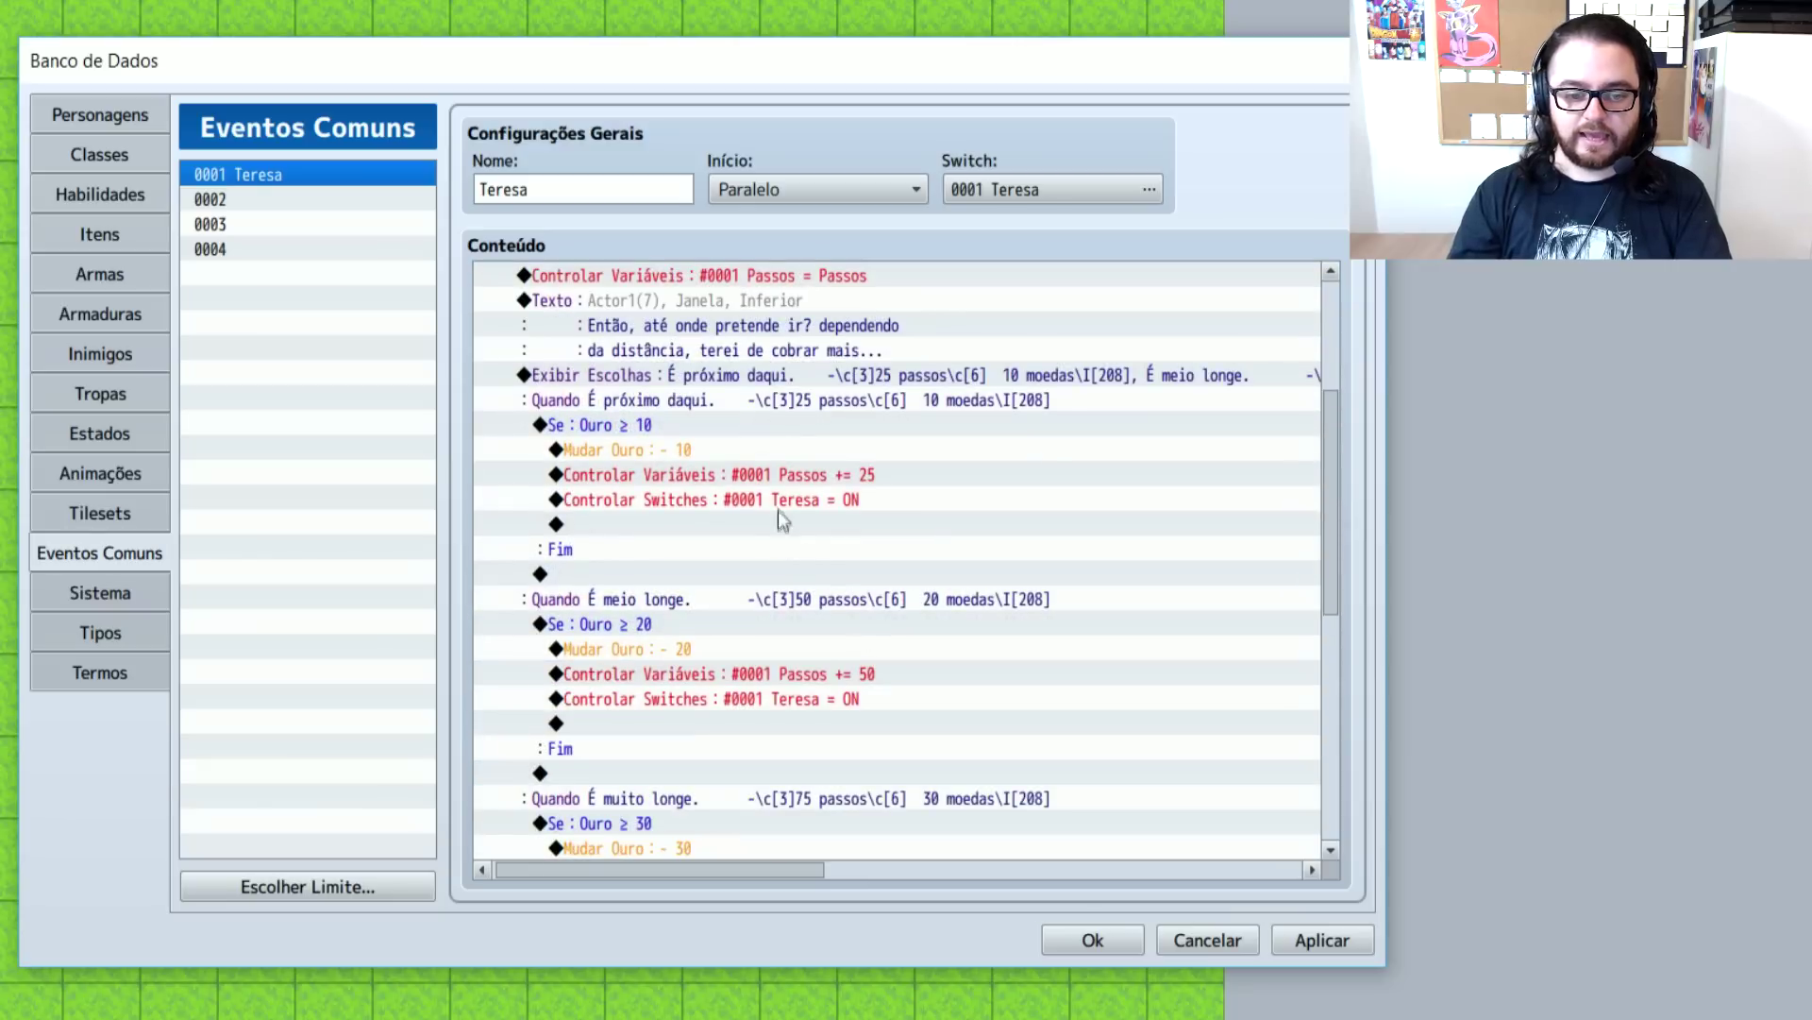
click(727, 508)
key(Delete)
scroll(984, 547, down, 2)
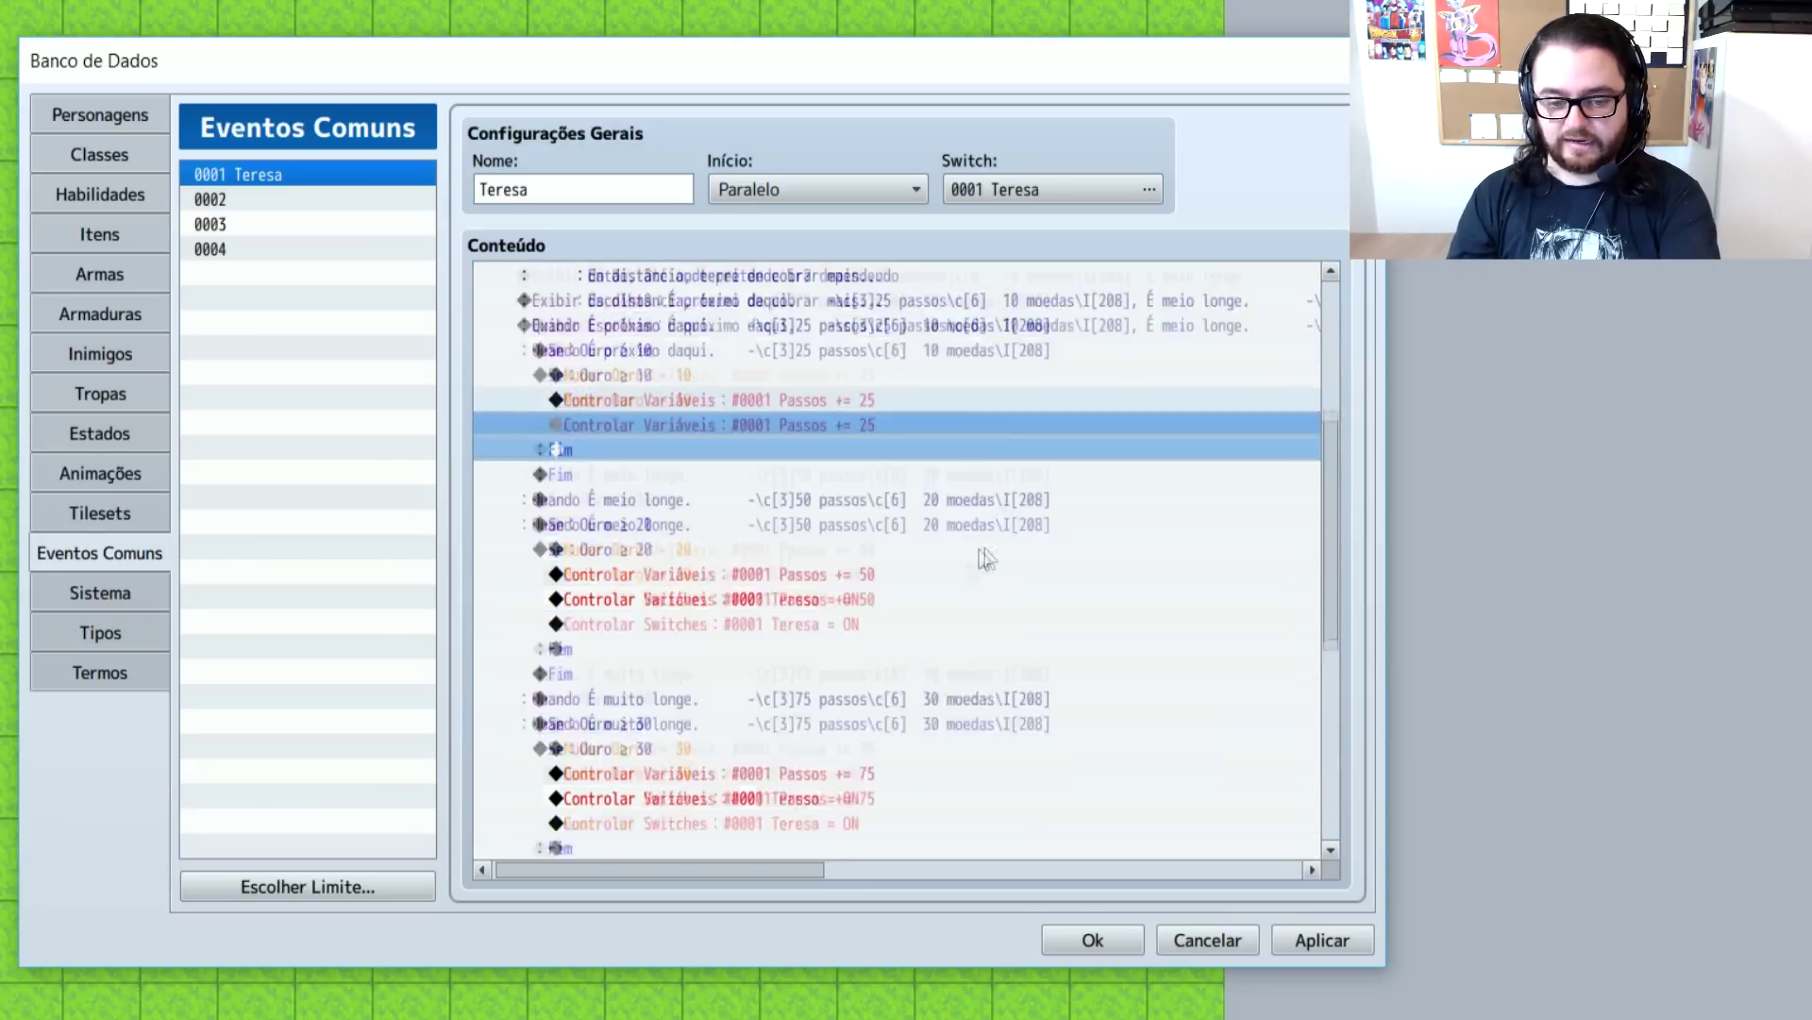
click(859, 572)
key(Delete)
scroll(1012, 597, down, 2)
click(859, 651)
key(Delete)
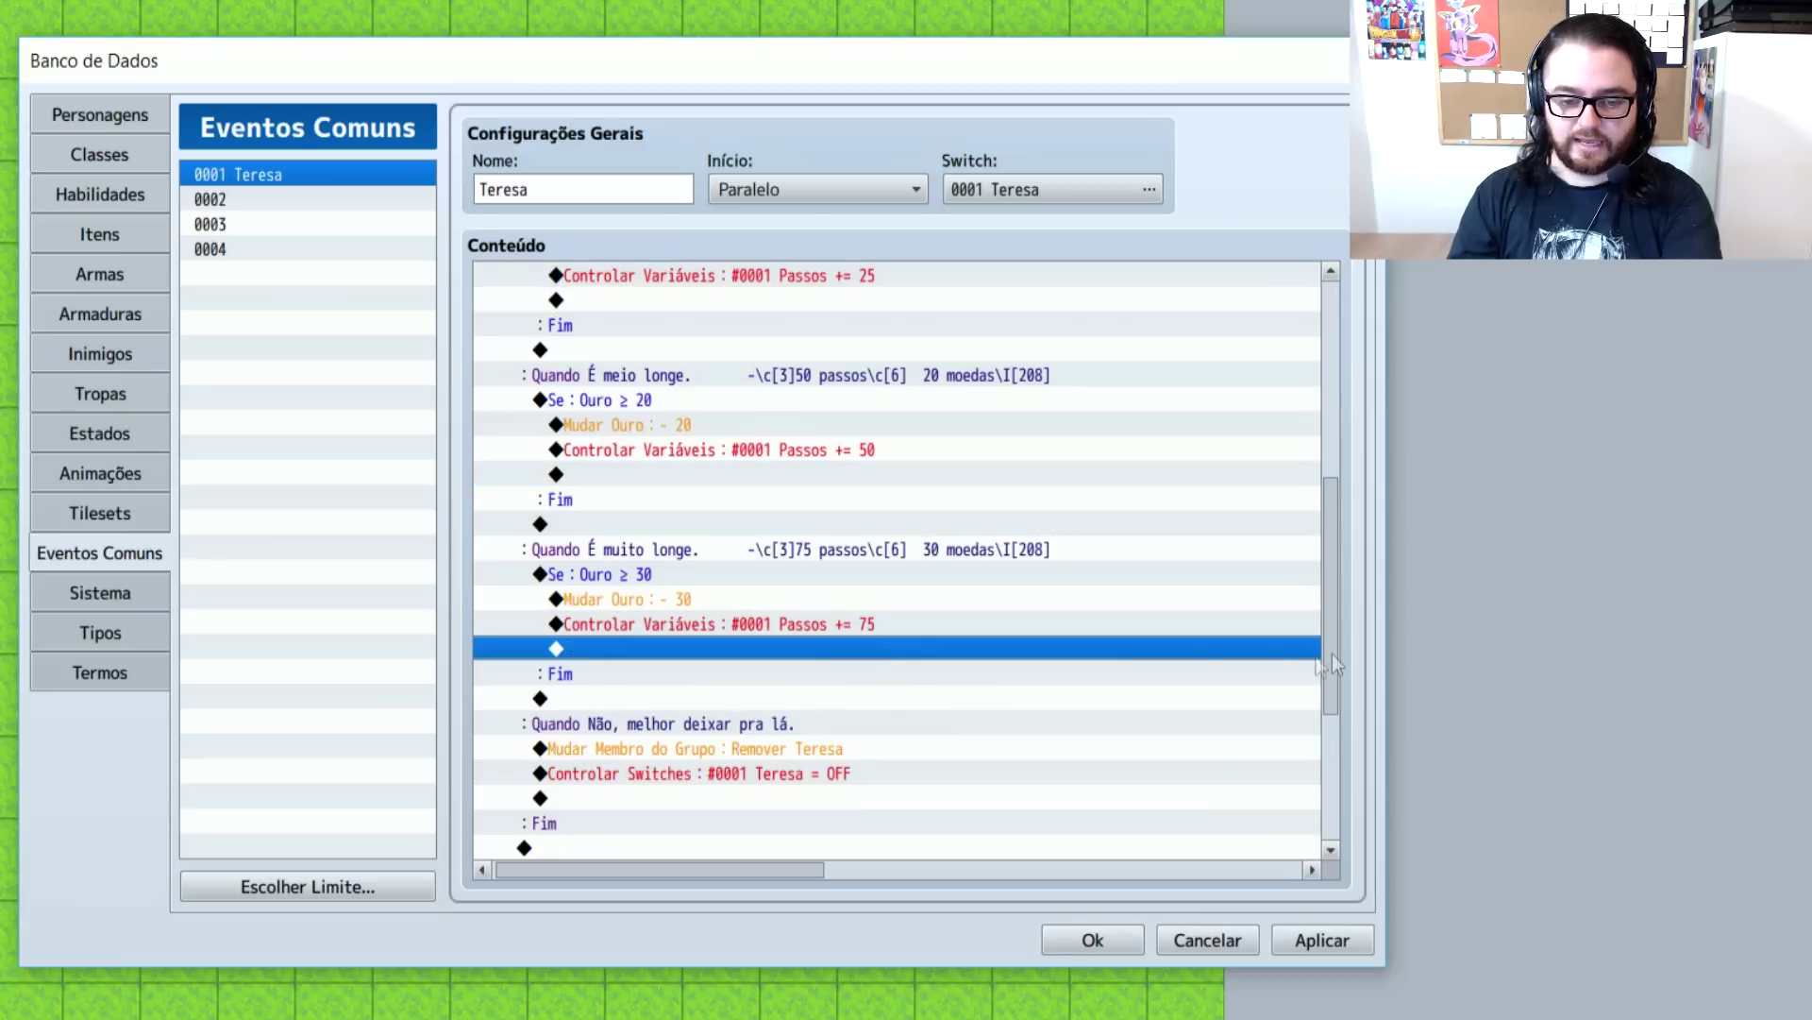
Recheck the refusal branches, Controle Passos condition and nearby choice of the Teresa common event, and accept the database changes
click(831, 627)
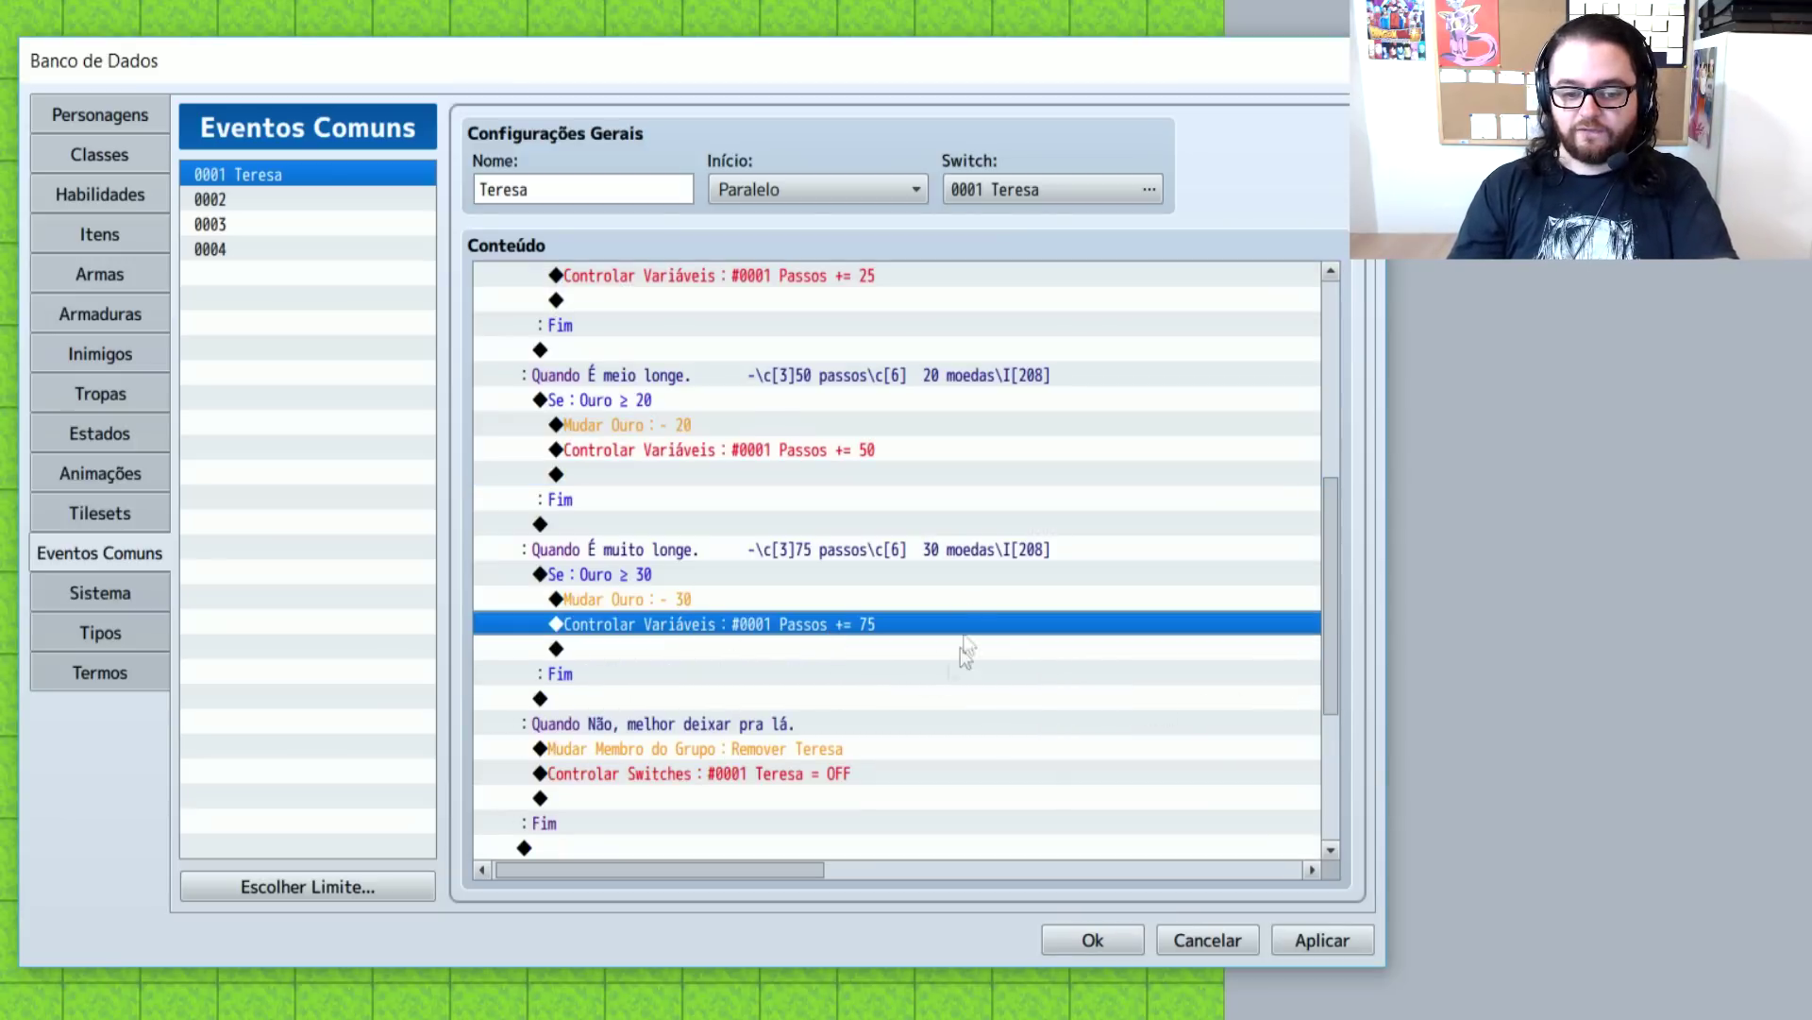
scroll(912, 633, down, 2)
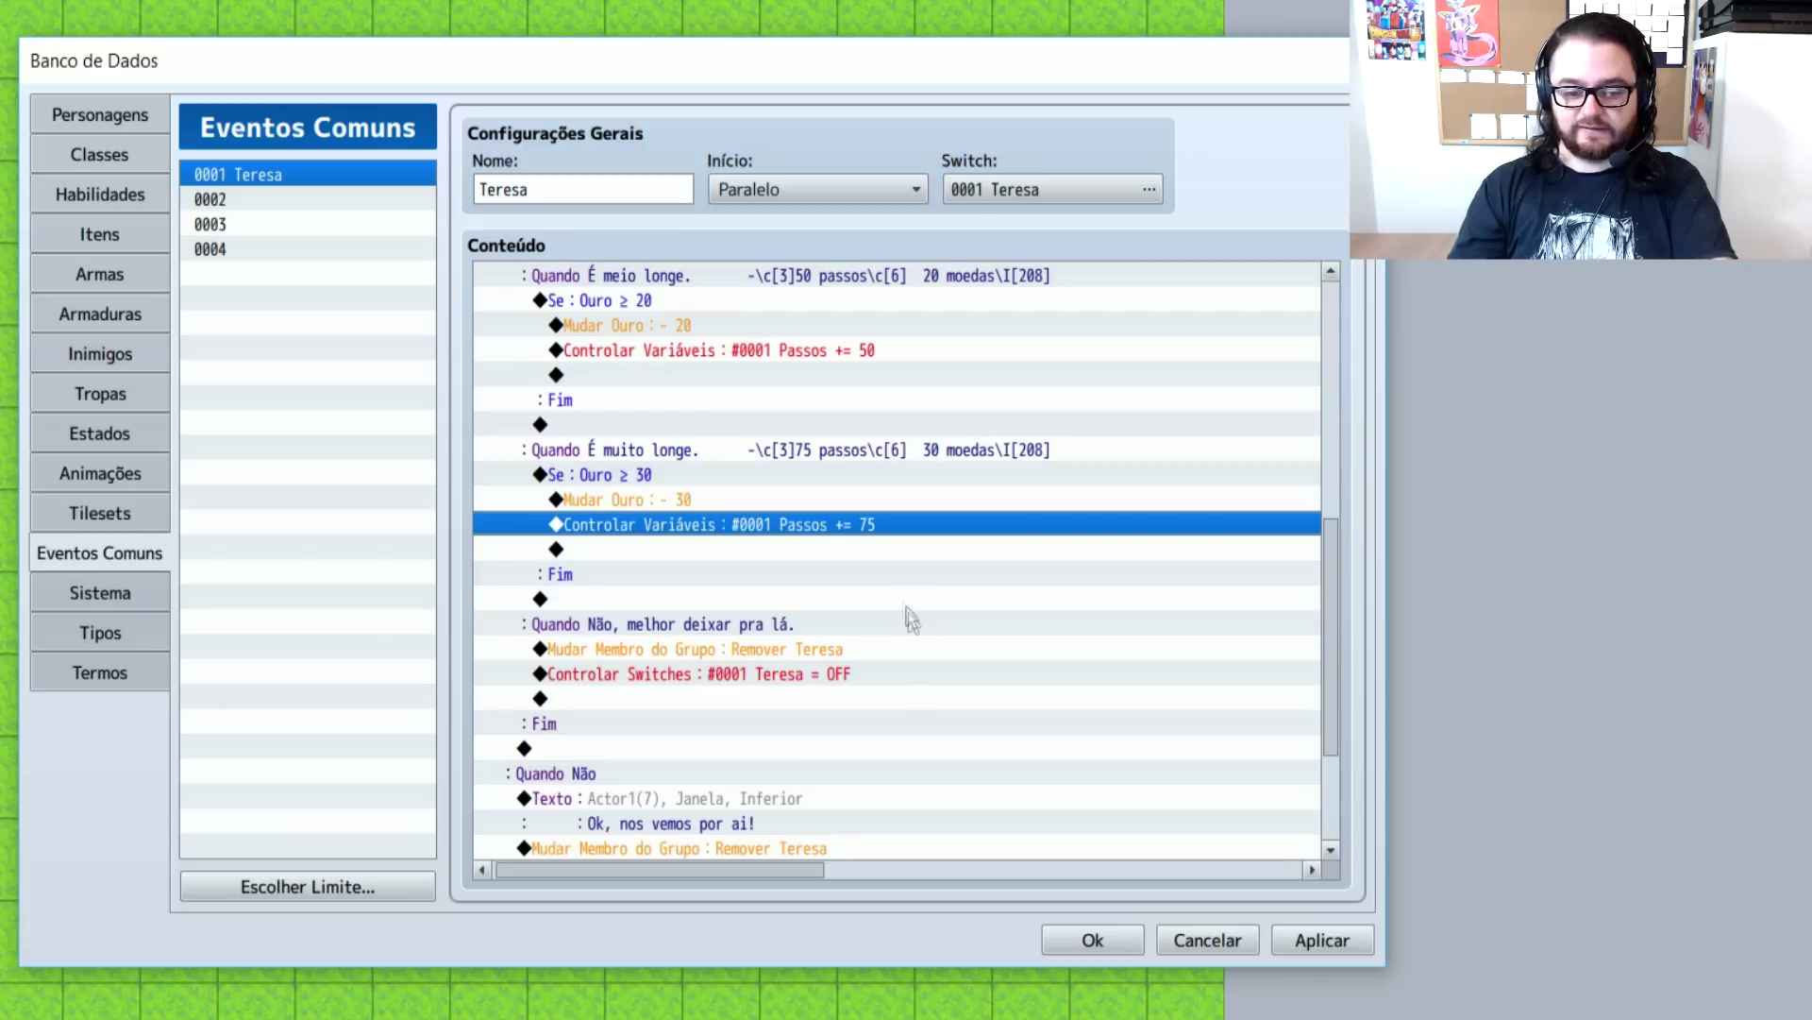
scroll(869, 569, down, 4)
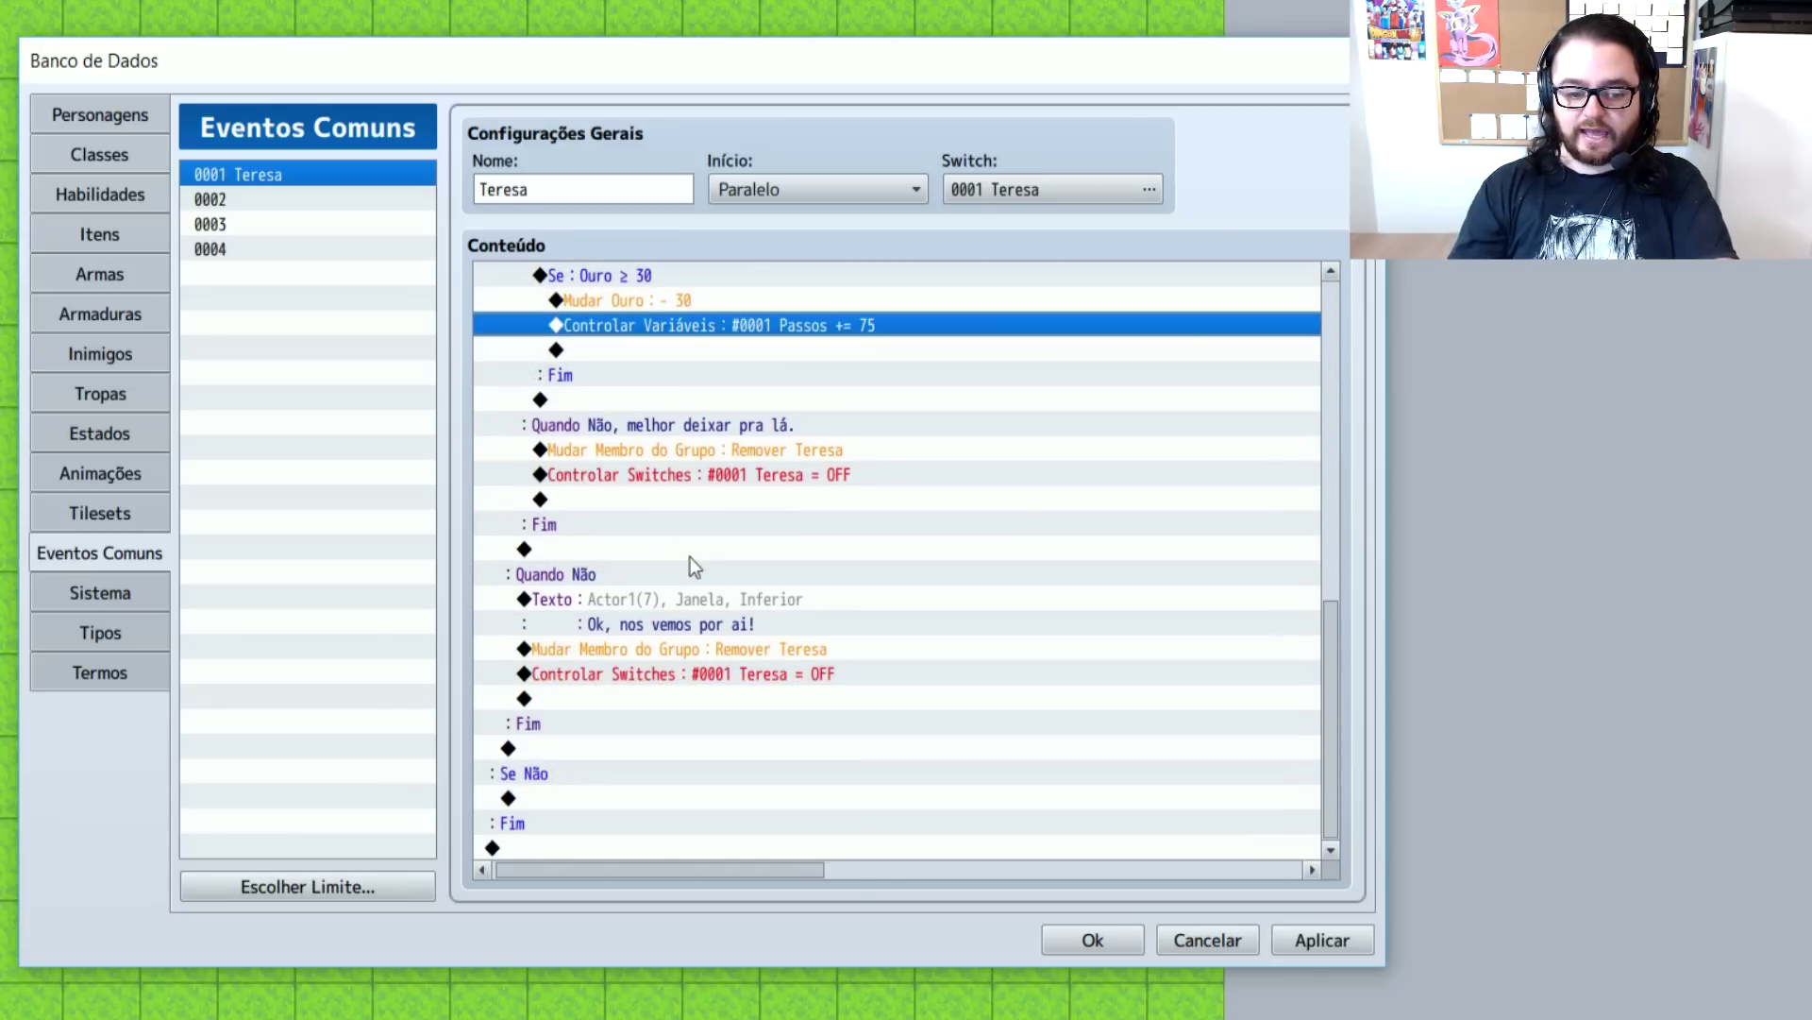
click(578, 599)
click(590, 573)
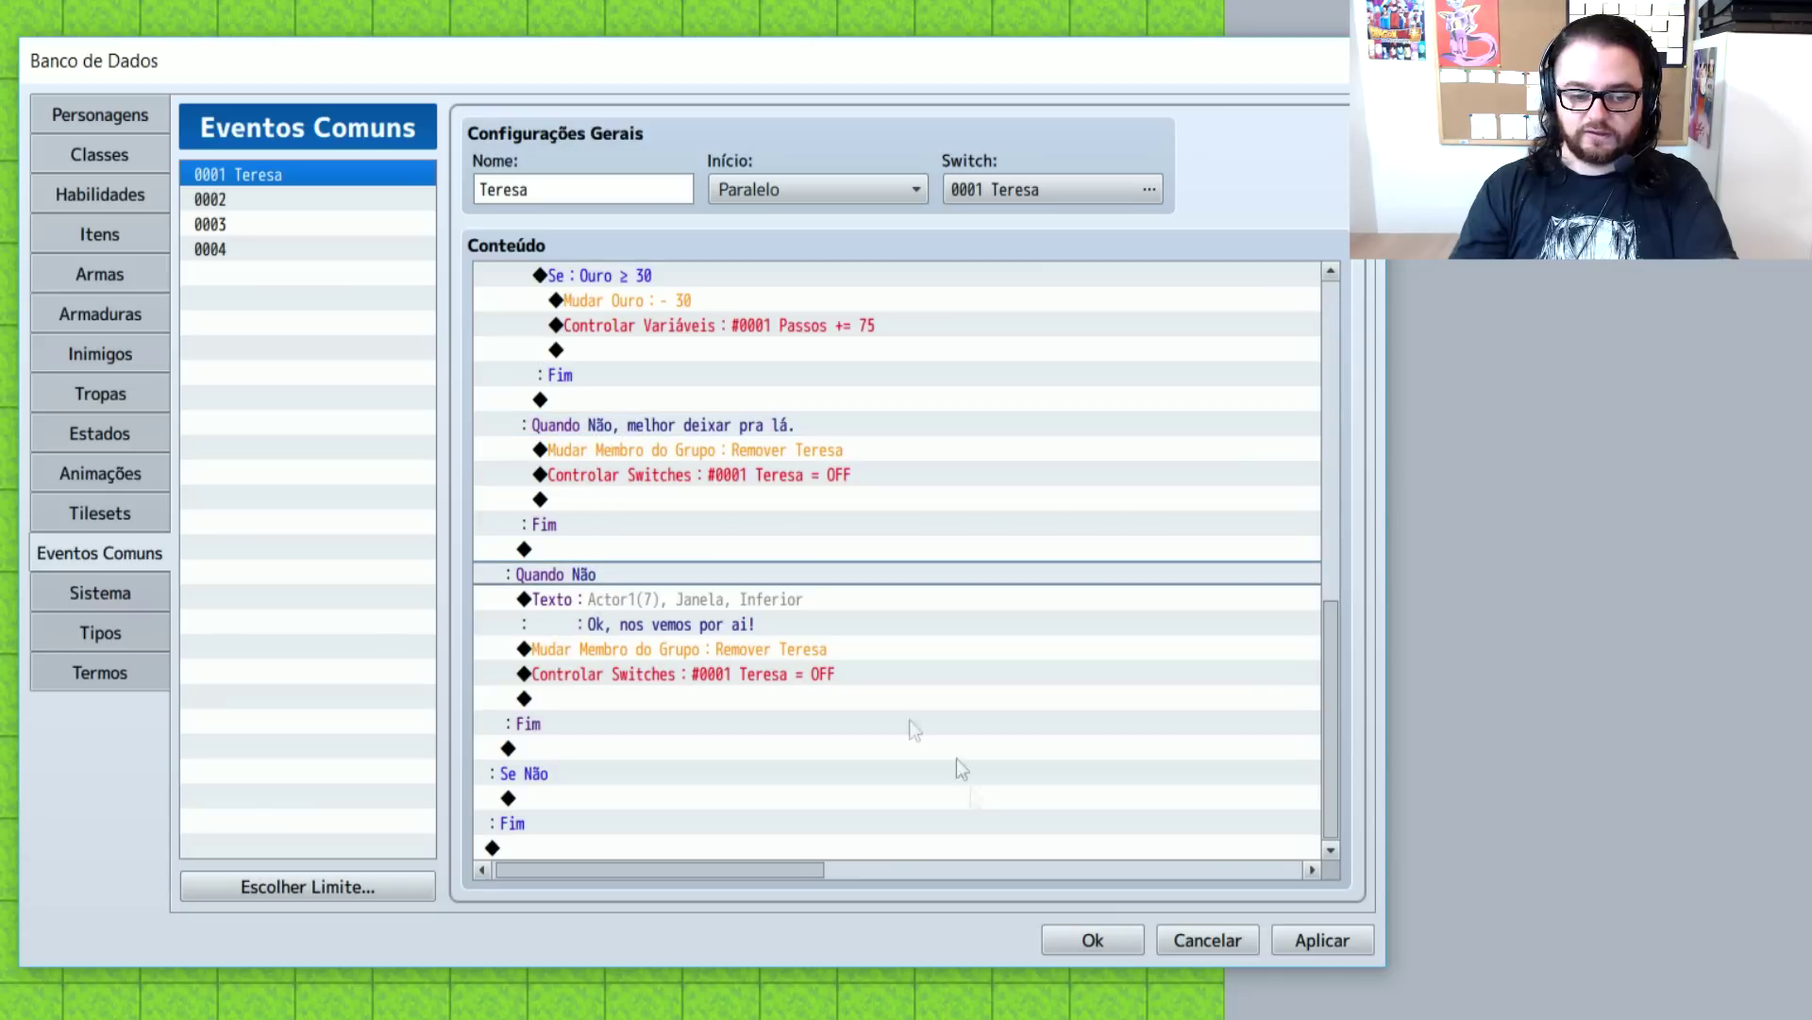
click(756, 848)
drag(1331, 755, 1331, 311)
click(757, 300)
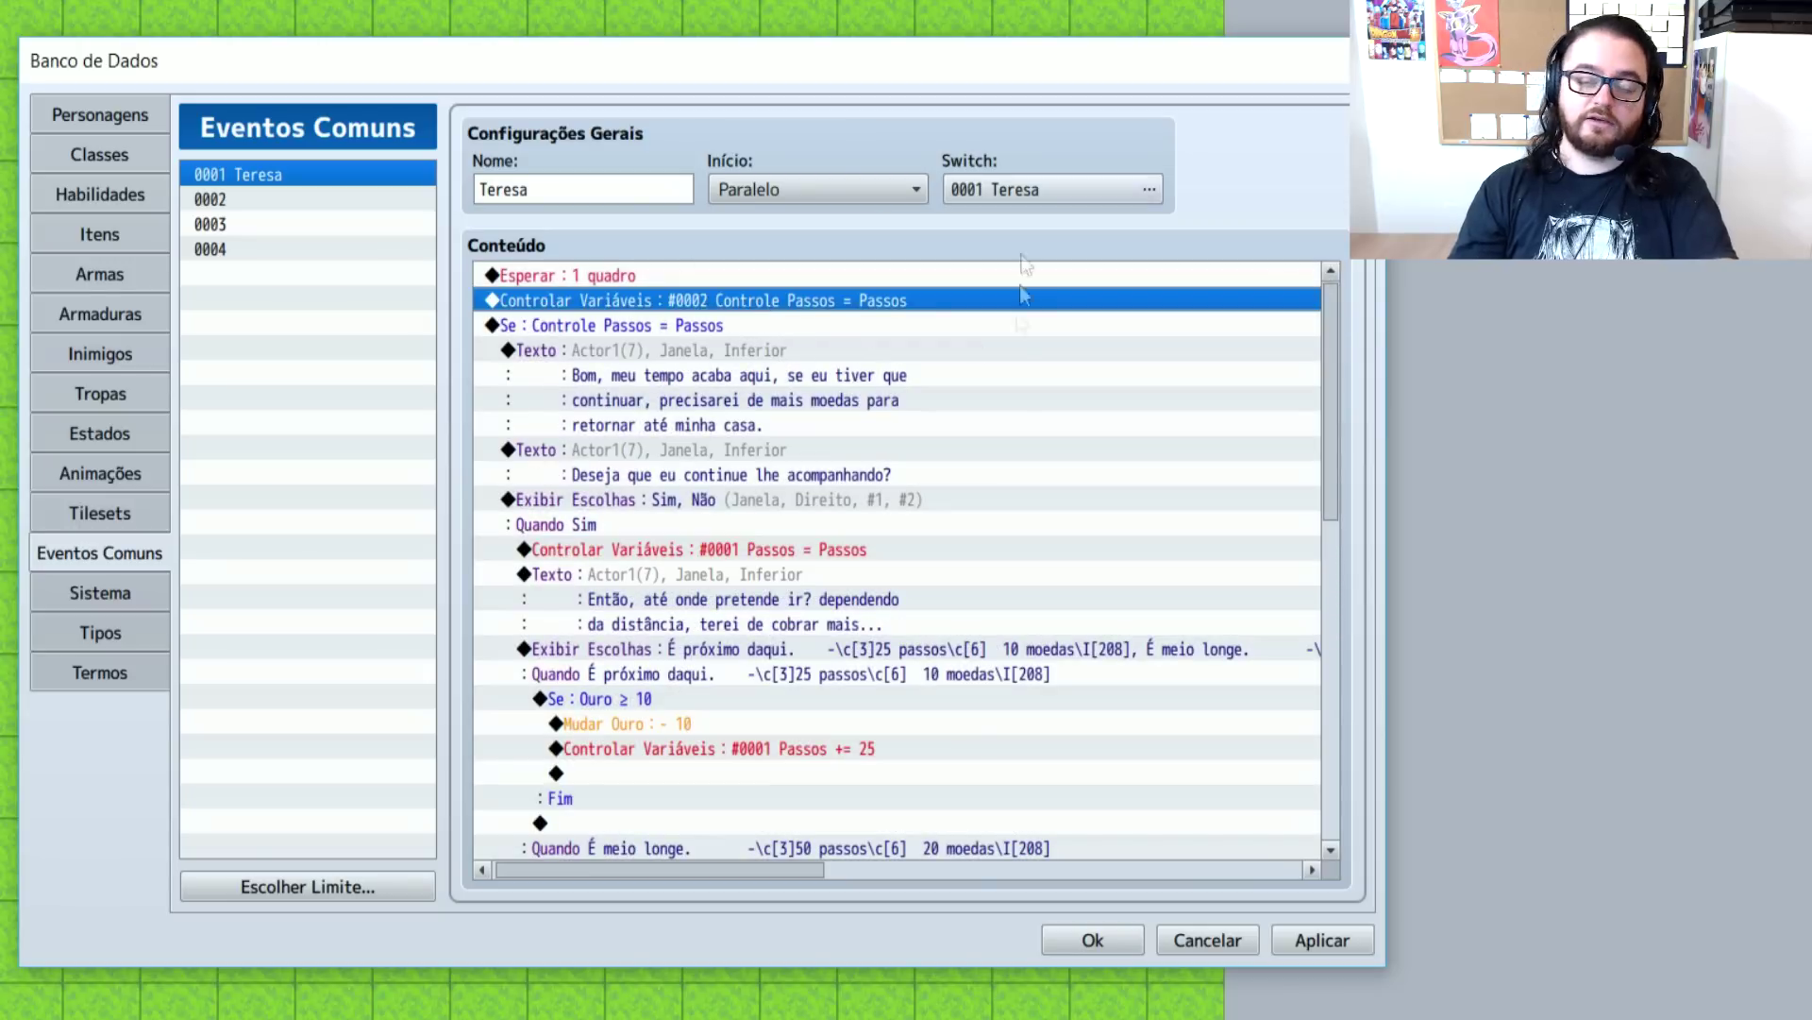
click(576, 330)
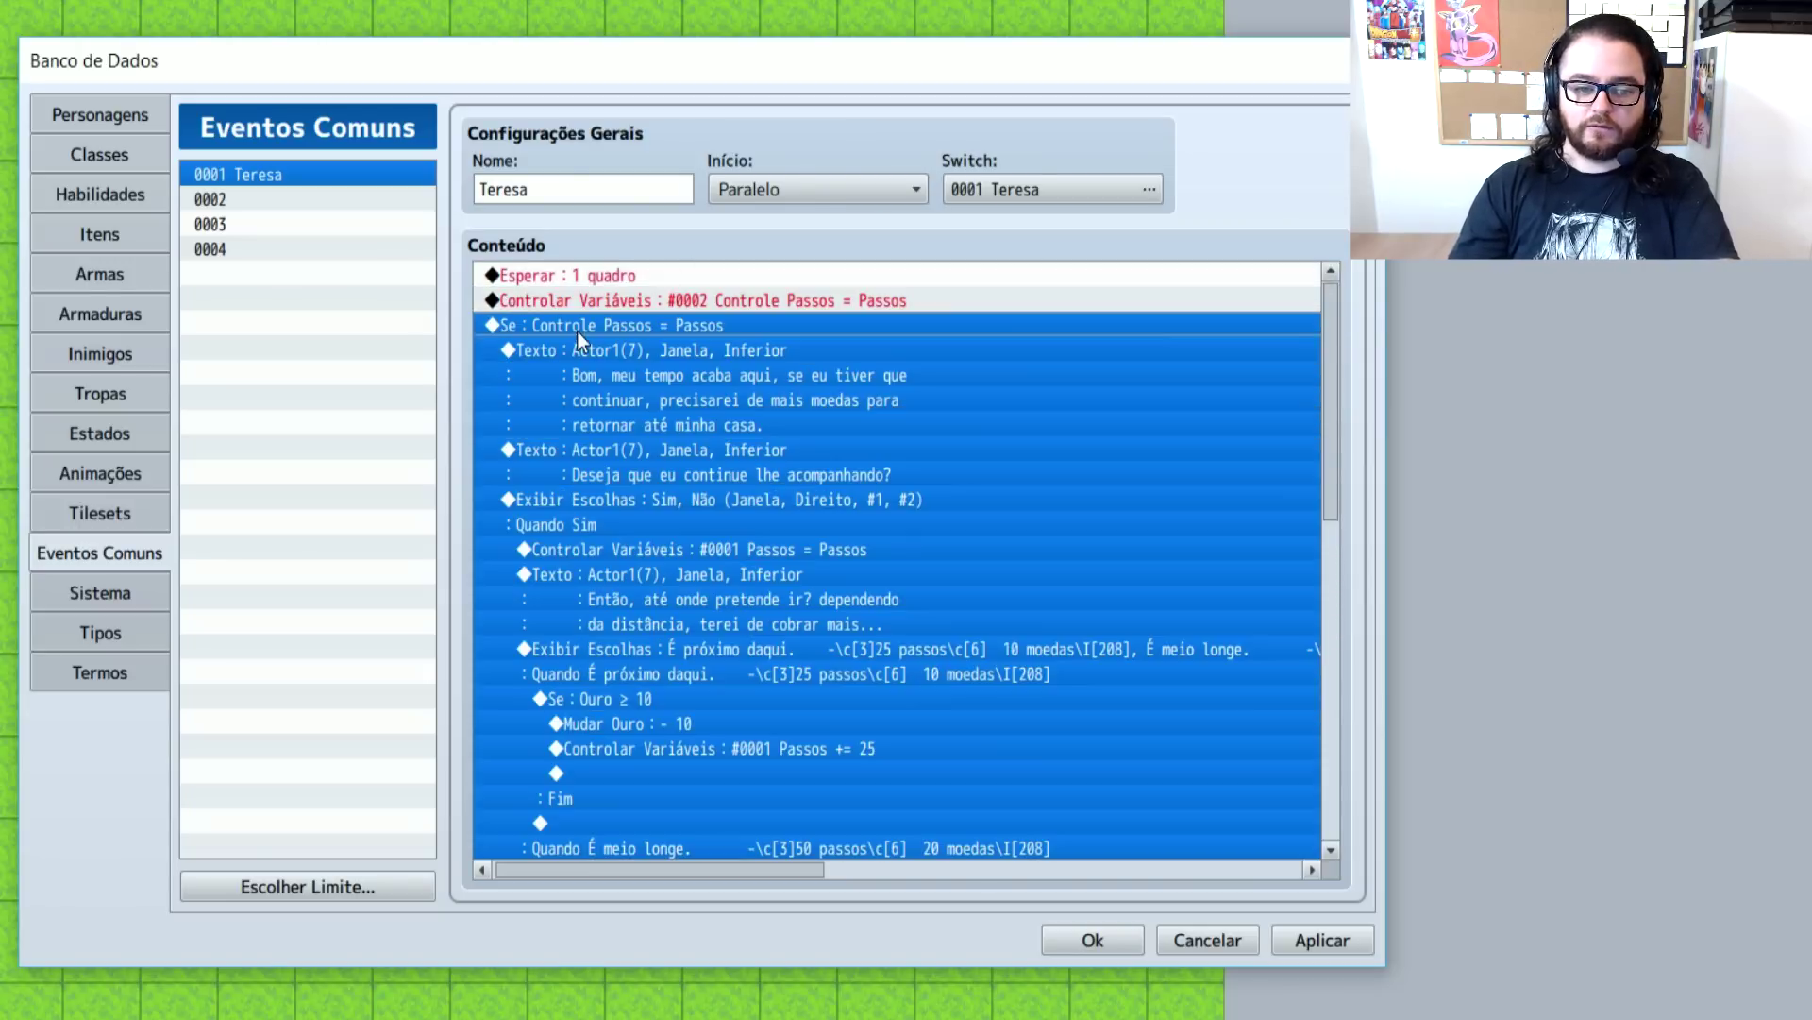
click(761, 706)
click(778, 746)
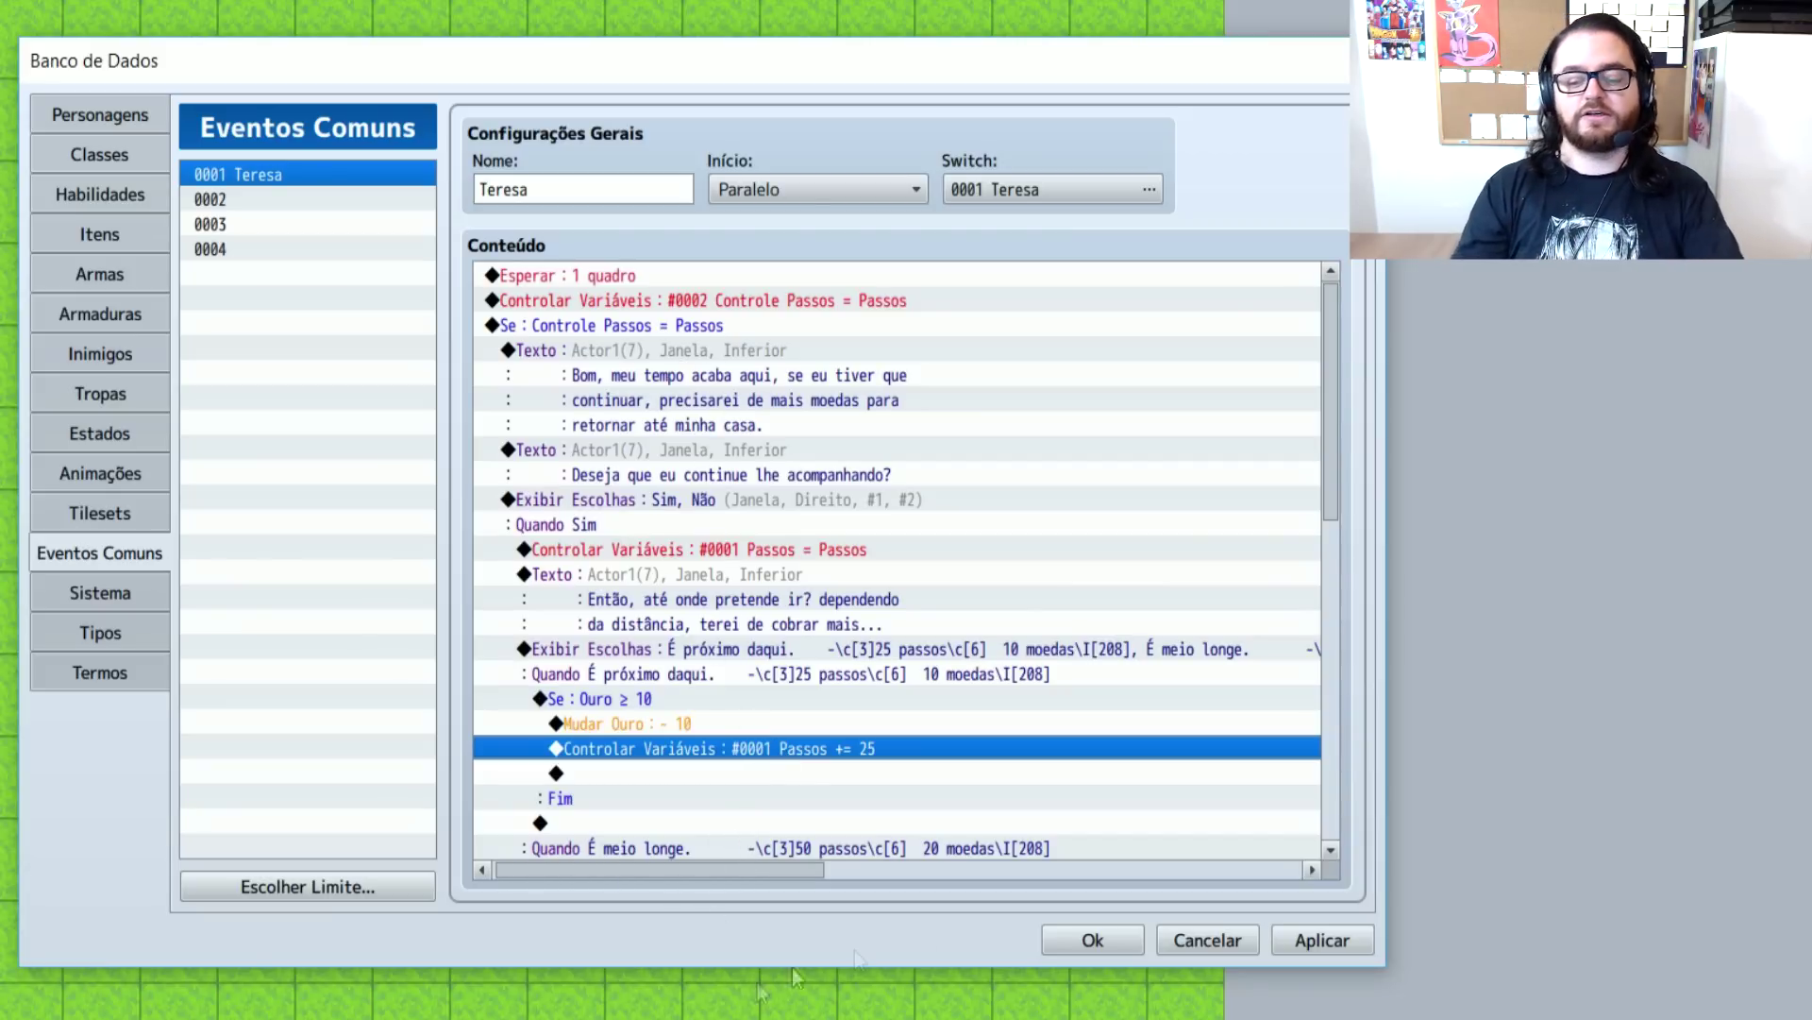
click(1093, 940)
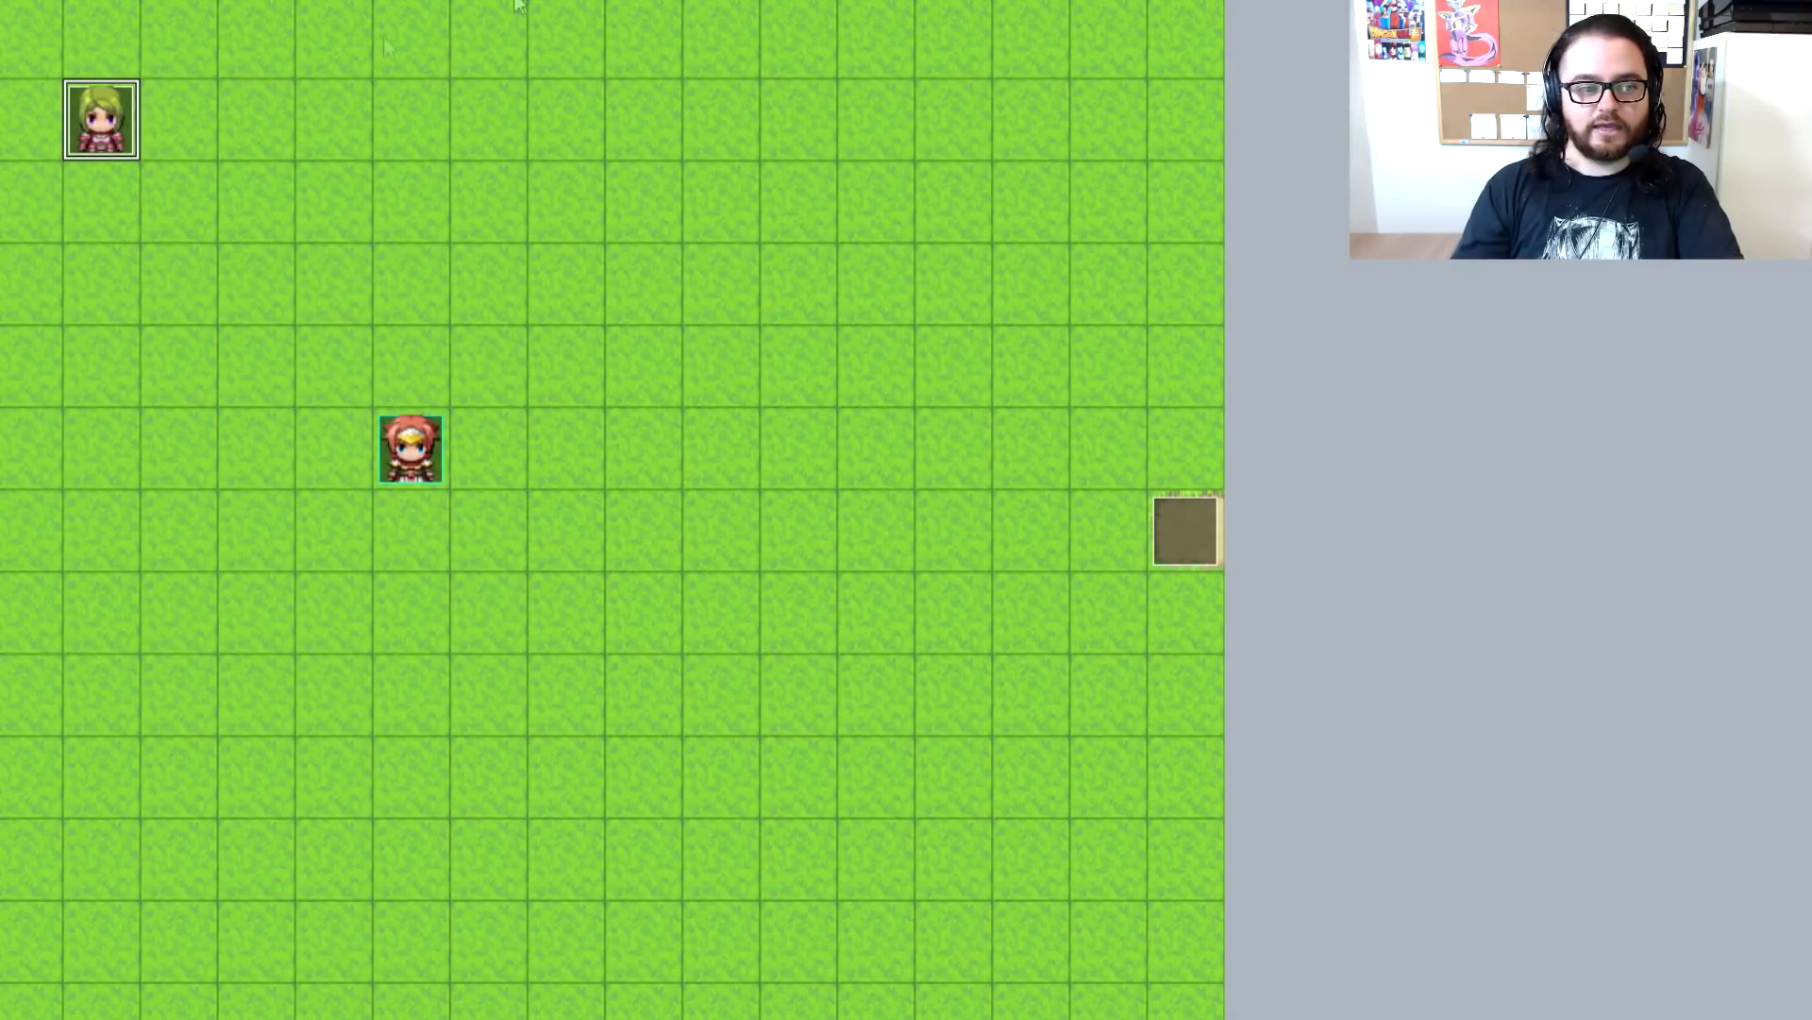
Quick-create a treasure chest event on the map tile immediately to the right of Teresa
click(185, 130)
right_click(185, 130)
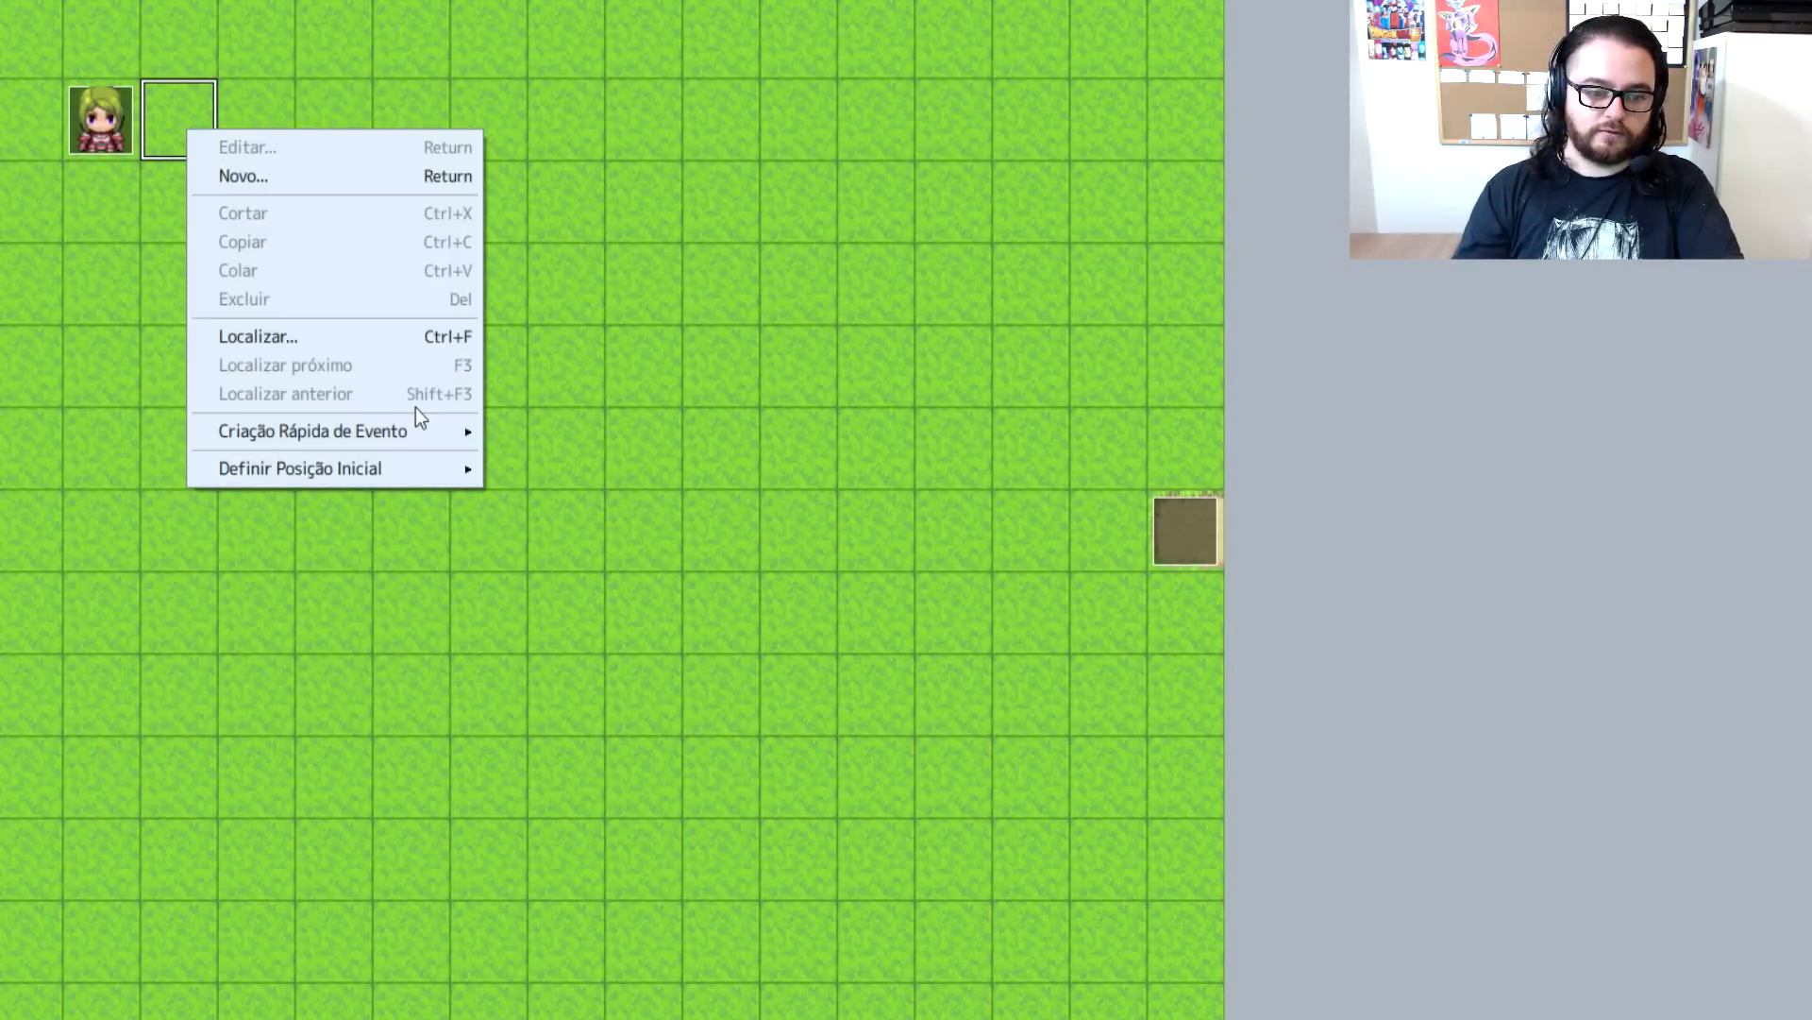
mouse_move(426, 429)
click(551, 489)
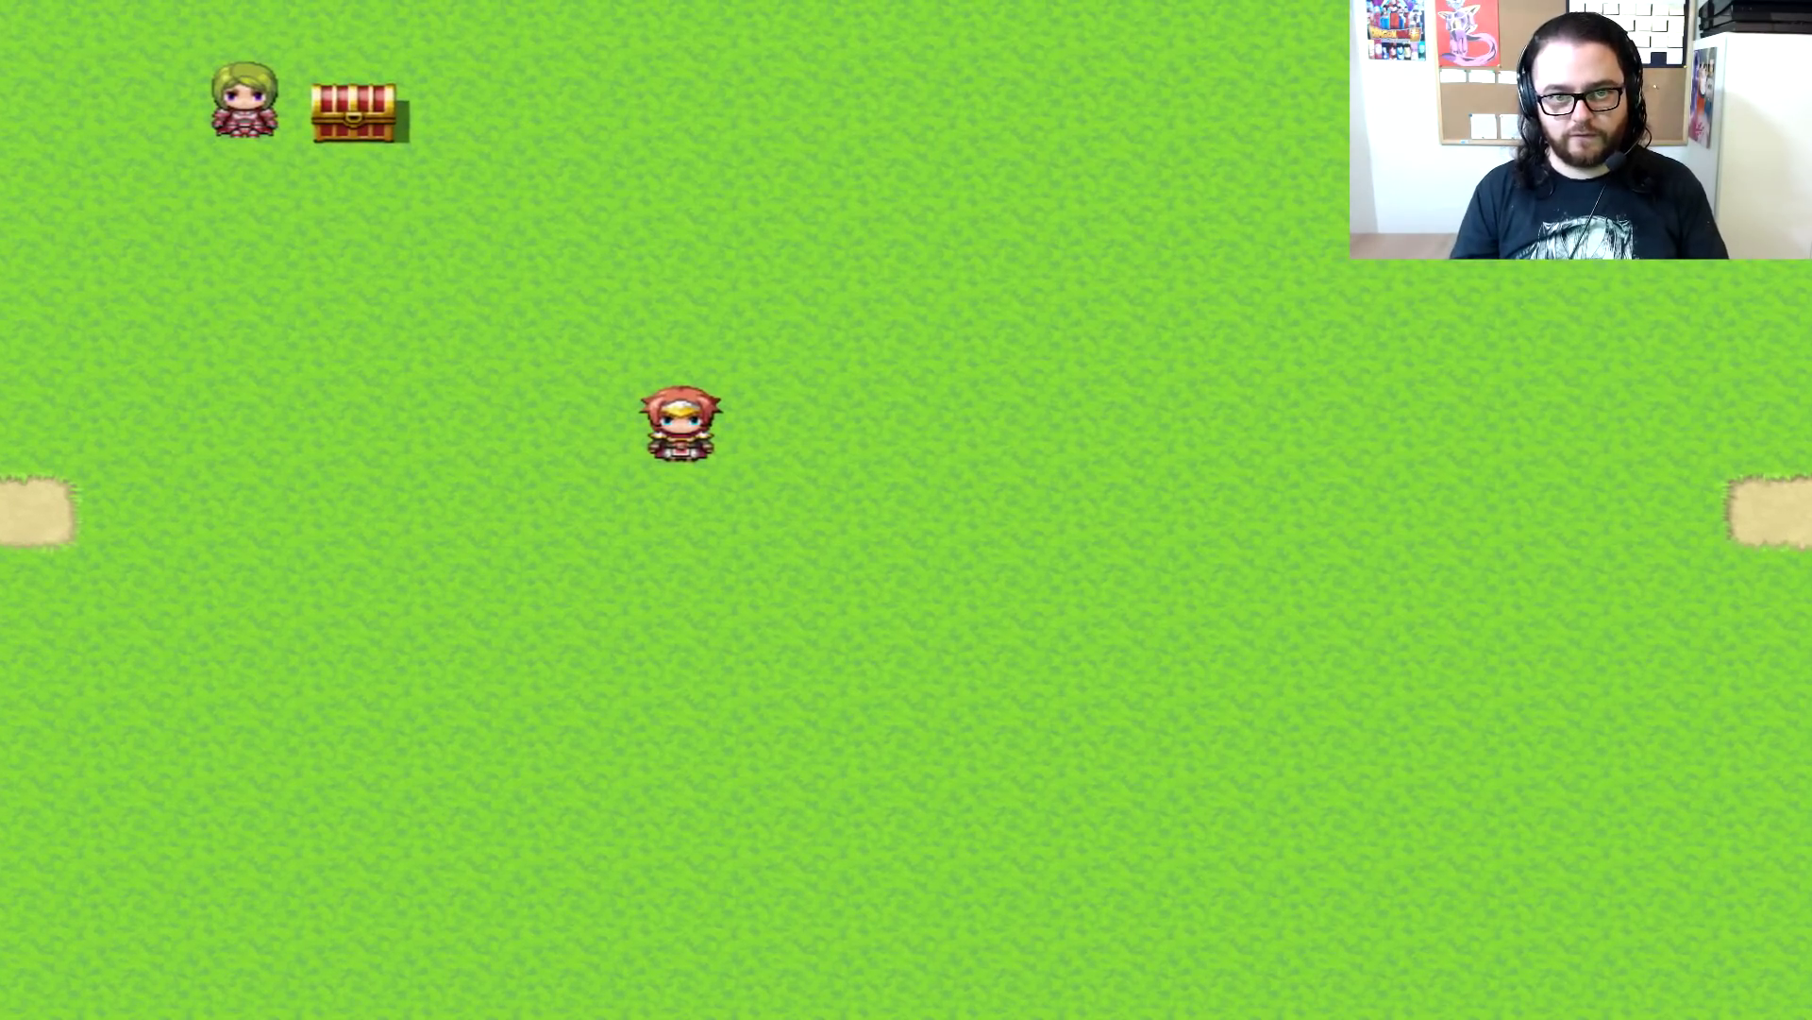
Playtest hiring Teresa by talking to her and choosing Sim and the 25-step option for 10 moedas, and end the test
key(Left)
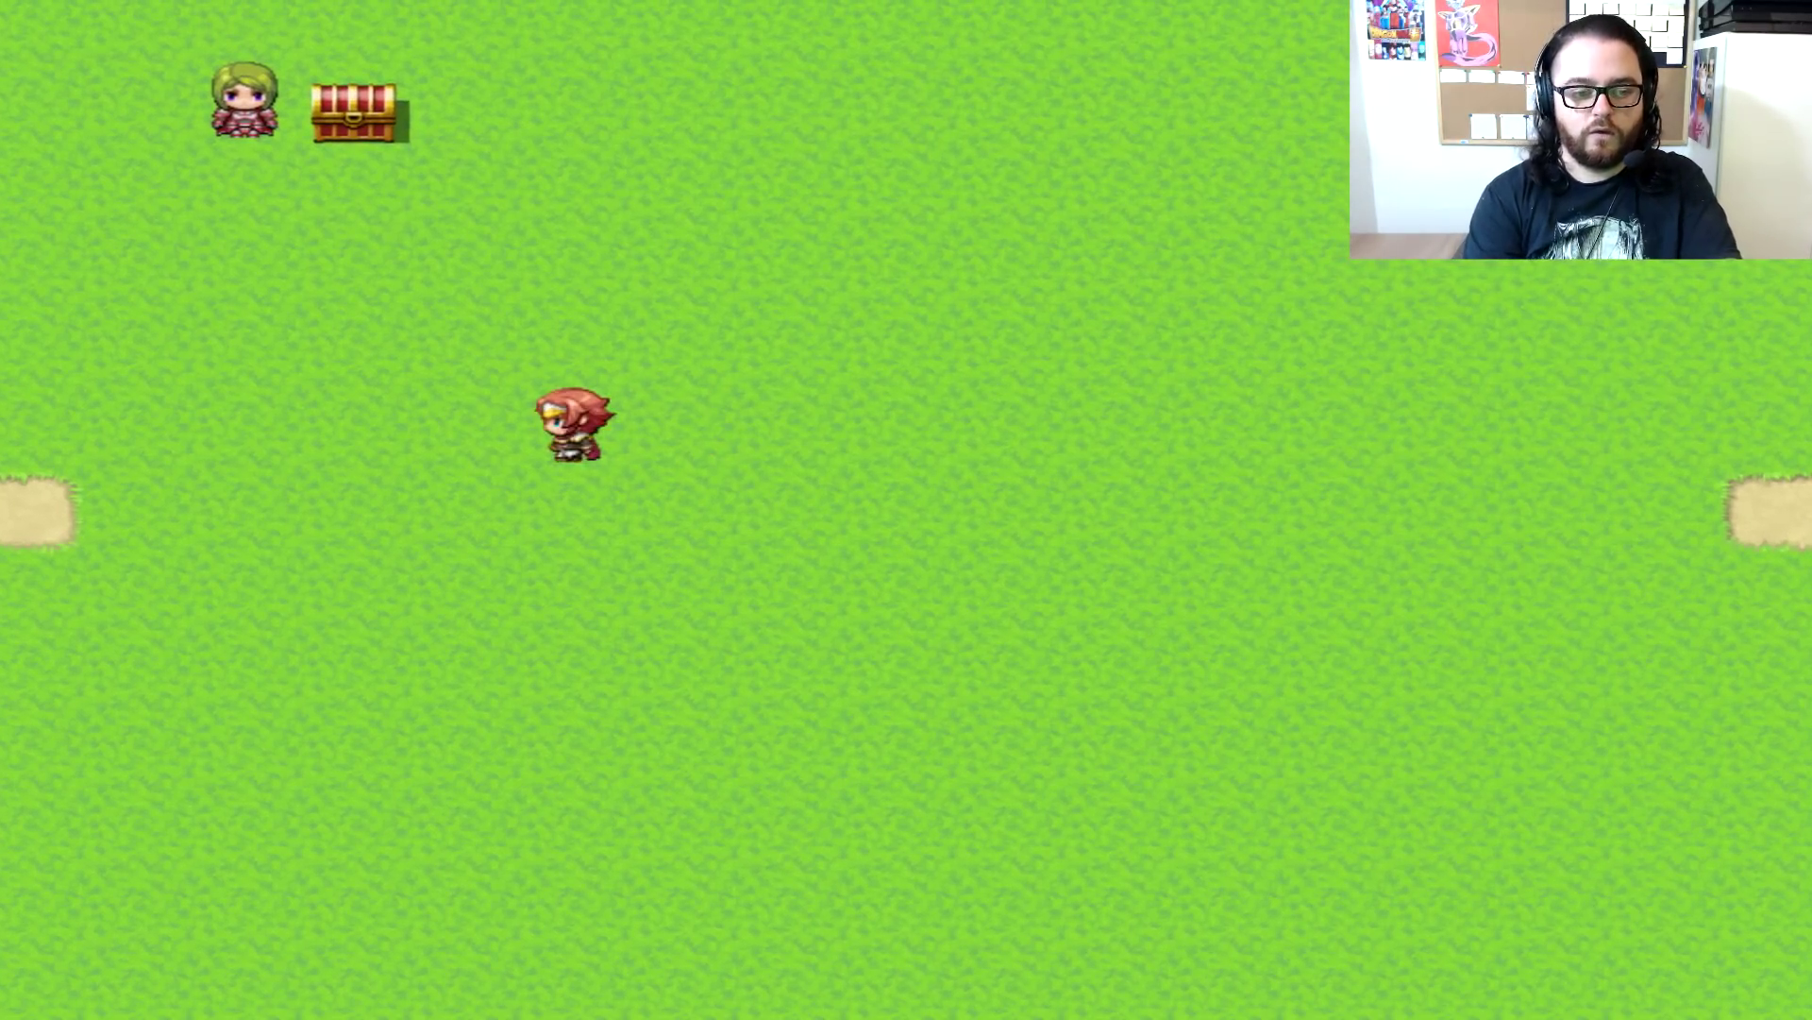
key(Up)
key(Up)
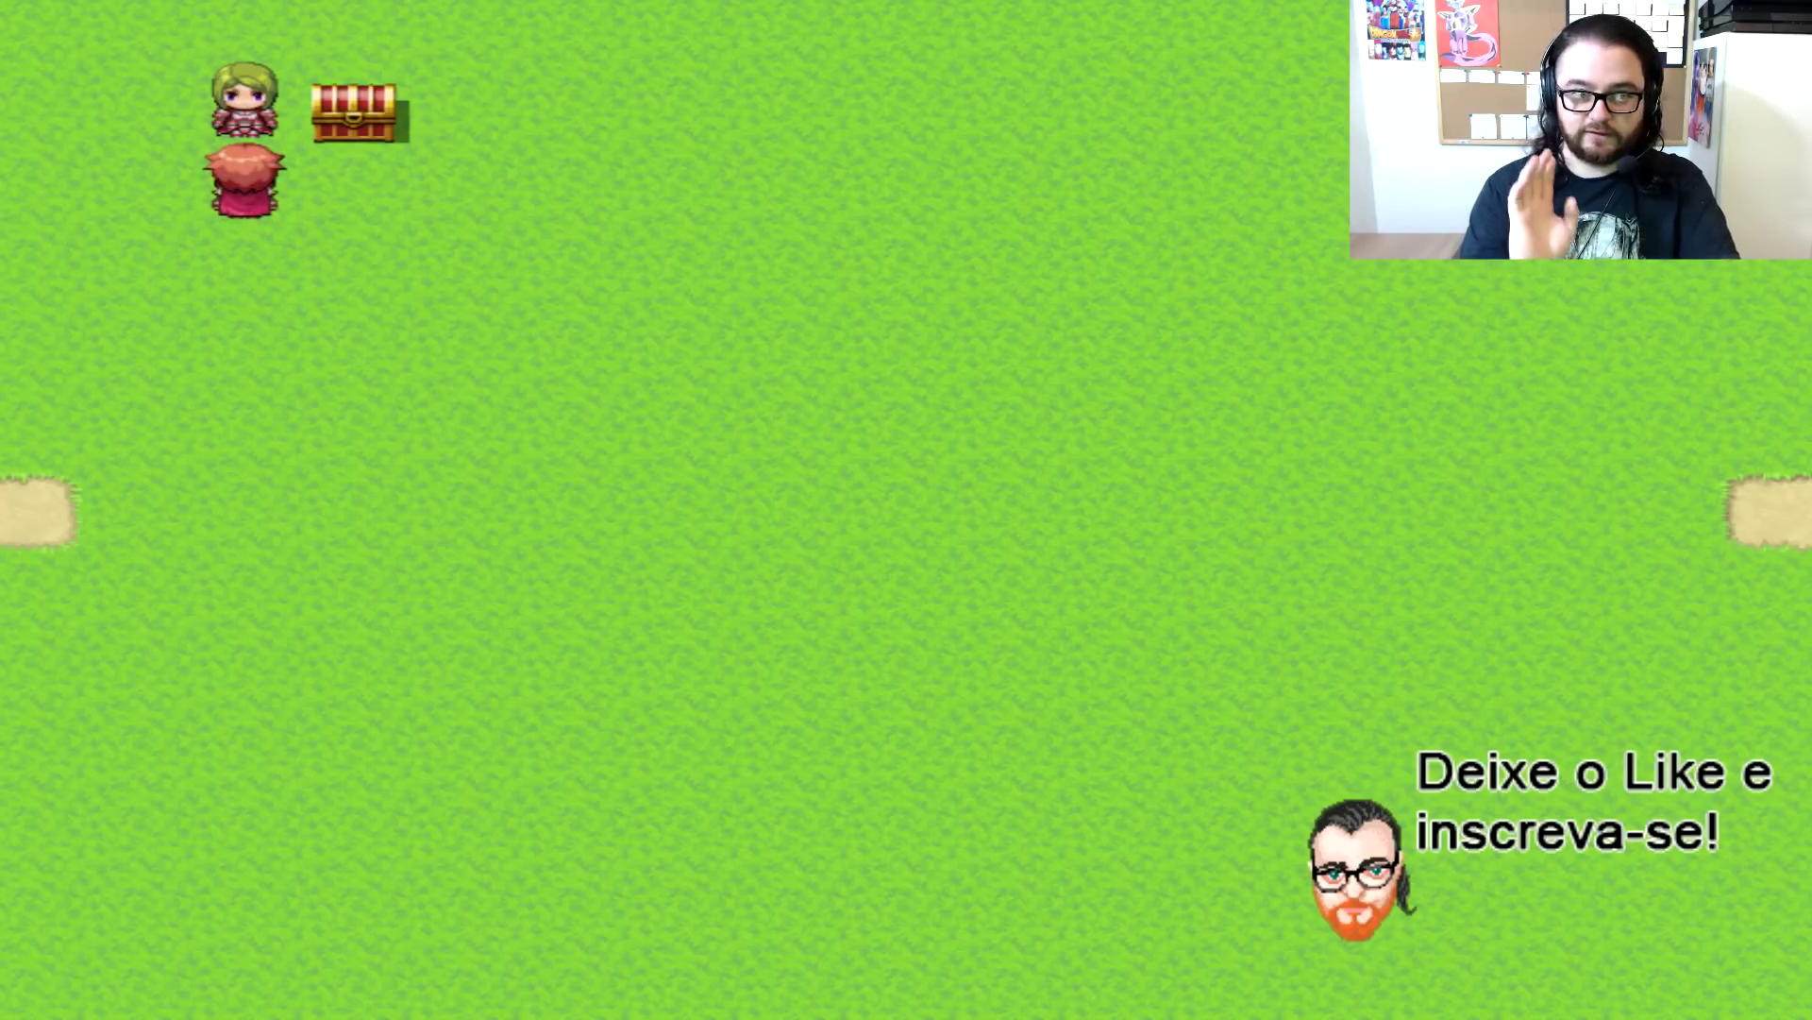
key(Return)
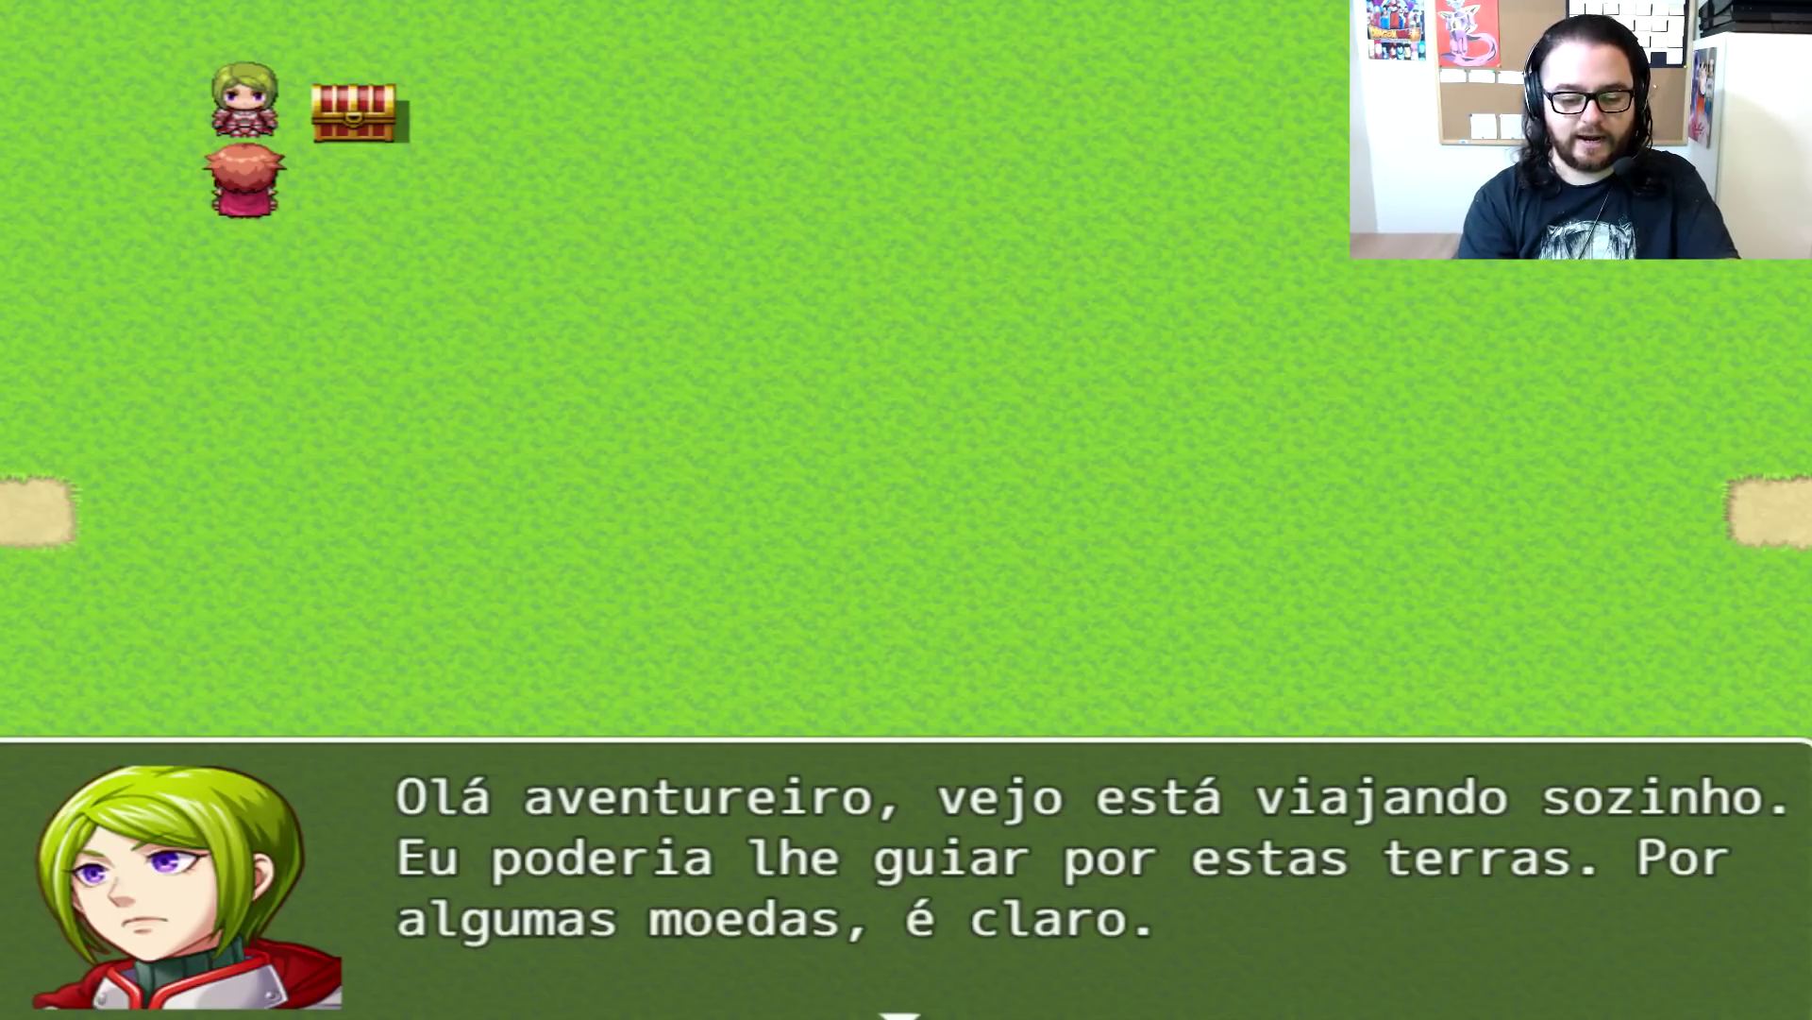
key(Return)
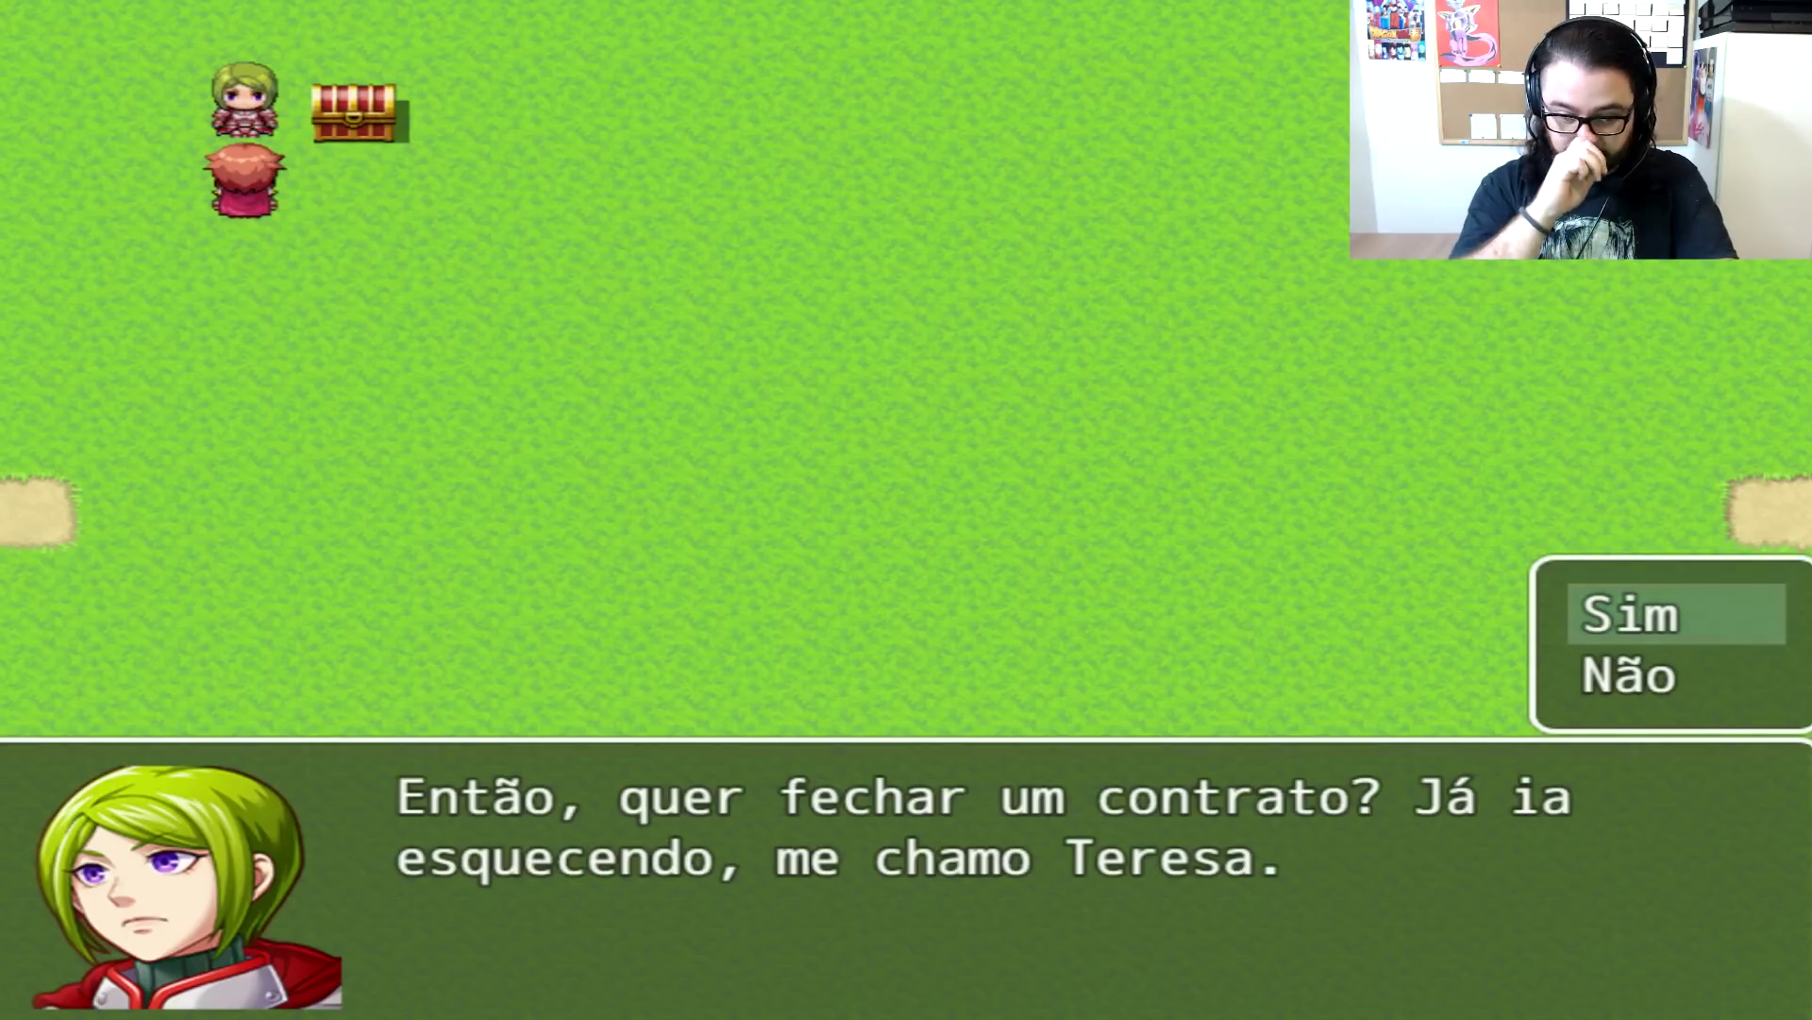
key(Return)
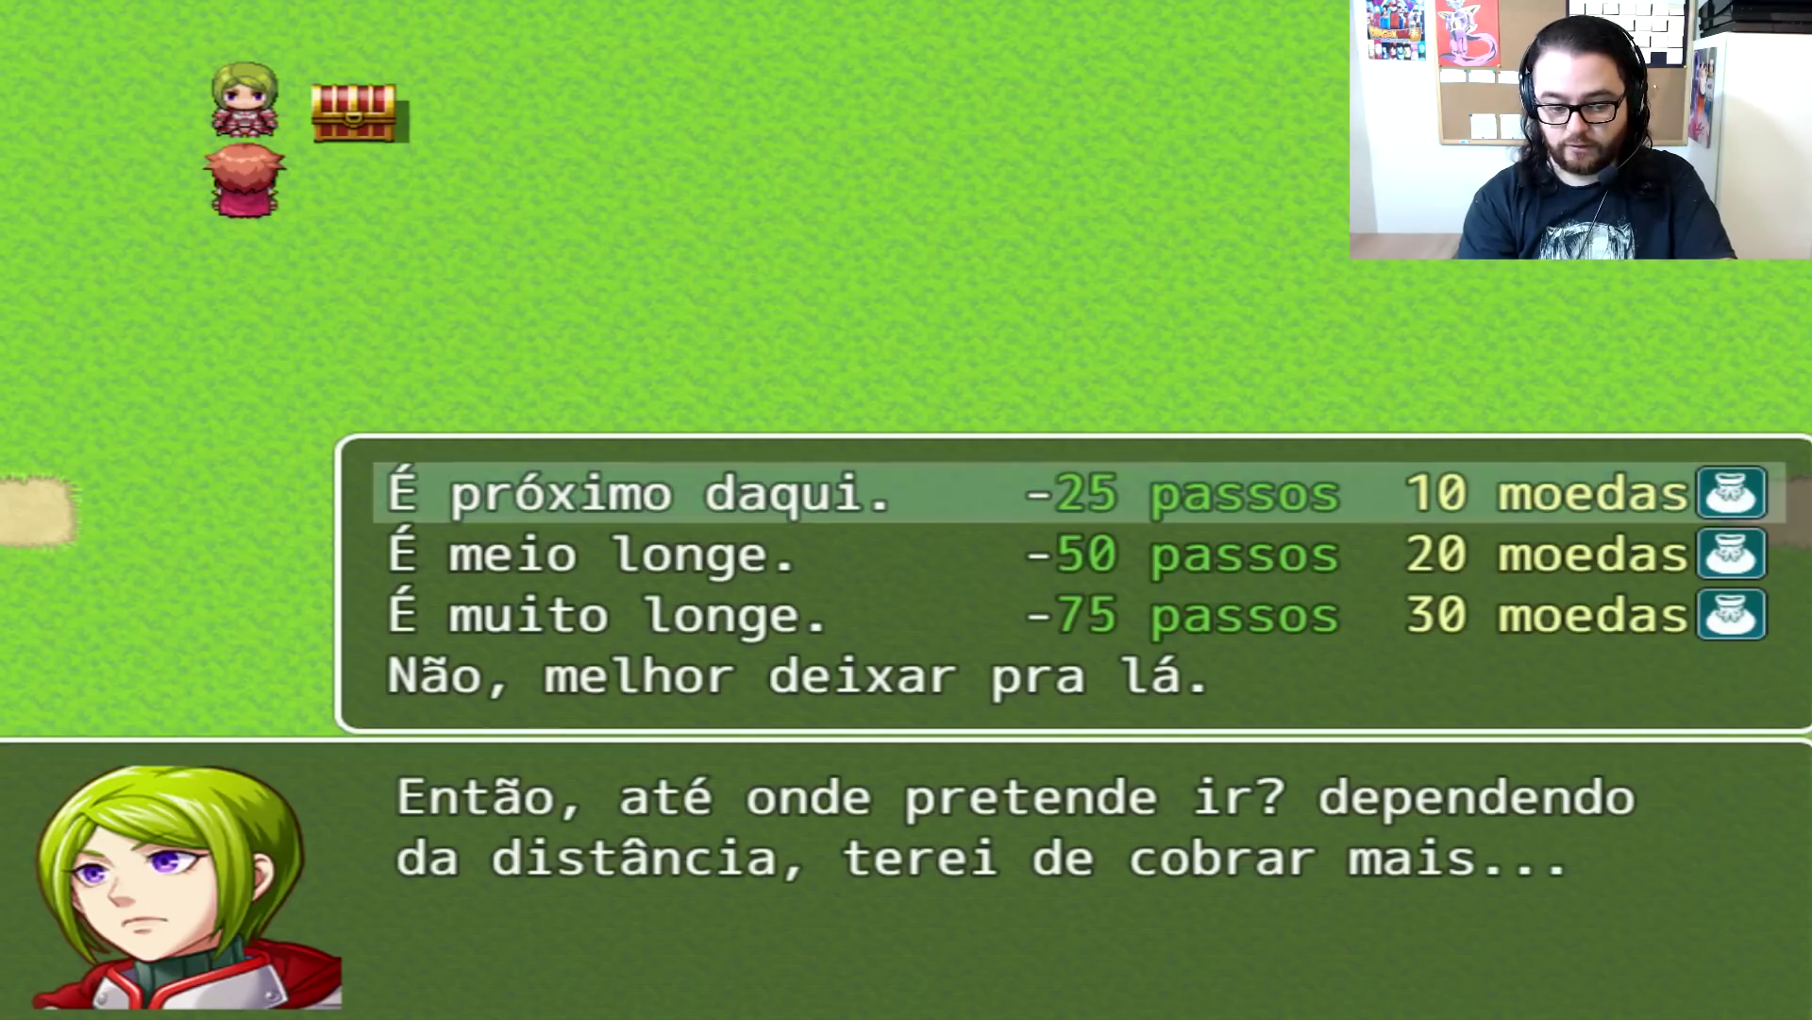
key(Return)
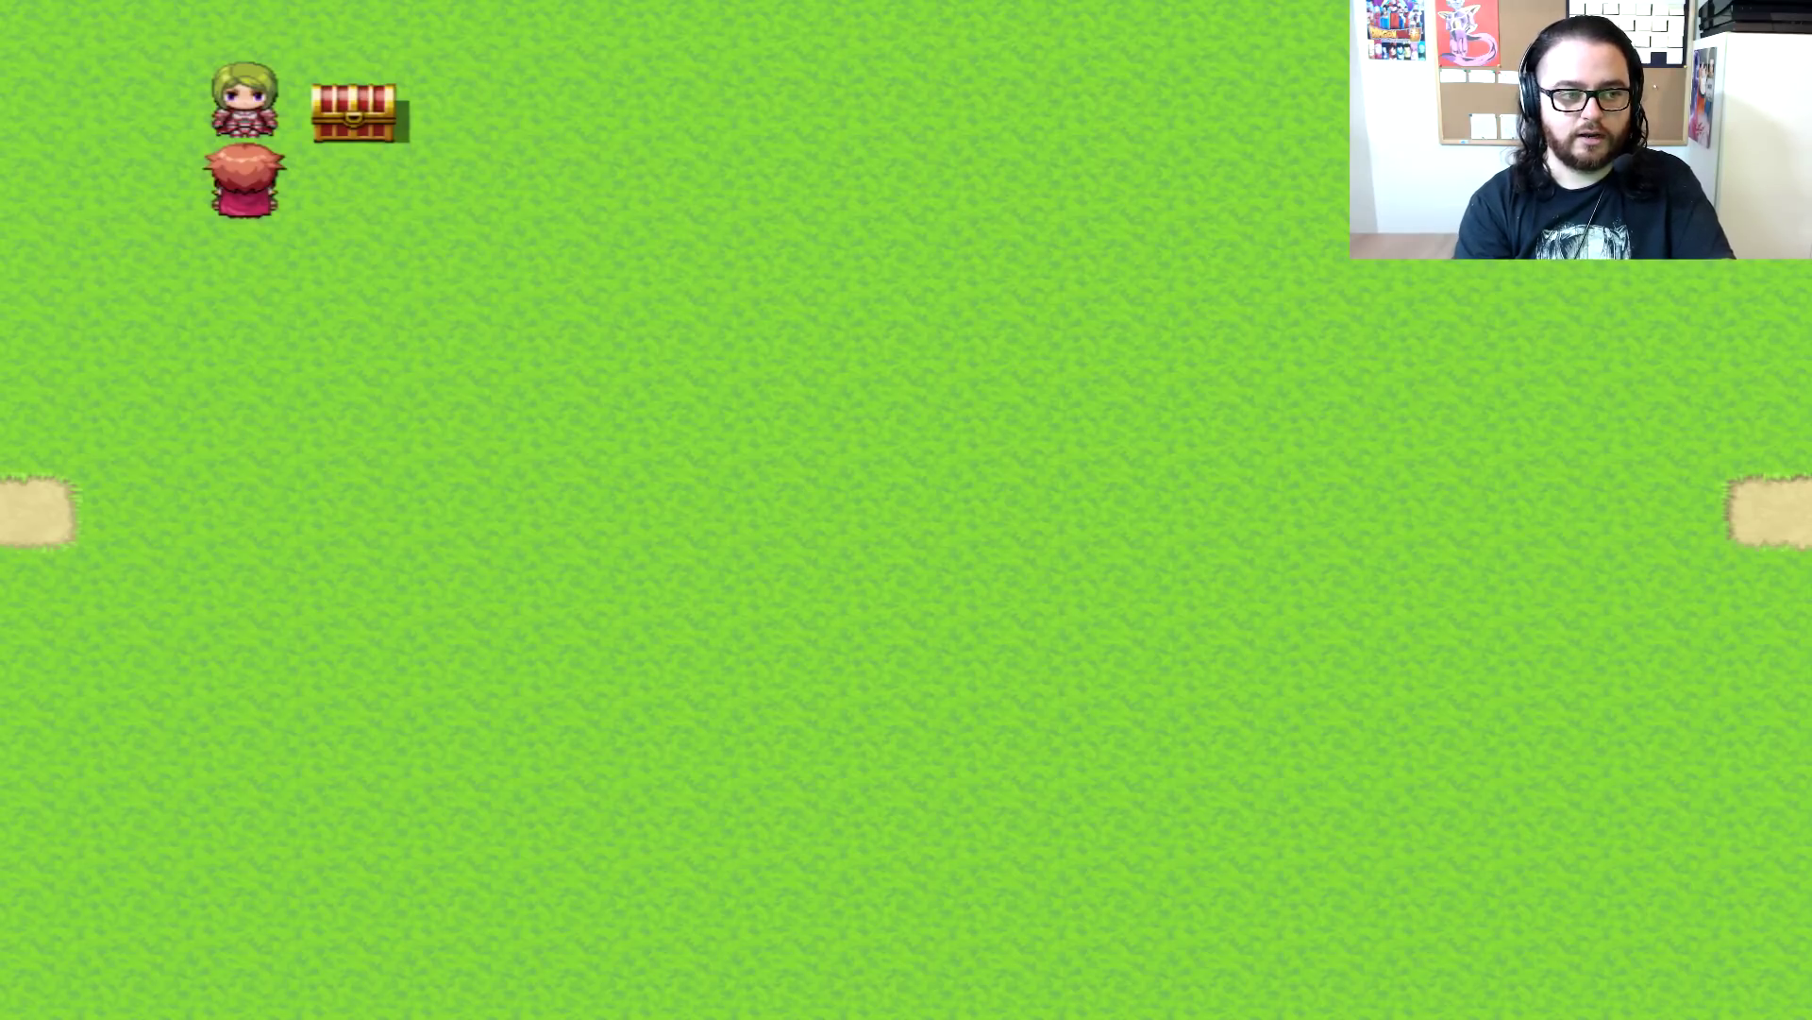
key(Right)
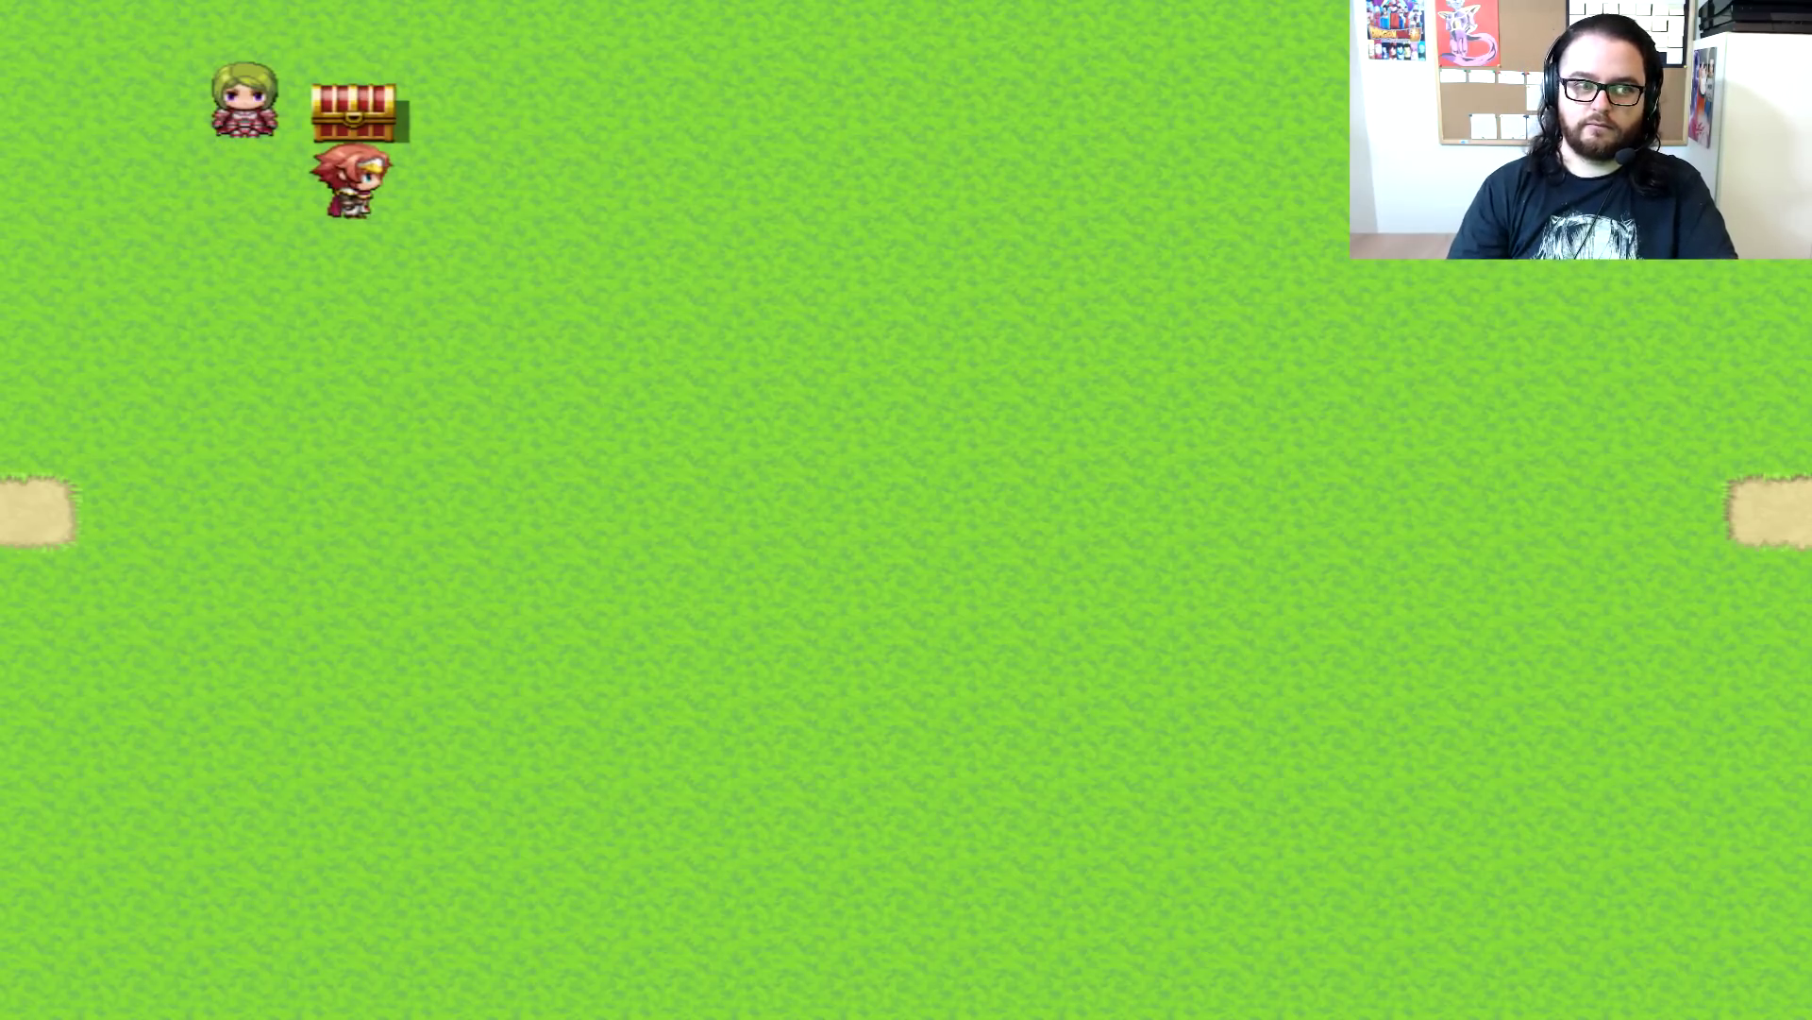
key(Escape)
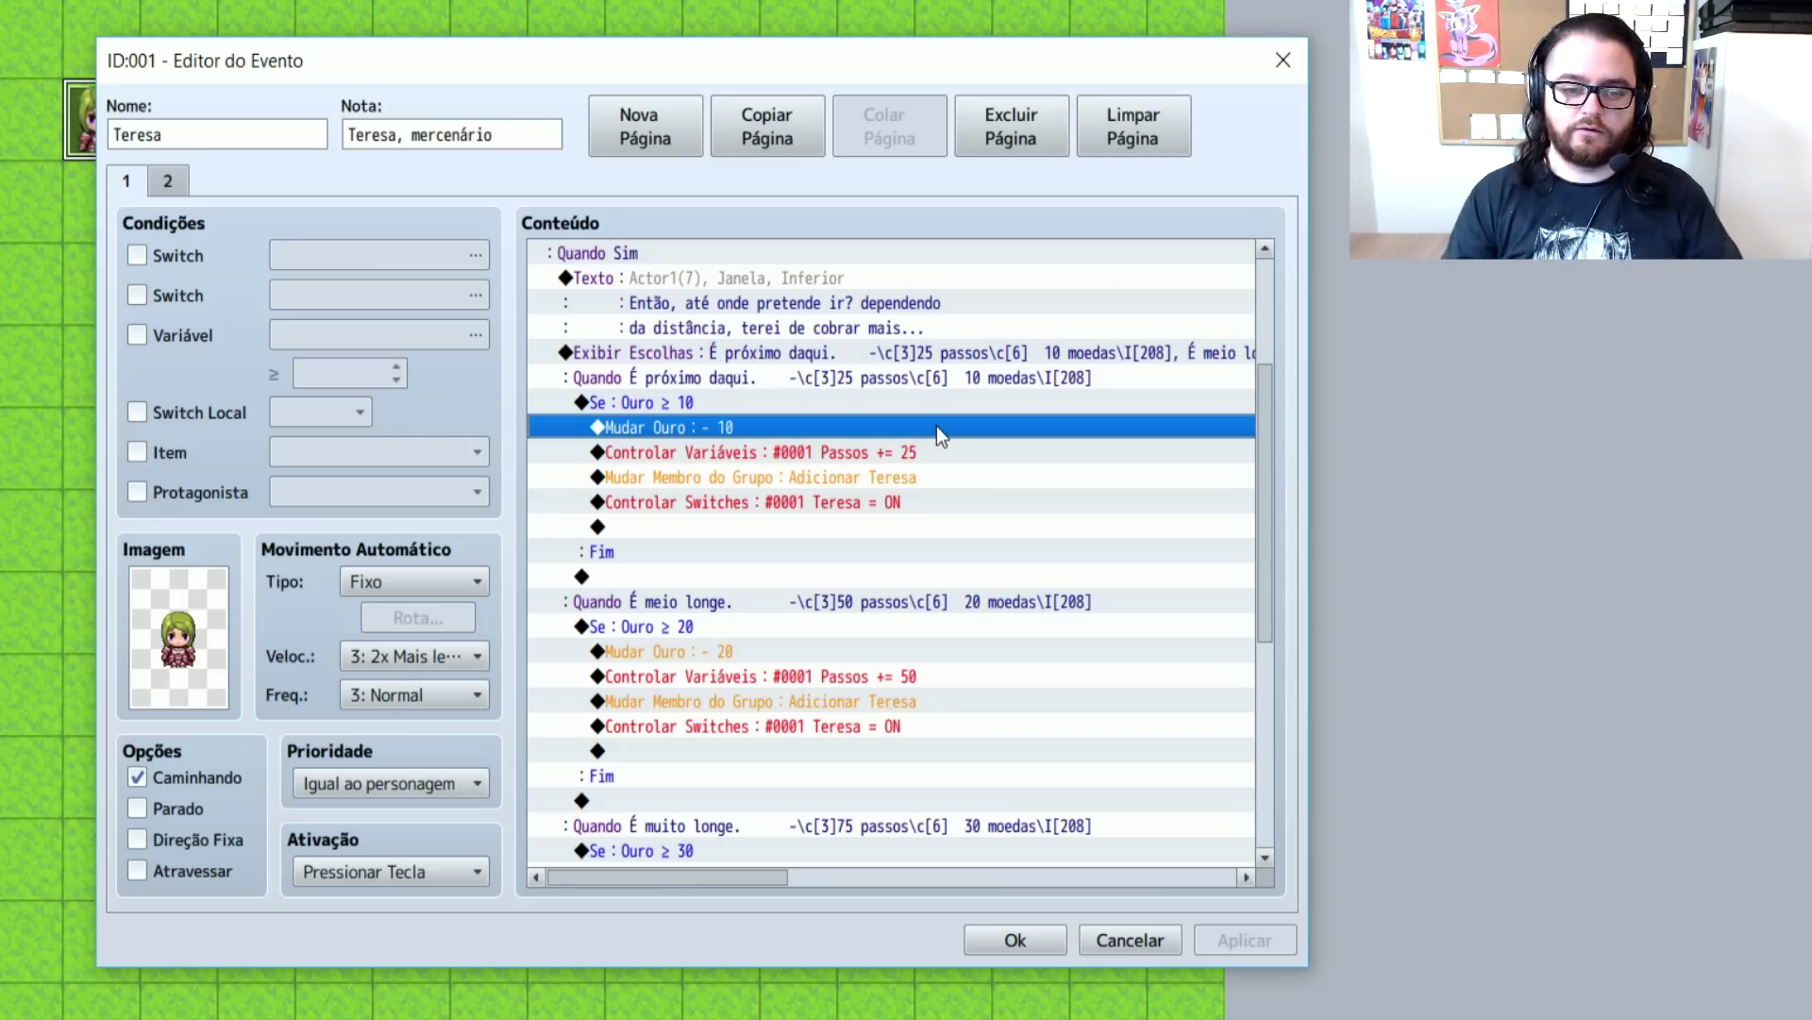
Edit the Ouro ≥ 10 condition under the nearby distance choice in Teresa's hiring event
click(872, 406)
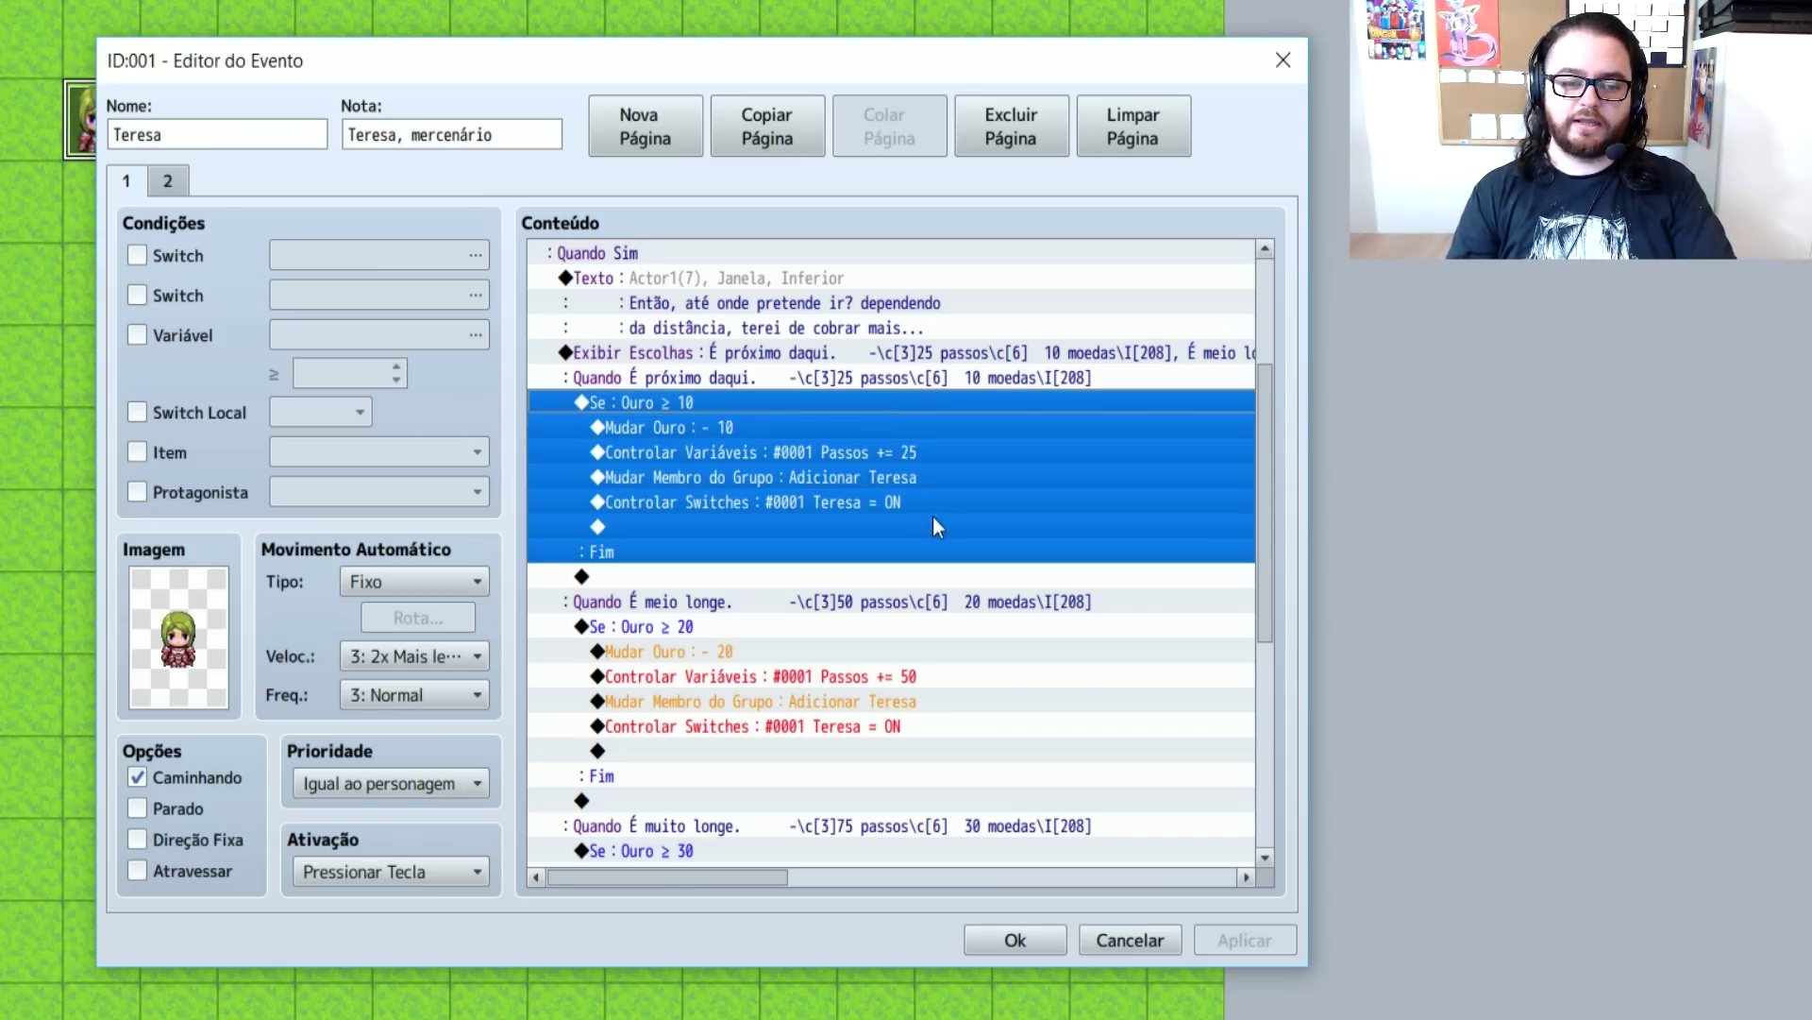
key(Return)
click(705, 742)
click(1033, 780)
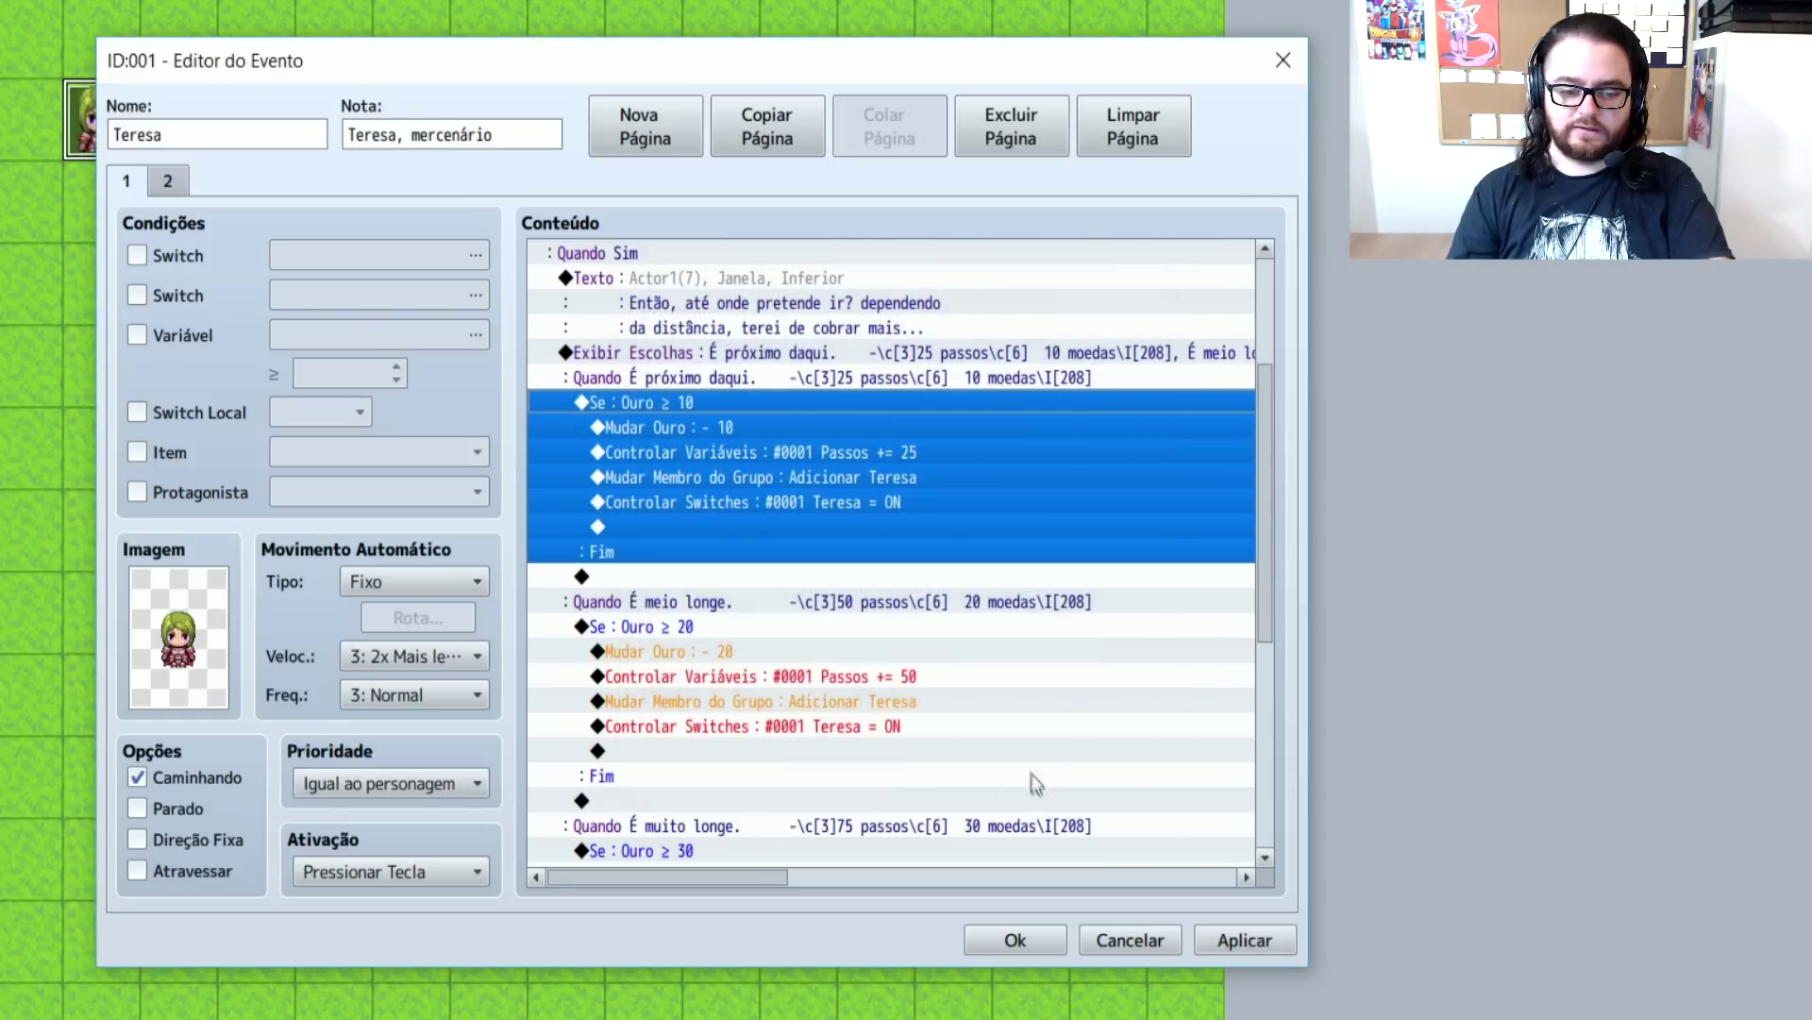
Add a Se Não branch to the Ouro ≥ 10 condition under the nearby distance choice
scroll(905, 697, down, 3)
scroll(904, 693, up, 3)
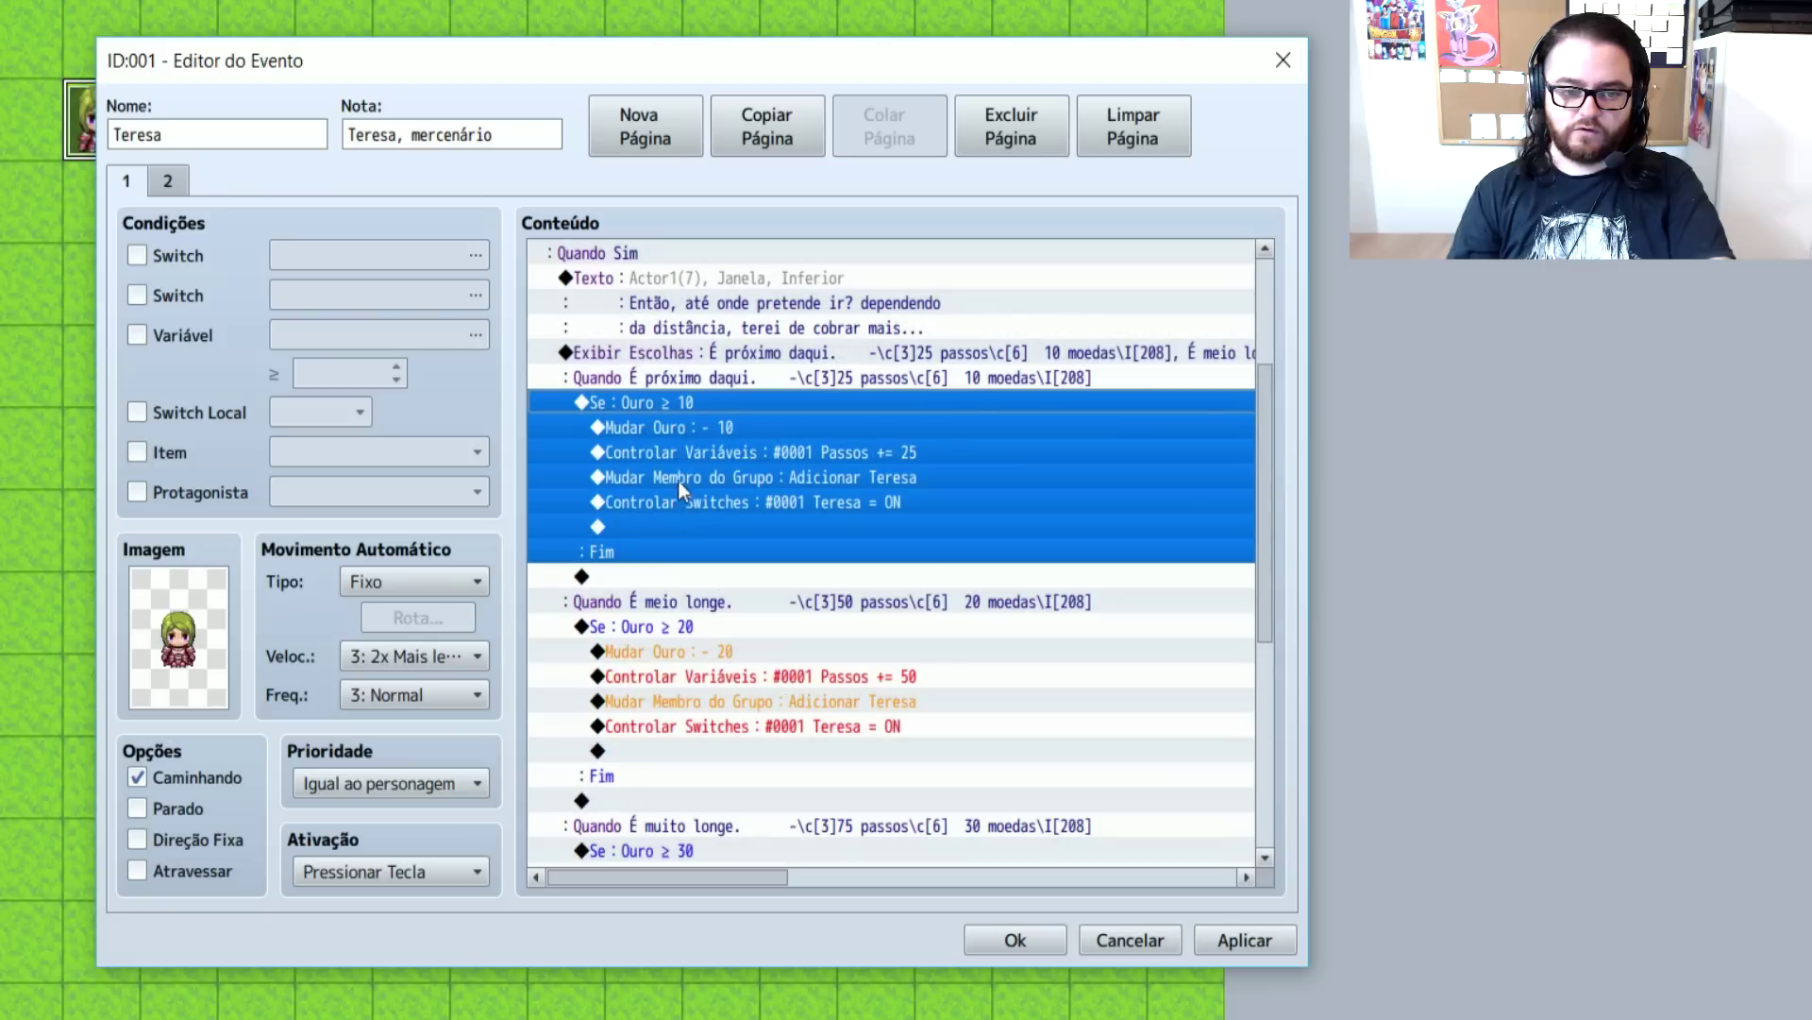
click(680, 529)
double_click(647, 406)
click(709, 743)
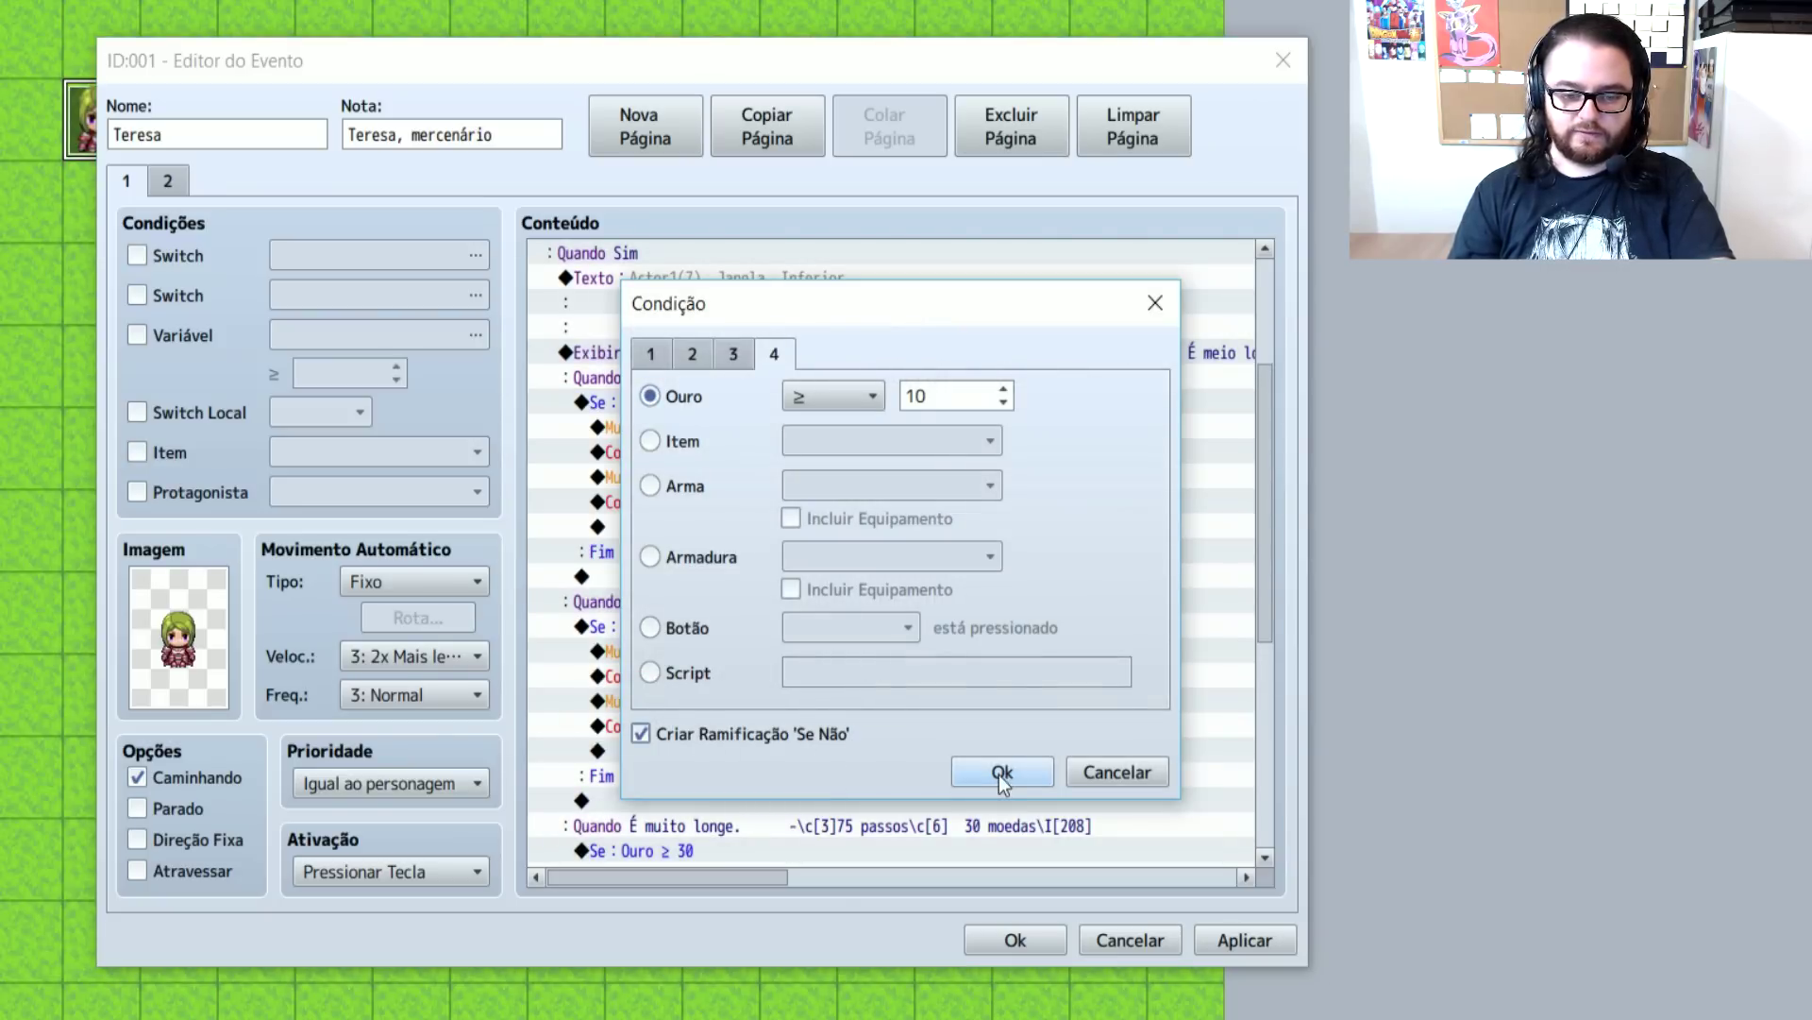
click(1003, 772)
Add Se Não branches to the Ouro ≥ 20 and Ouro ≥ 30 conditions of the other two distance choices
scroll(727, 575, down, 1)
drag(725, 577, 714, 558)
double_click(715, 557)
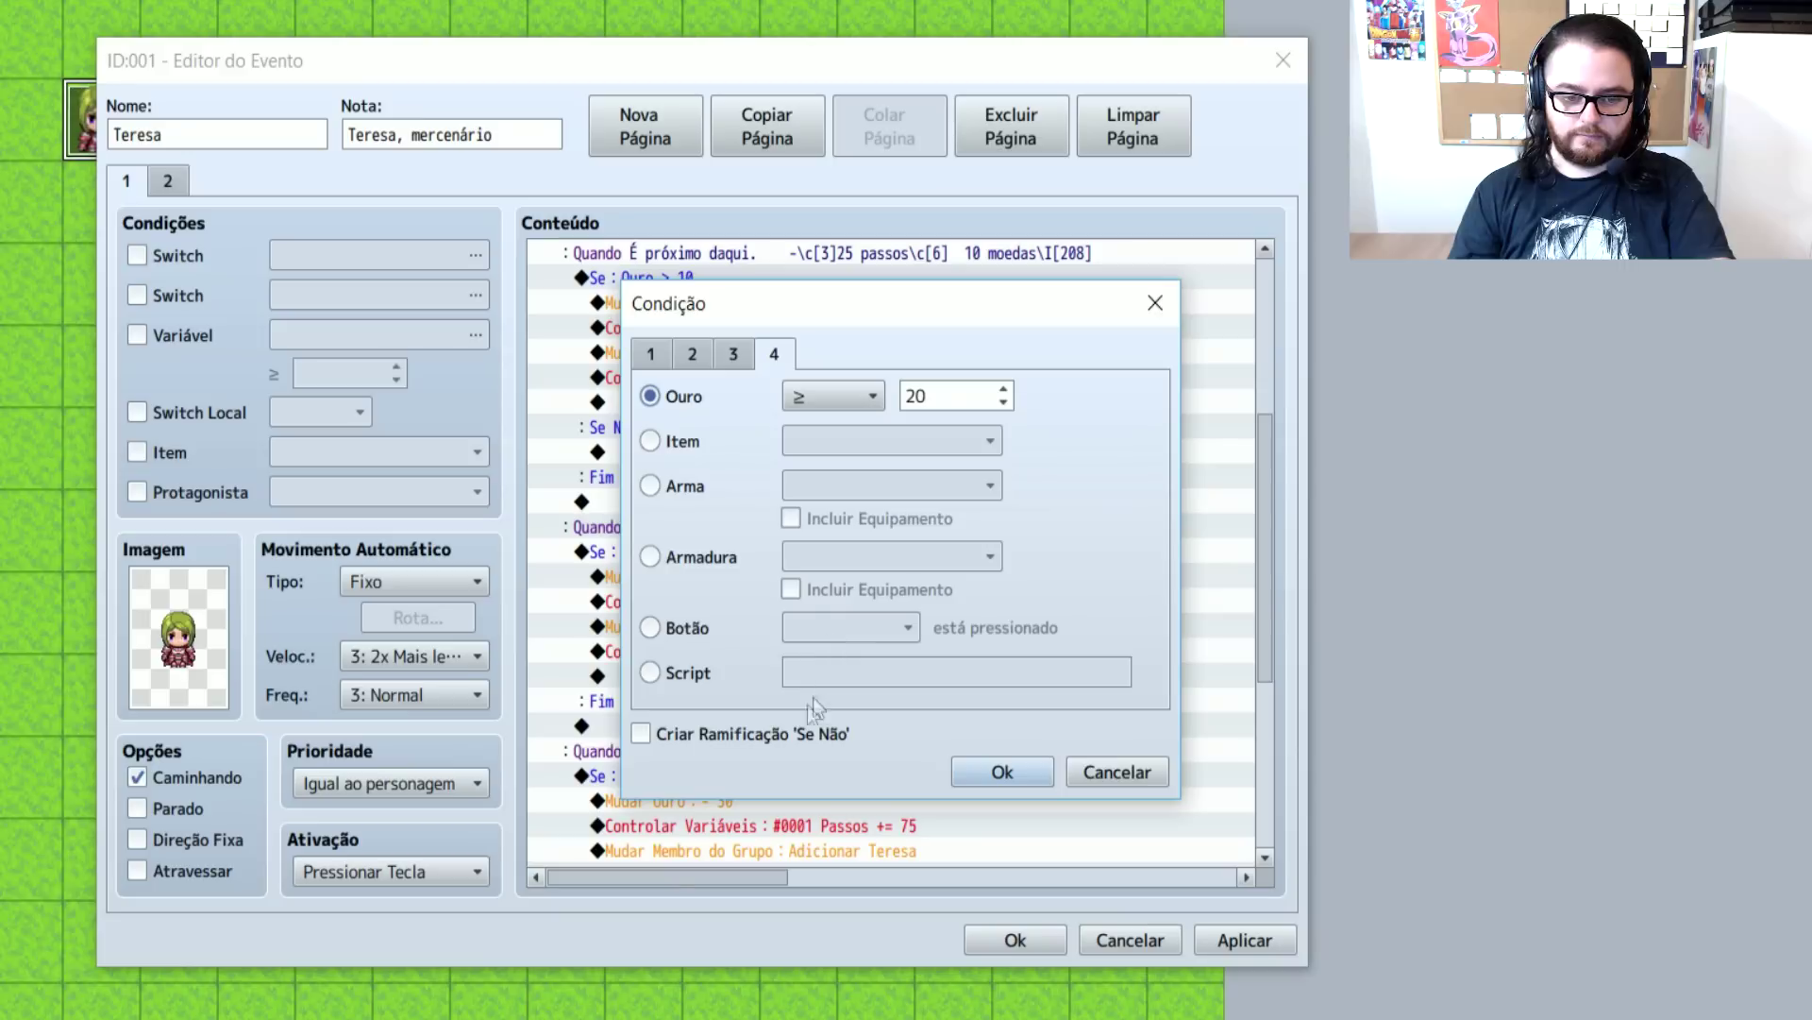
click(1010, 780)
double_click(781, 714)
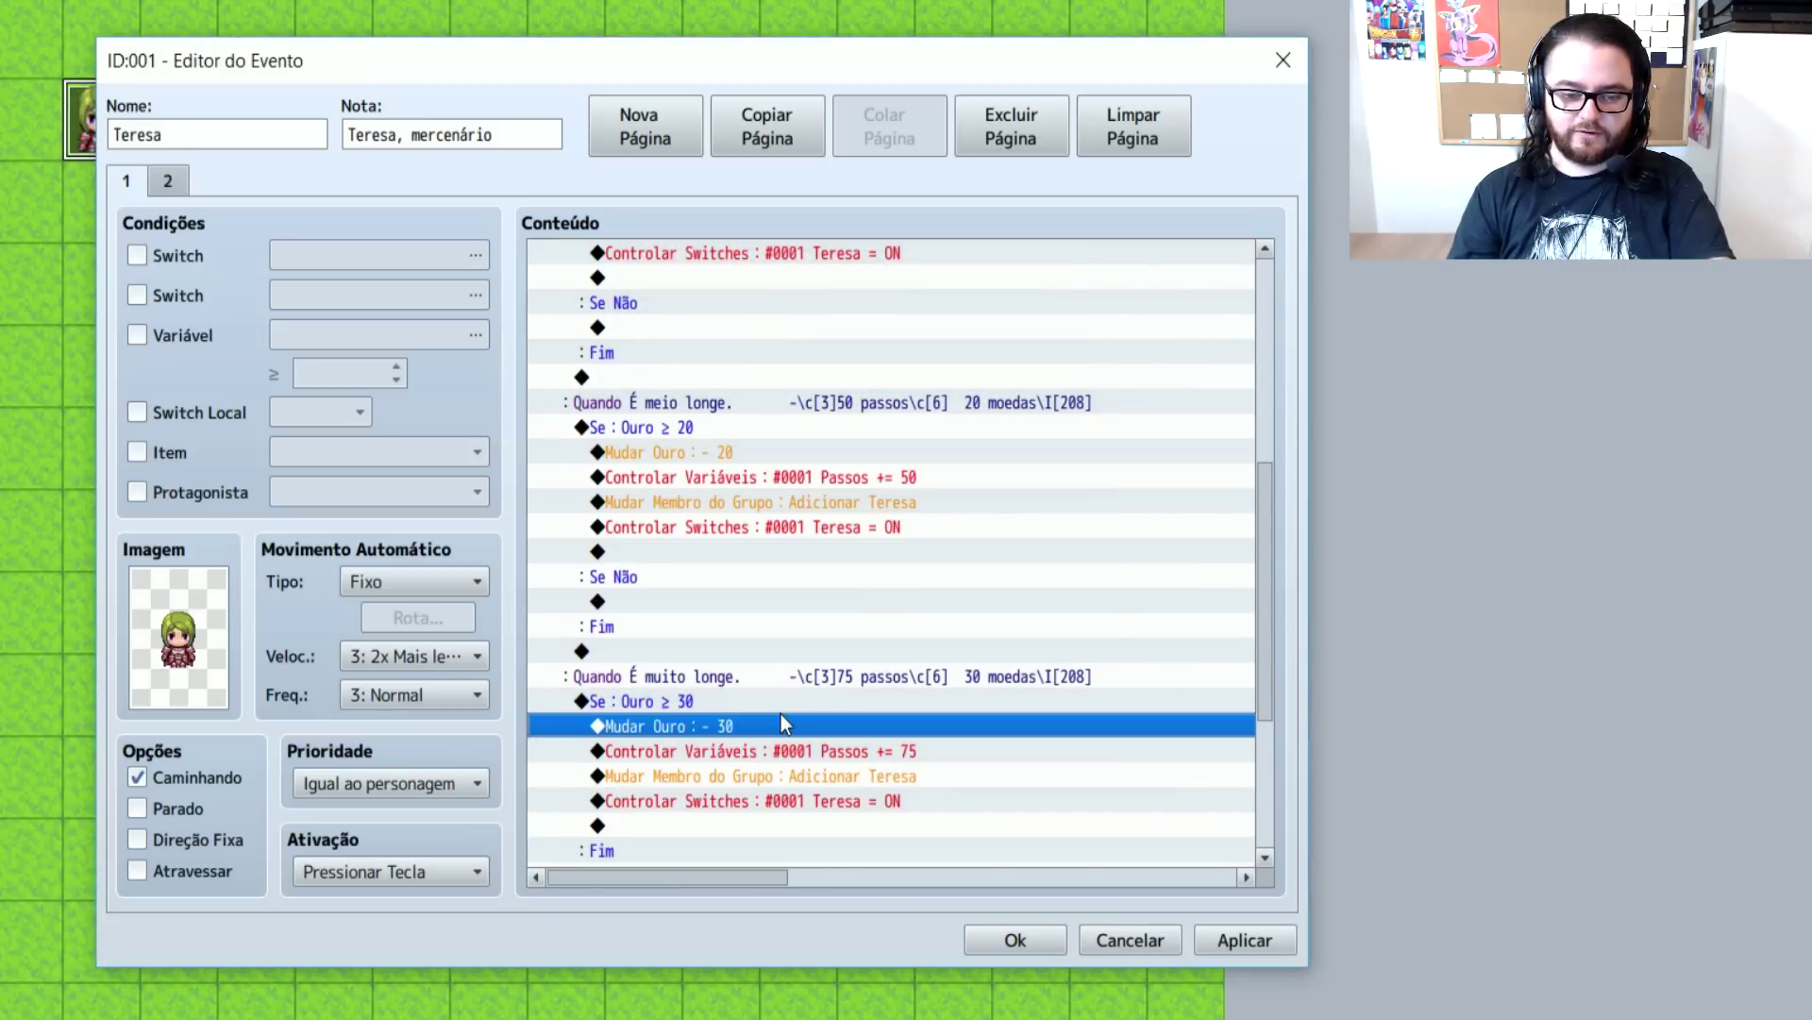
key(Return)
double_click(773, 704)
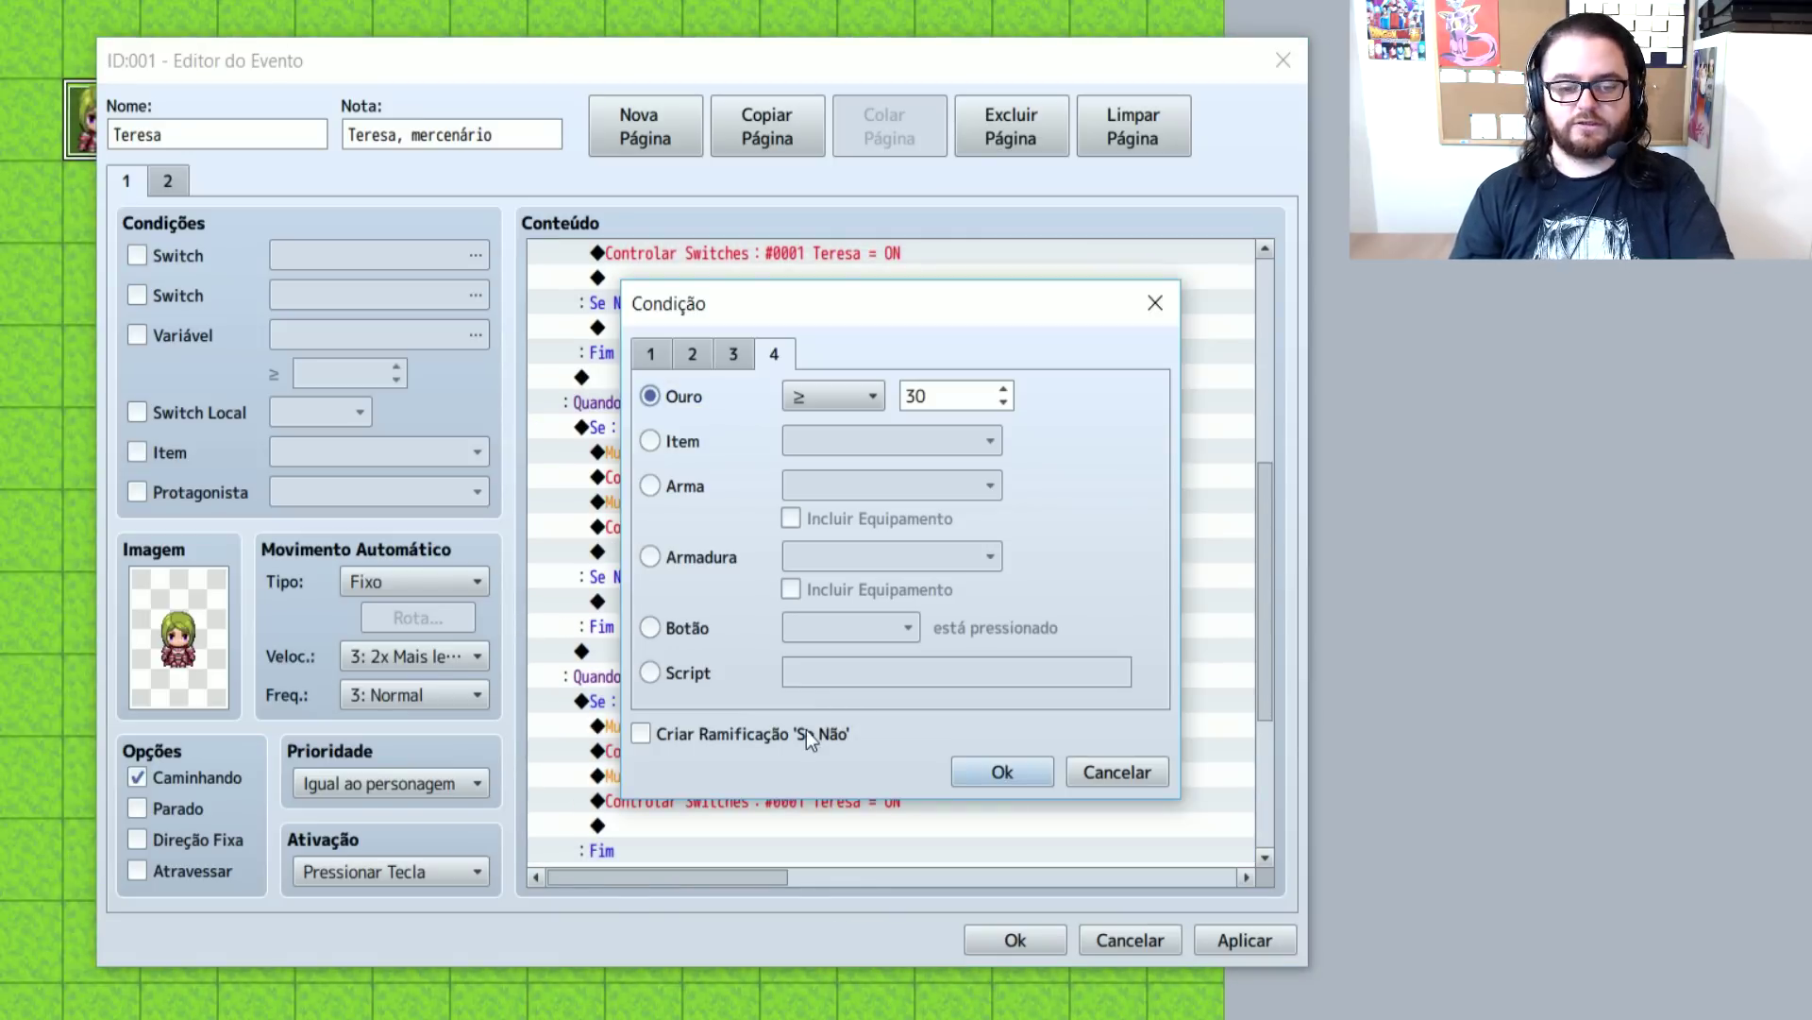
click(1004, 766)
Copy Teresa's refusal text from the final Quando Não branch into the Se Não branch of the Ouro ≥ 10 condition
scroll(972, 676, up, 4)
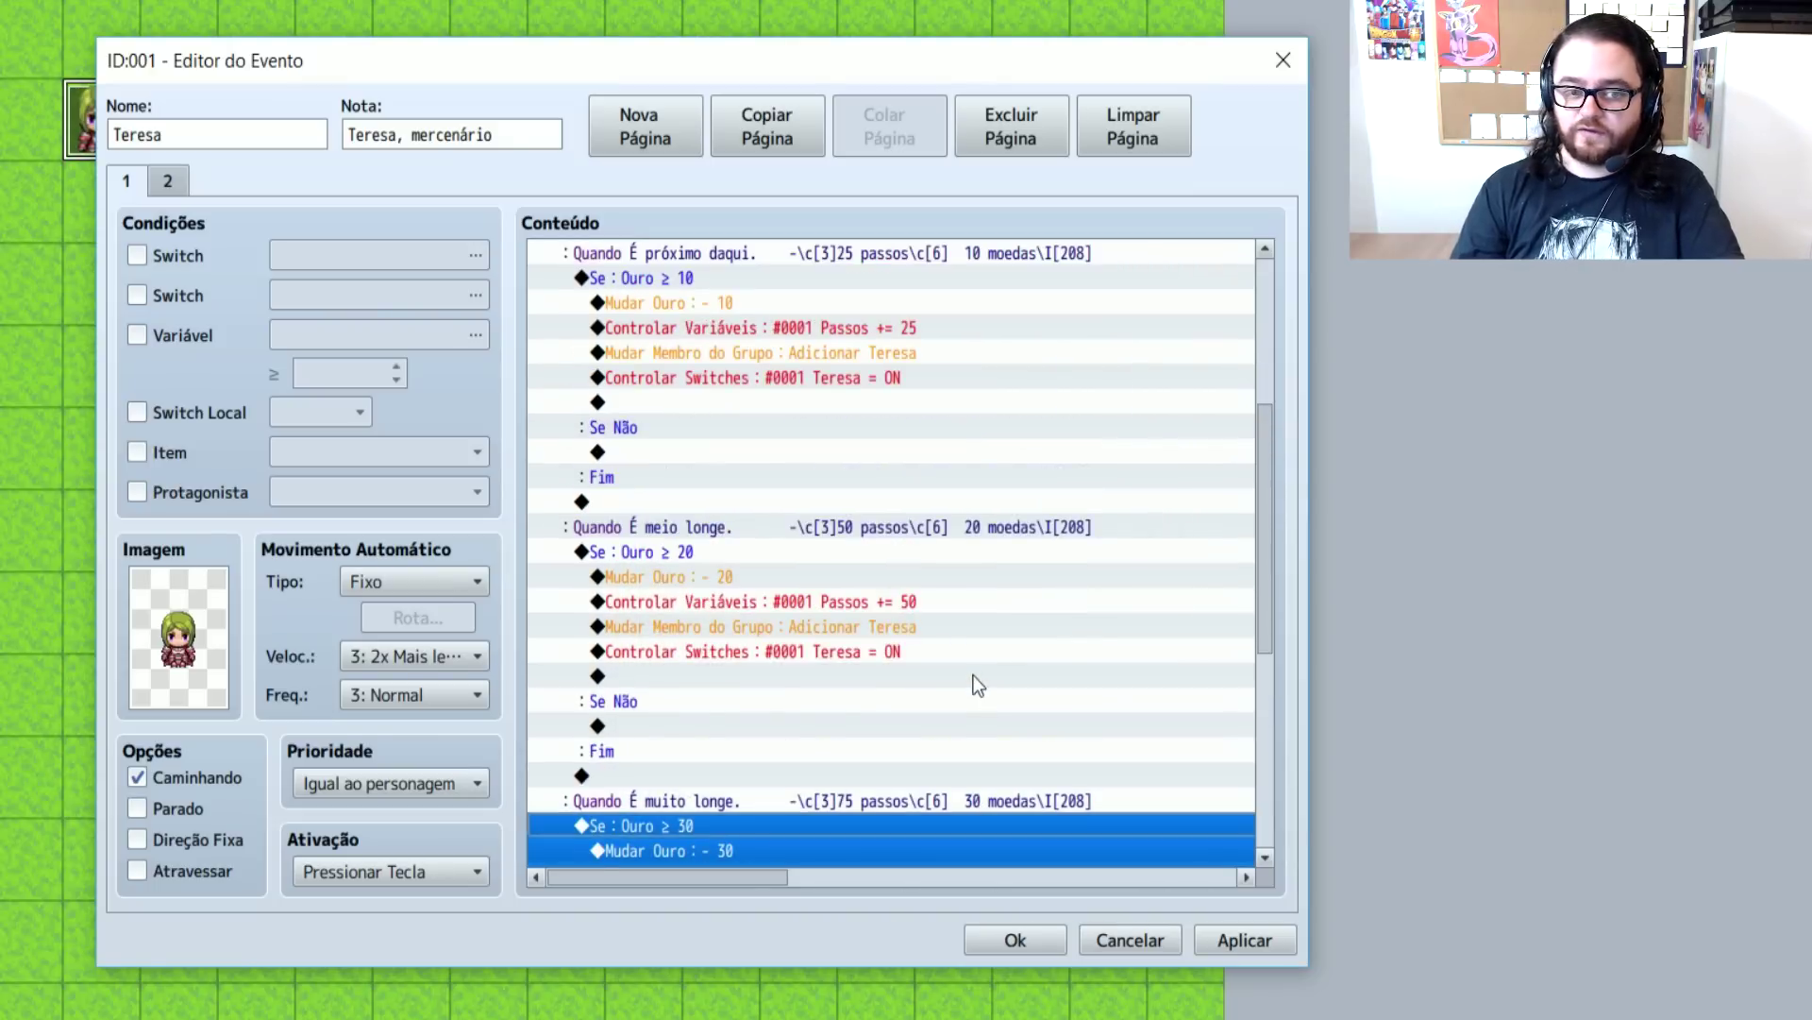
click(719, 408)
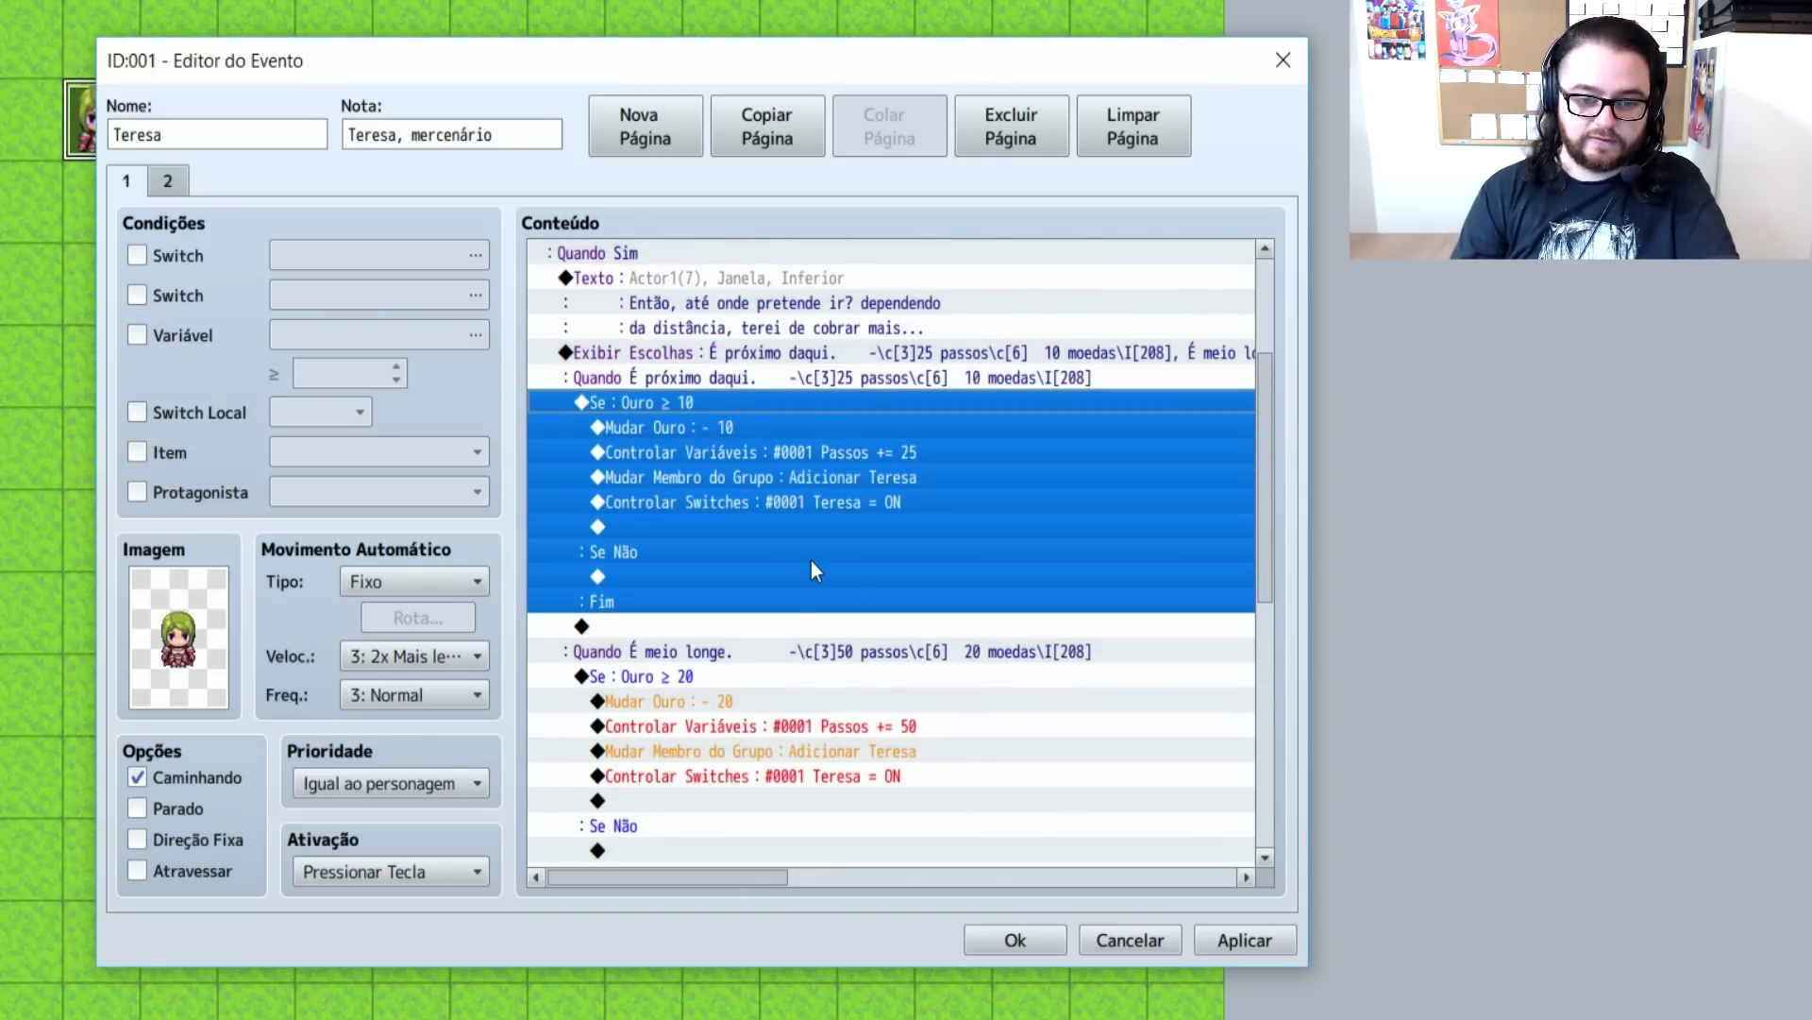
click(783, 571)
scroll(695, 610, down, 3)
scroll(699, 609, down, 5)
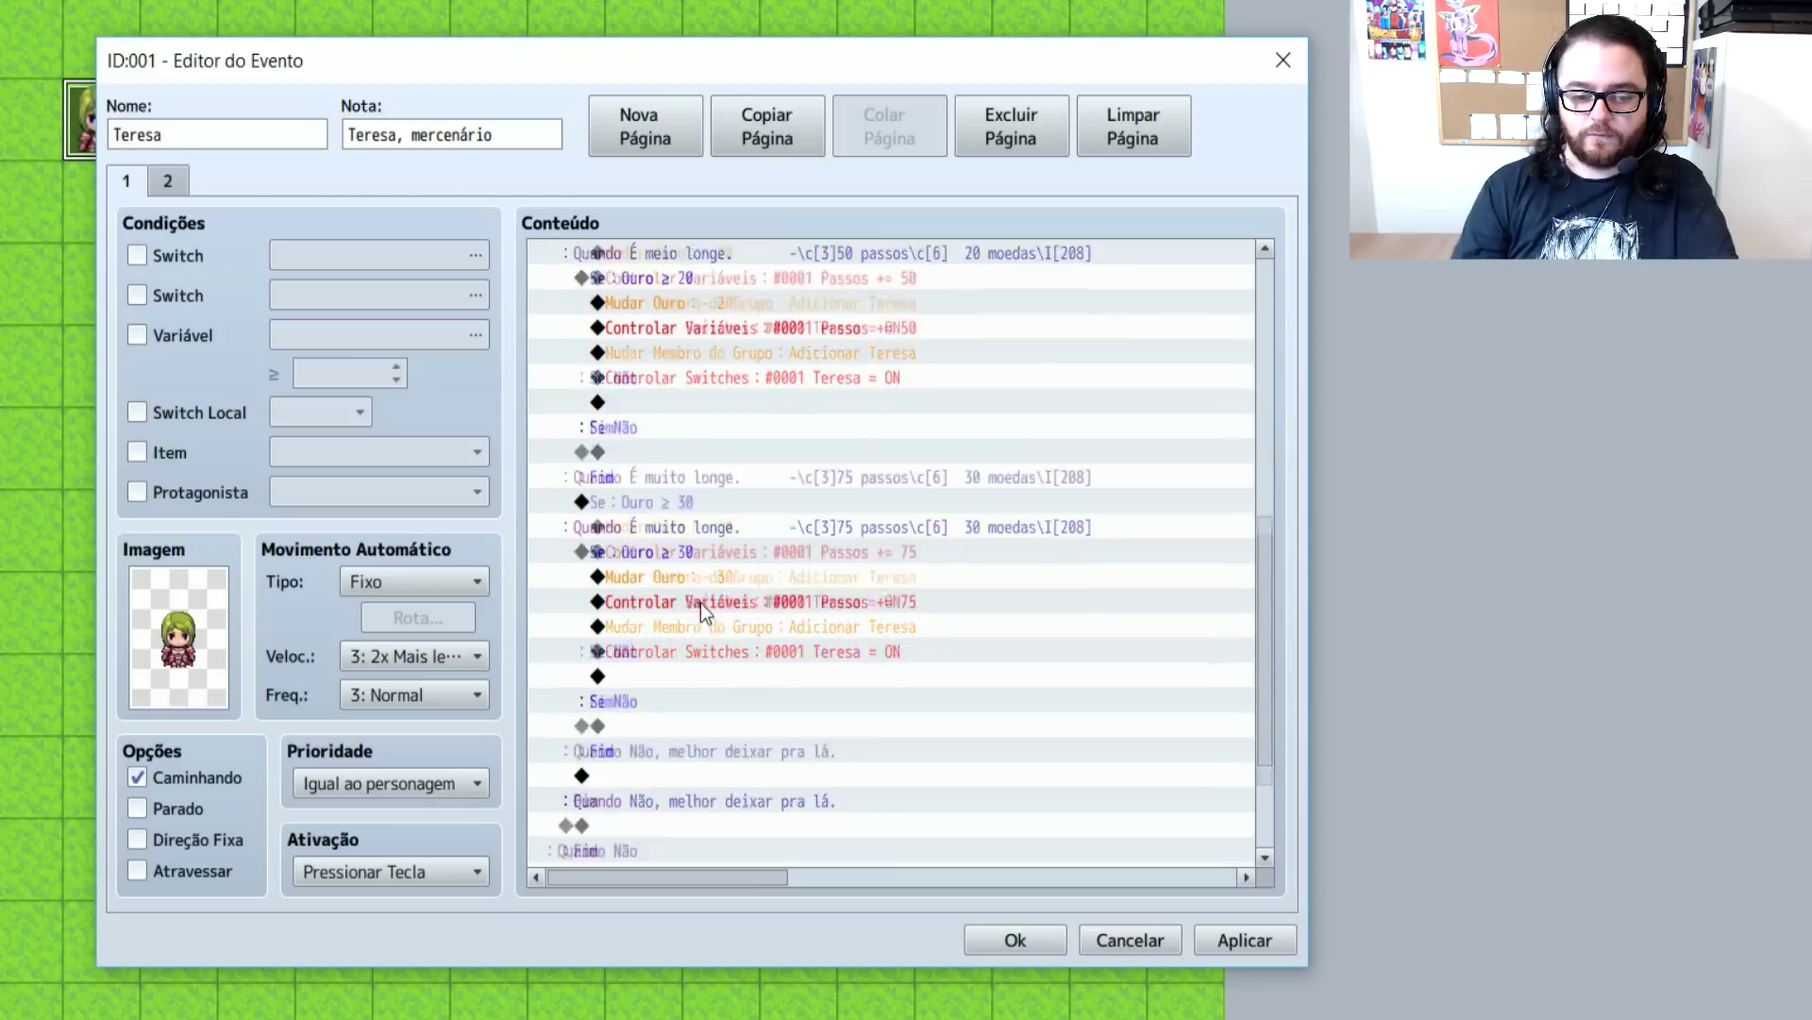
click(735, 776)
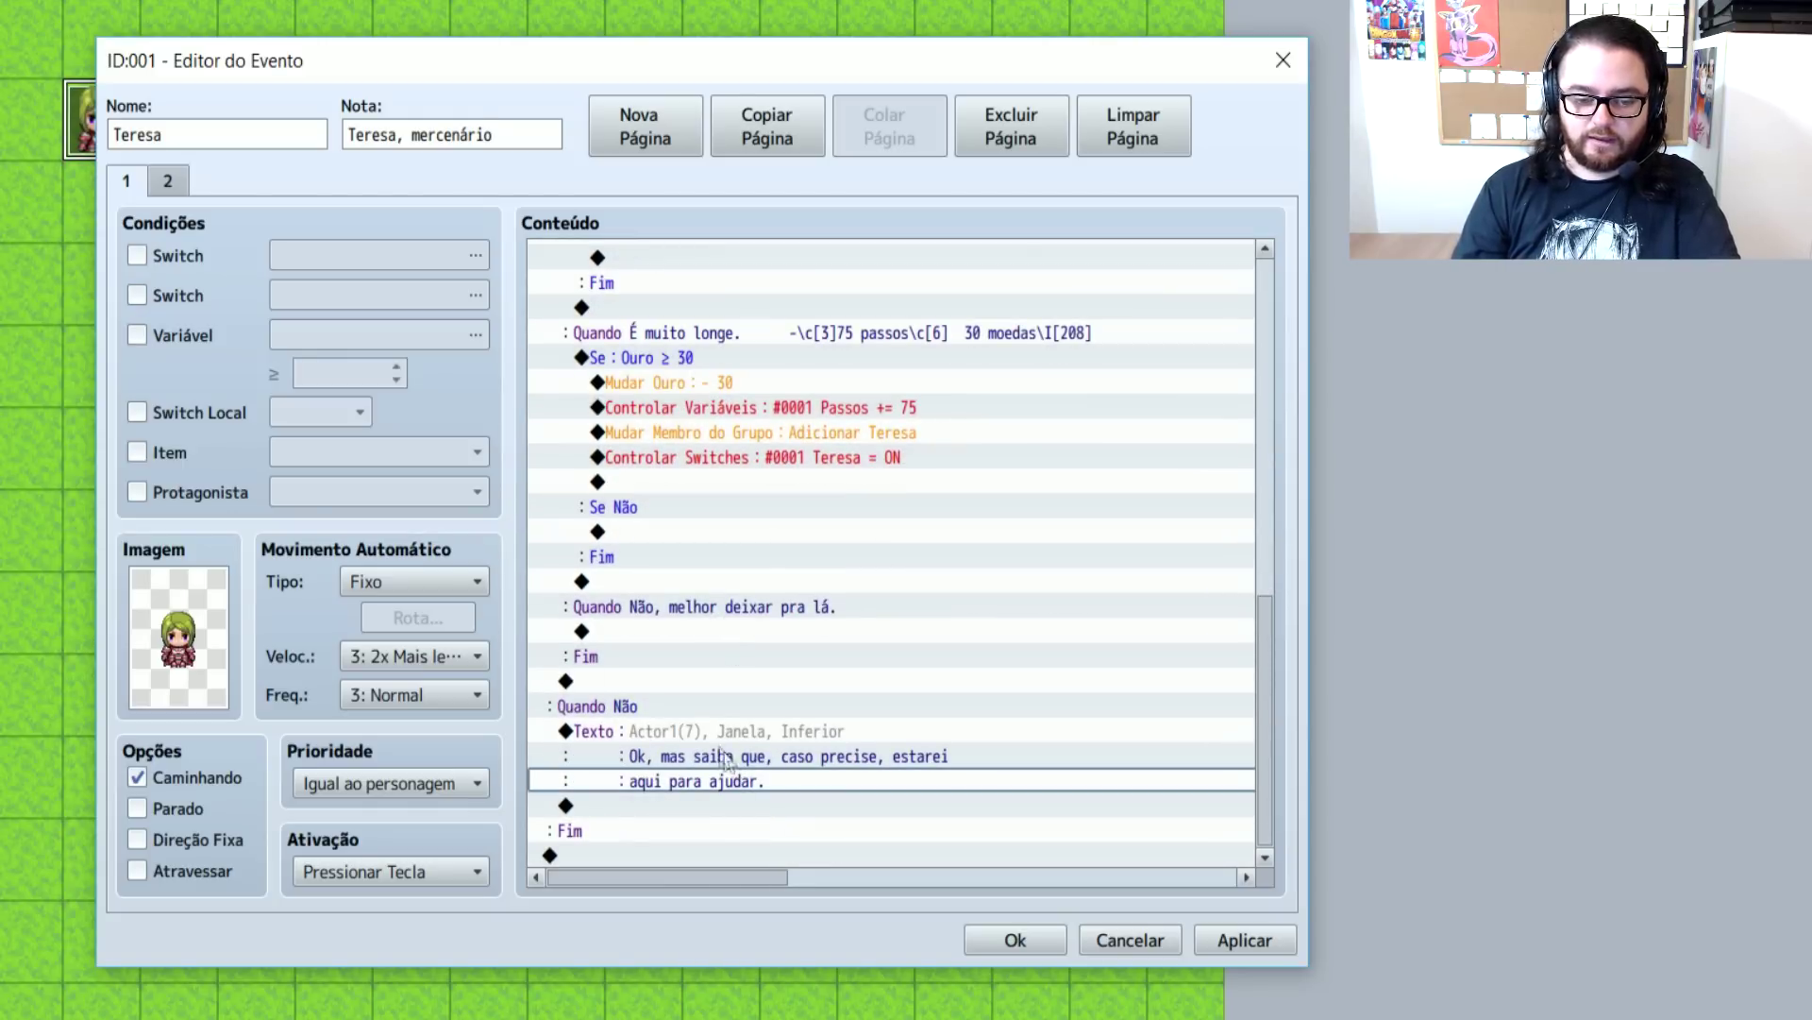
click(691, 754)
click(683, 738)
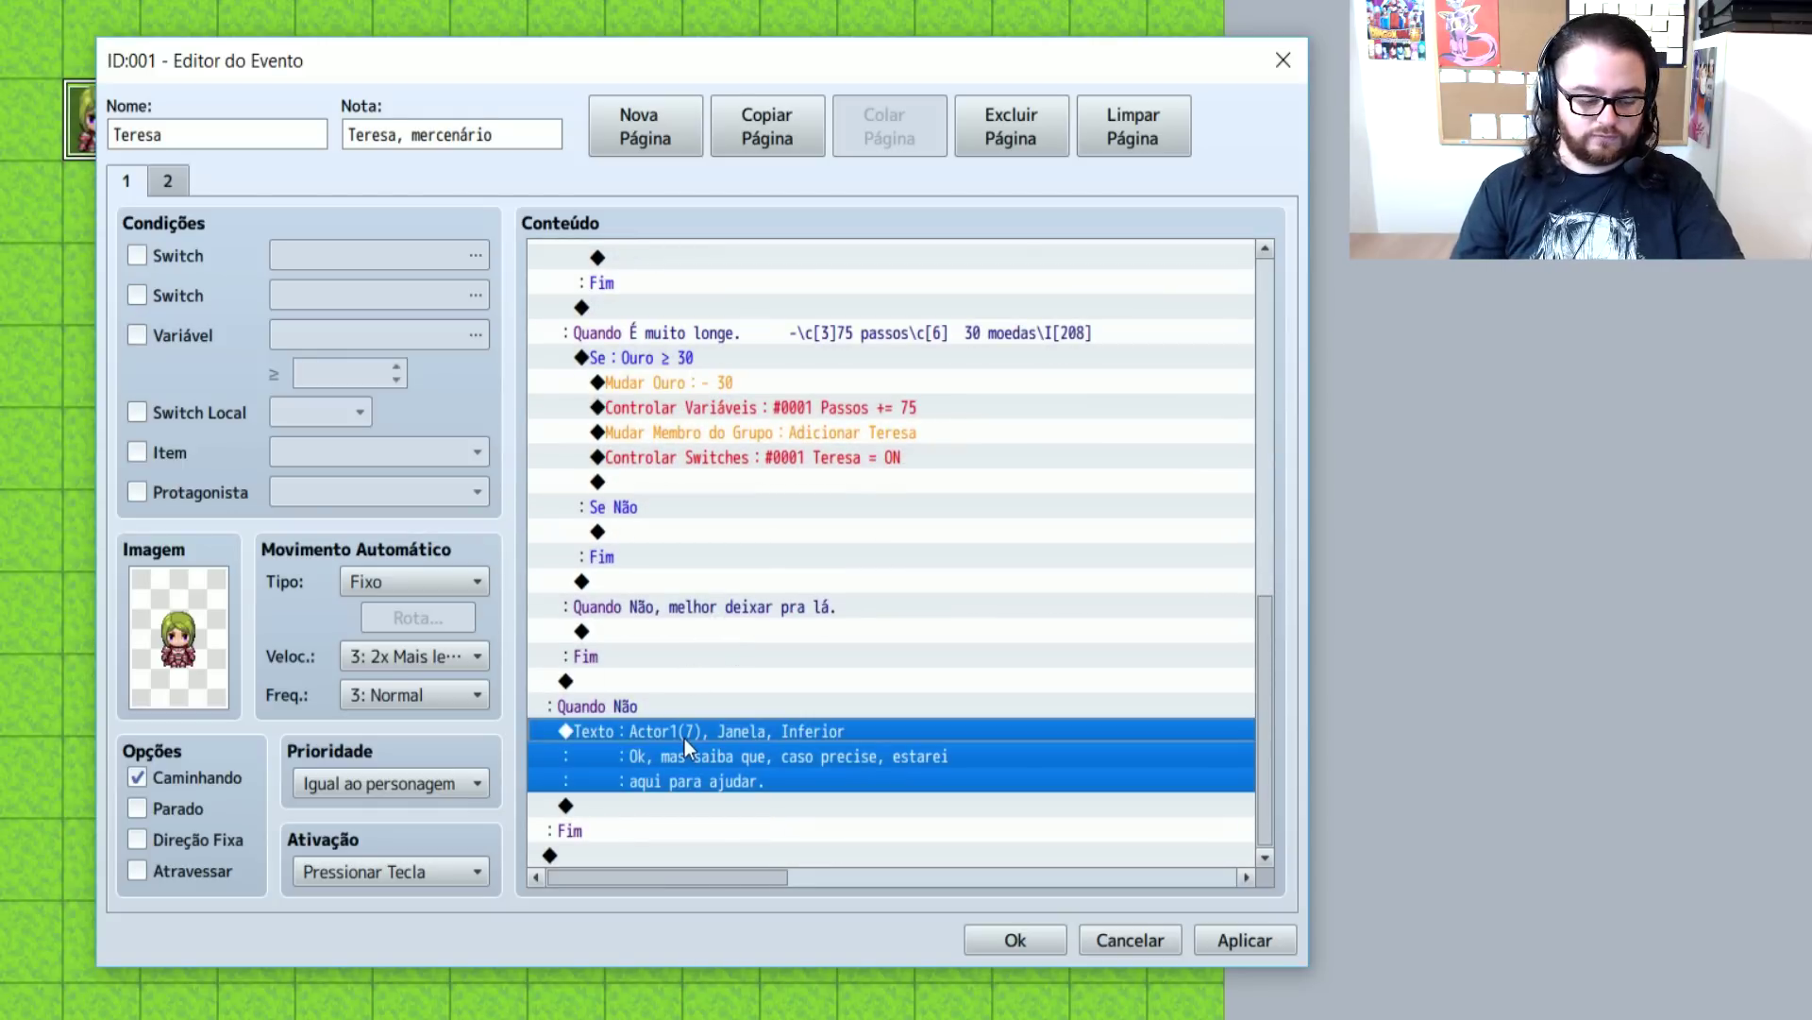
scroll(800, 637, up, 5)
scroll(761, 626, up, 4)
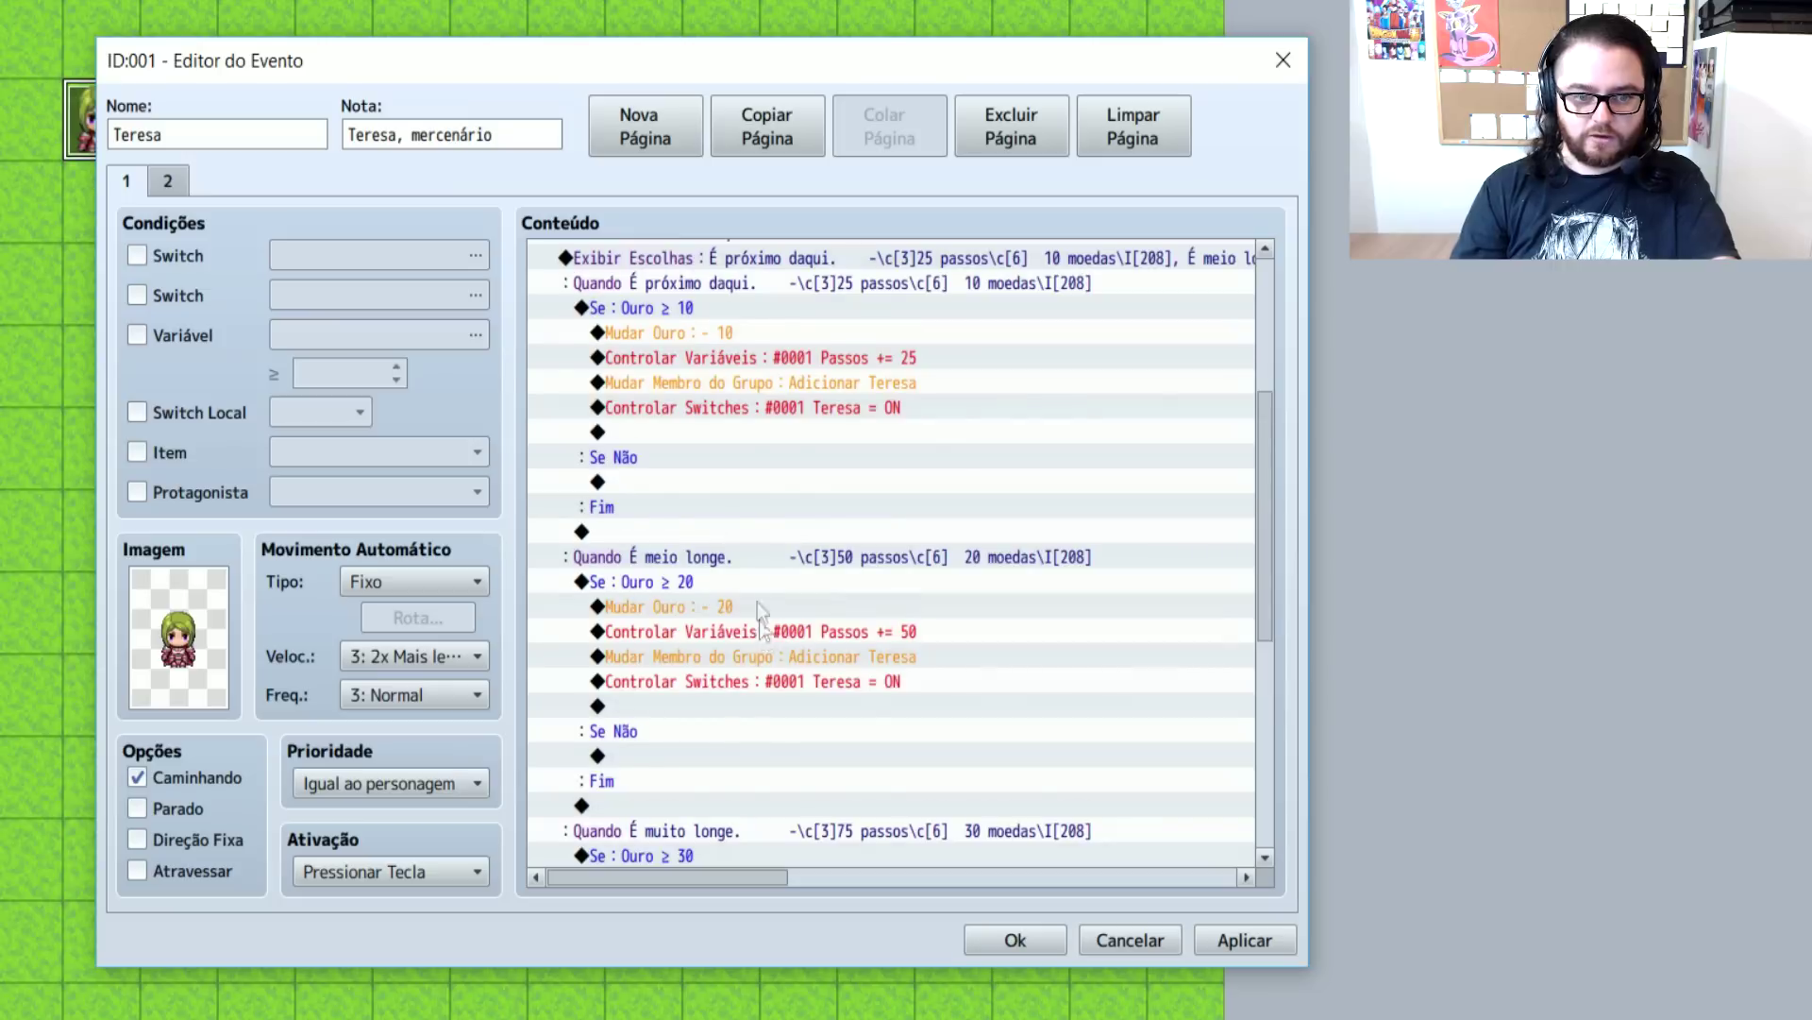
click(695, 606)
key(ctrl+v)
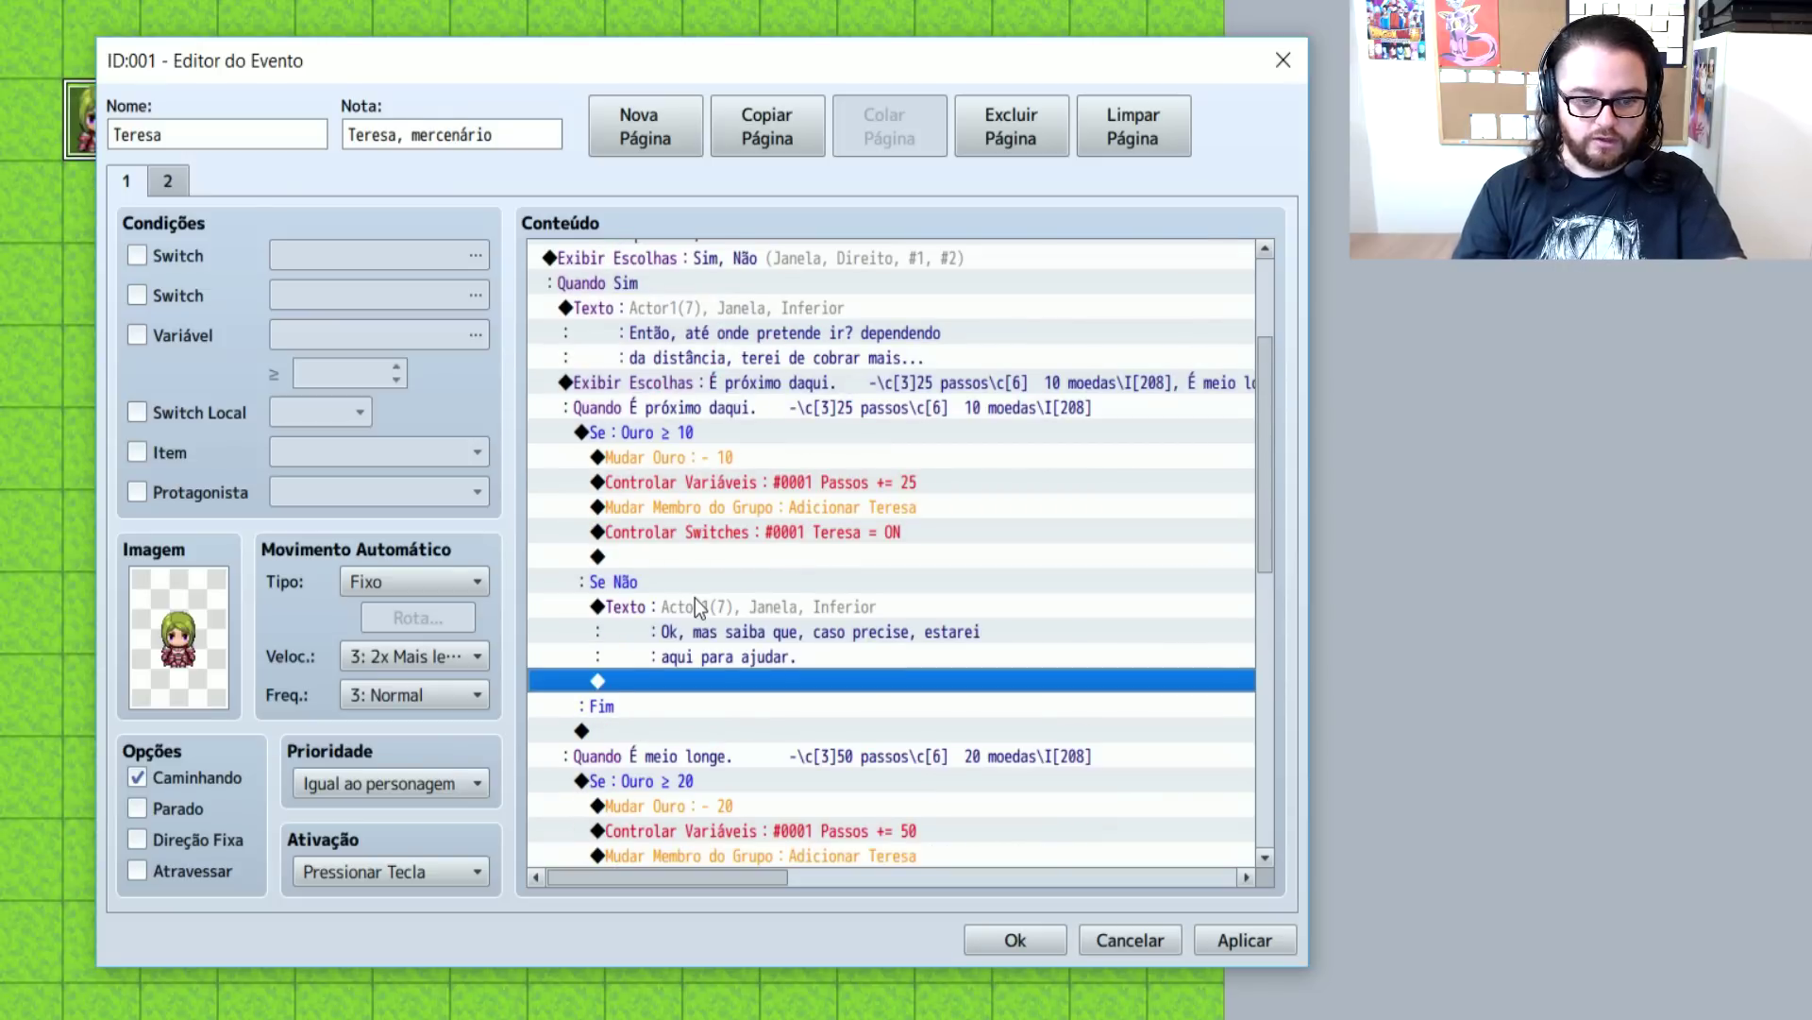
Change the copied message to "Infelizmente você não tem recursos o suficiente para eu lhe acompanhar, talvez na próxima."
double_click(694, 606)
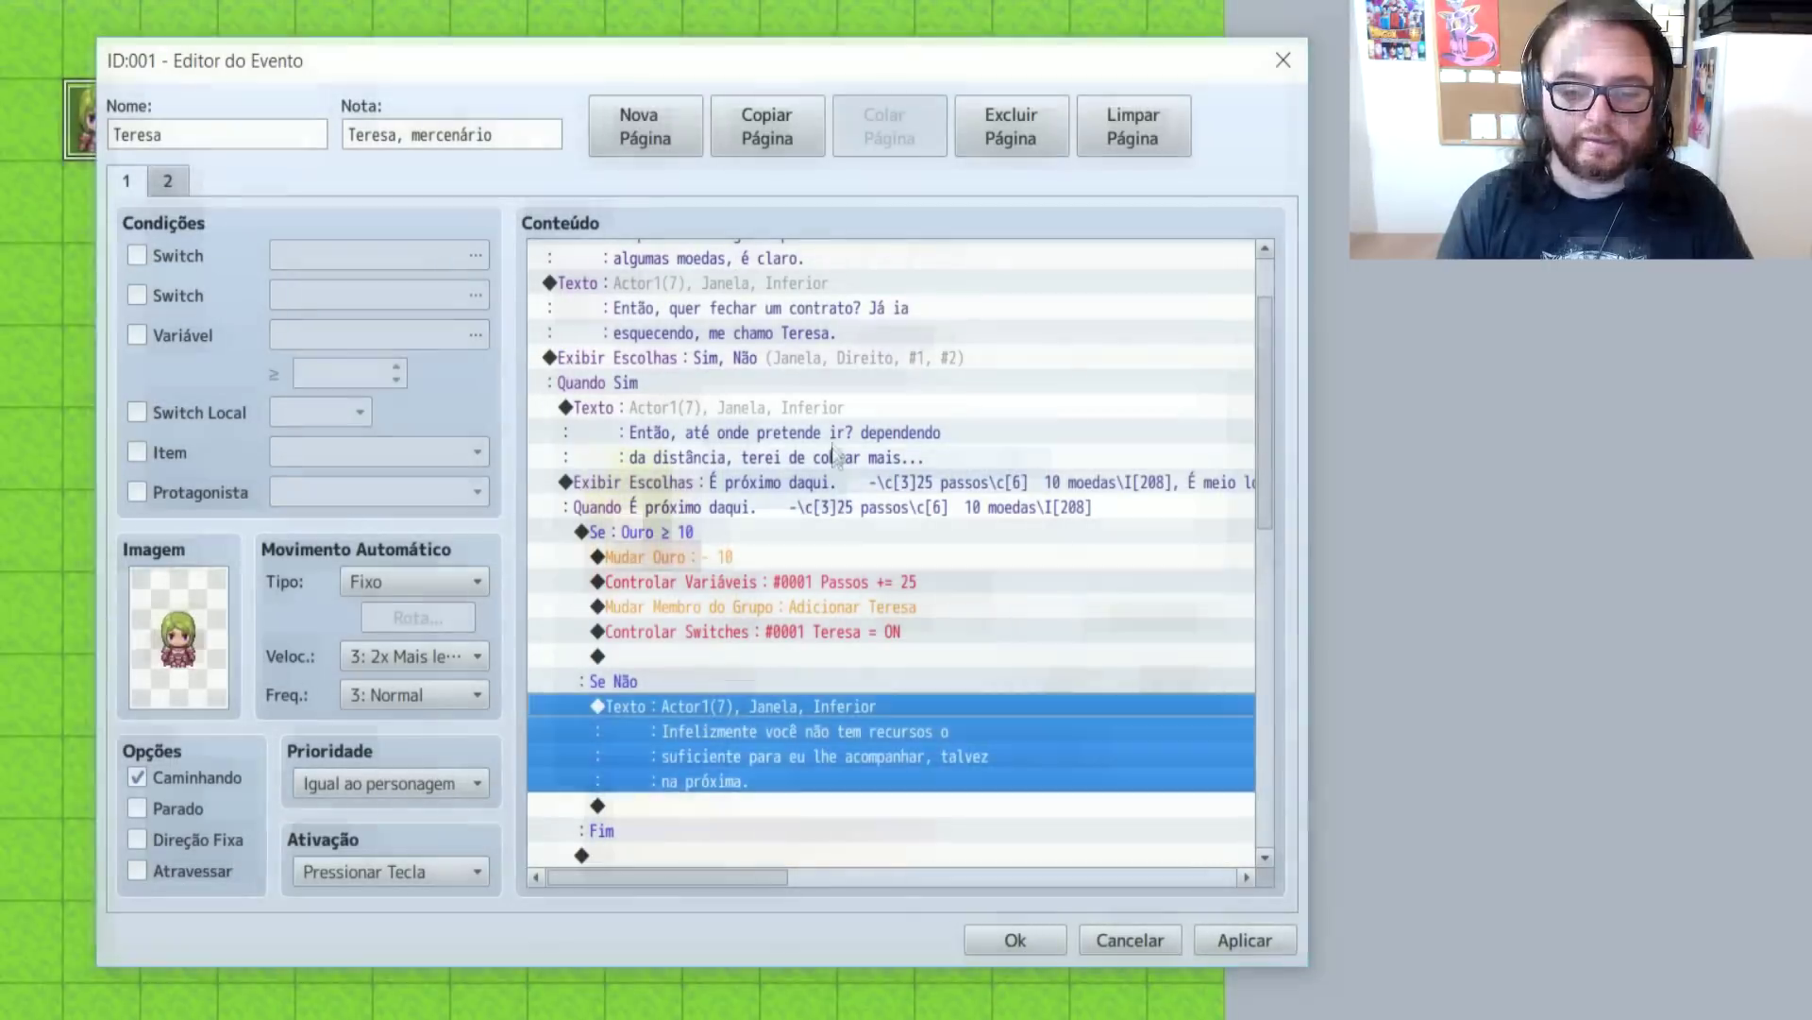
click(839, 439)
click(776, 307)
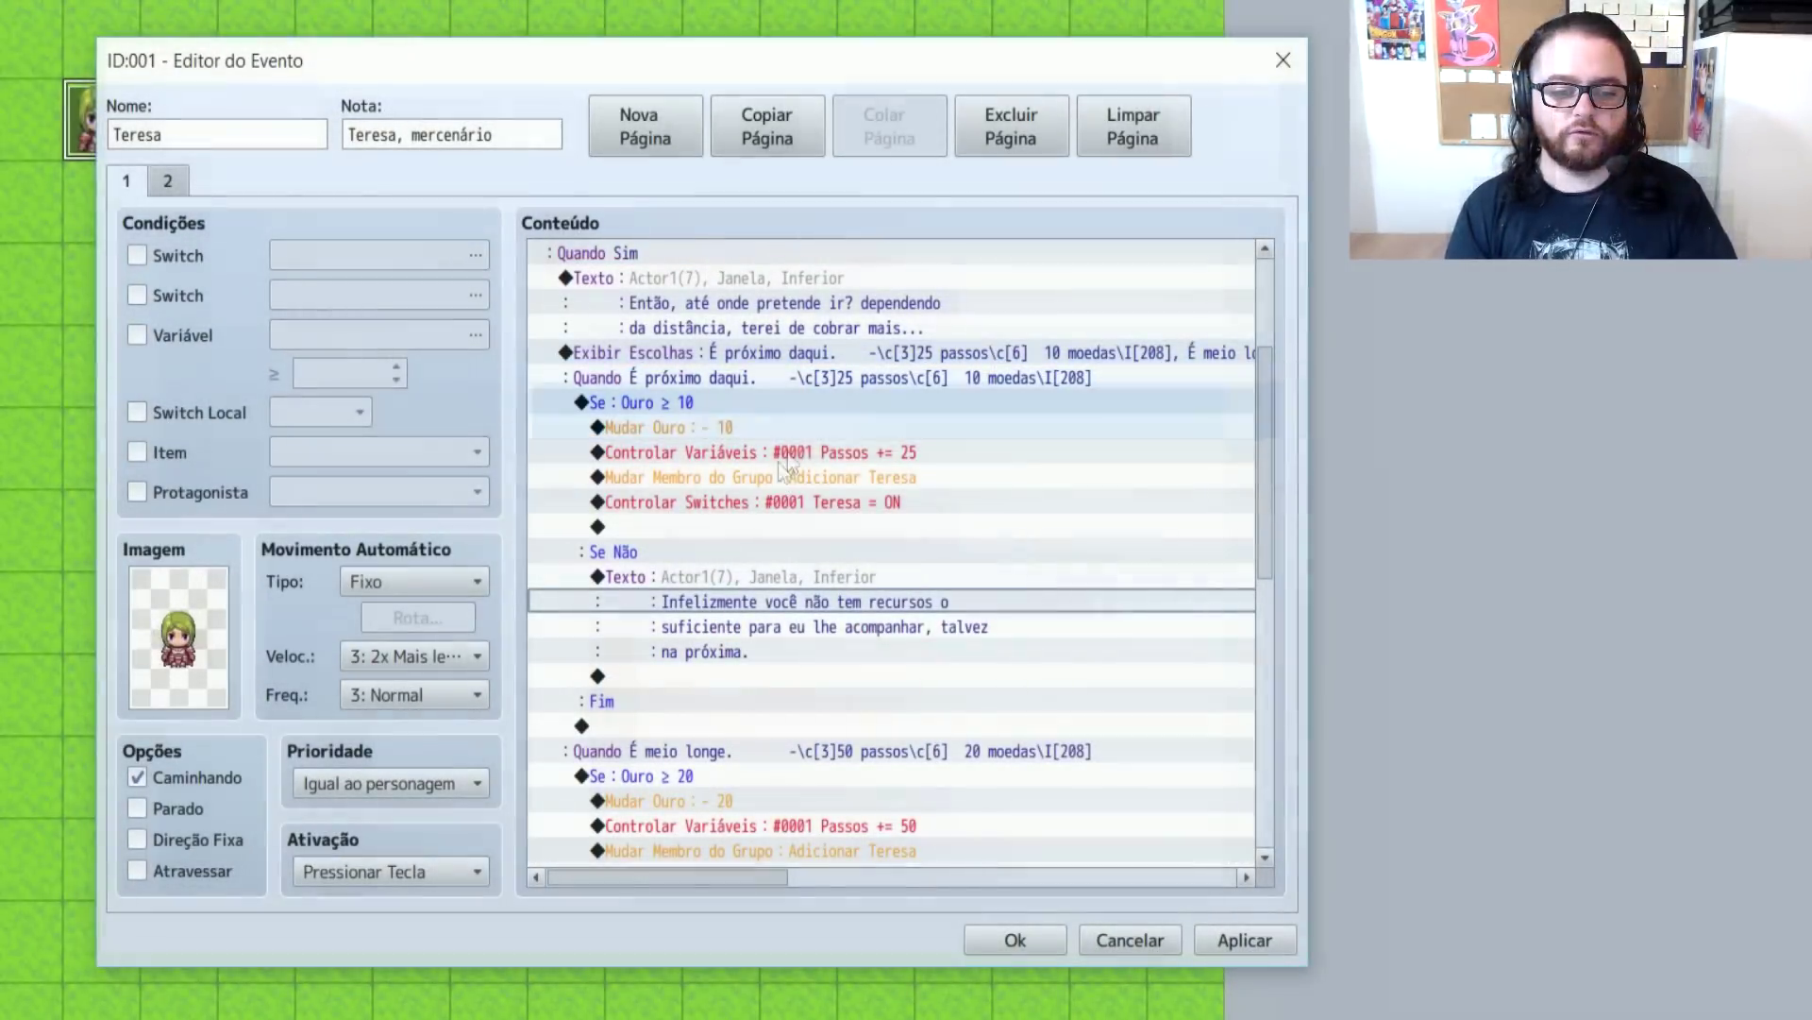
Copy the insufficient-funds message into the Se Não branches of the Ouro ≥ 20 and Ouro ≥ 30 conditions and accept the event
scroll(751, 535, down, 1)
click(727, 530)
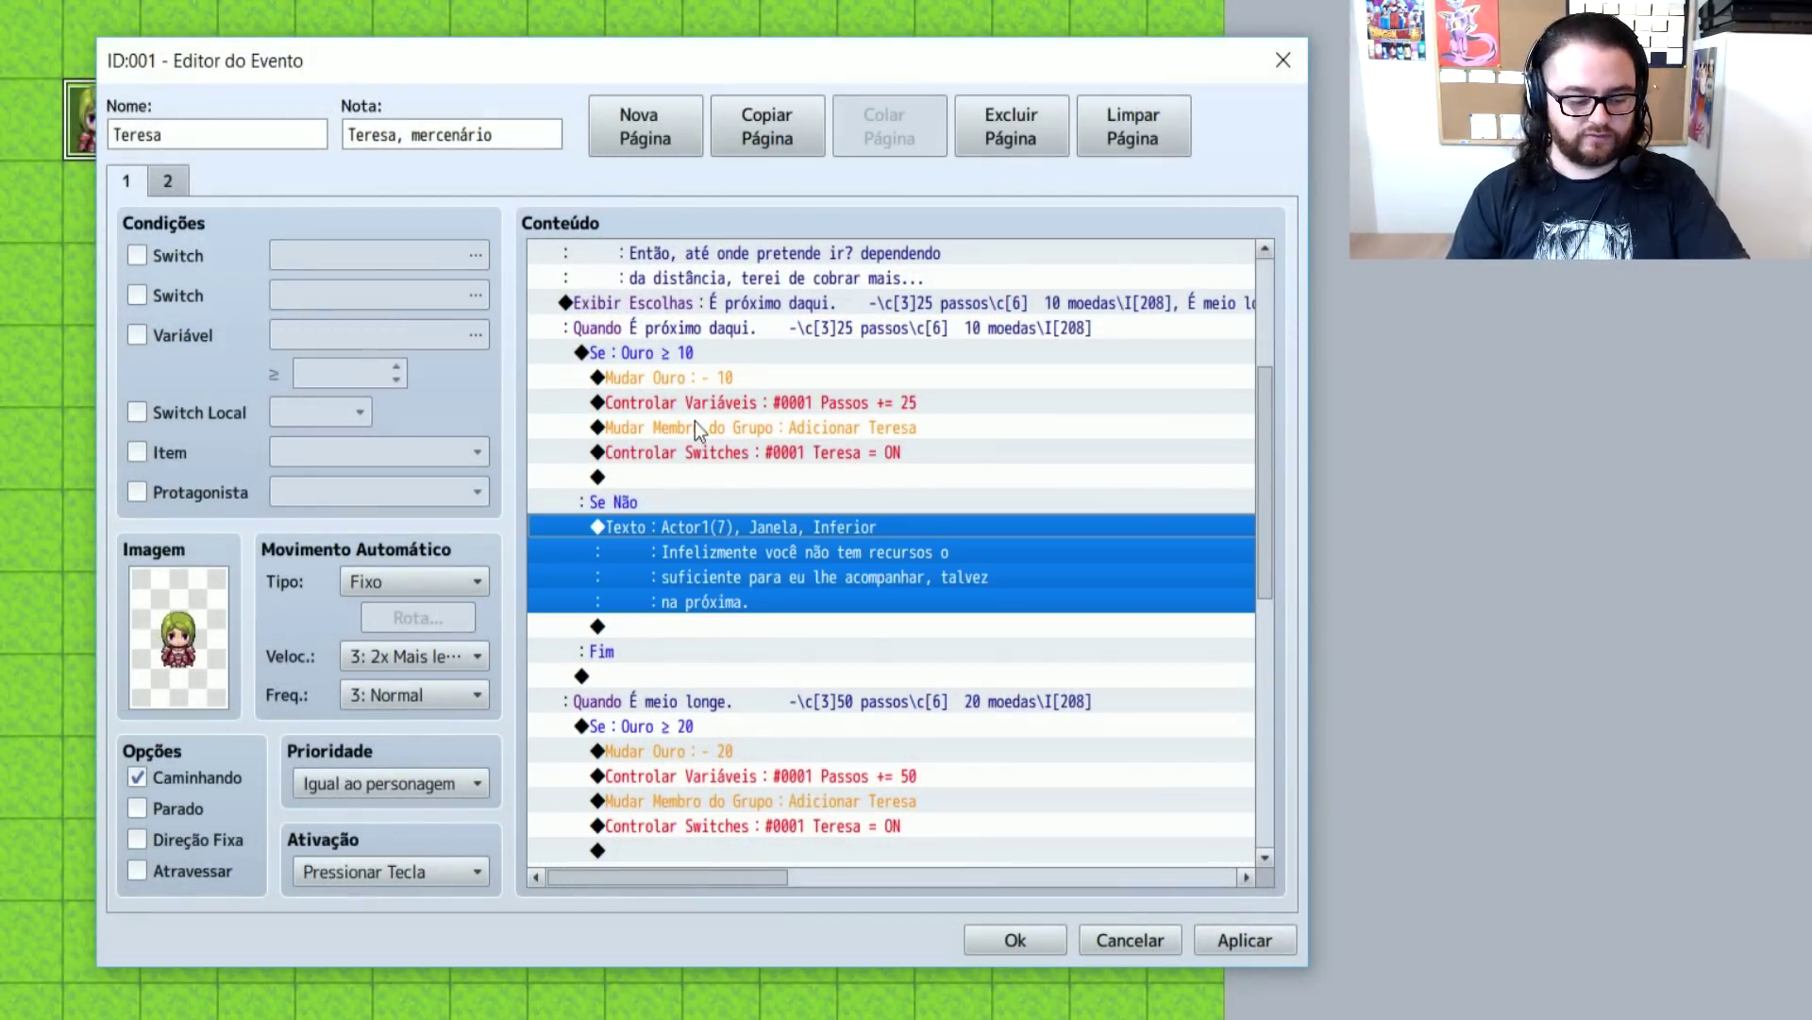
scroll(863, 632, down, 4)
click(676, 647)
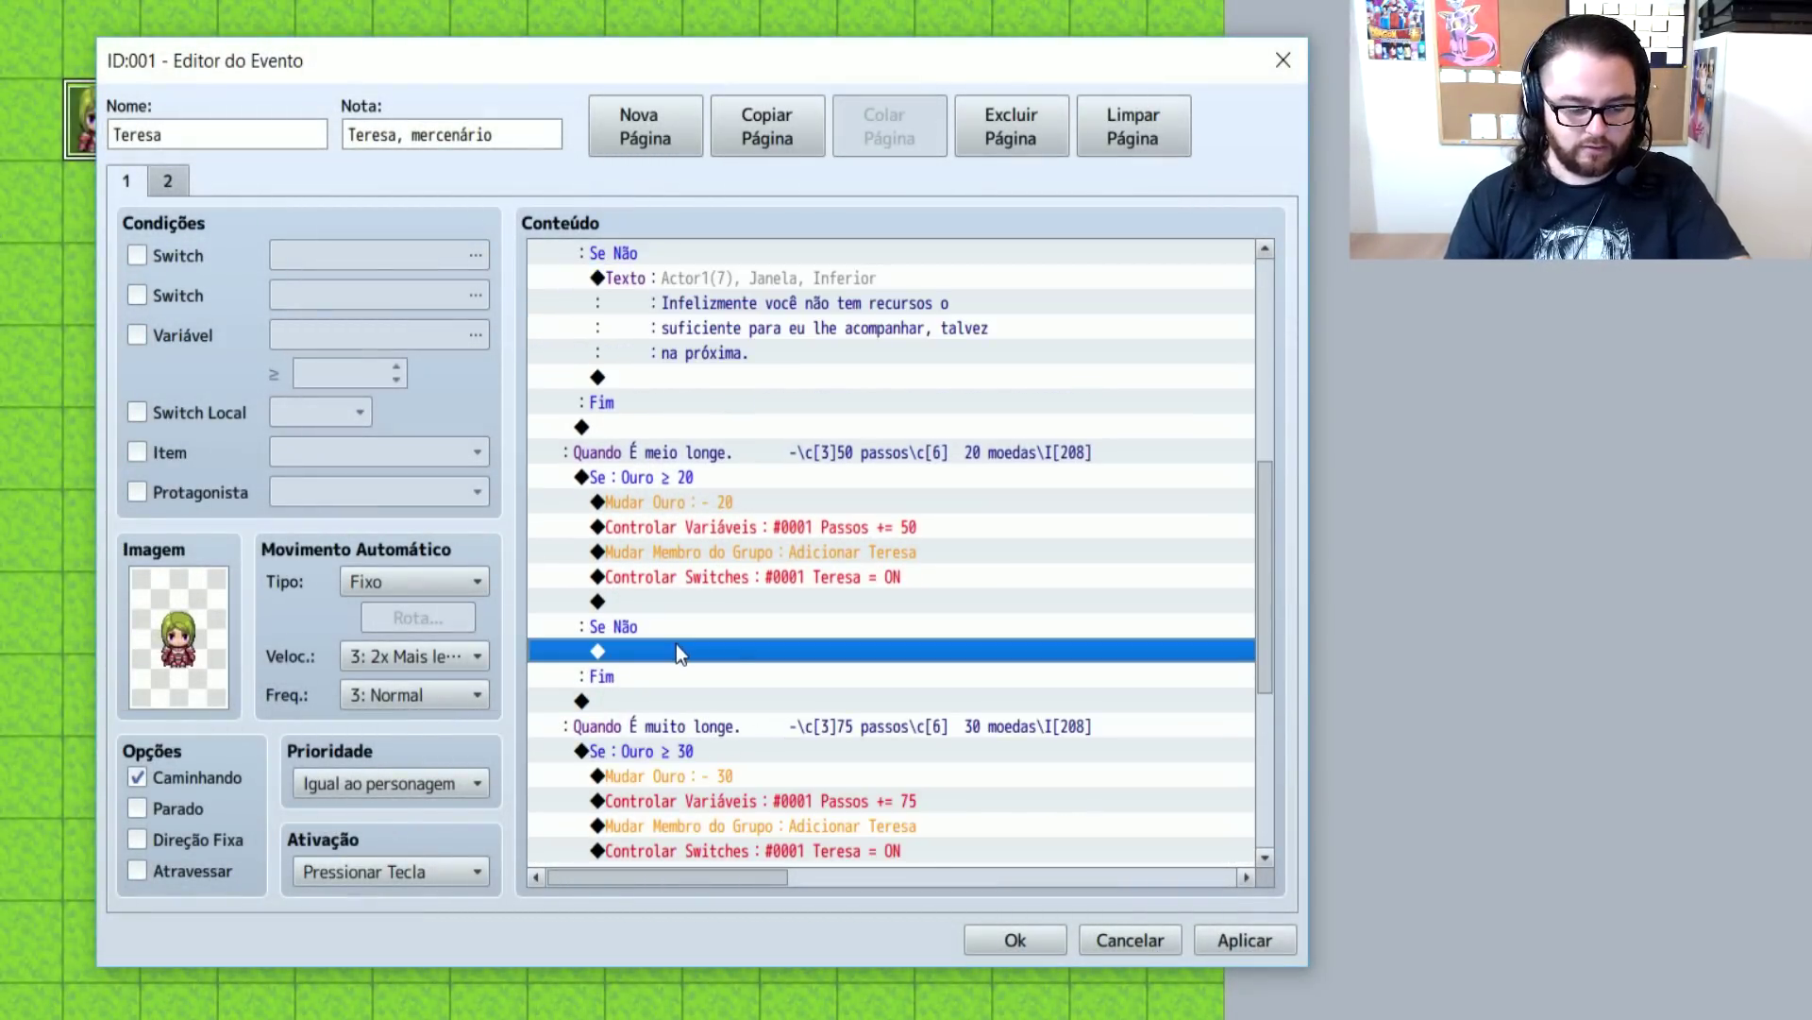
key(ctrl+v)
scroll(717, 680, down, 5)
click(705, 672)
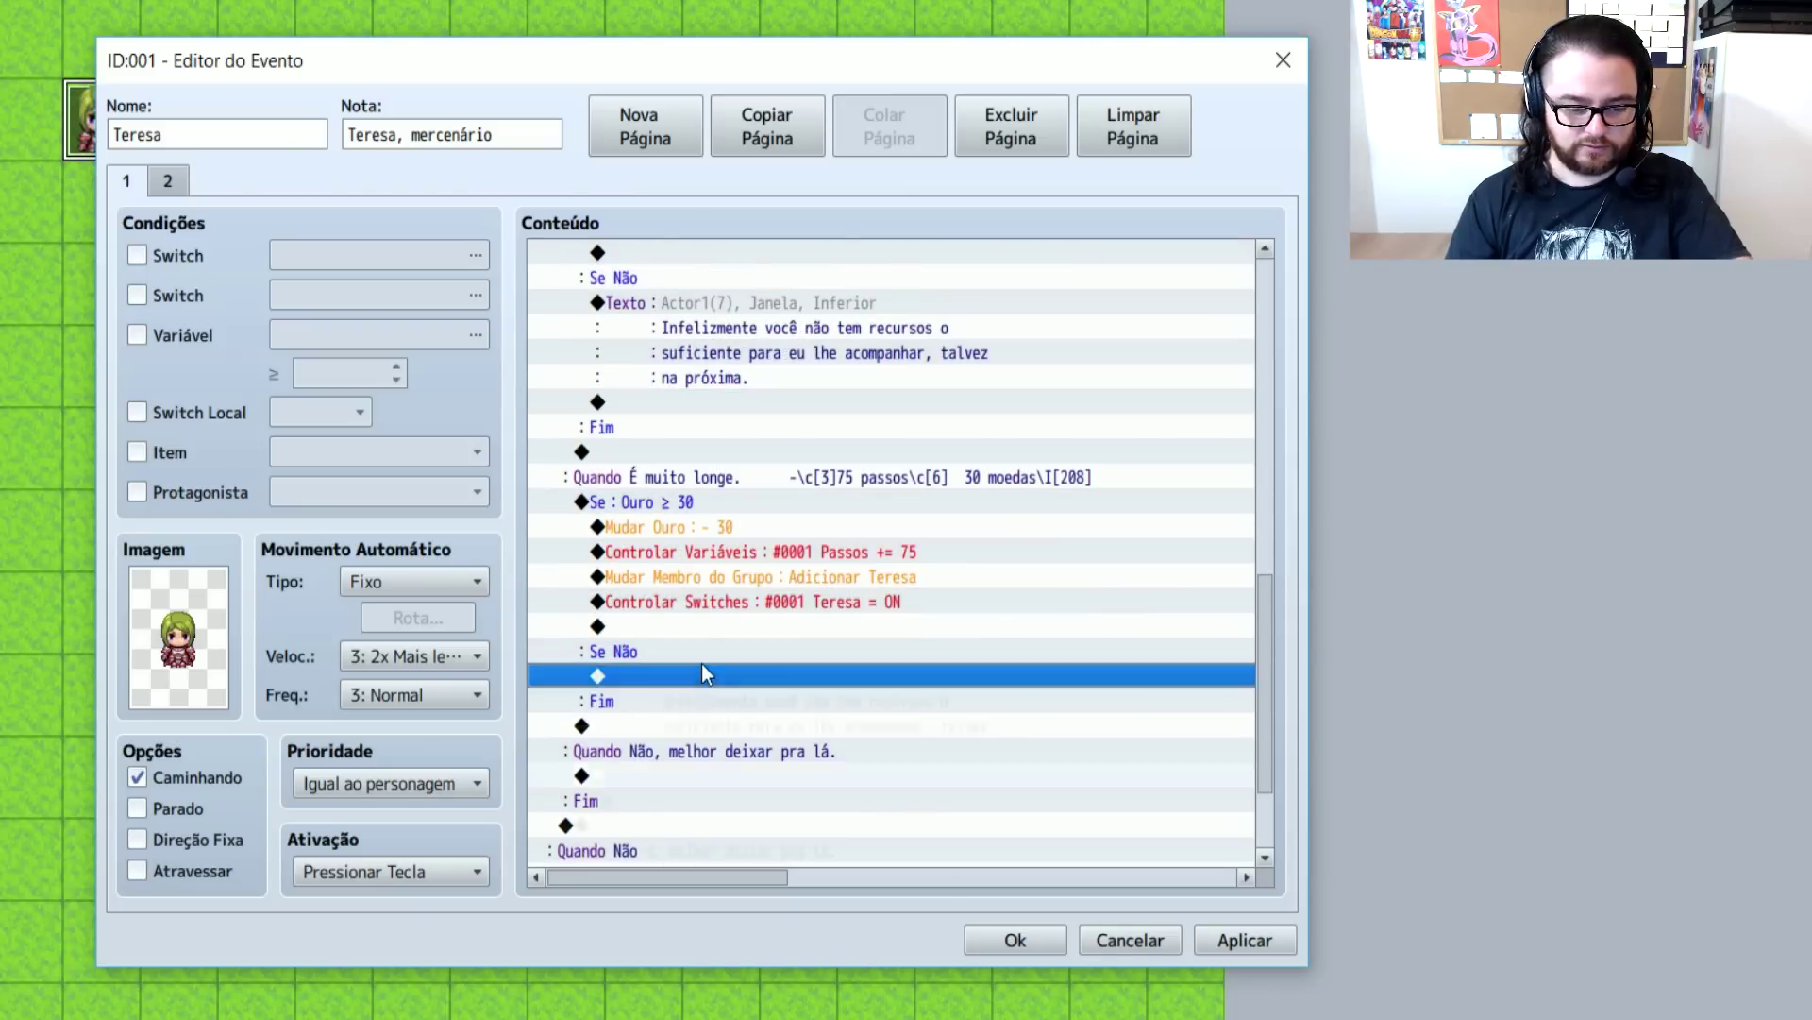
key(ctrl+v)
click(1006, 939)
Start a playtest, saving the changes to the game
click(779, 11)
key(alt+F4)
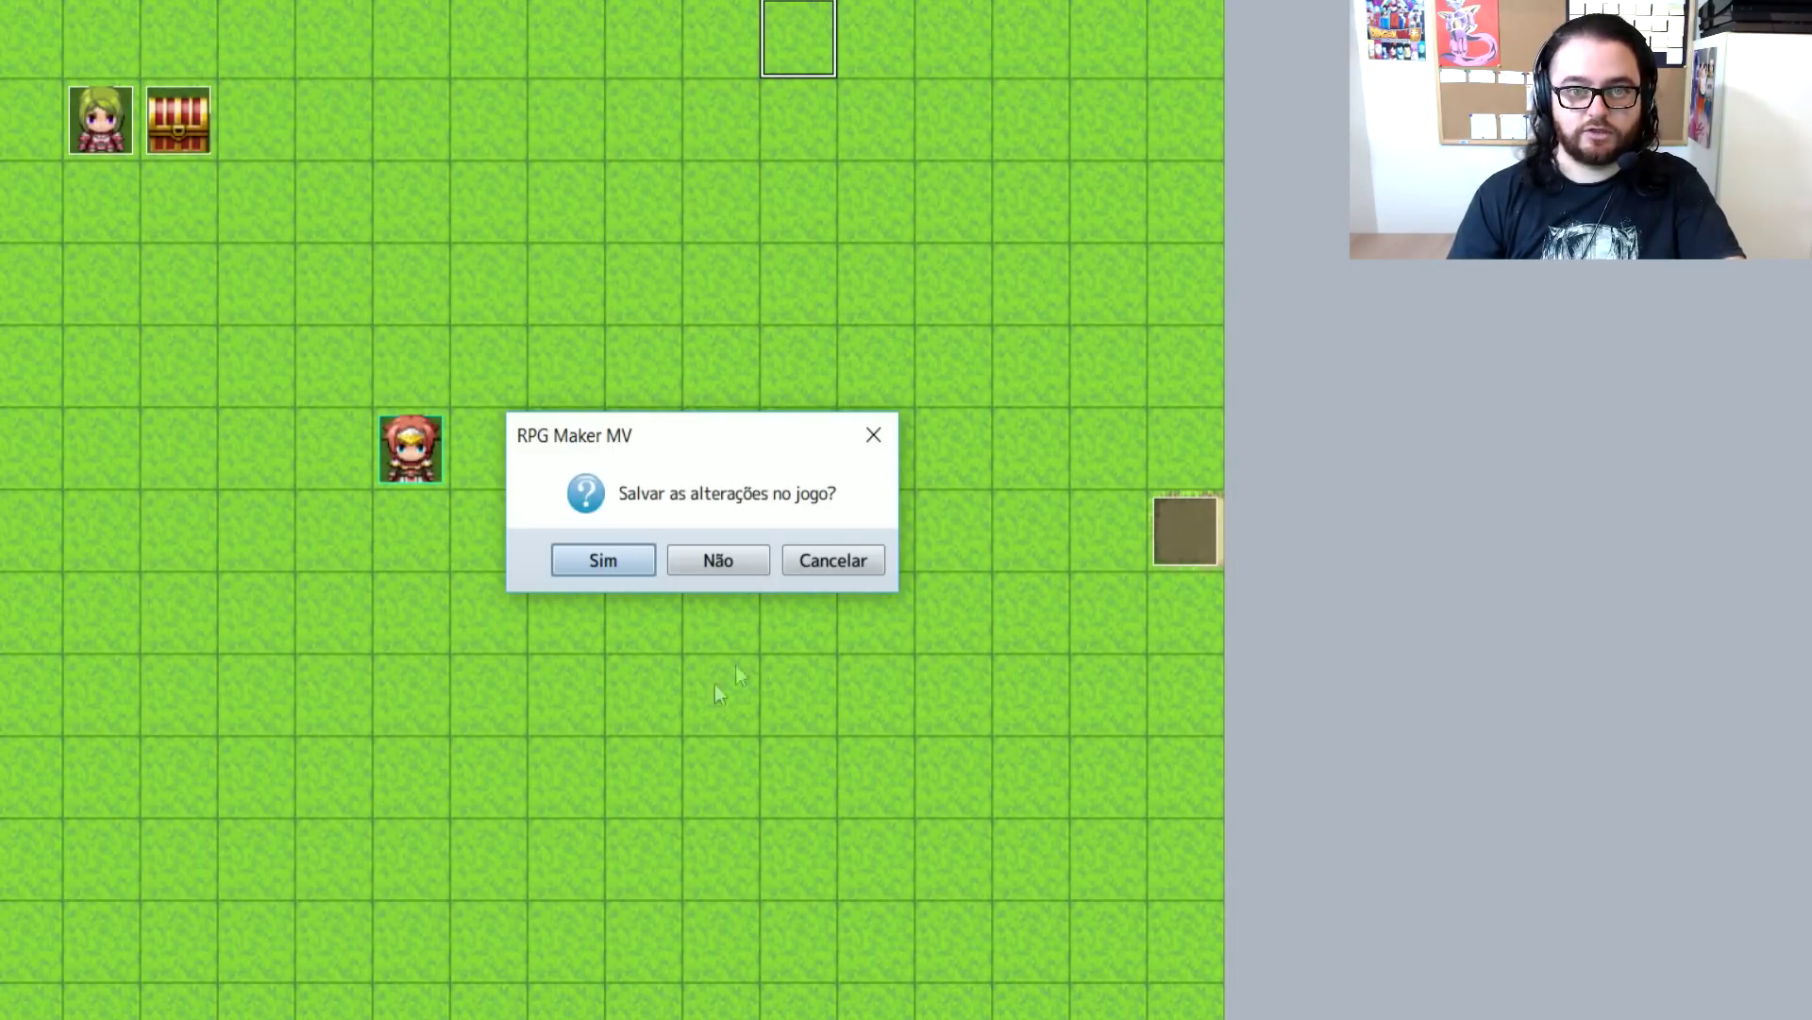
click(599, 561)
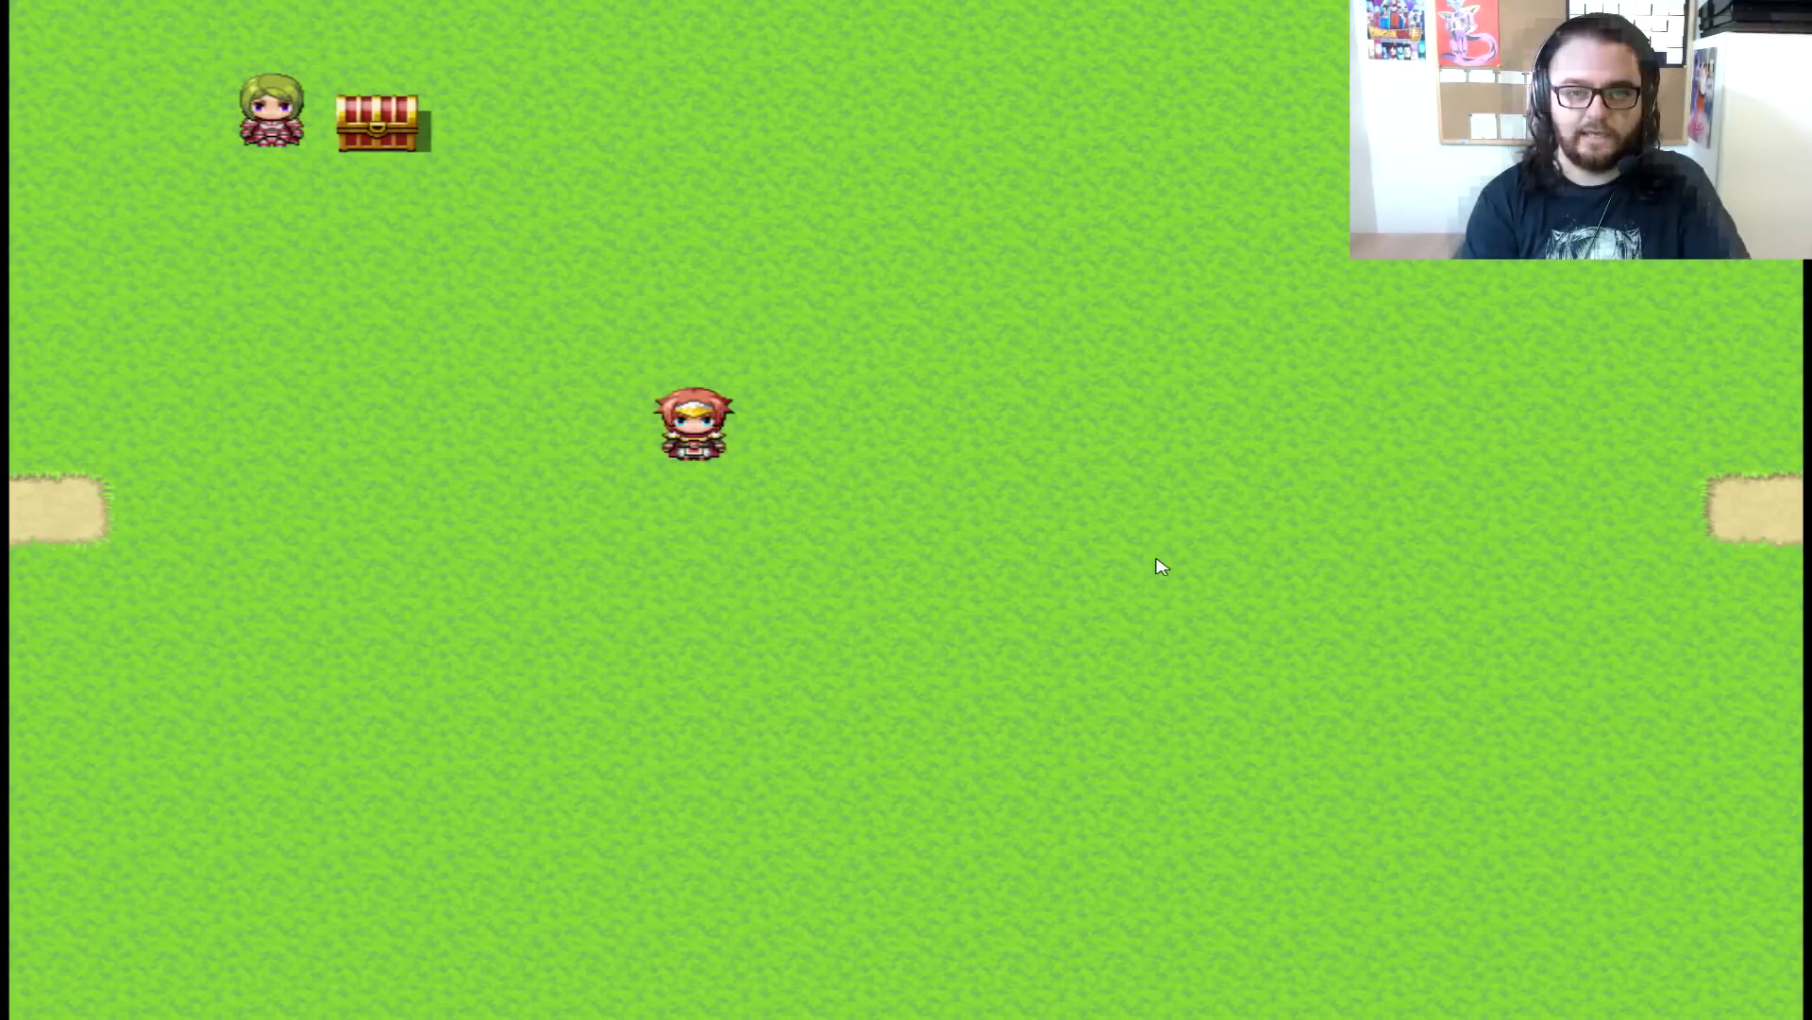
Walk the hero up to the treasure chest beside Teresa and open it
key(Up)
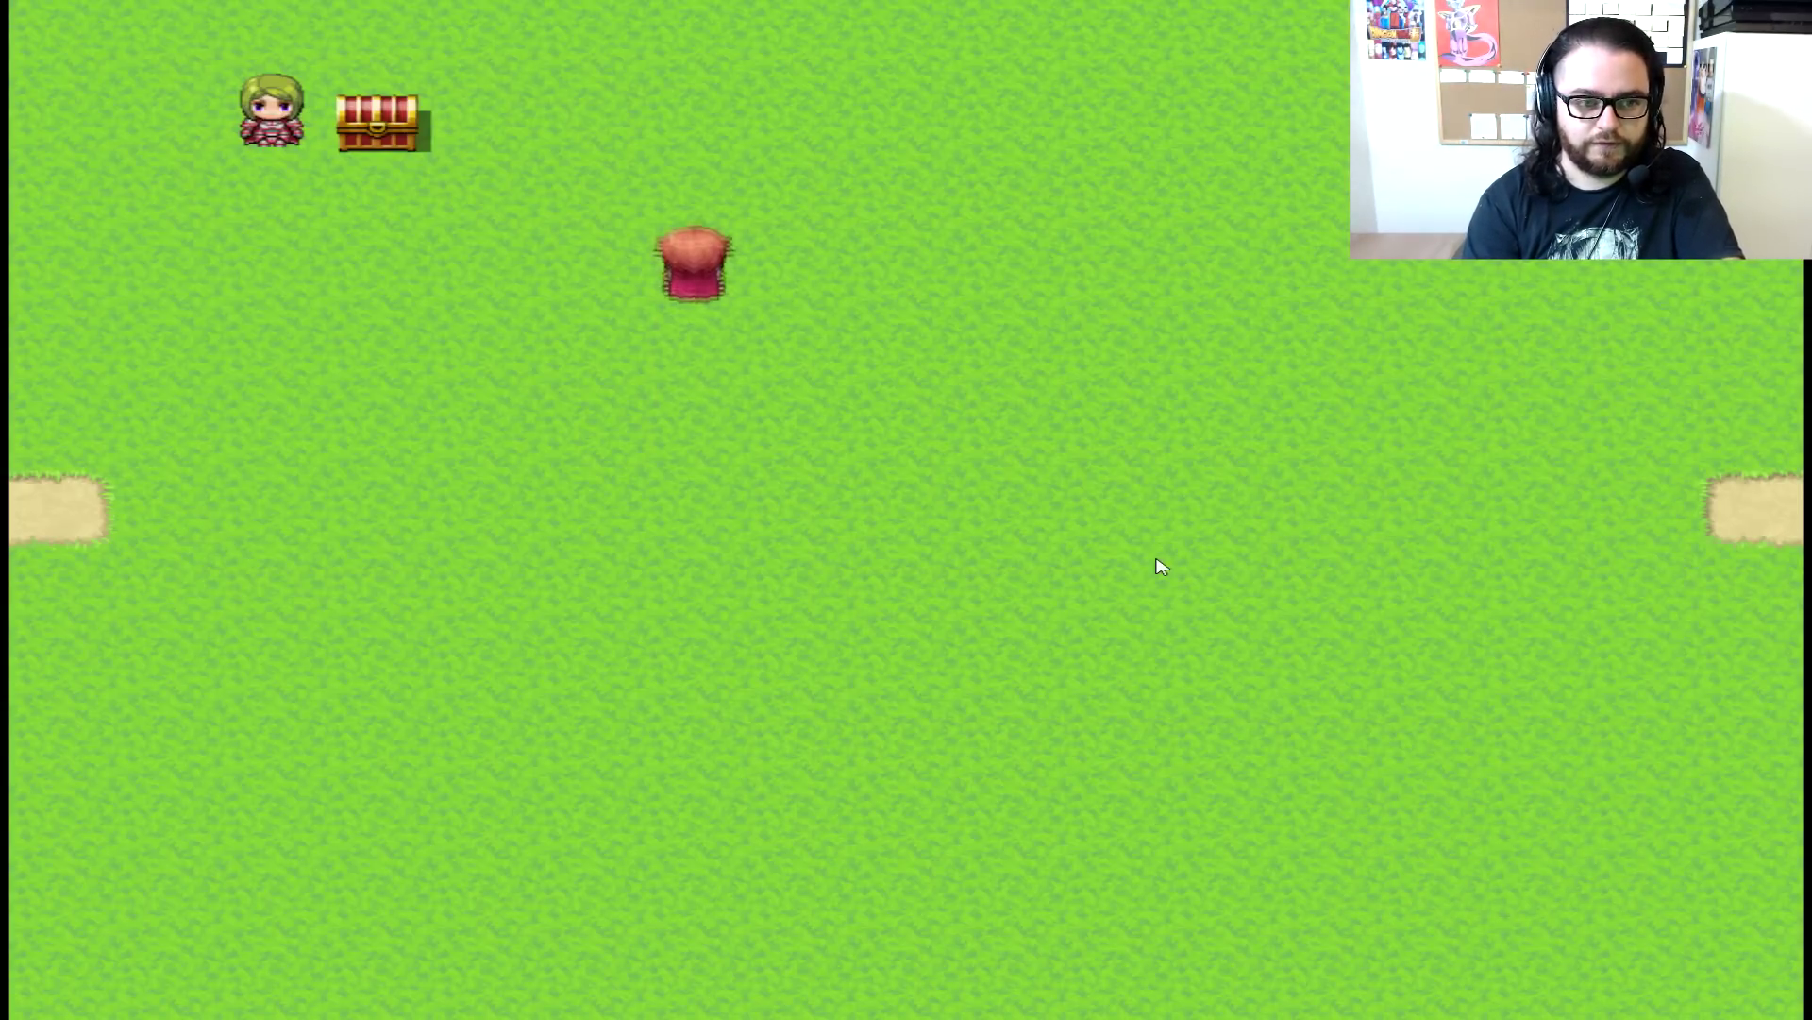
key(Left)
key(Left)
key(Up)
key(Return)
key(Return)
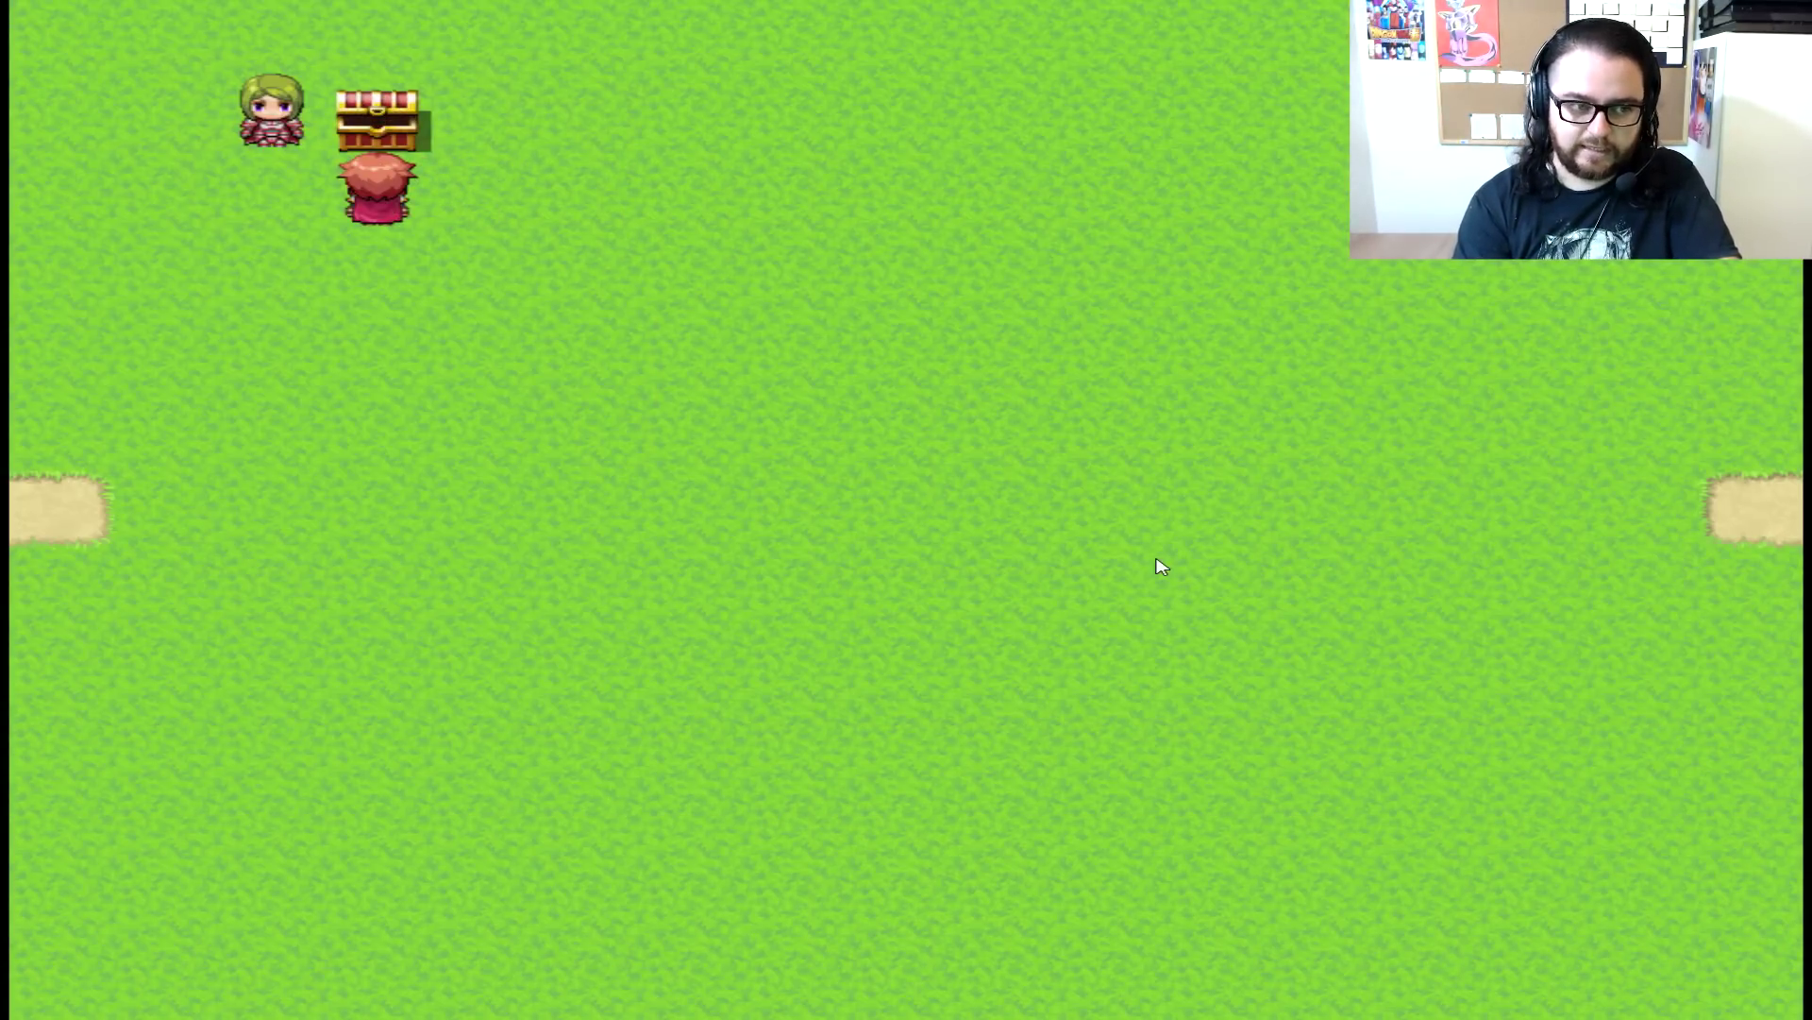
Talk to Teresa and hire her with Sim and the 25-step option for 10 moedas
key(Left)
key(Up)
key(Return)
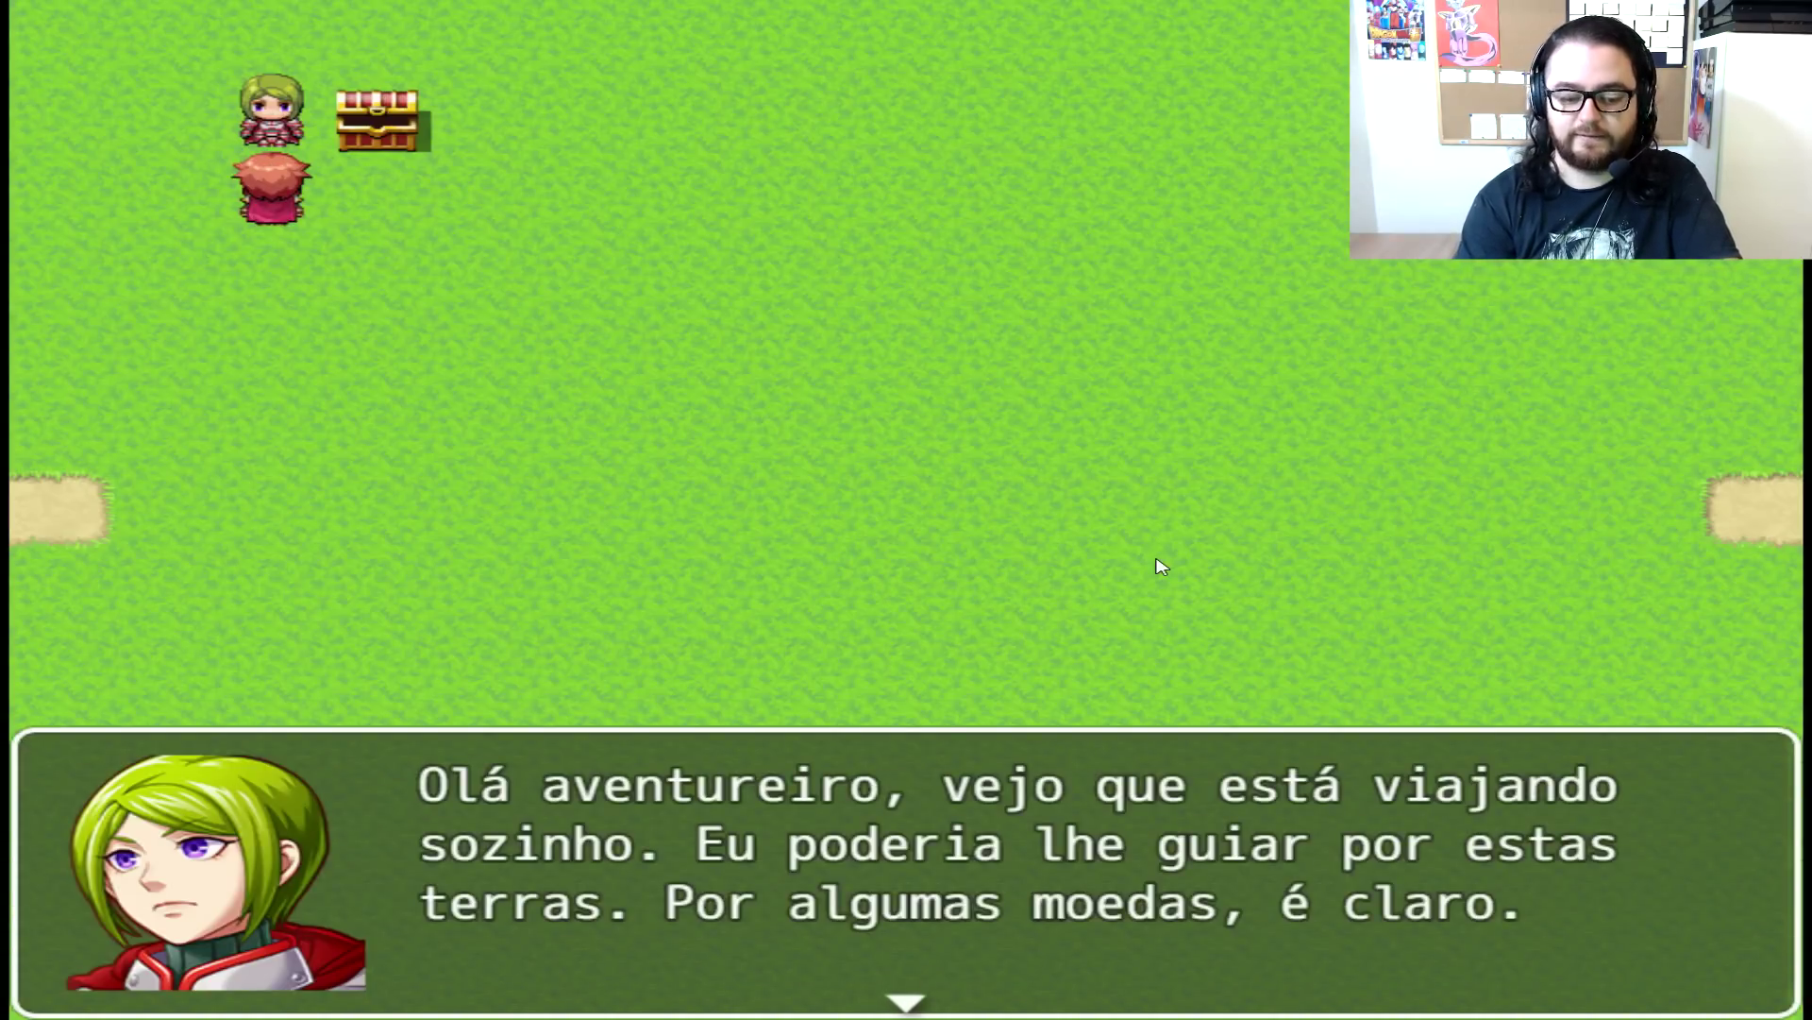
key(Return)
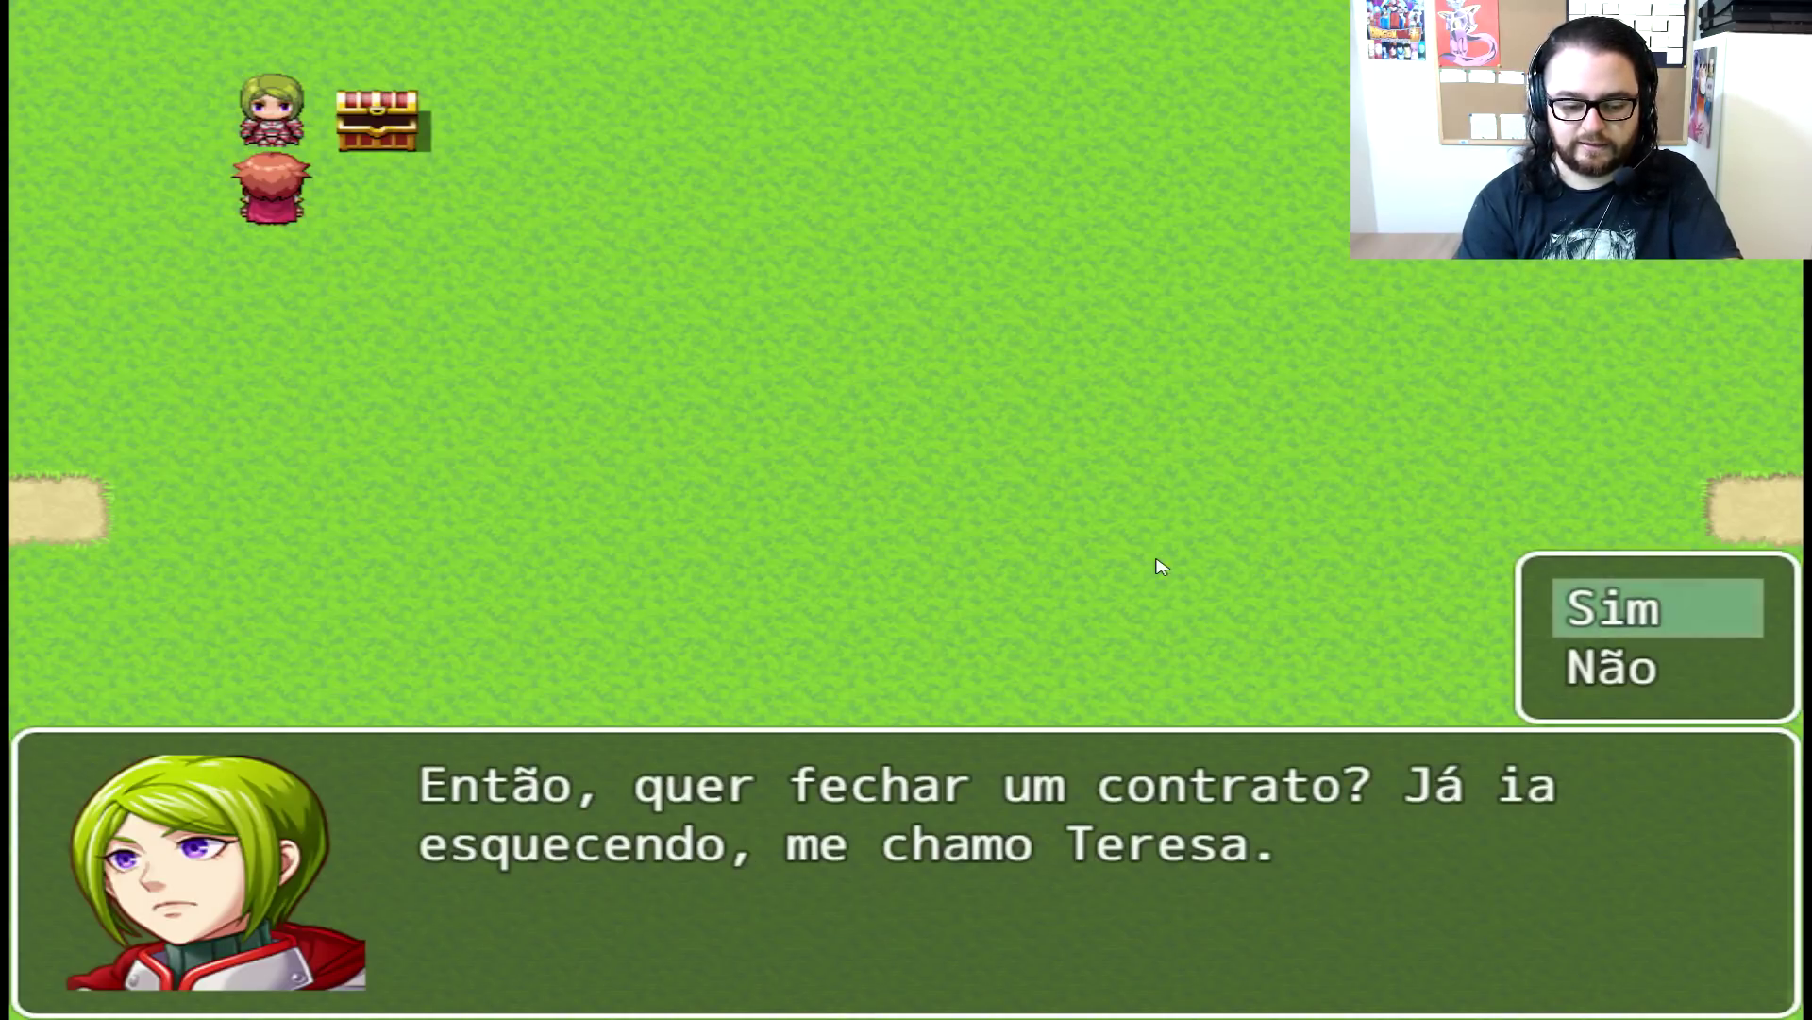
key(Return)
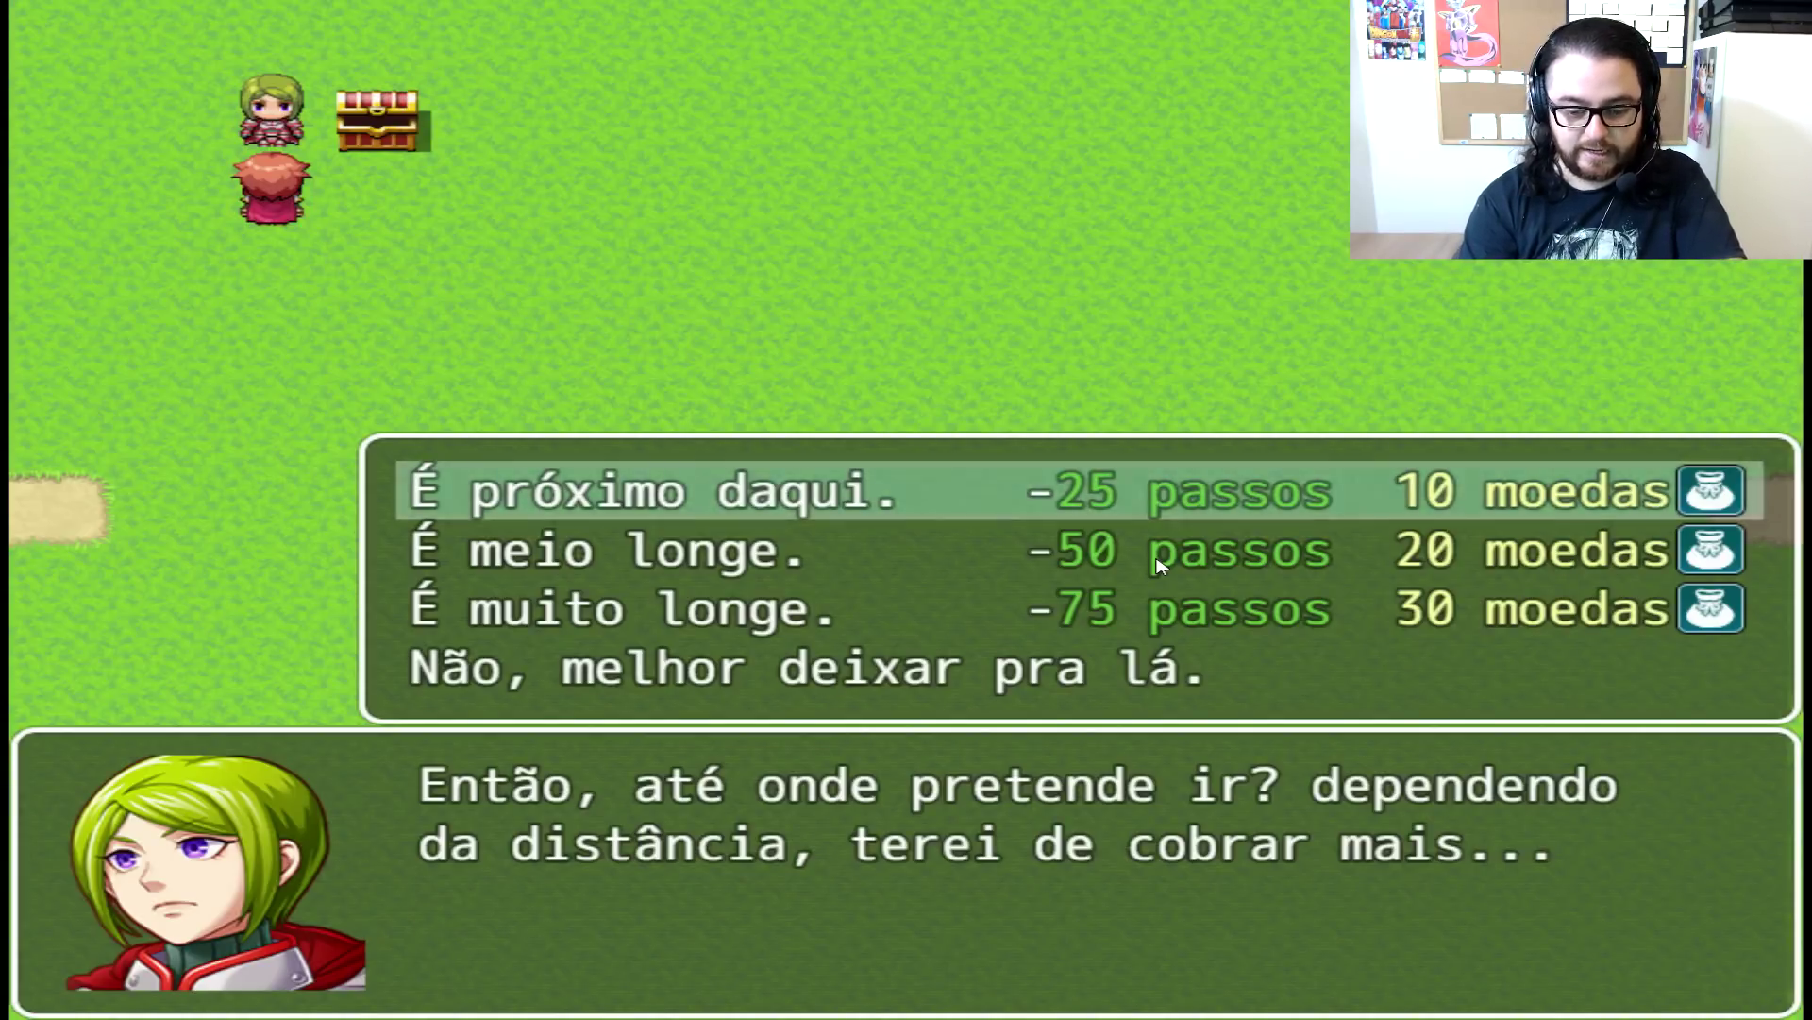
key(Down)
key(Up)
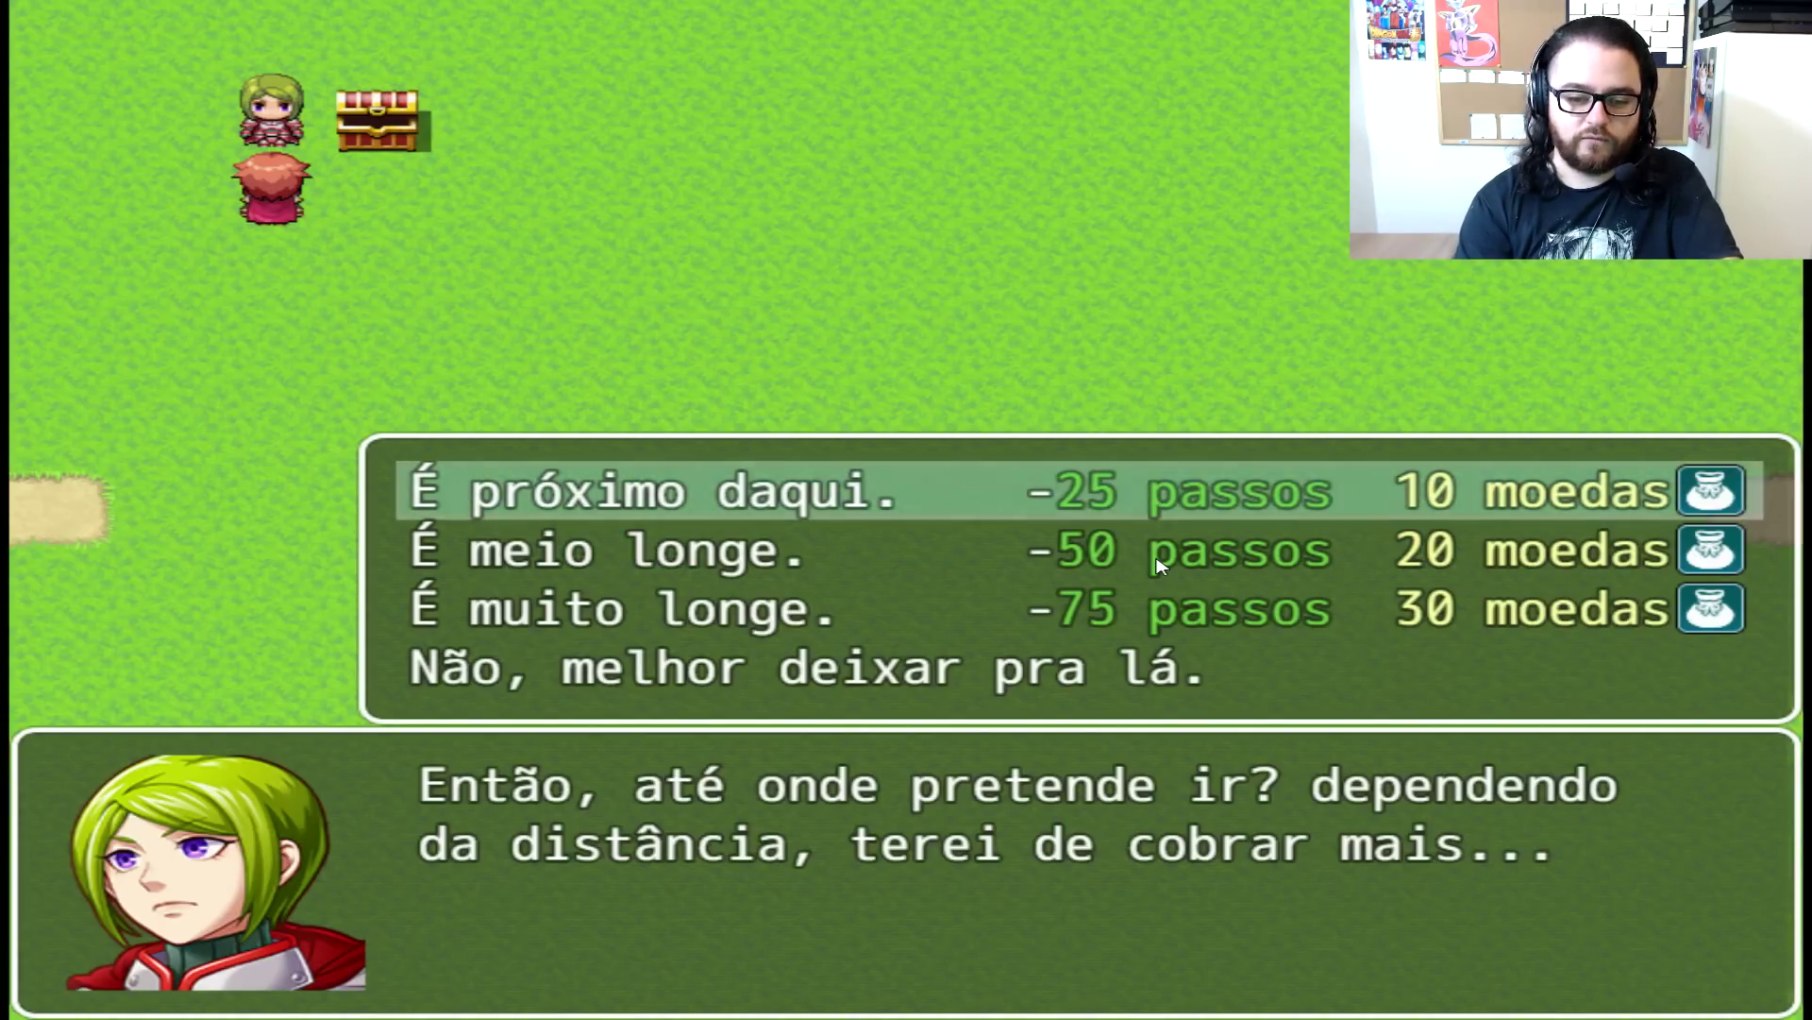
key(Down)
key(Up)
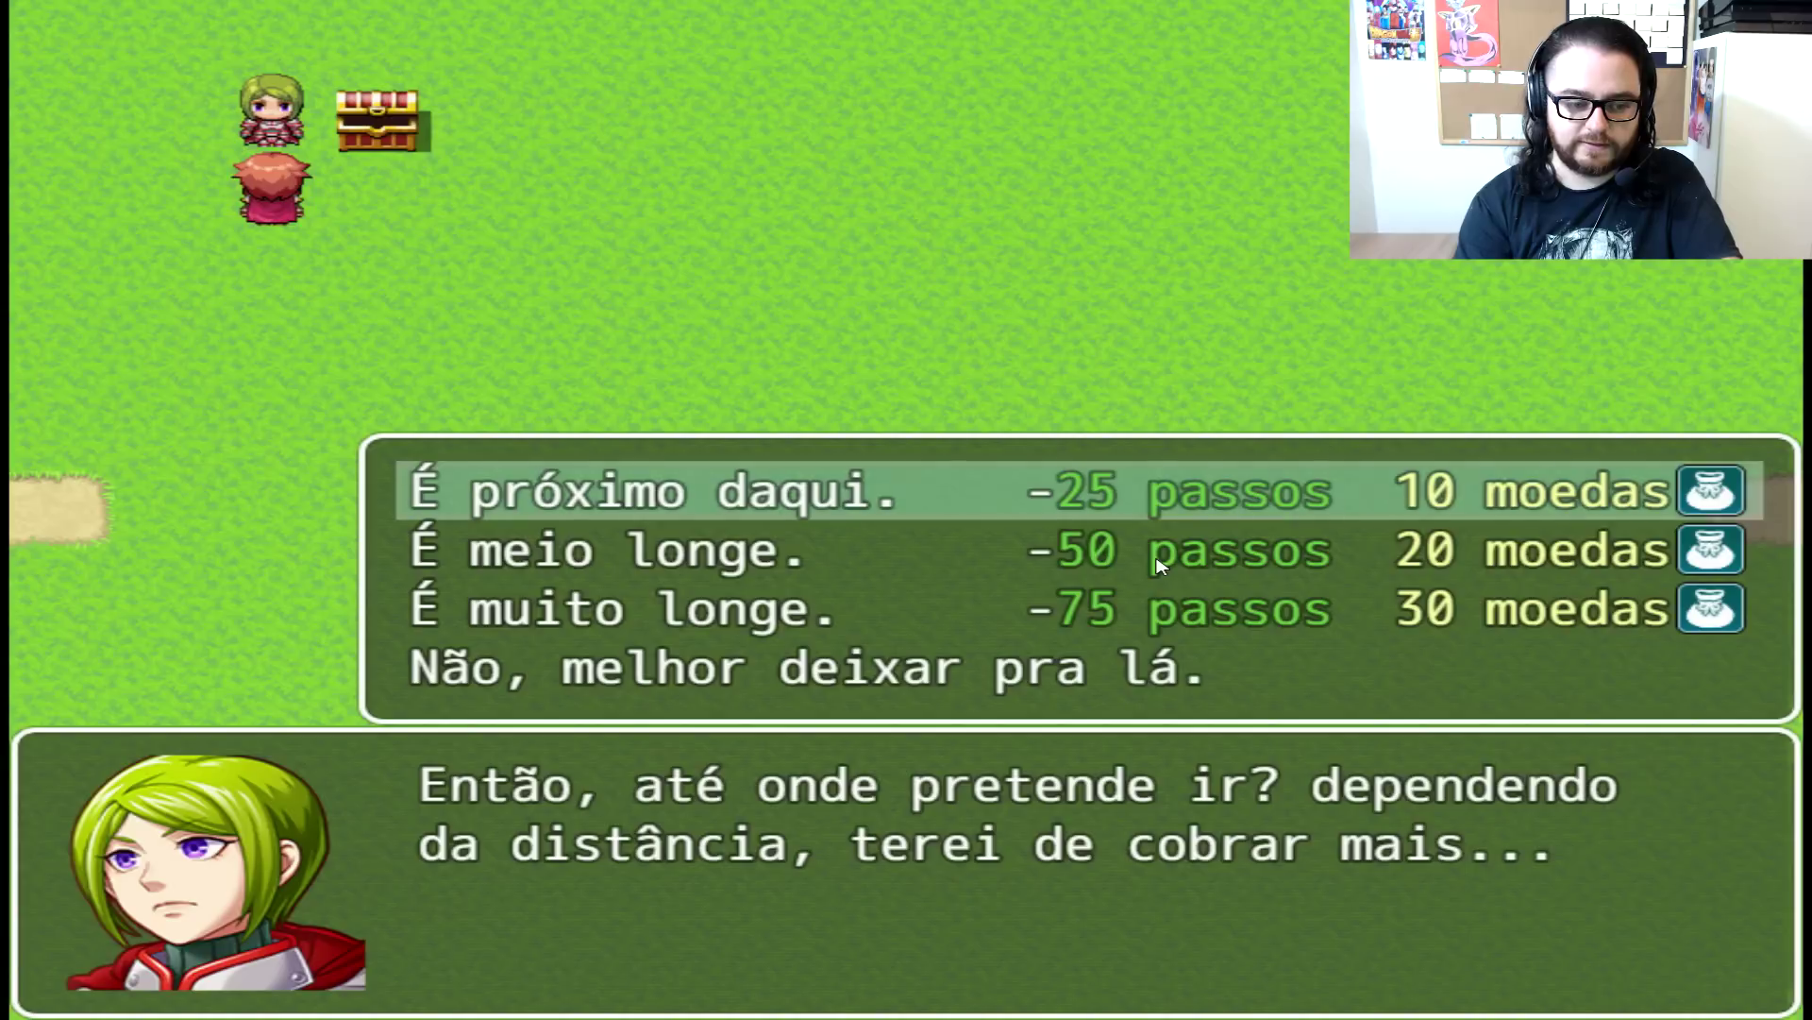
key(Return)
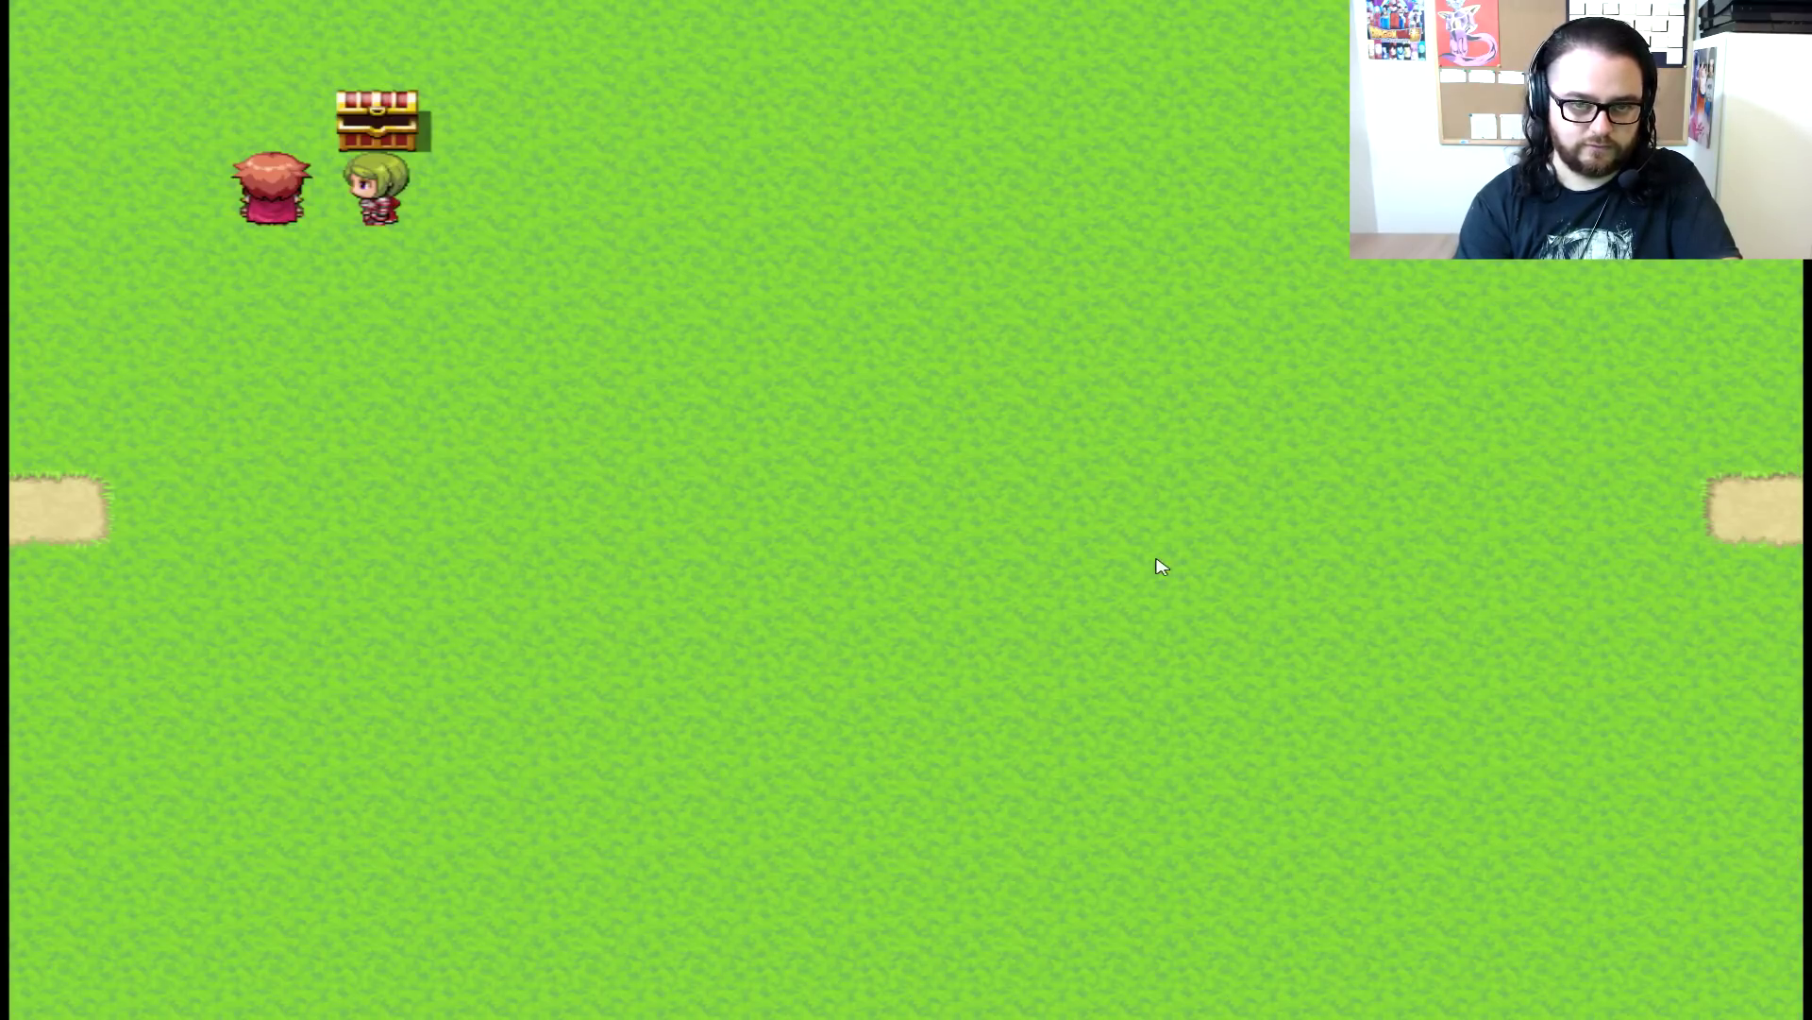
Check the party members and gold in the game menu, and walk around the map with Teresa until her contract runs out
key(Escape)
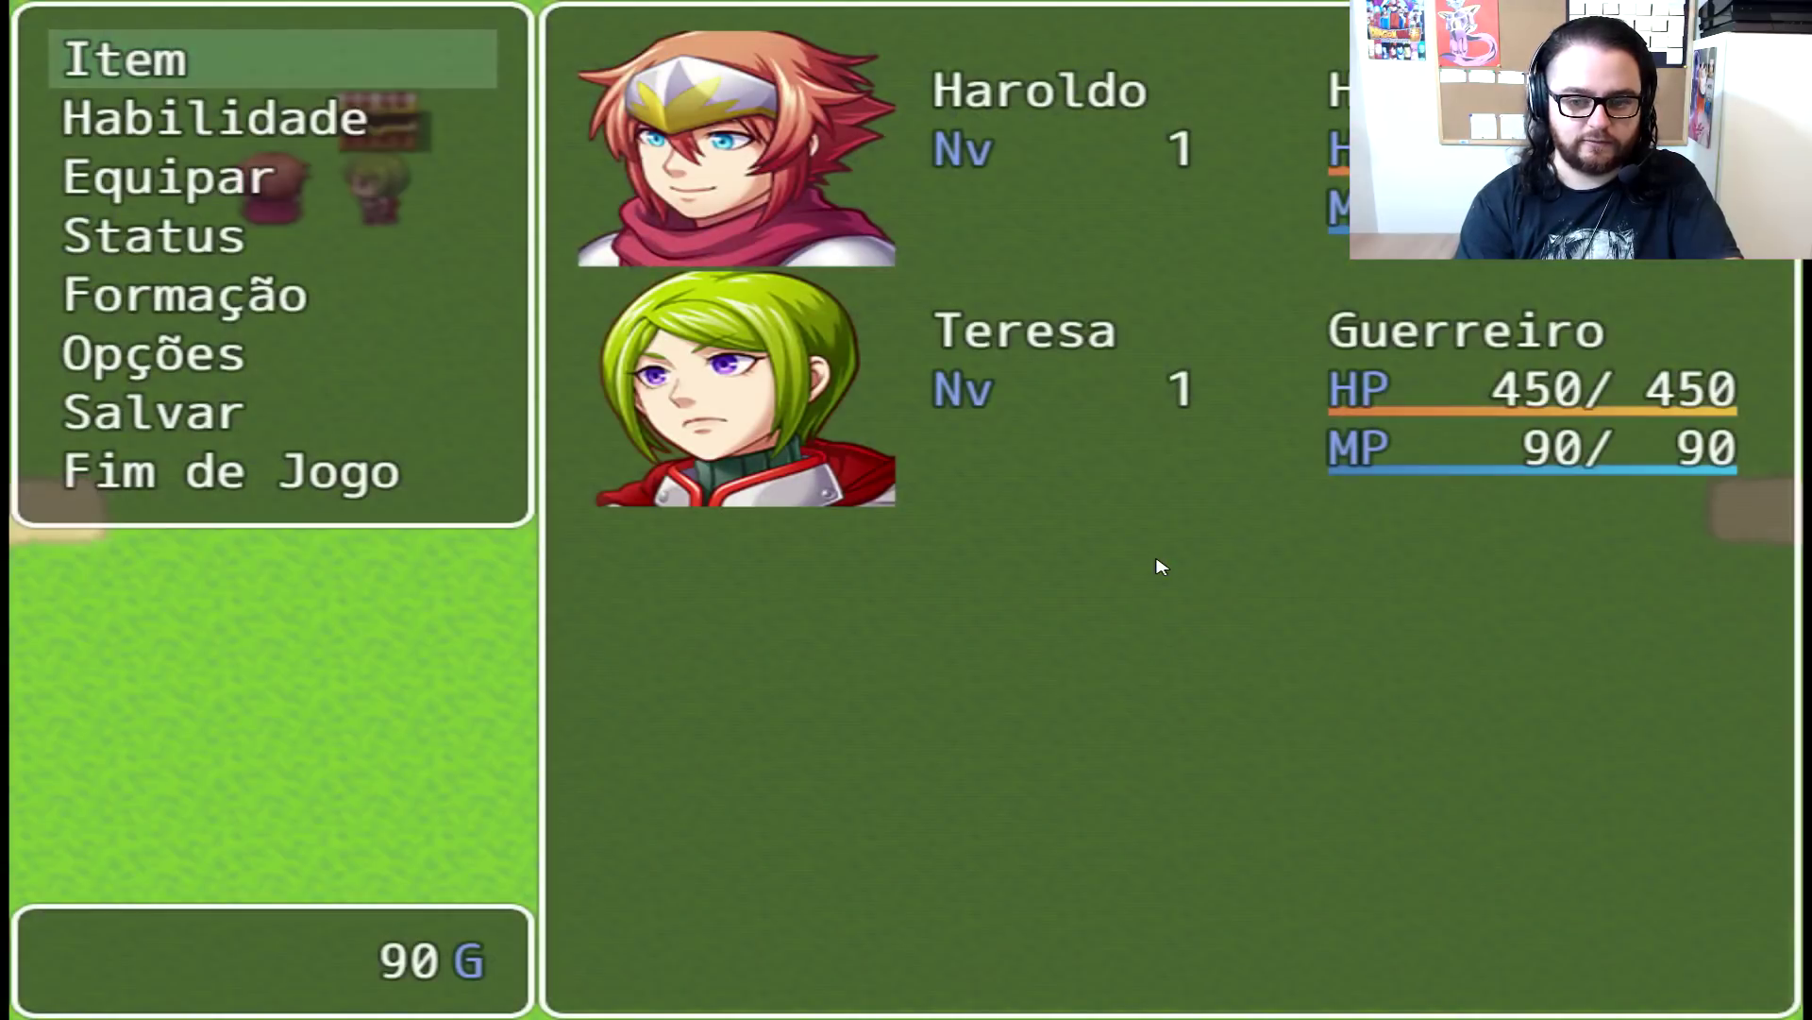
key(Escape)
click(1161, 566)
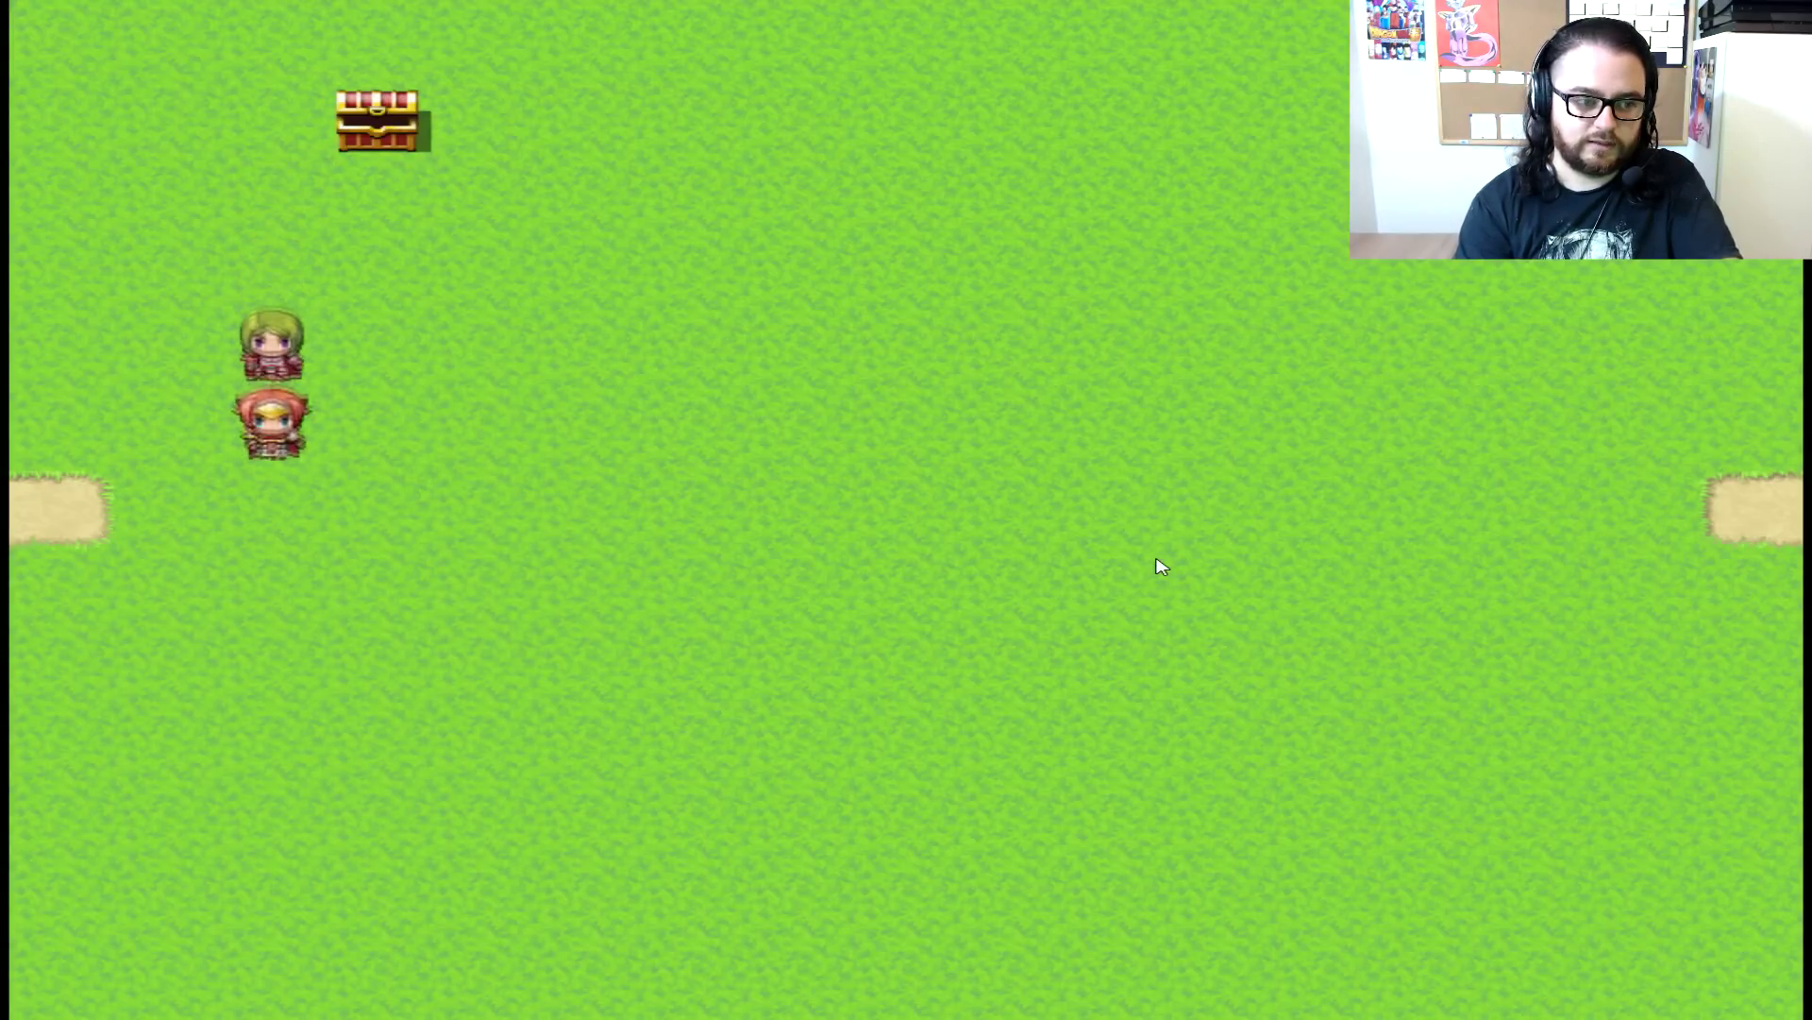
key(Down)
key(Right)
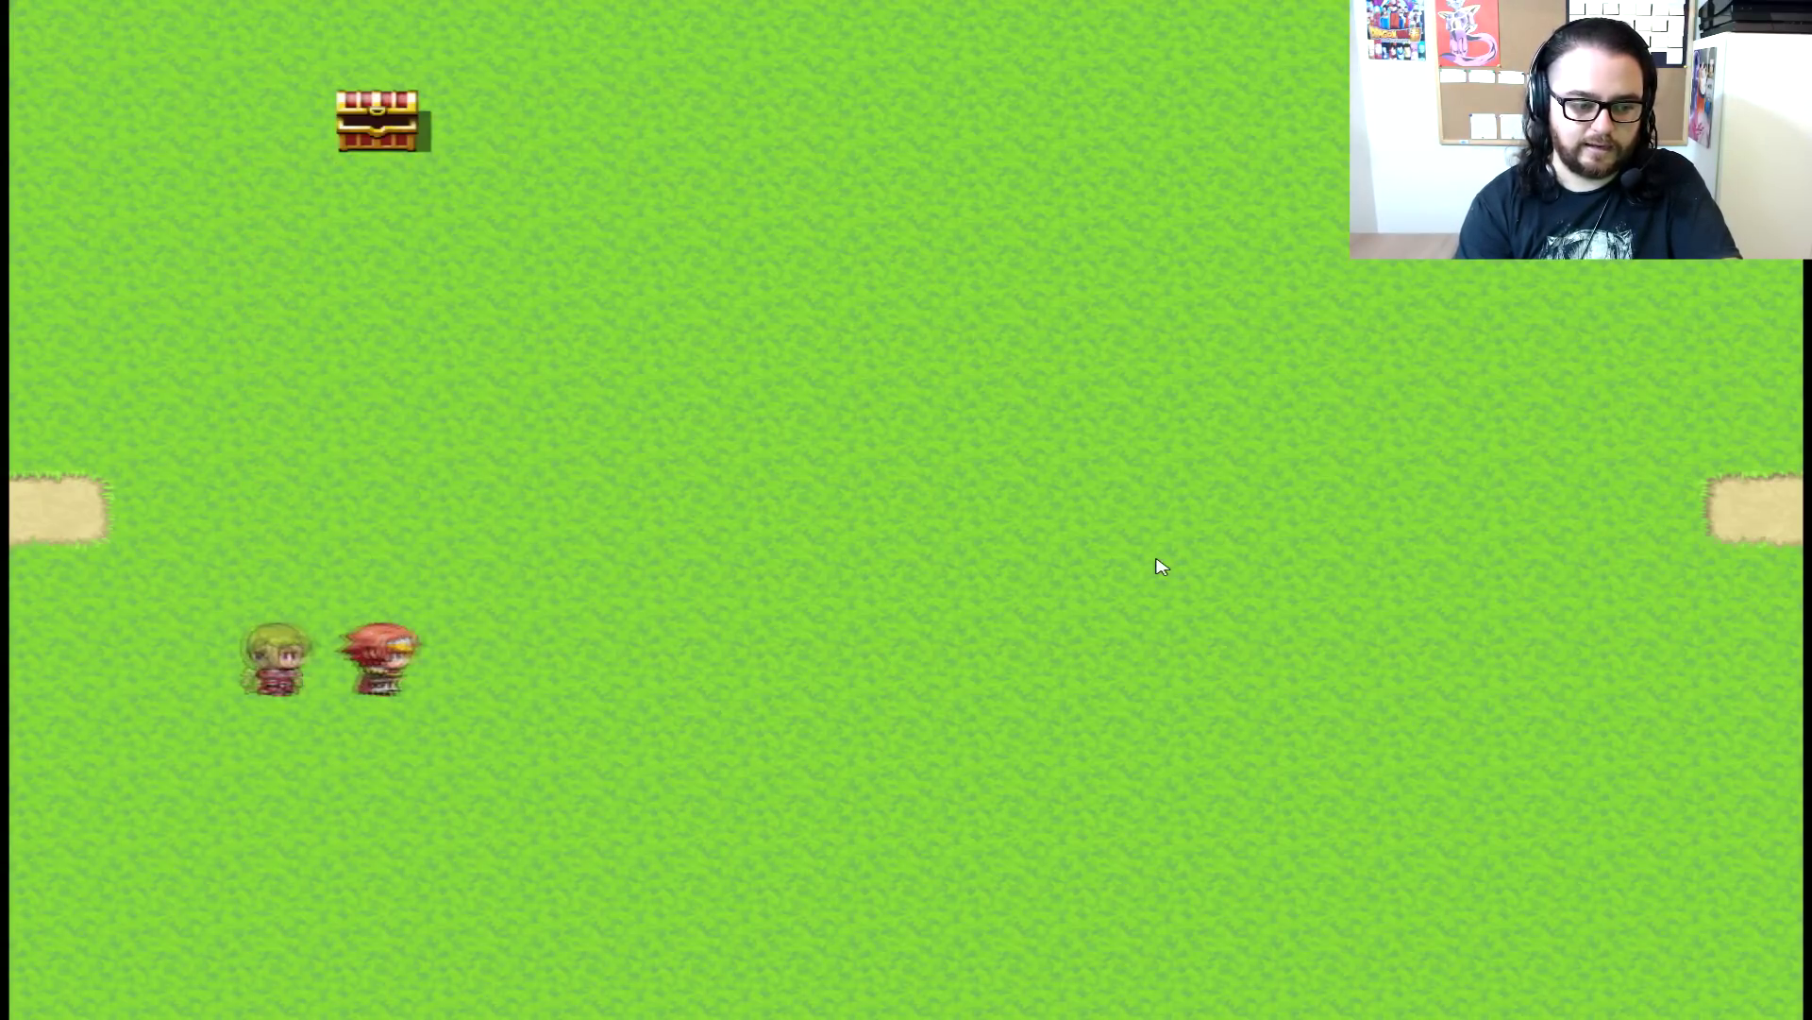
key(Right)
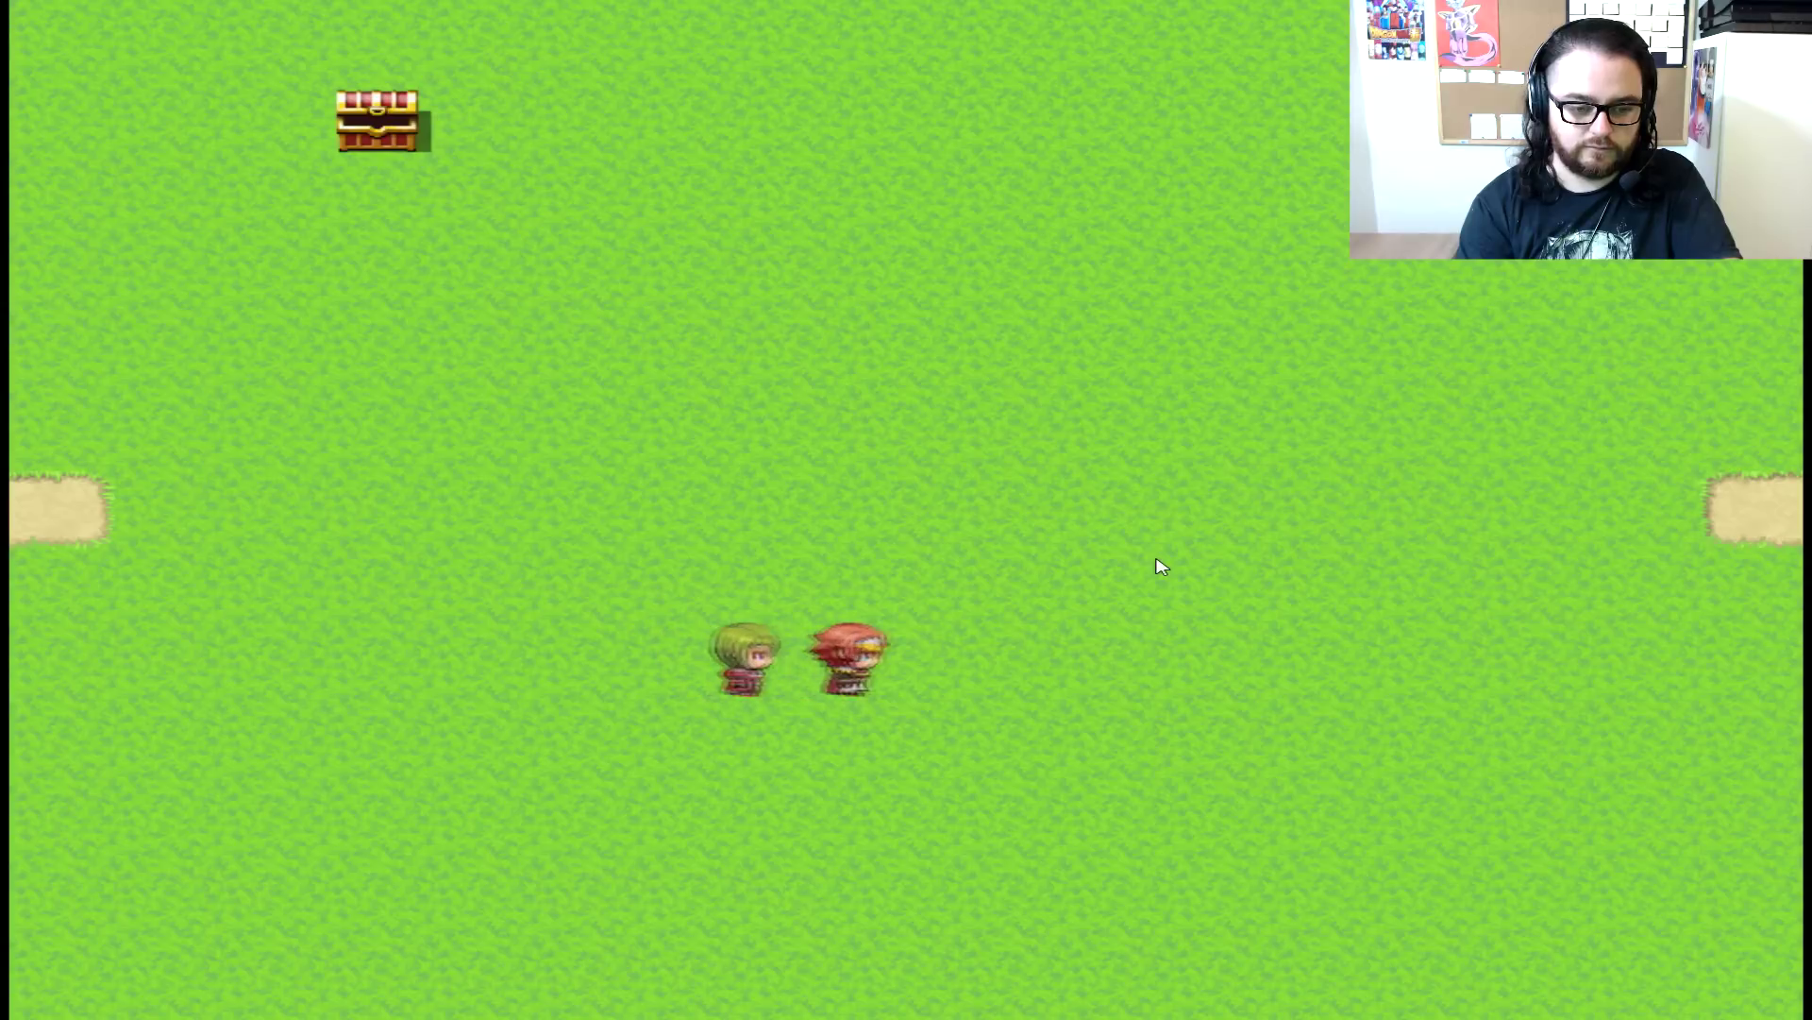
key(Up)
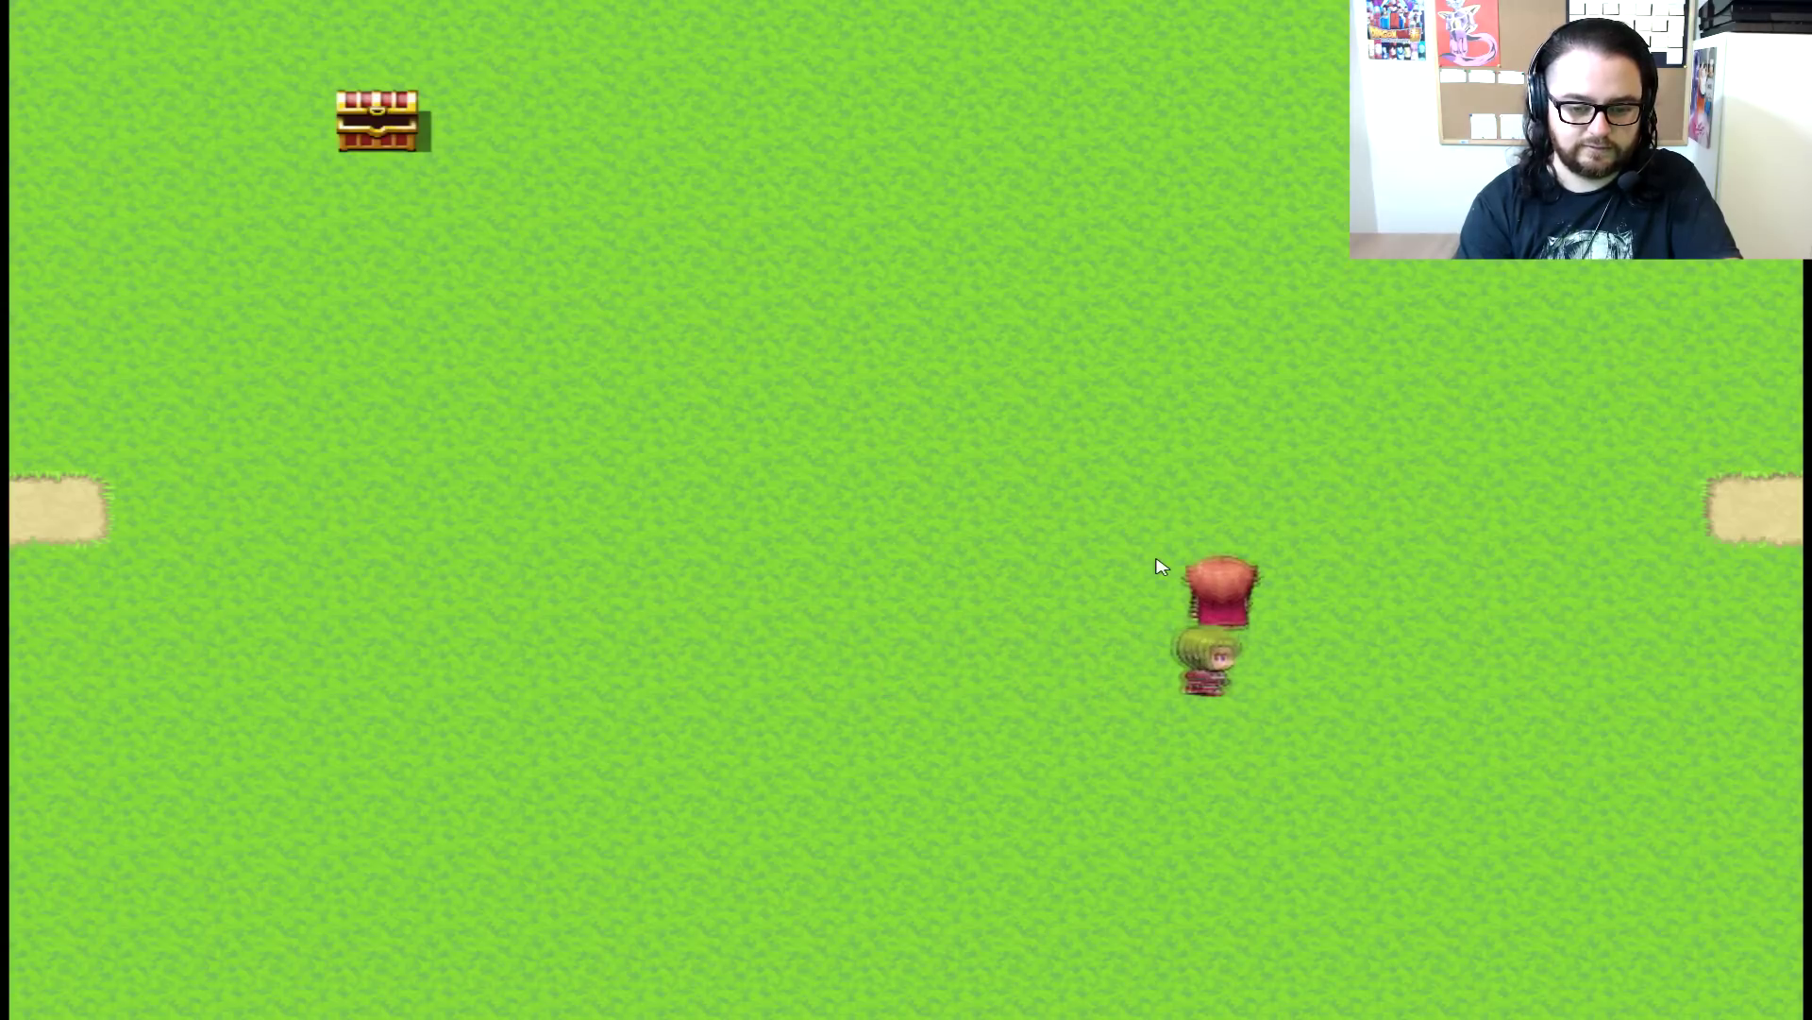
key(Up)
key(Left)
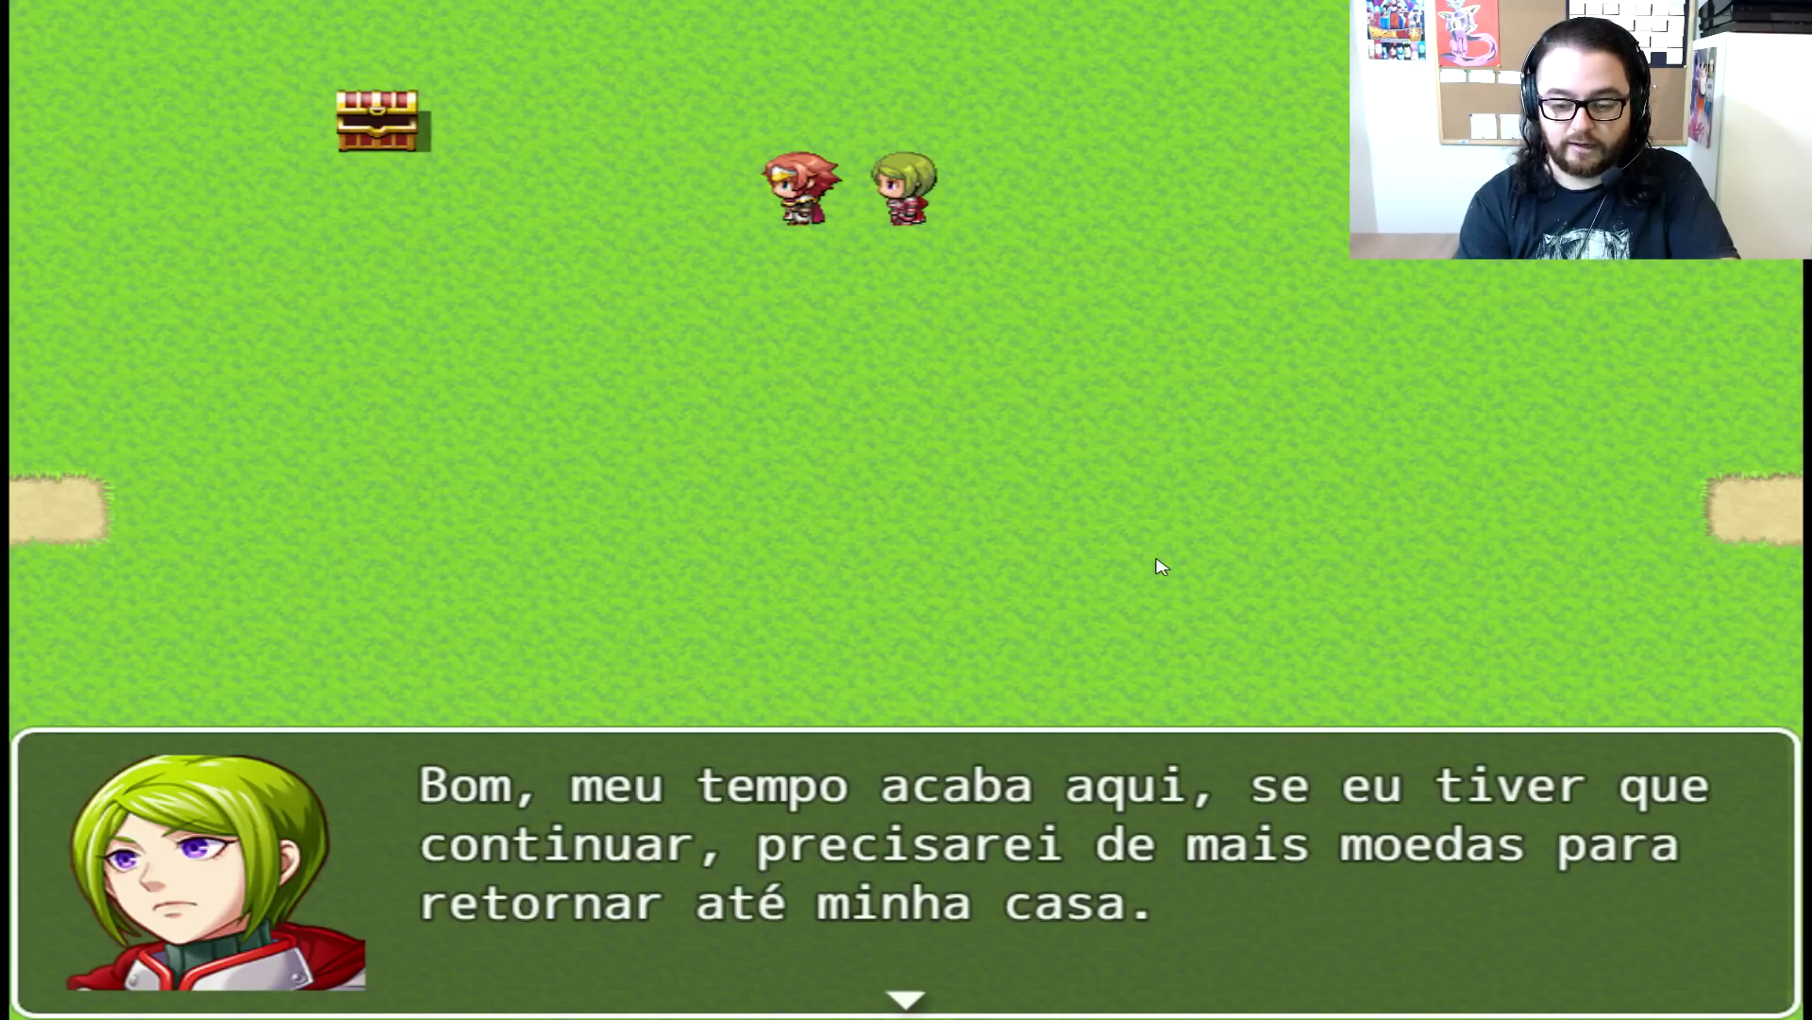
Accept renewing Teresa's contract with Sim, compare the distance options, and choose the 25-step option for 10 moedas
key(Return)
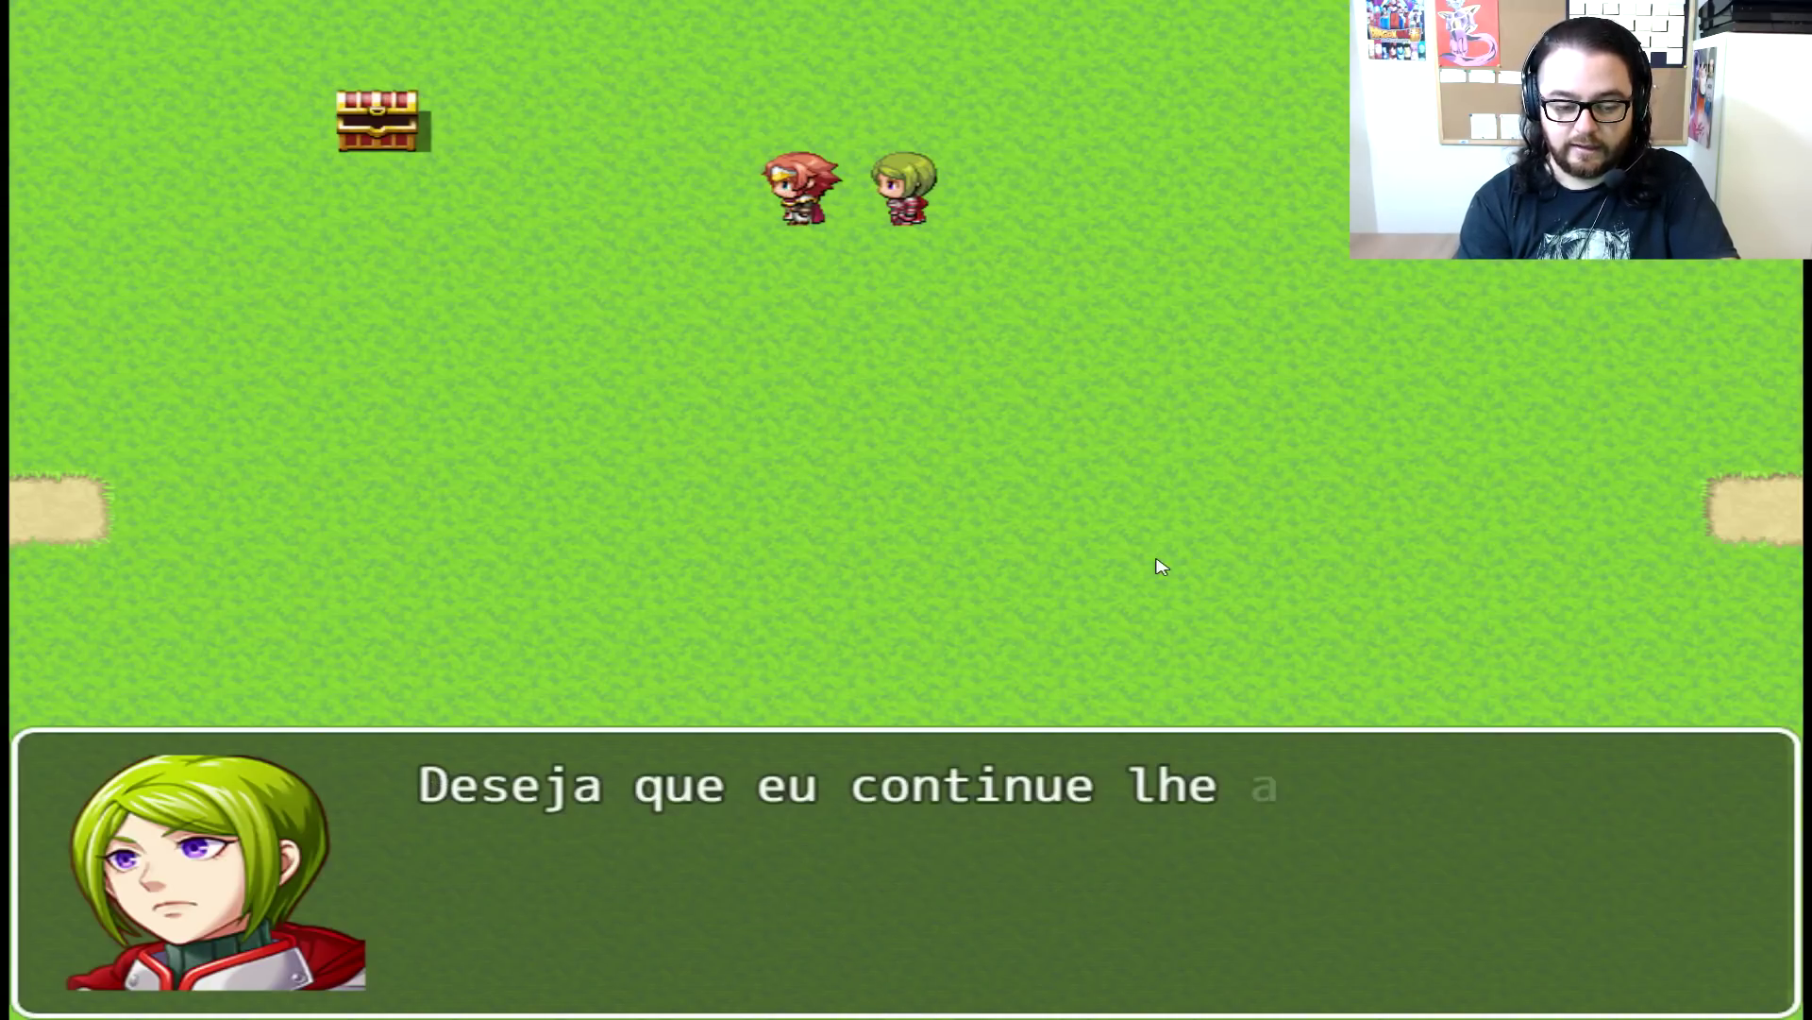
key(Down)
key(Up)
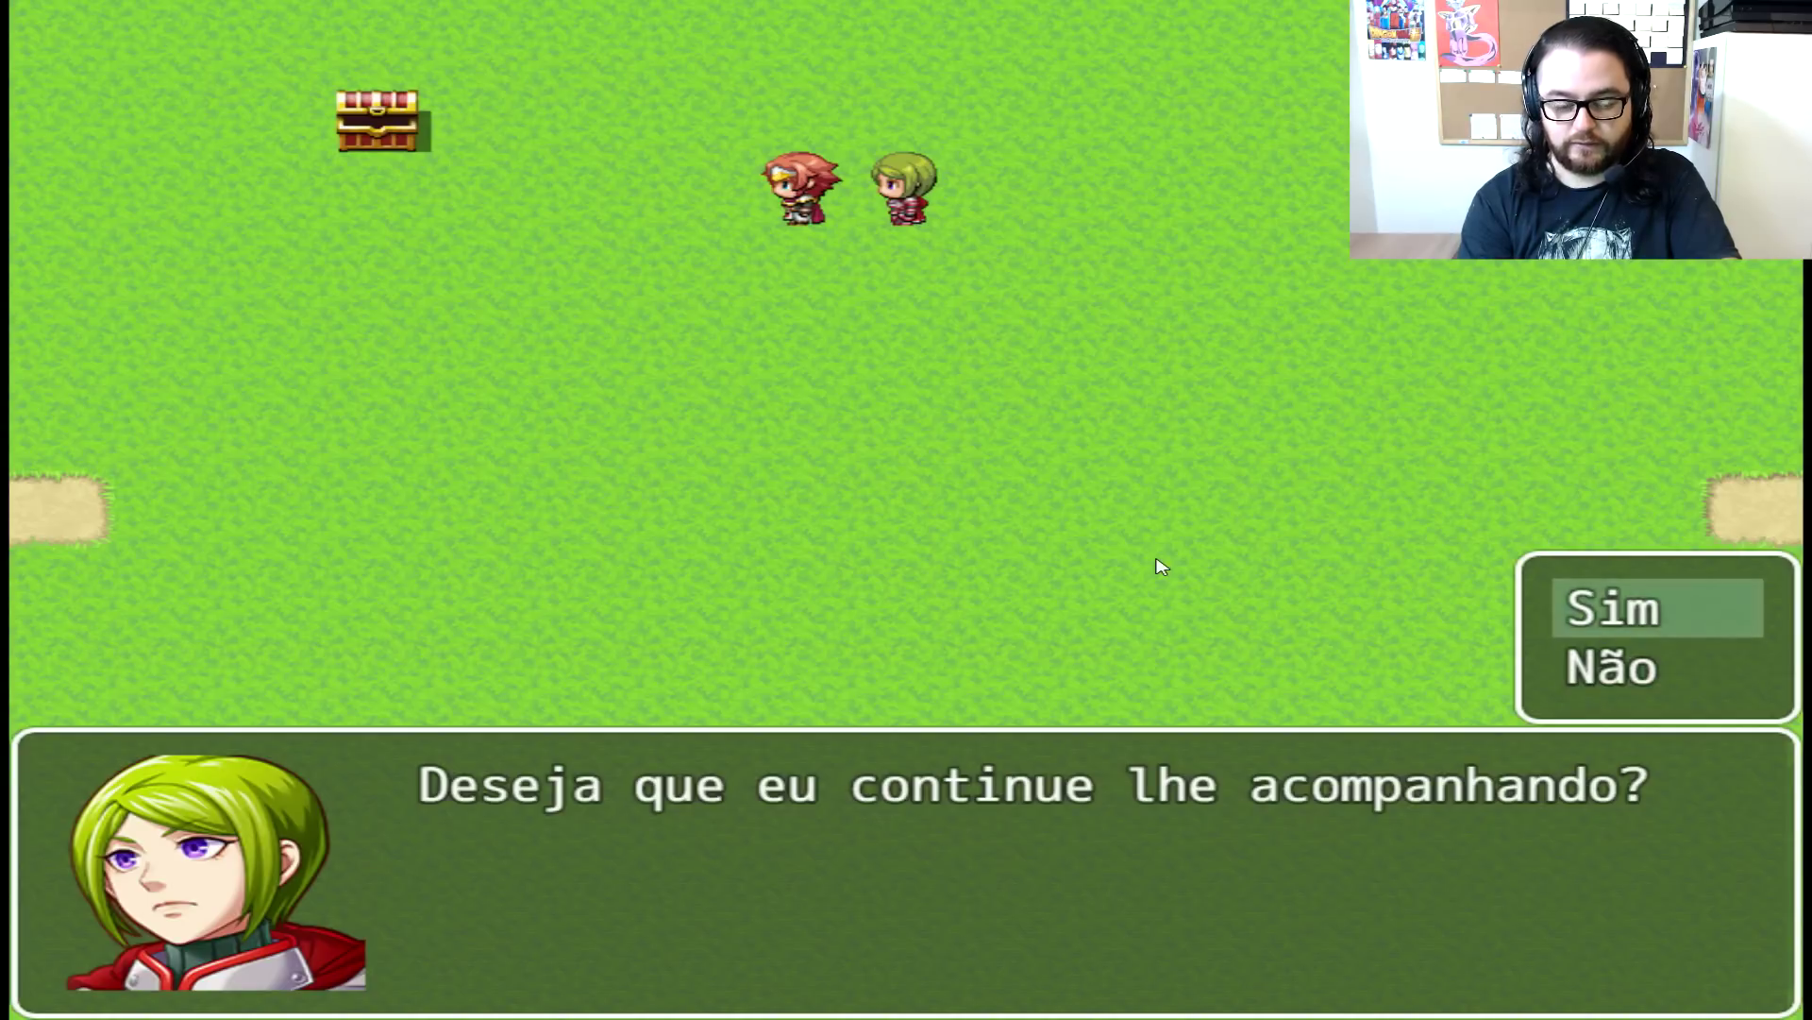
key(Return)
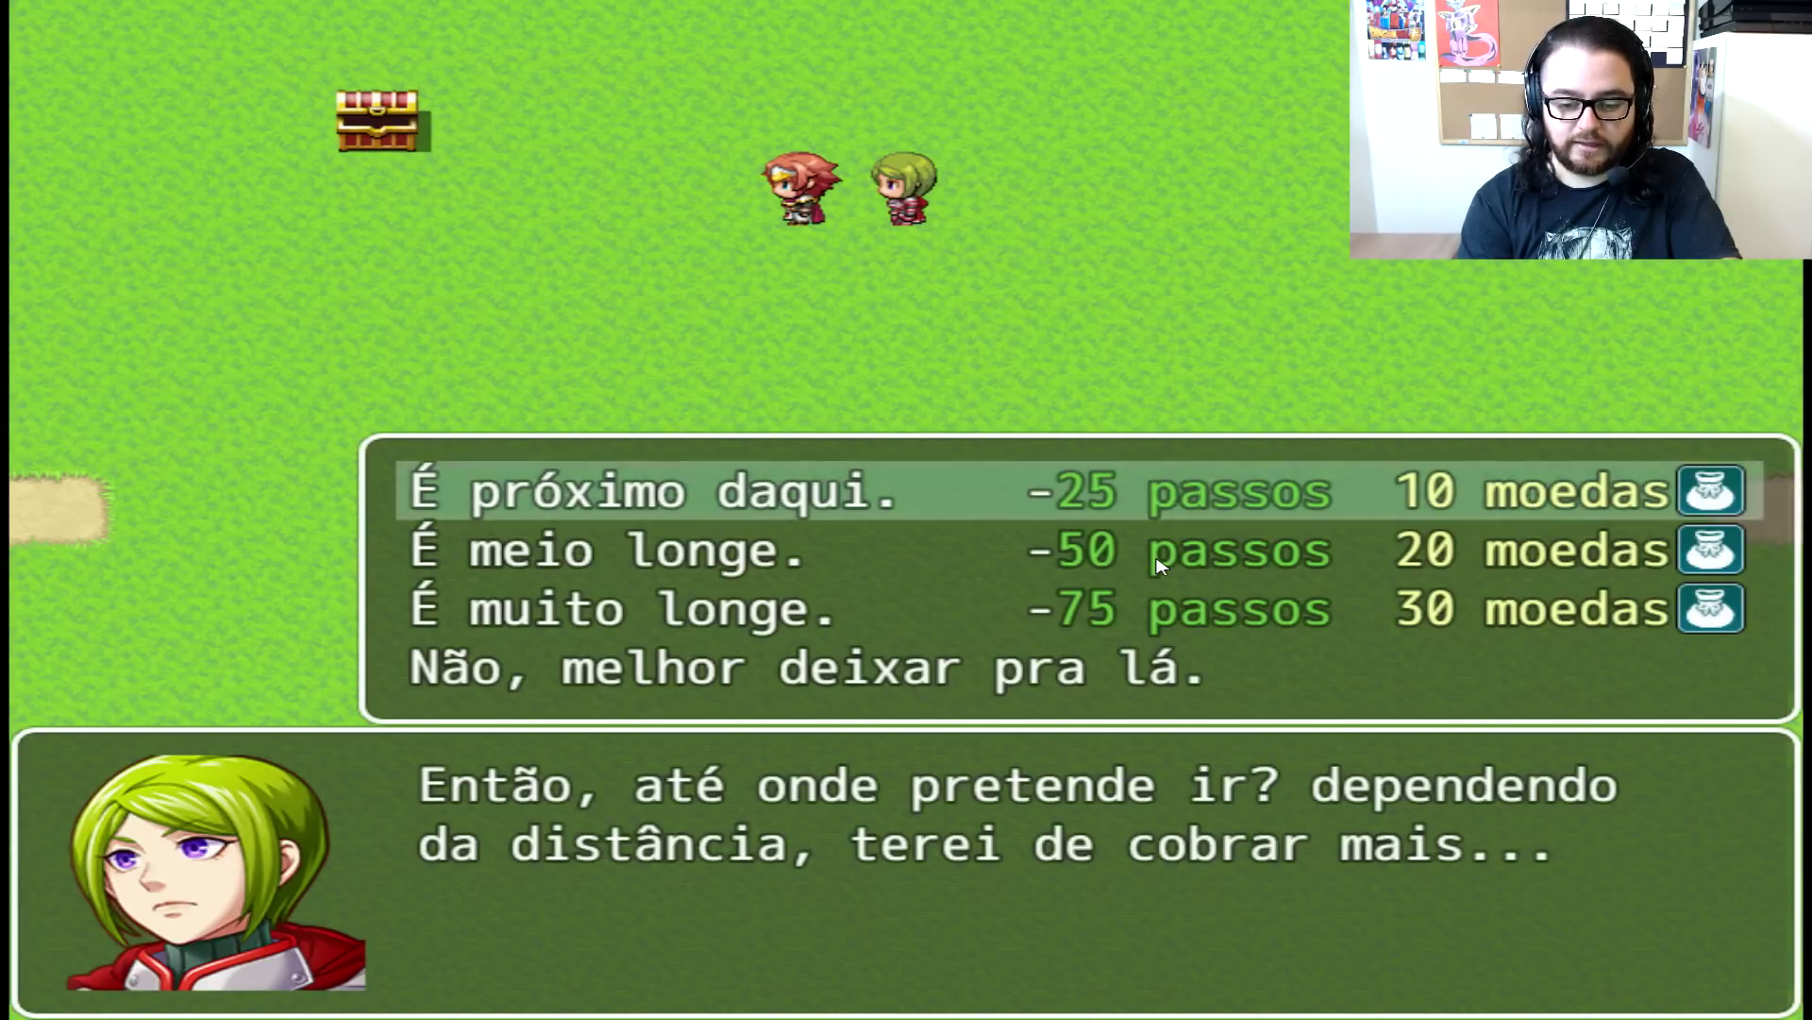
key(Down)
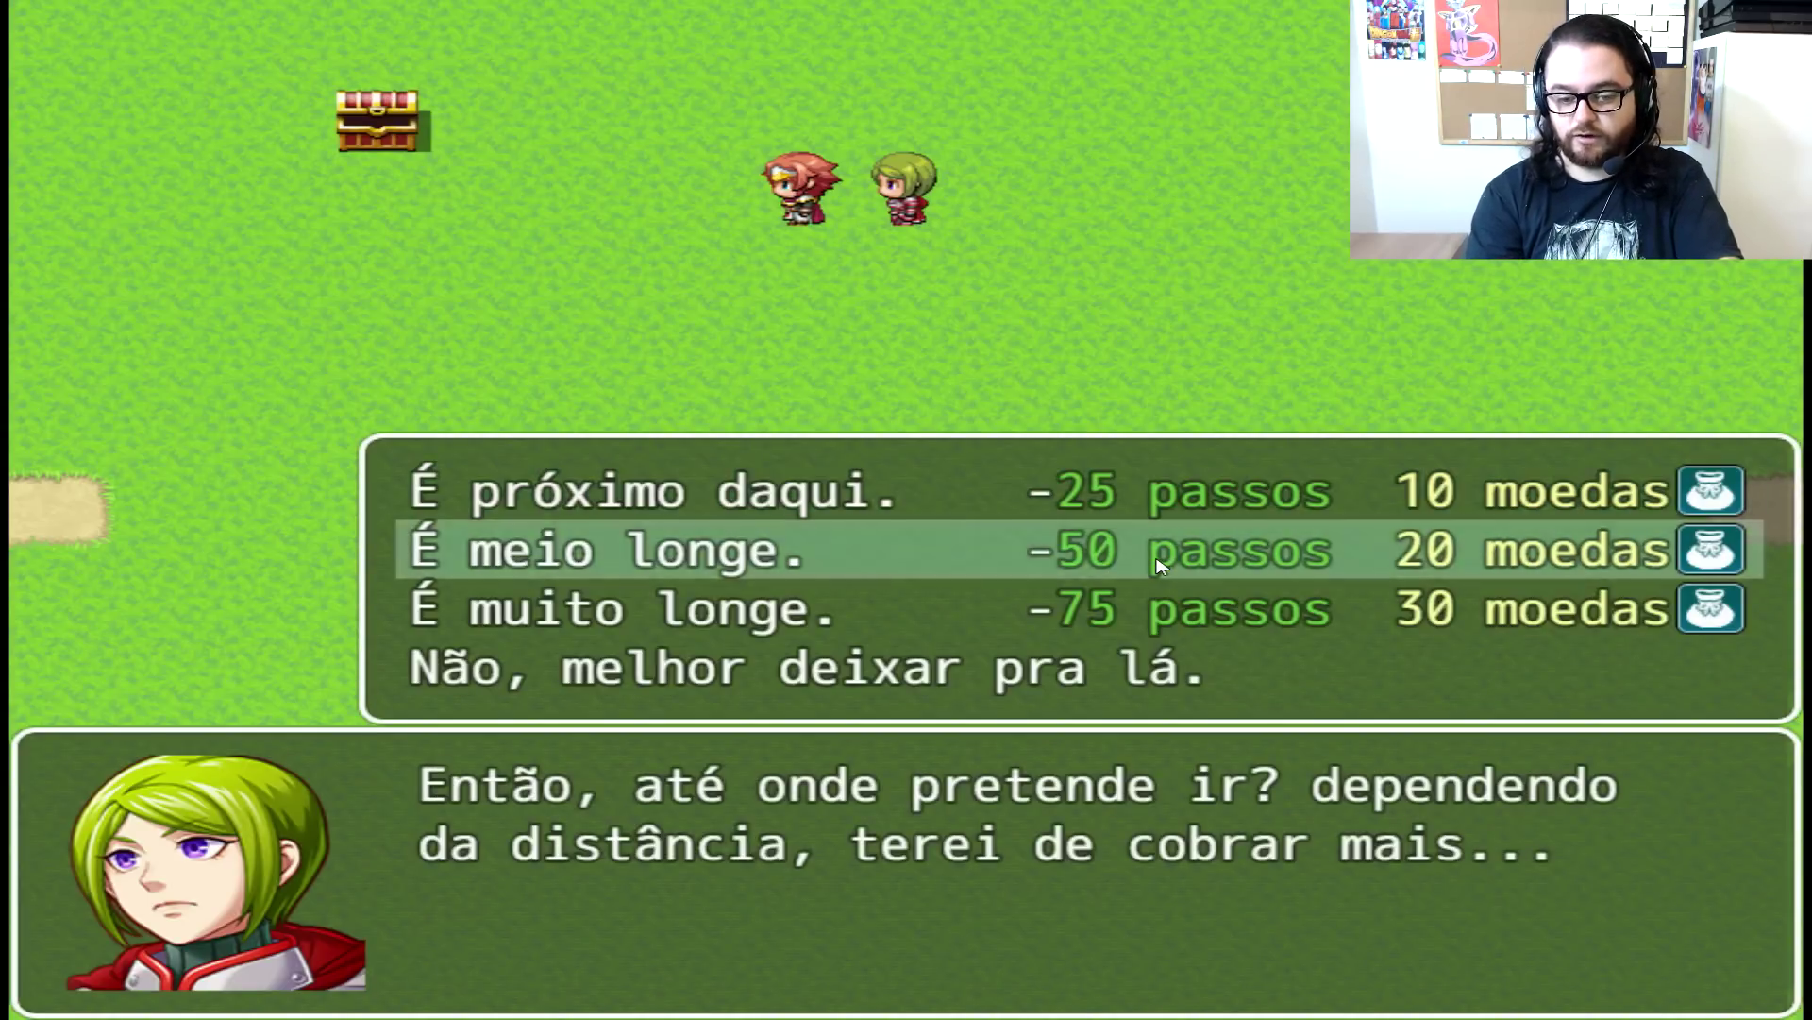
key(Down)
key(Up)
key(Down)
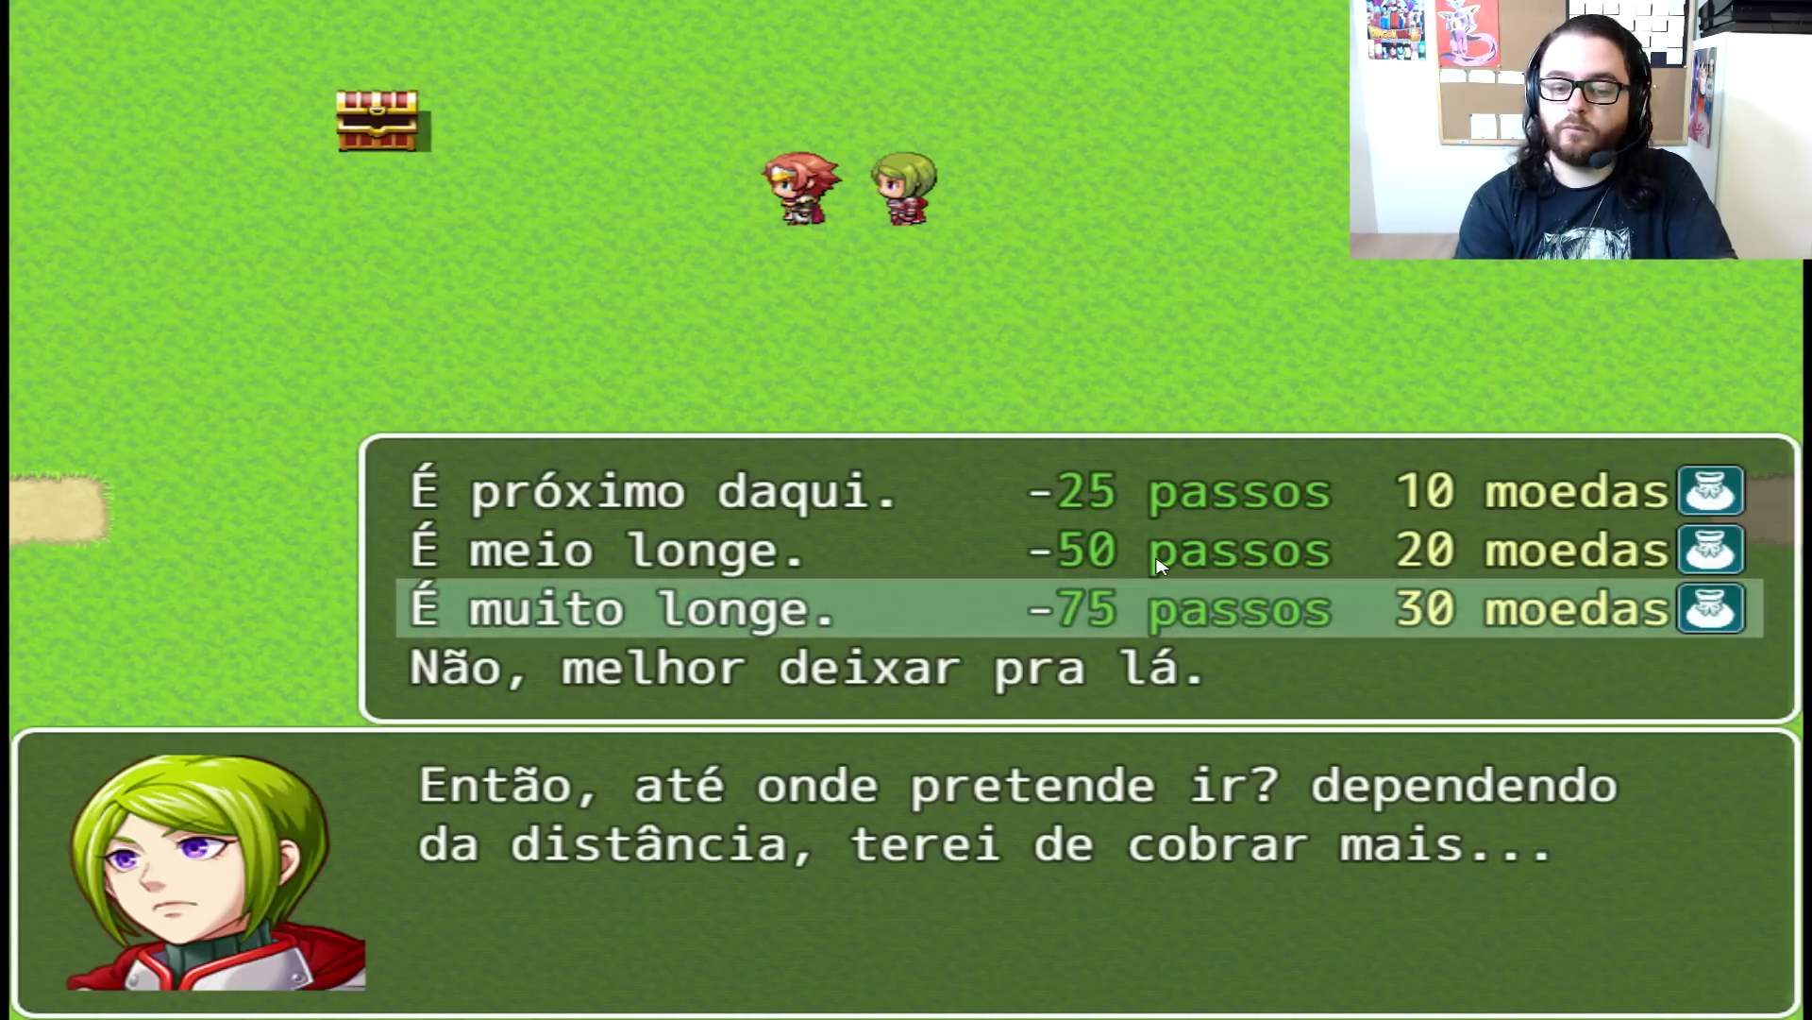
key(Up)
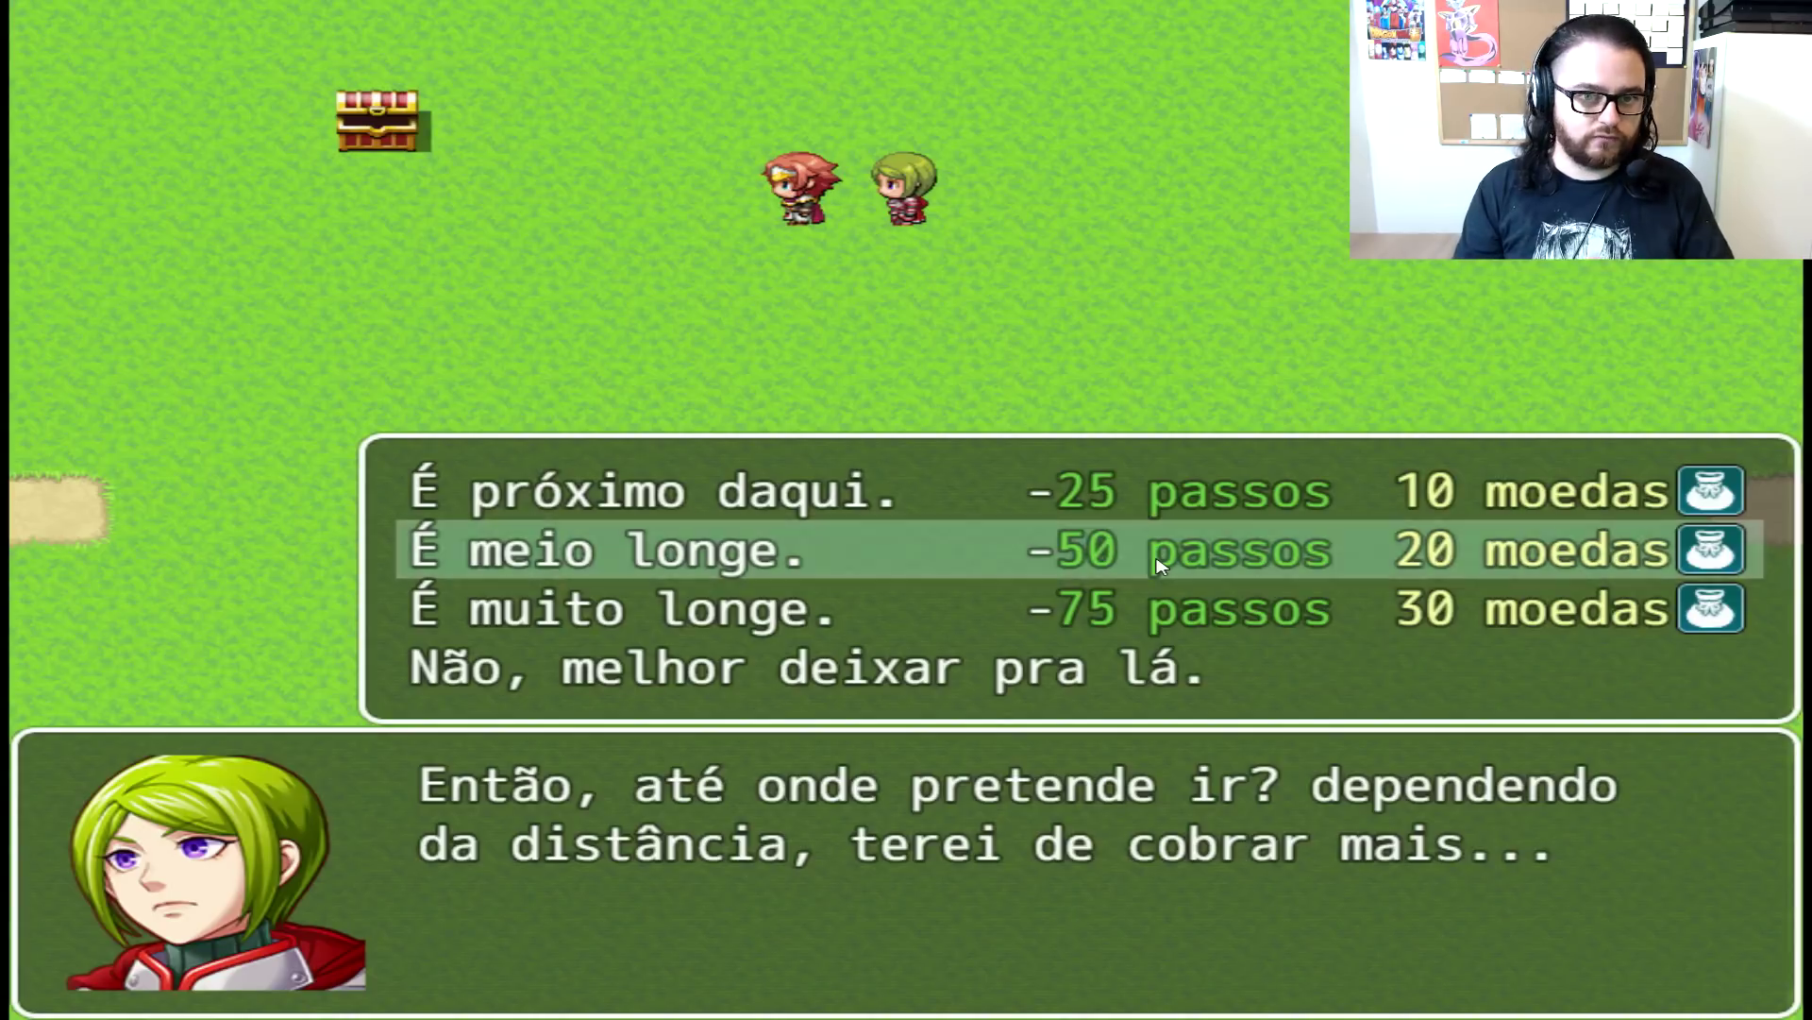
key(Up)
key(Return)
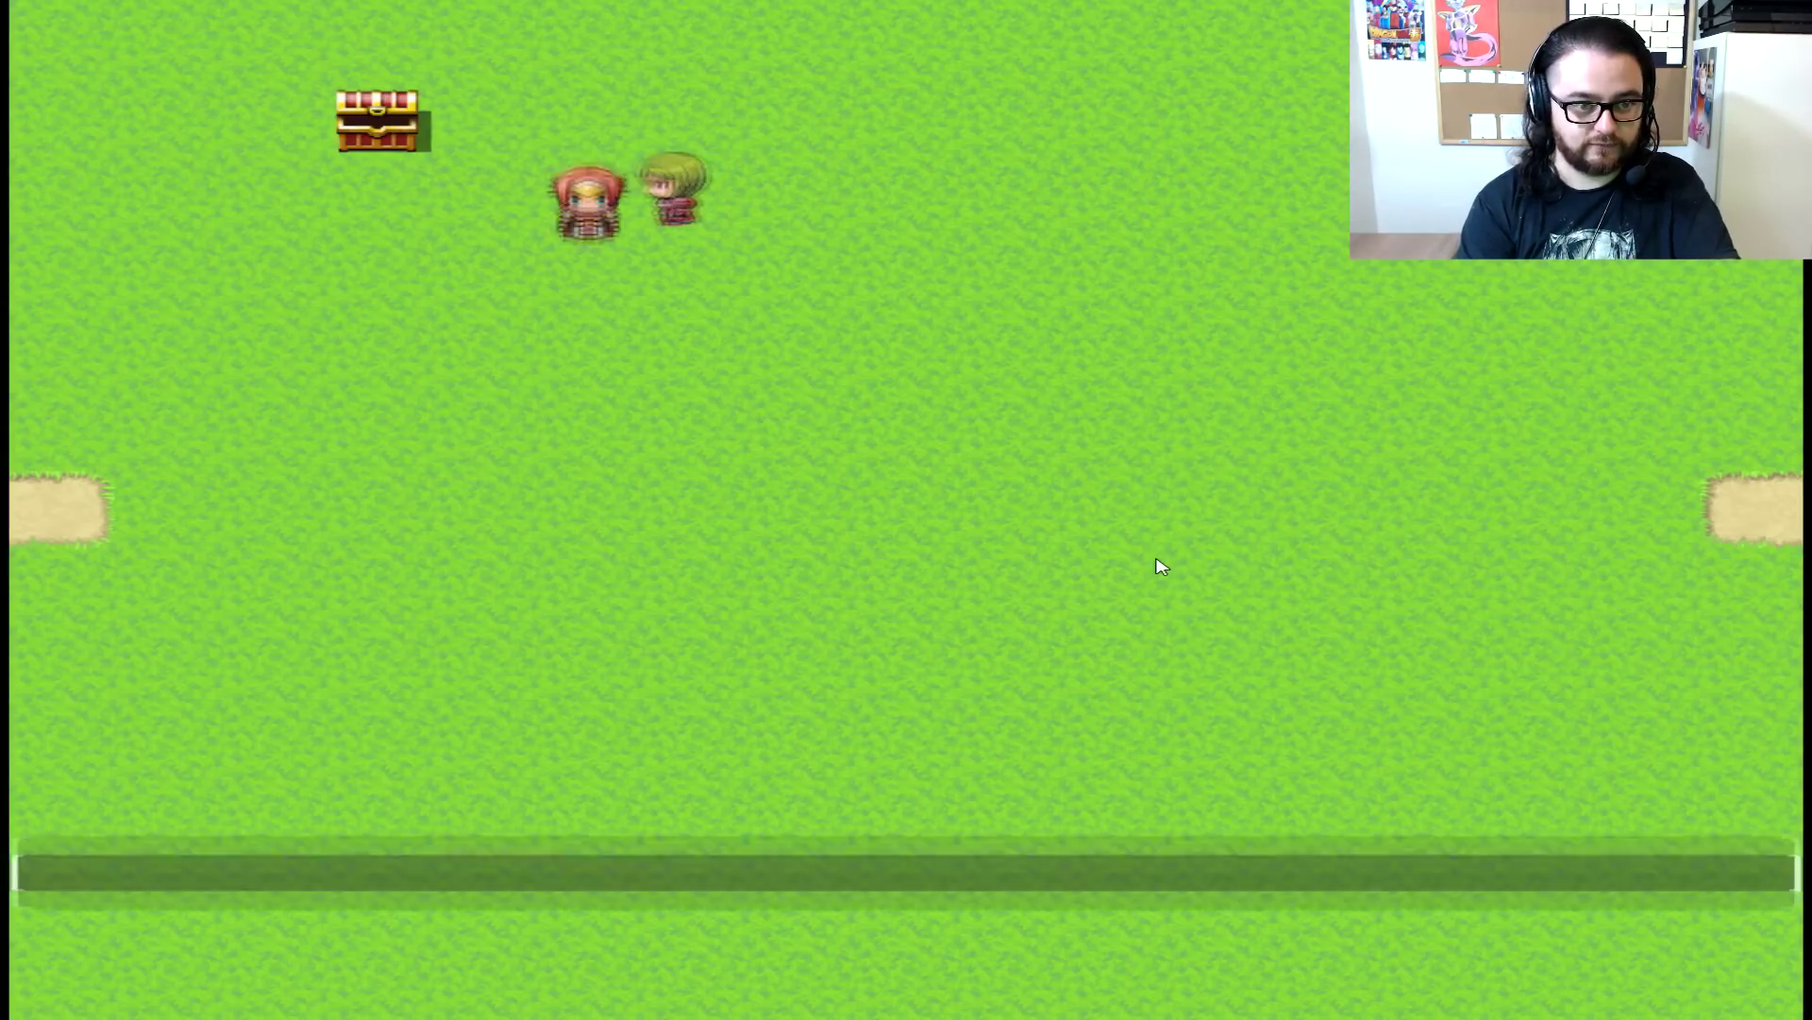
Once Teresa's renewed contract runs out, decline another renewal with Não and close her farewell message
key(Return)
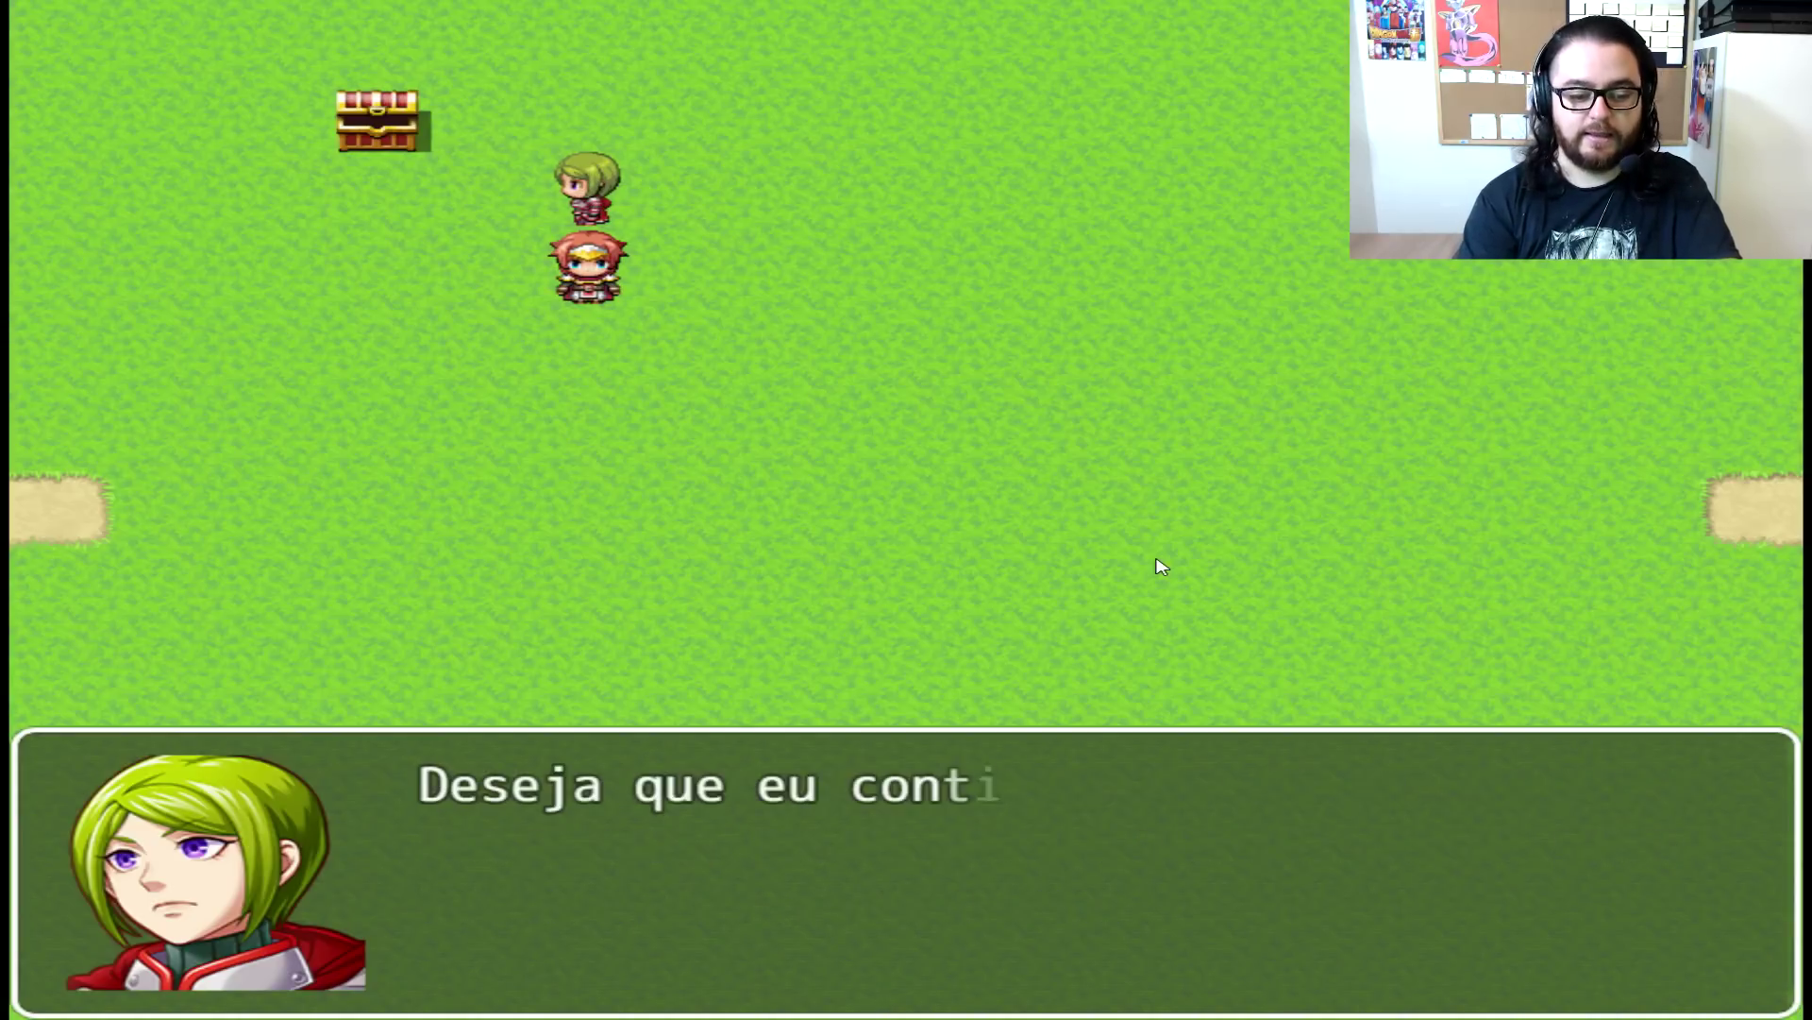
key(Down)
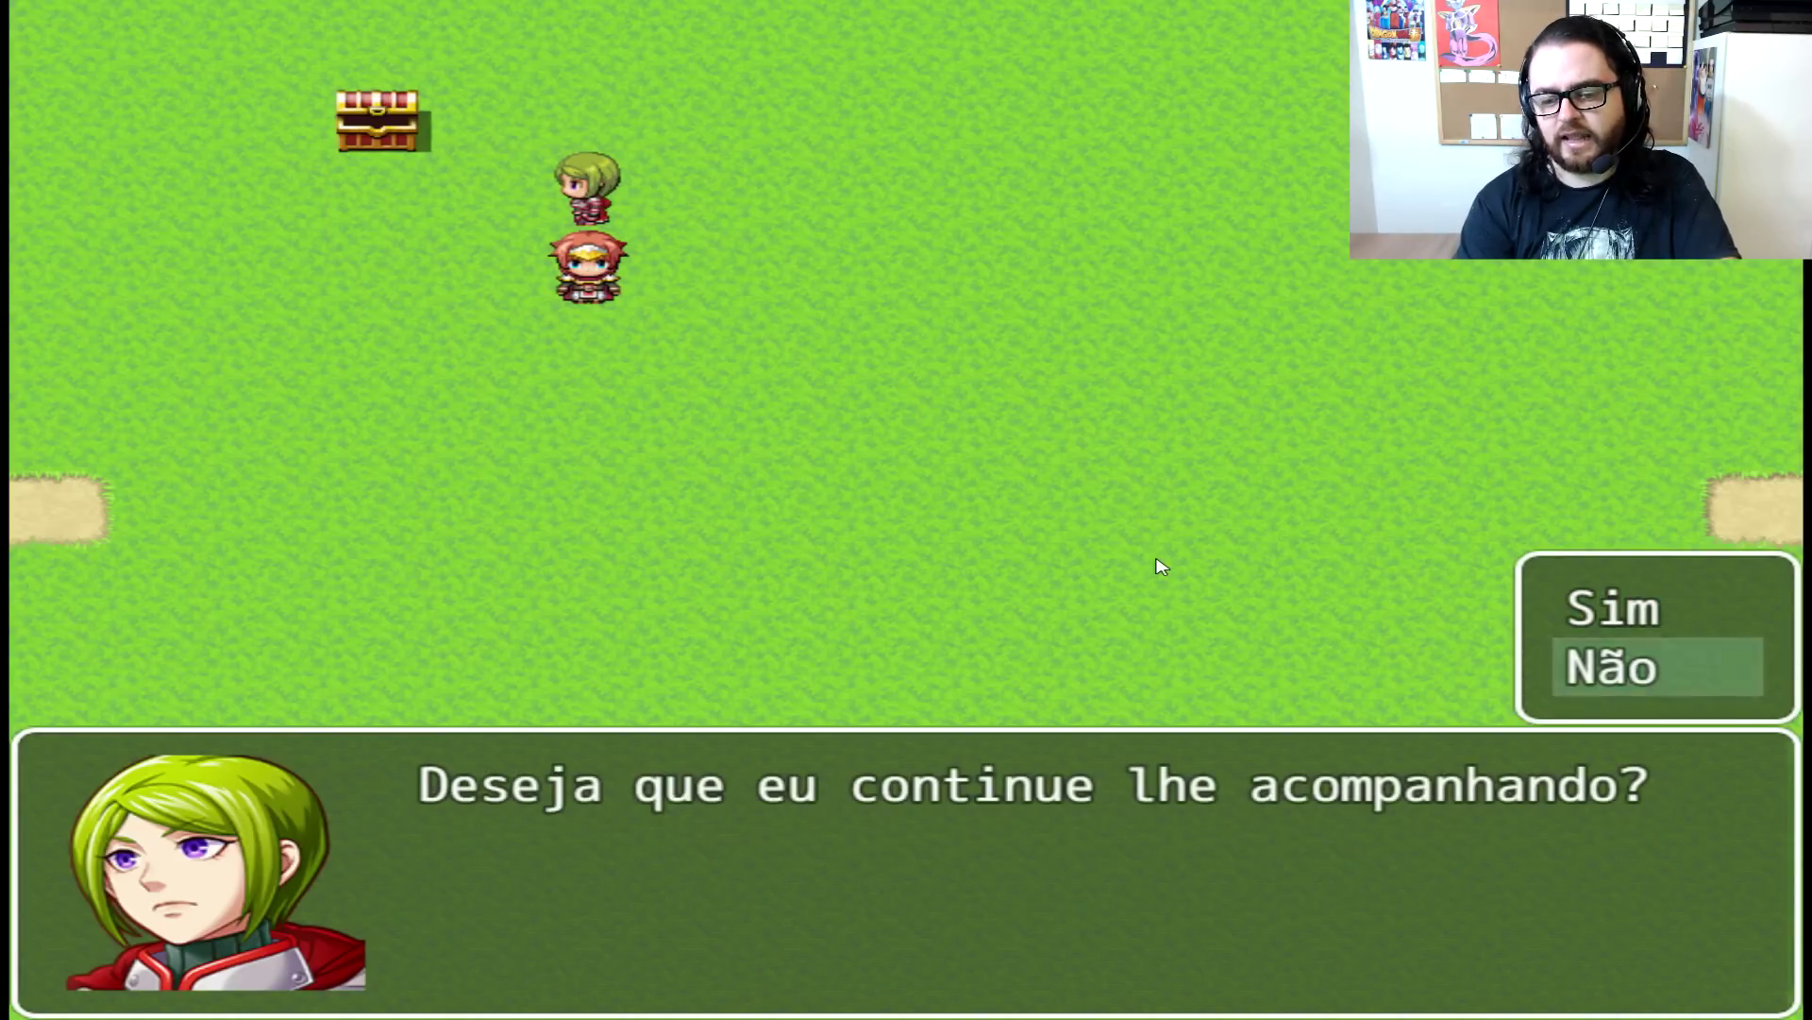
key(Return)
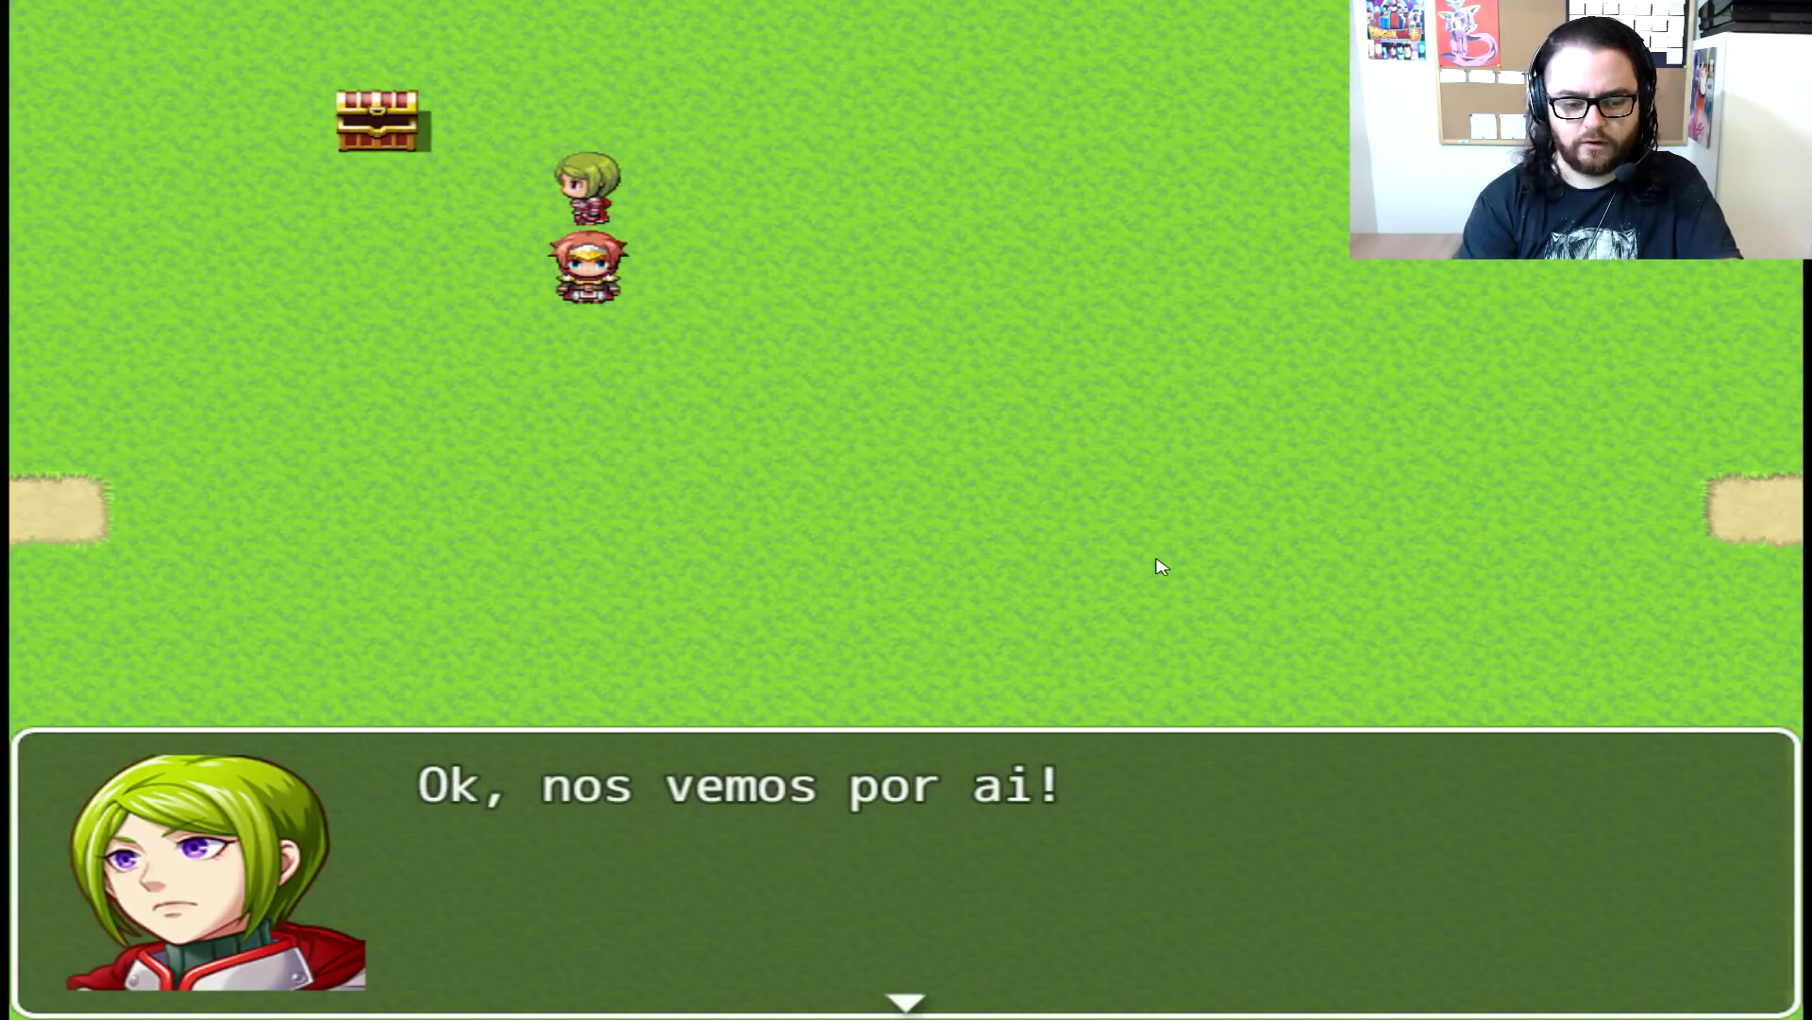
key(Return)
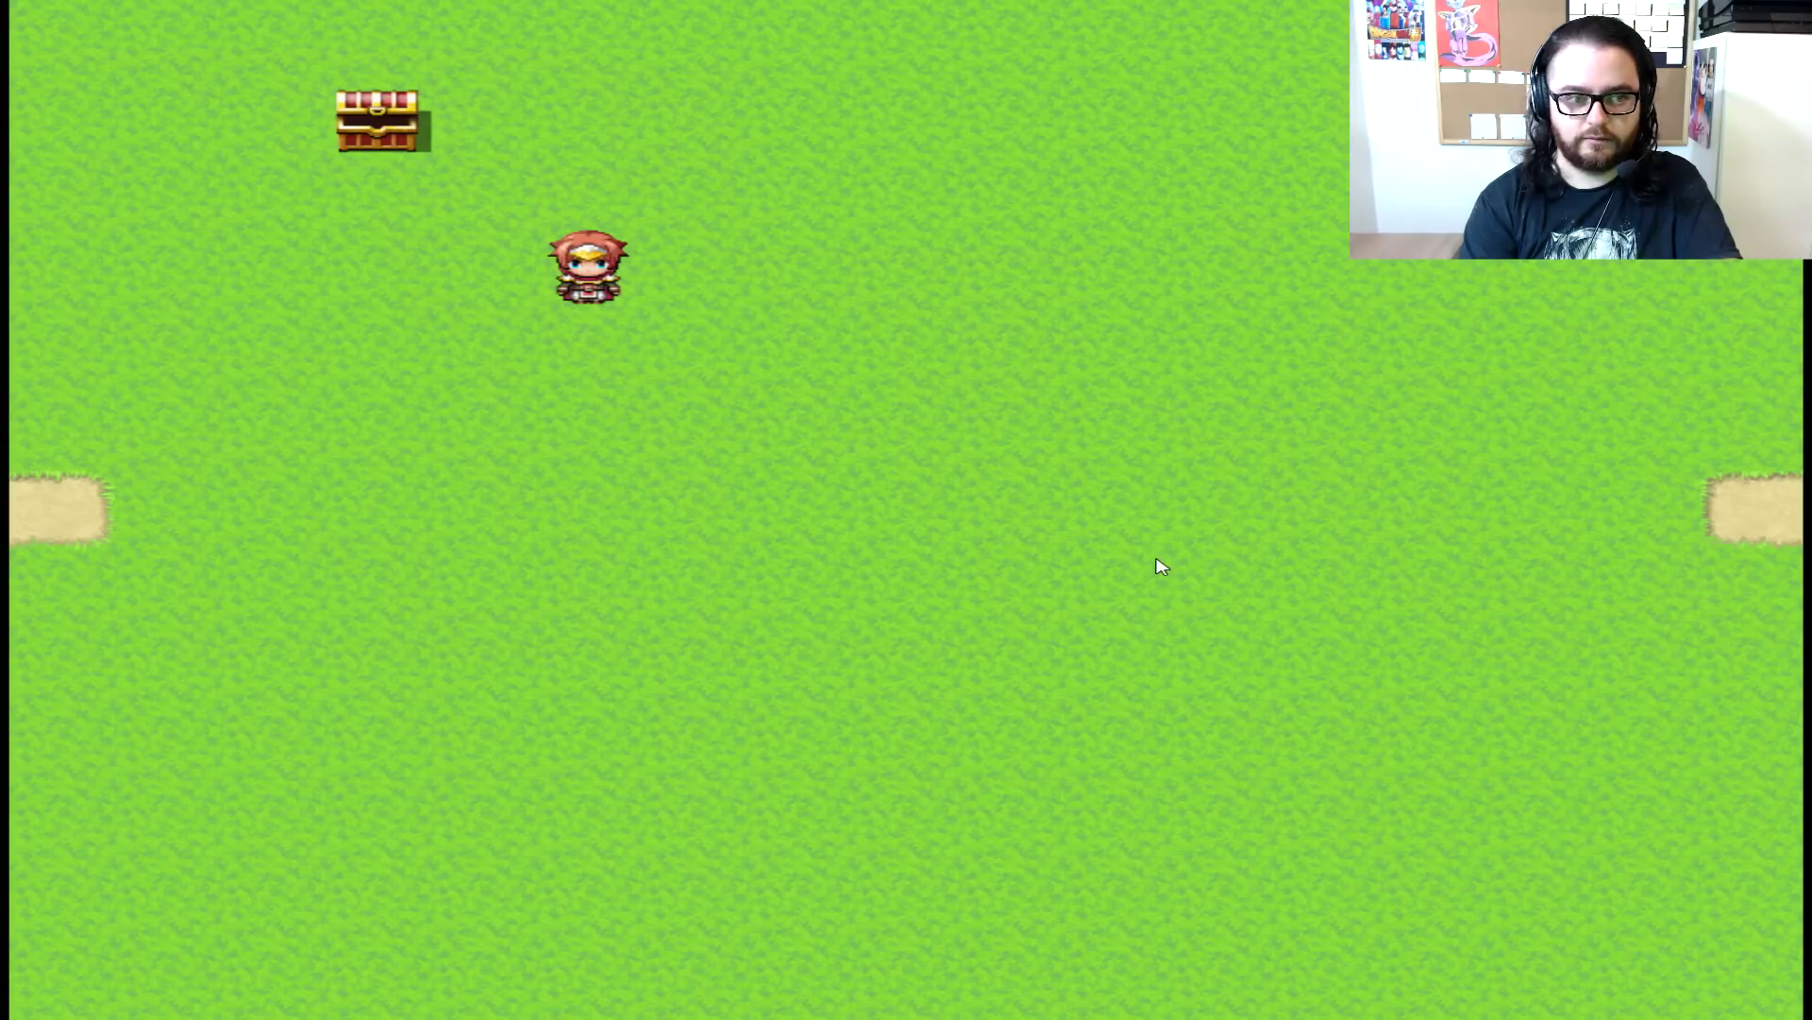
Walk the hero around the map and past the chest to check whether Teresa has returned to her spot, and end the playtest
key(Right)
key(Left)
key(Up)
key(Right)
key(Left)
key(Down)
key(Right)
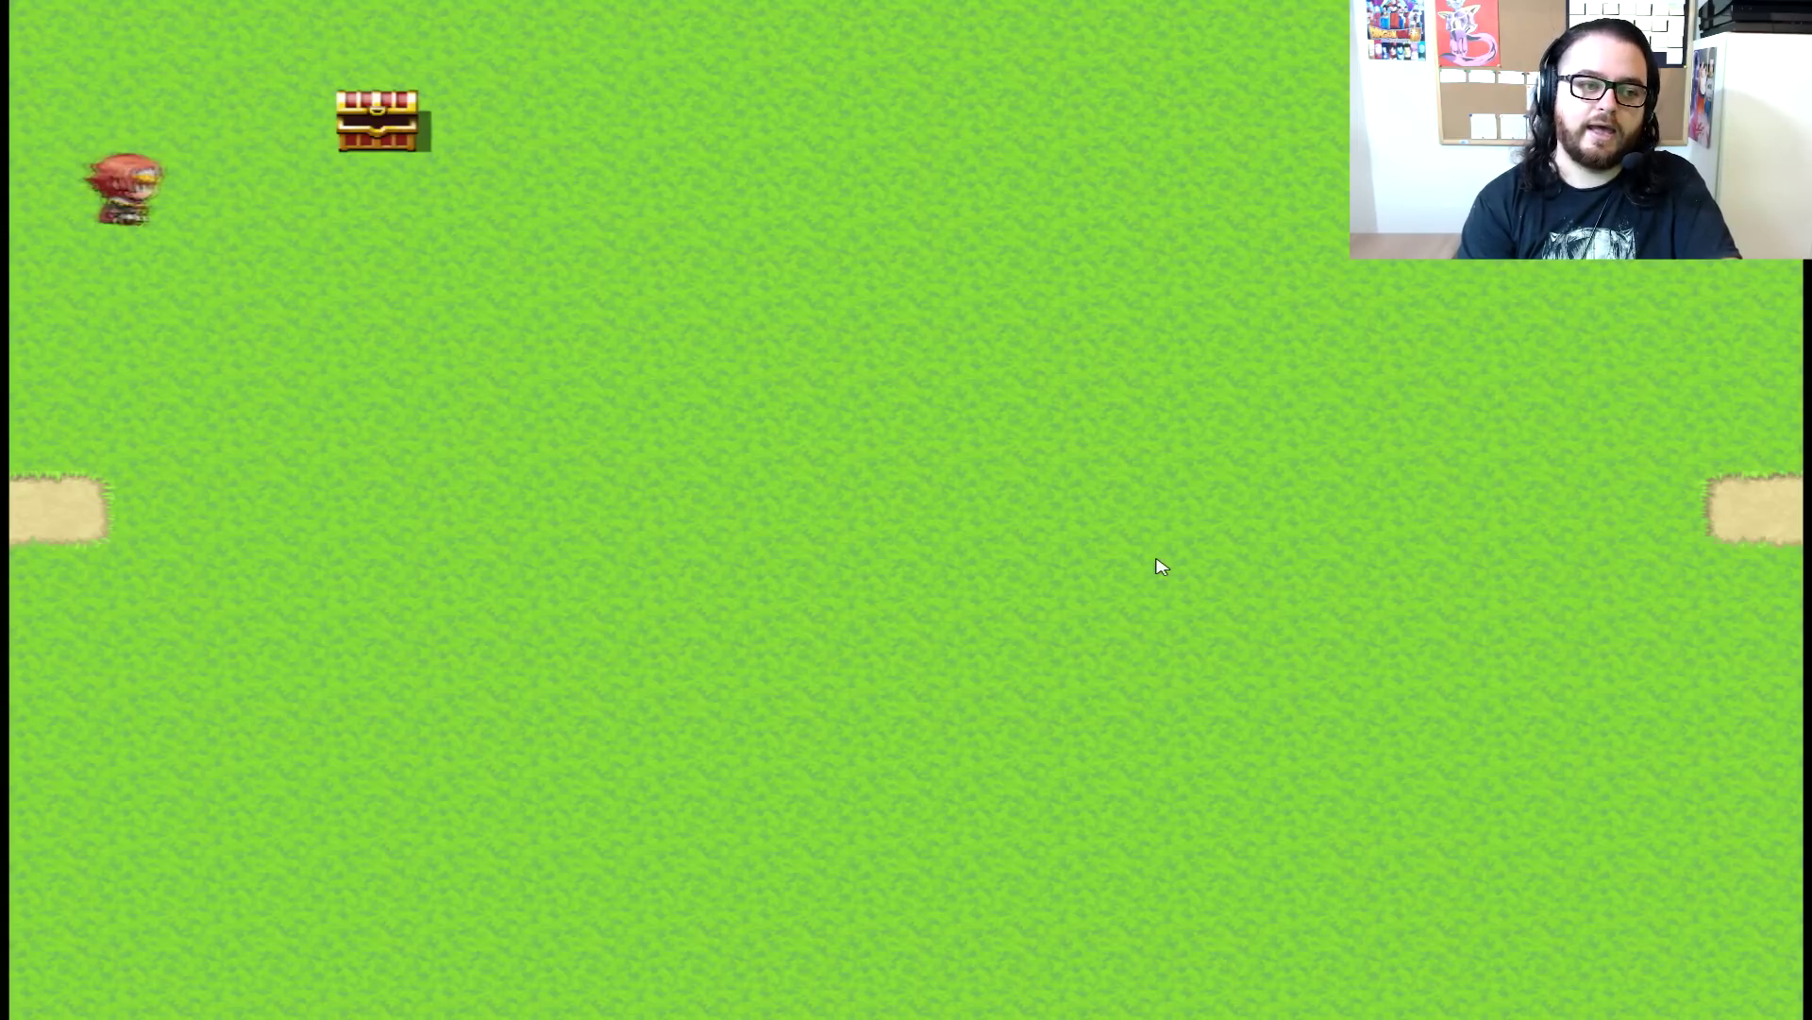
key(Up)
key(Right)
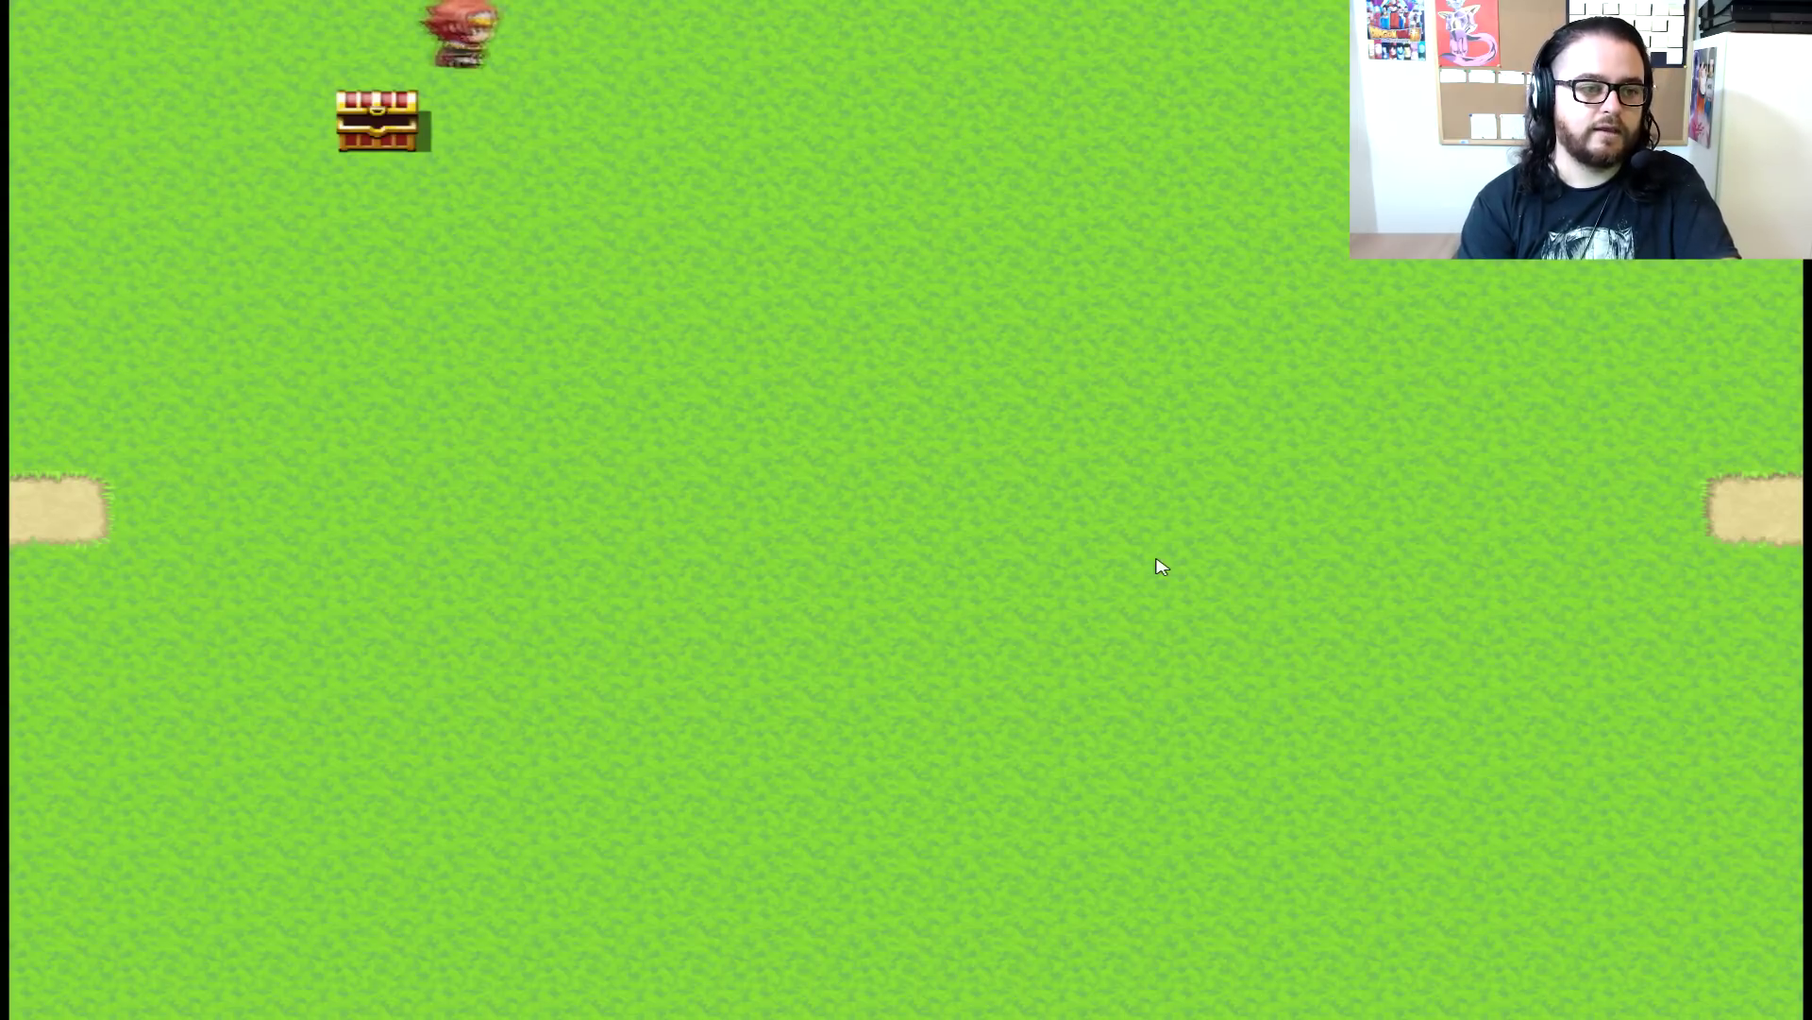
key(Down)
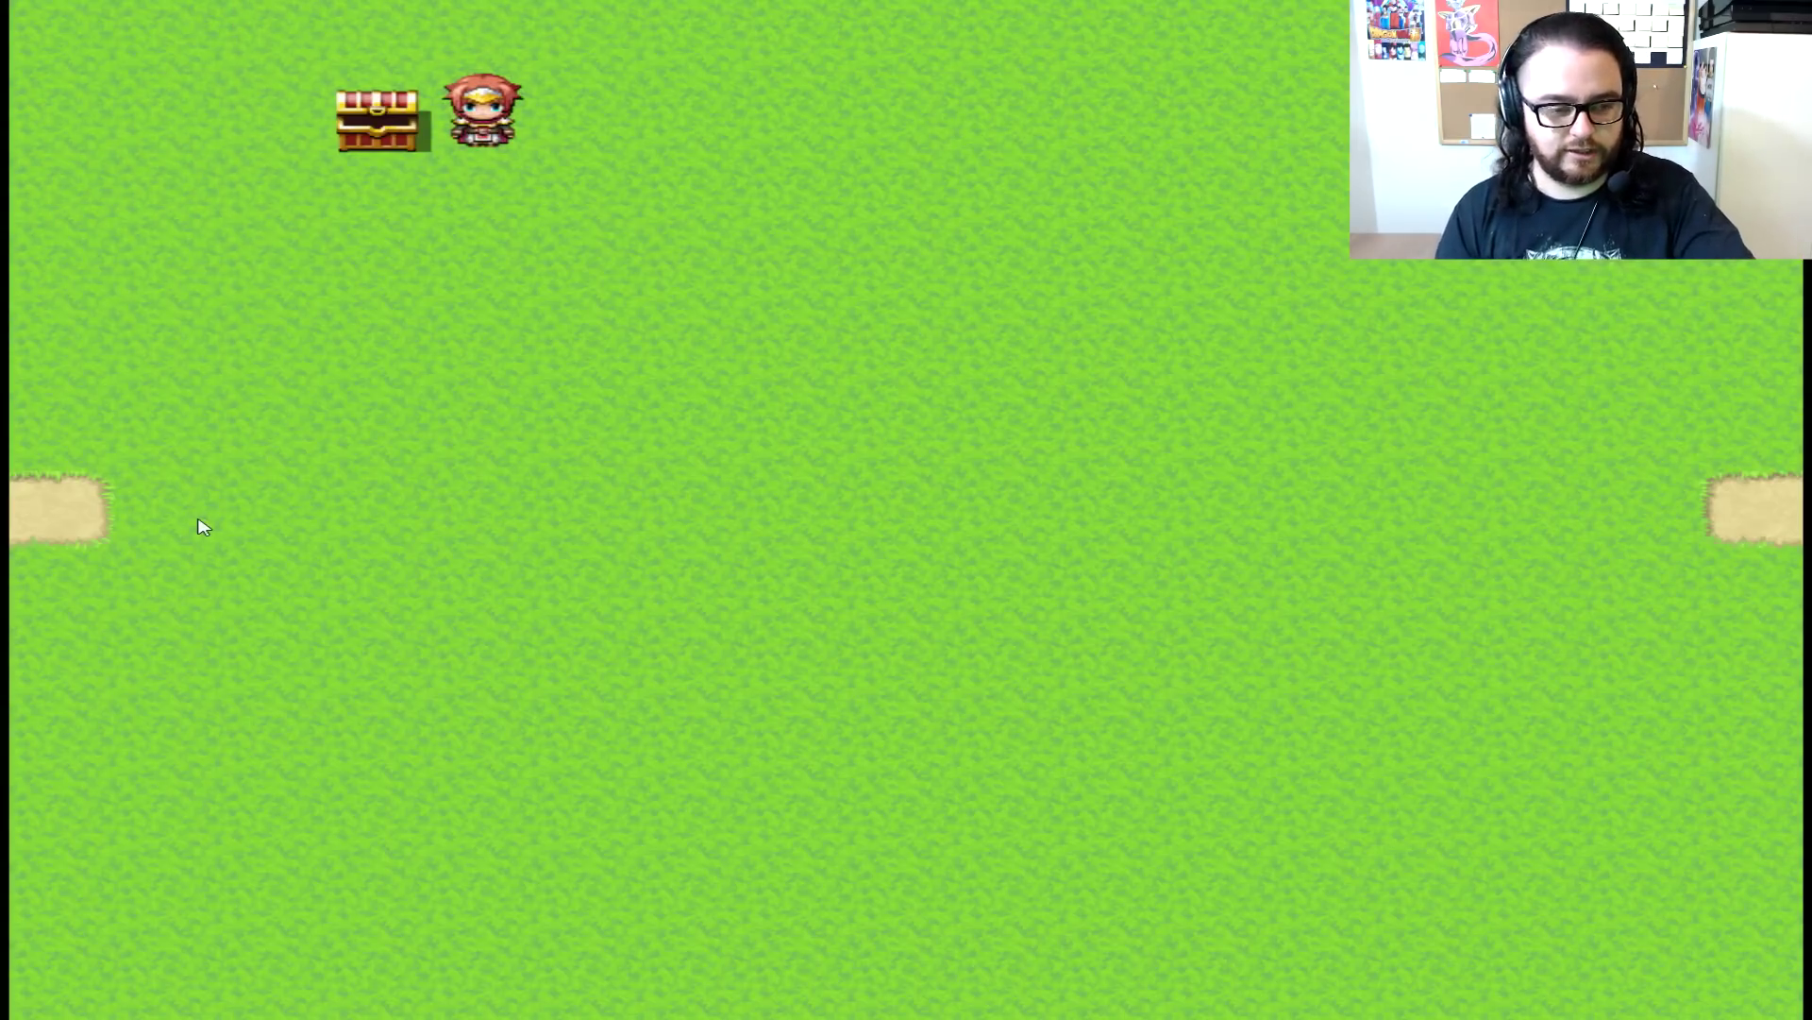
key(alt+F4)
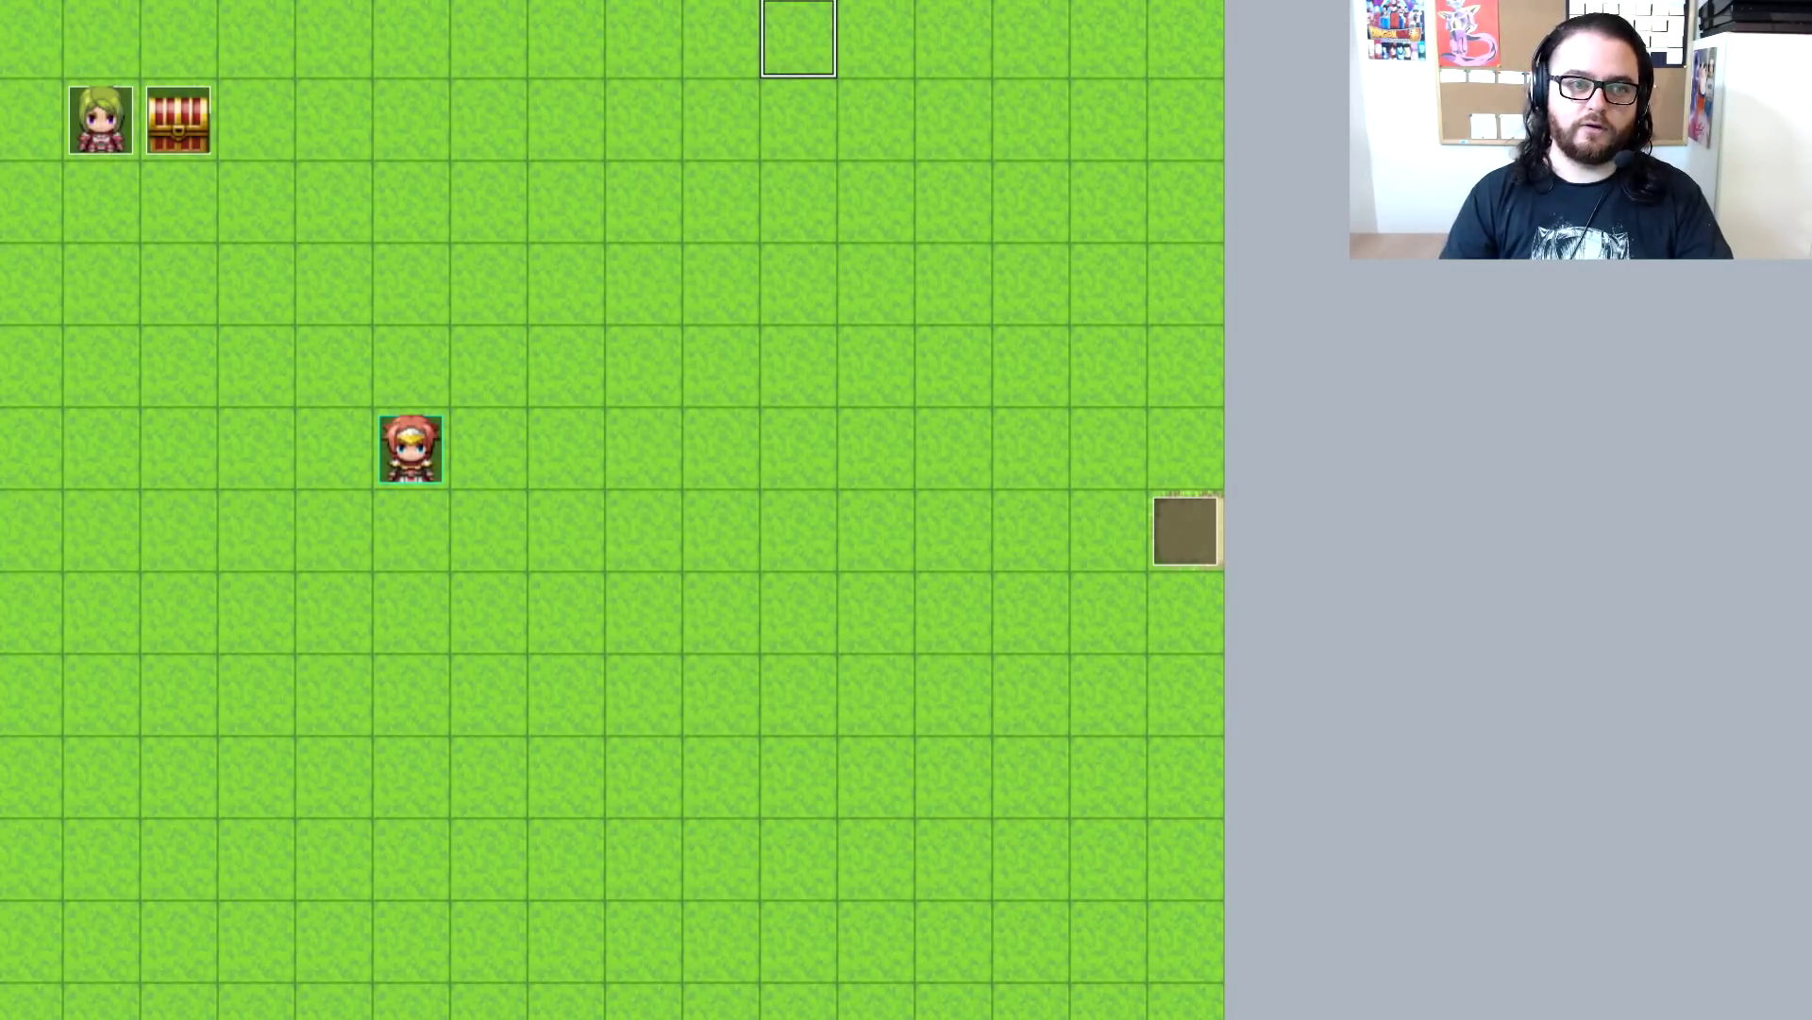
Review the Teresa common event, checking the party-removal and switch-off commands in its Não branch
key(F9)
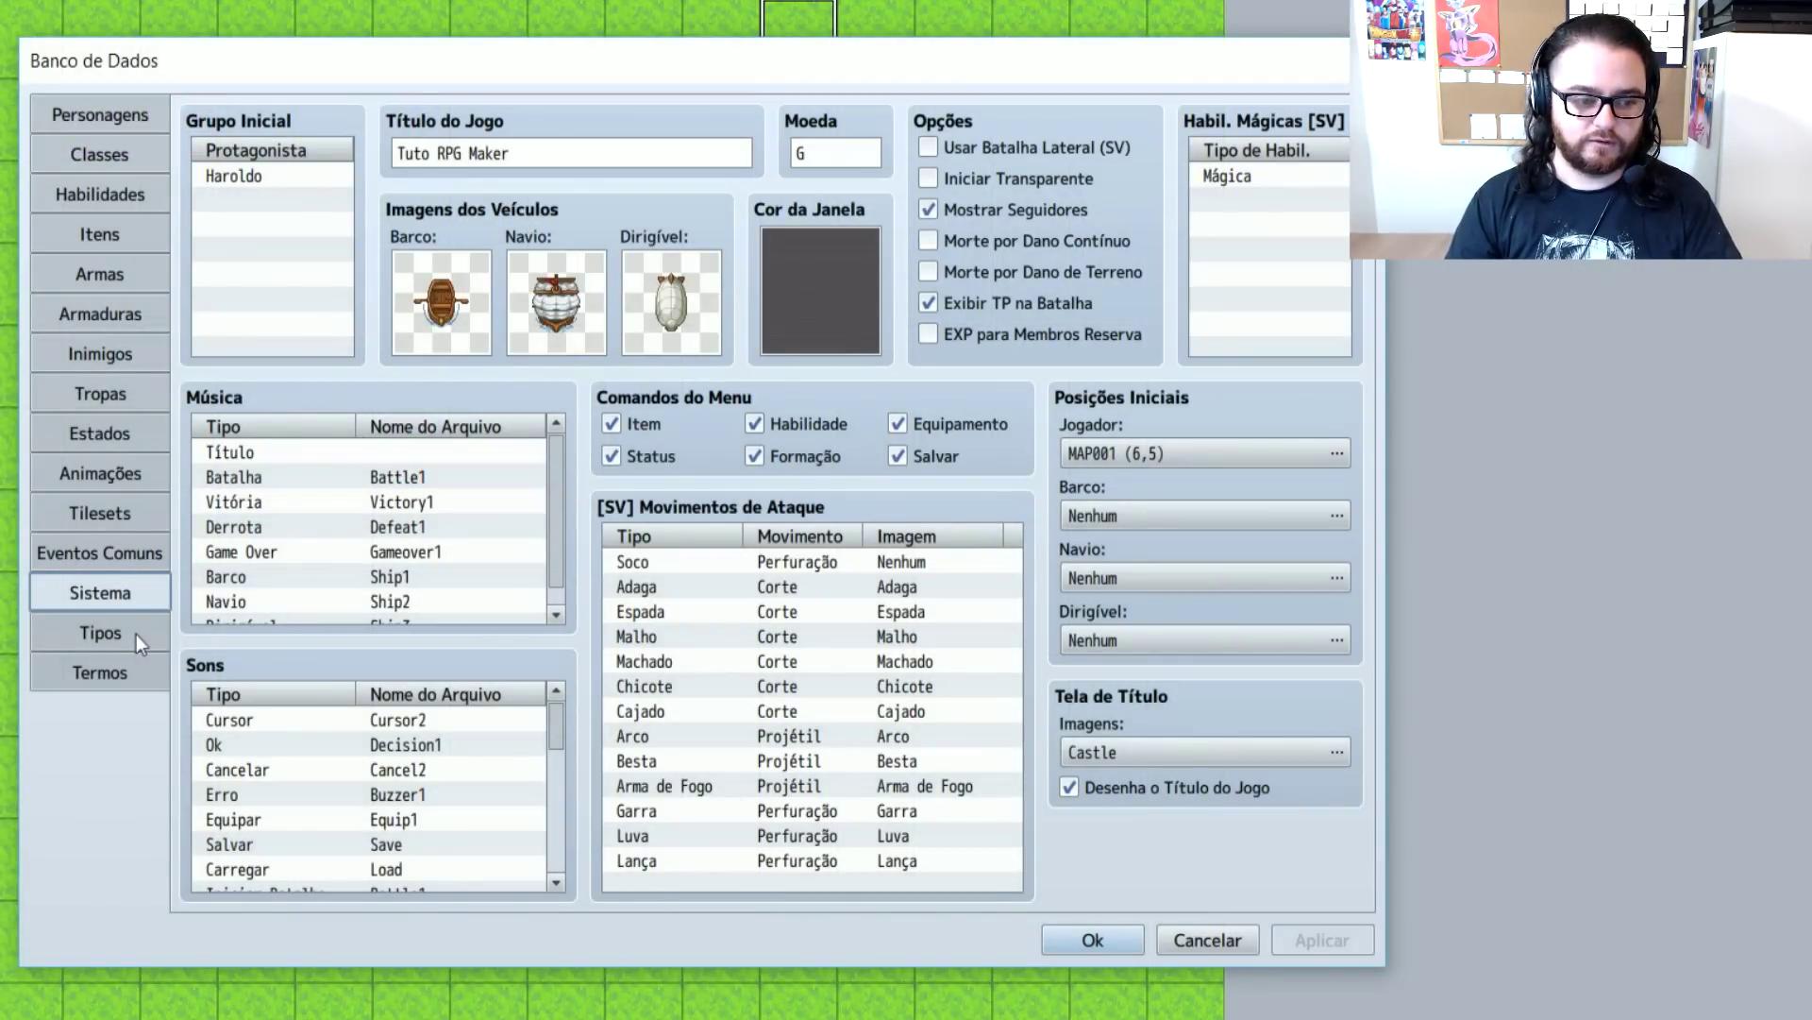
click(107, 560)
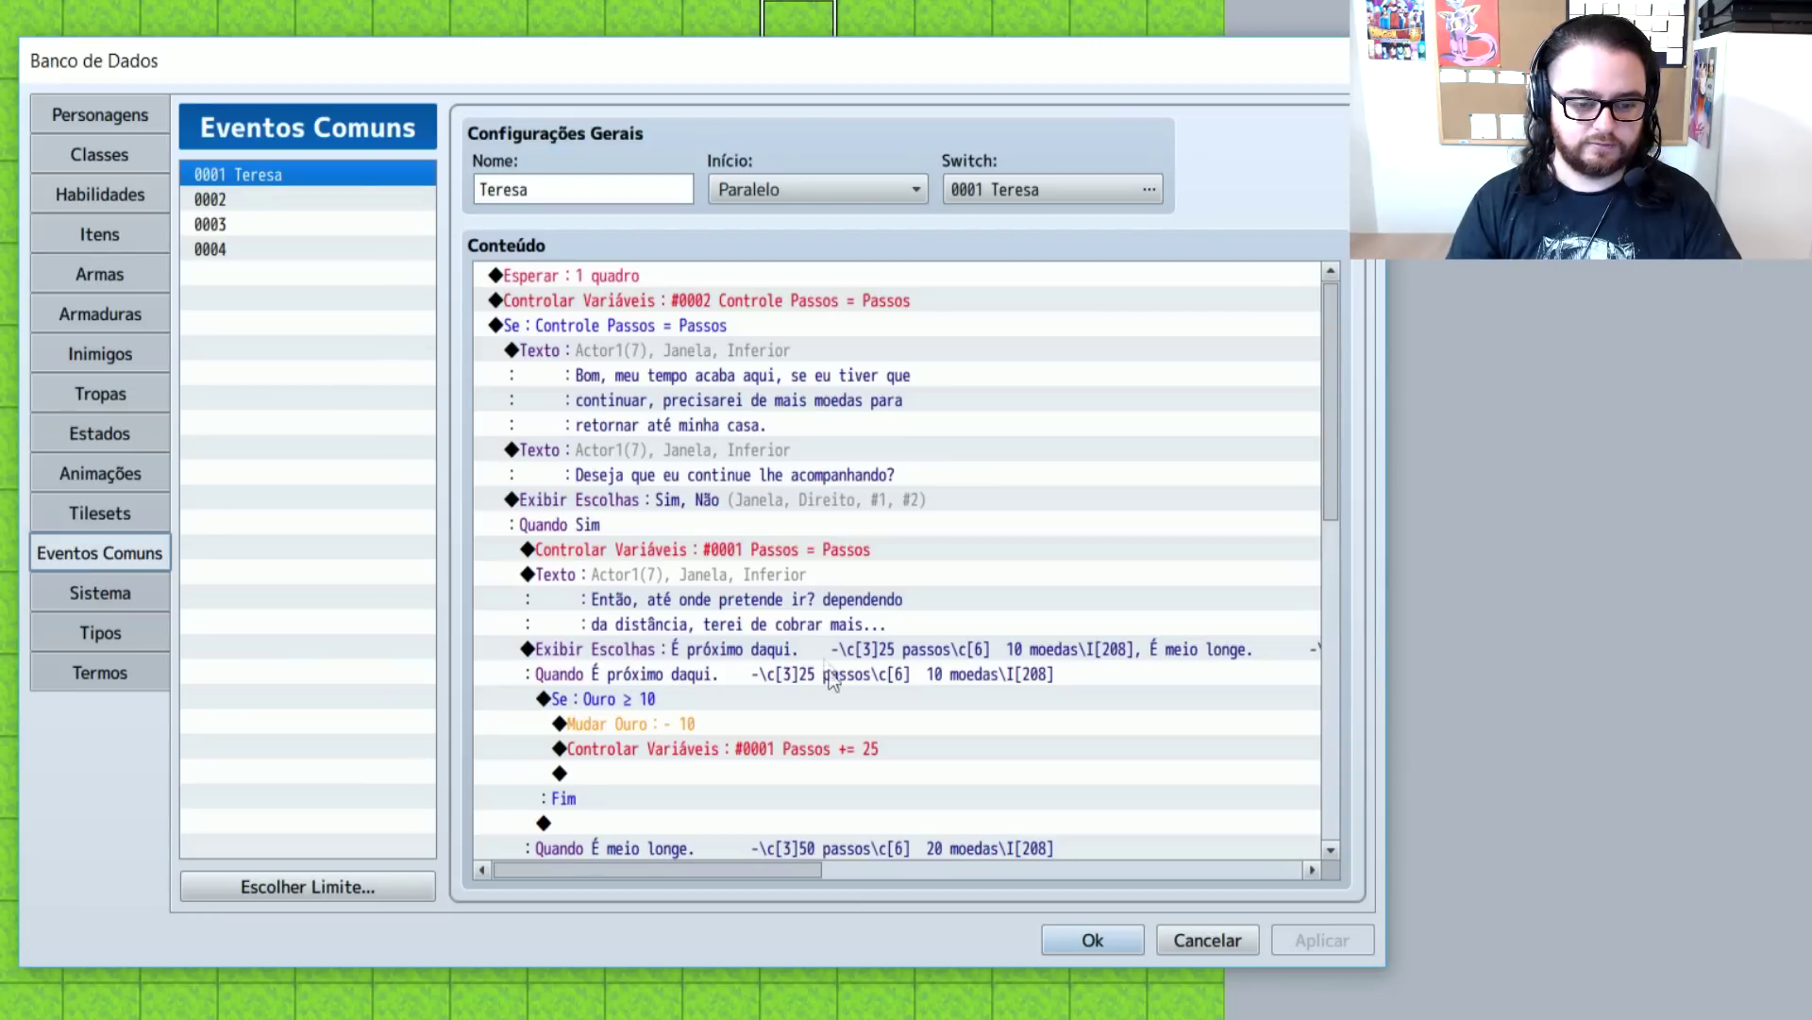
scroll(818, 634, down, 13)
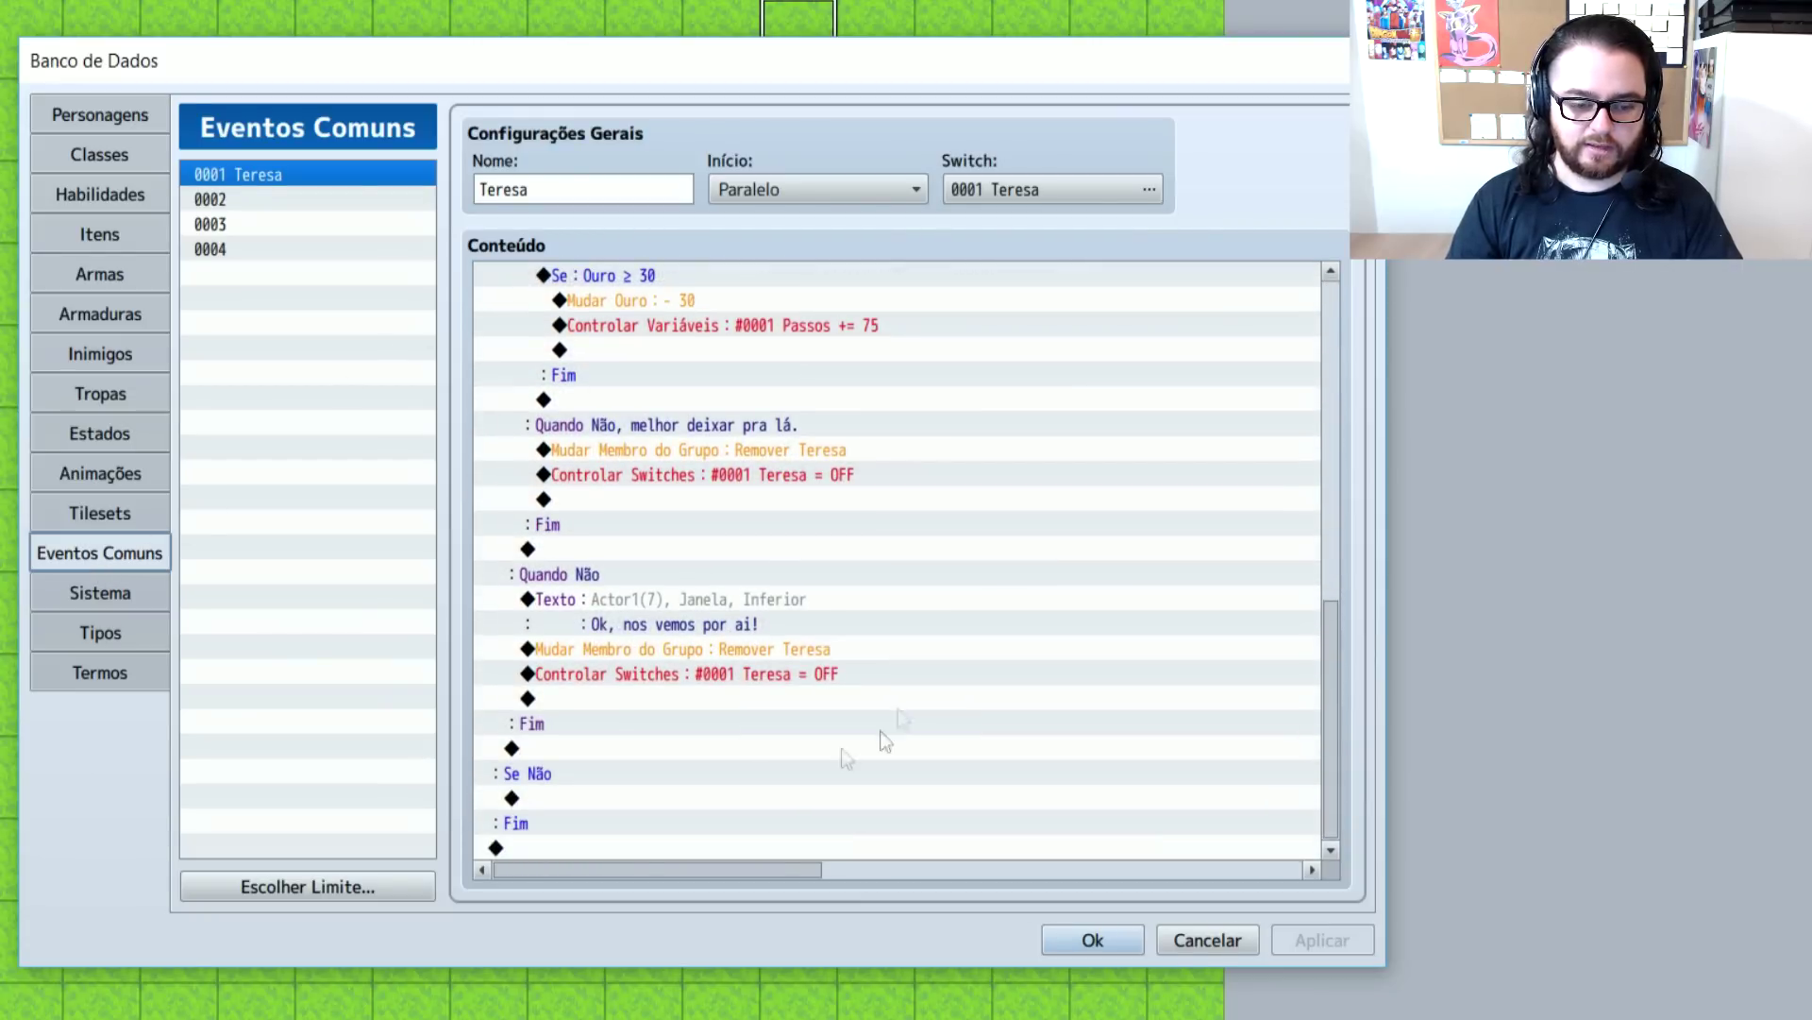
click(731, 650)
click(728, 674)
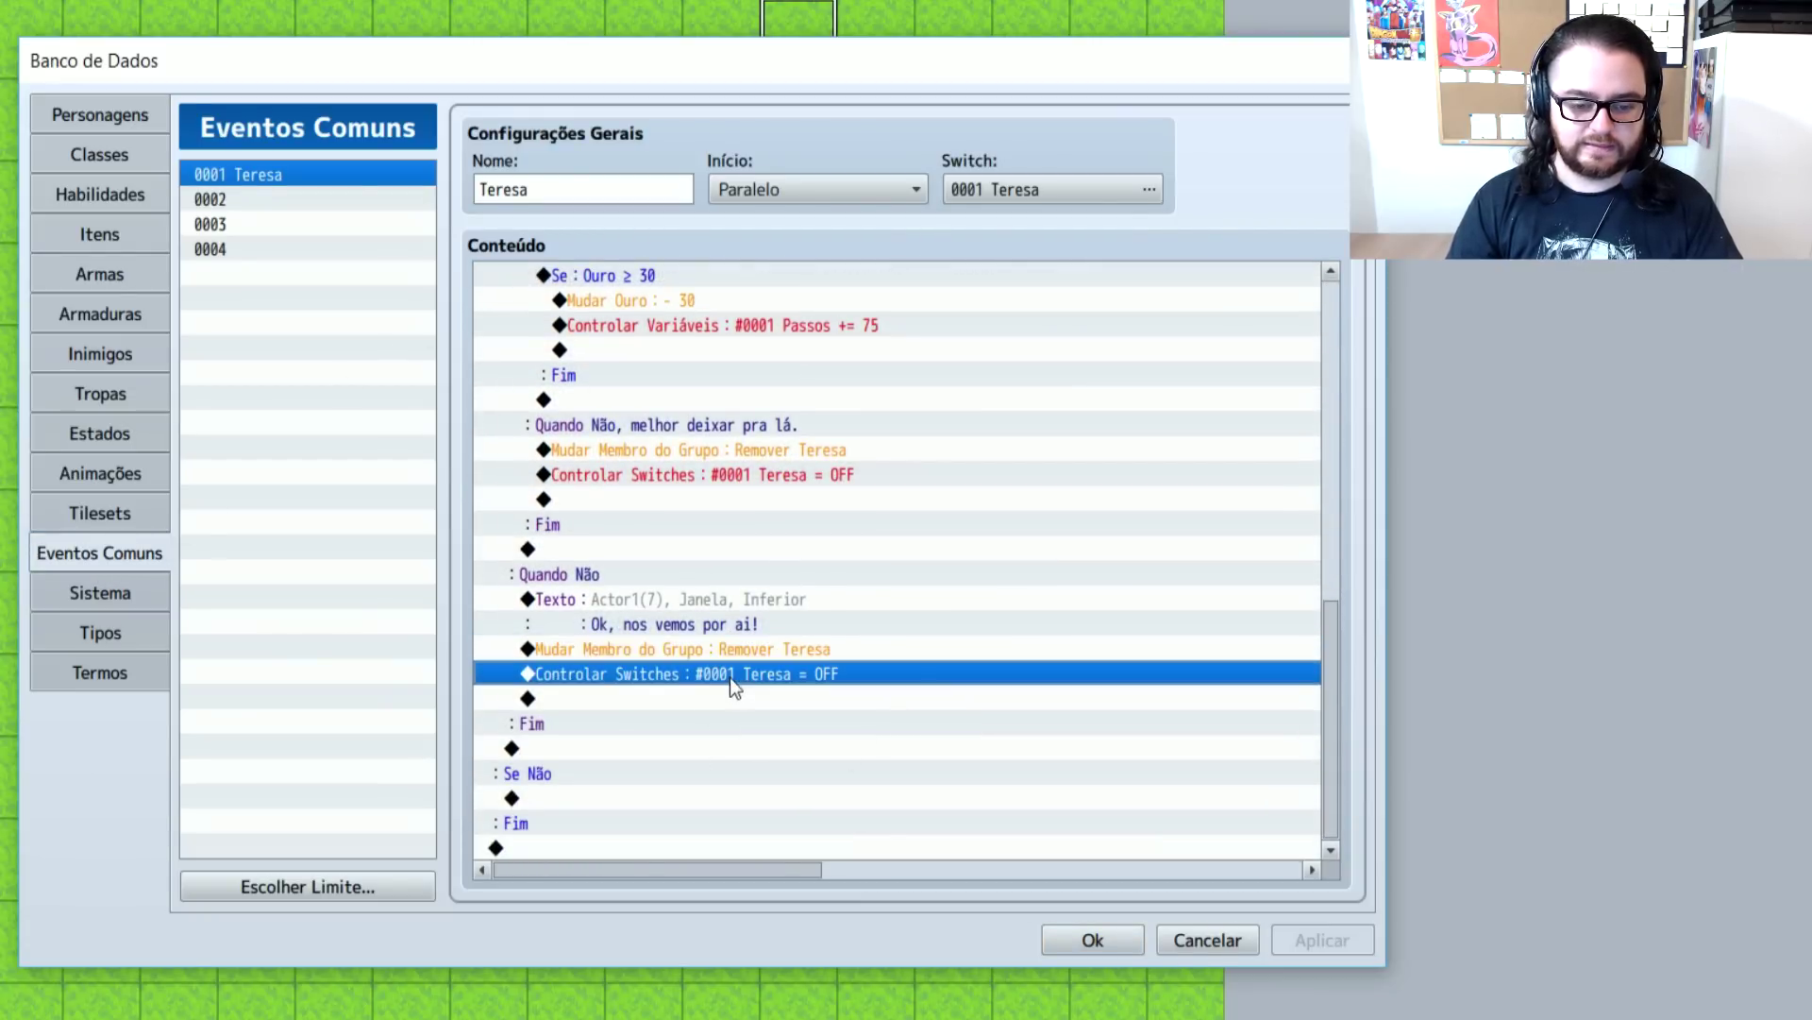
click(1092, 940)
On page 2 of the Teresa map event, delete the Apagar Evento command and set the activation to Pressionar Tecla
double_click(122, 104)
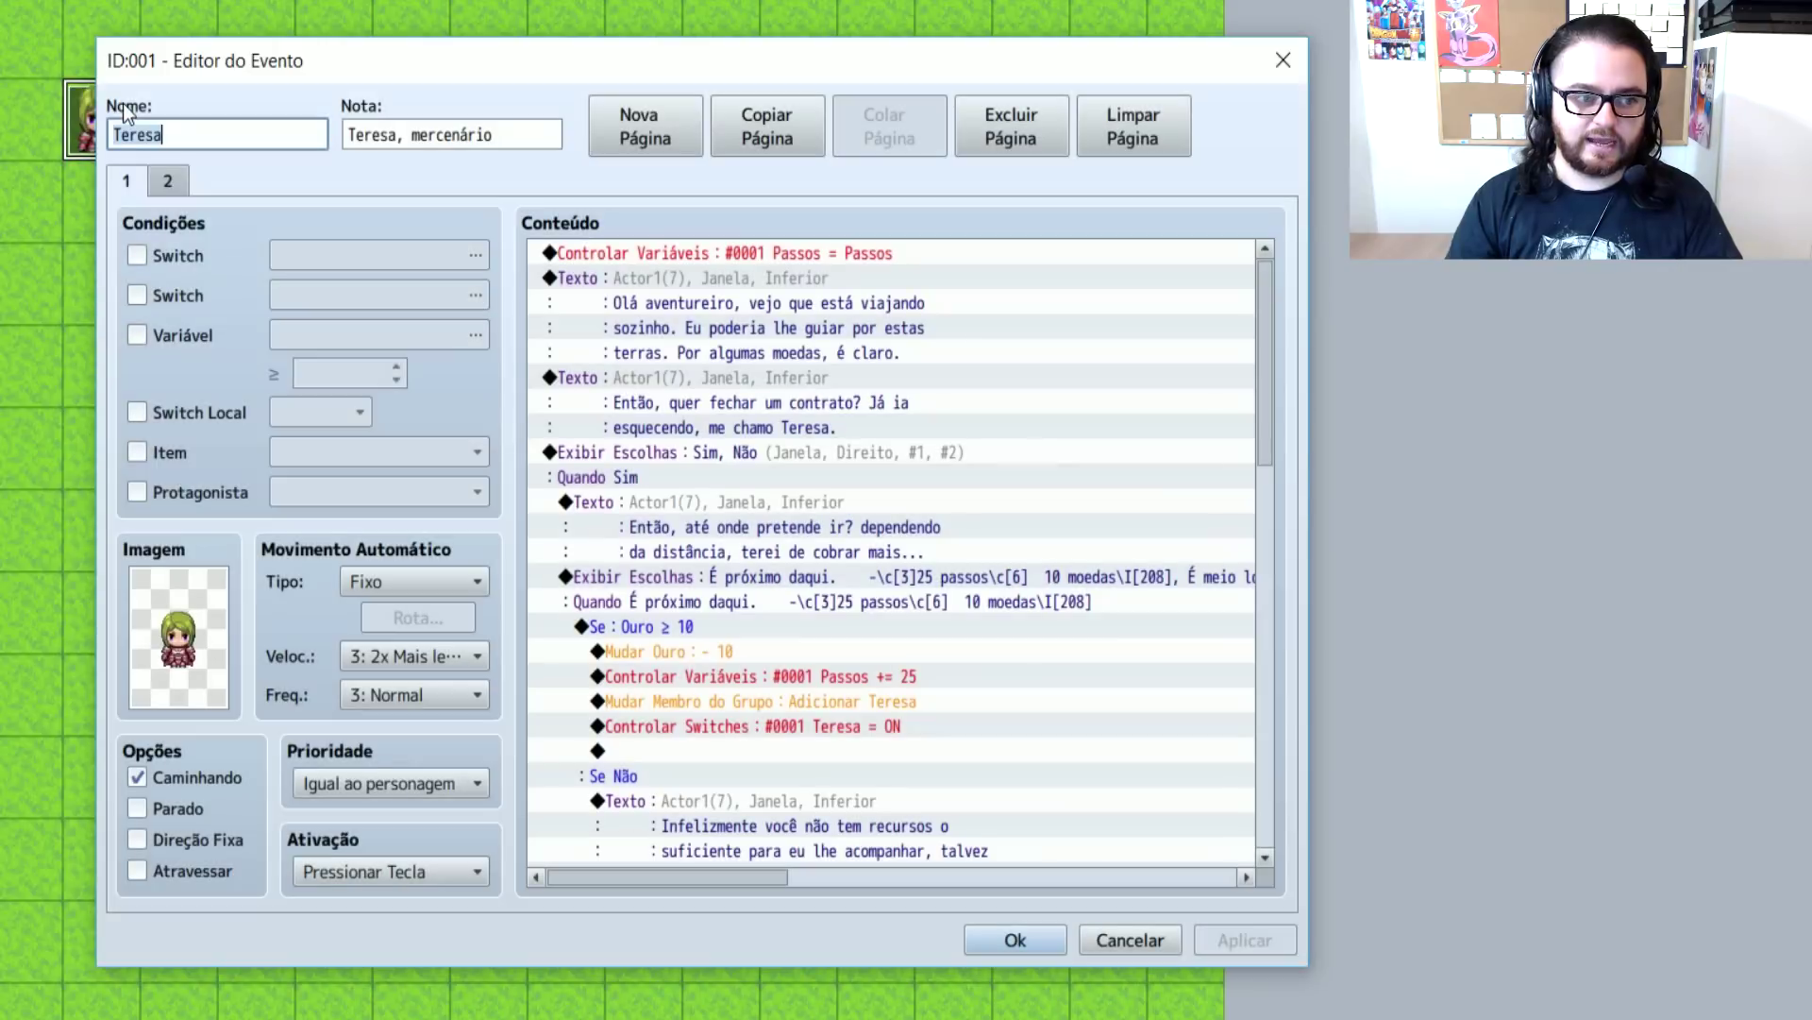
click(170, 182)
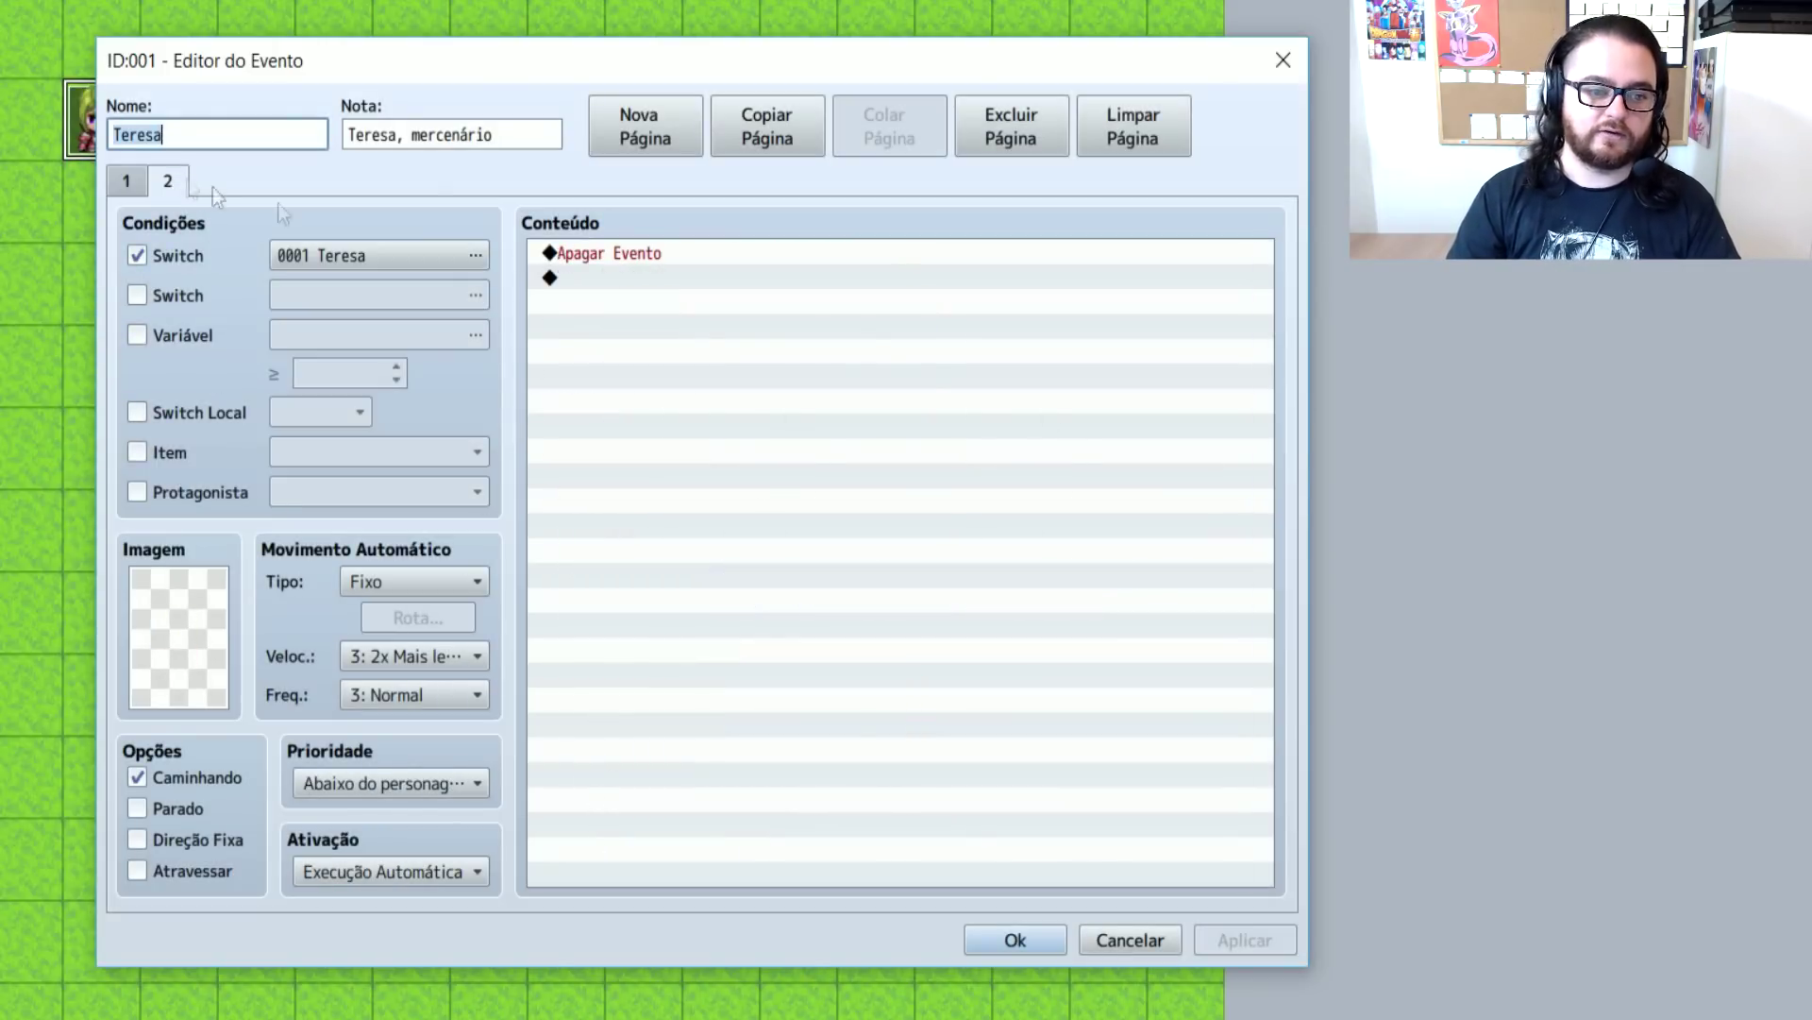
click(699, 257)
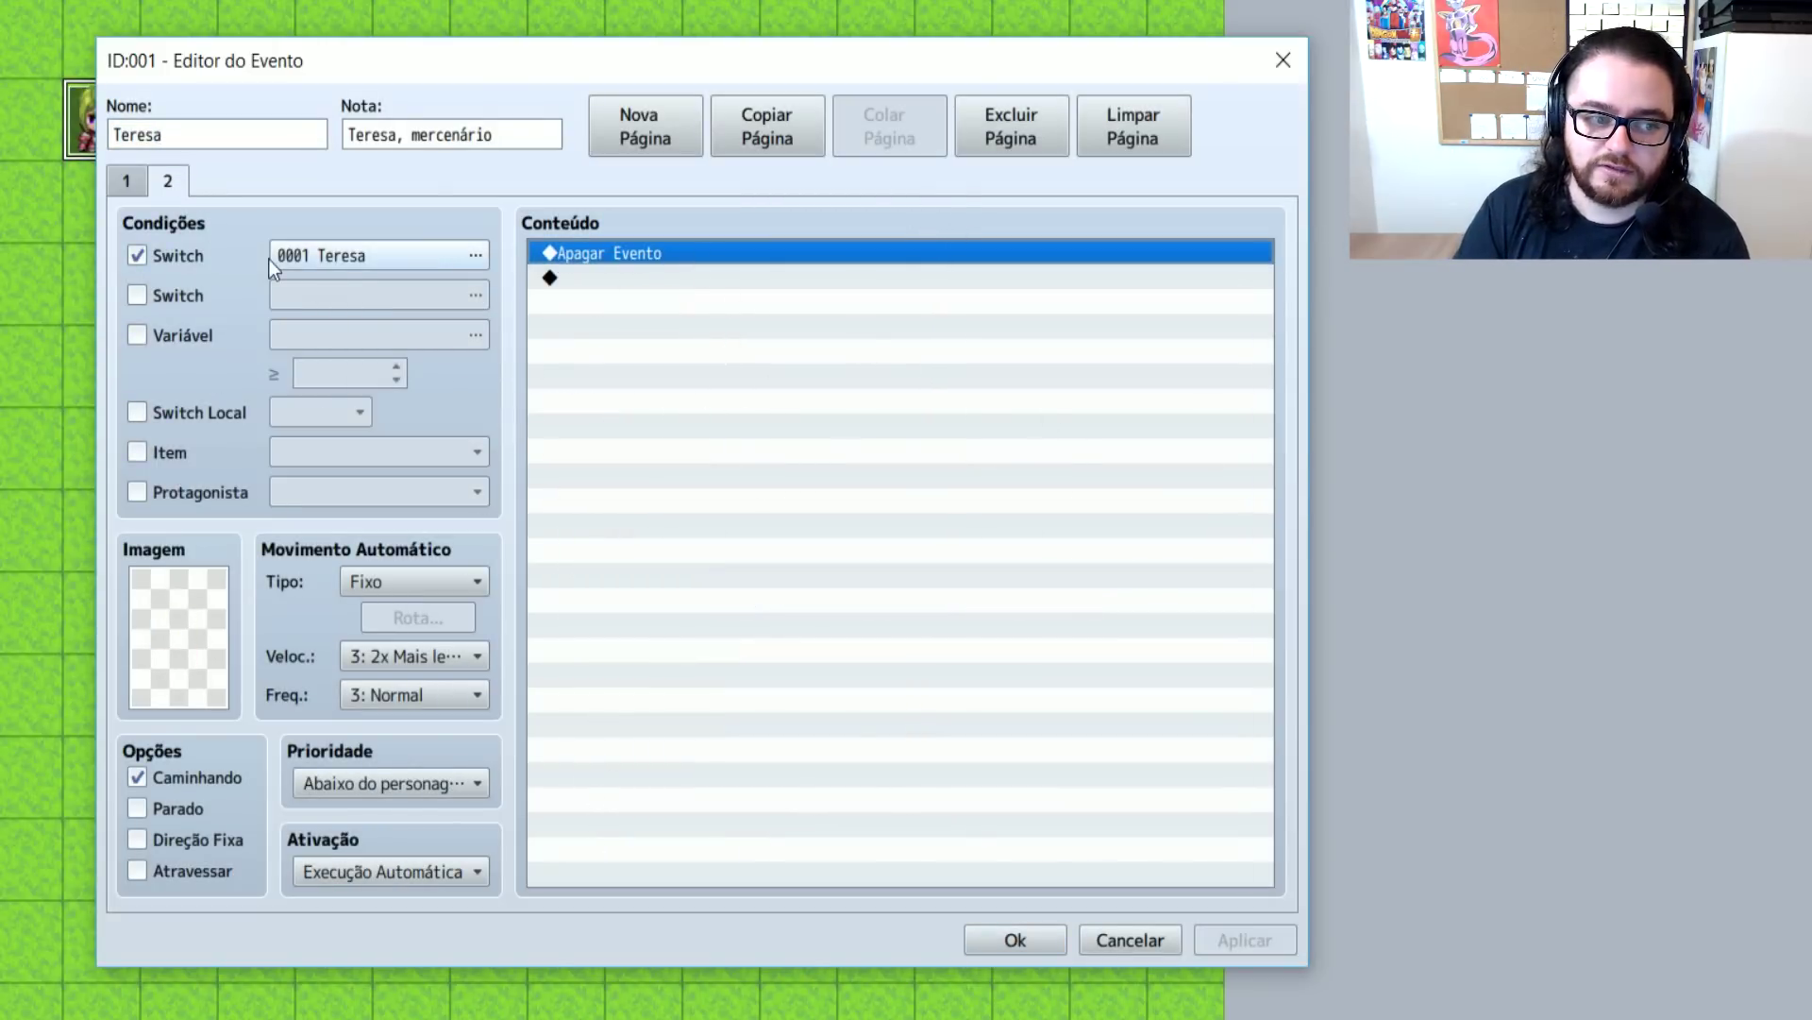
click(124, 185)
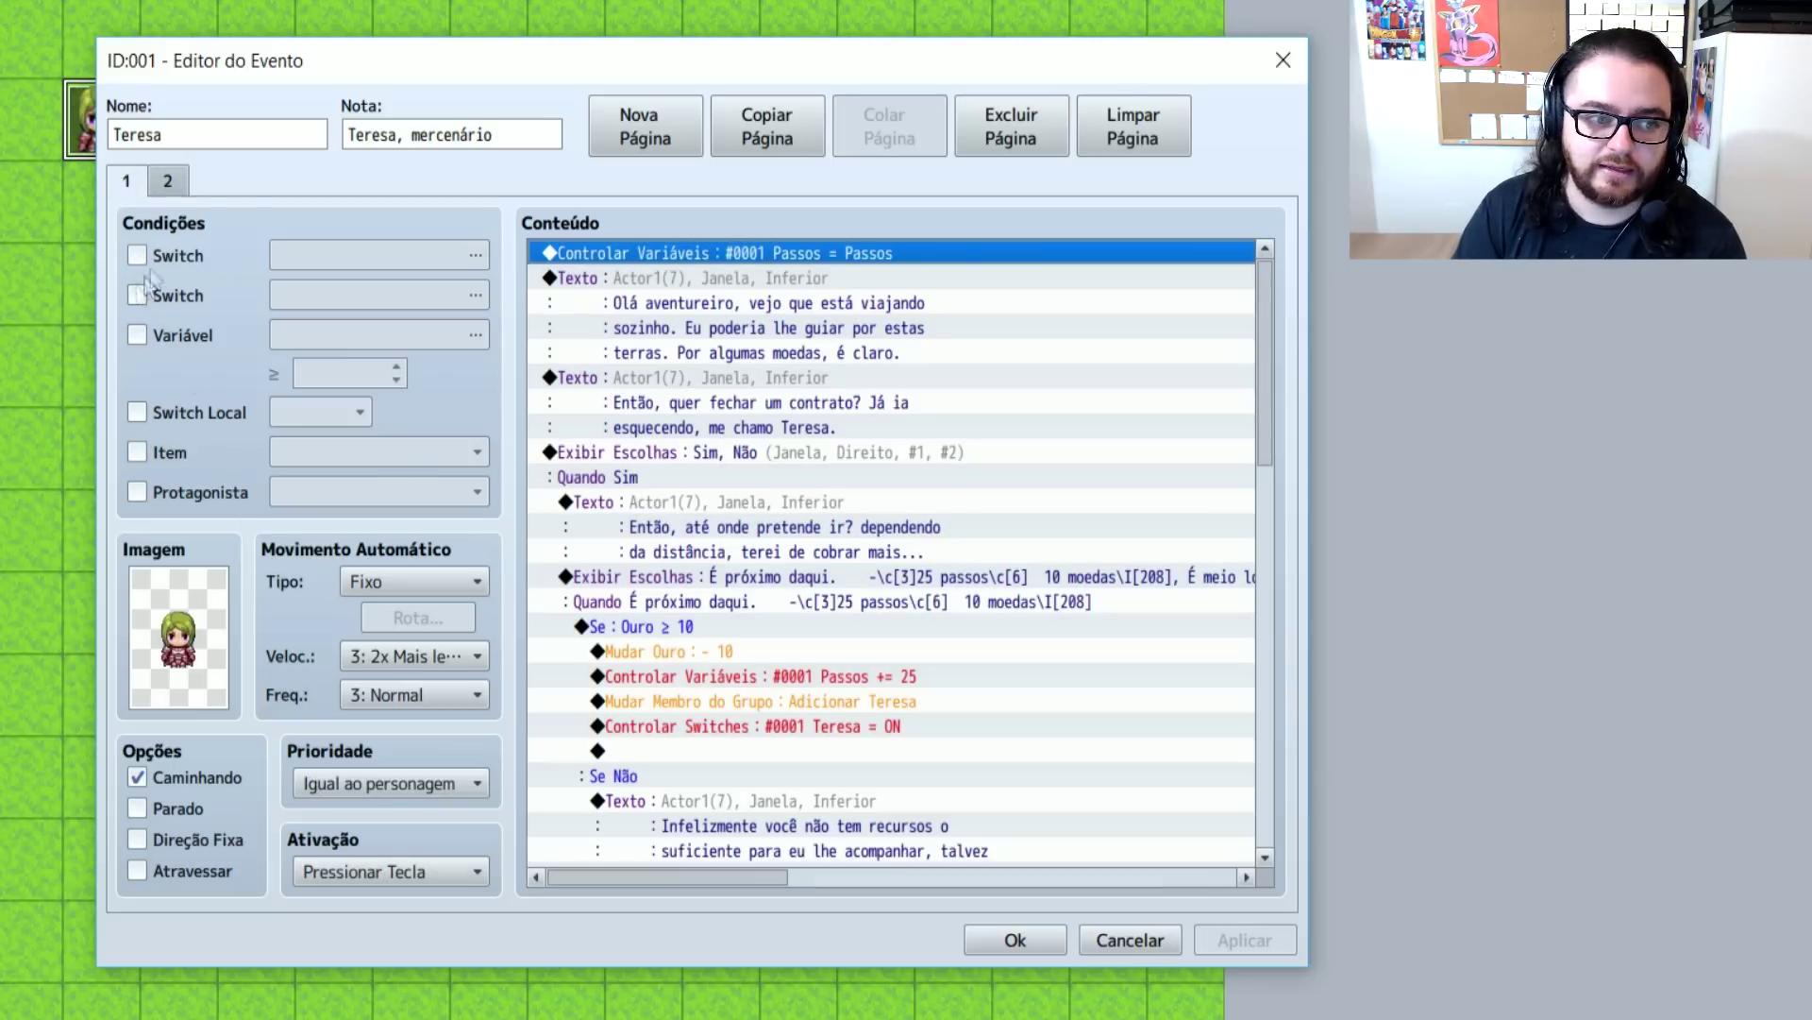
click(162, 184)
key(Delete)
click(409, 871)
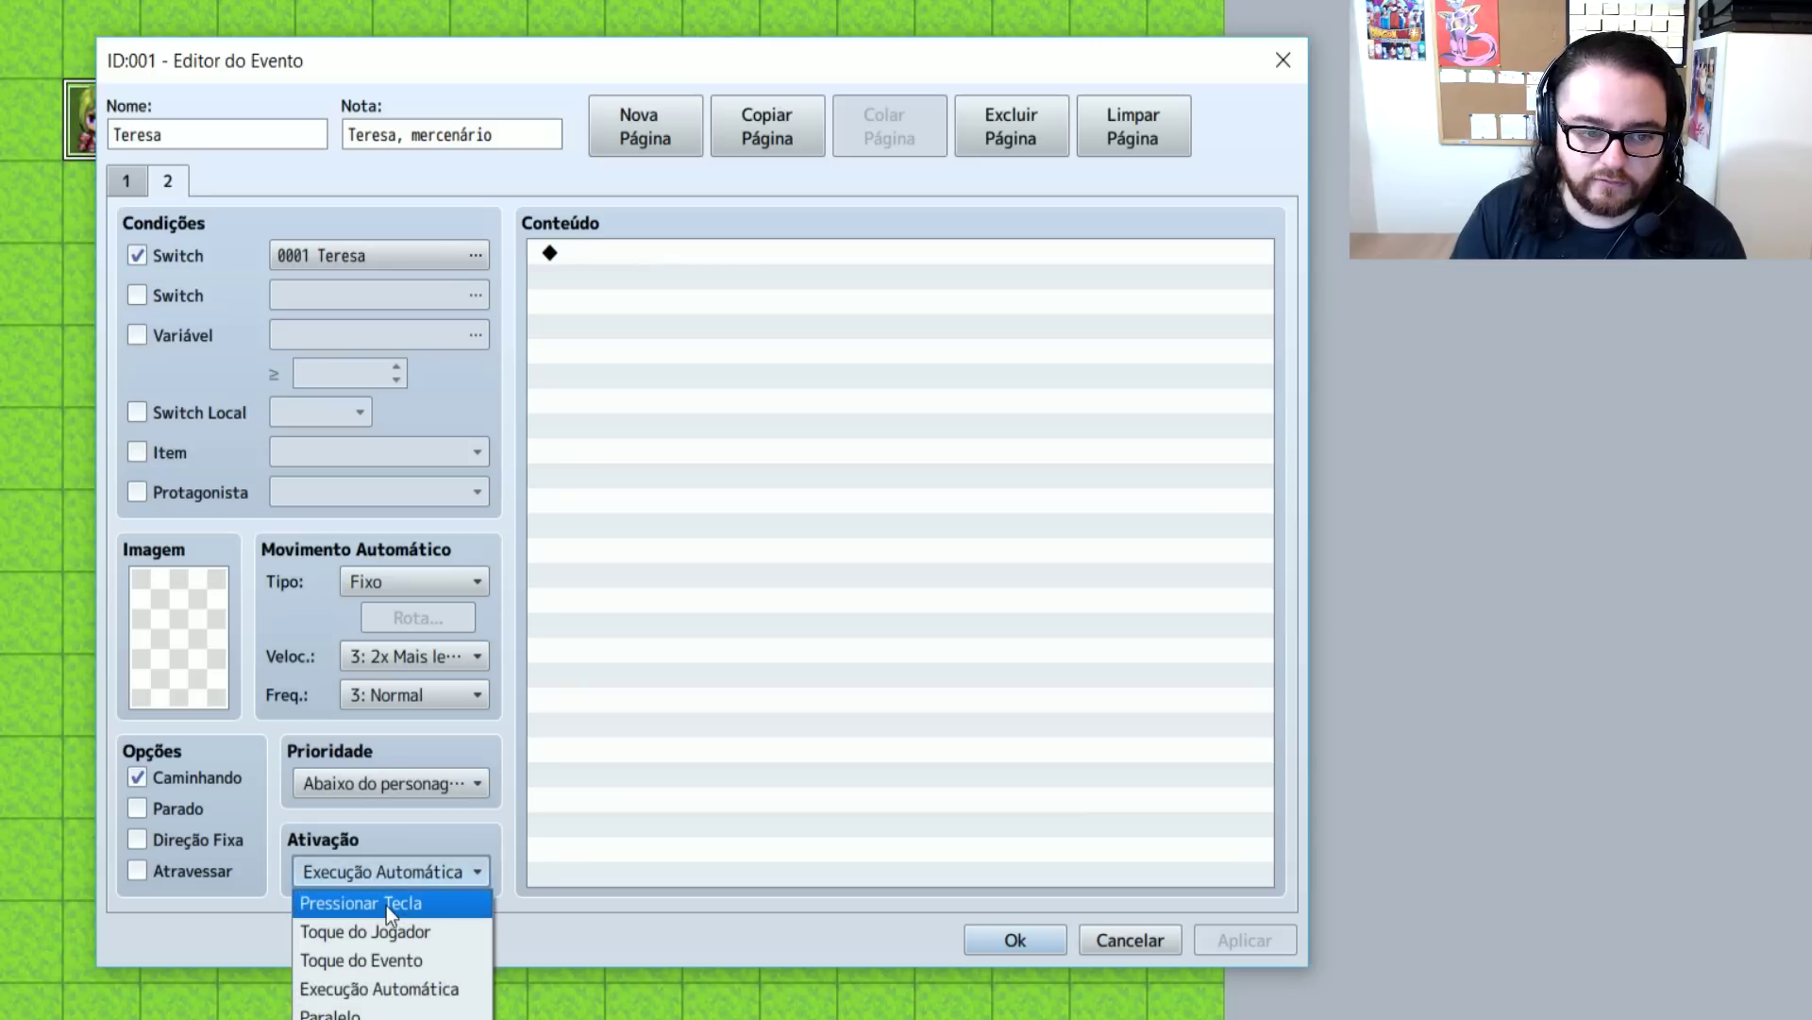
click(387, 904)
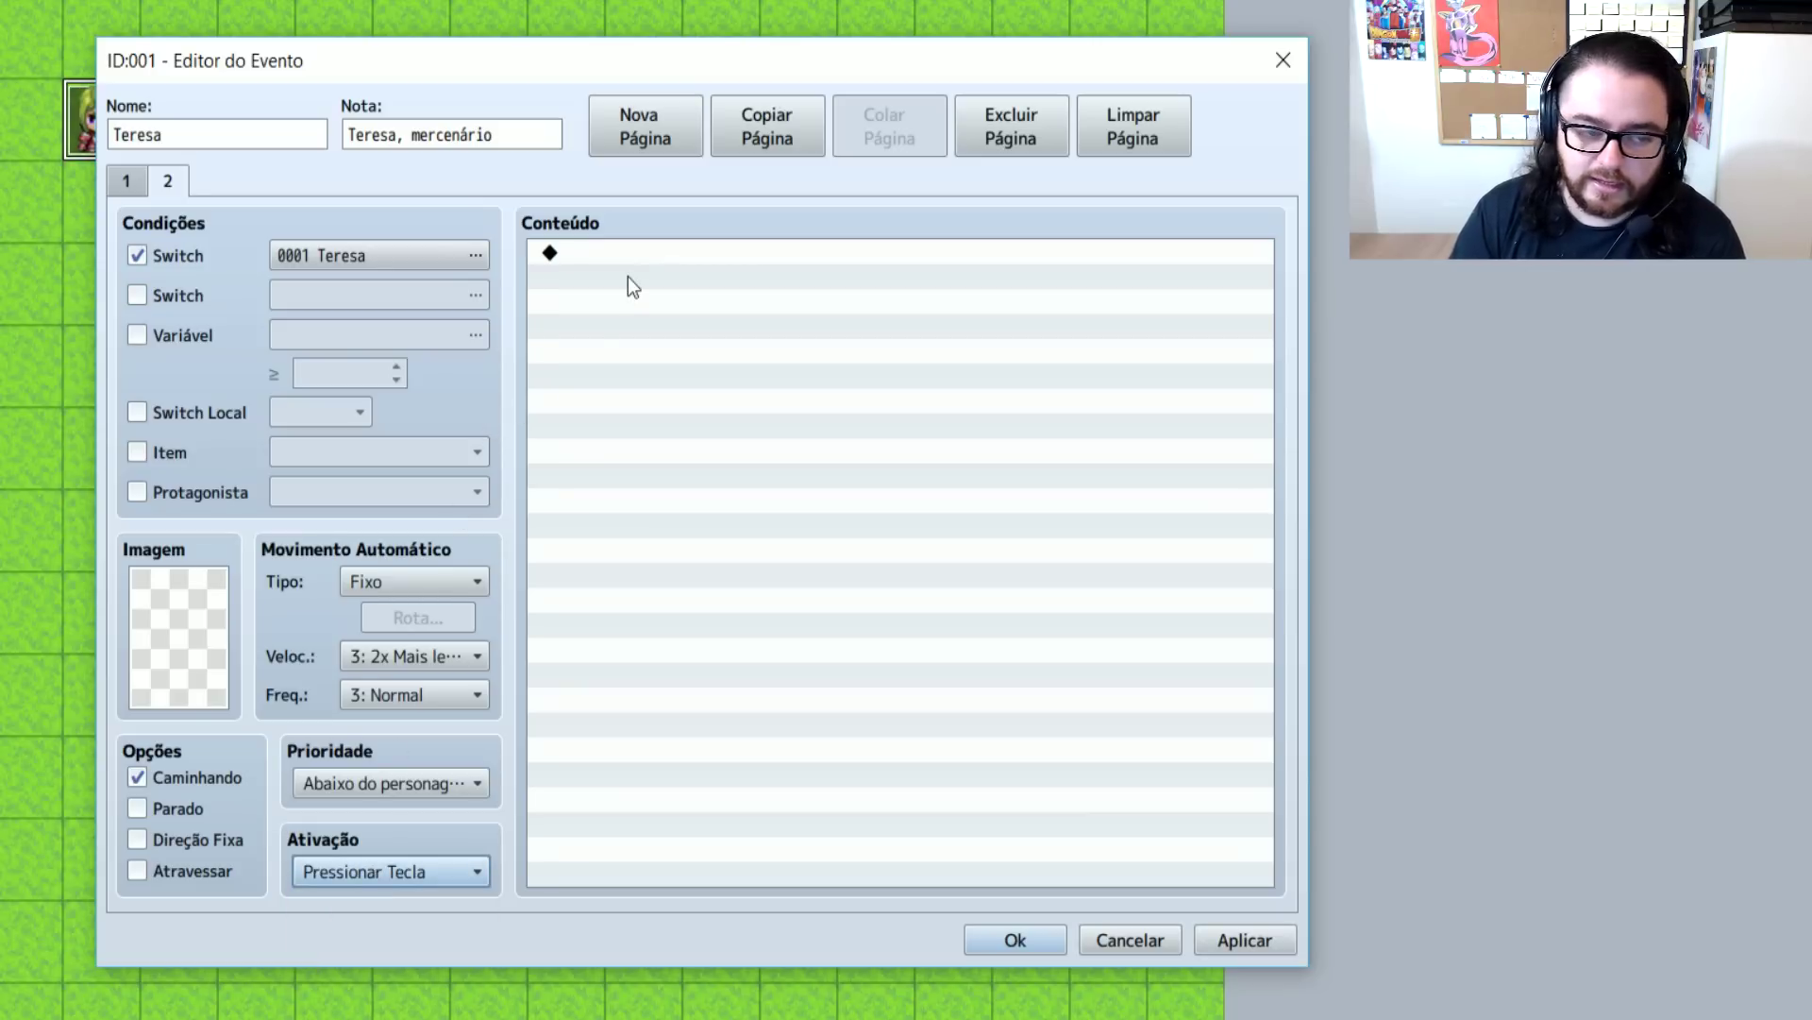
click(536, 254)
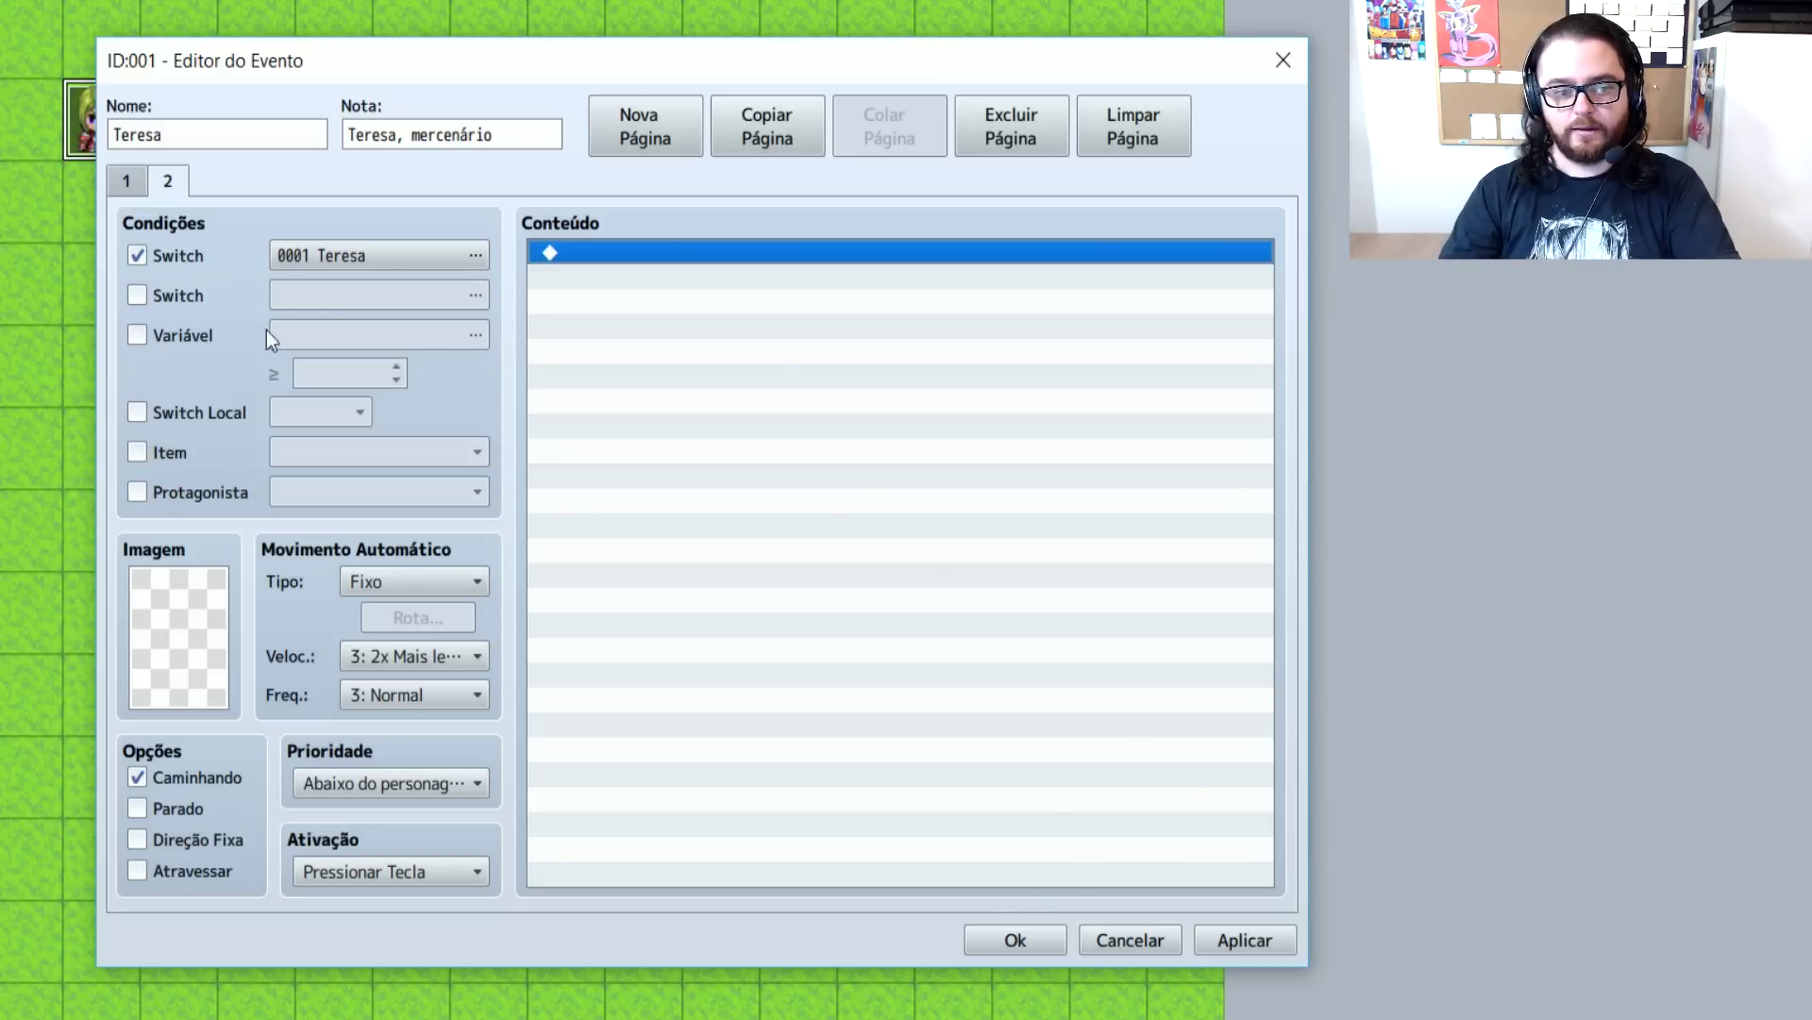
click(123, 184)
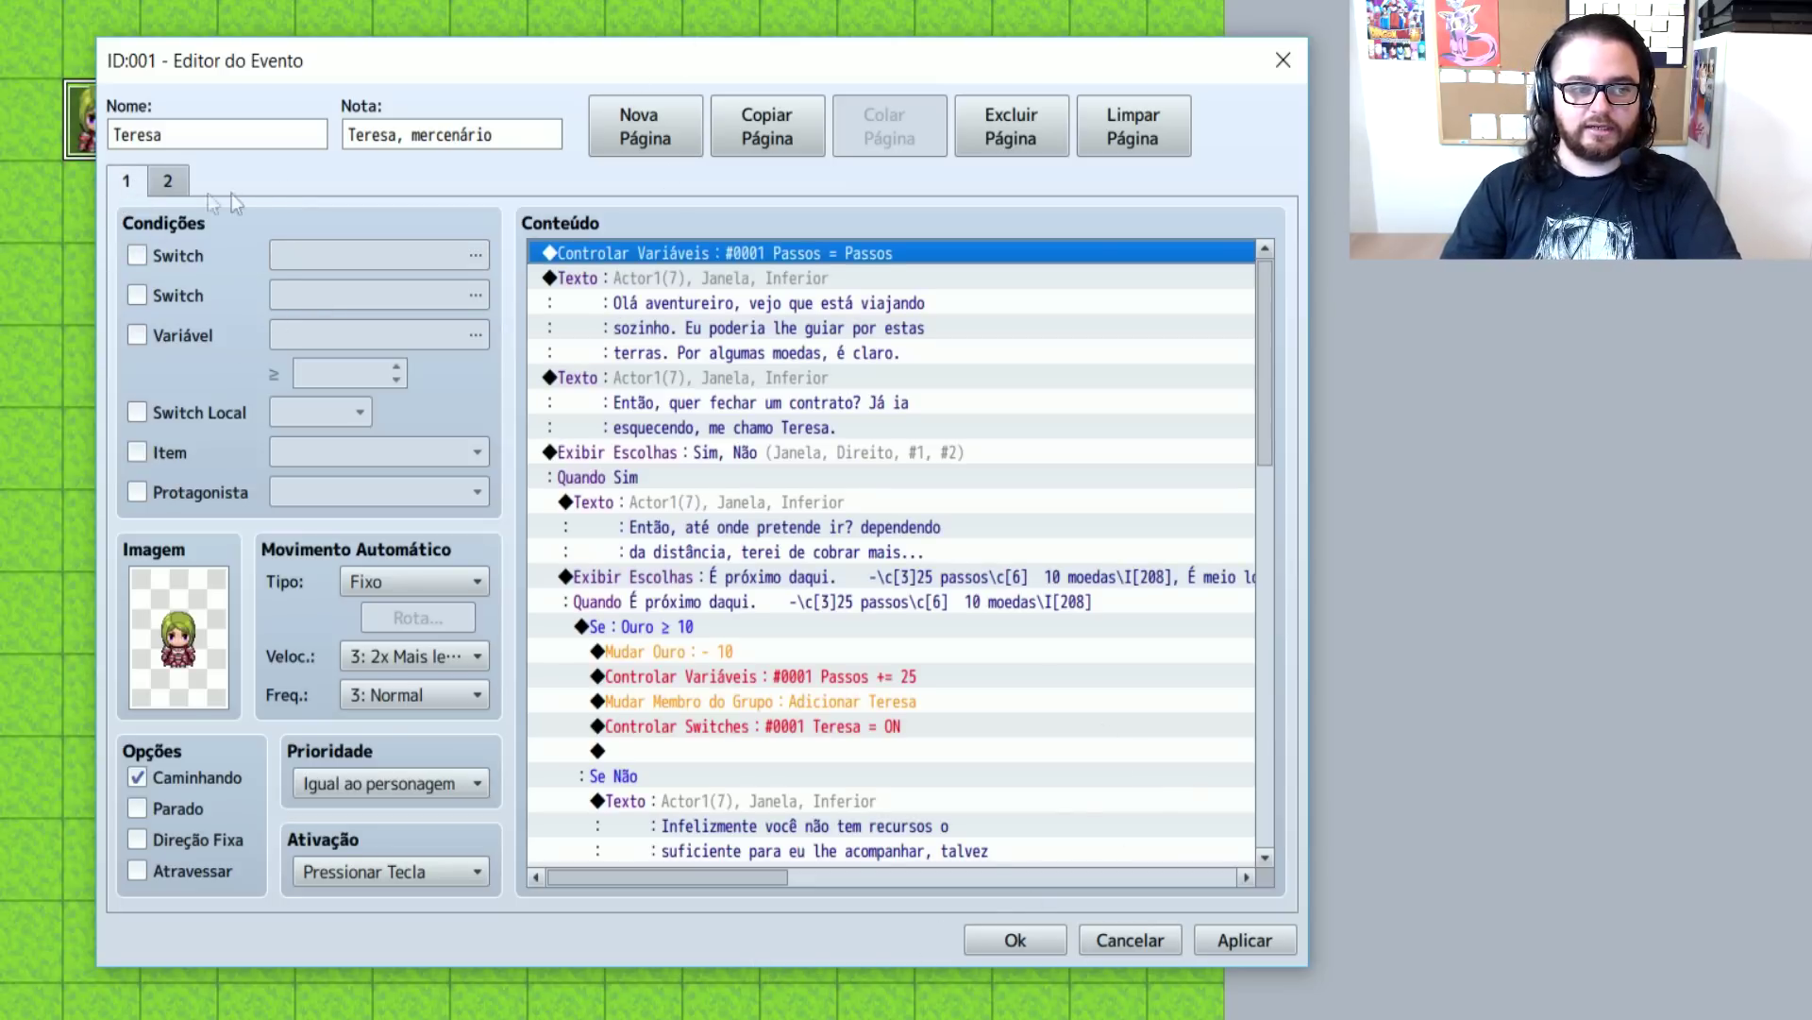
click(156, 185)
click(970, 933)
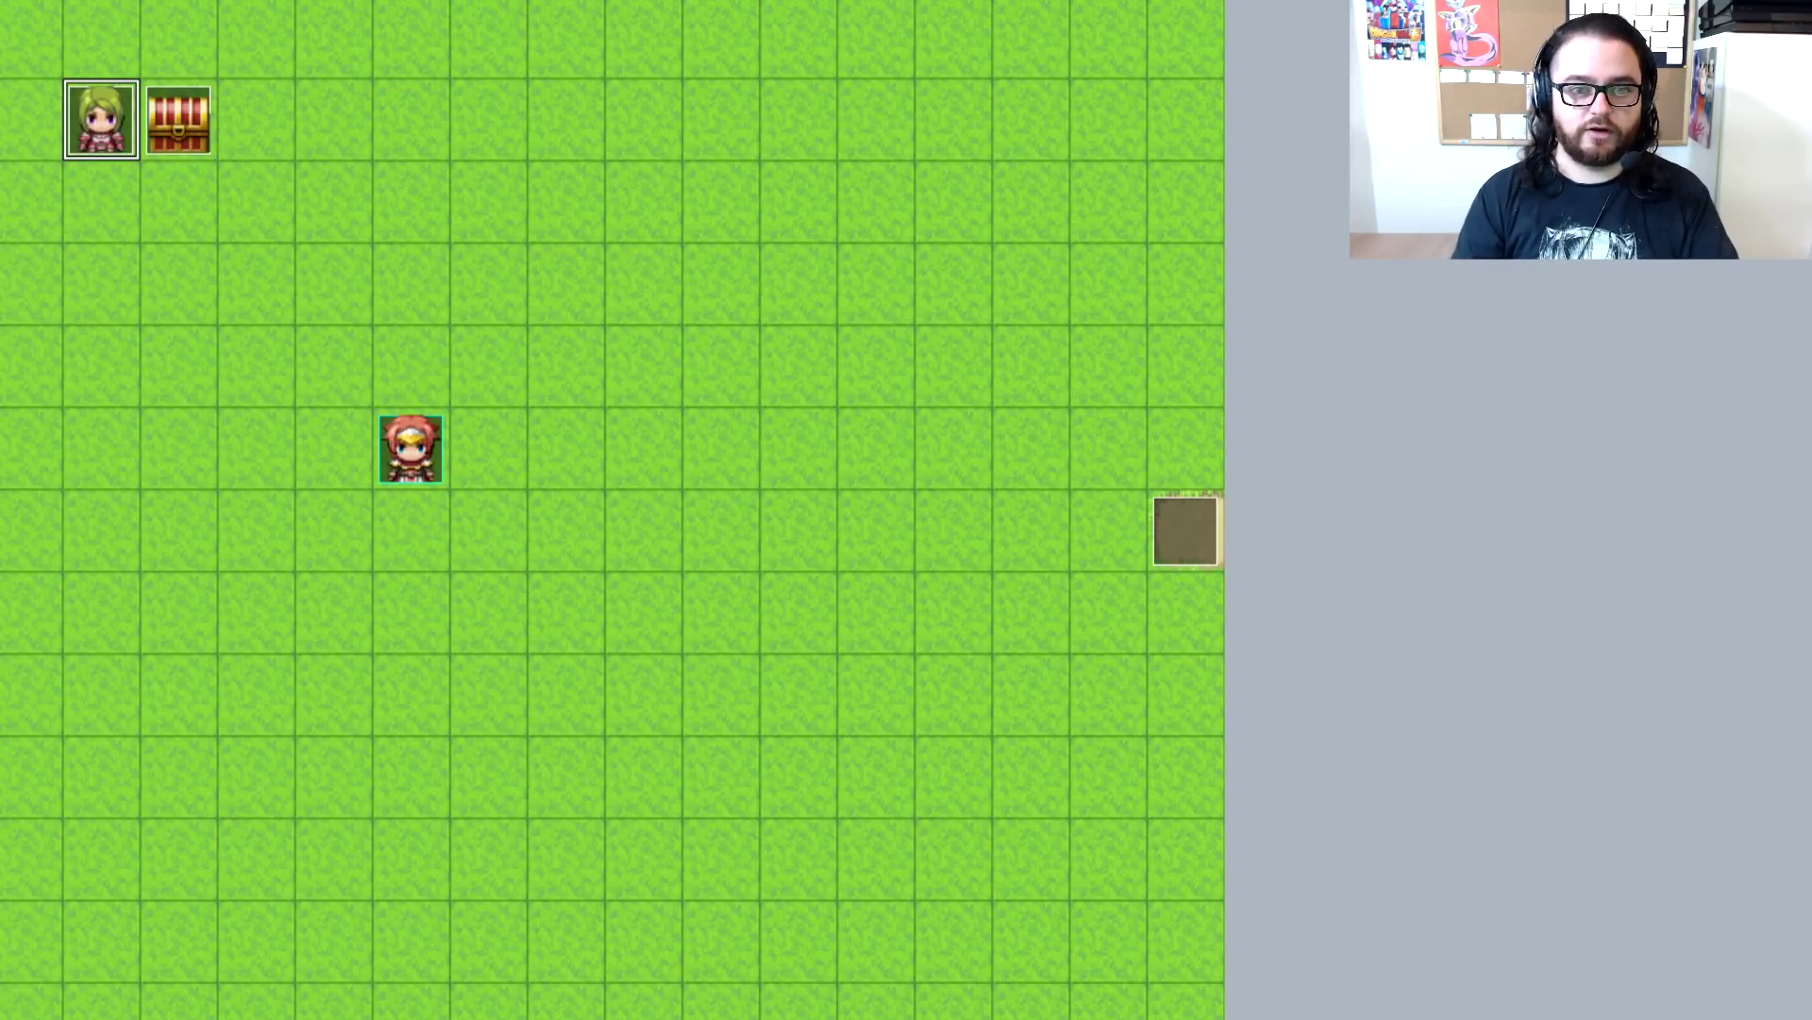
Start a new game in a fresh playtest, walk the hero to the treasure chest, and open it
click(599, 560)
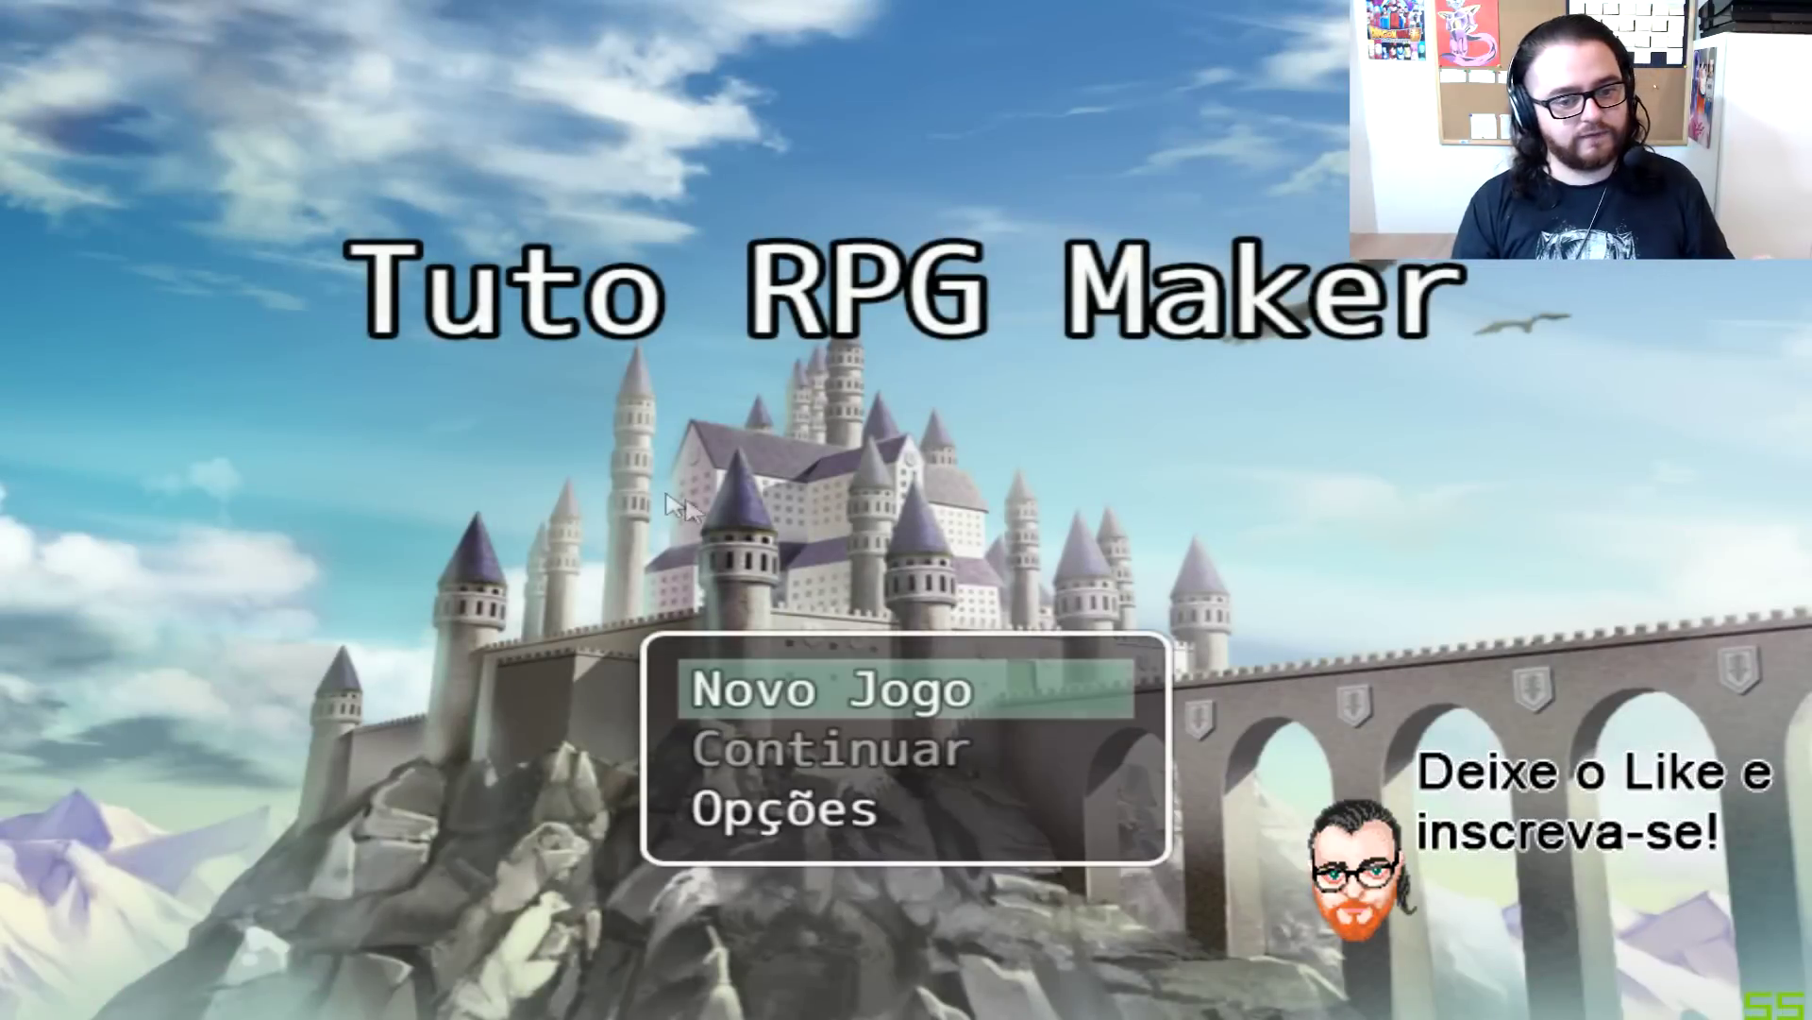
key(Return)
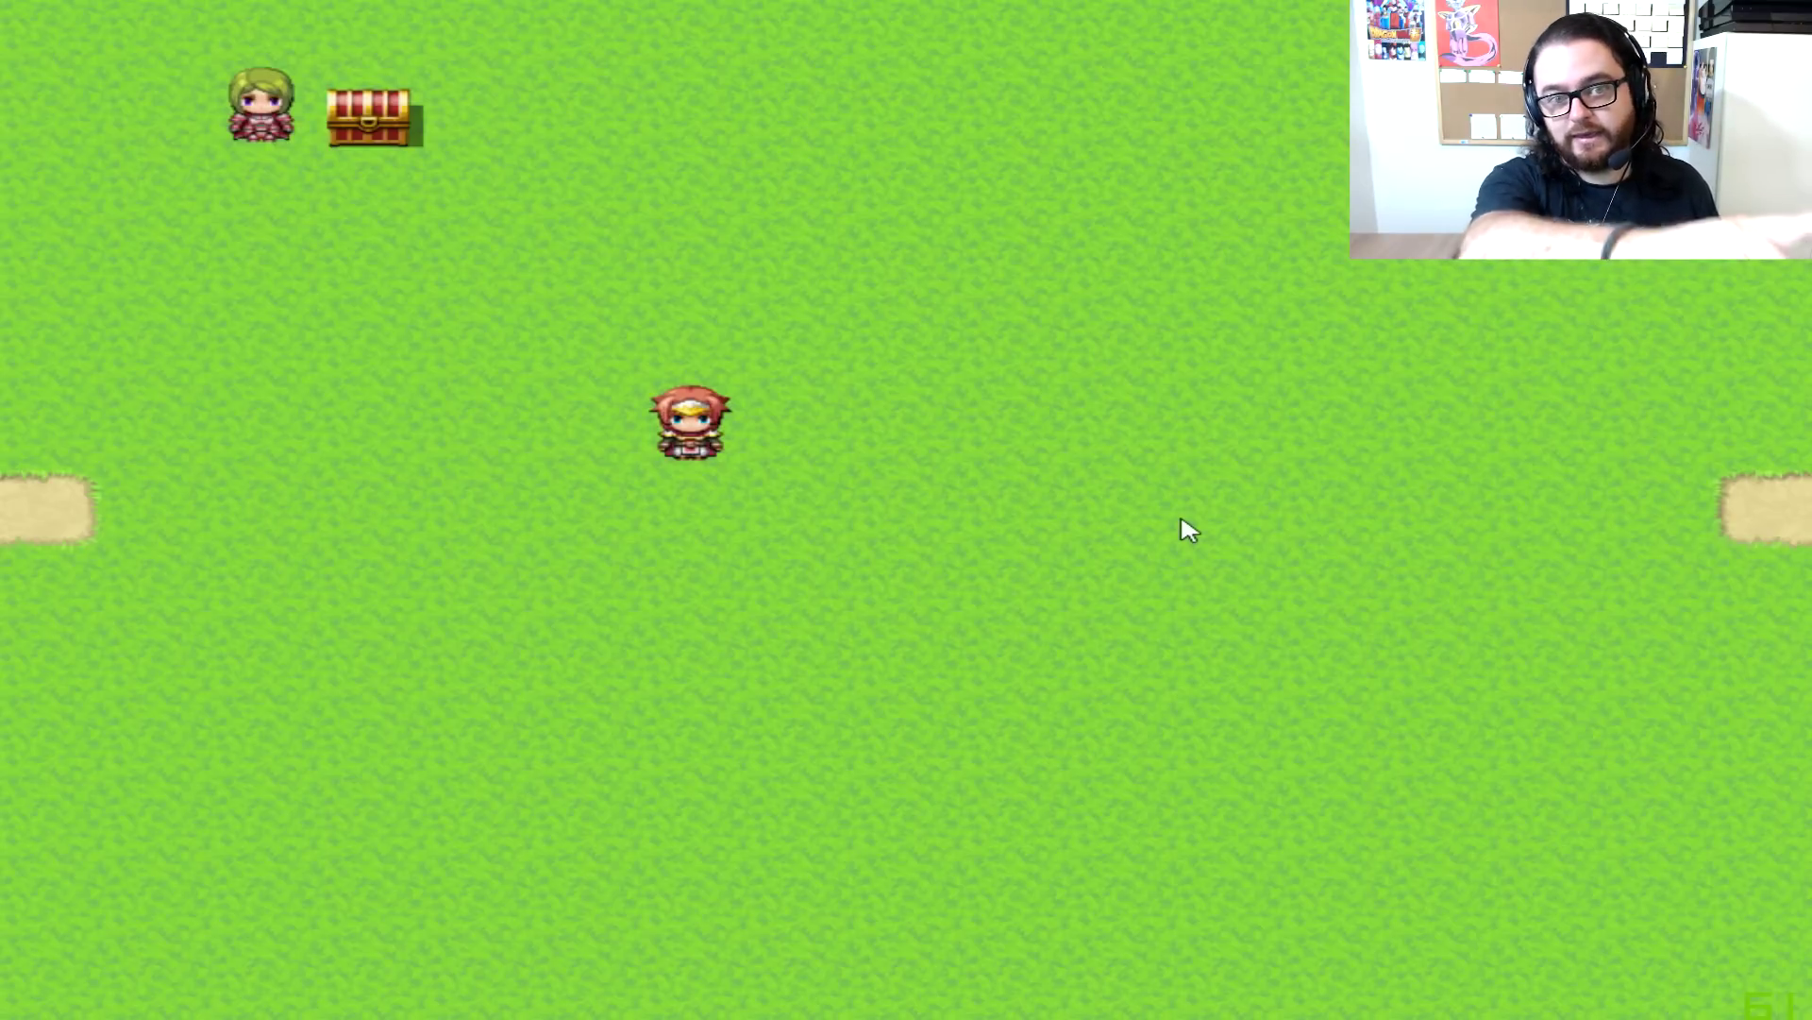
key(Left)
key(Left)
key(Left)
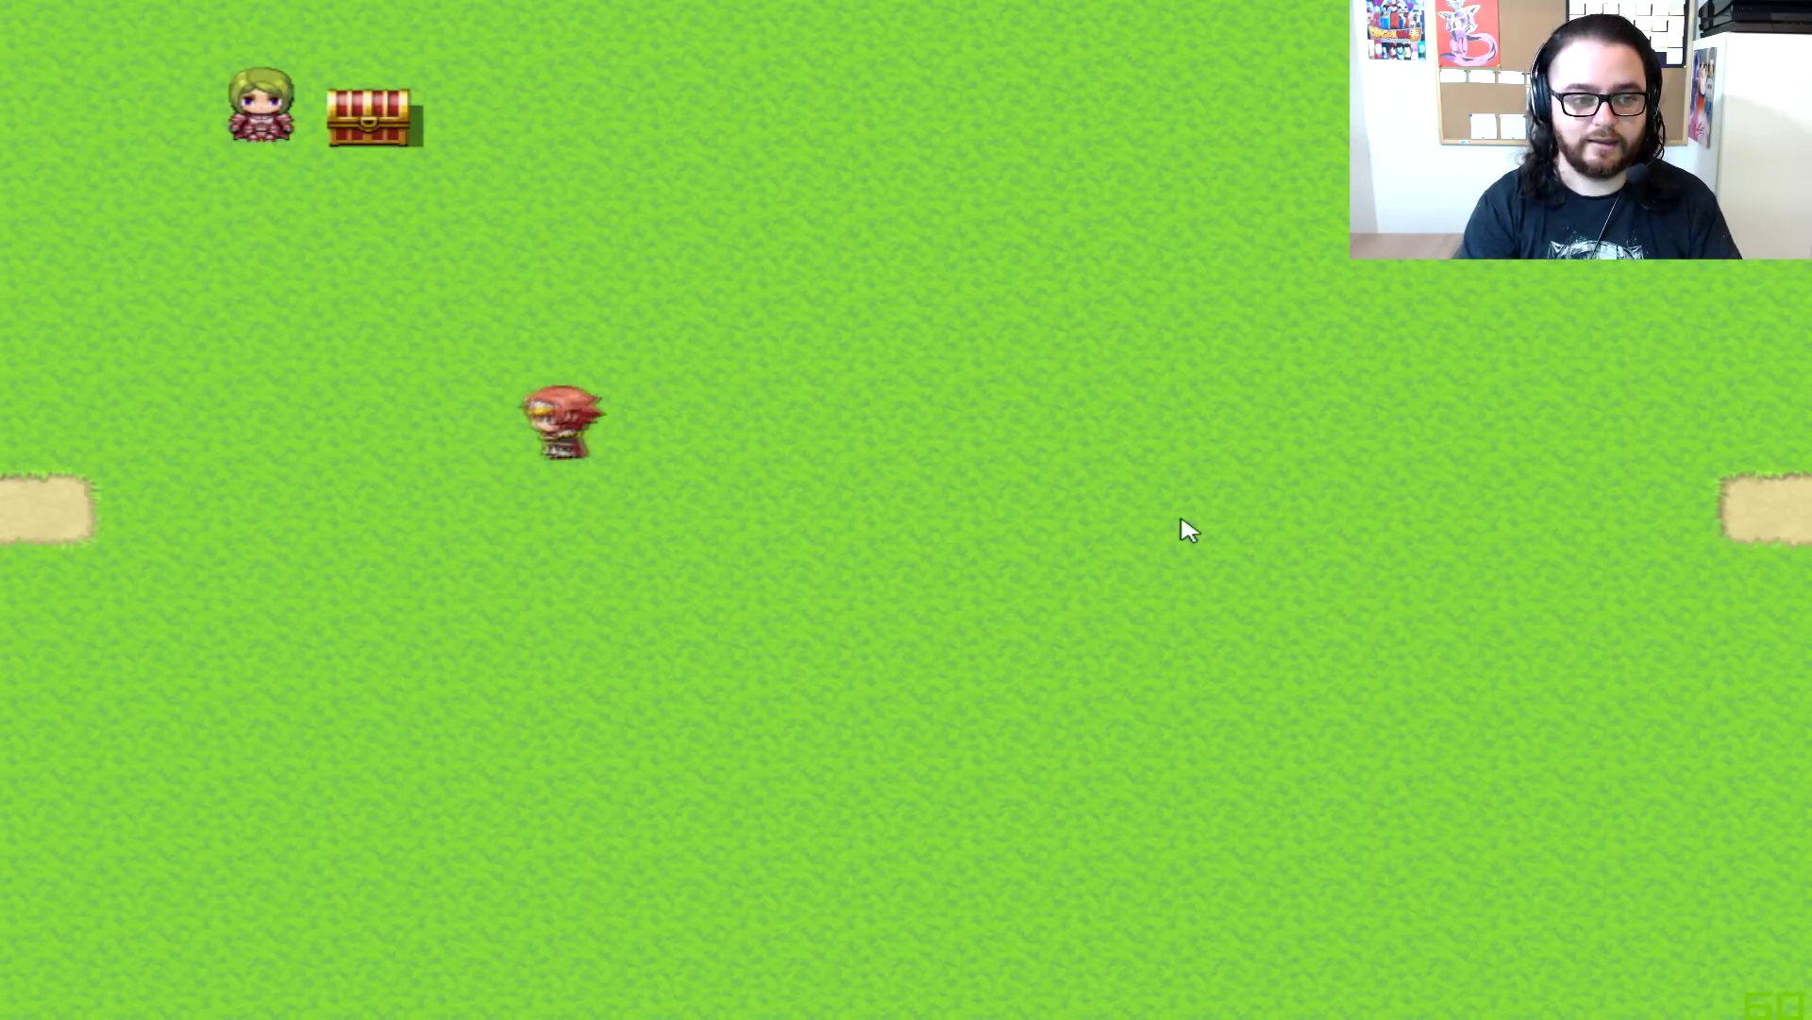
key(Up)
key(Up)
key(Return)
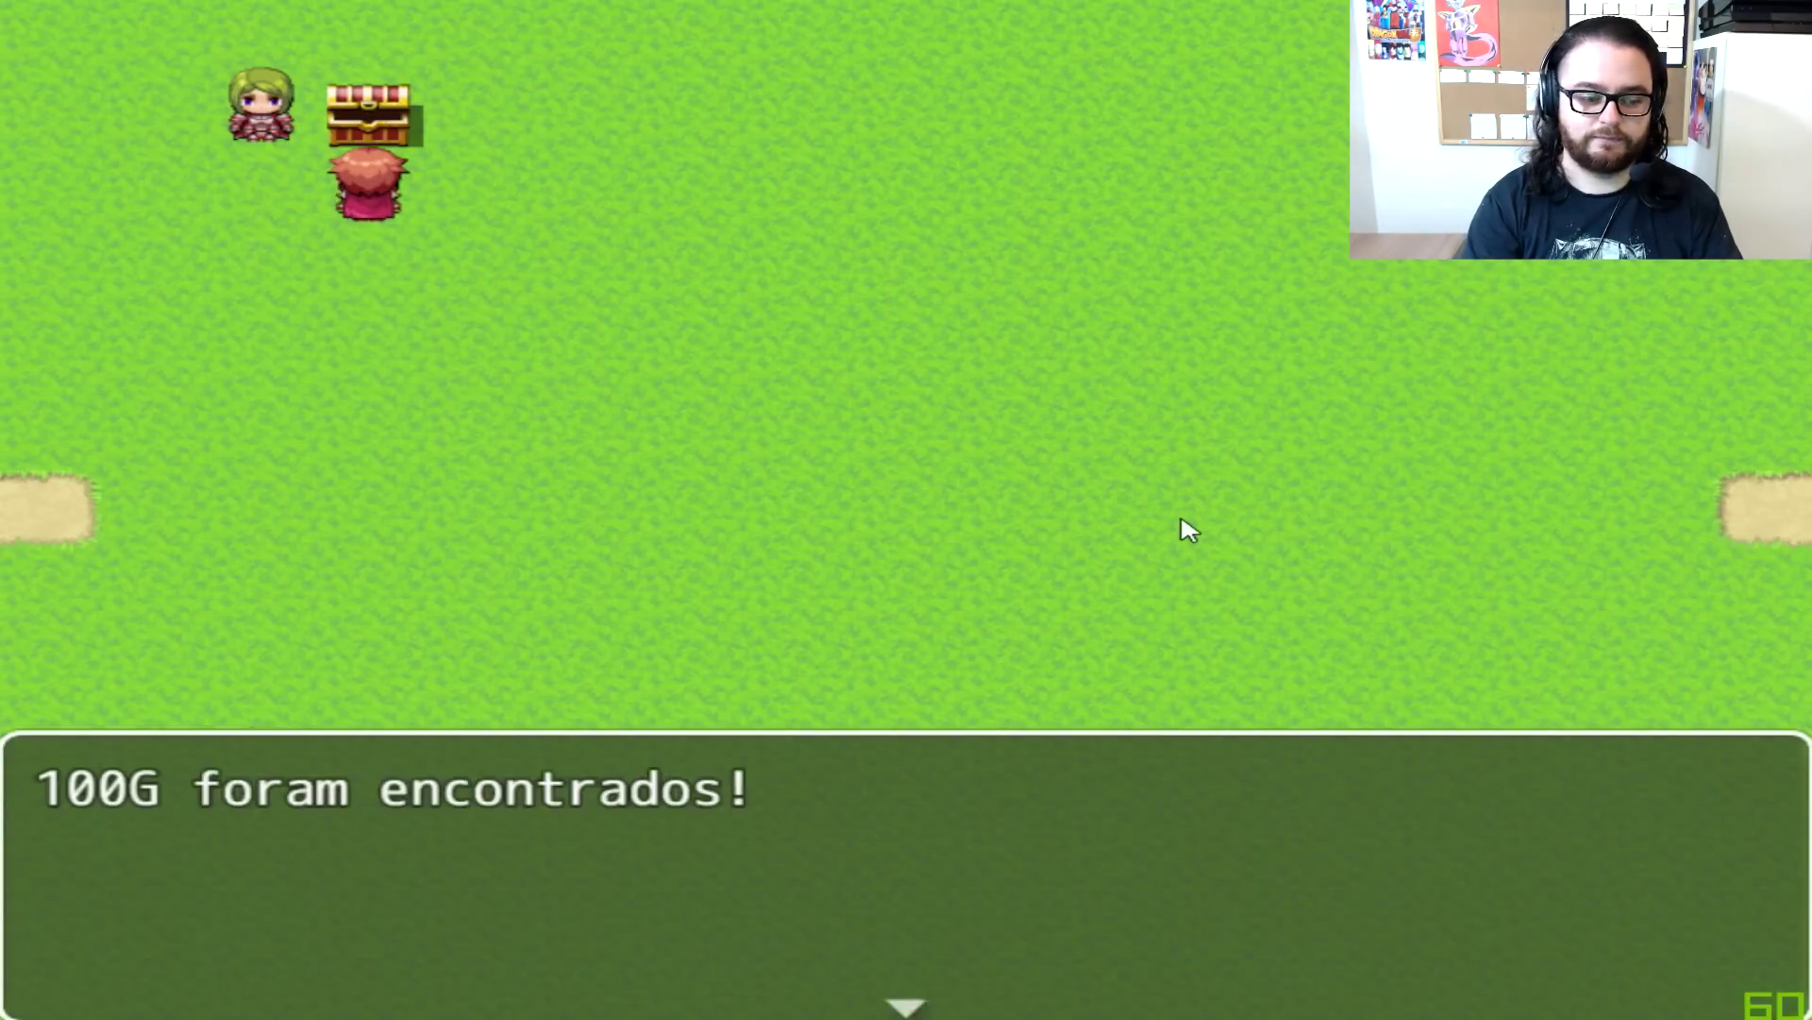
Close the chest message, walk over to Teresa, and hire her through her dialogue
key(Return)
key(Left)
key(Up)
key(Return)
key(Return)
key(Return)
key(Return)
Walk around the map with Teresa until her contract runs out, and renew it for another stretch of steps
key(Down)
key(Right)
key(Down)
key(Left)
key(Left)
key(Up)
key(Right)
key(Return)
key(Return)
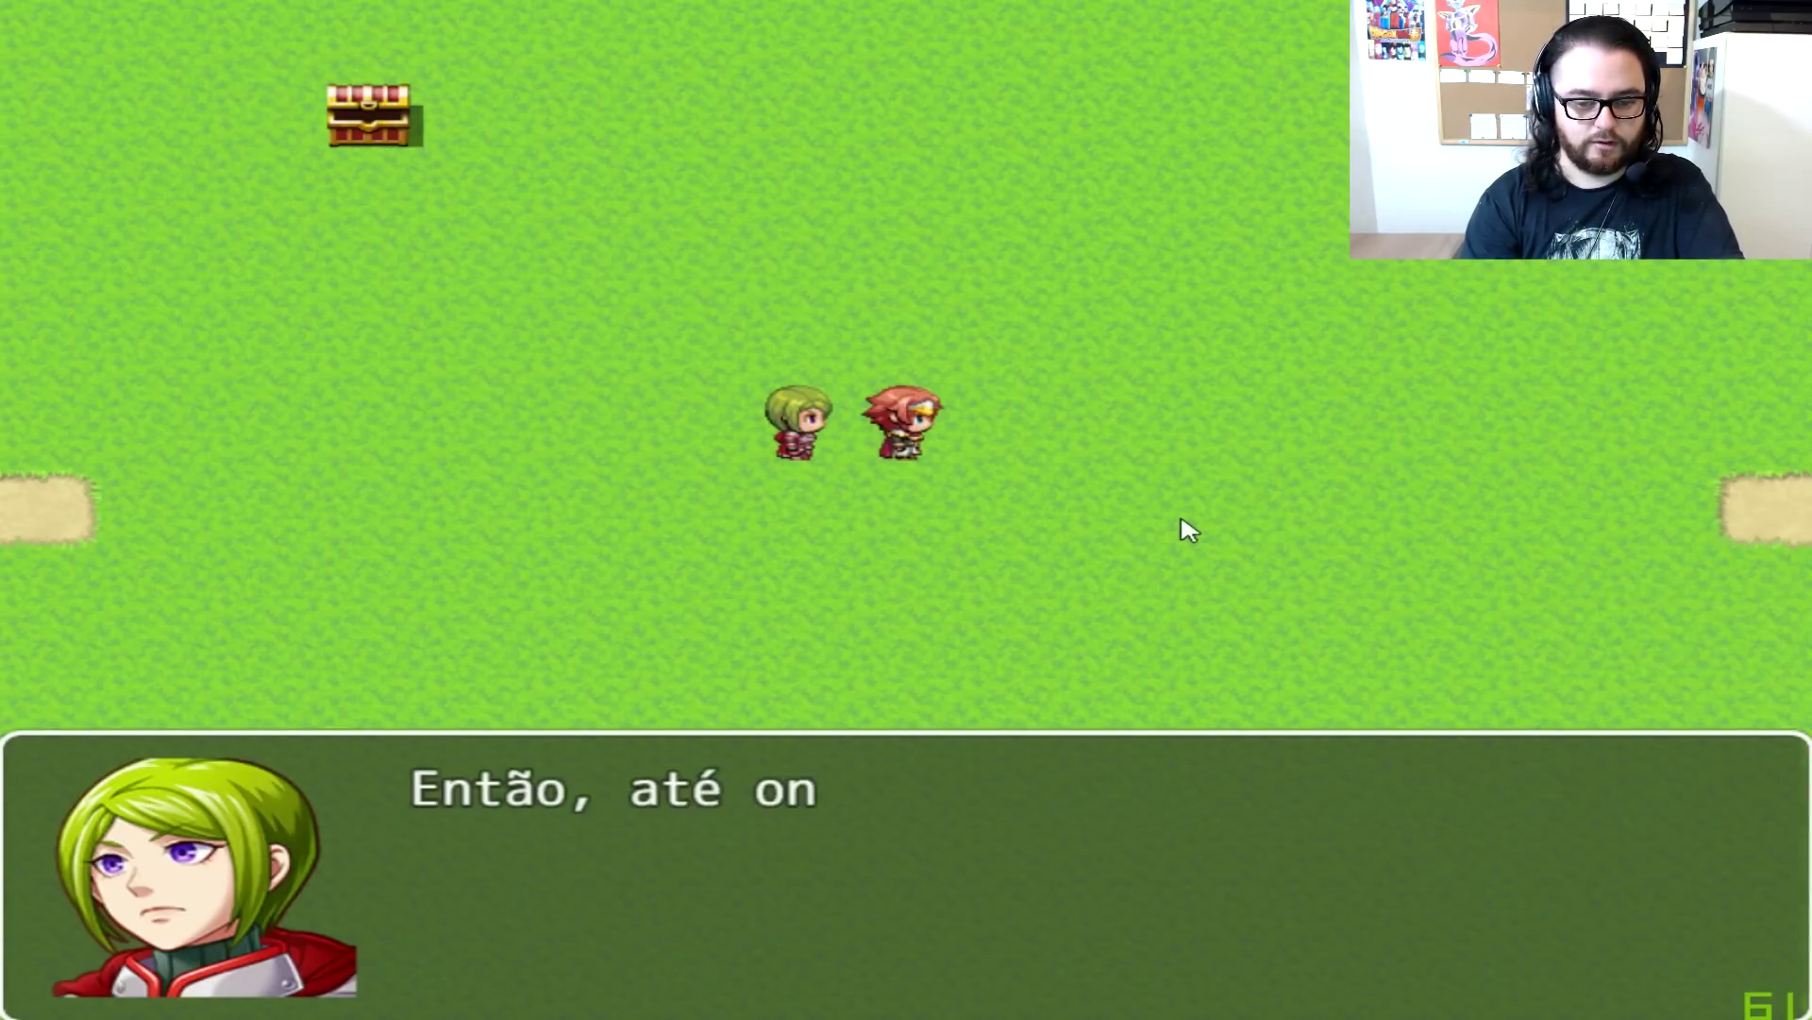
key(Return)
Walk with Teresa until the renewed contract expires, and decline a further renewal with Não
key(Down)
key(Left)
key(Up)
key(Right)
key(Right)
key(Up)
key(Left)
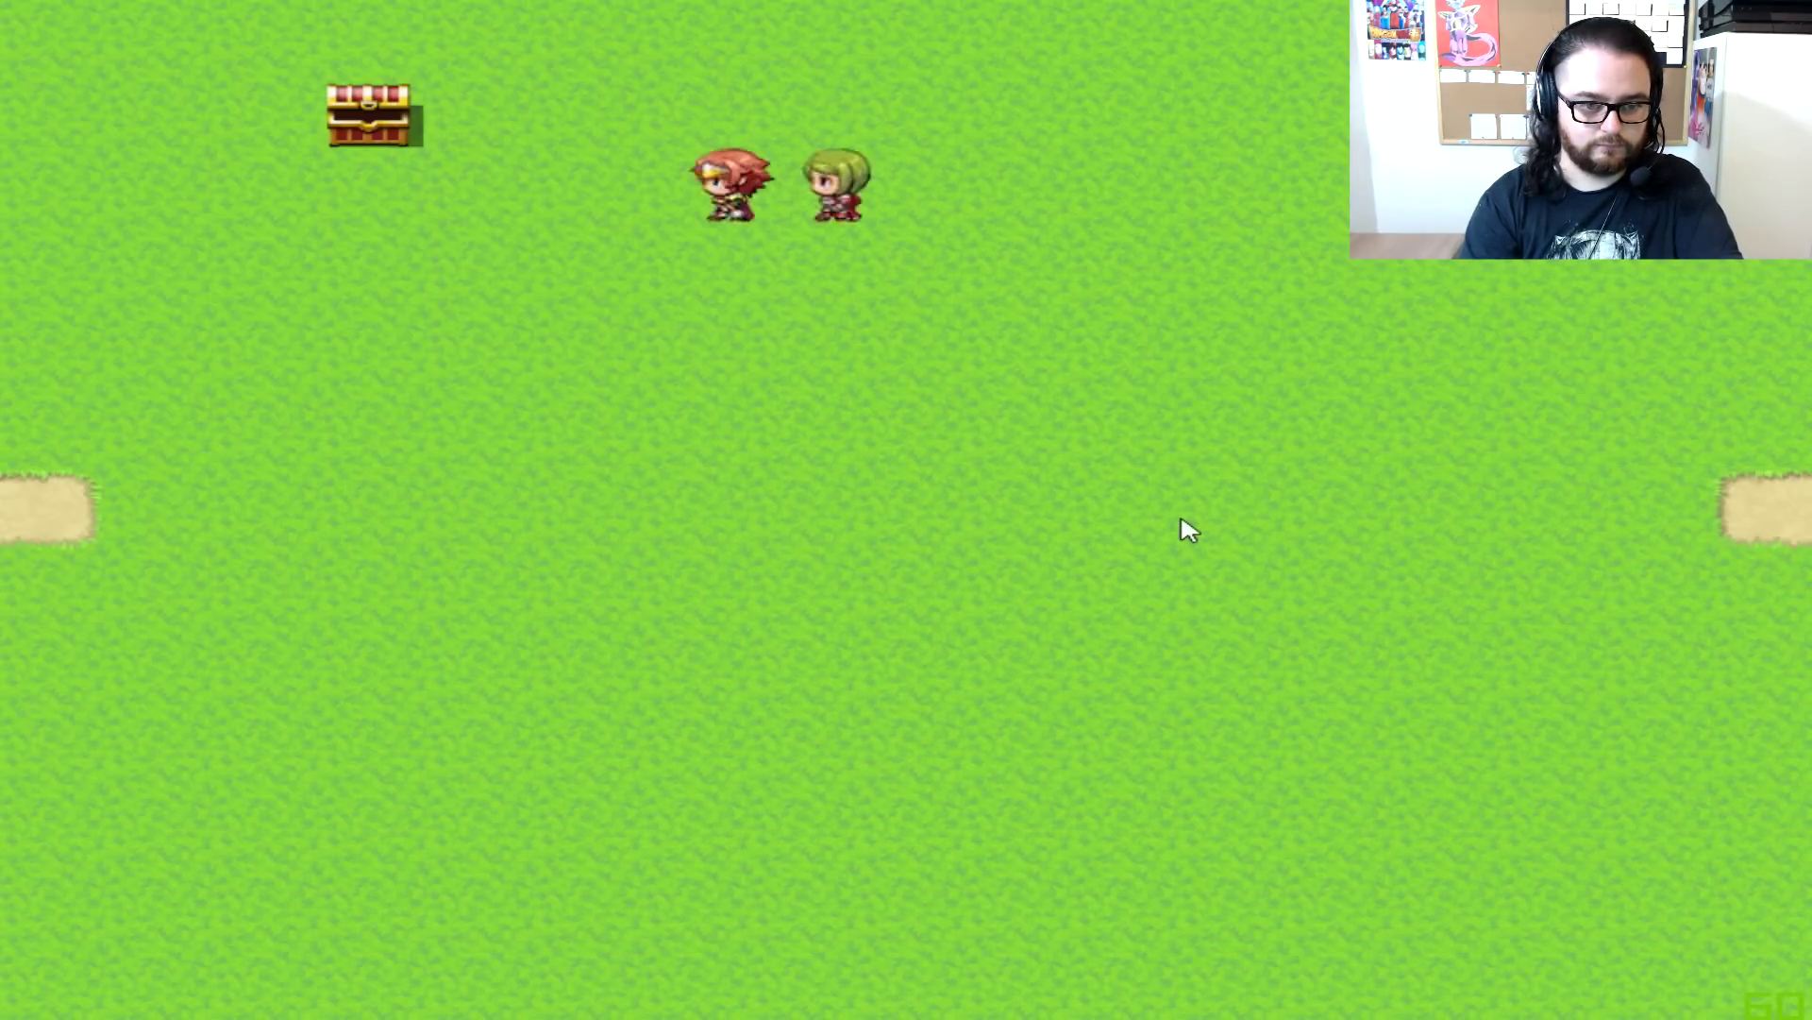
key(Down)
key(Return)
key(Down)
key(Return)
key(Return)
Walk the hero back to Teresa beside the treasure chest, and hire her again through her dialogue
key(Left)
key(Up)
key(Up)
key(Return)
key(Return)
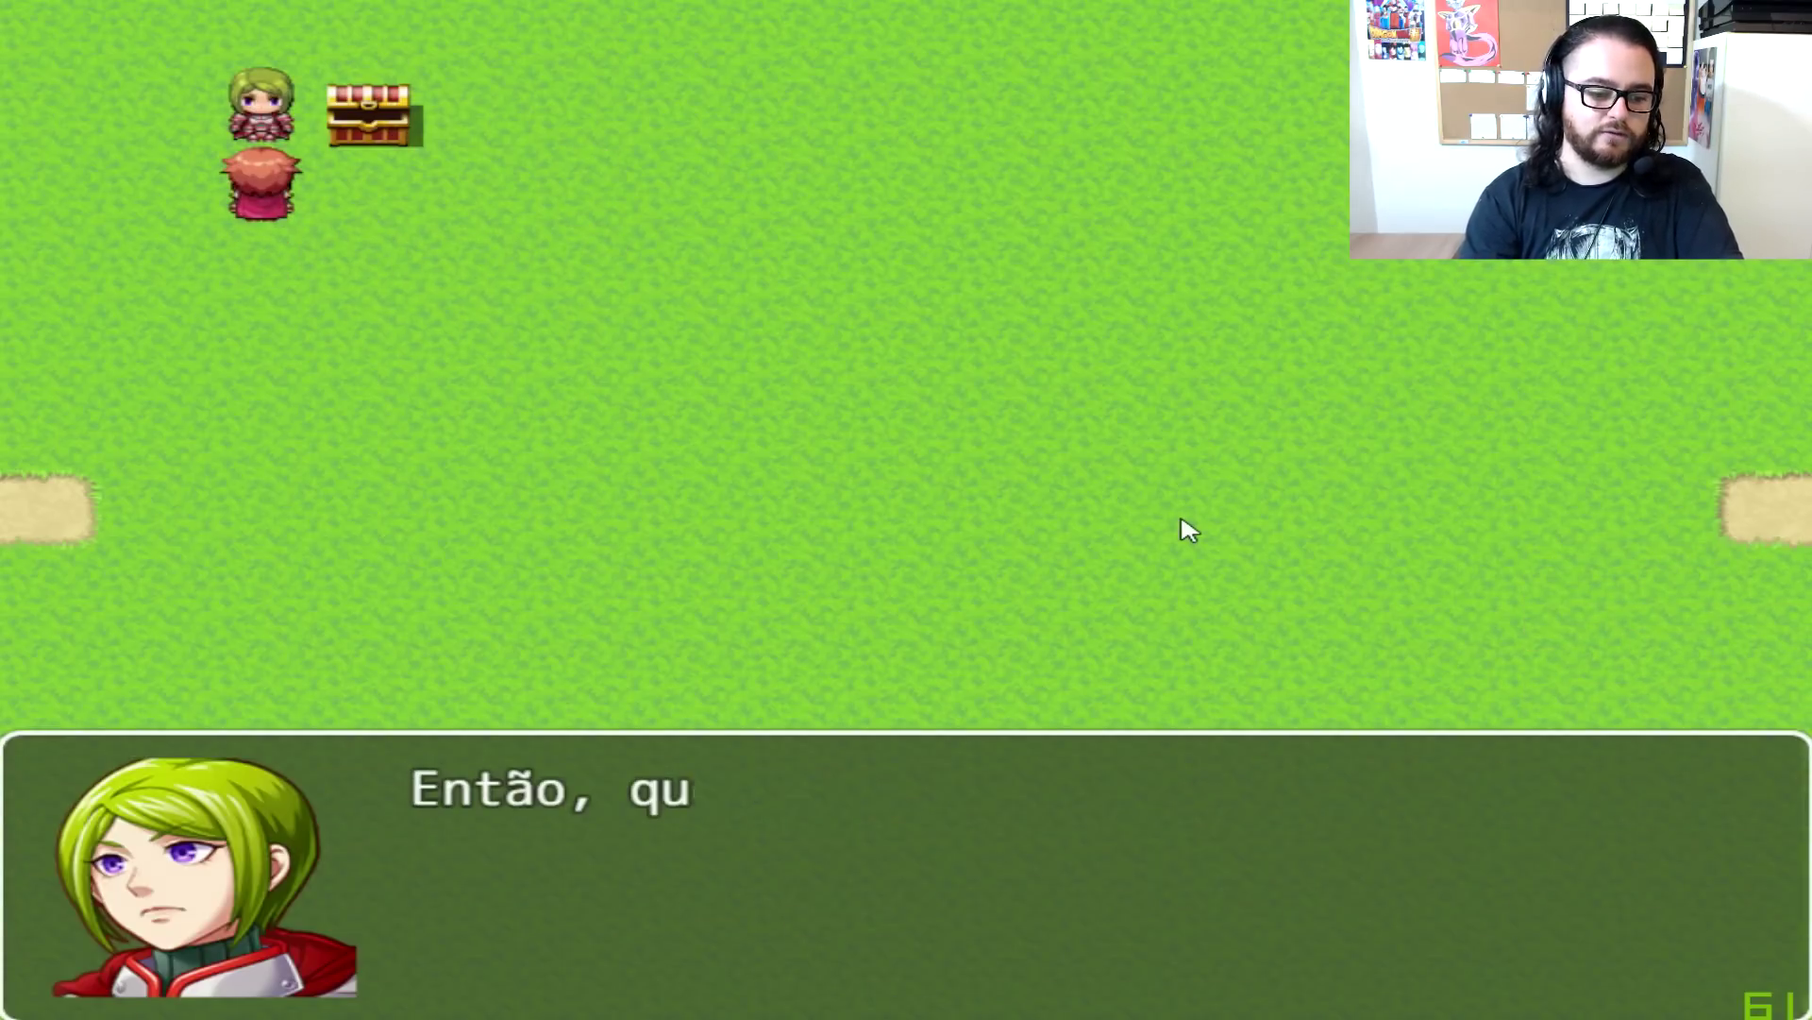
key(Return)
key(Return)
Walk down the map with Teresa until this contract expires, and end it by answering Não
key(Down)
key(Right)
key(Down)
key(Left)
key(Return)
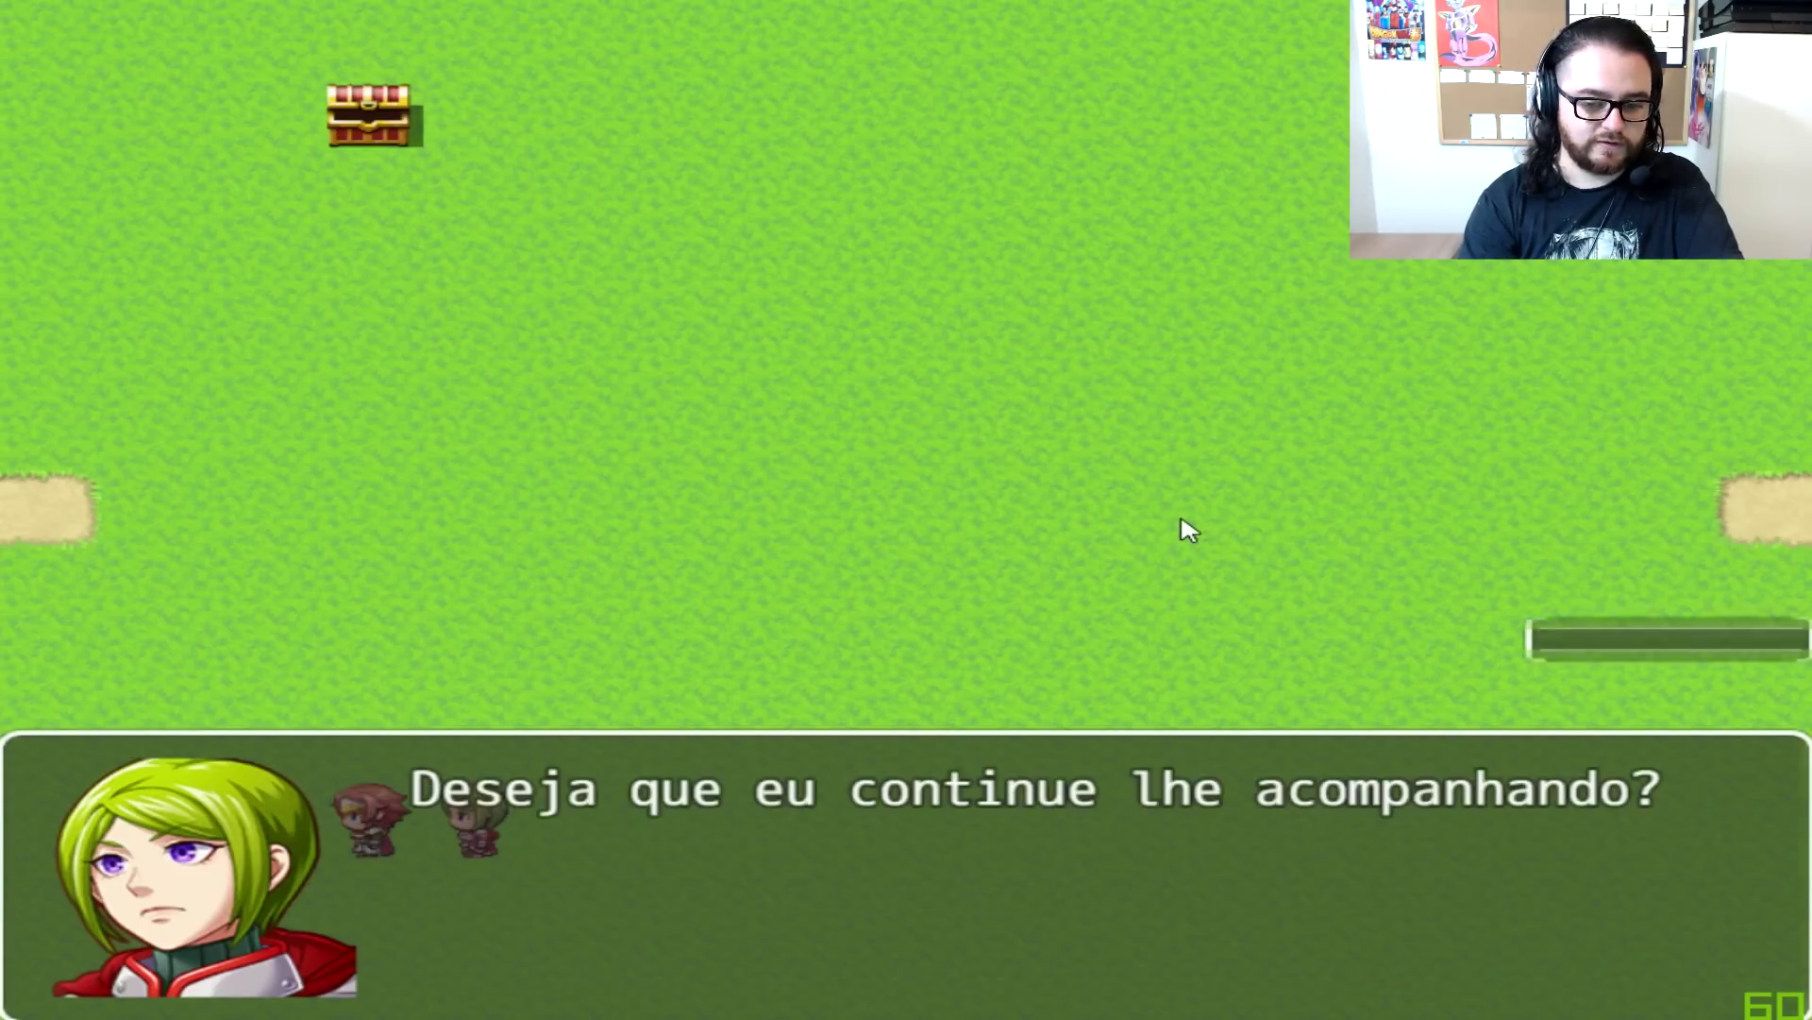
key(Down)
key(Return)
key(Return)
Return to Teresa beside the chest, and rehire her for another stretch of steps
key(Up)
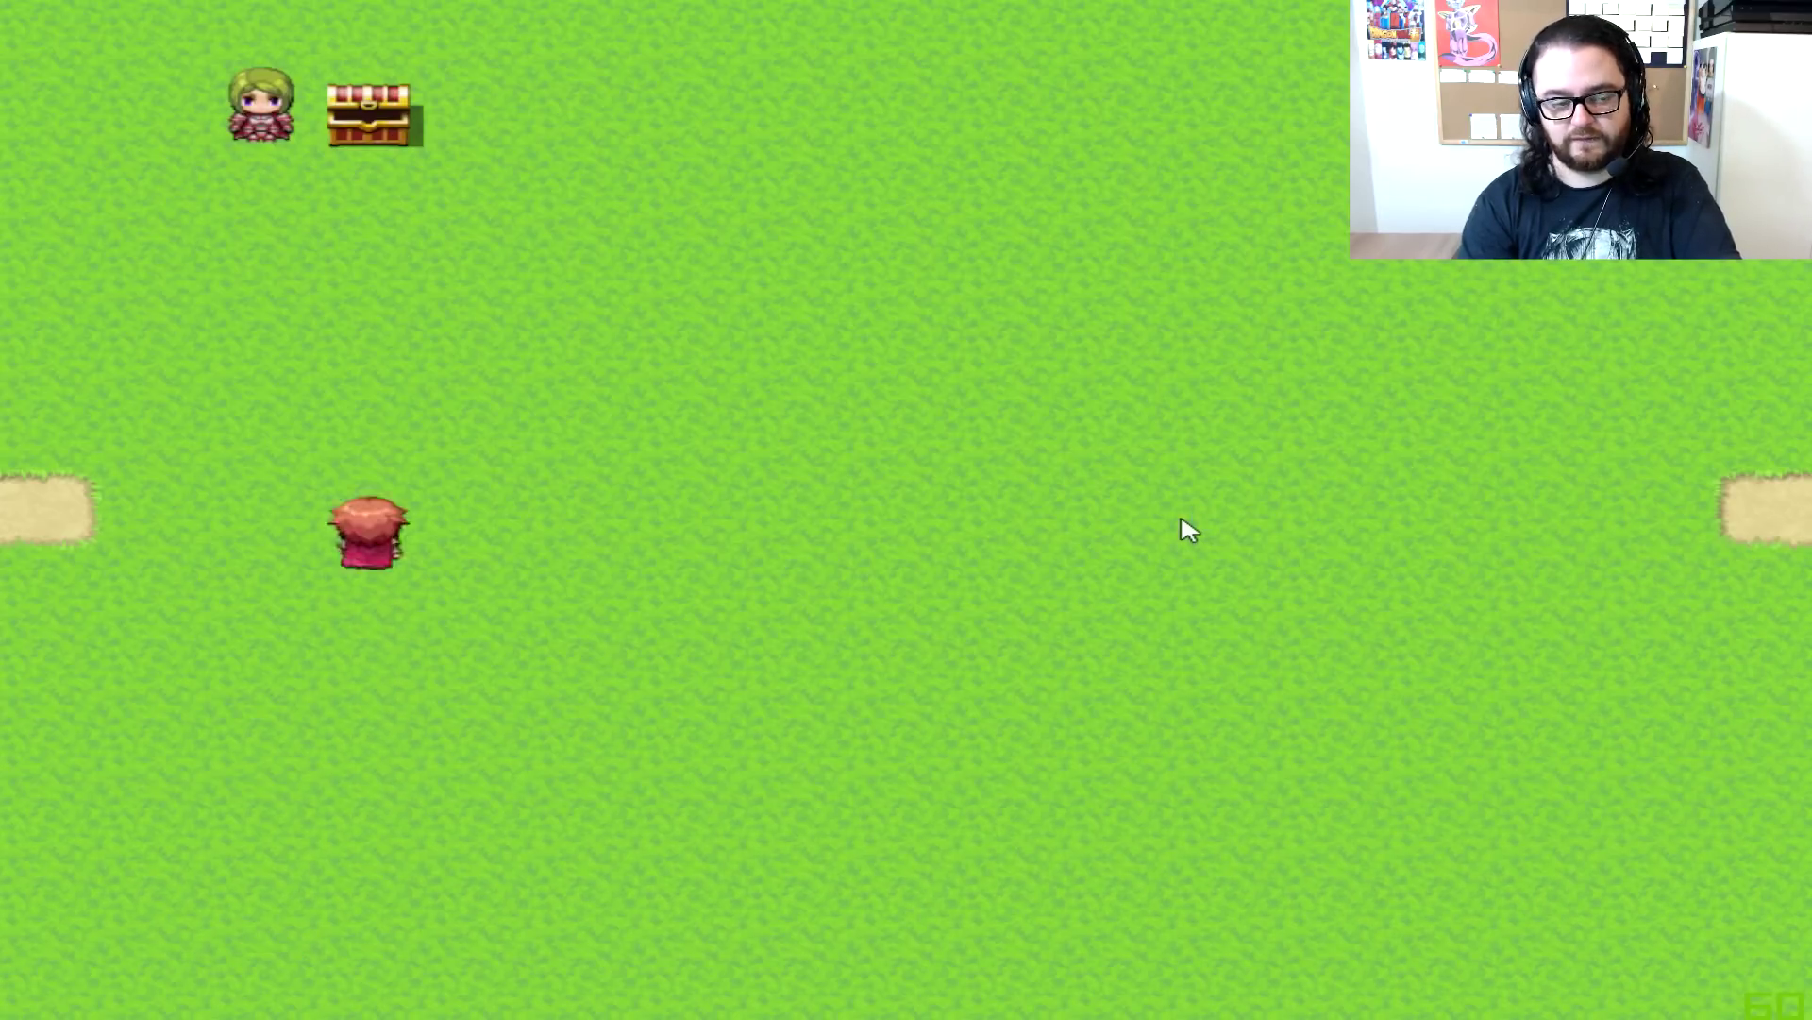
key(Left)
key(Return)
key(Return)
key(Down)
key(Return)
key(Return)
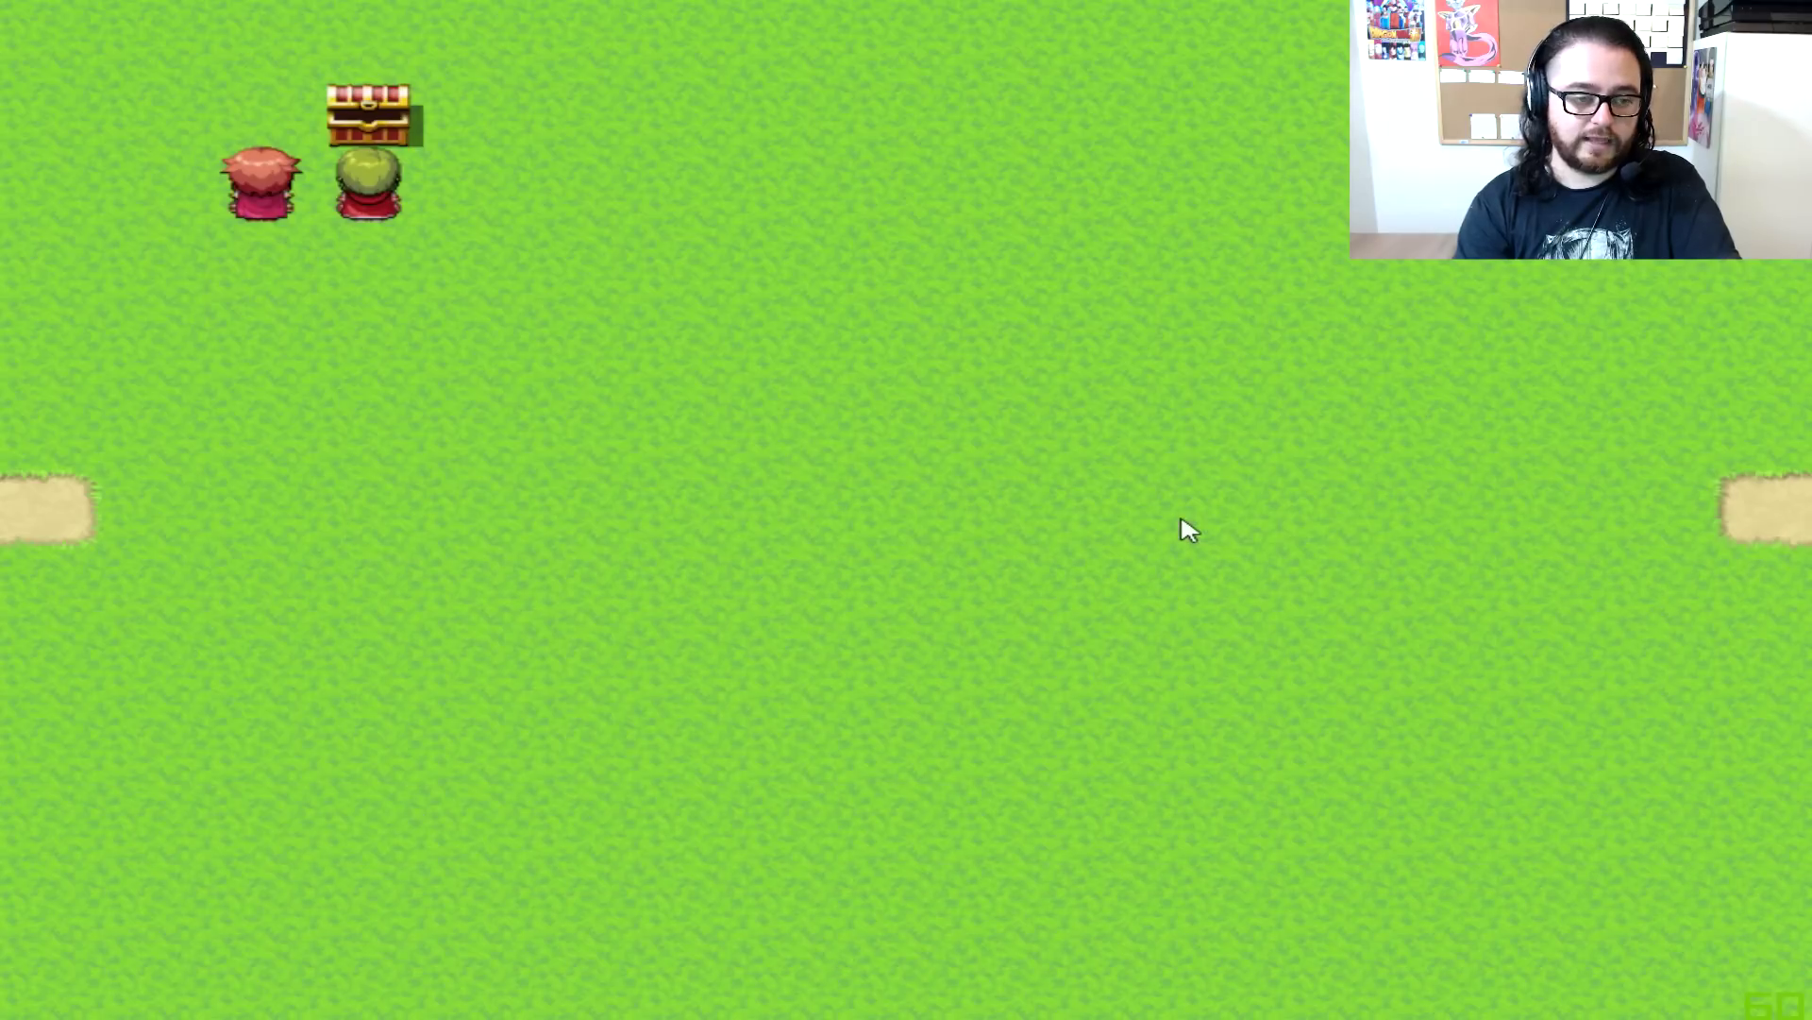
Walk around the open field with Teresa until her contract runs out, and renew it
key(Right)
key(Down)
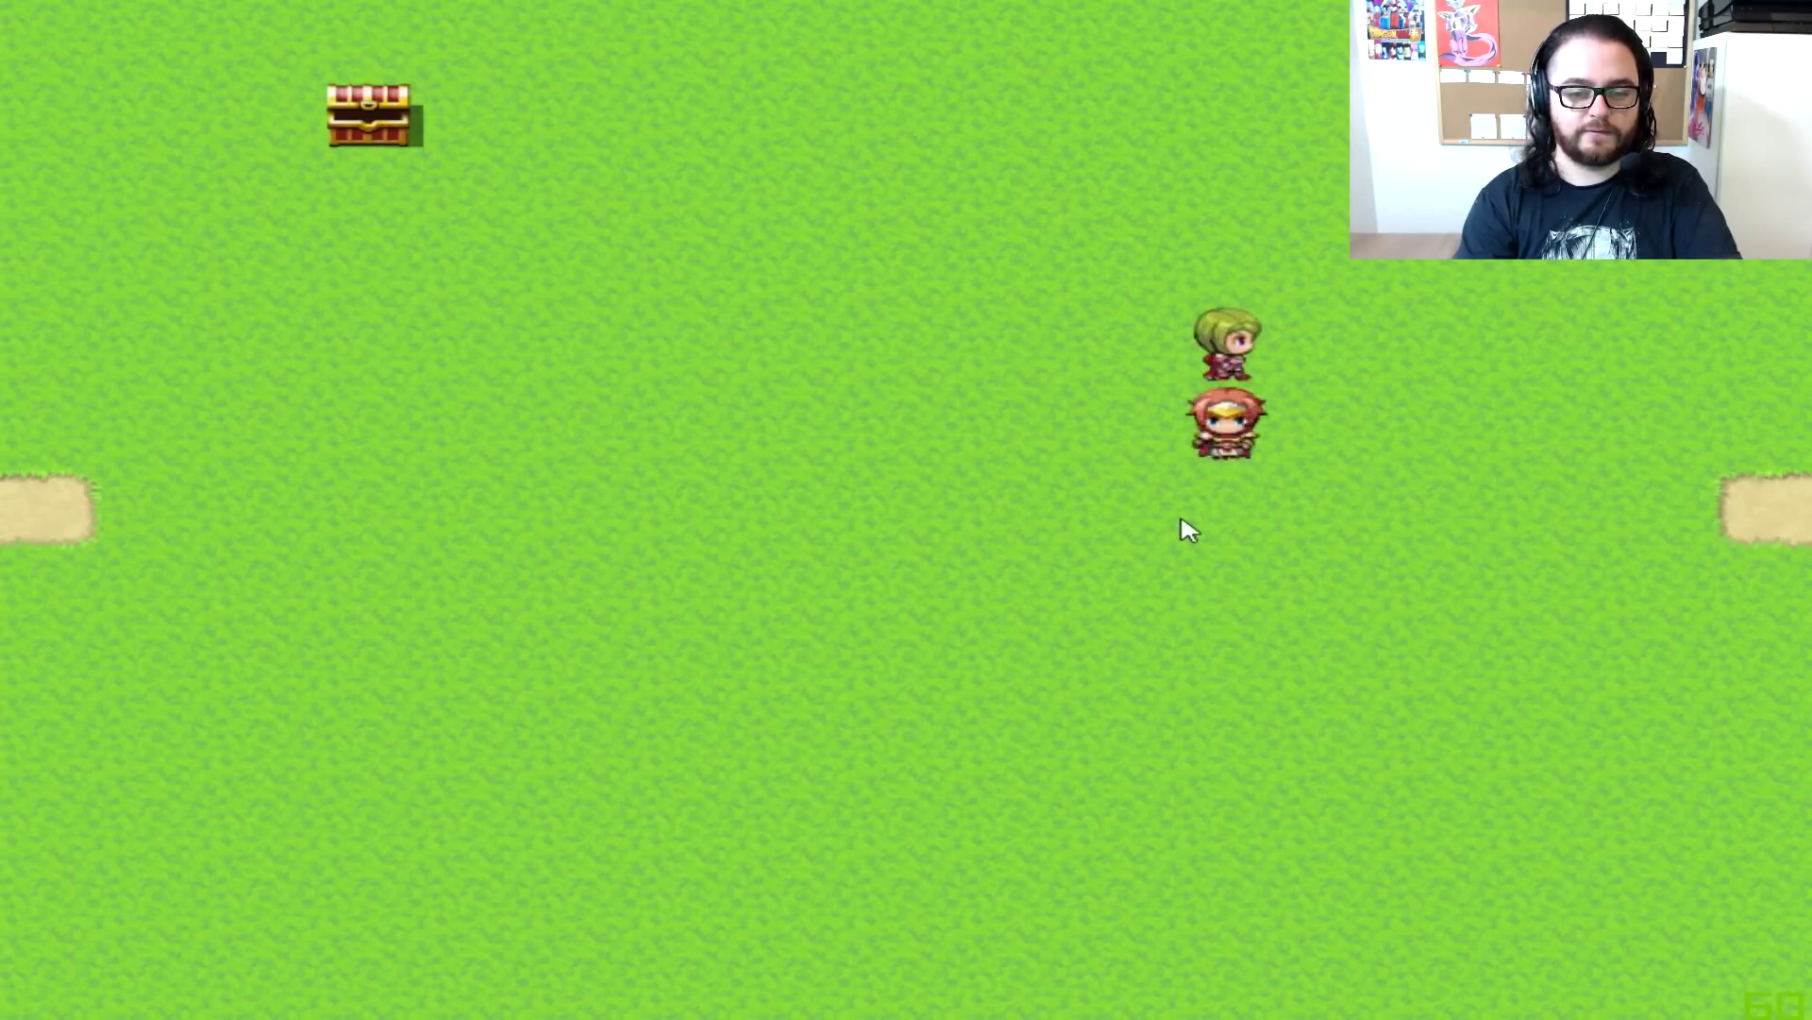
key(Left)
key(Left)
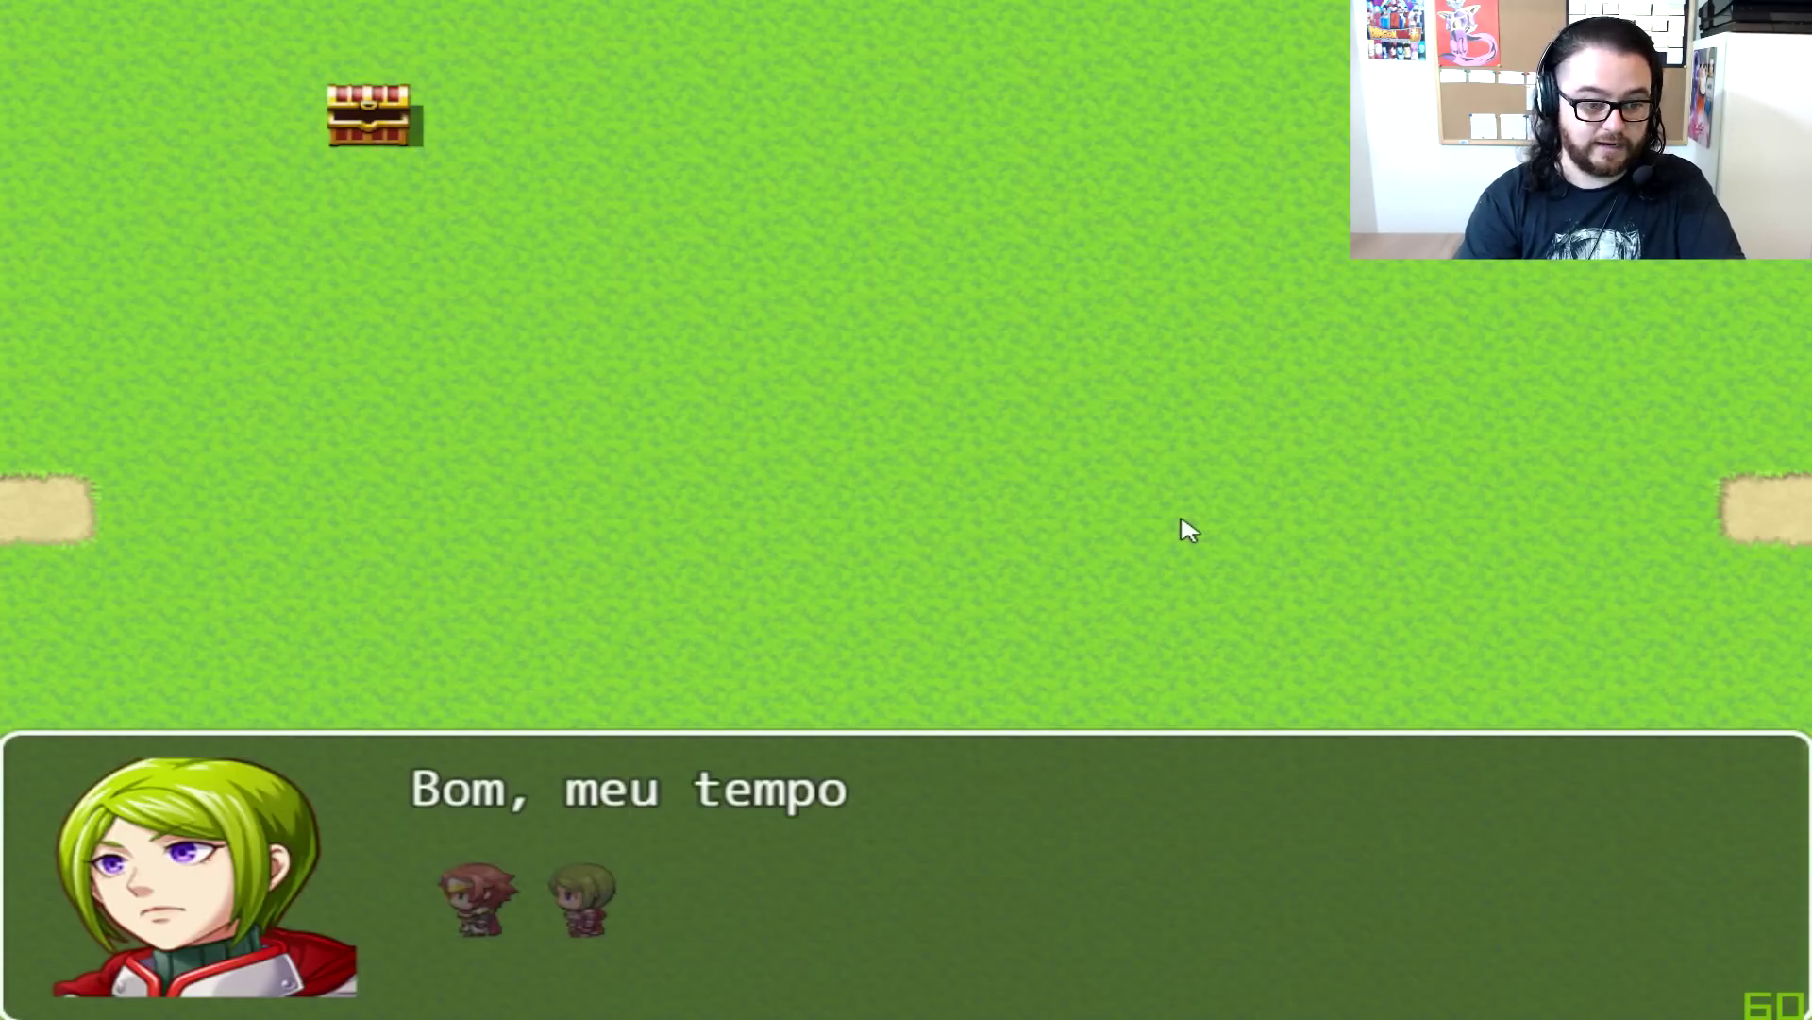
key(Return)
key(Return)
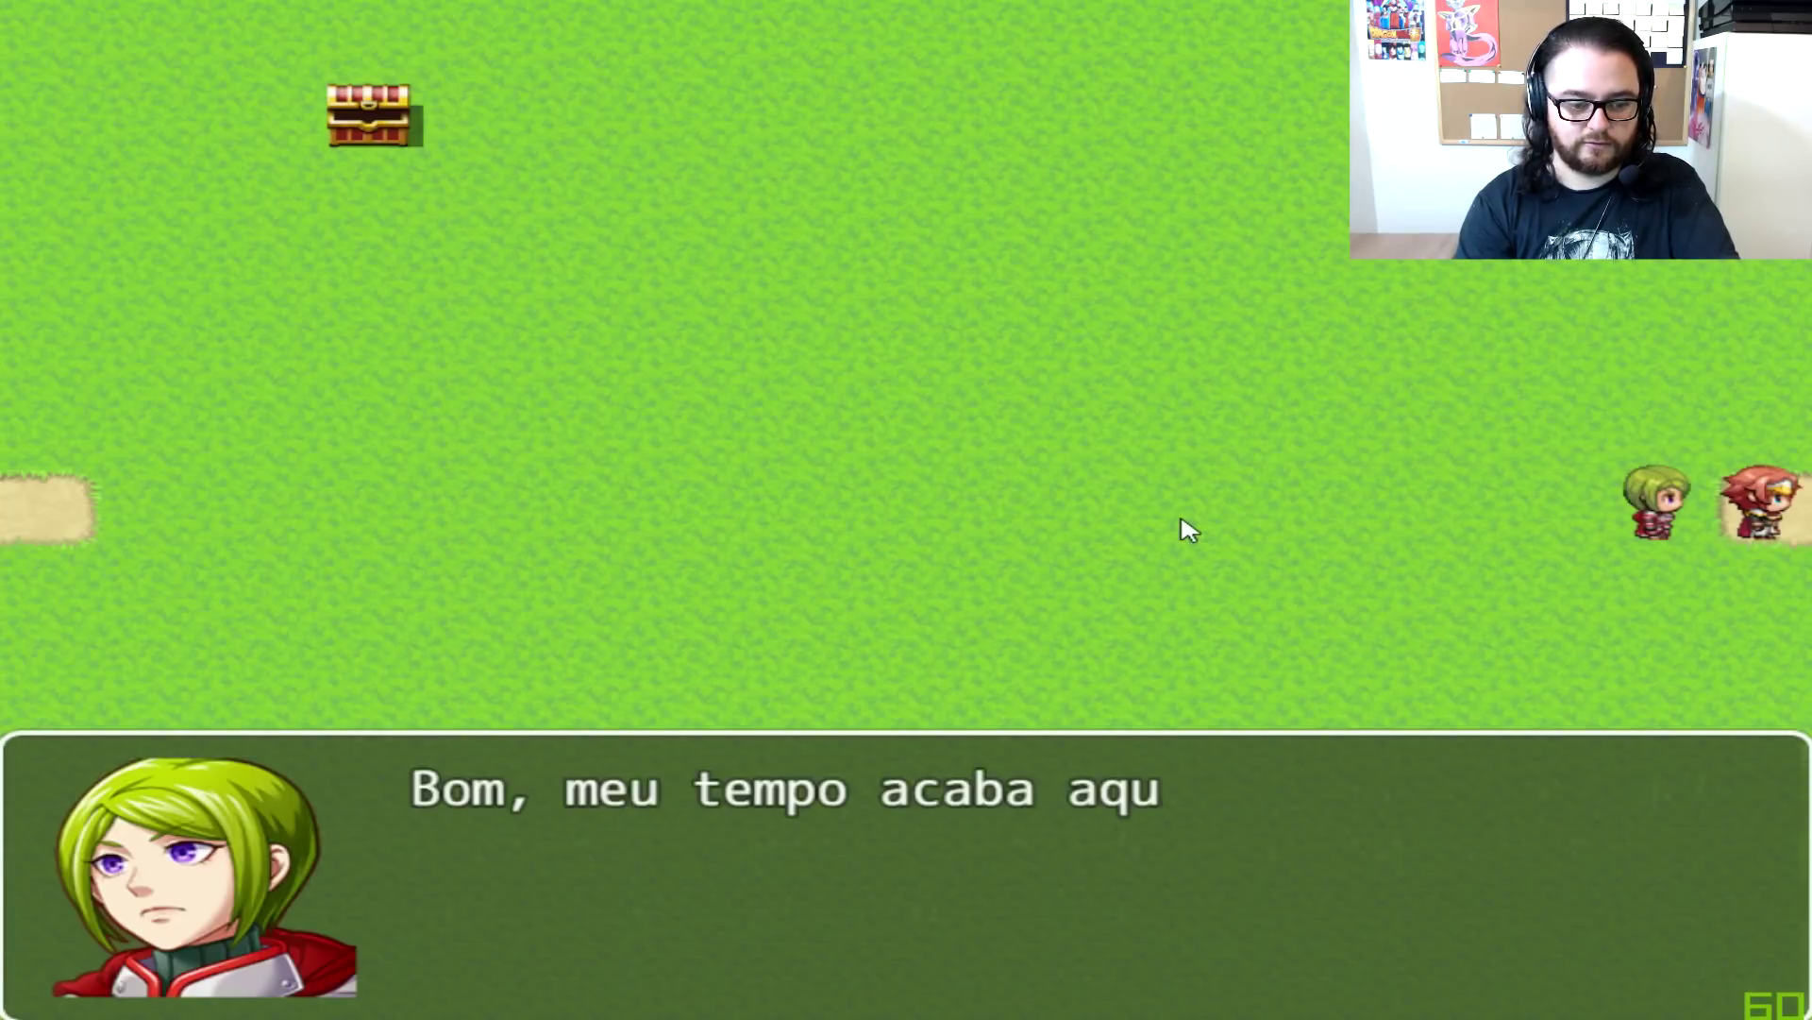
Renew Teresa's contract at the path on the map's east edge, and cross with her to the neighbouring map
key(Return)
key(Return)
key(Return)
key(Return)
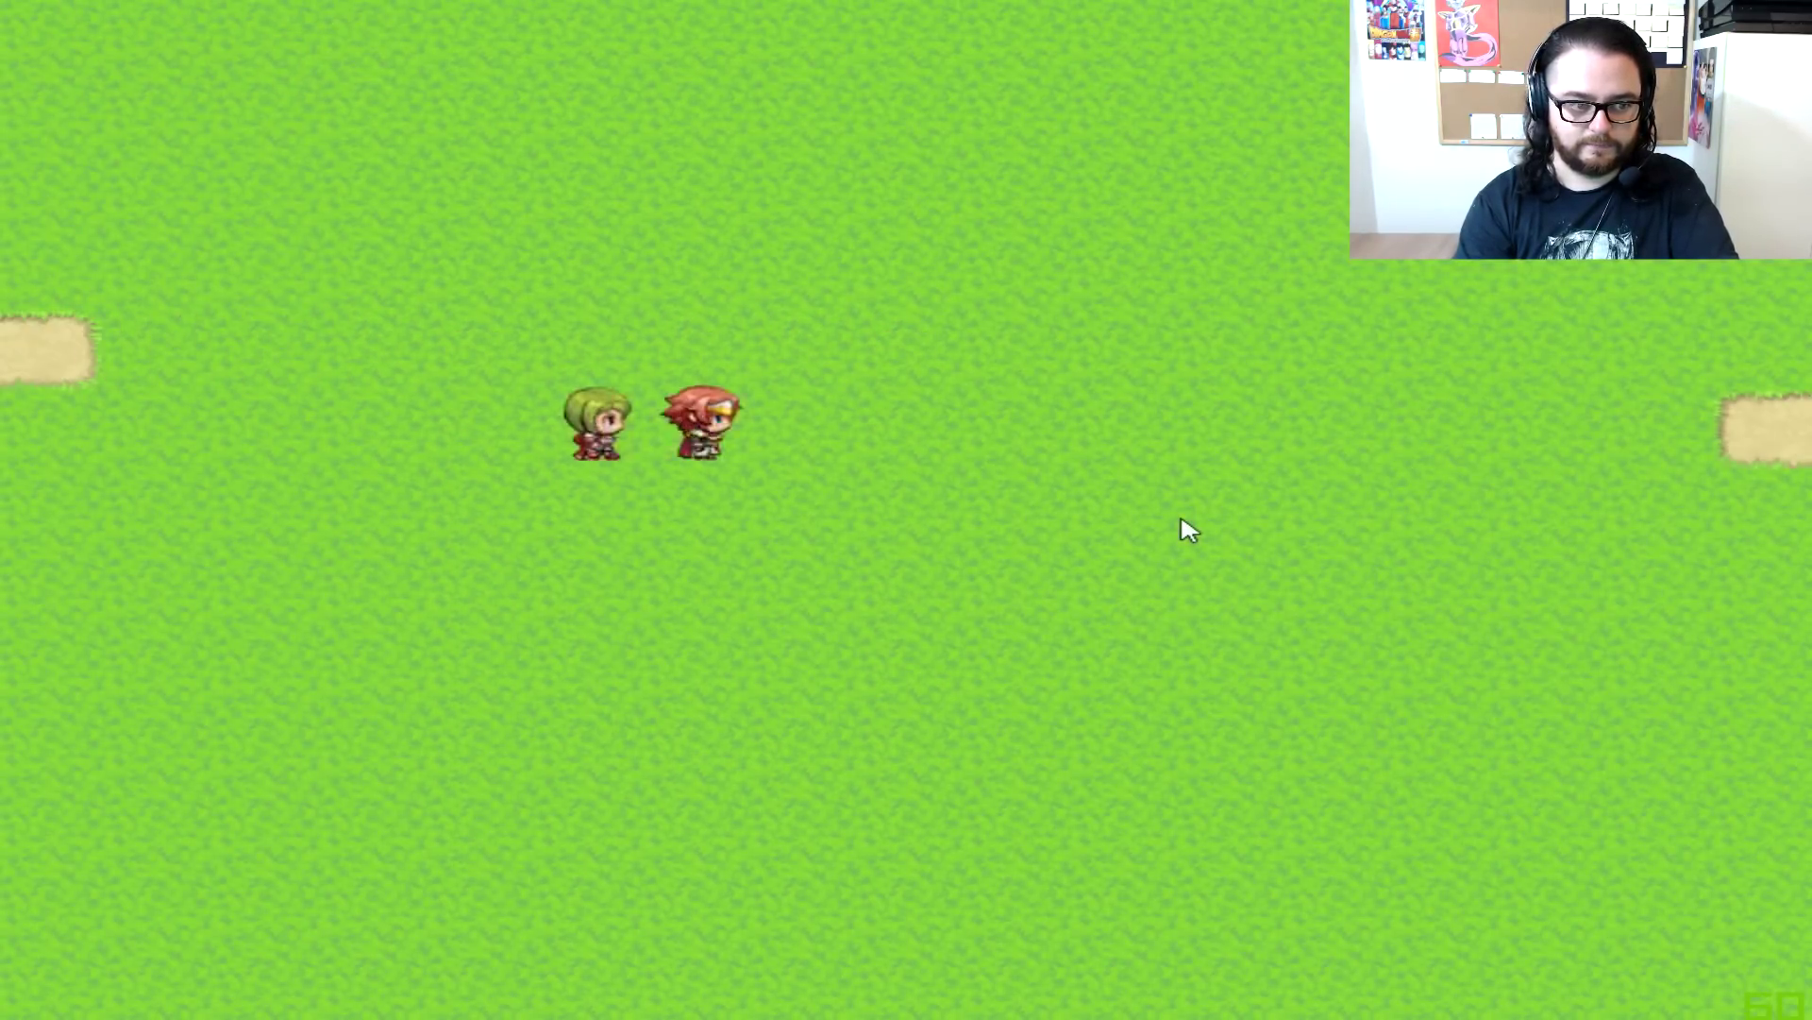
Decline Teresa's renewal with Não on the neighbouring map, and walk back toward her original spot
key(Return)
key(Down)
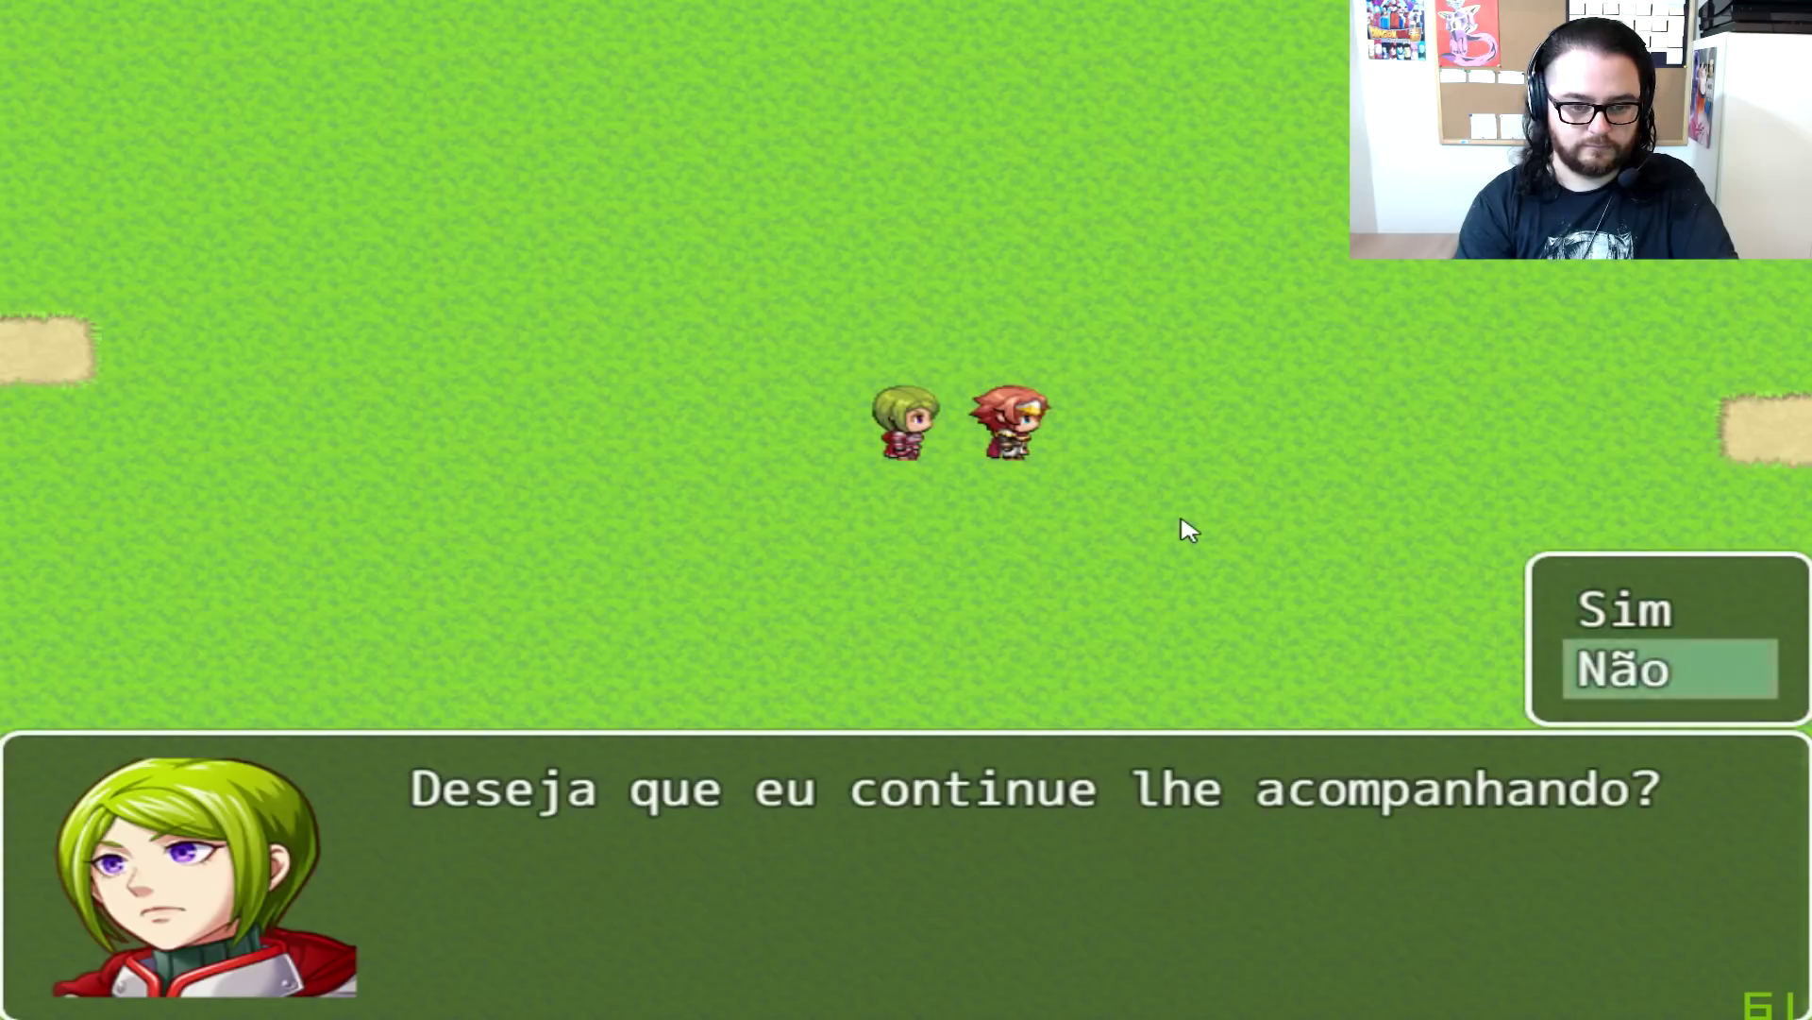
key(Return)
key(Return)
key(Left)
key(Up)
key(Left)
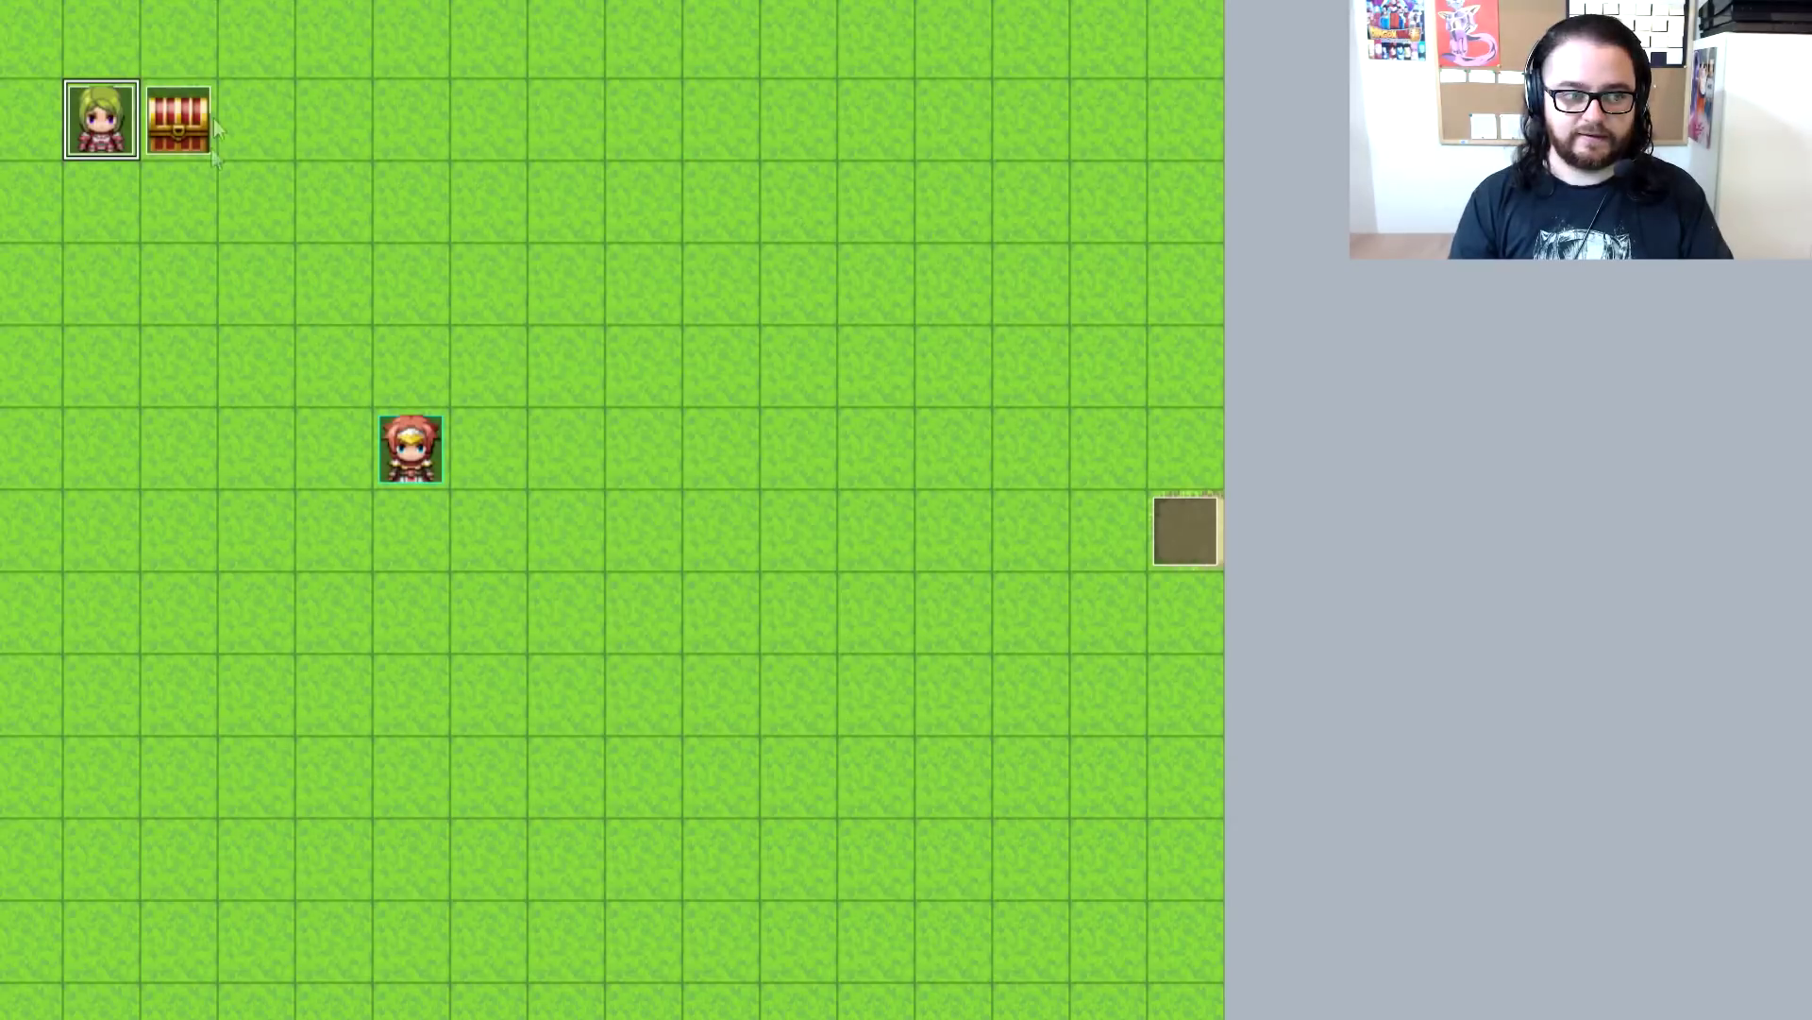
Review the Controle Passos variable command and the step-comparison condition in Teresa's common event, and close the database without changes
key(F9)
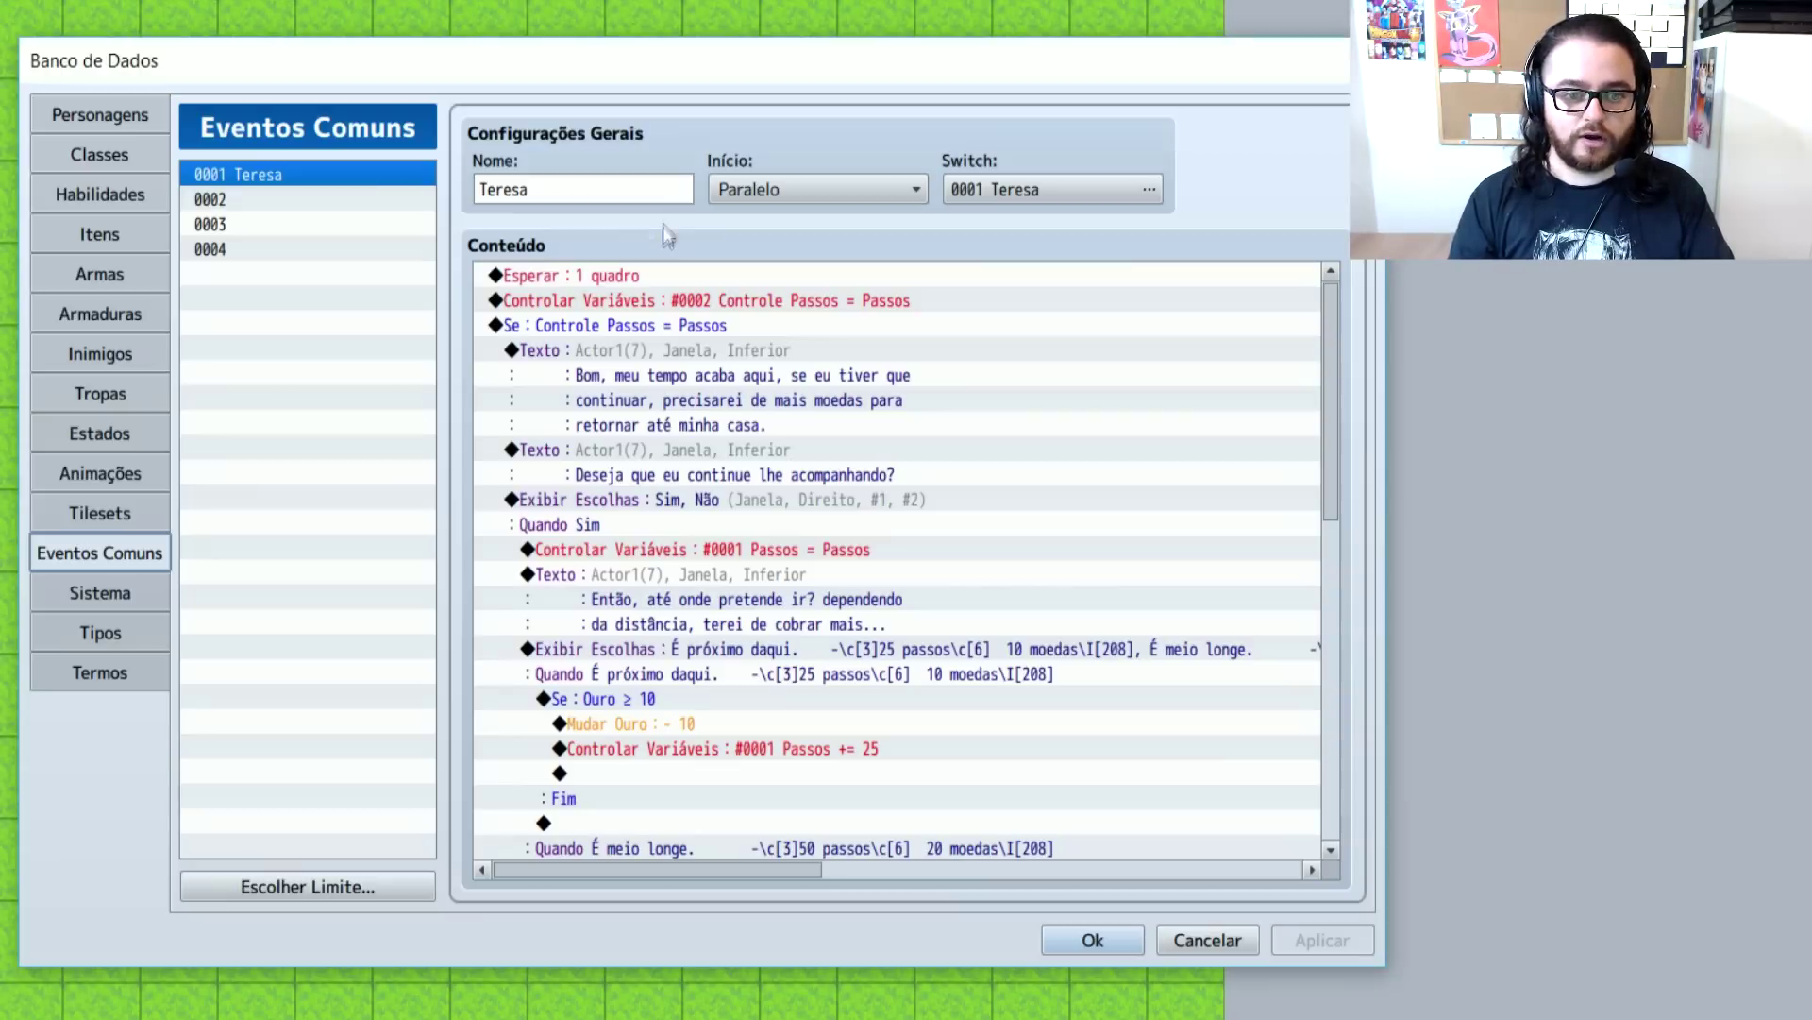
click(659, 301)
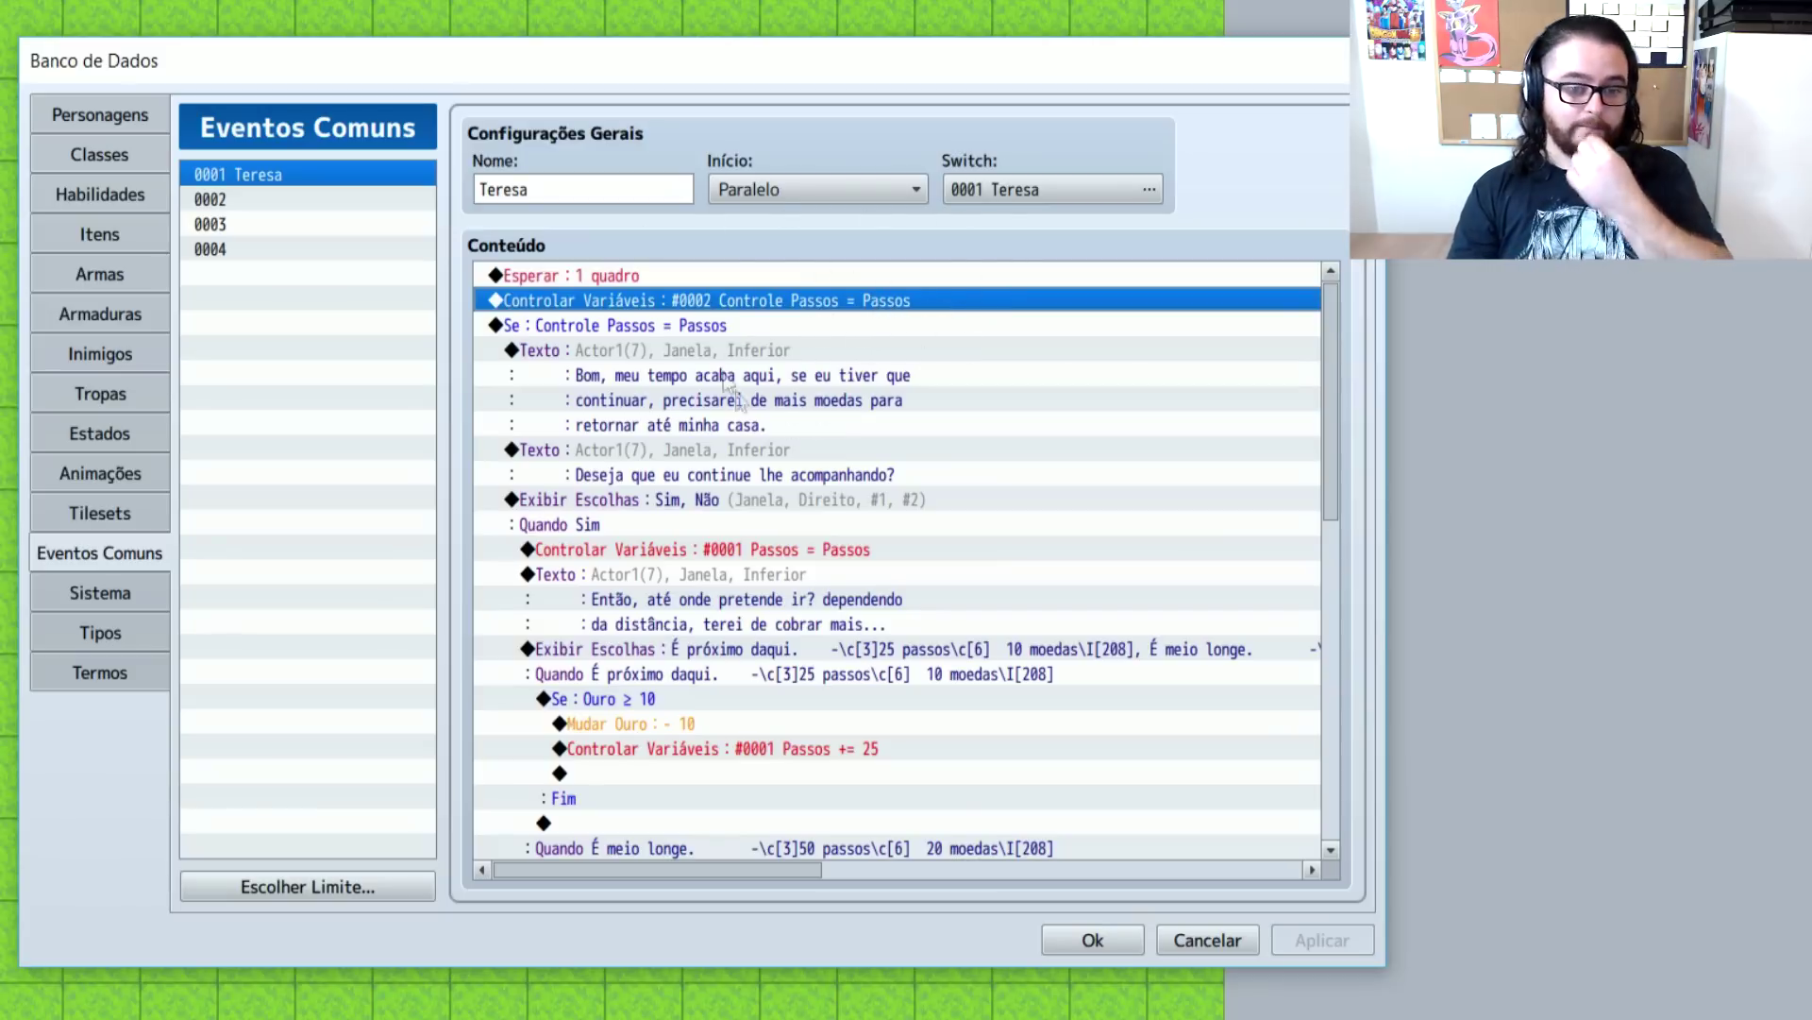
click(710, 331)
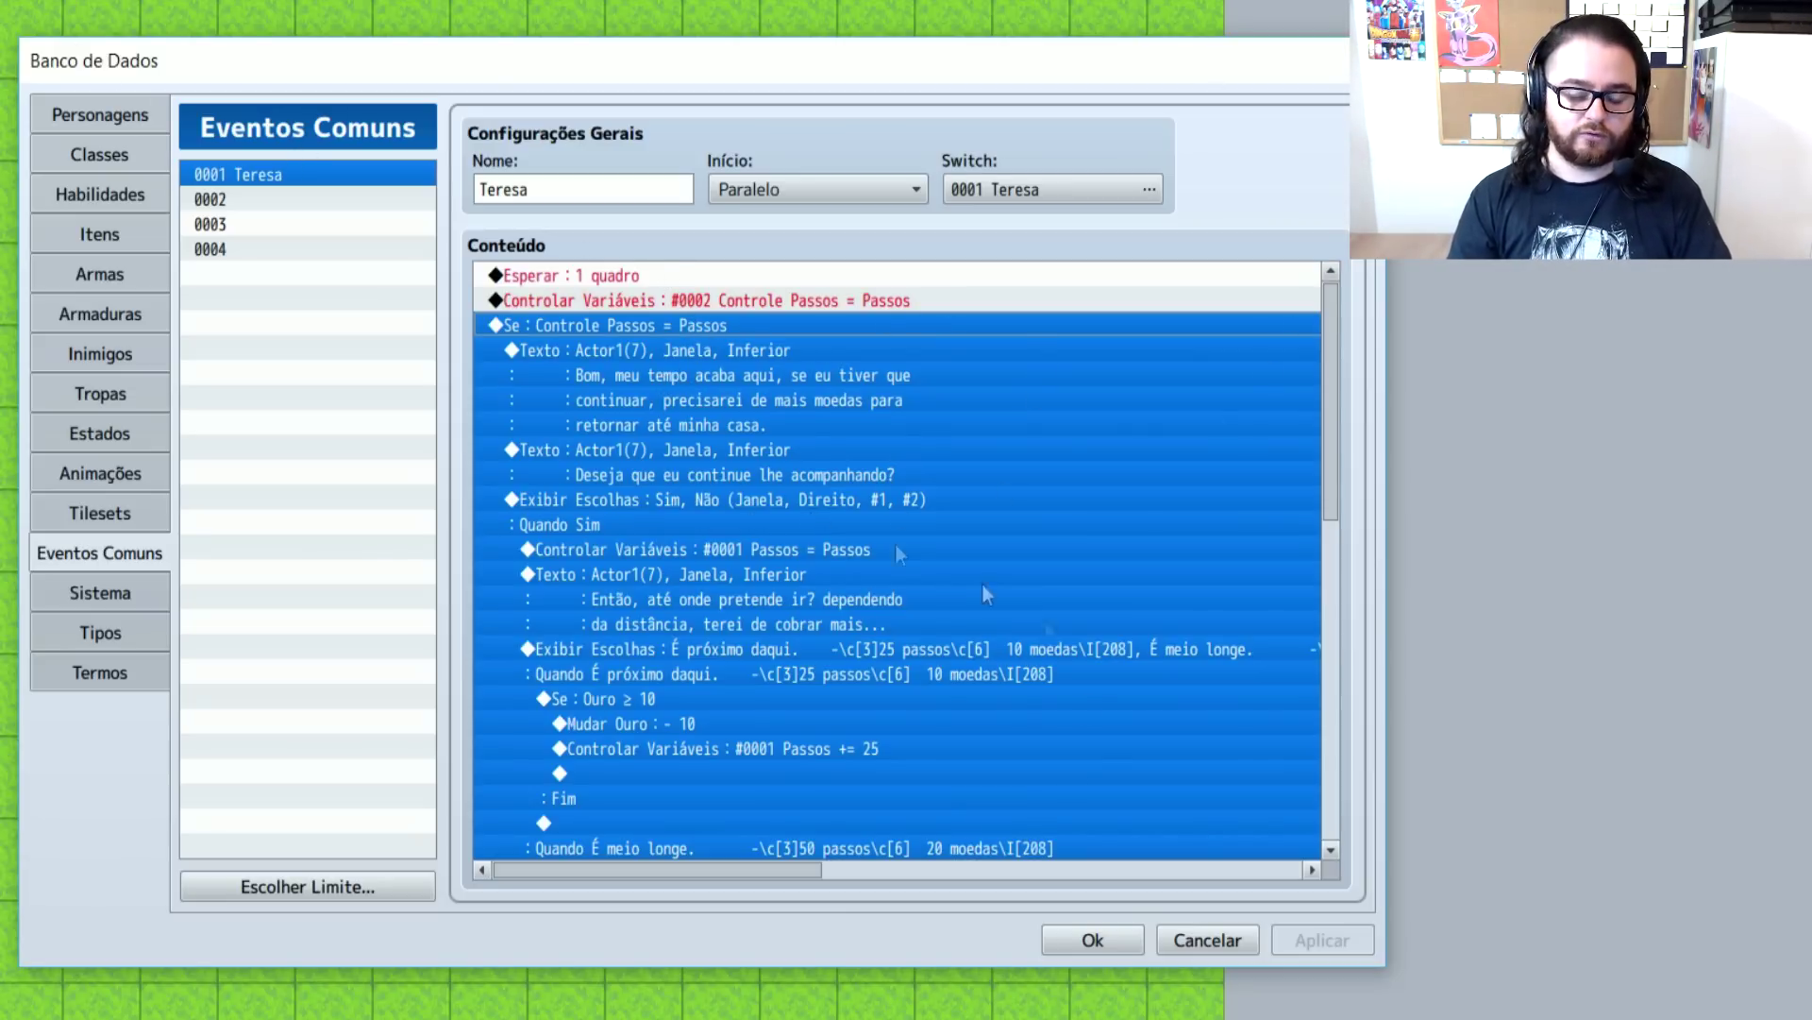
click(1208, 940)
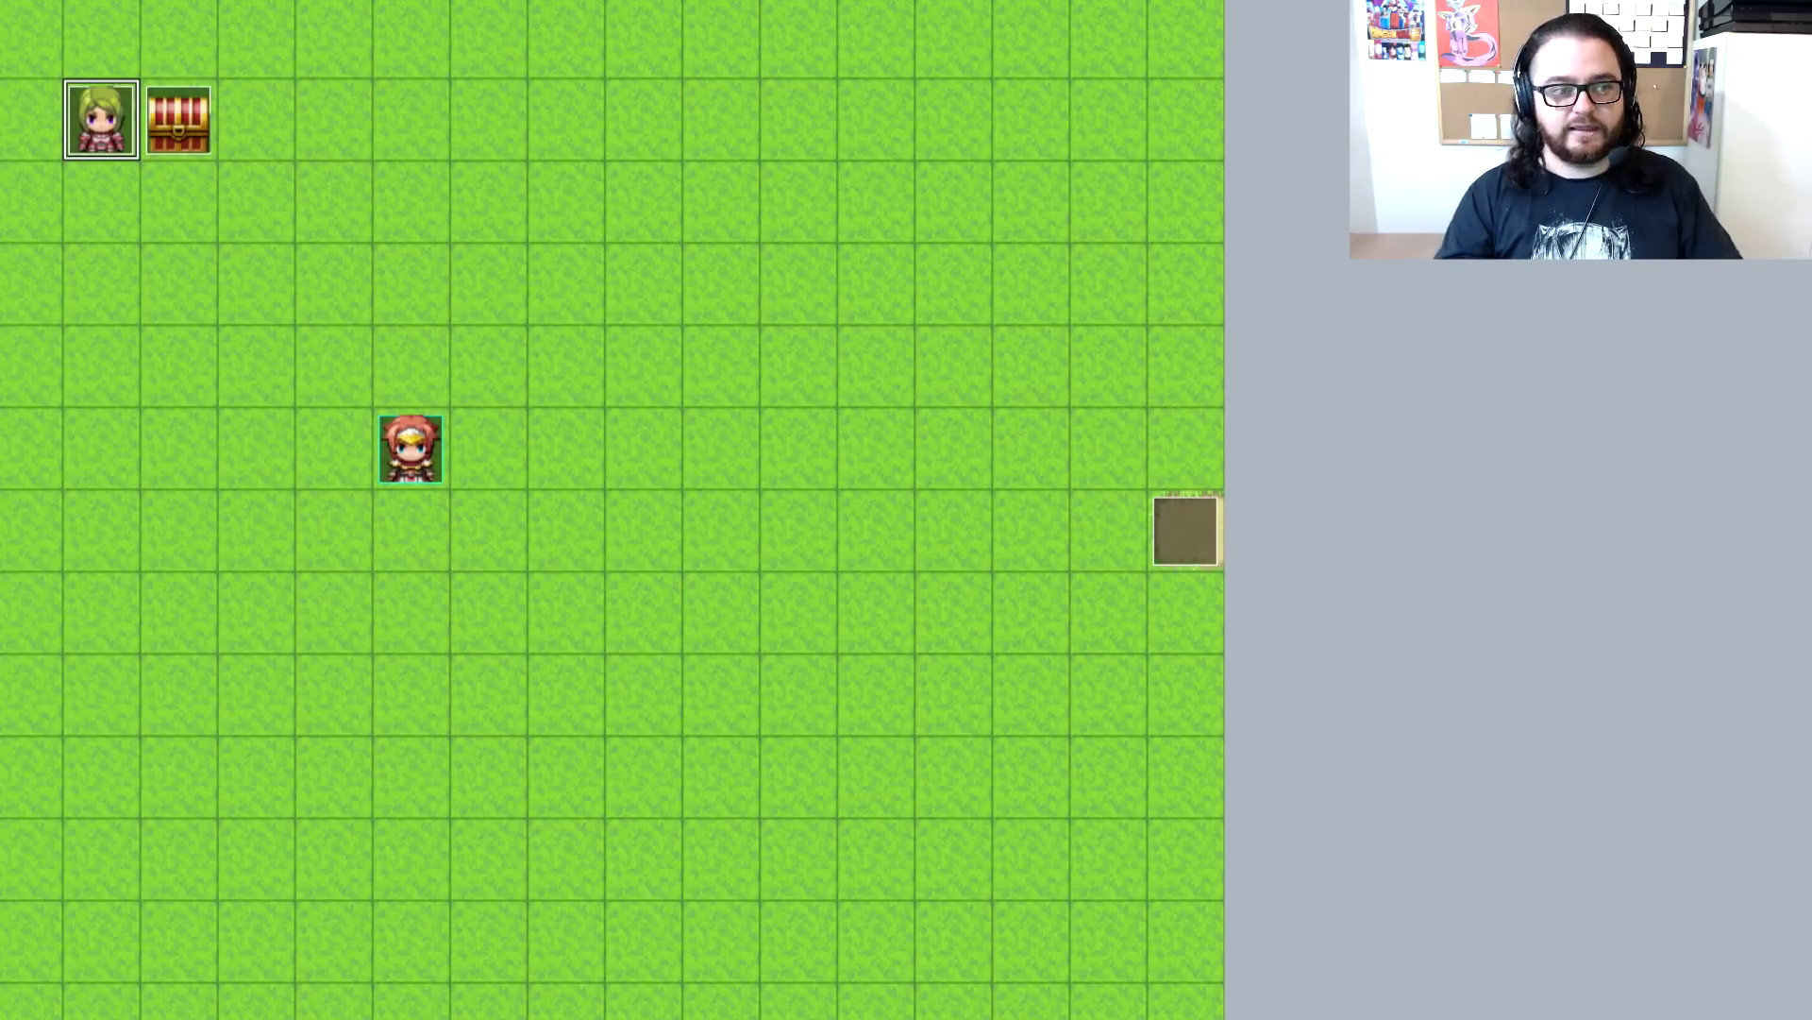
Open Teresa's map event and review the hiring commands on page 1, including the Passos += 25 command
double_click(122, 95)
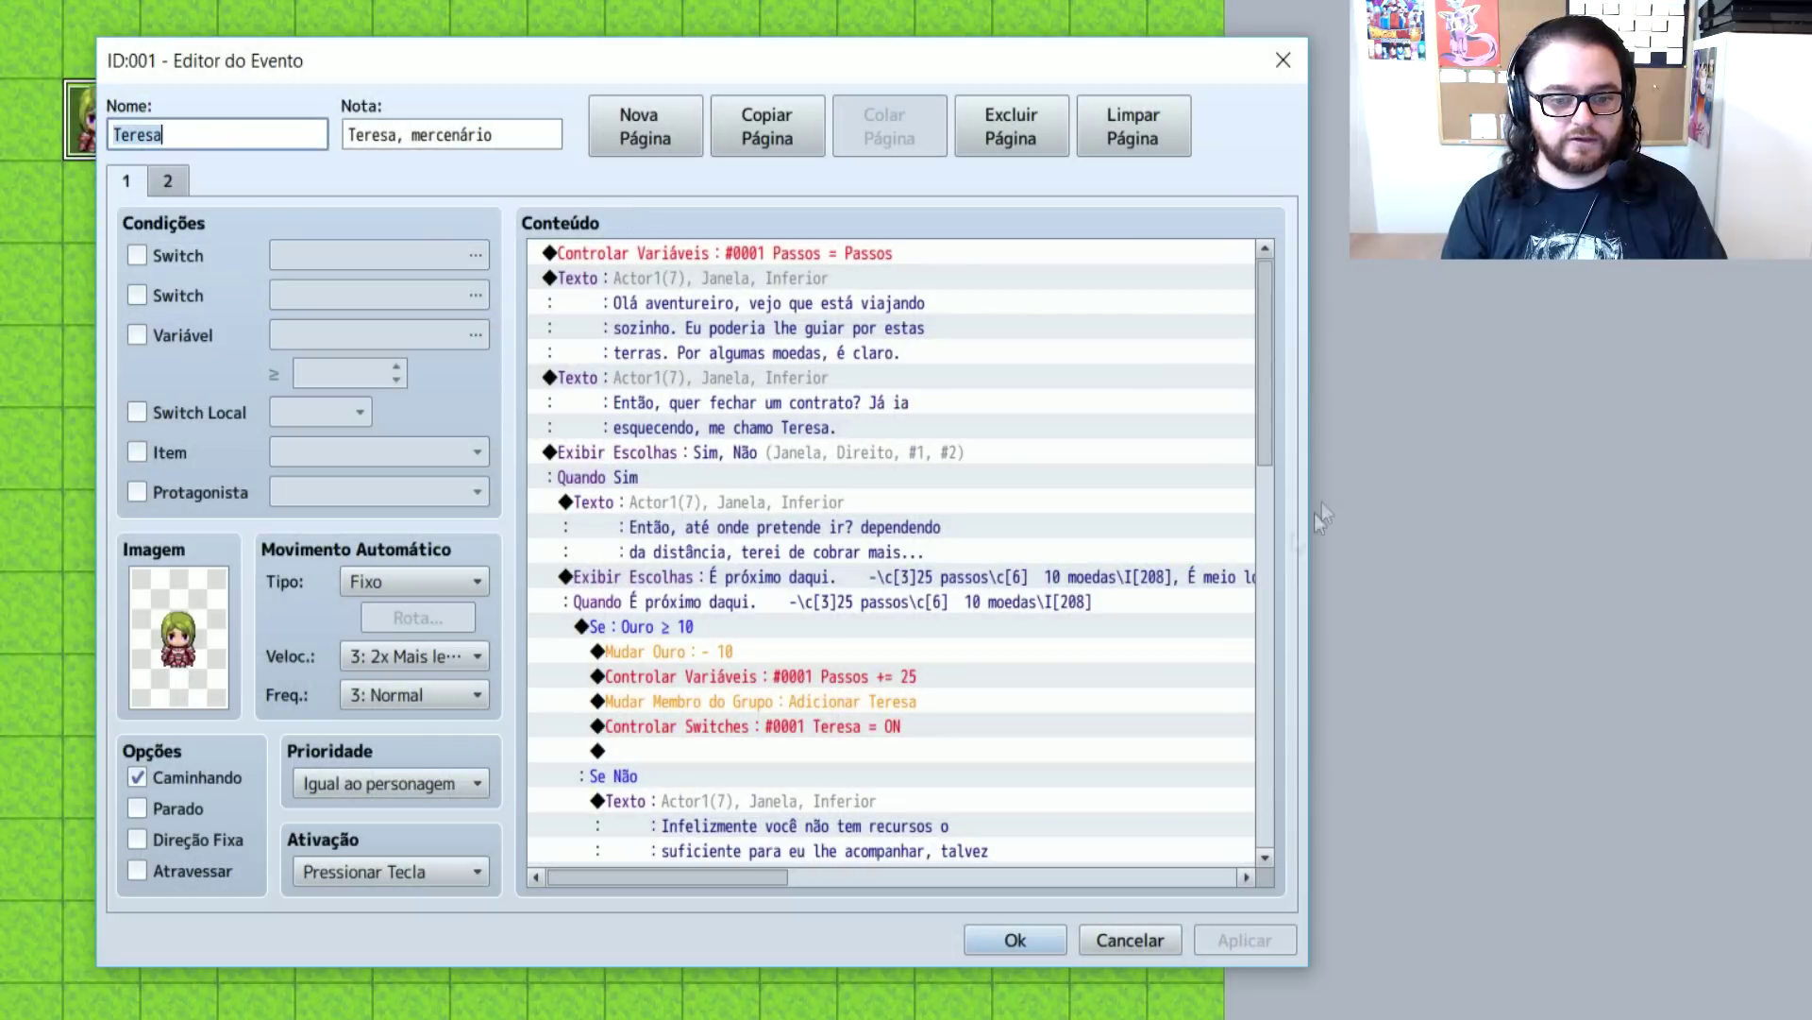
scroll(965, 604, down, 2)
click(961, 557)
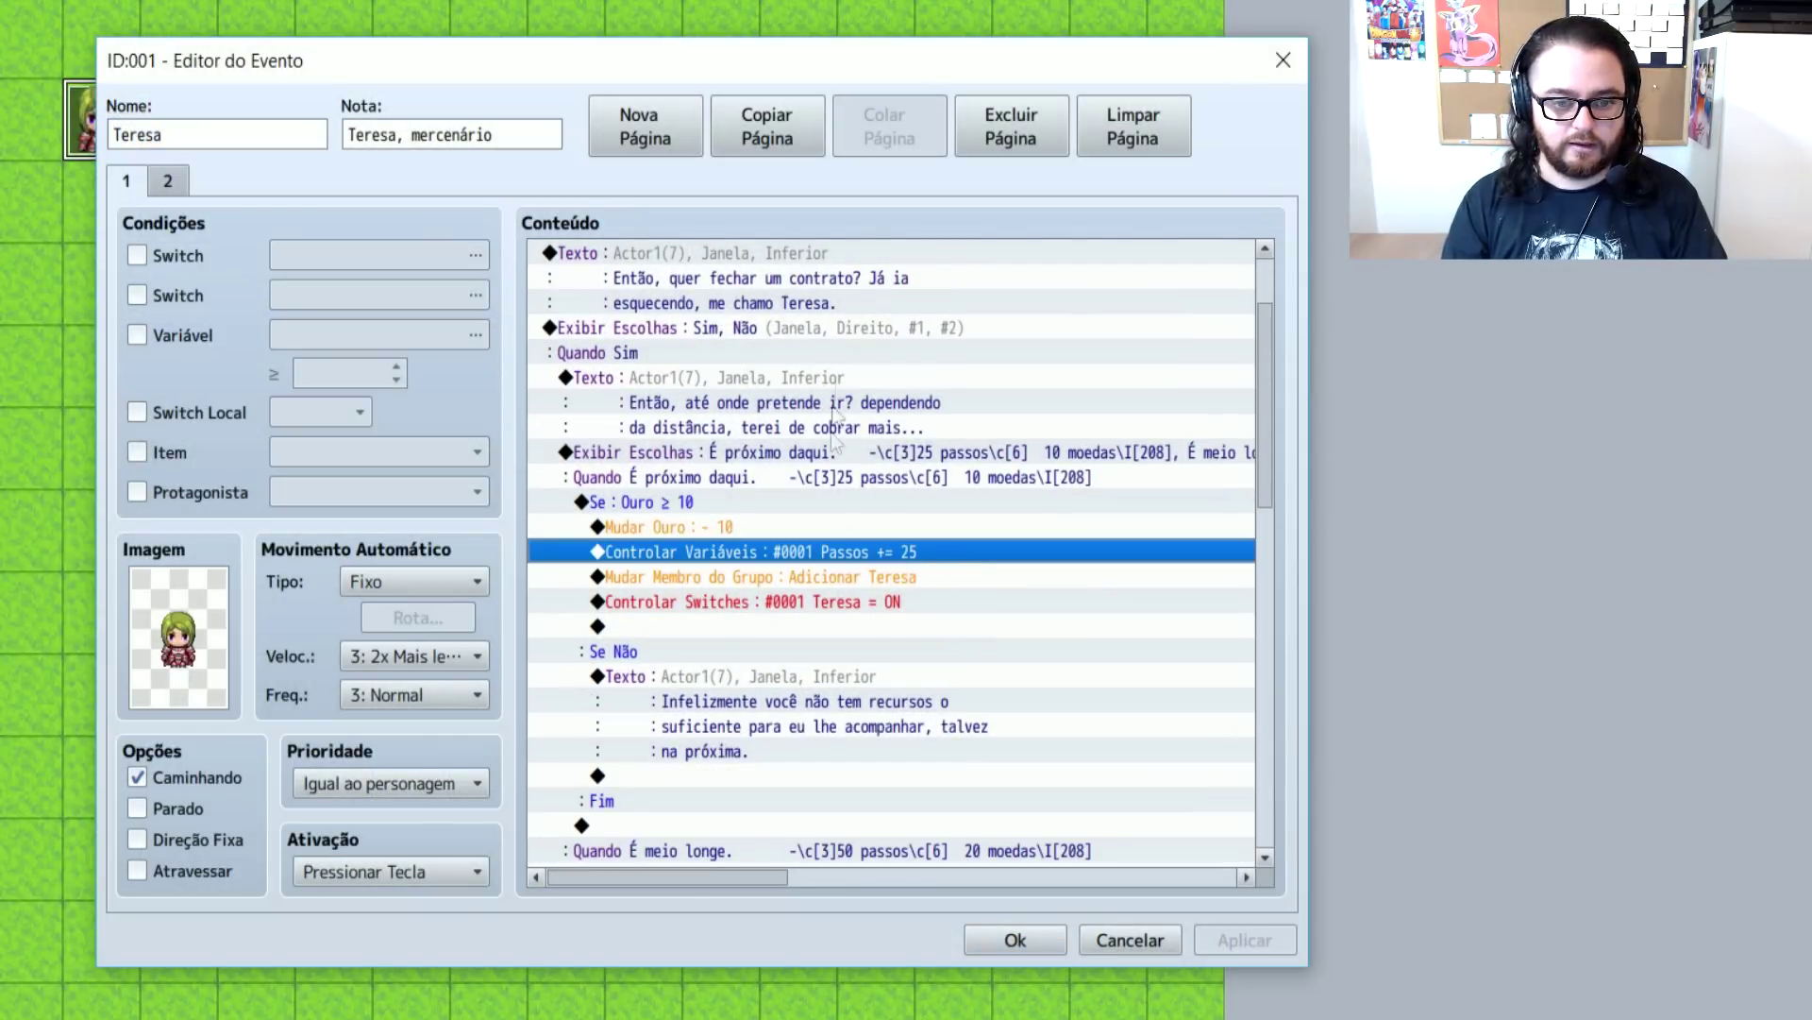
scroll(831, 247, up, 2)
Inspect the Outro game-data choices behind the Passos variable command, leave Passos unchanged, and close Teresa's event
double_click(825, 249)
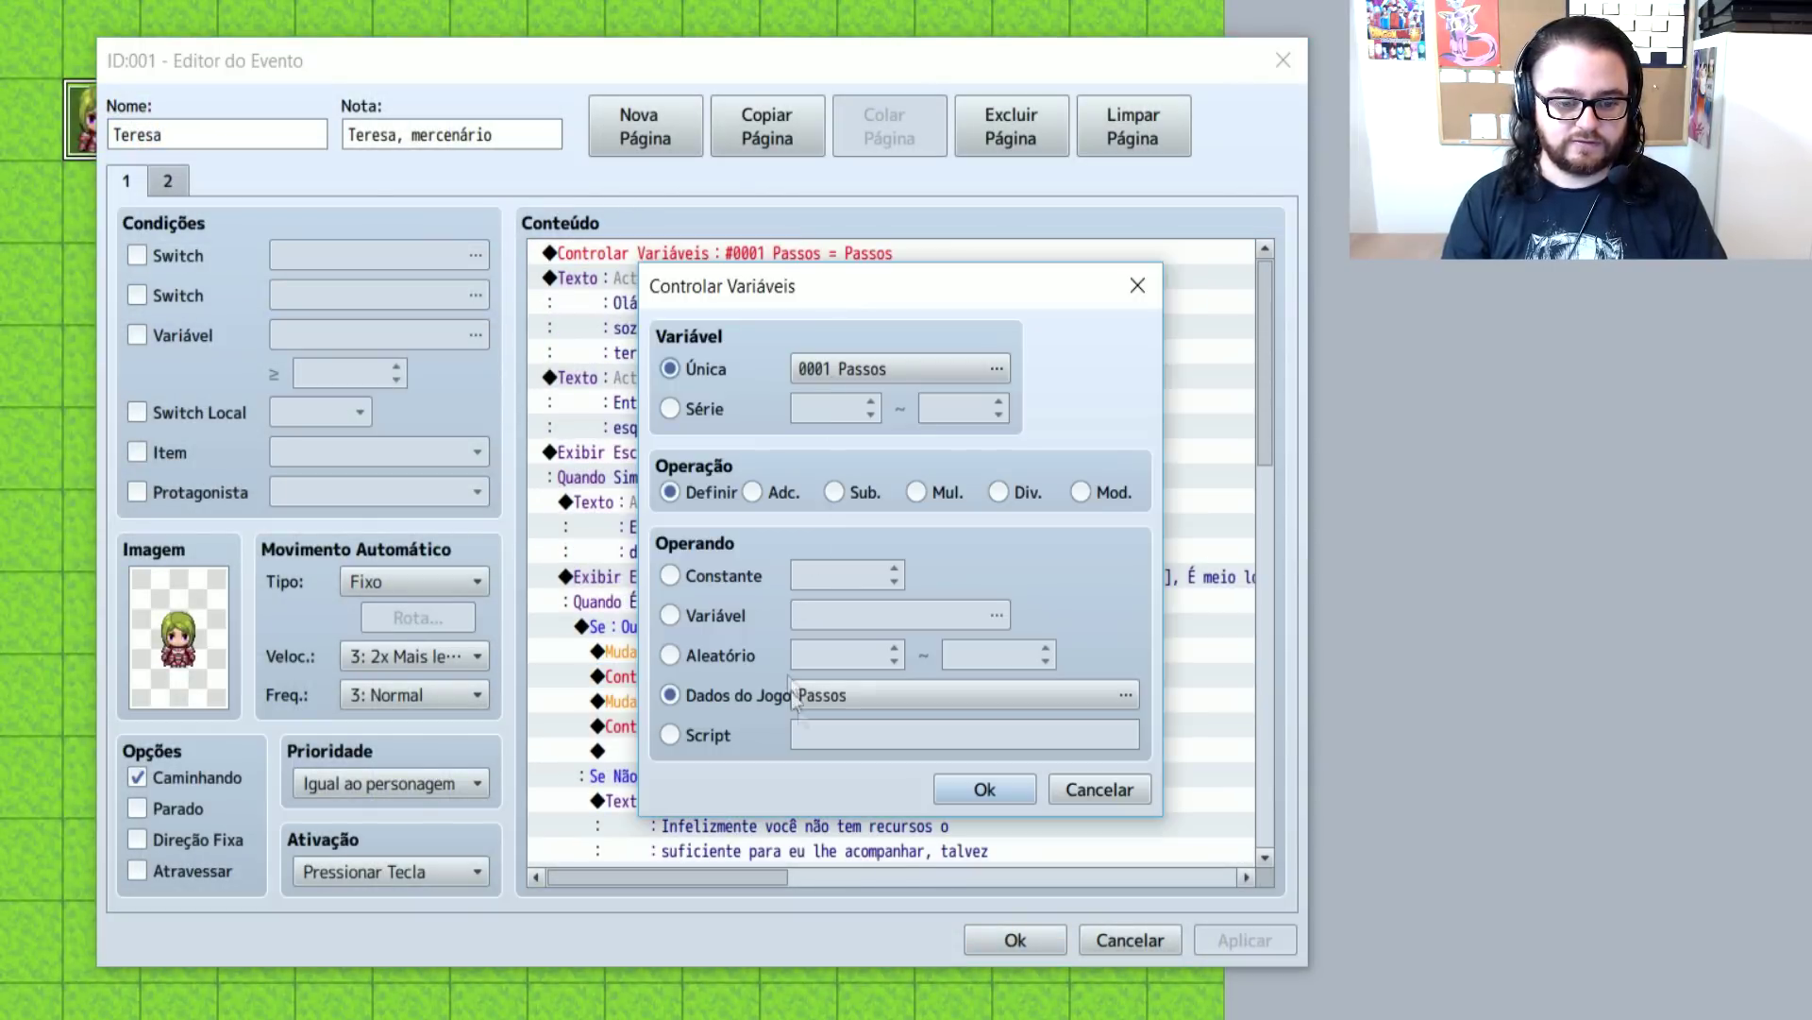
click(829, 706)
click(828, 688)
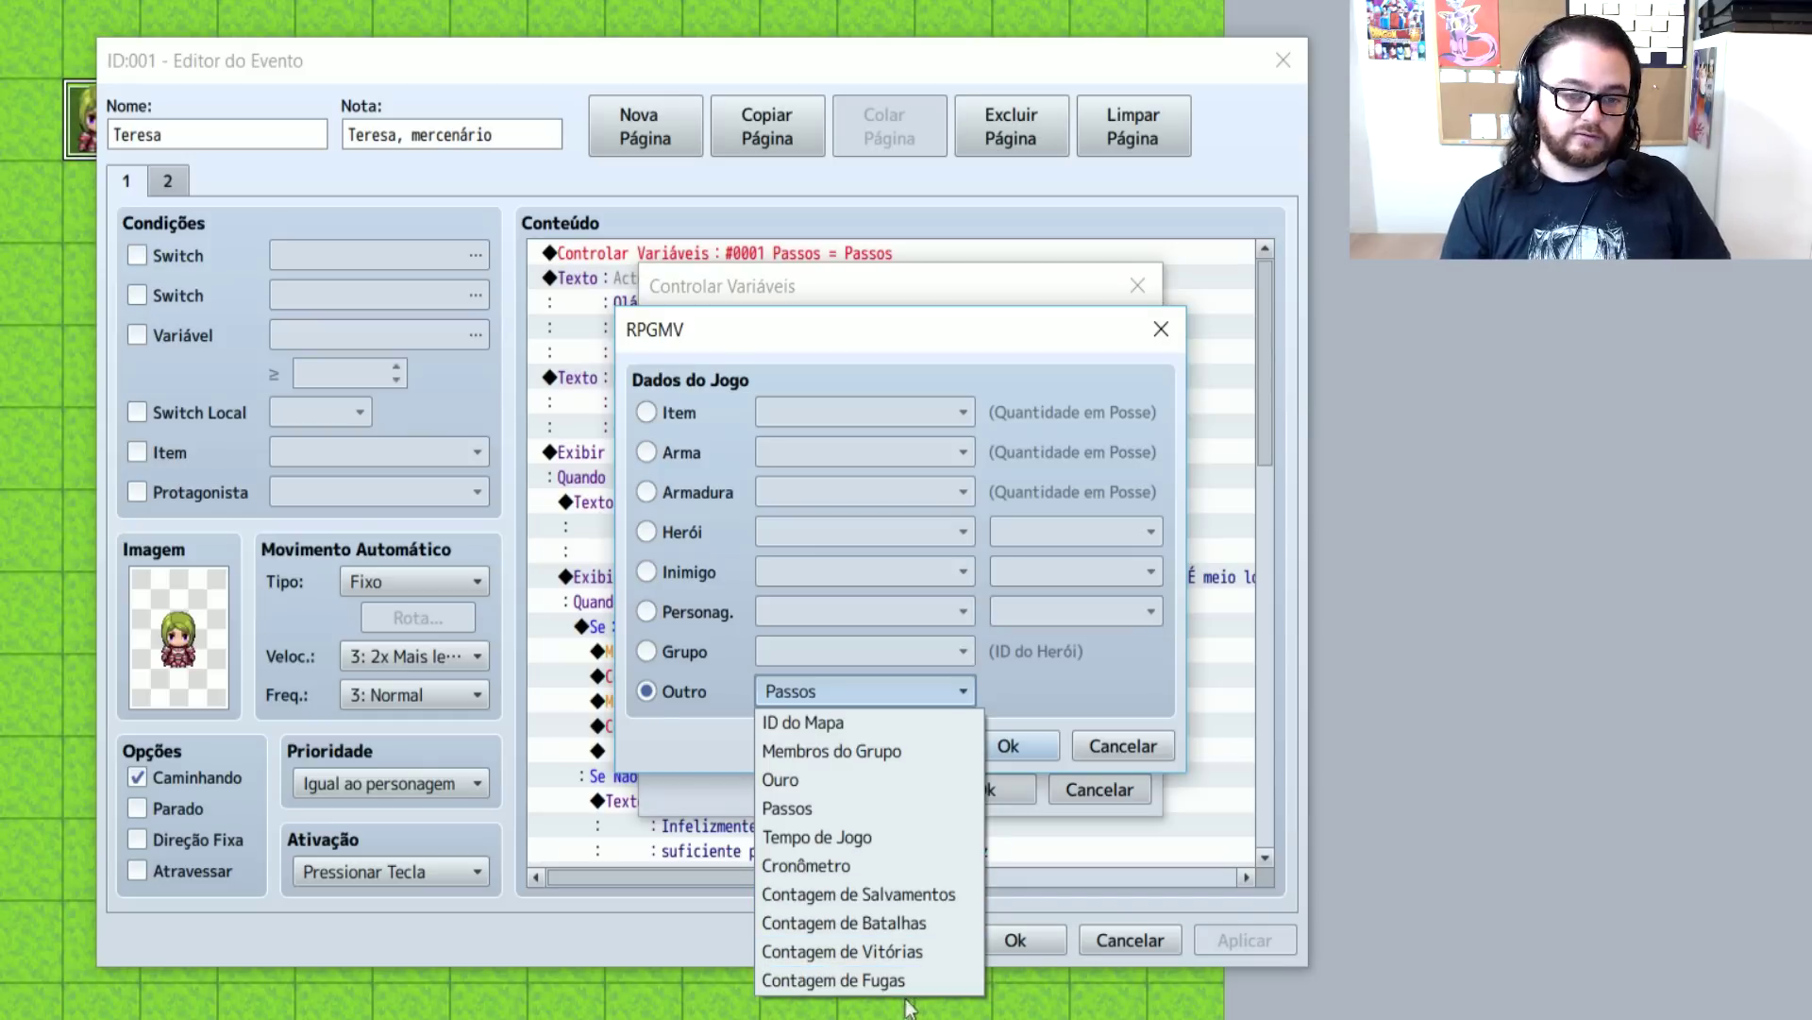
click(905, 694)
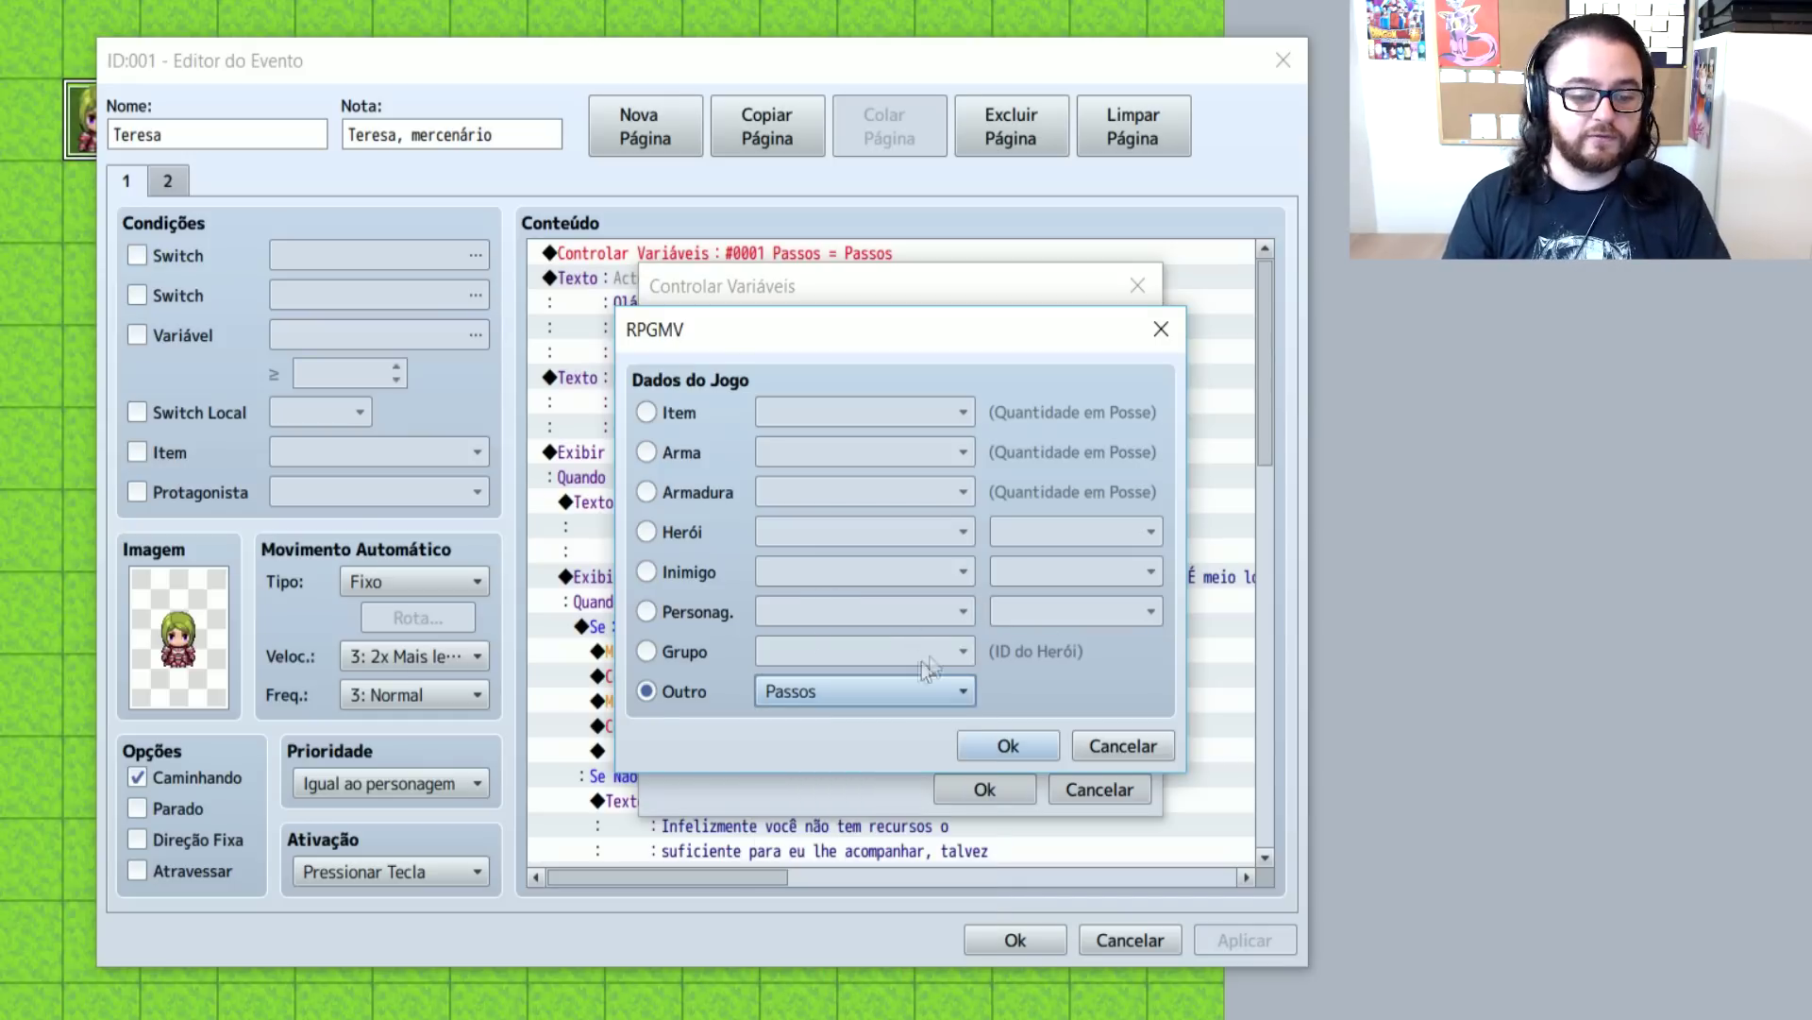
click(1147, 757)
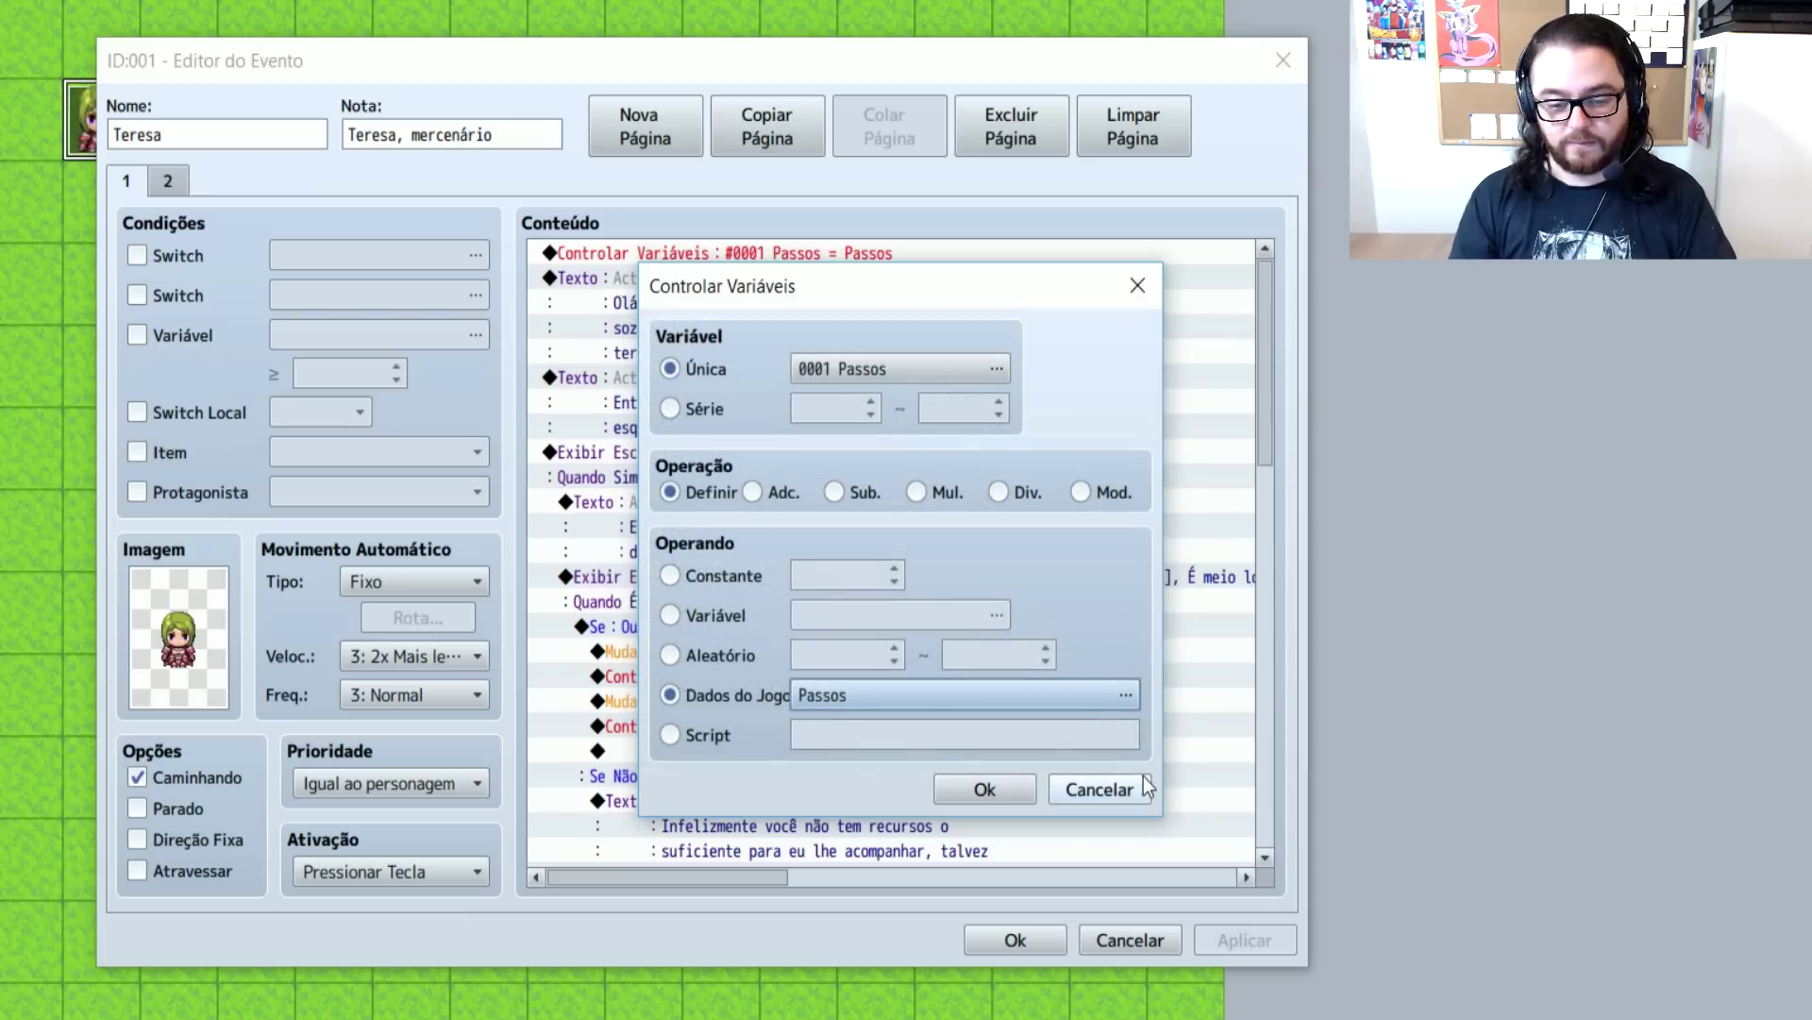
click(1113, 776)
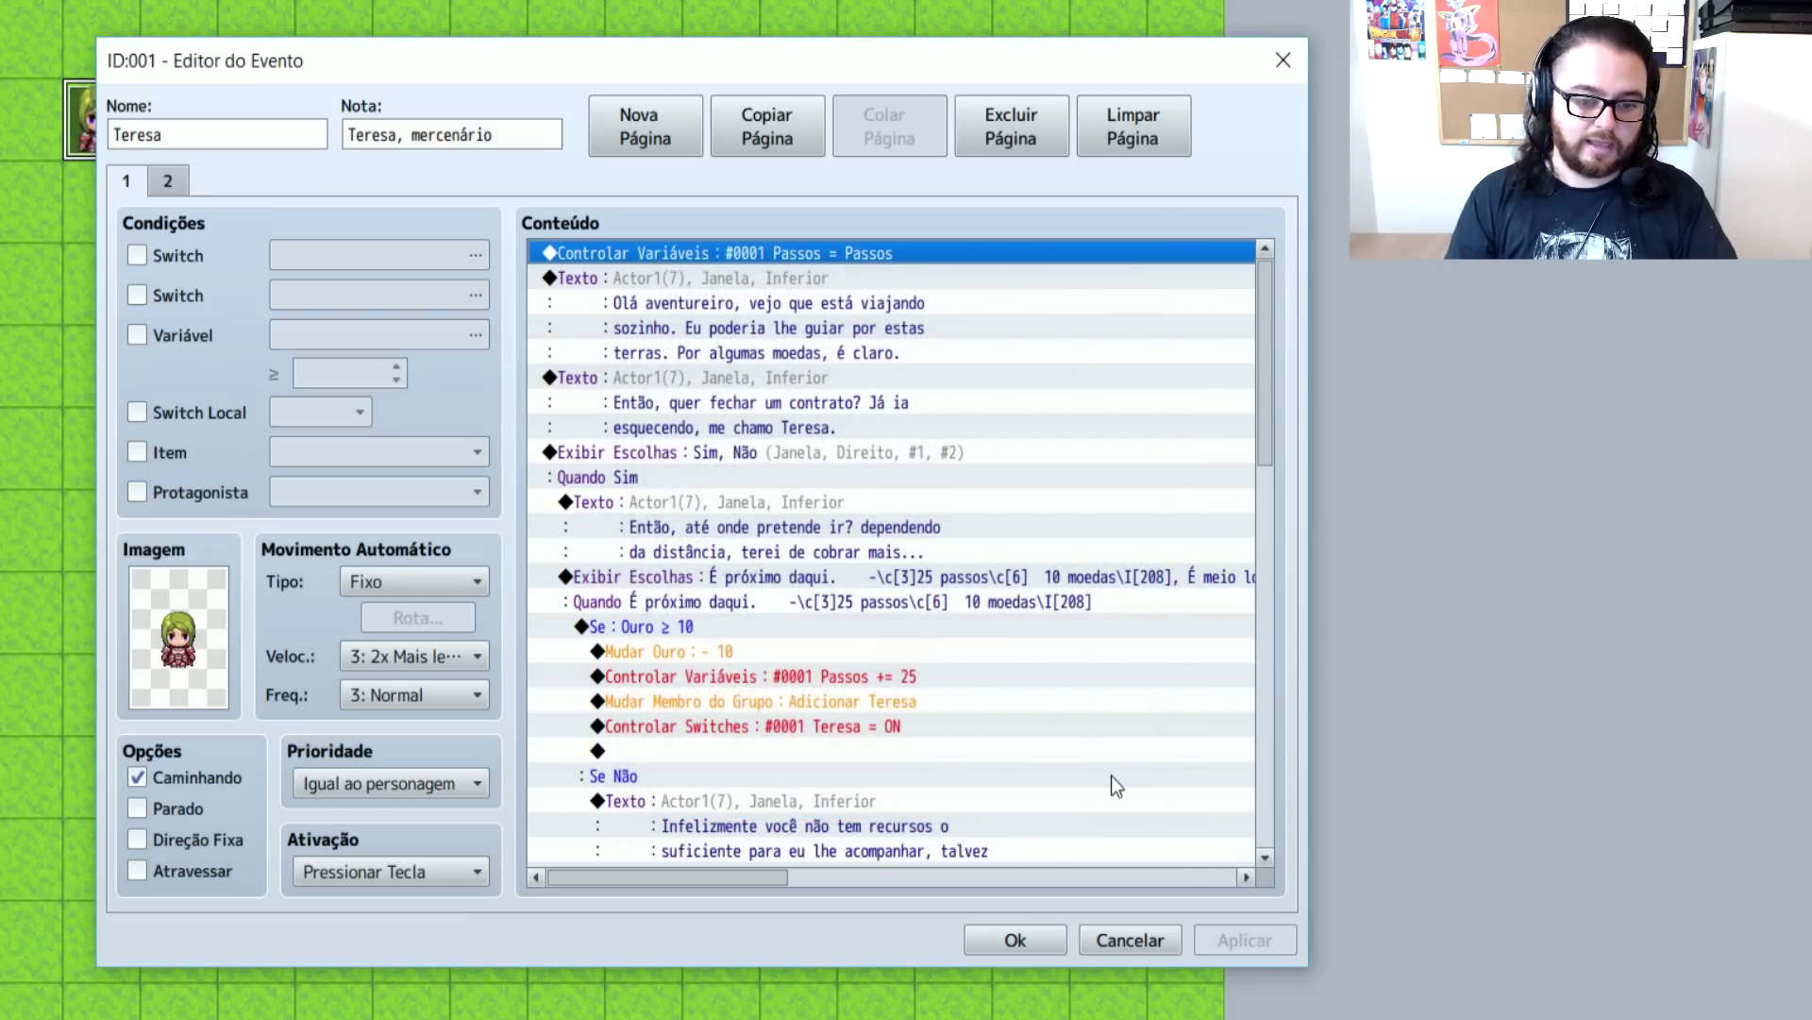
click(1014, 939)
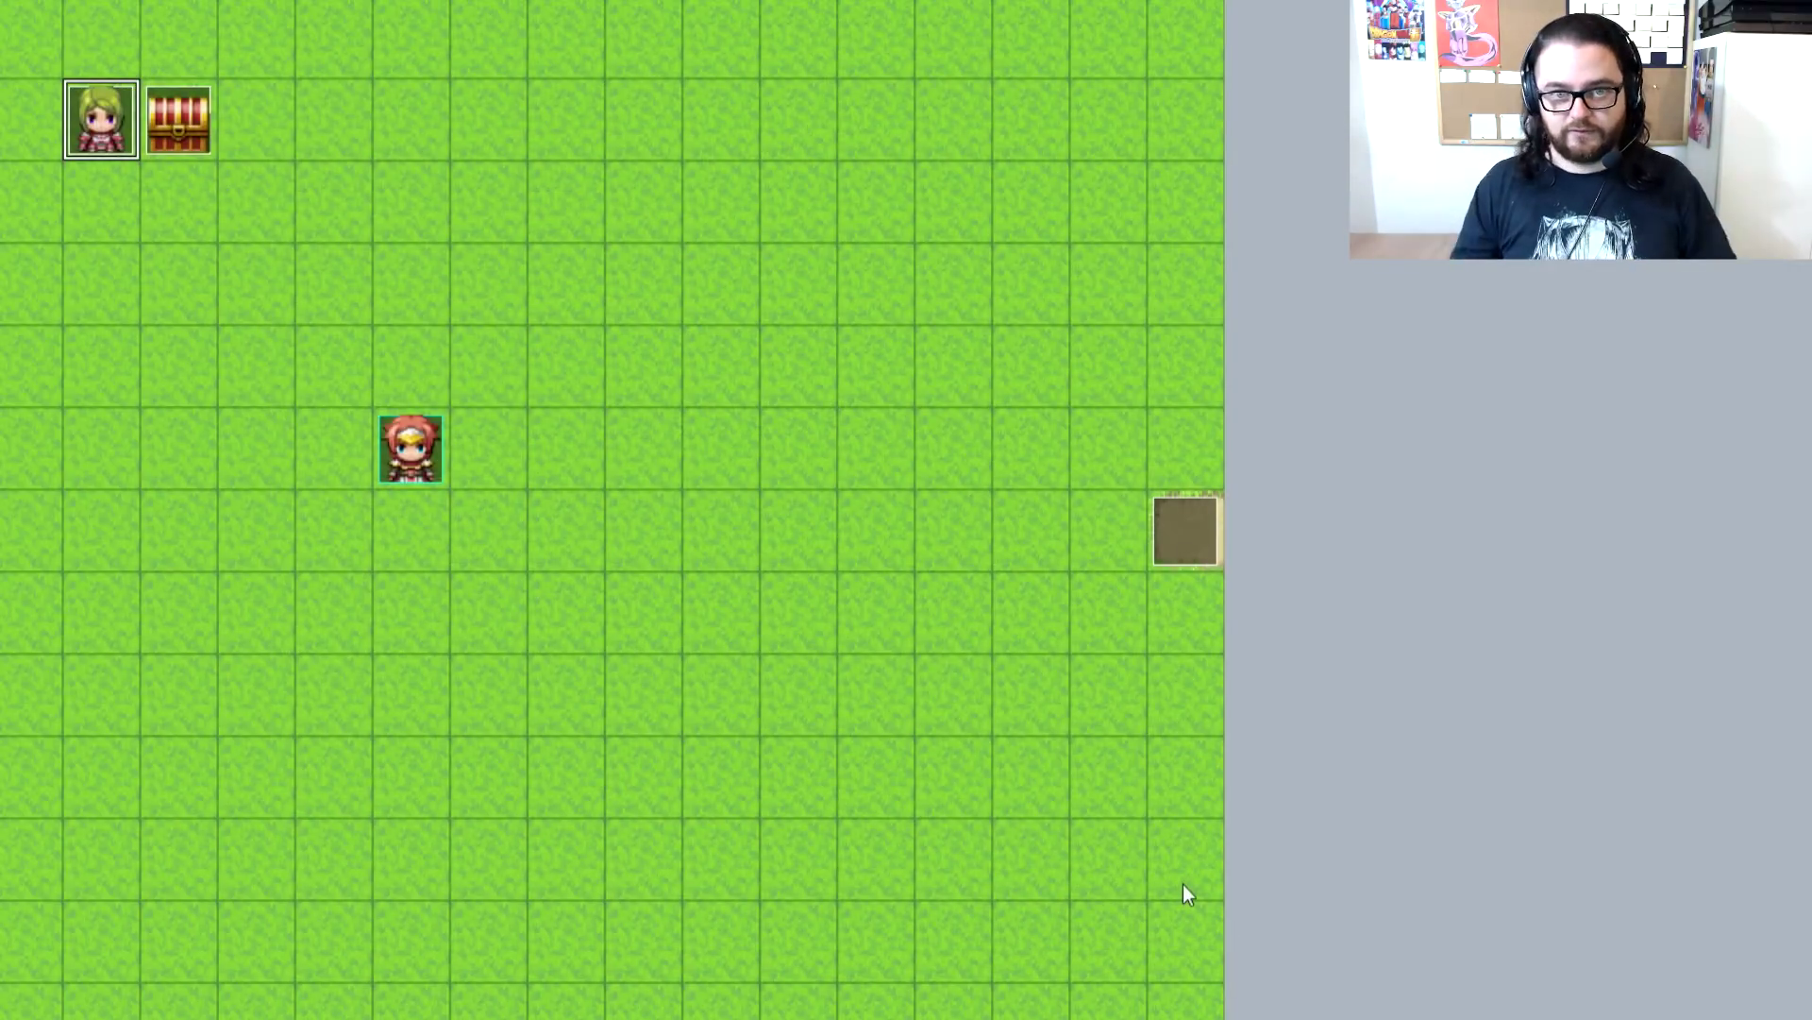